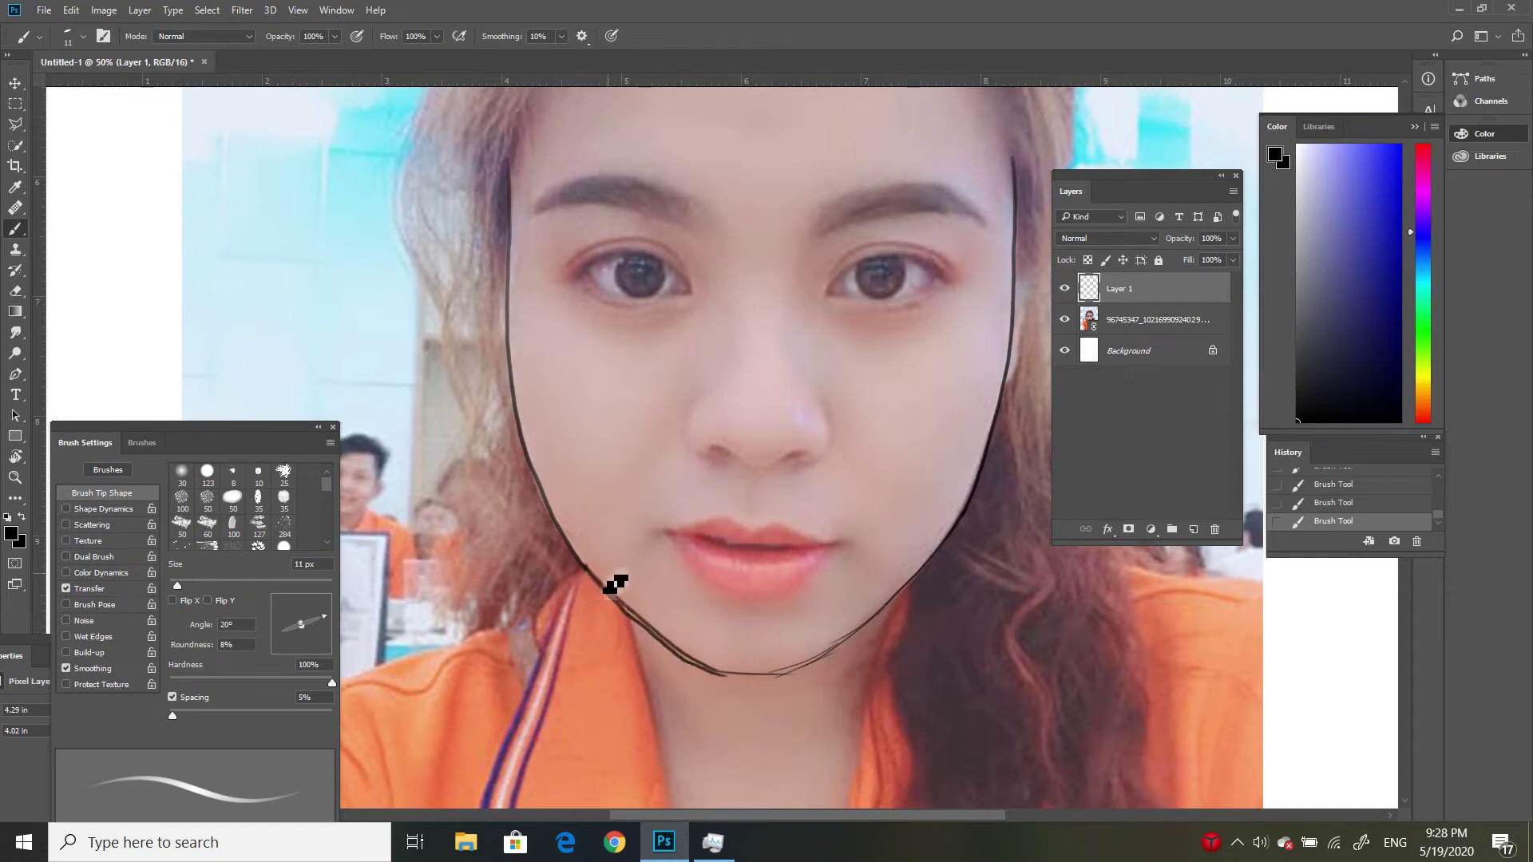
- Erase stray chin strokes with a small round eraser, then begin the lip line's left corner
{"action": "key", "text": "e"}
{"action": "left_click", "coordinate": [207, 473]}
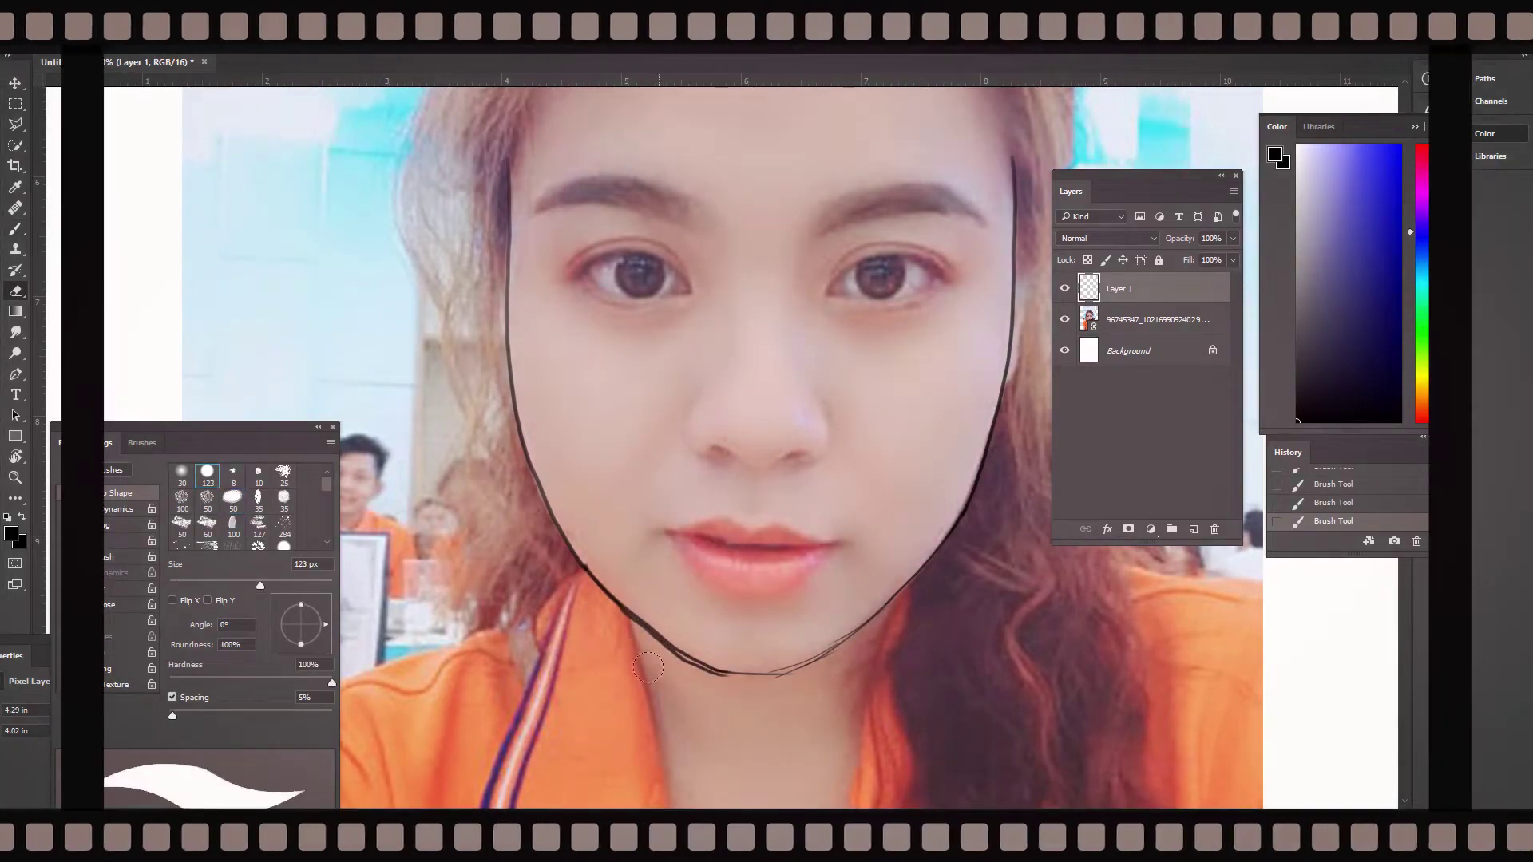
{"action": "mouse_move", "coordinate": [821, 652]}
{"action": "left_mouse_down"}
{"action": "mouse_move", "coordinate": [846, 647]}
{"action": "mouse_move", "coordinate": [787, 672]}
{"action": "left_mouse_up"}
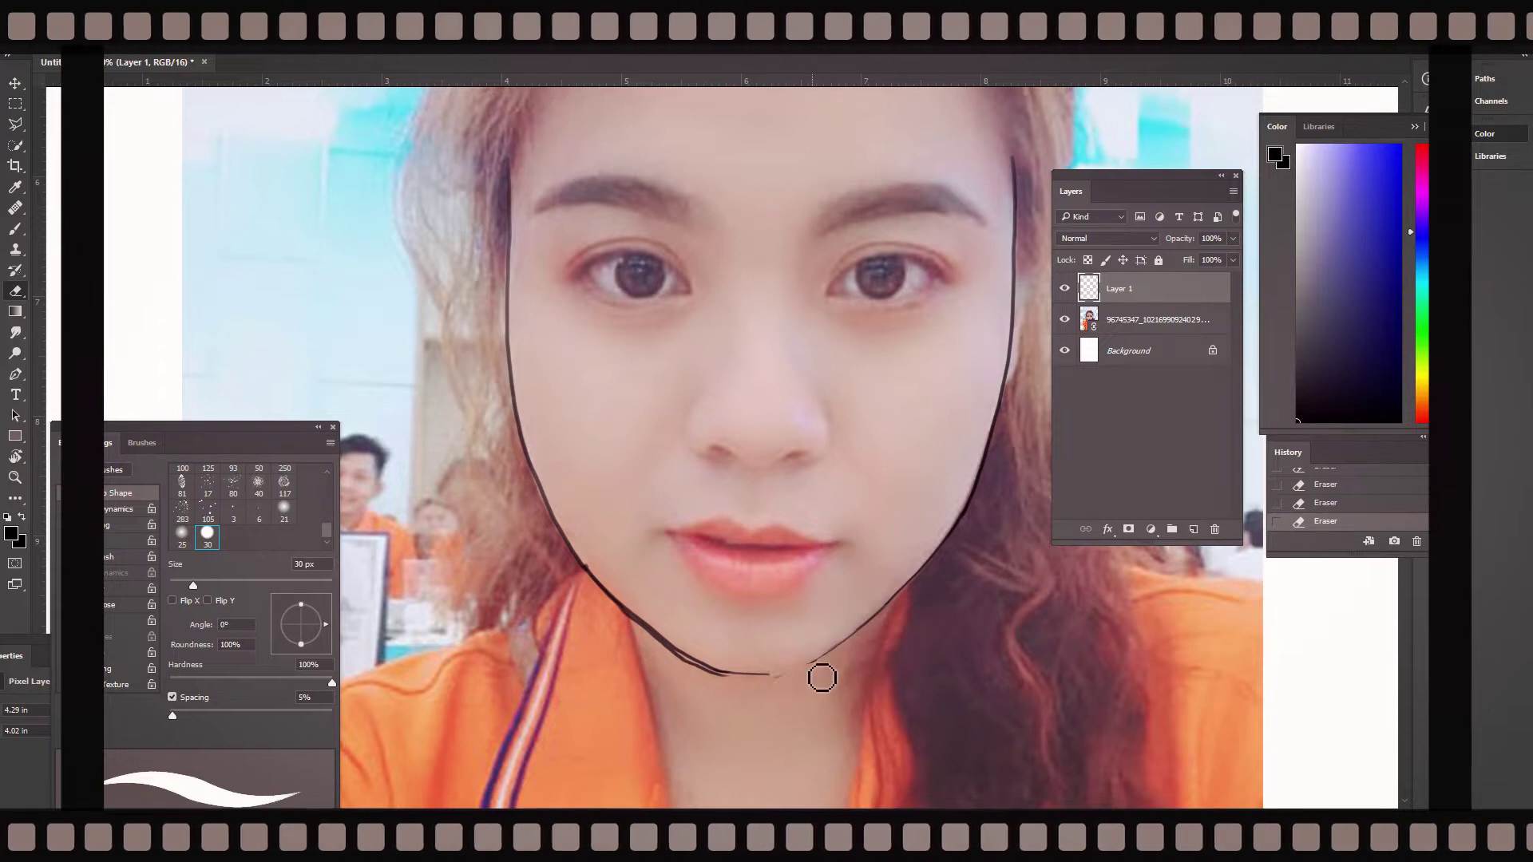
{"action": "mouse_move", "coordinate": [816, 685]}
{"action": "left_mouse_down"}
{"action": "mouse_move", "coordinate": [675, 656]}
{"action": "mouse_move", "coordinate": [642, 628]}
{"action": "left_mouse_up"}
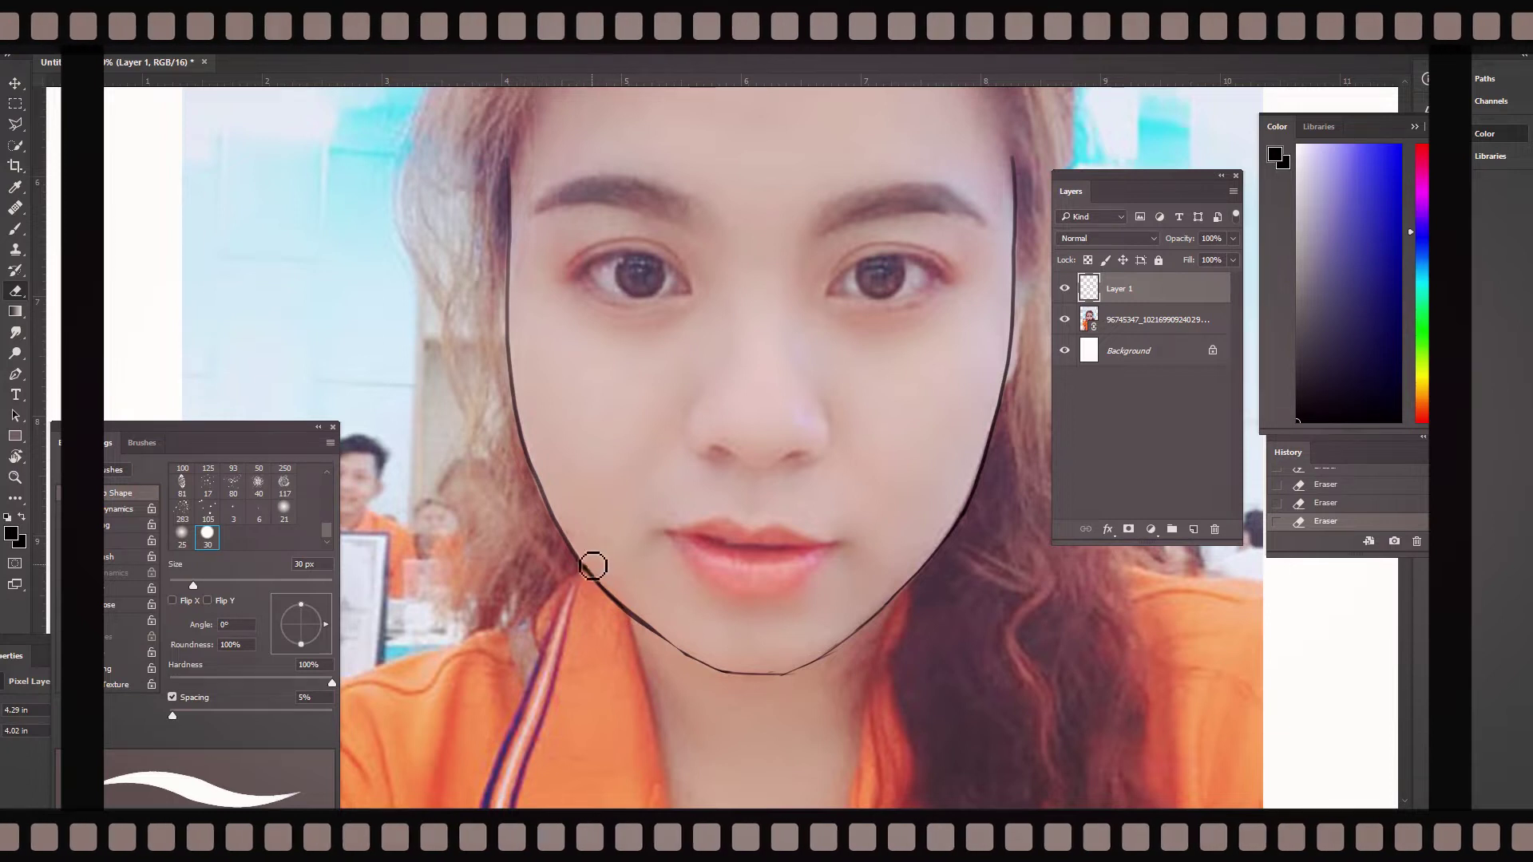
{"action": "key", "text": "b"}
{"action": "left_click_drag", "start_coordinate": [661, 529], "coordinate": [677, 534]}
- Draw the line between the lips and outline the upper lip with a thinner brush
{"action": "left_click_drag", "start_coordinate": [832, 545], "coordinate": [845, 541]}
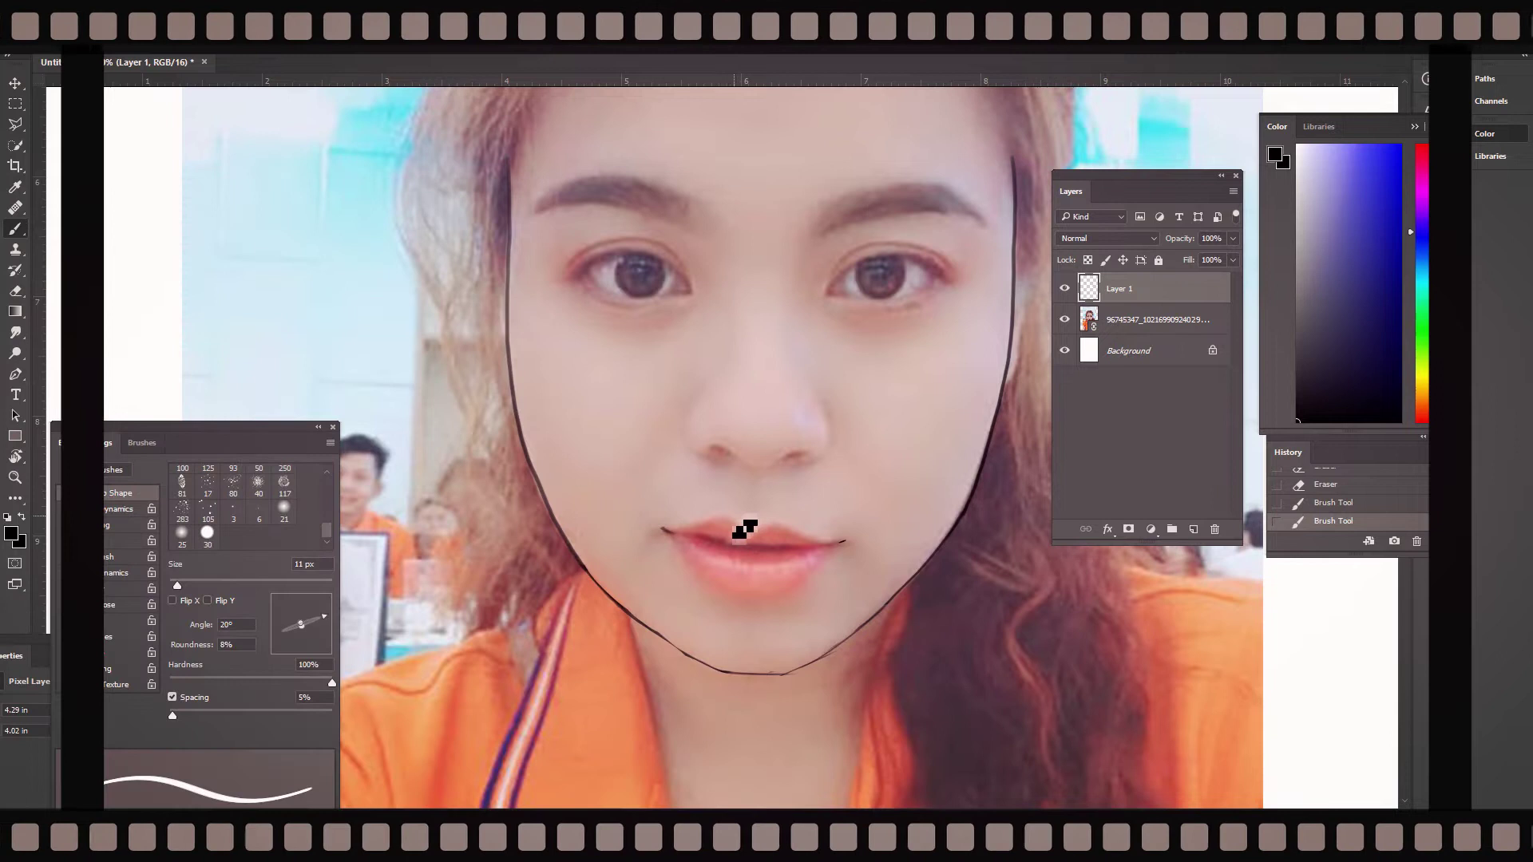
{"action": "key", "text": "bracketleft"}
{"action": "key", "text": "bracketleft"}
{"action": "key", "text": "bracketleft"}
{"action": "mouse_move", "coordinate": [725, 515]}
{"action": "left_mouse_down"}
{"action": "mouse_move", "coordinate": [748, 527]}
{"action": "mouse_move", "coordinate": [685, 527]}
{"action": "left_mouse_up"}
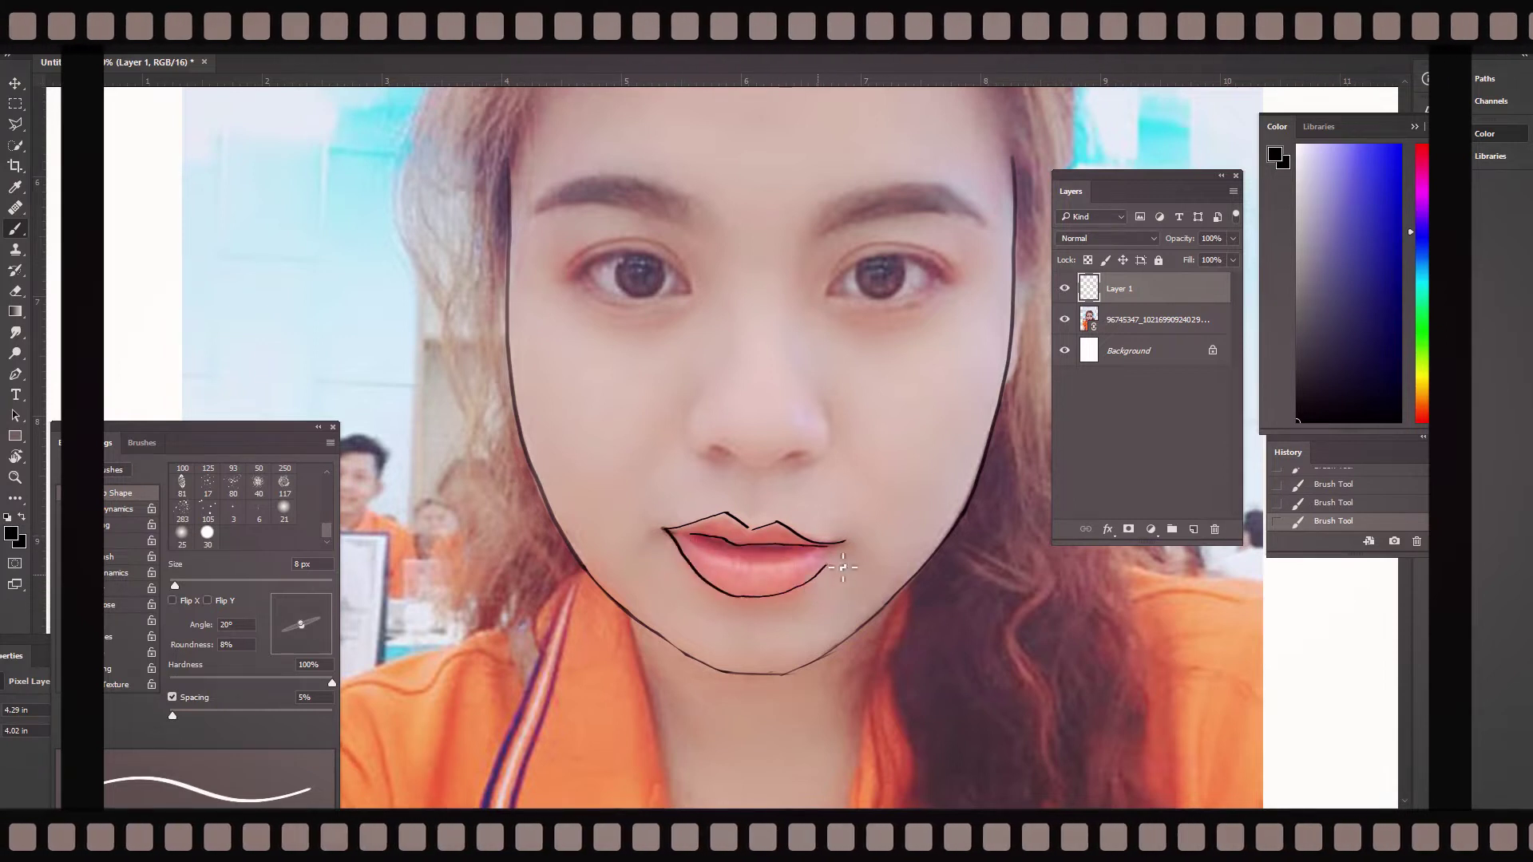
- Erase and redraw the lower lip's right corner, and remove a stray mark near the lips
{"action": "key", "text": "e"}
{"action": "mouse_move", "coordinate": [767, 595]}
{"action": "left_mouse_down"}
{"action": "mouse_move", "coordinate": [852, 558]}
{"action": "mouse_move", "coordinate": [746, 589]}
{"action": "left_mouse_up"}
{"action": "key", "text": "b"}
{"action": "left_click_drag", "start_coordinate": [823, 557], "coordinate": [845, 543]}
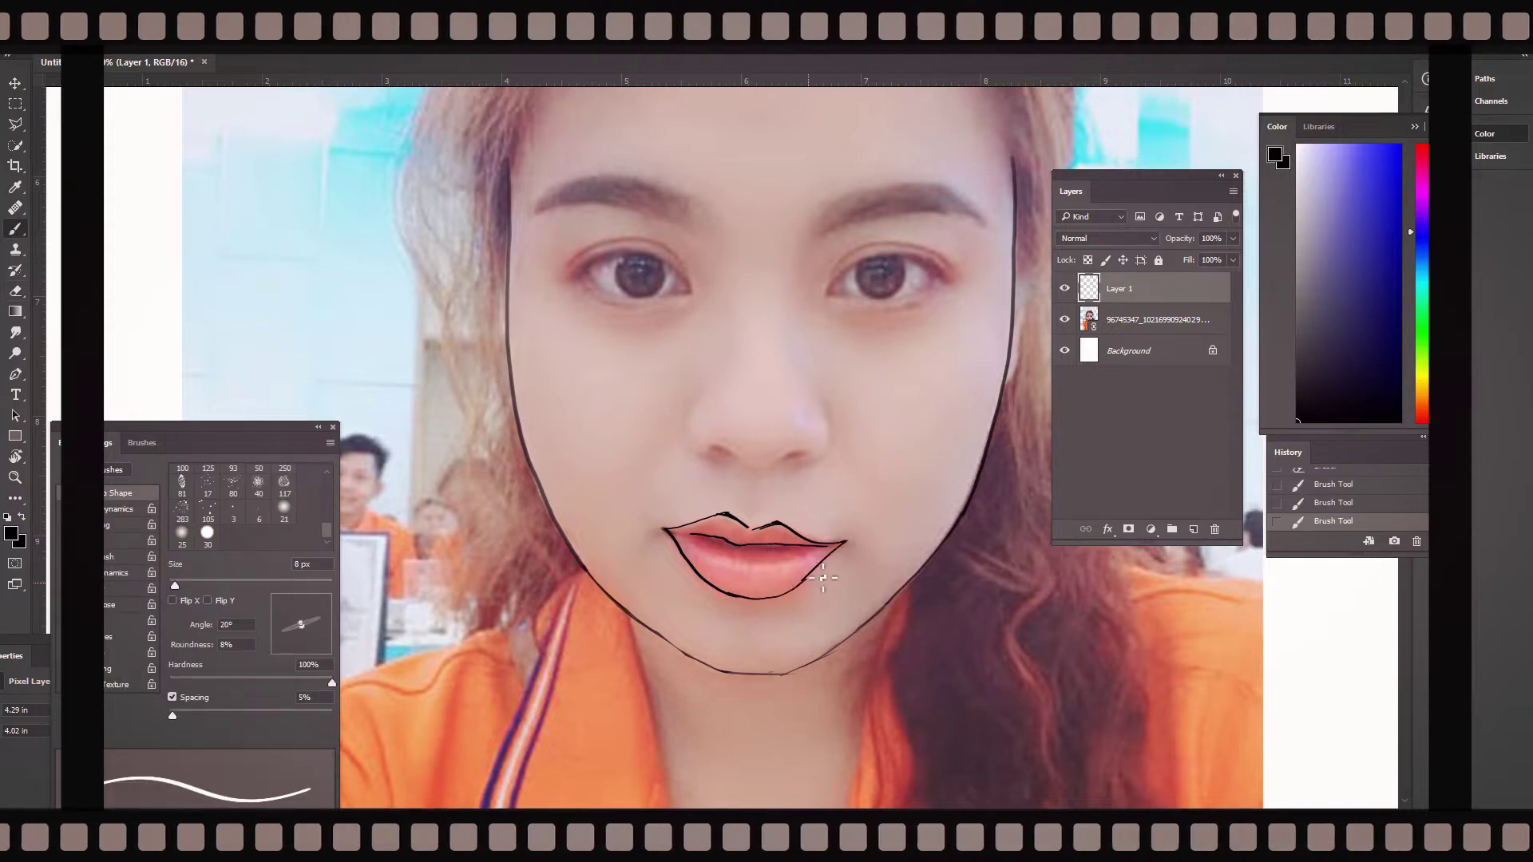
{"action": "key", "text": "e"}
{"action": "left_click", "coordinate": [774, 511]}
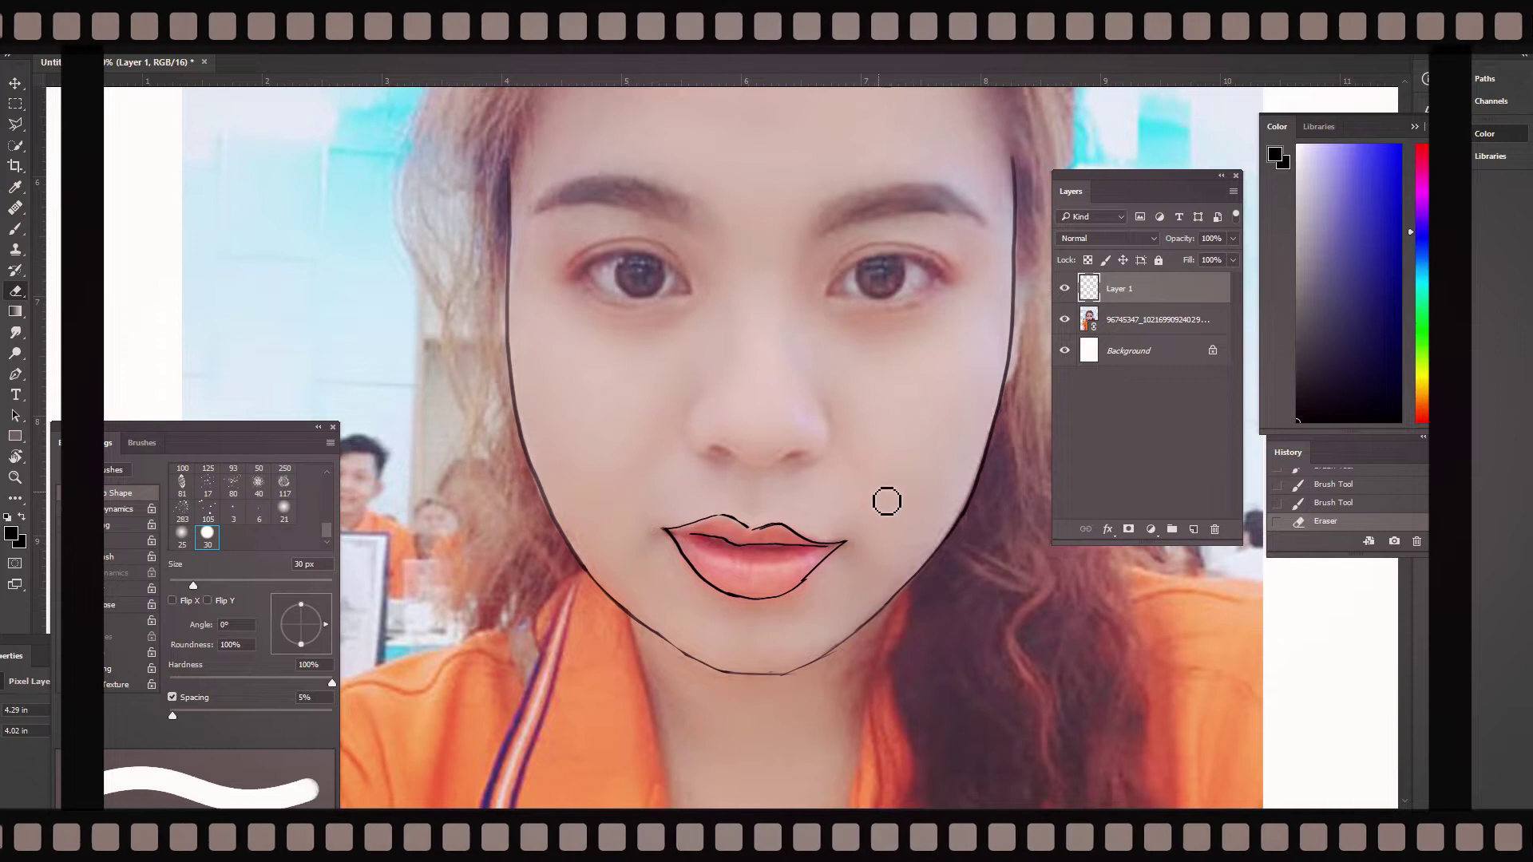
{"action": "key", "text": "b"}
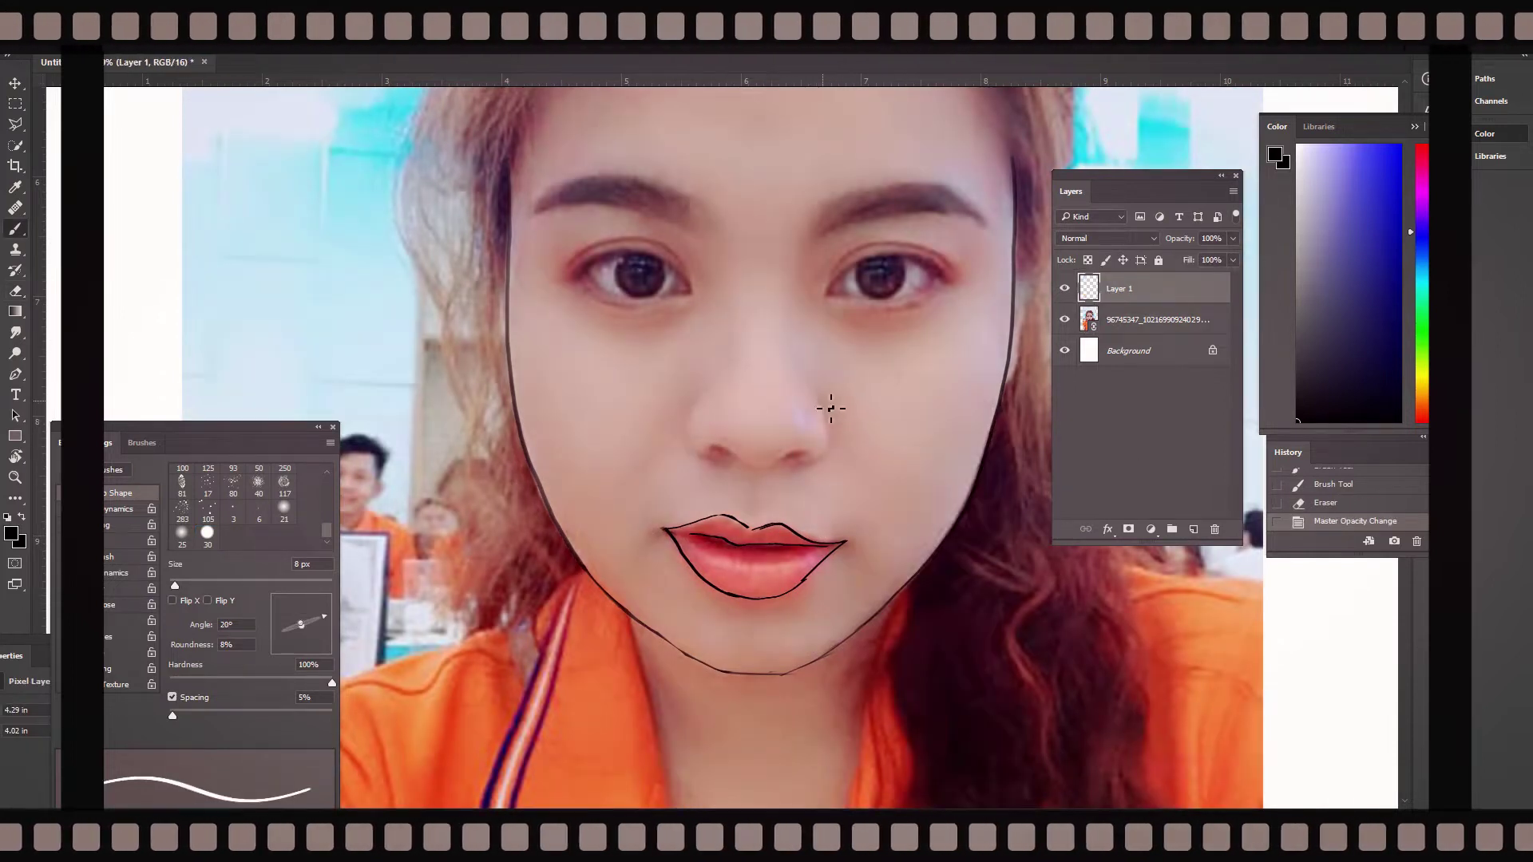
- Trace both sides of the nose and the upper lids of both eyes, redoing the right lid
{"action": "left_click_drag", "start_coordinate": [819, 400], "coordinate": [807, 461]}
{"action": "left_click_drag", "start_coordinate": [716, 448], "coordinate": [779, 464]}
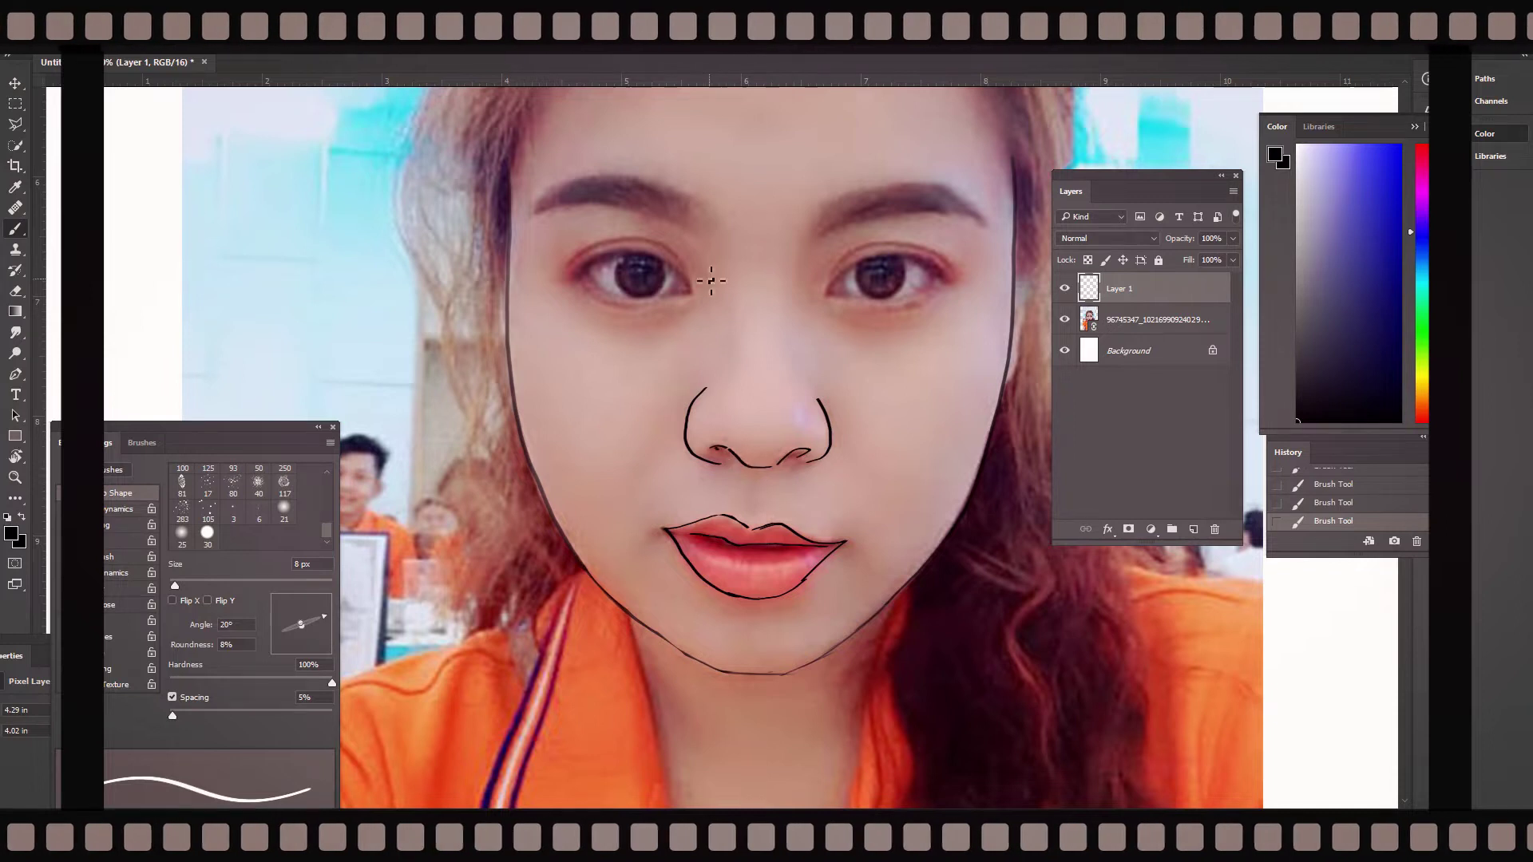
{"action": "left_click_drag", "start_coordinate": [575, 276], "coordinate": [604, 267]}
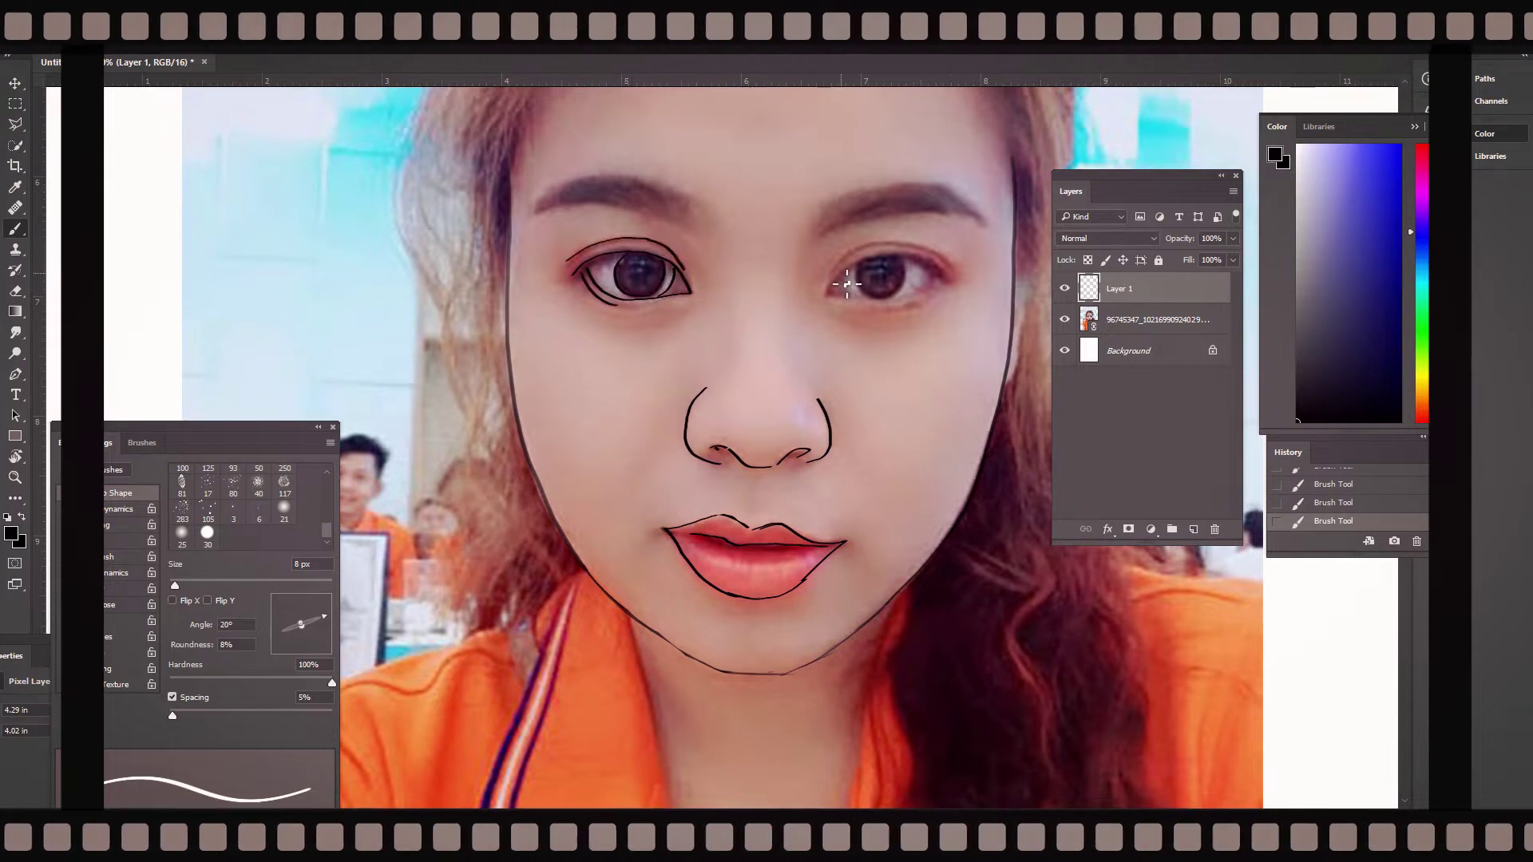
{"action": "key", "text": "ctrl+z"}
{"action": "mouse_move", "coordinate": [831, 275]}
{"action": "left_mouse_down"}
{"action": "mouse_move", "coordinate": [949, 268]}
{"action": "mouse_move", "coordinate": [830, 297]}
{"action": "left_mouse_up"}
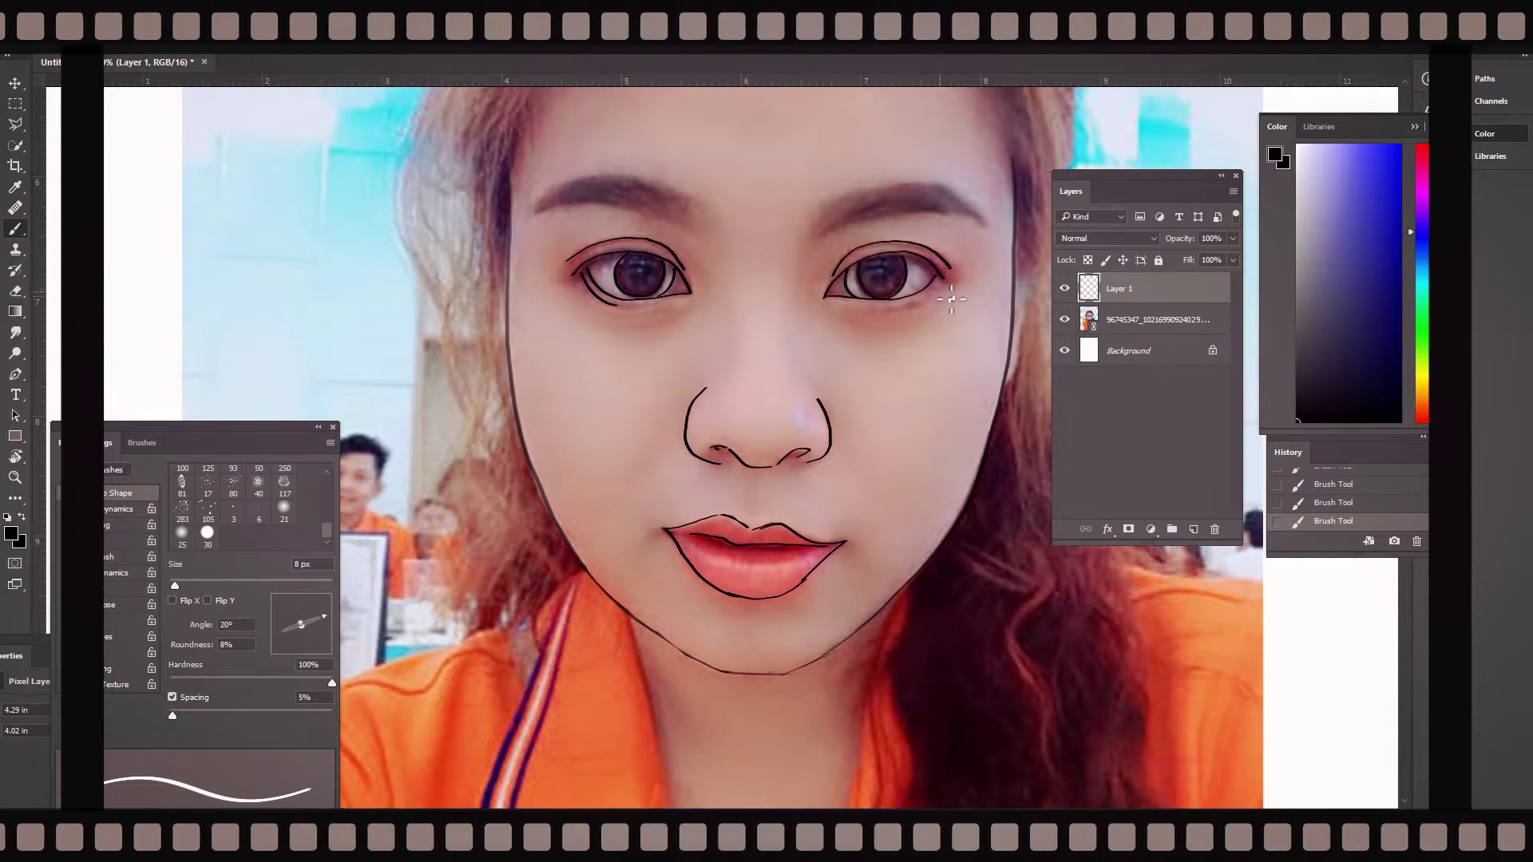
- Trace the top and lower edges of both eyebrows and the forehead hairline
{"action": "left_click_drag", "start_coordinate": [816, 208], "coordinate": [811, 234]}
{"action": "left_click_drag", "start_coordinate": [710, 211], "coordinate": [706, 233]}
{"action": "left_click_drag", "start_coordinate": [531, 215], "coordinate": [703, 240]}
{"action": "left_click_drag", "start_coordinate": [531, 214], "coordinate": [710, 211]}
{"action": "left_click_drag", "start_coordinate": [814, 209], "coordinate": [986, 226]}
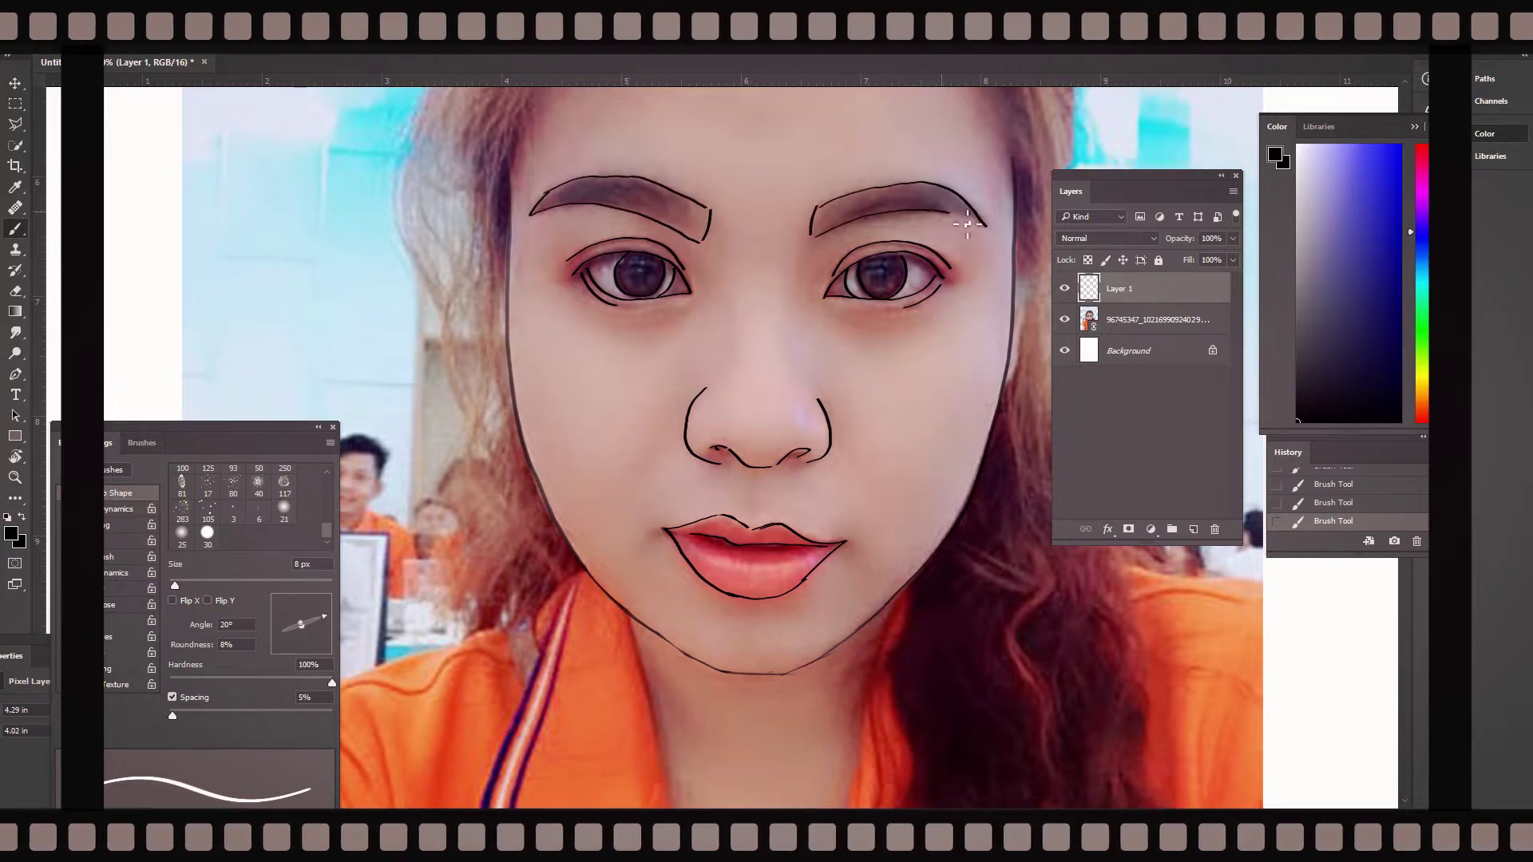
{"action": "key", "text": "ctrl+minus"}
{"action": "mouse_move", "coordinate": [628, 272]}
{"action": "left_mouse_down"}
{"action": "mouse_move", "coordinate": [730, 204]}
{"action": "mouse_move", "coordinate": [839, 235]}
{"action": "left_mouse_up"}
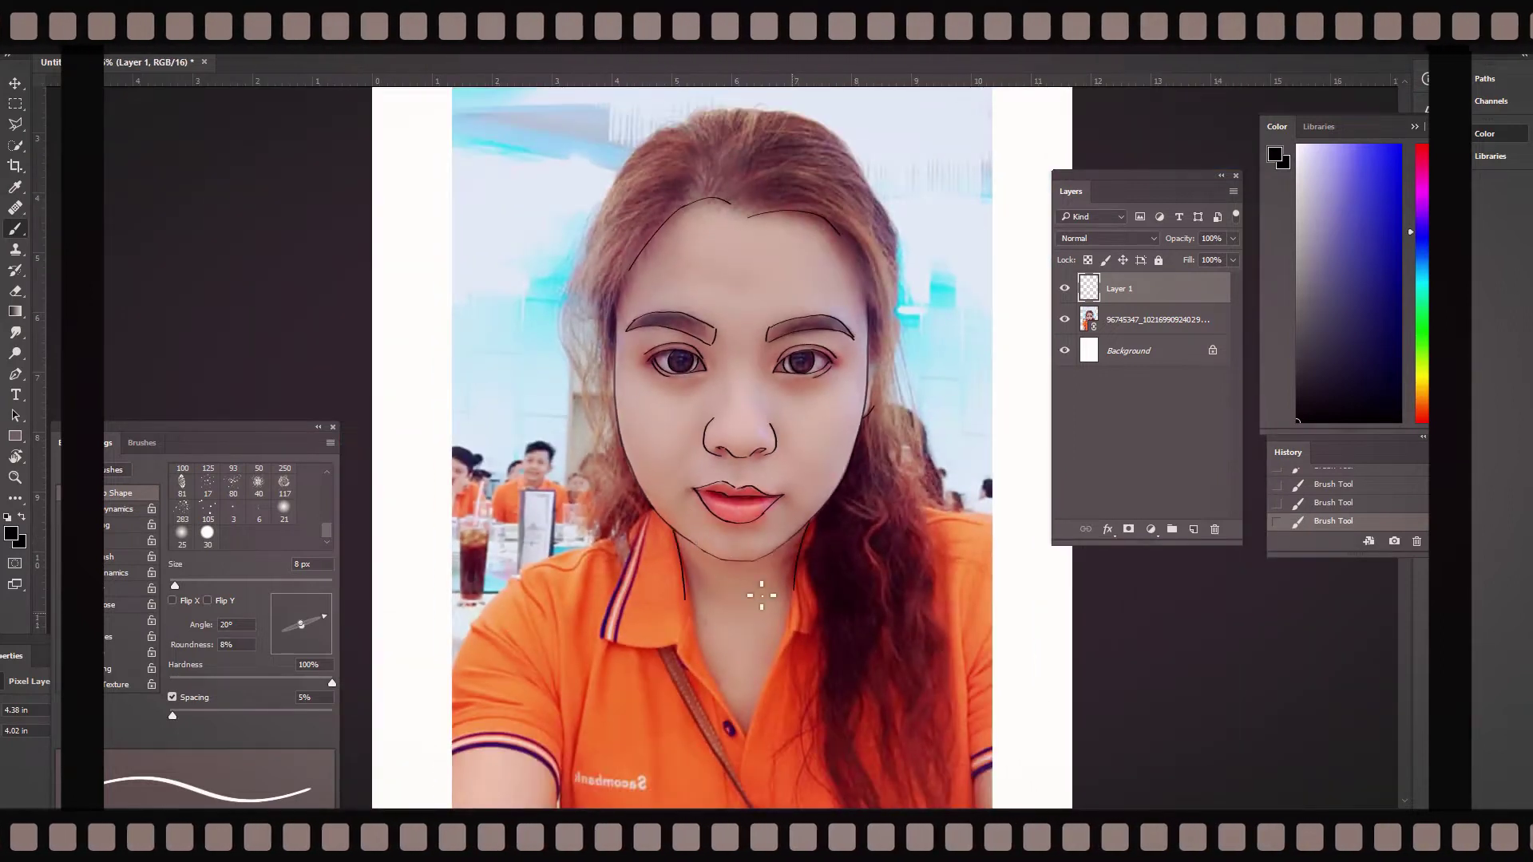
- Delete the photo layer from the drawing and tile the photo and line art side by side
{"action": "left_click", "coordinate": [1150, 320]}
{"action": "key", "text": "Delete"}
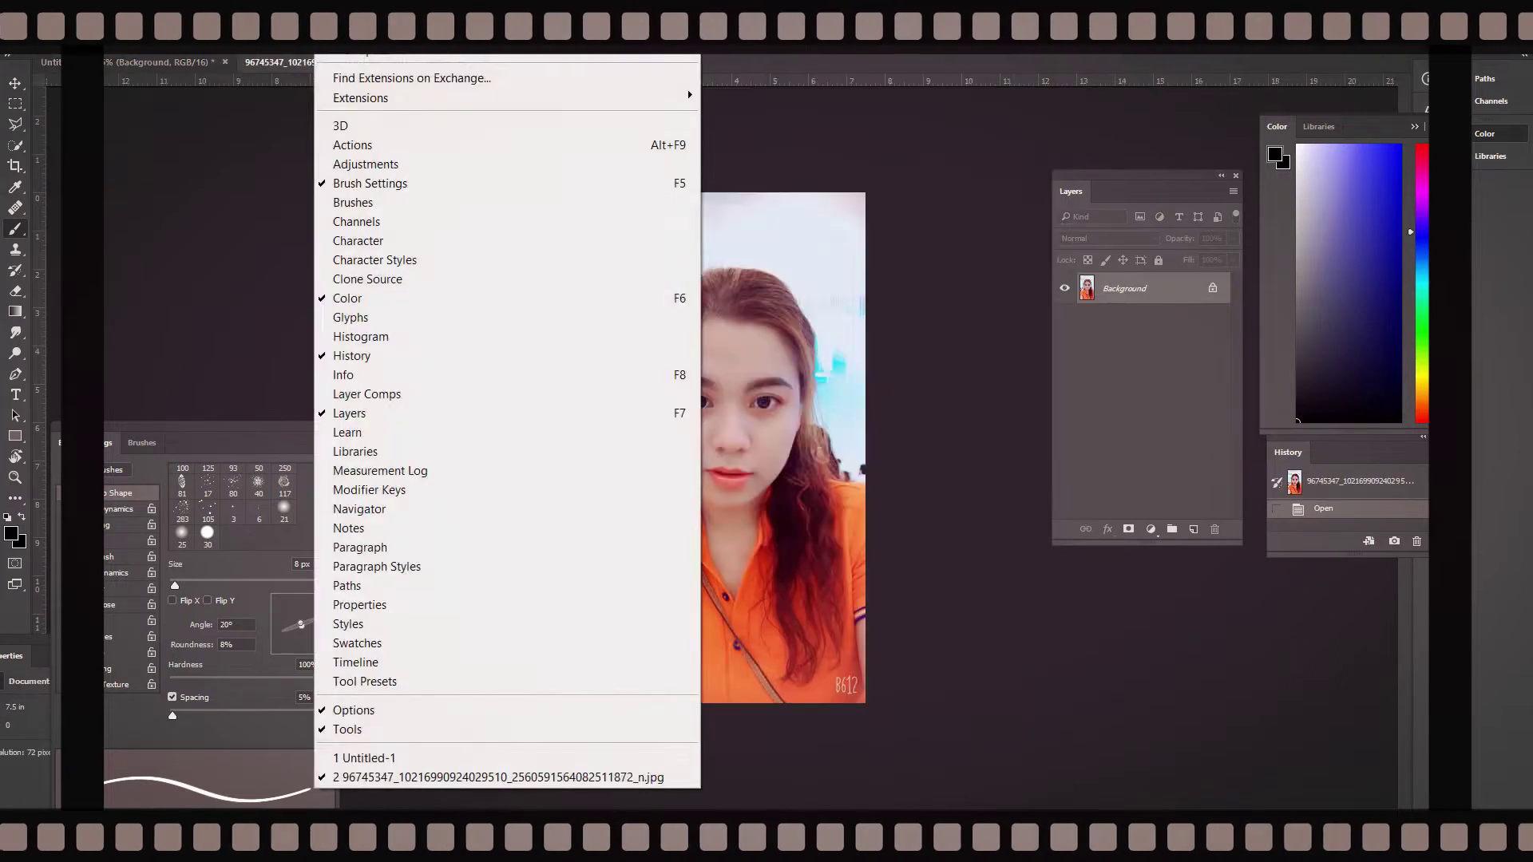
{"action": "mouse_move", "coordinate": [798, 62]}
{"action": "left_mouse_down"}
{"action": "mouse_move", "coordinate": [422, 84]}
{"action": "mouse_move", "coordinate": [530, 82]}
{"action": "left_mouse_up"}
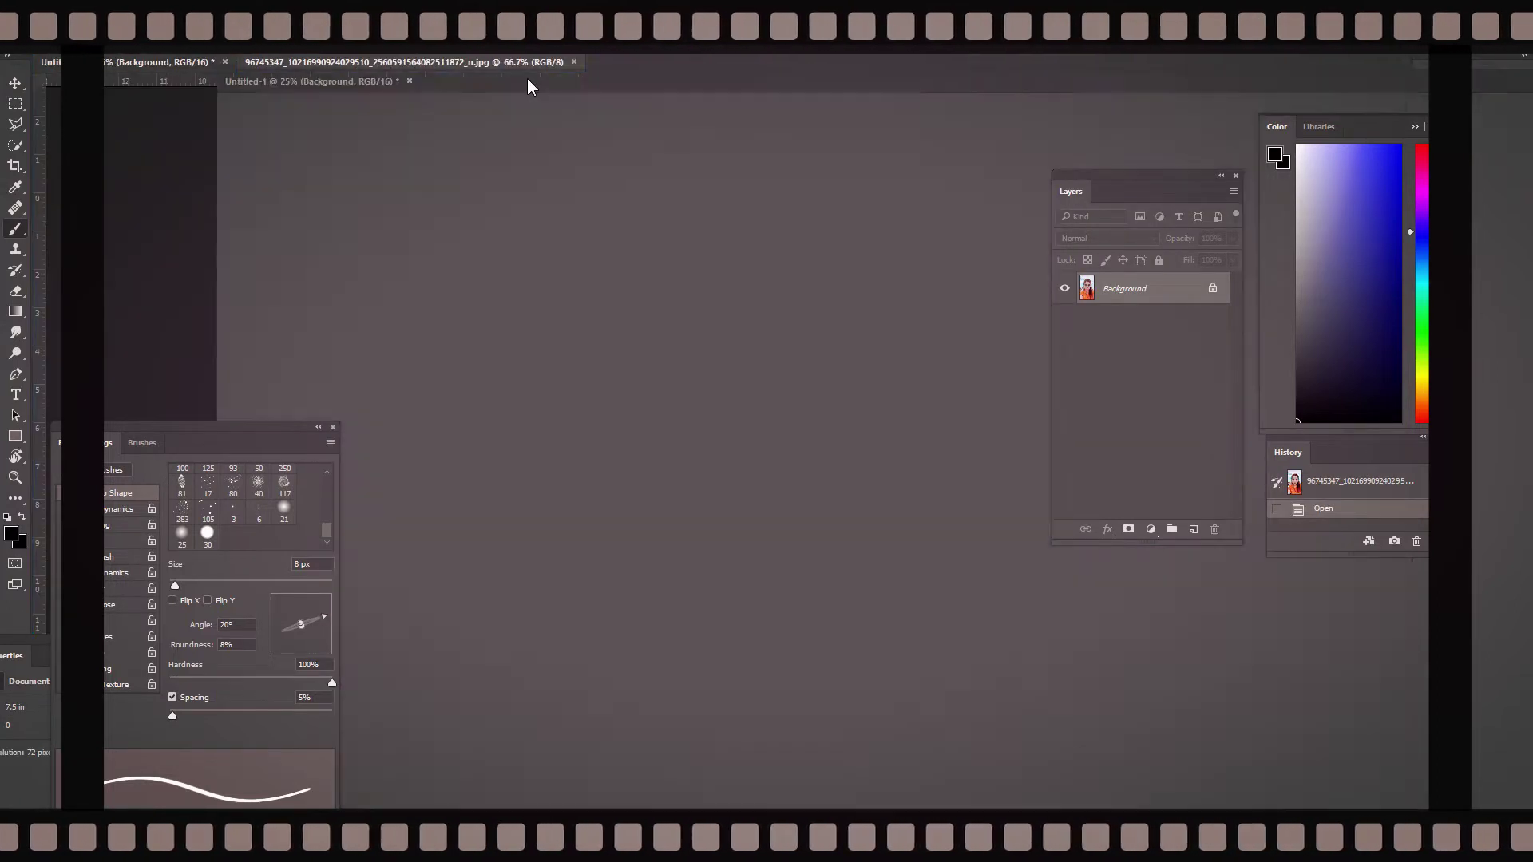
{"action": "left_click", "coordinate": [319, 44]}
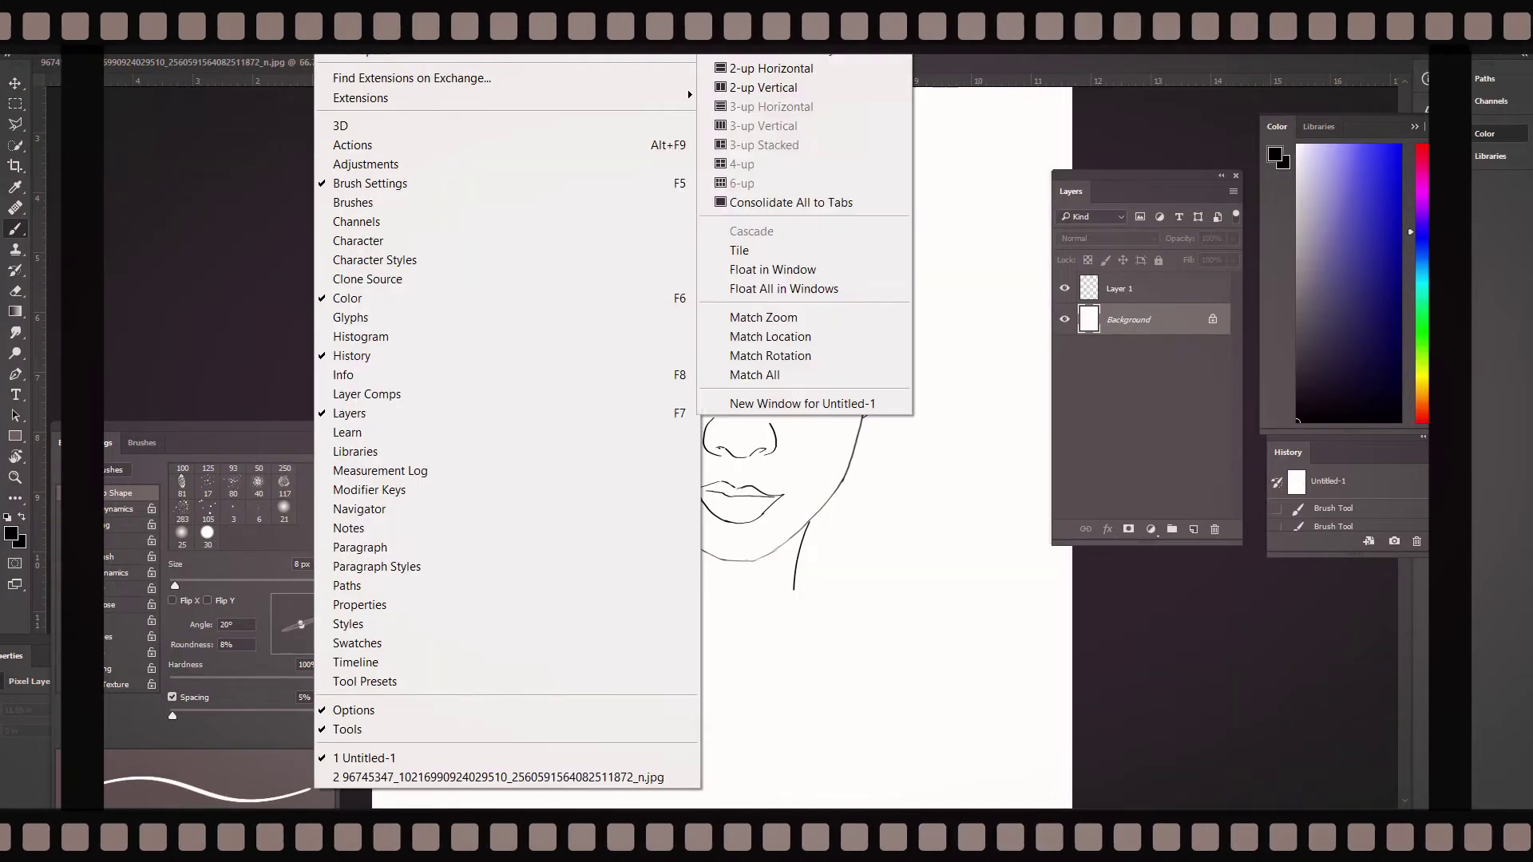
{"action": "left_click", "coordinate": [806, 89]}
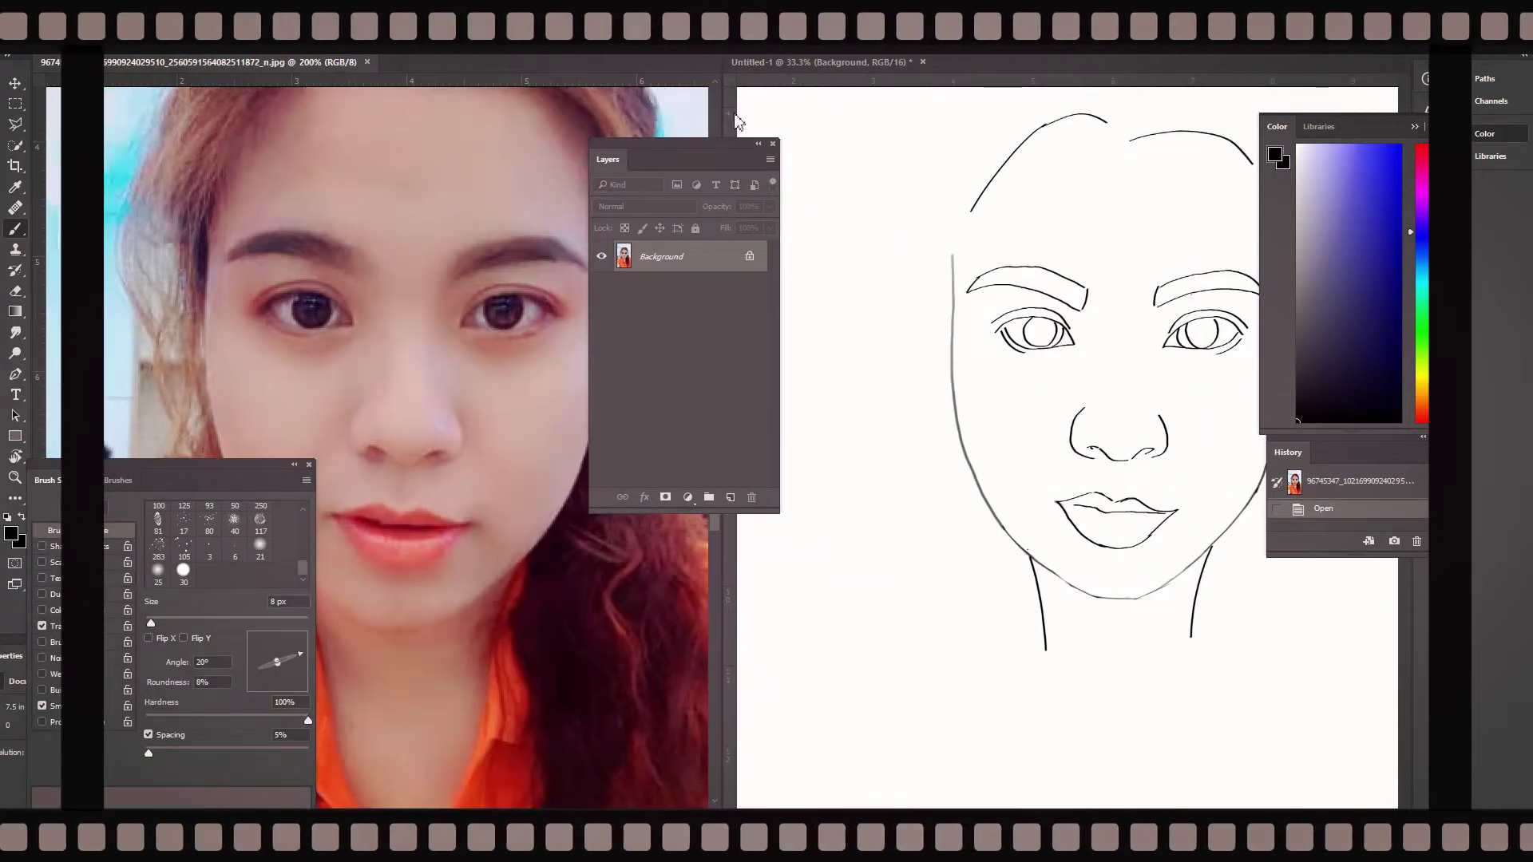
- Widen the line drawing and rearrange the Layers and Brush Settings panels beside it
{"action": "left_click_drag", "start_coordinate": [716, 119], "coordinate": [620, 119]}
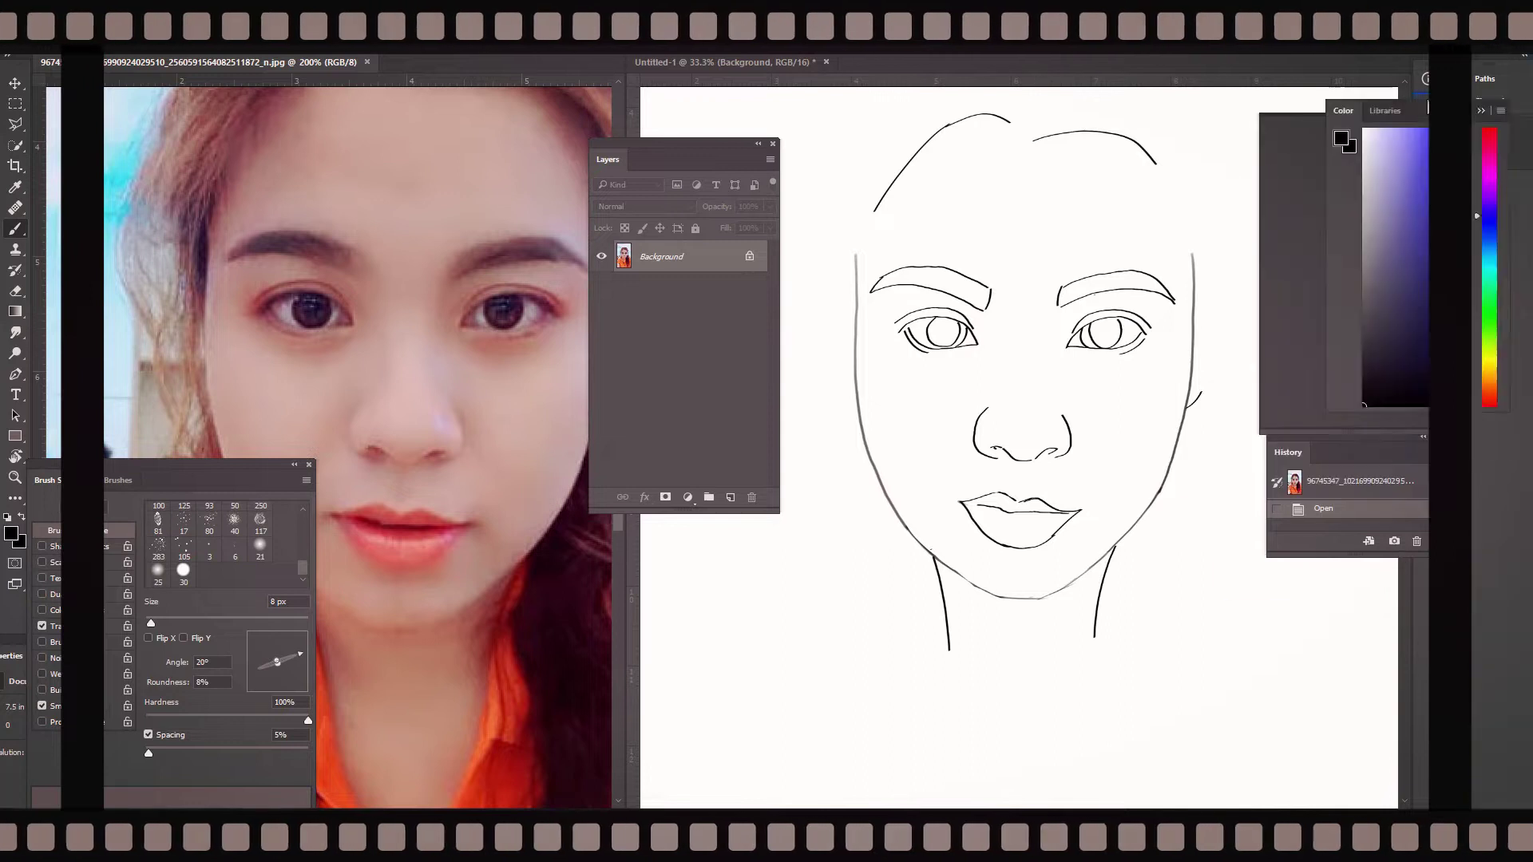
{"action": "left_click_drag", "start_coordinate": [1288, 452], "coordinate": [1506, 342]}
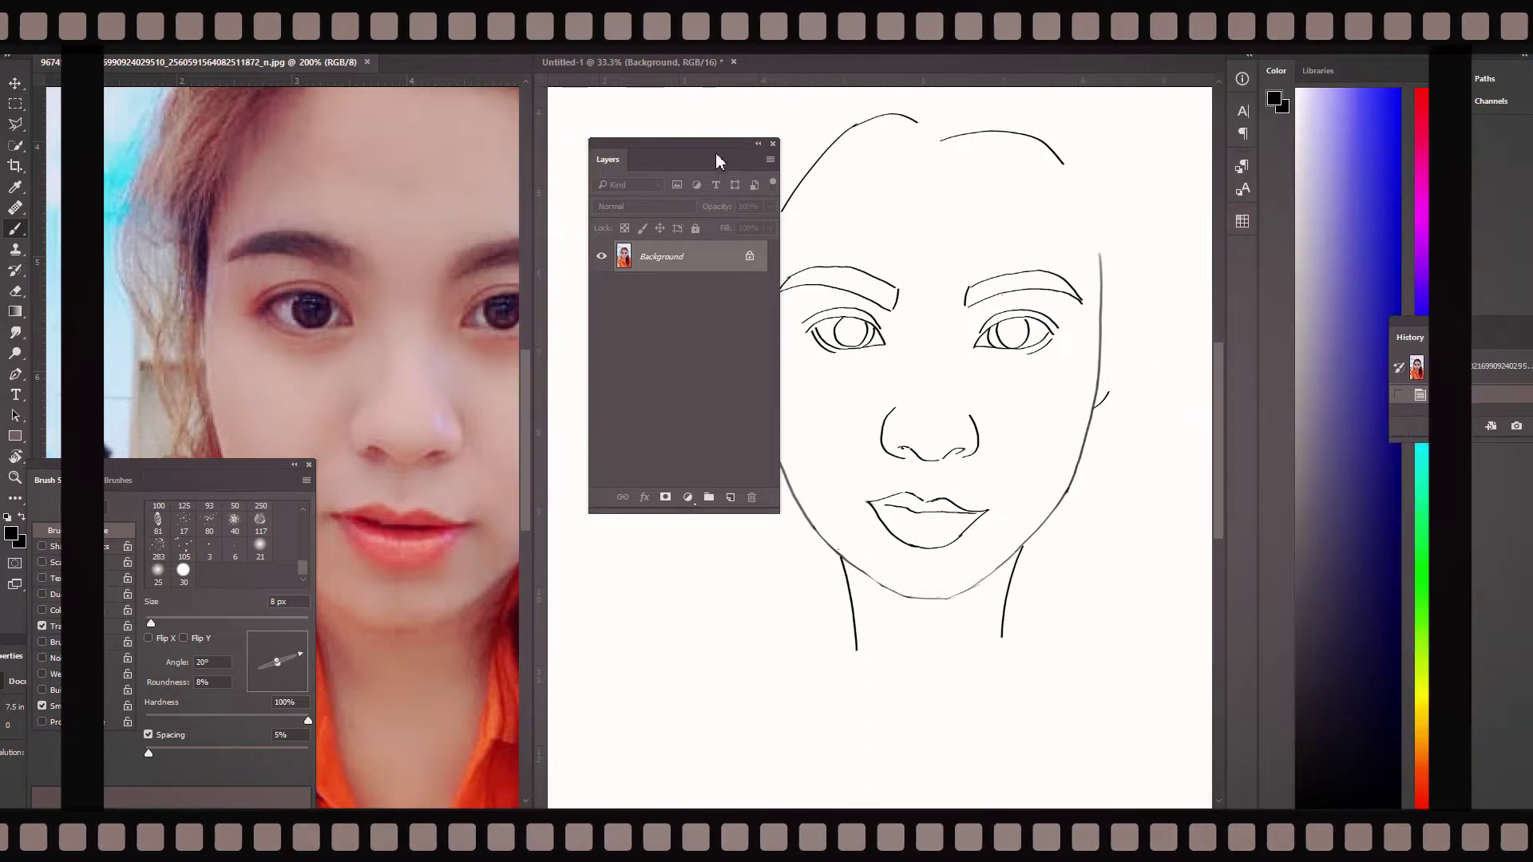
{"action": "left_click_drag", "start_coordinate": [679, 145], "coordinate": [627, 222]}
{"action": "scroll", "coordinate": [370, 246], "scroll_direction": "right", "scroll_amount": 3}
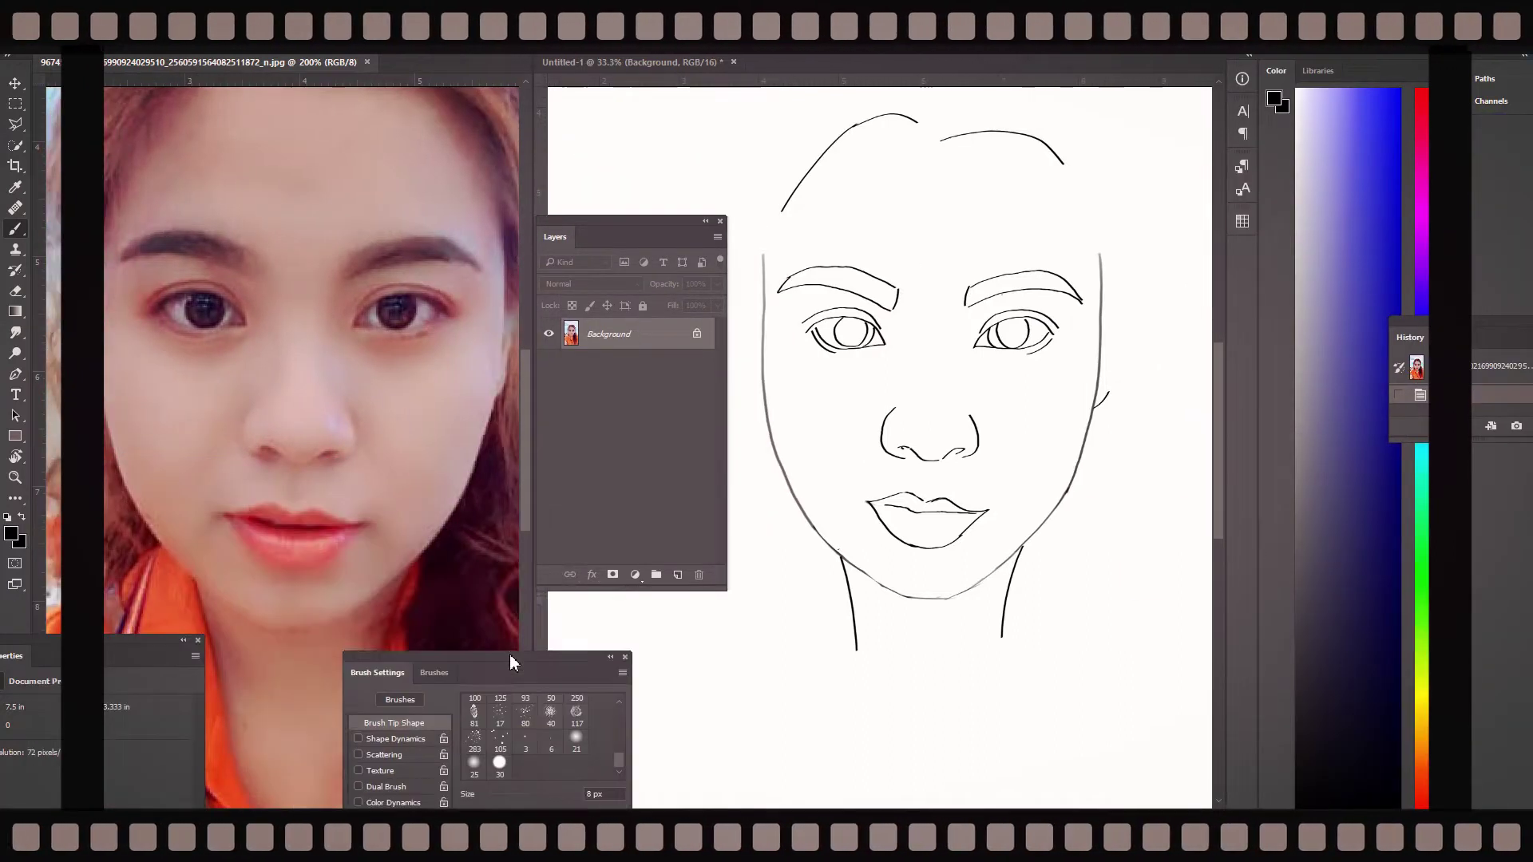
{"action": "left_click_drag", "start_coordinate": [204, 477], "coordinate": [613, 381]}
{"action": "left_click_drag", "start_coordinate": [731, 309], "coordinate": [739, 150]}
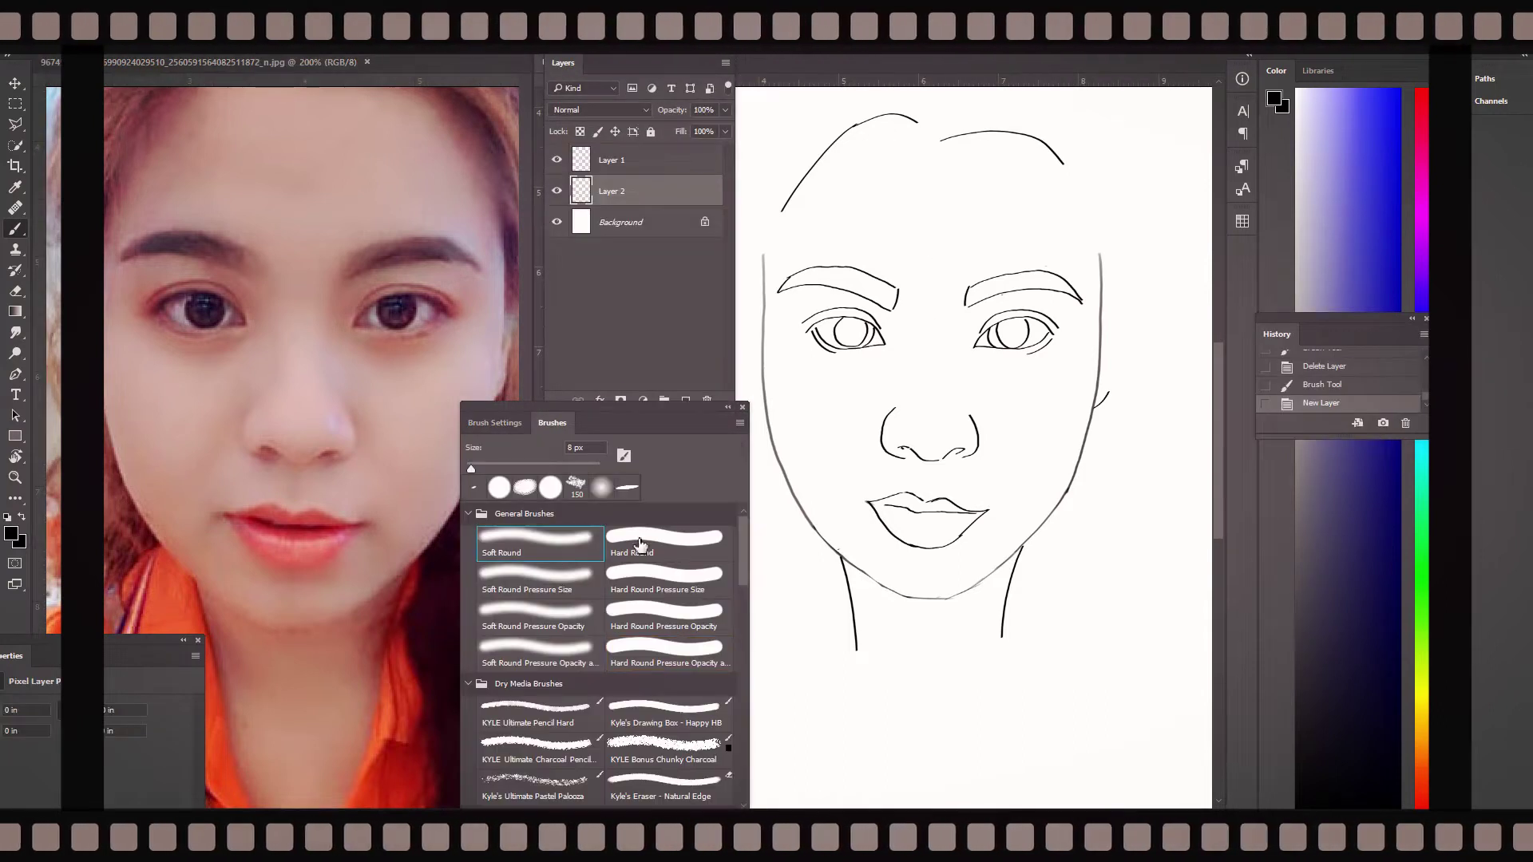
- Choose a pinkish skin tone instead of beige and paint it over the face
{"action": "left_click_drag", "start_coordinate": [1193, 419], "coordinate": [1159, 403]}
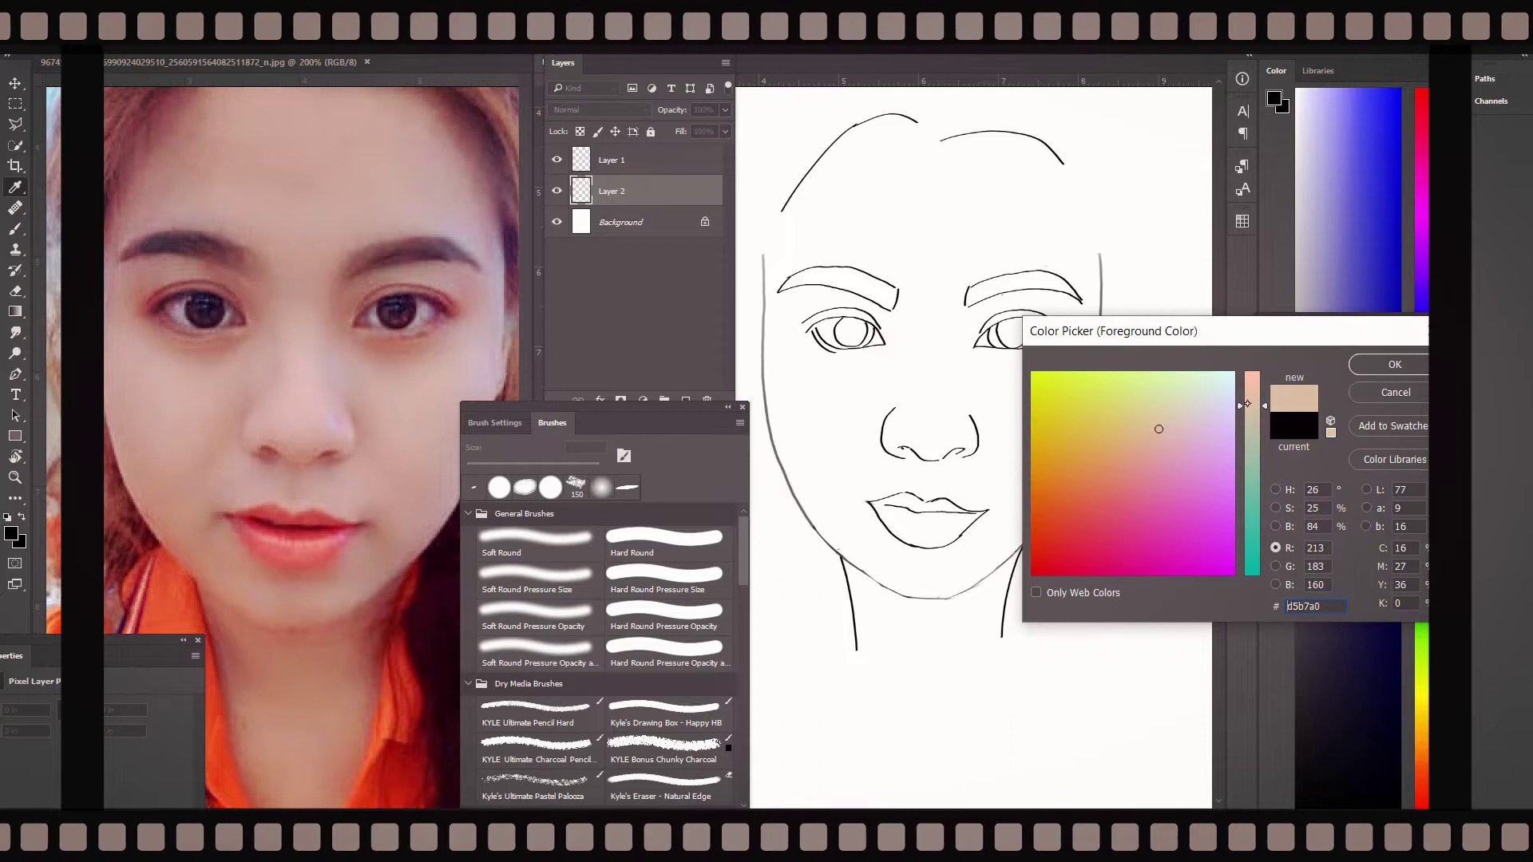
{"action": "left_click", "coordinate": [1371, 367]}
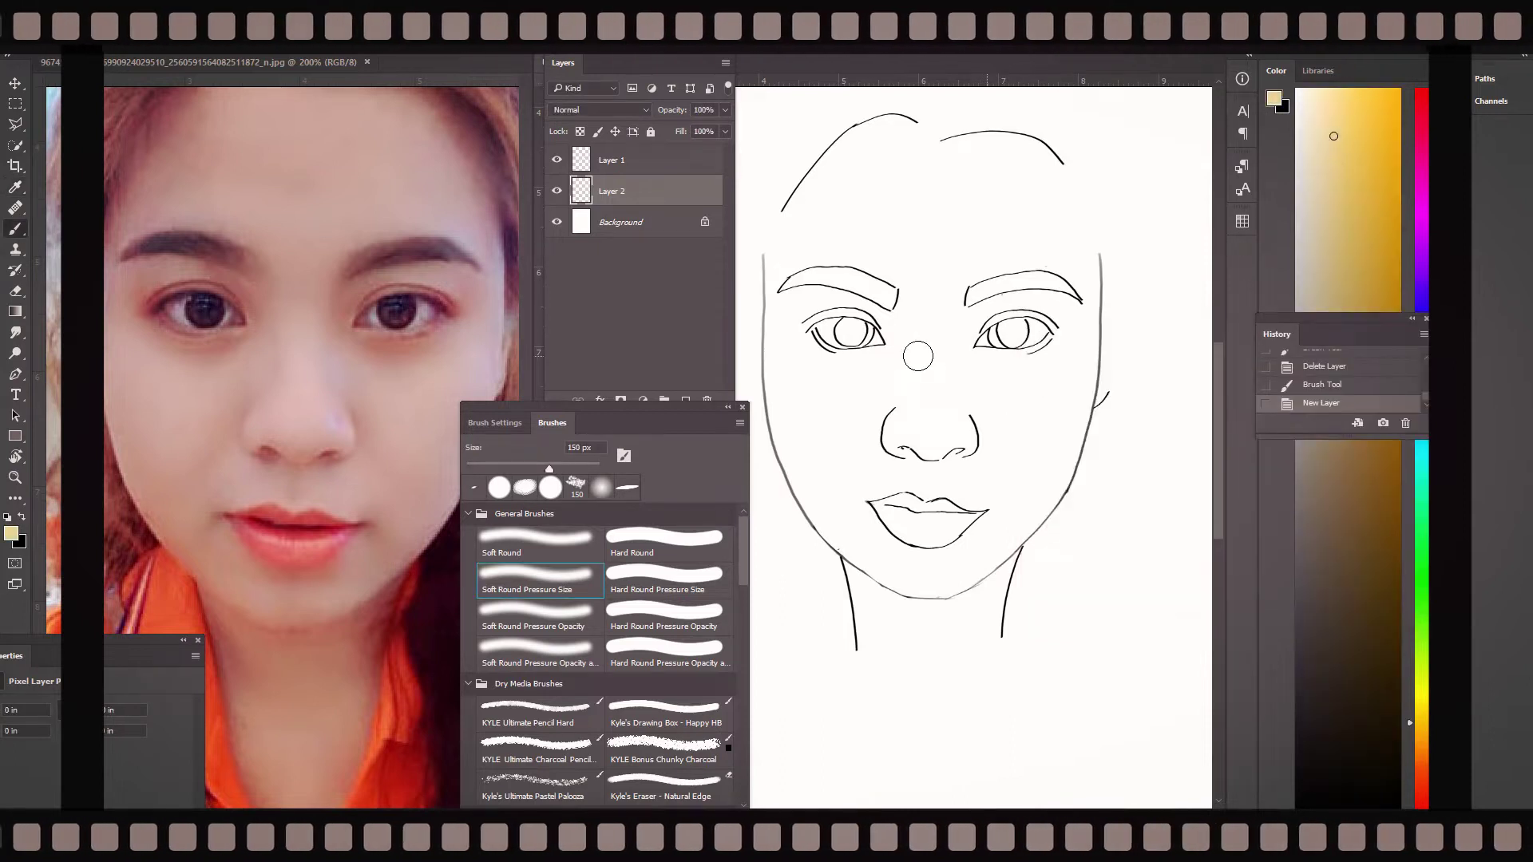
{"action": "left_click", "coordinate": [1327, 104]}
{"action": "left_click_drag", "start_coordinate": [1419, 130], "coordinate": [1419, 91]}
{"action": "mouse_move", "coordinate": [931, 276]}
{"action": "left_mouse_down"}
{"action": "mouse_move", "coordinate": [785, 253]}
{"action": "mouse_move", "coordinate": [781, 318]}
{"action": "mouse_move", "coordinate": [855, 483]}
{"action": "mouse_move", "coordinate": [790, 357]}
{"action": "mouse_move", "coordinate": [894, 519]}
{"action": "mouse_move", "coordinate": [873, 583]}
{"action": "mouse_move", "coordinate": [883, 623]}
{"action": "mouse_move", "coordinate": [980, 617]}
{"action": "mouse_move", "coordinate": [1013, 376]}
{"action": "mouse_move", "coordinate": [921, 240]}
{"action": "mouse_move", "coordinate": [807, 184]}
{"action": "mouse_move", "coordinate": [921, 174]}
{"action": "mouse_move", "coordinate": [944, 232]}
{"action": "mouse_move", "coordinate": [1066, 264]}
{"action": "mouse_move", "coordinate": [1053, 456]}
{"action": "left_mouse_up"}
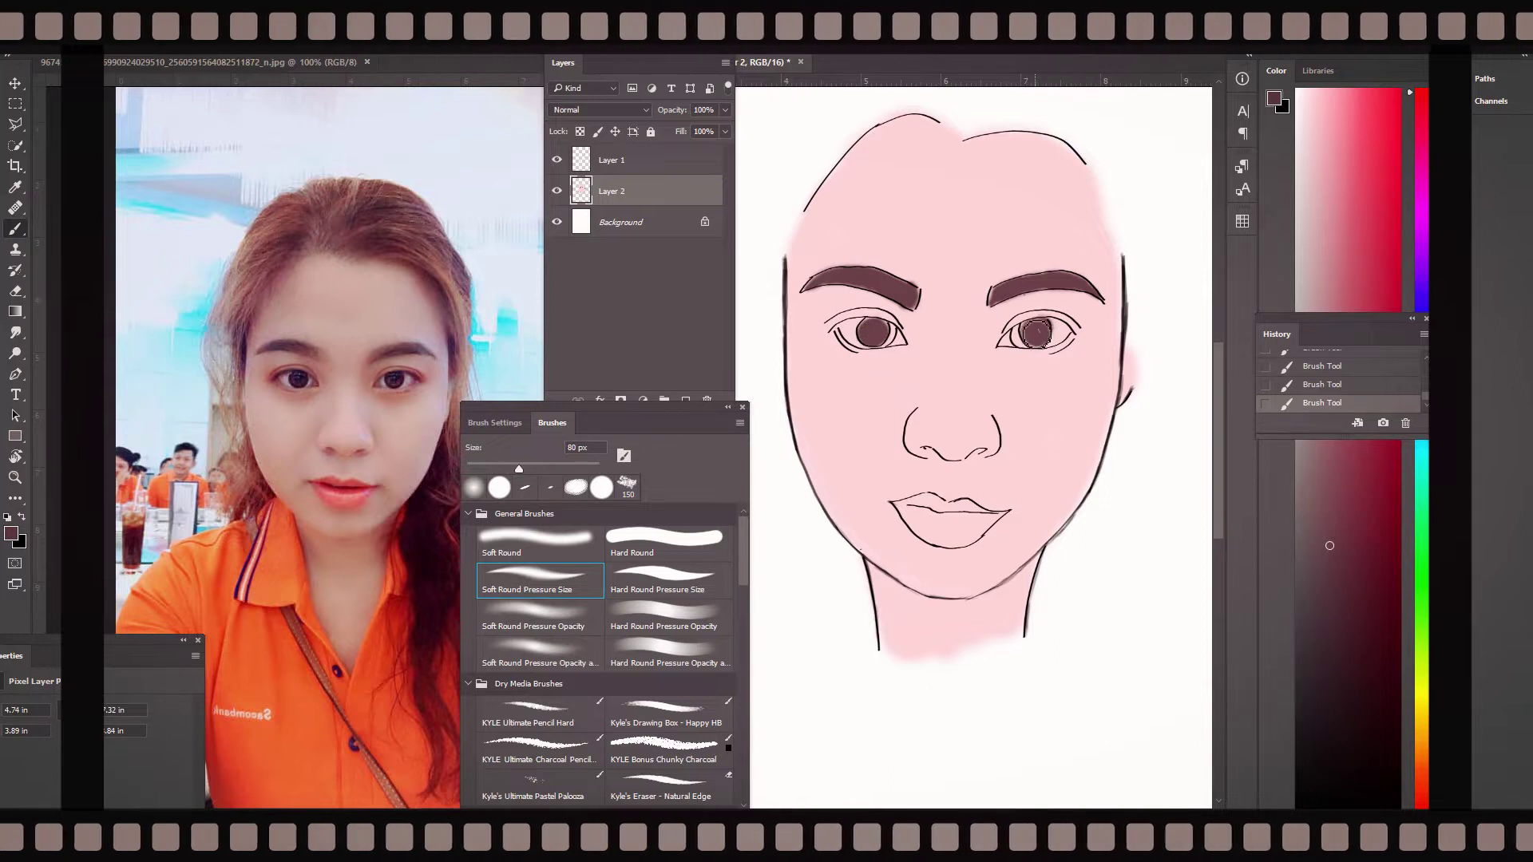
- Fill the lips red, tint the eye whites pale lavender, and darken both irises near-black
{"action": "mouse_move", "coordinate": [906, 516]}
{"action": "left_mouse_down"}
{"action": "mouse_move", "coordinate": [943, 551]}
{"action": "mouse_move", "coordinate": [921, 540]}
{"action": "mouse_move", "coordinate": [1009, 565]}
{"action": "left_mouse_up"}
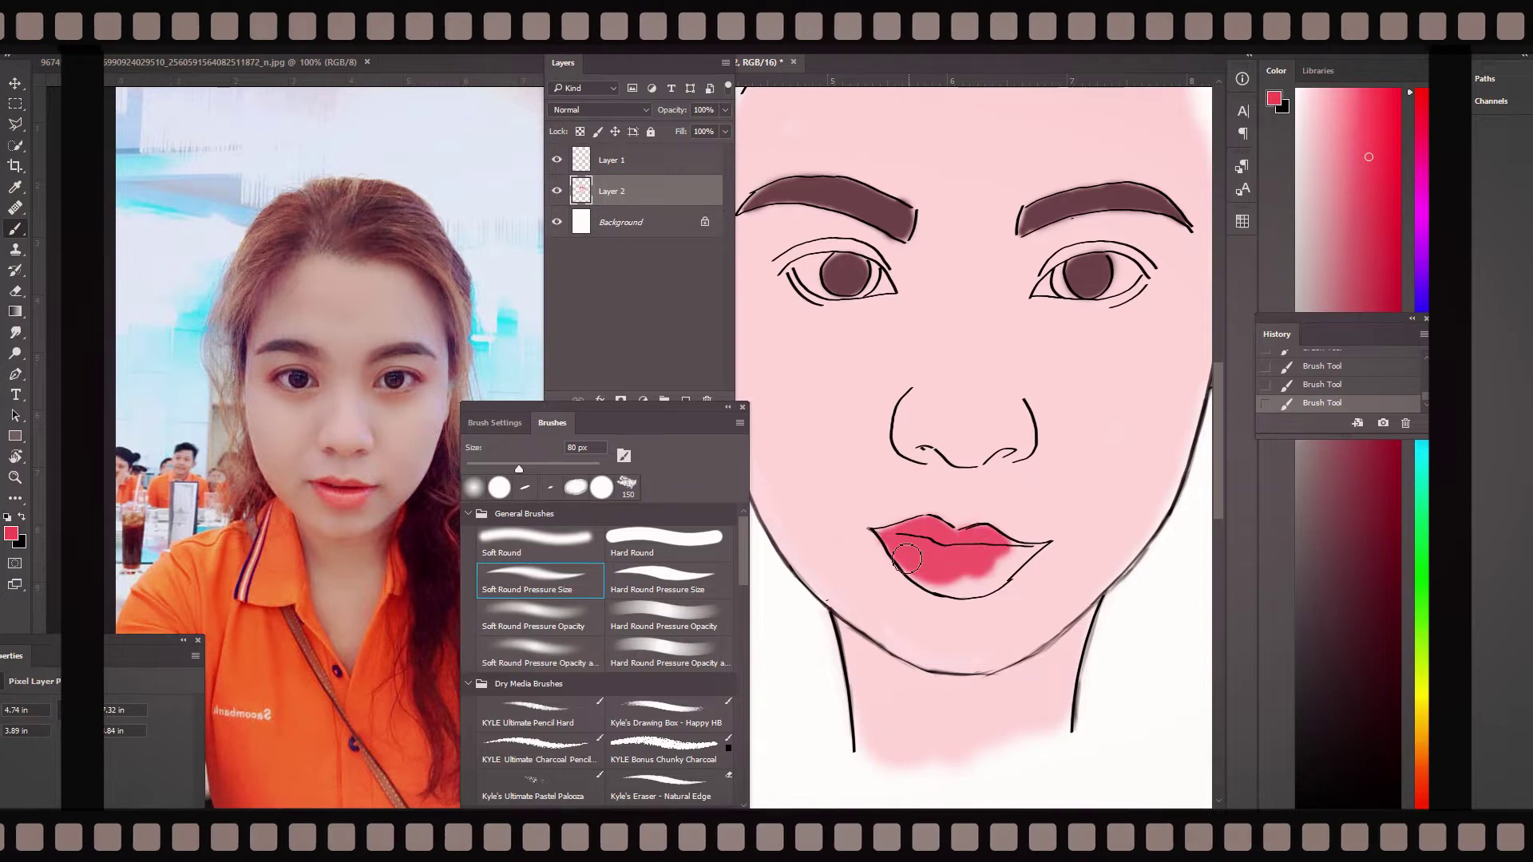
{"action": "left_click_drag", "start_coordinate": [895, 541], "coordinate": [918, 571]}
{"action": "left_click_drag", "start_coordinate": [1422, 92], "coordinate": [1421, 290]}
{"action": "left_click", "coordinate": [1311, 87]}
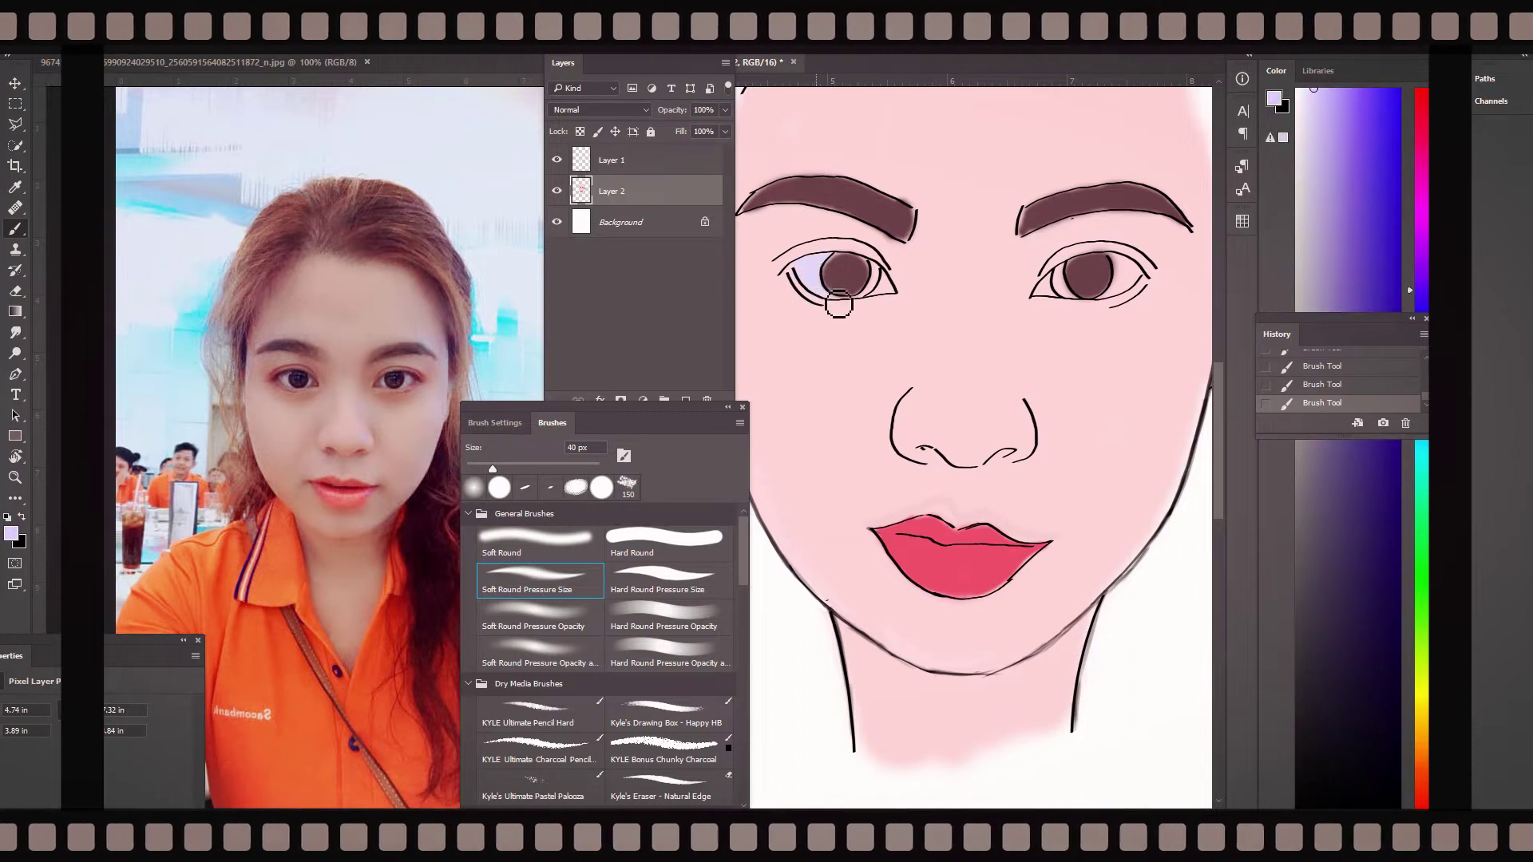
{"action": "left_click", "coordinate": [1347, 741]}
{"action": "left_click_drag", "start_coordinate": [1115, 278], "coordinate": [1090, 288]}
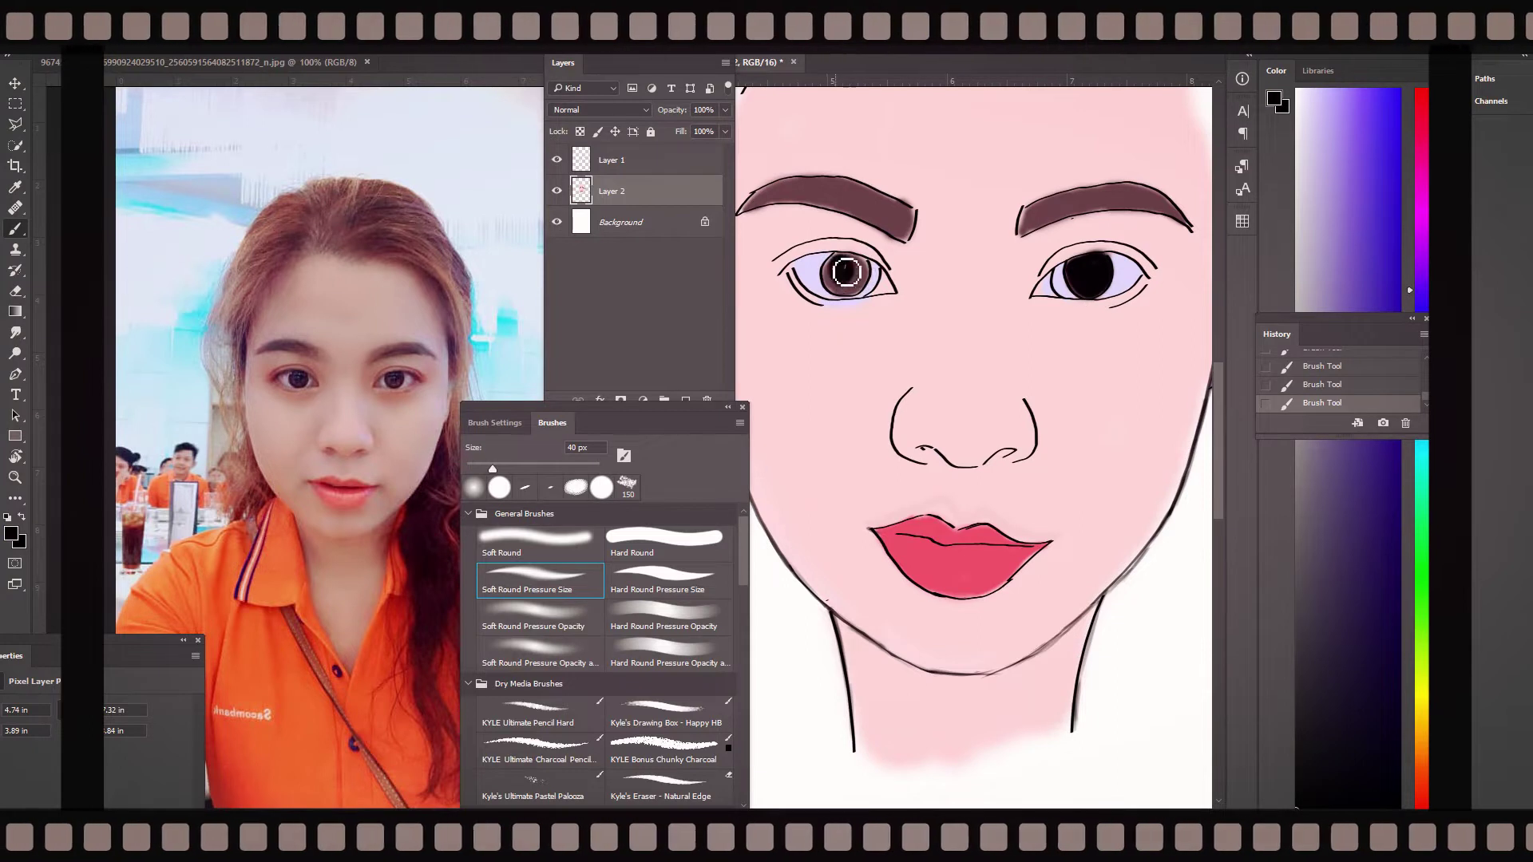
{"action": "left_click_drag", "start_coordinate": [850, 279], "coordinate": [853, 278]}
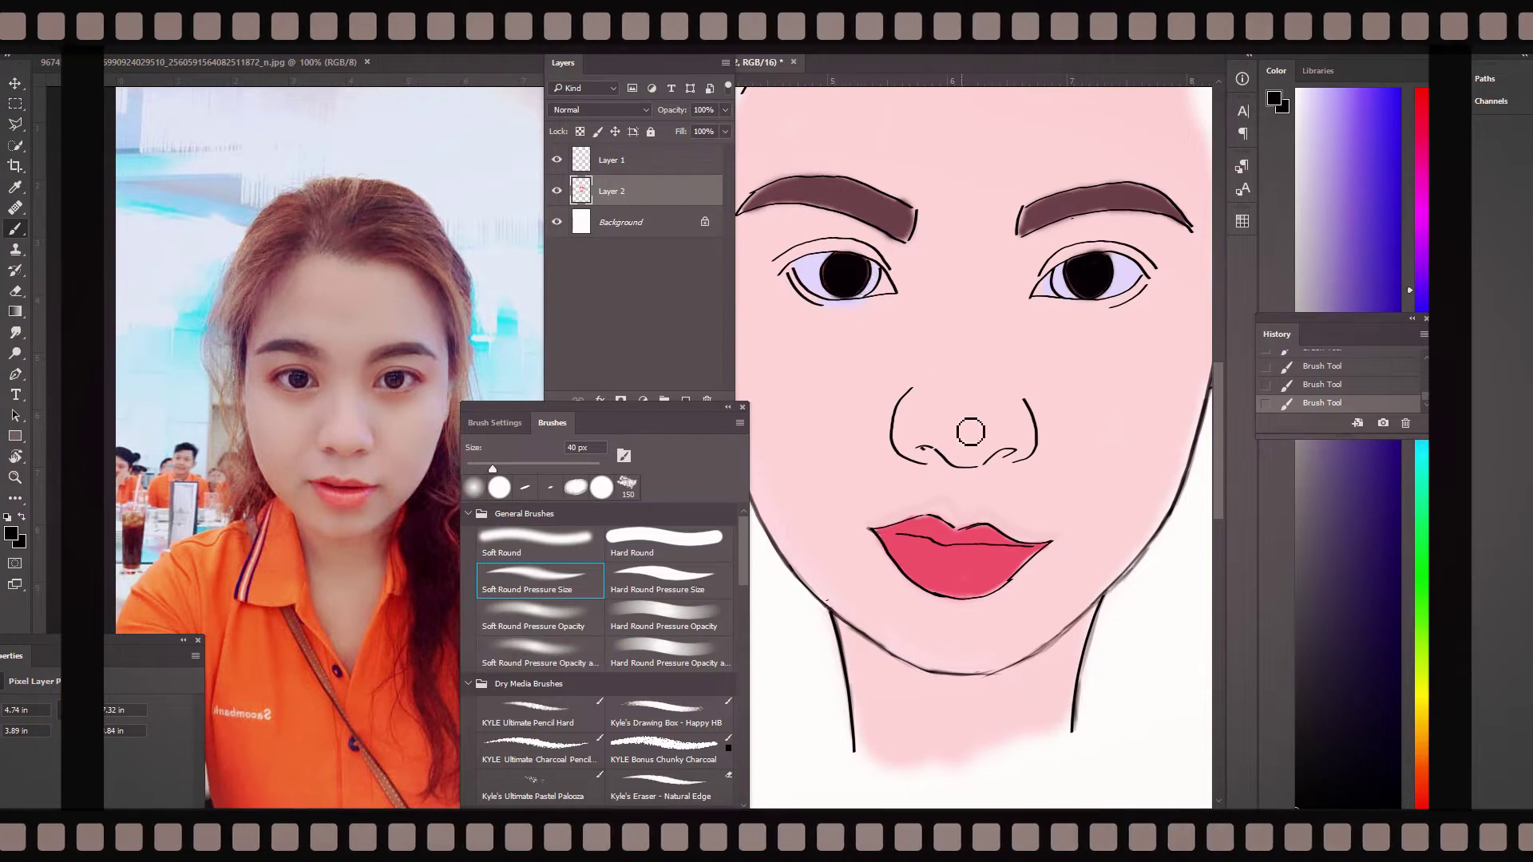
- Add dark shading along both eyebrows and both upper eyelids
{"action": "left_click_drag", "start_coordinate": [1030, 219], "coordinate": [1179, 225]}
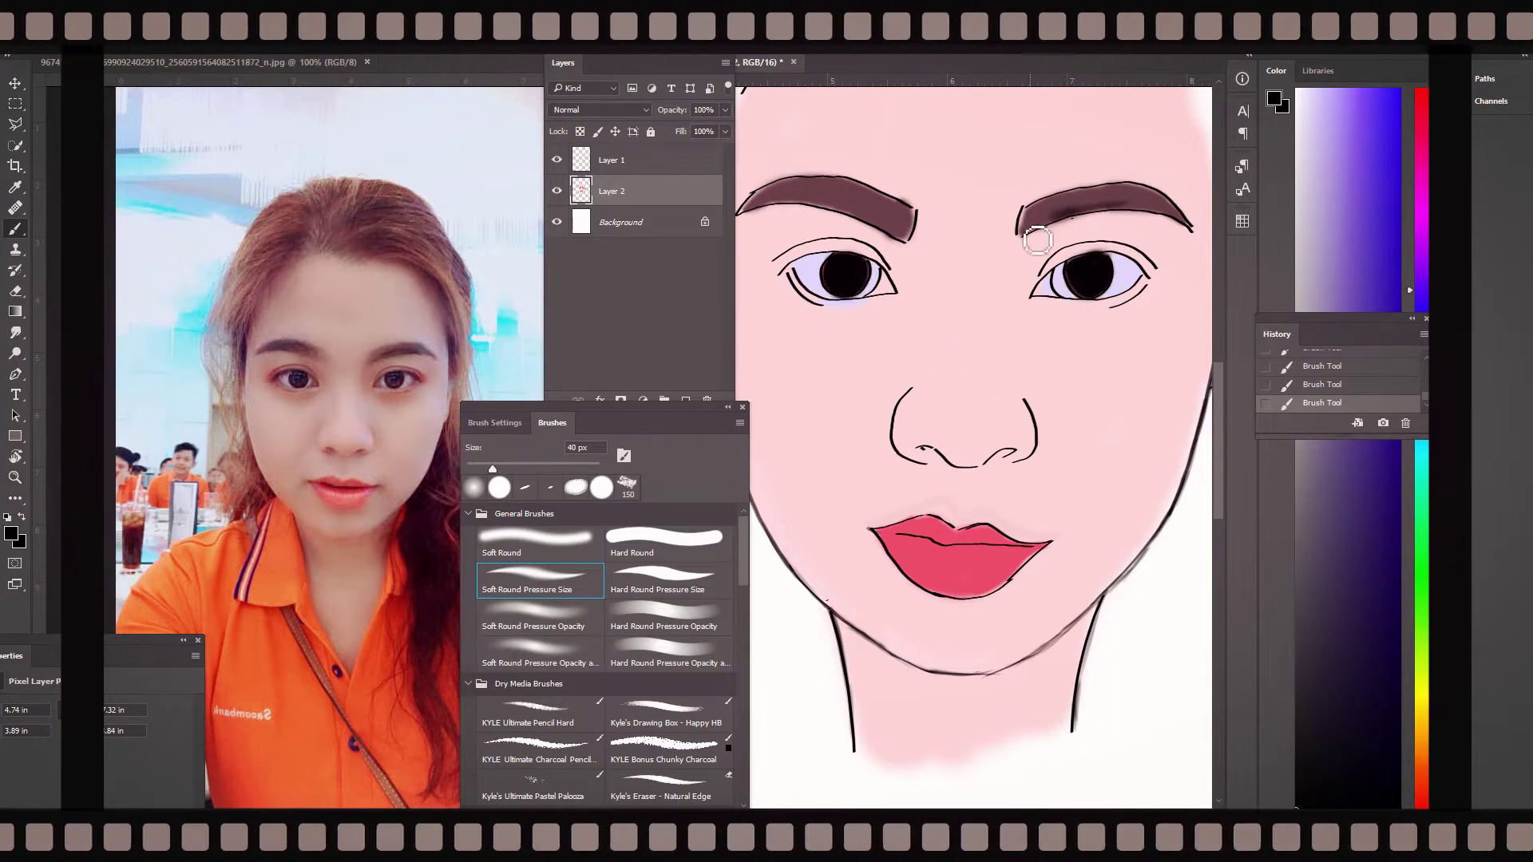
{"action": "left_click_drag", "start_coordinate": [907, 234], "coordinate": [750, 210]}
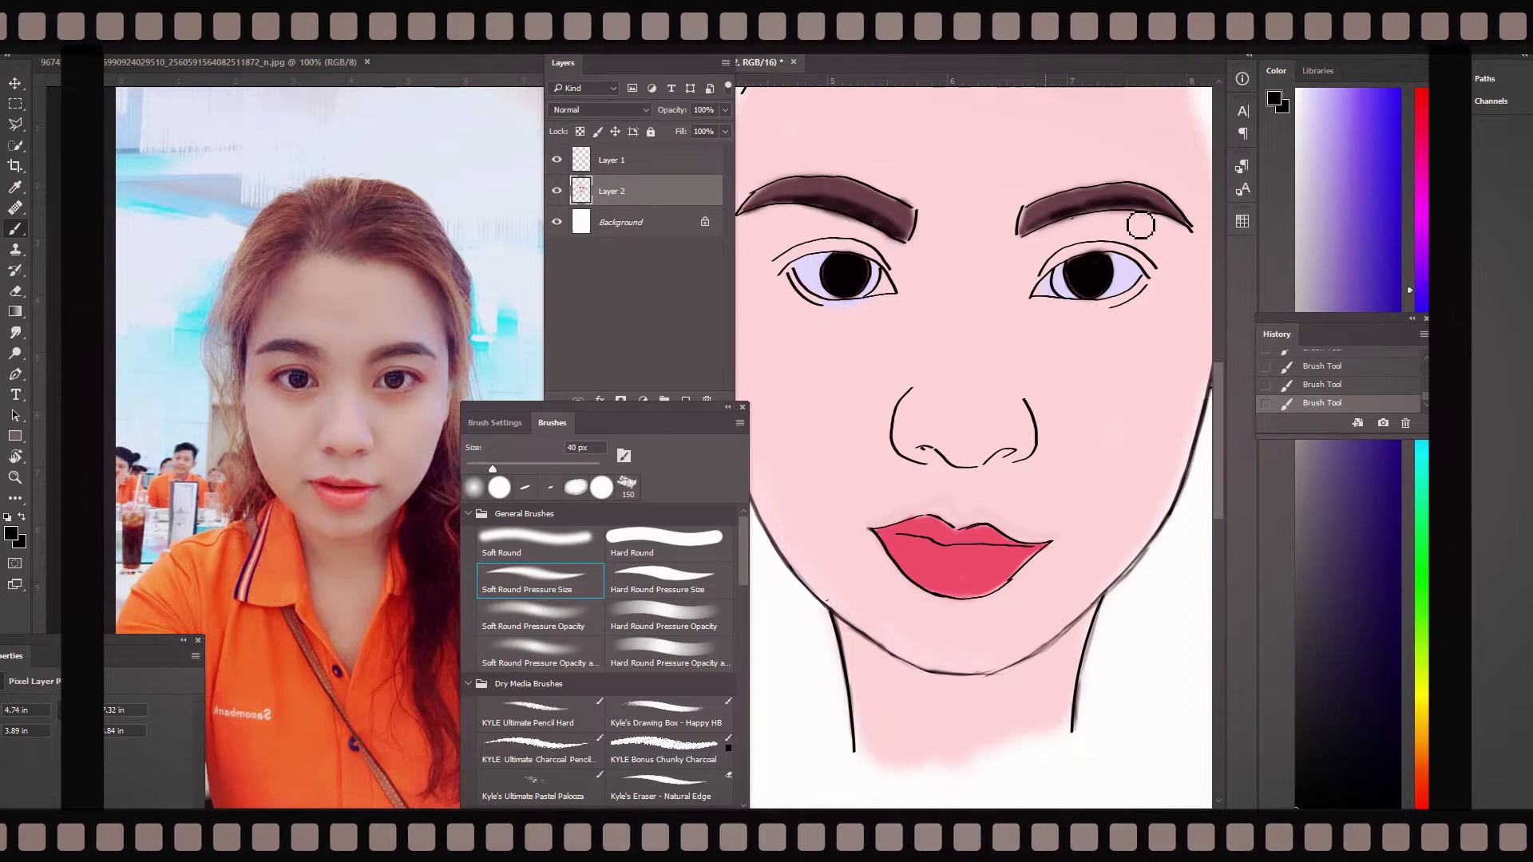
{"action": "left_click_drag", "start_coordinate": [1154, 265], "coordinate": [1042, 276]}
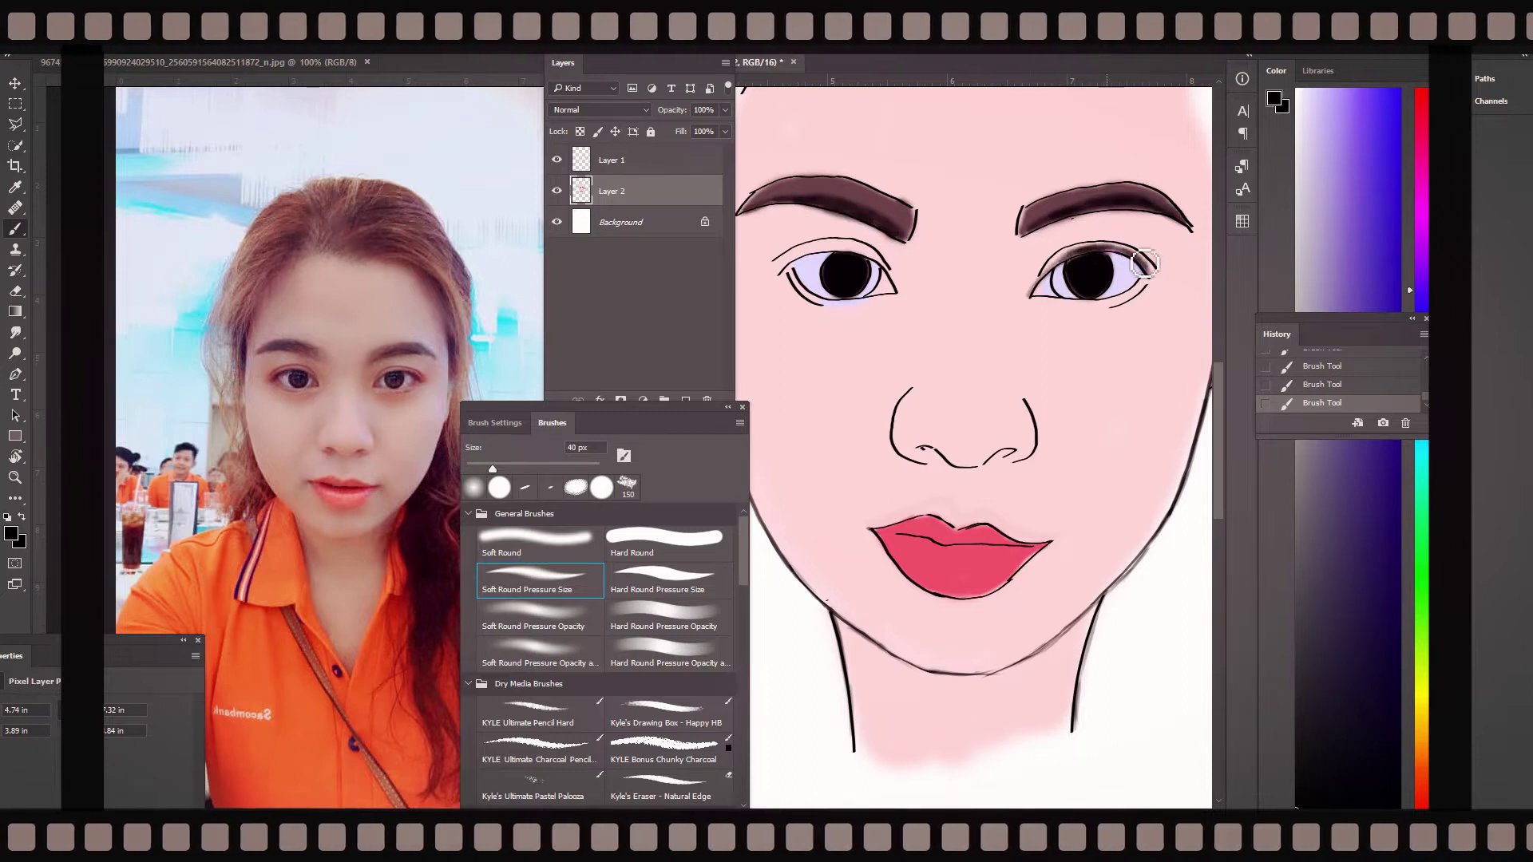
{"action": "left_click_drag", "start_coordinate": [802, 273], "coordinate": [853, 261]}
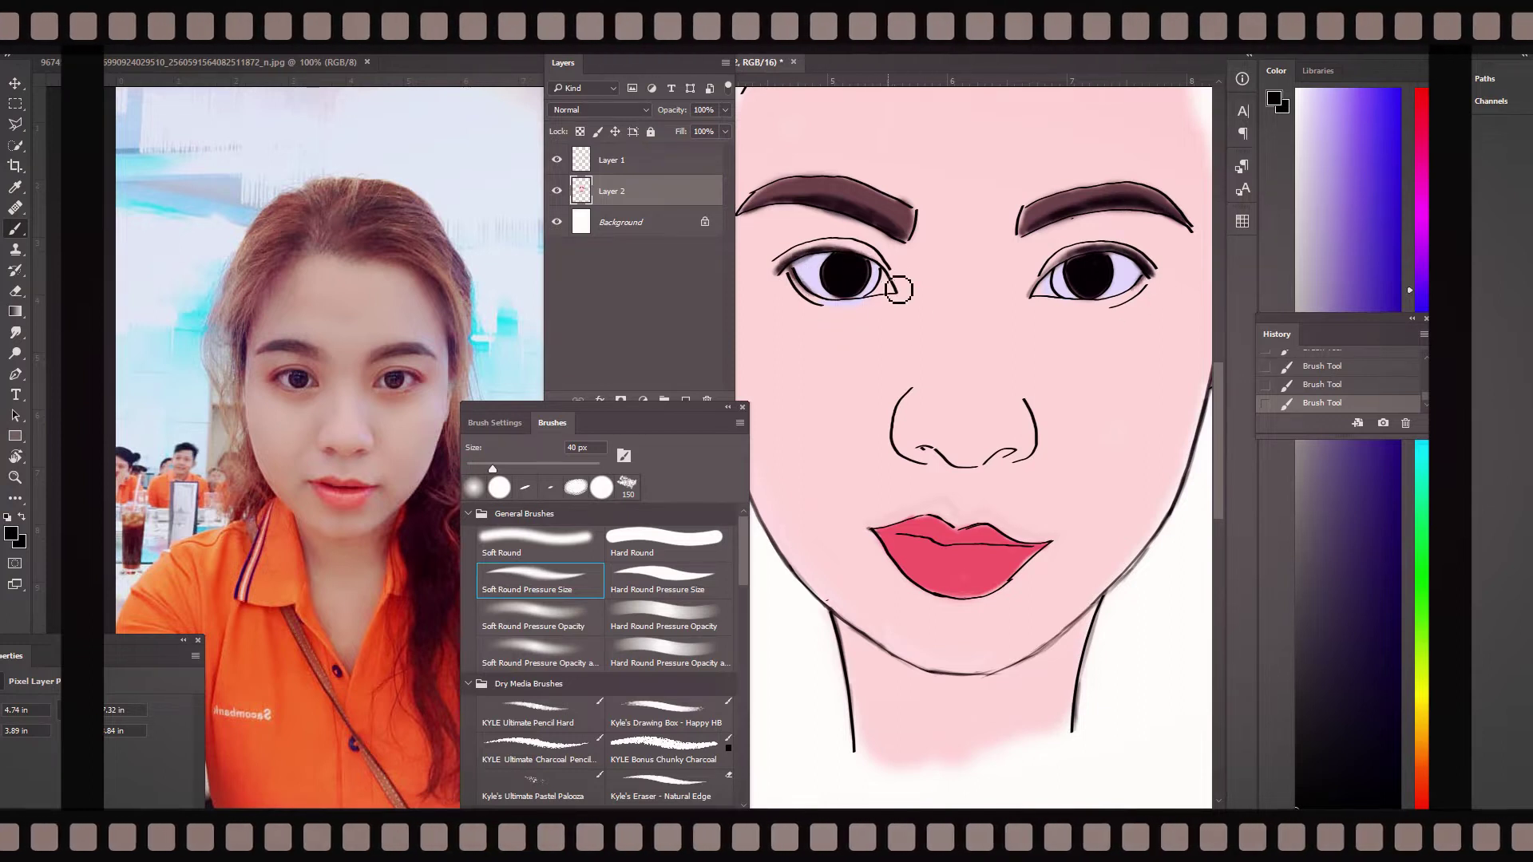
{"action": "left_click", "coordinate": [945, 550], "text": "alt"}
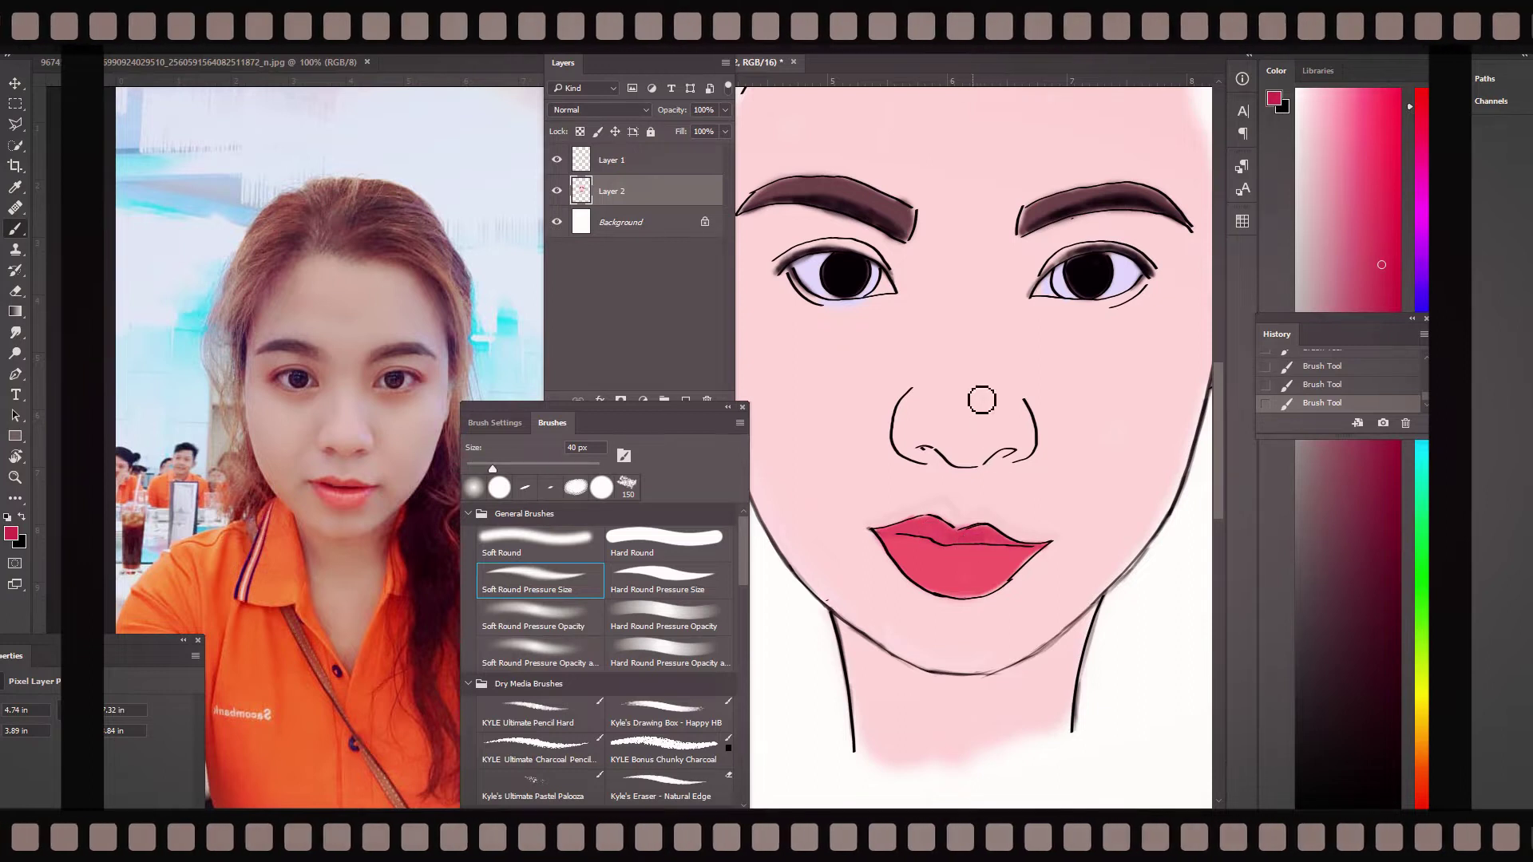
- Paint pink eyeshadow along both upper eyelids
{"action": "left_click_drag", "start_coordinate": [1109, 254], "coordinate": [1151, 266]}
{"action": "left_click_drag", "start_coordinate": [787, 271], "coordinate": [890, 270]}
{"action": "left_click", "coordinate": [1334, 124]}
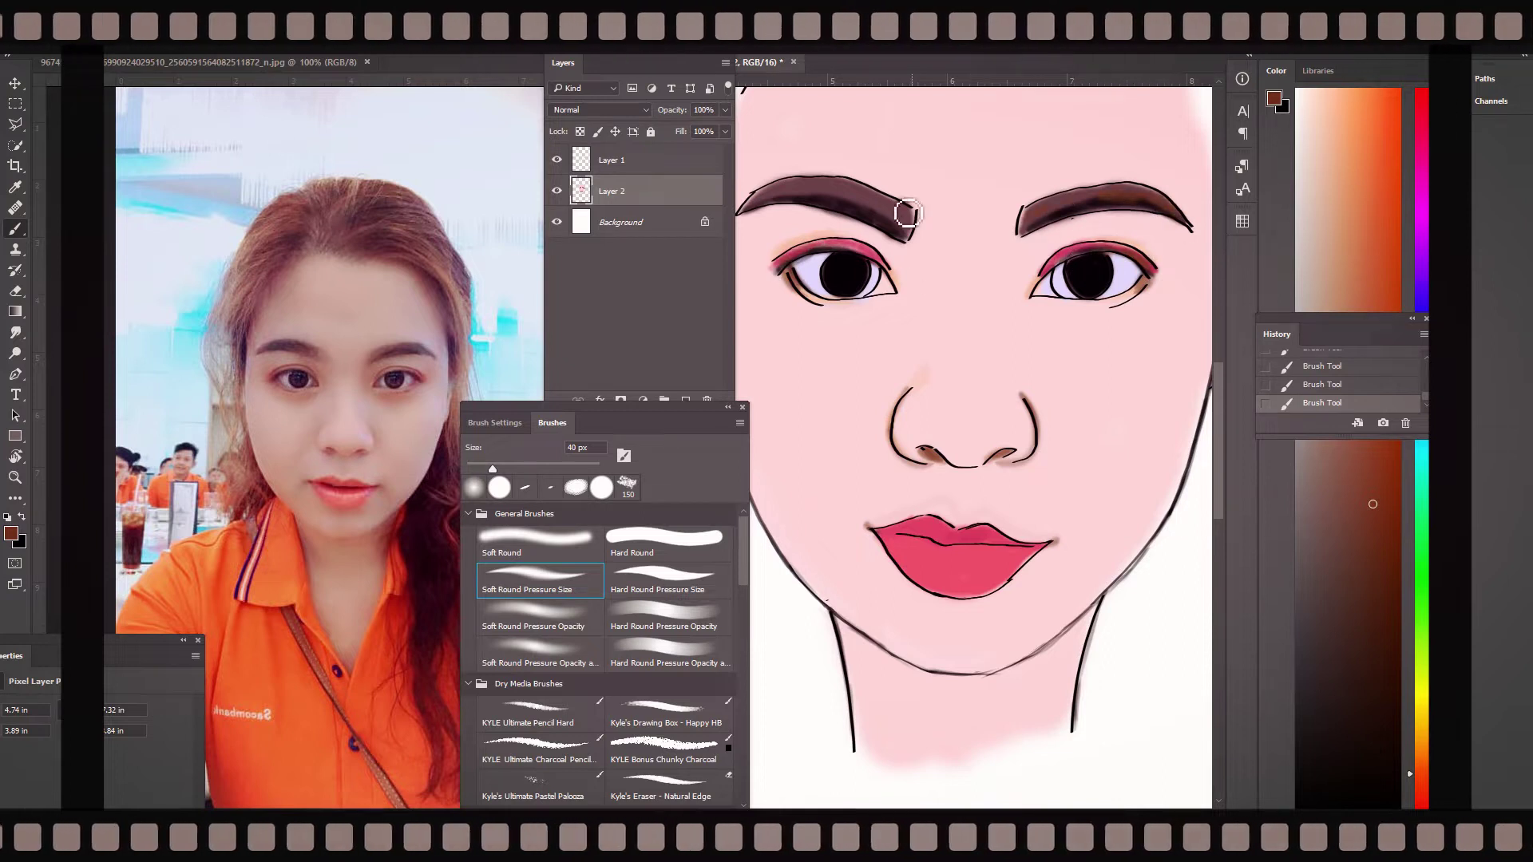
- With a larger peach-orange brush, paint contour shading around and down both sides of the nose
{"action": "key", "text": "bracketright"}
{"action": "key", "text": "bracketright"}
{"action": "key", "text": "bracketright"}
{"action": "left_click_drag", "start_coordinate": [906, 388], "coordinate": [898, 459]}
{"action": "left_click_drag", "start_coordinate": [1027, 395], "coordinate": [1035, 459]}
{"action": "mouse_move", "coordinate": [926, 451]}
{"action": "left_mouse_down"}
{"action": "mouse_move", "coordinate": [1023, 456]}
{"action": "mouse_move", "coordinate": [918, 441]}
{"action": "mouse_move", "coordinate": [1002, 391]}
{"action": "mouse_move", "coordinate": [918, 248]}
{"action": "left_mouse_up"}
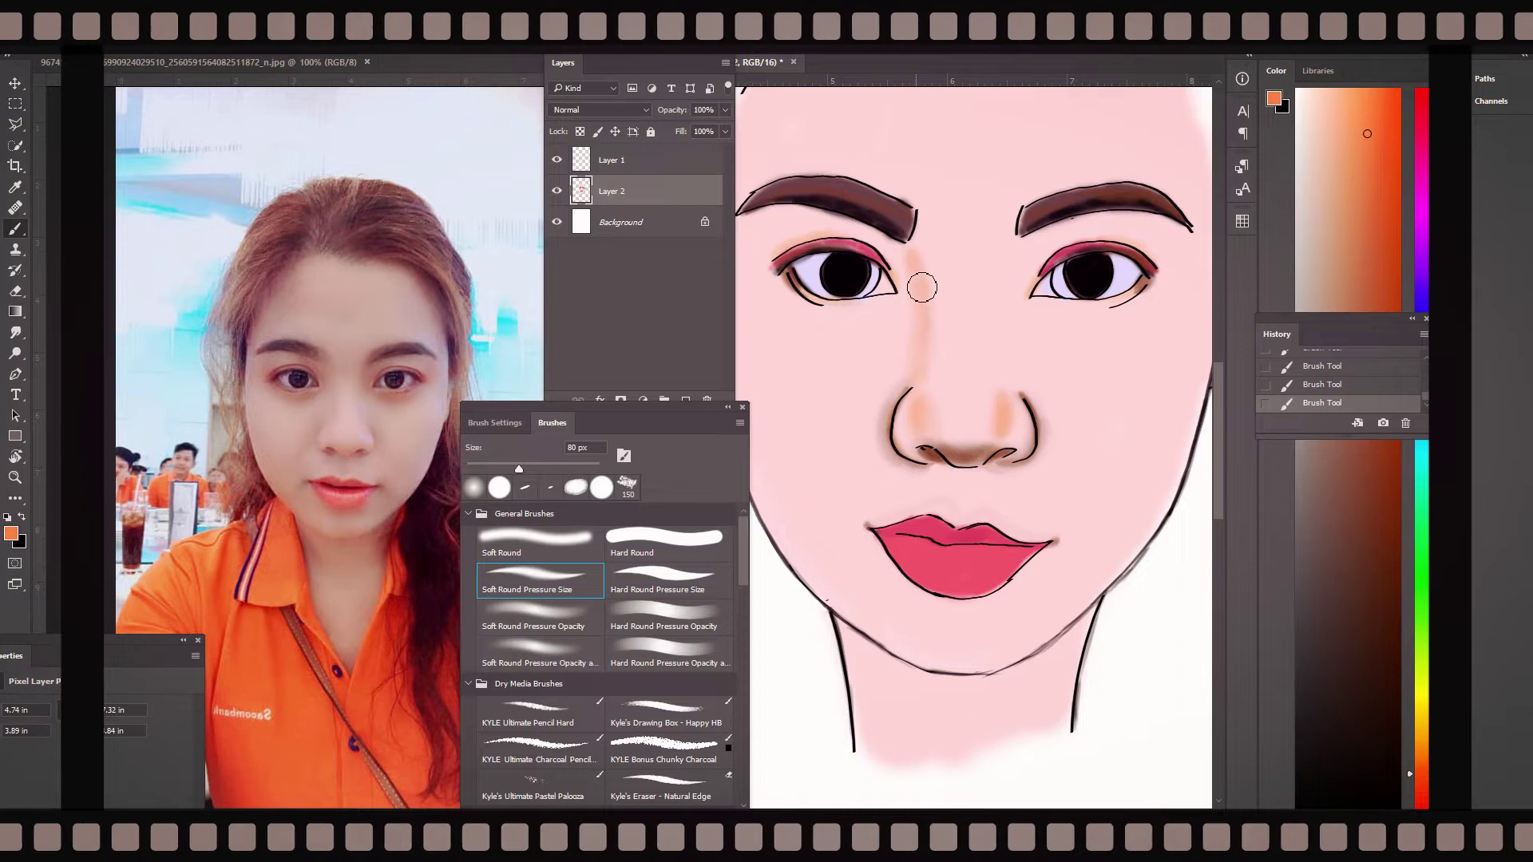
{"action": "left_click_drag", "start_coordinate": [1002, 359], "coordinate": [1013, 239]}
{"action": "left_click_drag", "start_coordinate": [918, 240], "coordinate": [912, 381]}
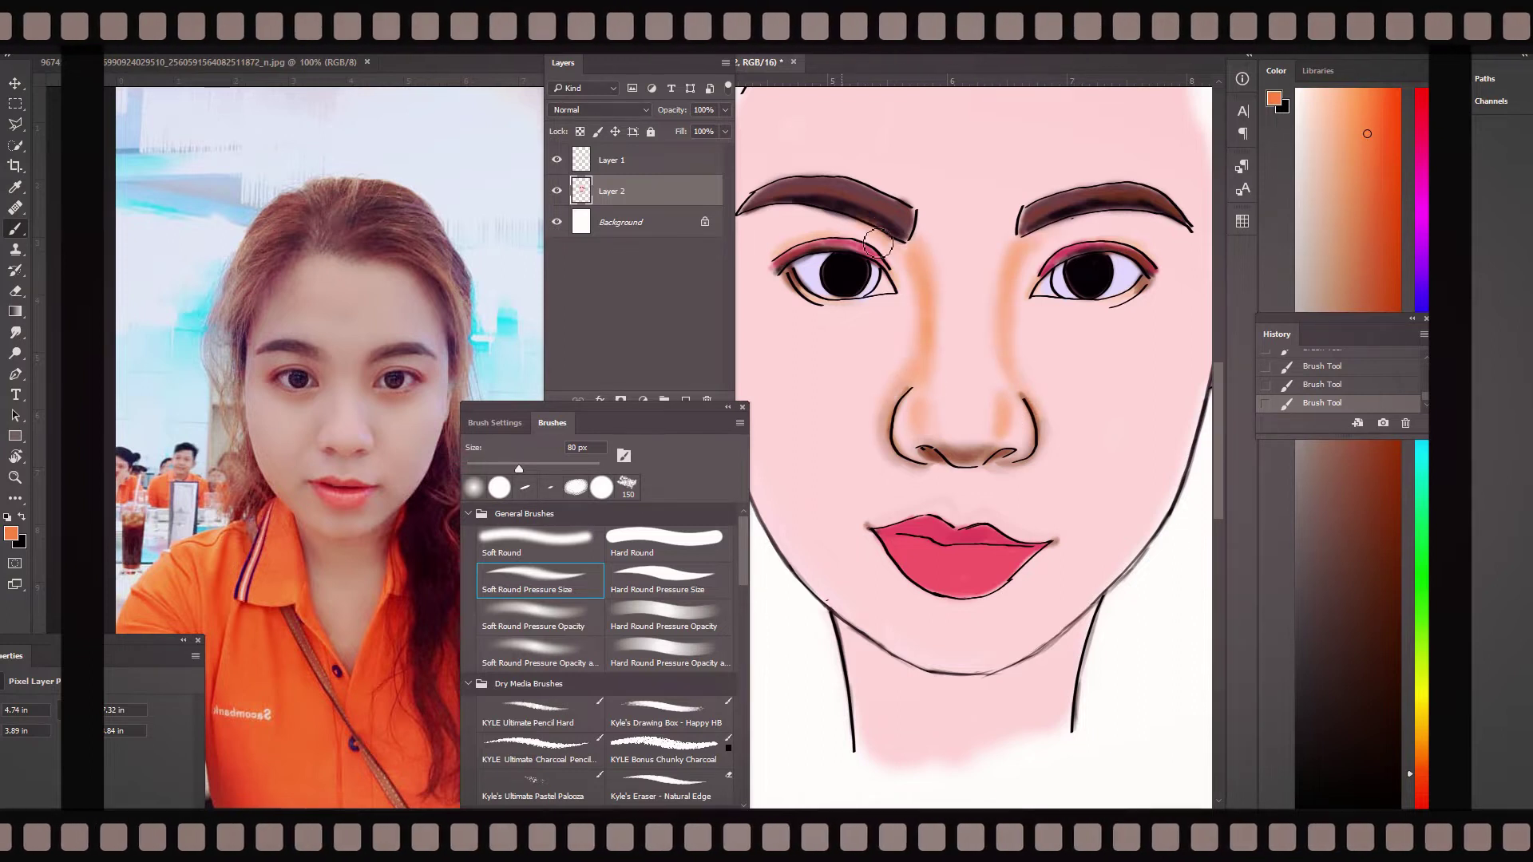
- Shade around the eyes, cheeks, forehead, temples, jaw and neck in orange
{"action": "key", "text": "ctrl+minus"}
{"action": "left_click_drag", "start_coordinate": [863, 307], "coordinate": [810, 316]}
{"action": "left_click_drag", "start_coordinate": [1076, 355], "coordinate": [1010, 351]}
{"action": "left_click_drag", "start_coordinate": [887, 351], "coordinate": [827, 339]}
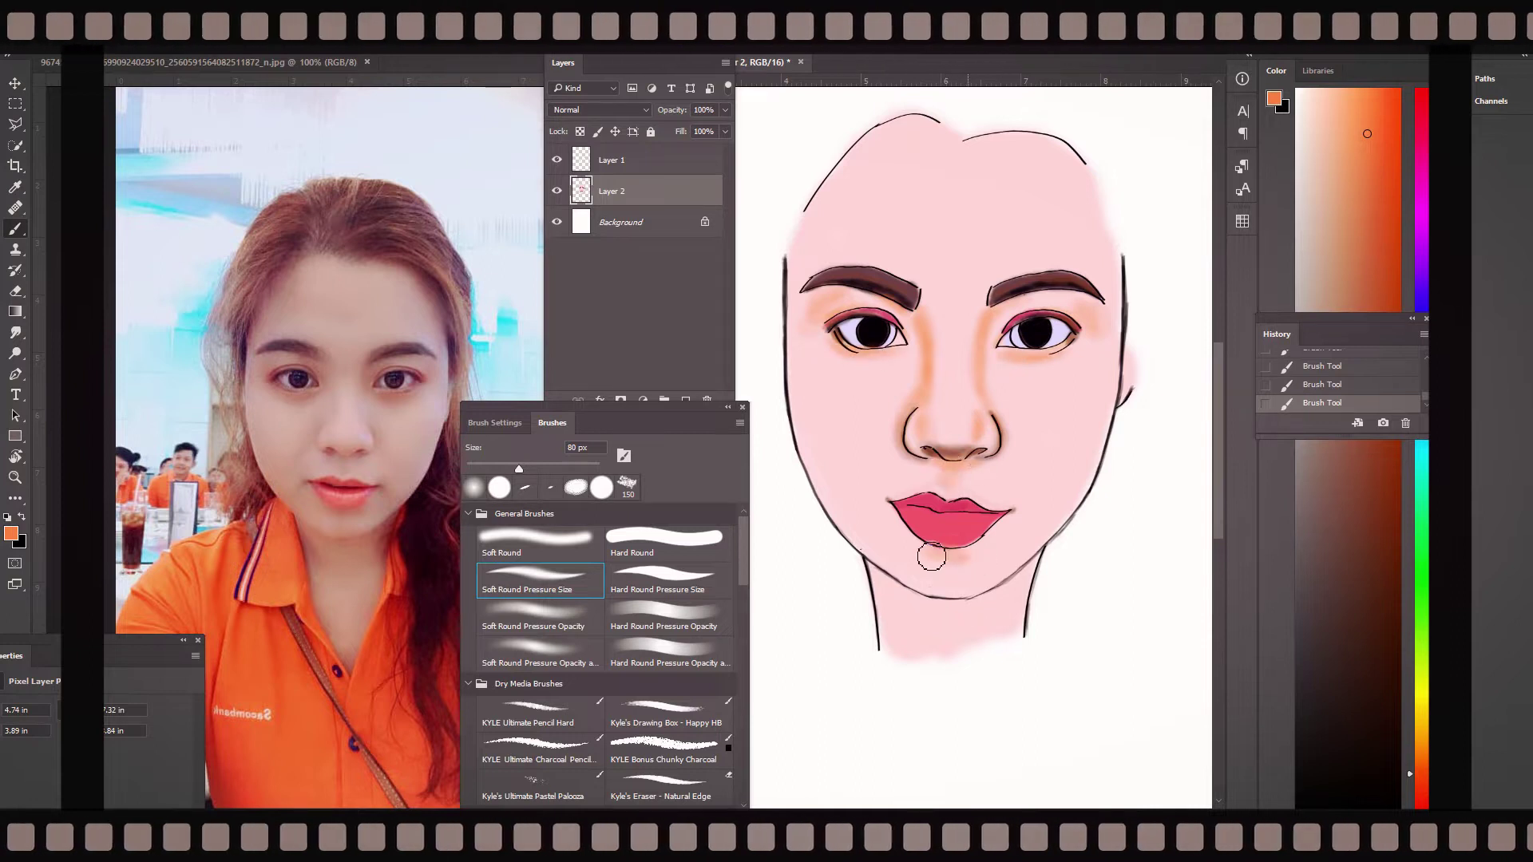
{"action": "left_click_drag", "start_coordinate": [1013, 444], "coordinate": [1021, 472]}
{"action": "key", "text": "bracketright"}
{"action": "key", "text": "bracketright"}
{"action": "key", "text": "bracketright"}
{"action": "left_click_drag", "start_coordinate": [1078, 413], "coordinate": [1089, 425]}
{"action": "left_click_drag", "start_coordinate": [811, 407], "coordinate": [832, 444]}
{"action": "mouse_move", "coordinate": [966, 155]}
{"action": "left_mouse_down"}
{"action": "mouse_move", "coordinate": [949, 144]}
{"action": "mouse_move", "coordinate": [804, 289]}
{"action": "mouse_move", "coordinate": [1037, 144]}
{"action": "mouse_move", "coordinate": [1112, 352]}
{"action": "left_mouse_up"}
{"action": "left_click_drag", "start_coordinate": [799, 275], "coordinate": [878, 559]}
{"action": "mouse_move", "coordinate": [1078, 448]}
{"action": "left_mouse_down"}
{"action": "mouse_move", "coordinate": [931, 616]}
{"action": "mouse_move", "coordinate": [1022, 583]}
{"action": "left_mouse_up"}
{"action": "mouse_move", "coordinate": [902, 575]}
{"action": "left_mouse_down"}
{"action": "mouse_move", "coordinate": [990, 559]}
{"action": "mouse_move", "coordinate": [996, 598]}
{"action": "mouse_move", "coordinate": [871, 575]}
{"action": "left_mouse_up"}
- Add dark reddish-brown shadows under the jaw, on the neck, nostrils, eyes, brow and temple
{"action": "left_click", "coordinate": [1388, 464]}
{"action": "left_click_drag", "start_coordinate": [1030, 559], "coordinate": [886, 623]}
{"action": "left_click_drag", "start_coordinate": [1023, 631], "coordinate": [918, 595]}
{"action": "left_click_drag", "start_coordinate": [919, 447], "coordinate": [978, 455]}
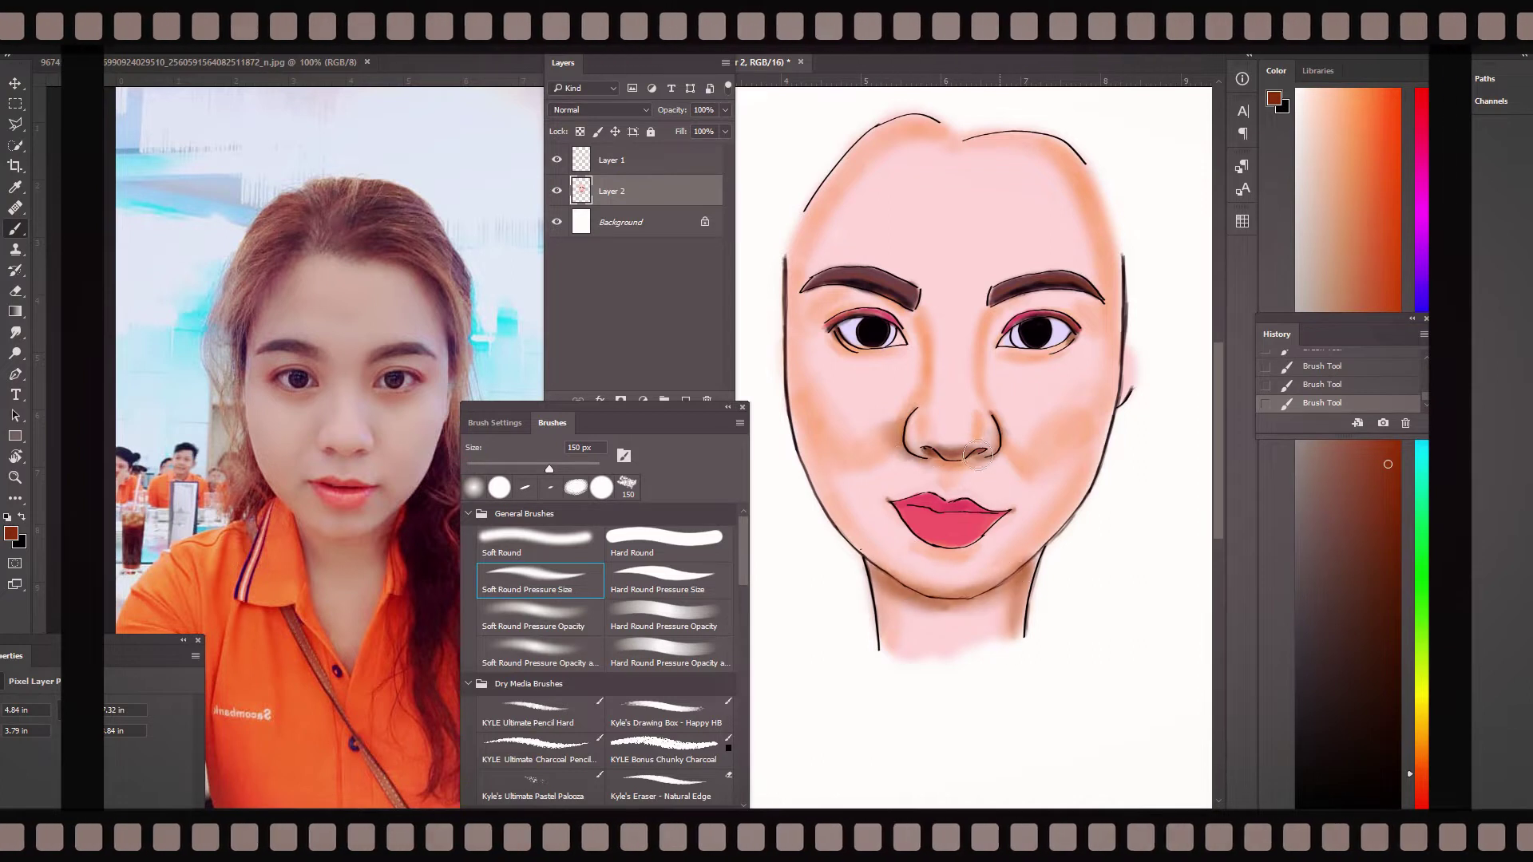
{"action": "left_click_drag", "start_coordinate": [1047, 320], "coordinate": [978, 348]}
{"action": "left_click_drag", "start_coordinate": [878, 288], "coordinate": [807, 327]}
{"action": "left_click_drag", "start_coordinate": [882, 135], "coordinate": [1110, 231]}
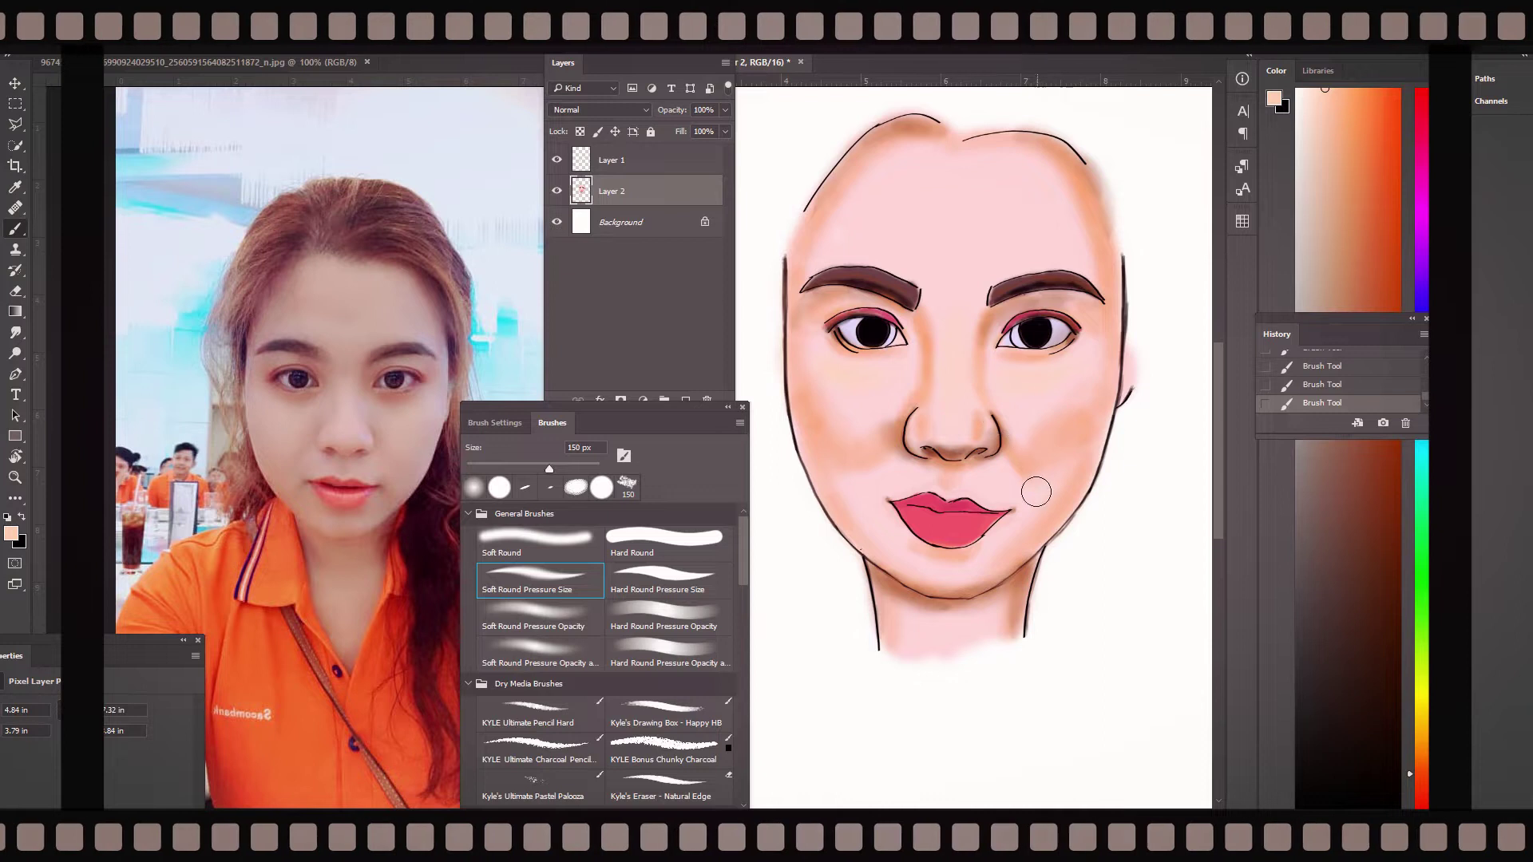
{"action": "left_click", "coordinate": [659, 159]}
- Duplicate Layer 1 as a hidden backup and merge Layer 2 into Layer 1
{"action": "key", "text": "ctrl+j"}
{"action": "left_click", "coordinate": [557, 160]}
{"action": "left_click", "coordinate": [612, 191], "text": "shift"}
{"action": "key", "text": "ctrl+e"}
- Smudge the forehead hairline, left face edge and nose shading with the concept brush
{"action": "key", "text": "r"}
{"action": "mouse_move", "coordinate": [917, 170]}
{"action": "left_mouse_down"}
{"action": "mouse_move", "coordinate": [879, 143]}
{"action": "mouse_move", "coordinate": [899, 152]}
{"action": "left_mouse_up"}
{"action": "scroll", "coordinate": [746, 589], "scroll_direction": "down", "scroll_amount": 3}
{"action": "scroll", "coordinate": [746, 590], "scroll_direction": "down", "scroll_amount": 3}
{"action": "scroll", "coordinate": [747, 589], "scroll_direction": "down", "scroll_amount": 3}
{"action": "left_click", "coordinate": [670, 682]}
{"action": "key", "text": "bracketleft"}
{"action": "key", "text": "bracketleft"}
{"action": "key", "text": "bracketleft"}
{"action": "left_click_drag", "start_coordinate": [797, 256], "coordinate": [821, 369]}
{"action": "key", "text": "bracketleft"}
{"action": "key", "text": "bracketleft"}
{"action": "left_click_drag", "start_coordinate": [991, 358], "coordinate": [926, 357]}
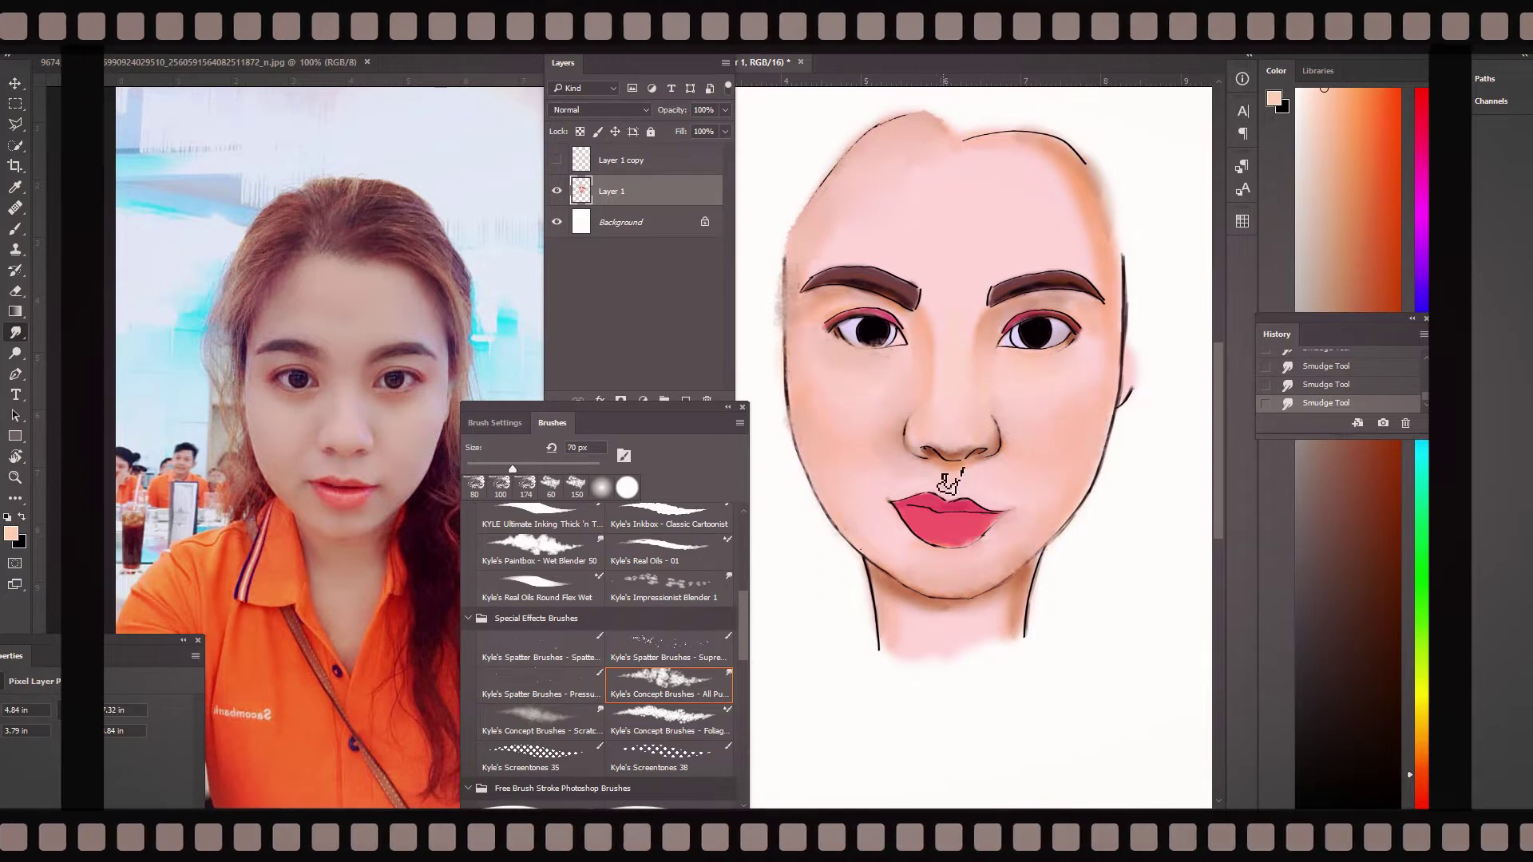
{"action": "key", "text": "bracketleft"}
{"action": "key", "text": "bracketleft"}
{"action": "key", "text": "bracketleft"}
{"action": "key", "text": "bracketleft"}
{"action": "key", "text": "bracketleft"}
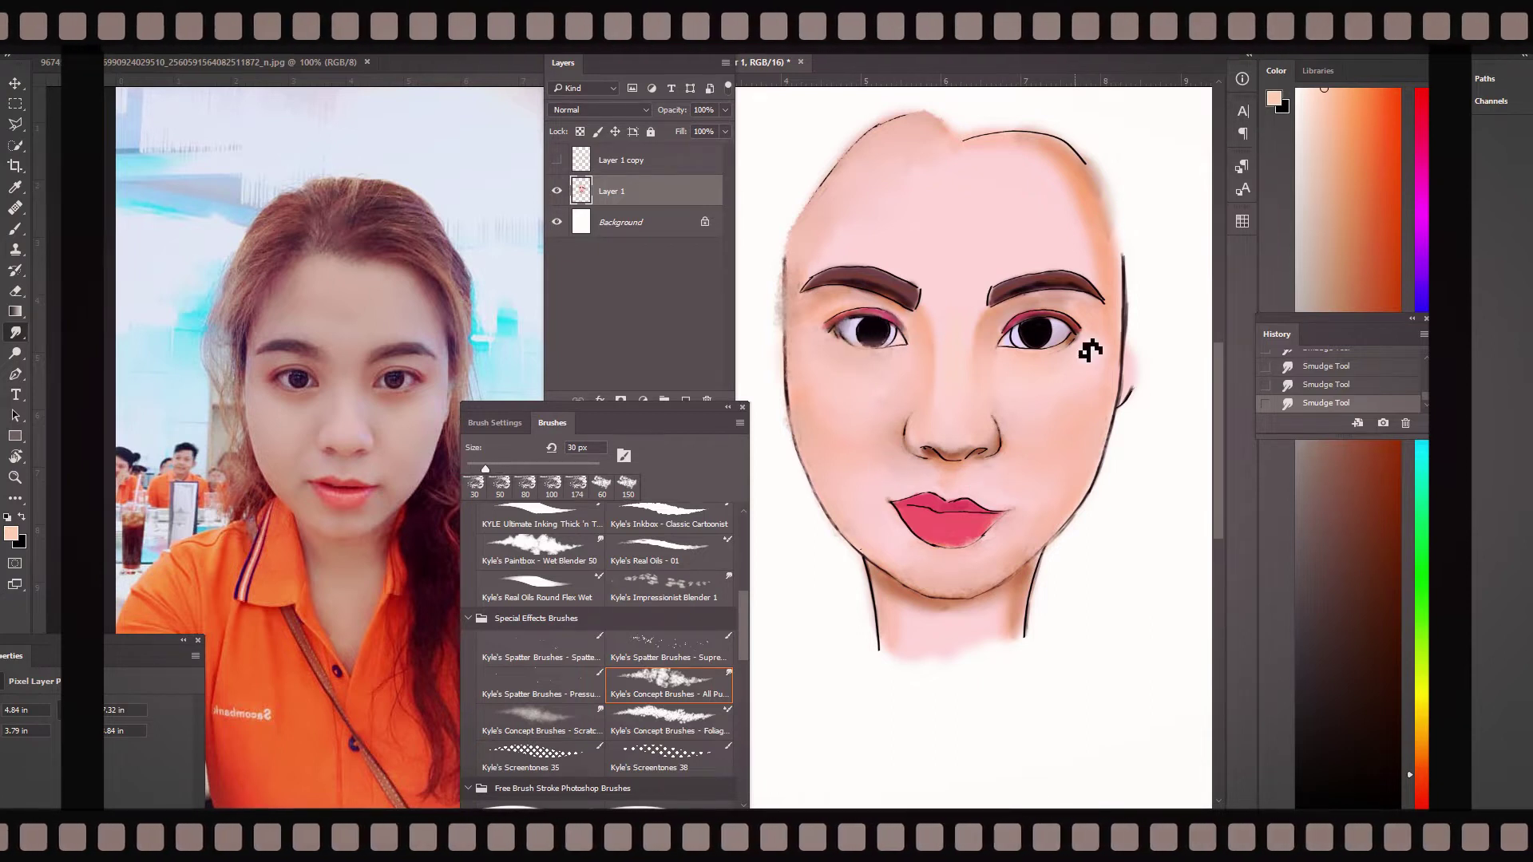
{"action": "key", "text": "ctrl+plus"}
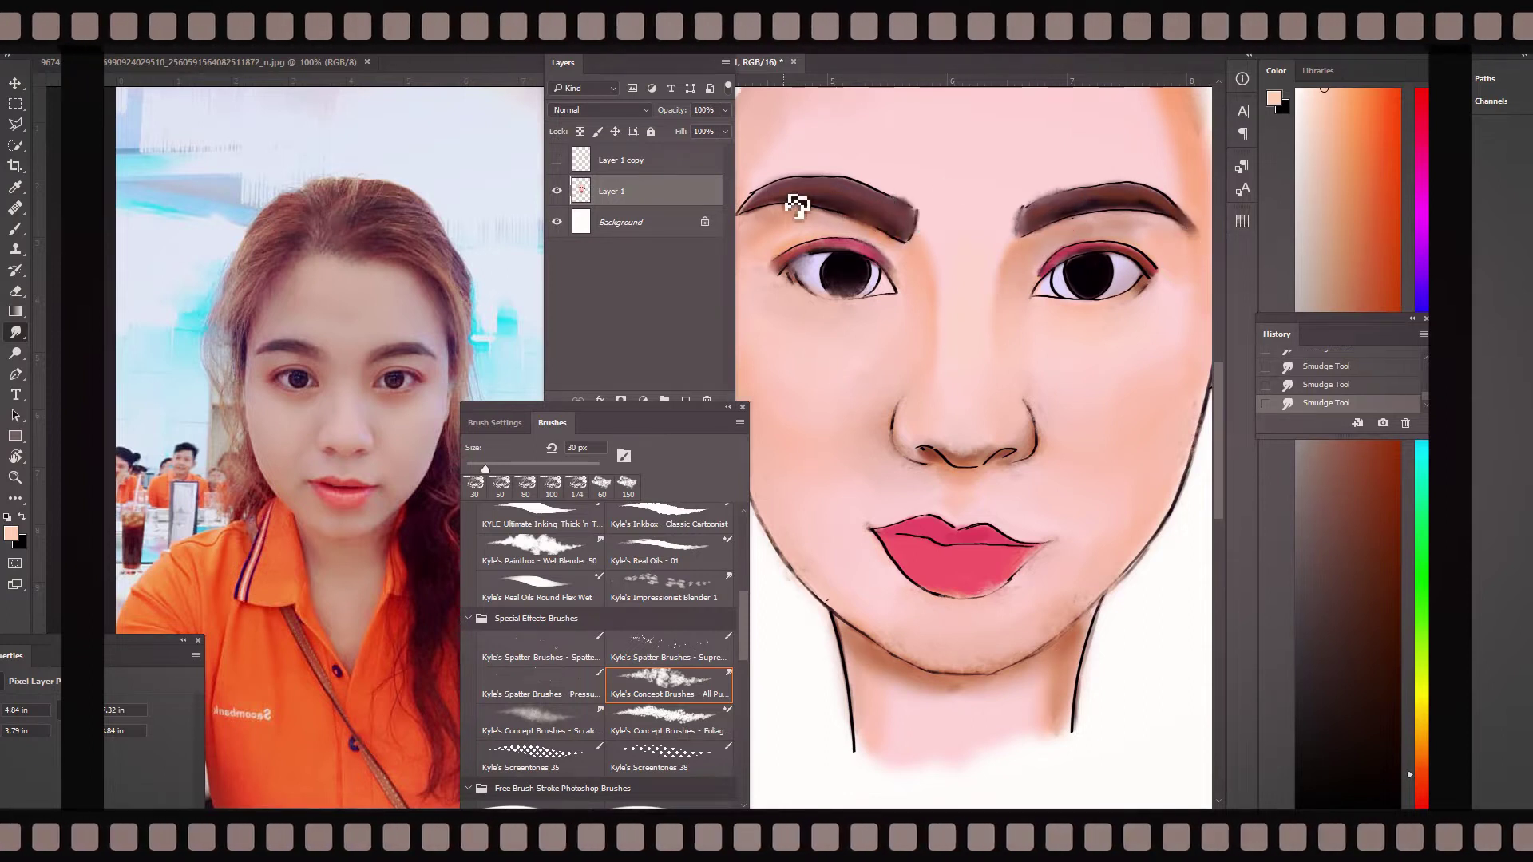
{"action": "key", "text": "ctrl+minus"}
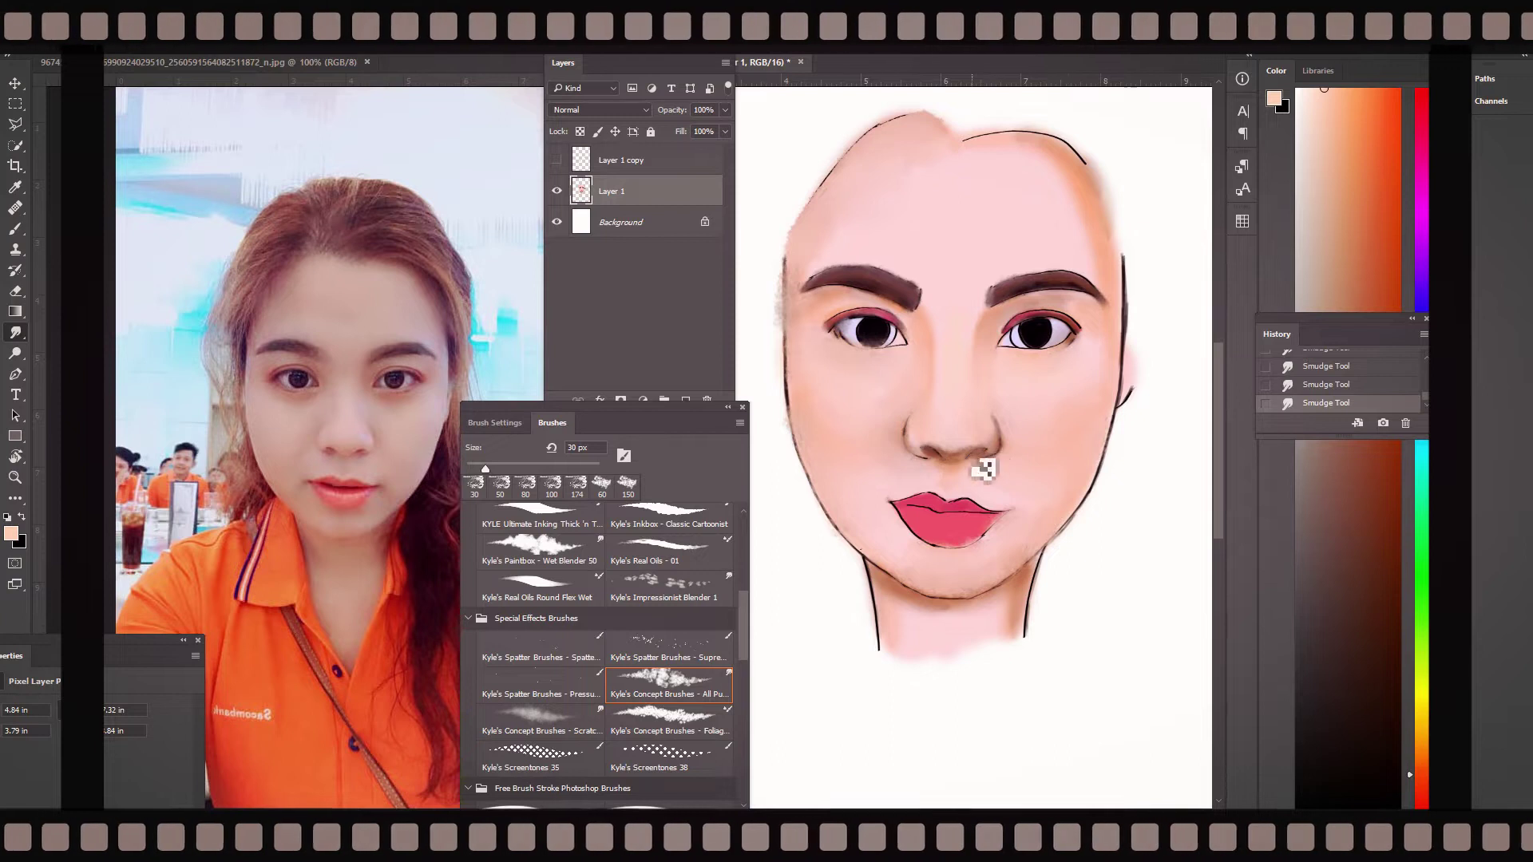
- Erase the grey smear at the face edge, then blend the neck edges and forehead hairline
{"action": "key", "text": "e"}
{"action": "left_click_drag", "start_coordinate": [791, 287], "coordinate": [790, 302]}
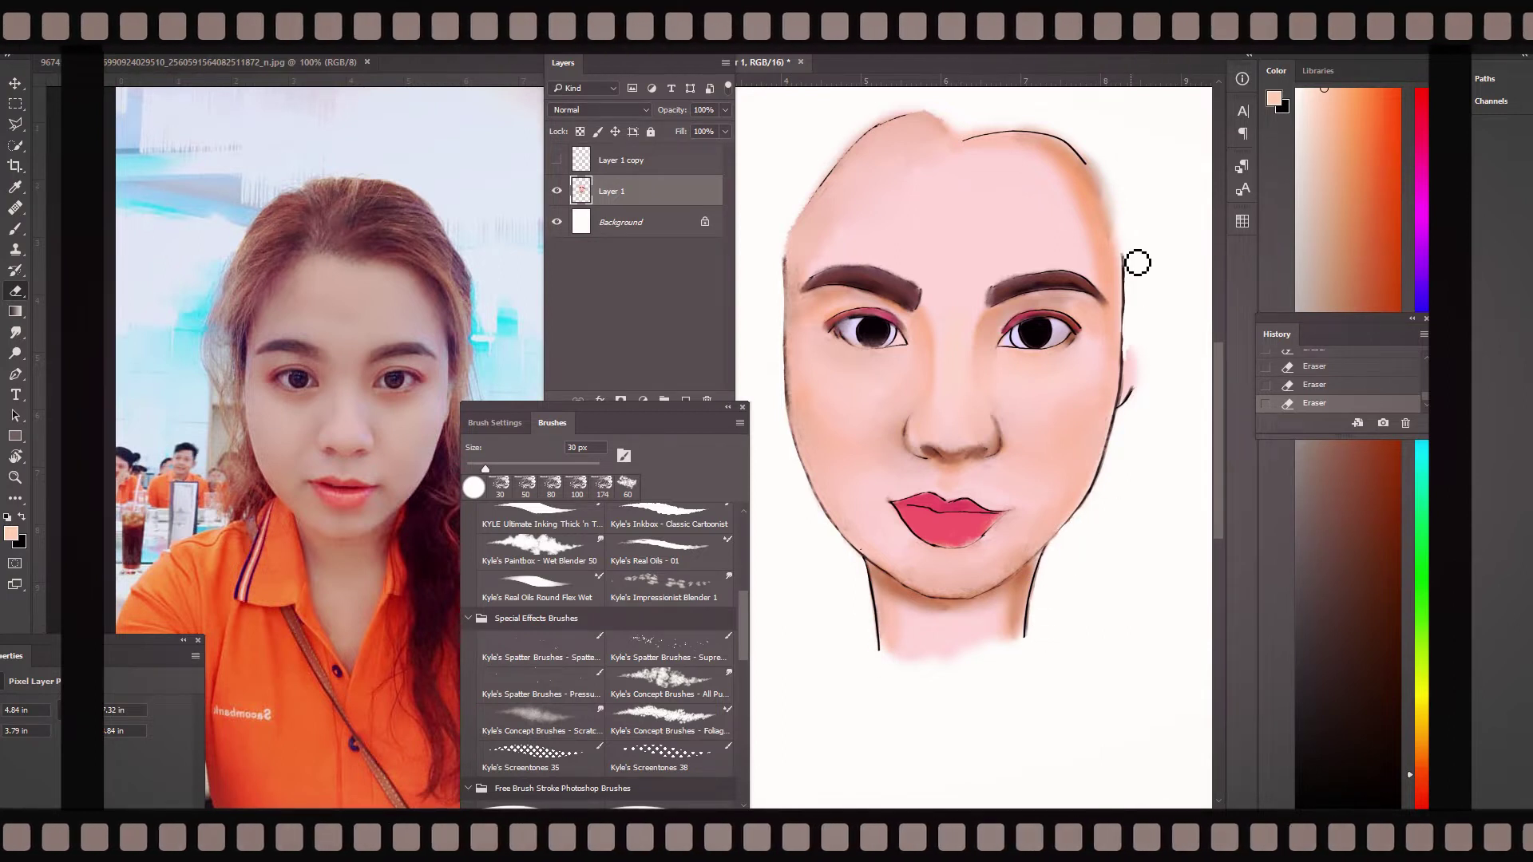
{"action": "key", "text": "r"}
{"action": "mouse_move", "coordinate": [913, 626]}
{"action": "left_mouse_down"}
{"action": "mouse_move", "coordinate": [890, 623]}
{"action": "mouse_move", "coordinate": [892, 649]}
{"action": "mouse_move", "coordinate": [955, 626]}
{"action": "mouse_move", "coordinate": [1009, 630]}
{"action": "left_mouse_up"}
{"action": "key", "text": "bracketleft"}
{"action": "left_click_drag", "start_coordinate": [1034, 575], "coordinate": [1036, 626]}
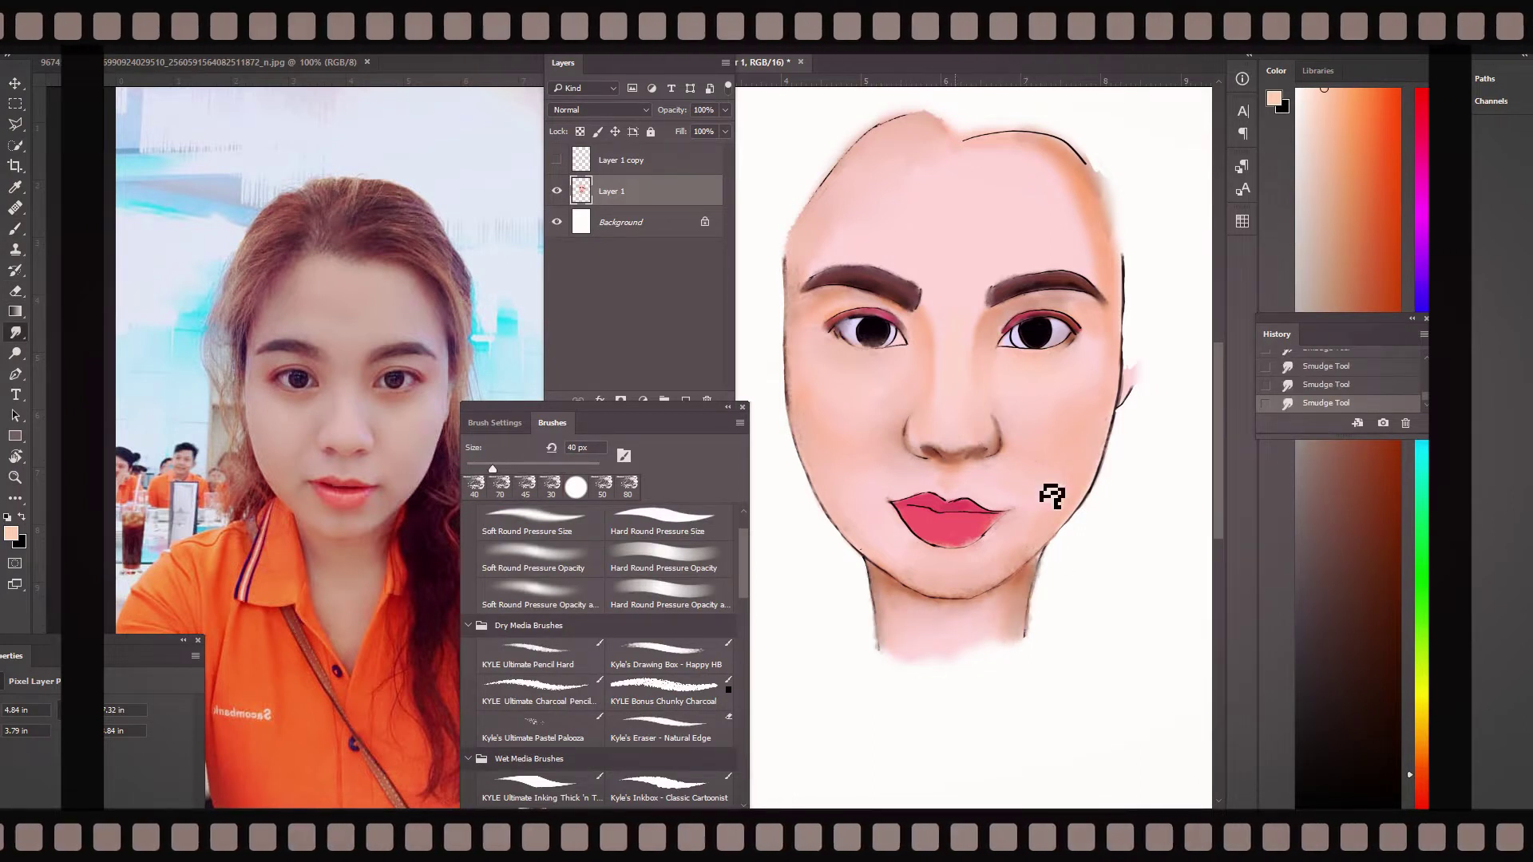
{"action": "key", "text": "bracketright"}
{"action": "key", "text": "bracketright"}
{"action": "key", "text": "bracketright"}
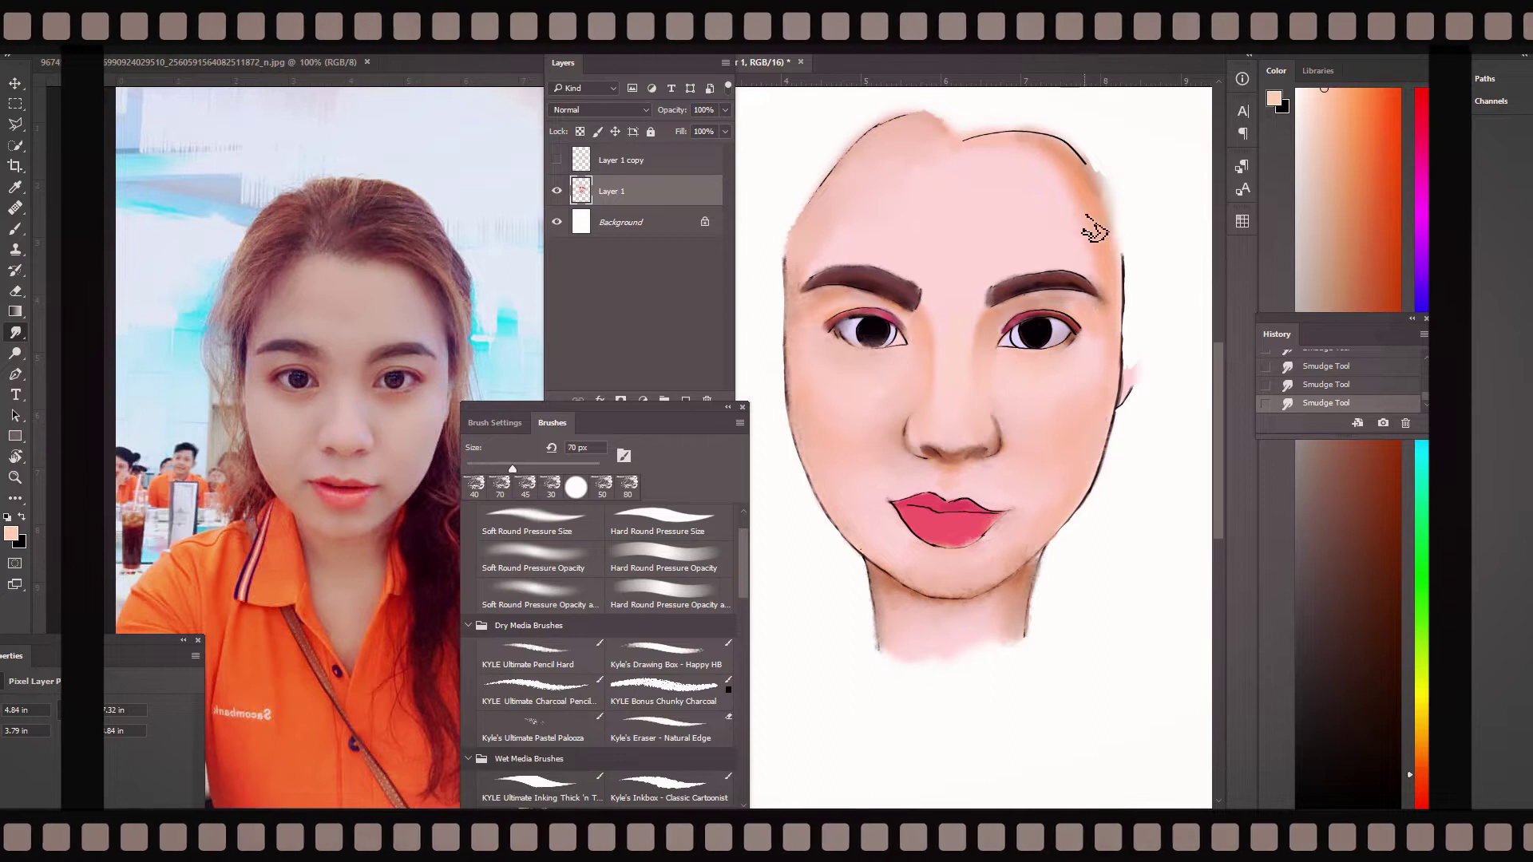
{"action": "left_click_drag", "start_coordinate": [1033, 154], "coordinate": [1088, 214]}
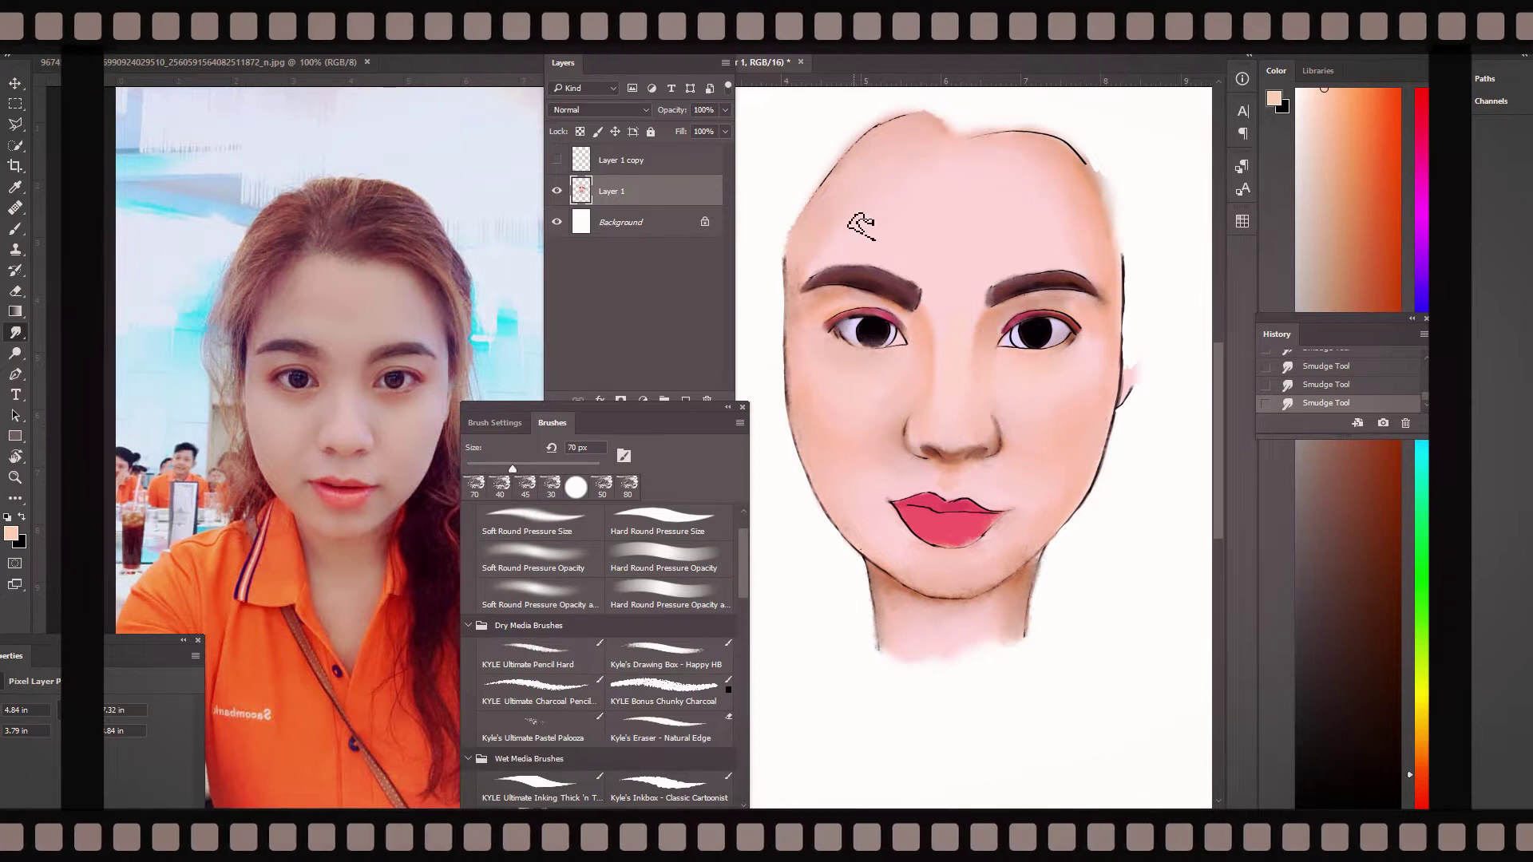
- Smooth the lower lip and blend its bottom edge into the skin
{"action": "scroll", "coordinate": [931, 495], "scroll_direction": "up", "scroll_amount": 1}
{"action": "mouse_move", "coordinate": [902, 551]}
{"action": "left_mouse_down"}
{"action": "mouse_move", "coordinate": [924, 575]}
{"action": "mouse_move", "coordinate": [1019, 595]}
{"action": "mouse_move", "coordinate": [900, 575]}
{"action": "mouse_move", "coordinate": [917, 520]}
{"action": "mouse_move", "coordinate": [1006, 542]}
{"action": "mouse_move", "coordinate": [911, 523]}
{"action": "left_mouse_up"}
{"action": "mouse_move", "coordinate": [895, 575]}
{"action": "left_mouse_down"}
{"action": "mouse_move", "coordinate": [975, 620]}
{"action": "mouse_move", "coordinate": [1034, 603]}
{"action": "left_mouse_up"}
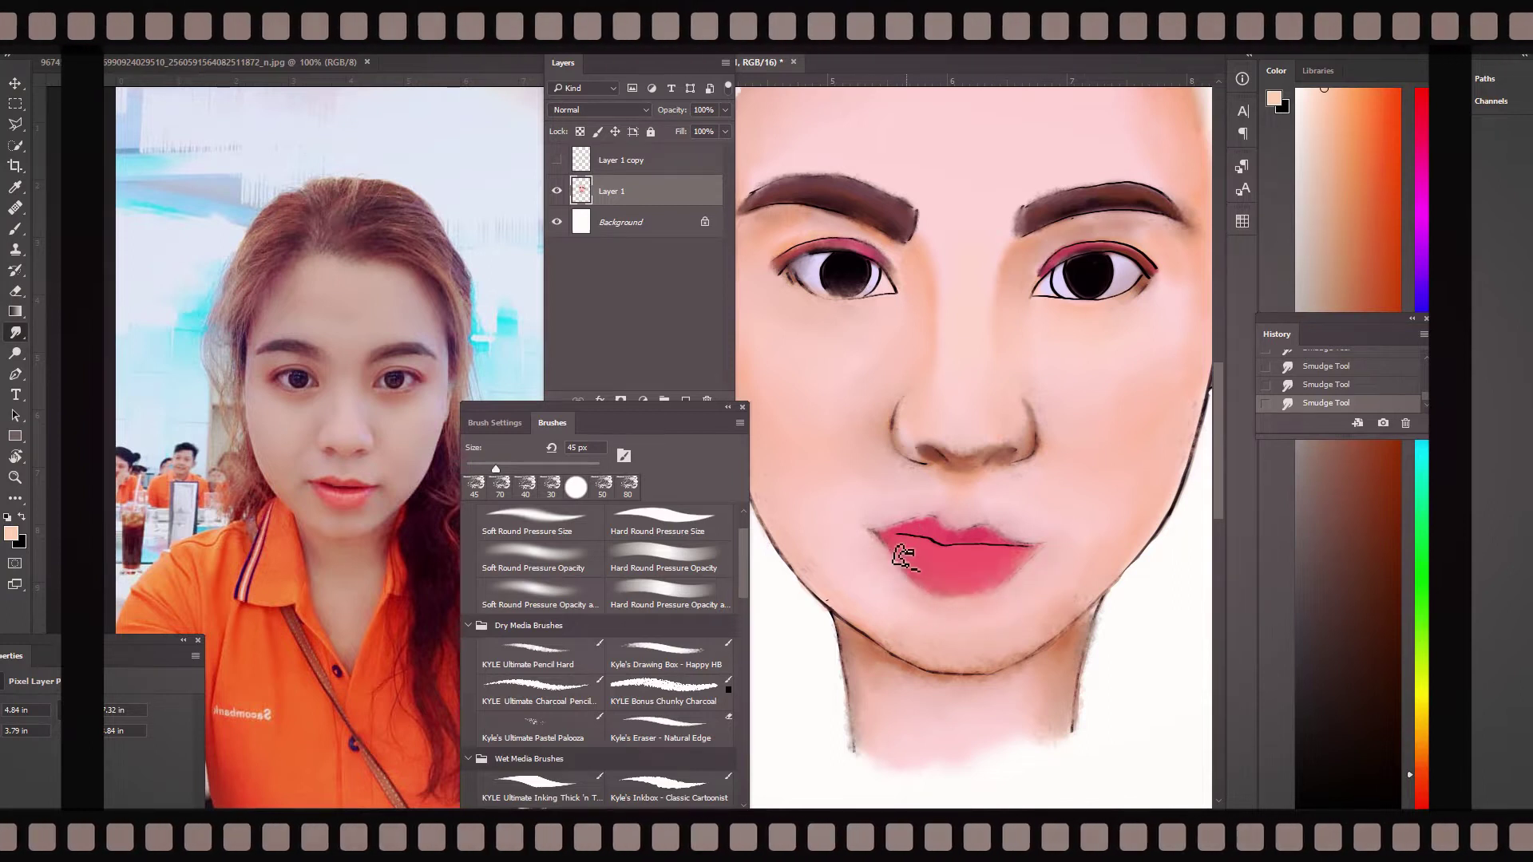
{"action": "left_click", "coordinate": [818, 257]}
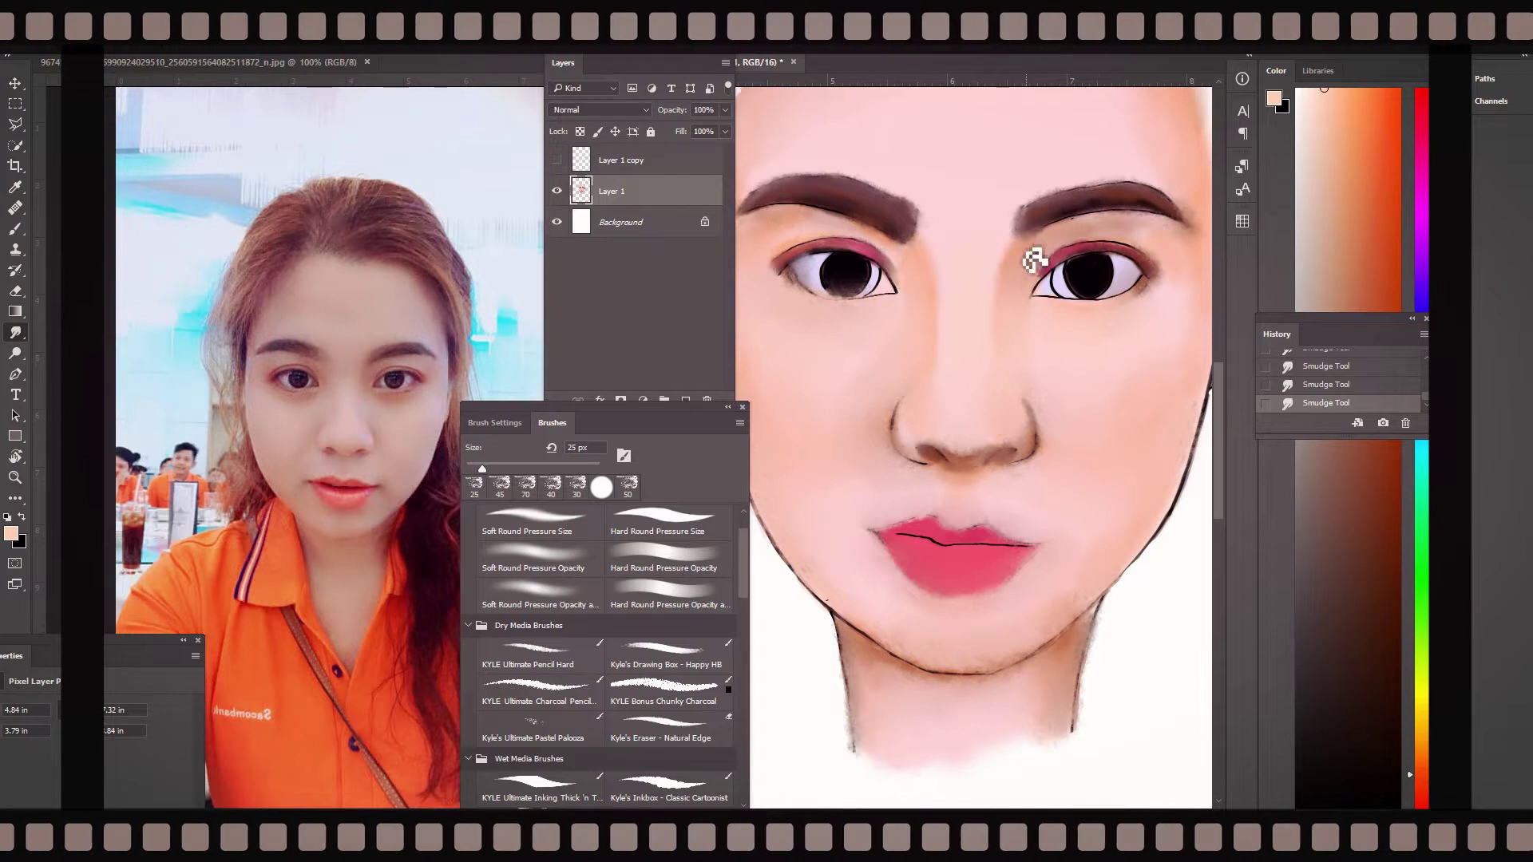
- Erase stray marks and the outline along the top of the head
{"action": "key", "text": "ctrl+minus"}
{"action": "key", "text": "e"}
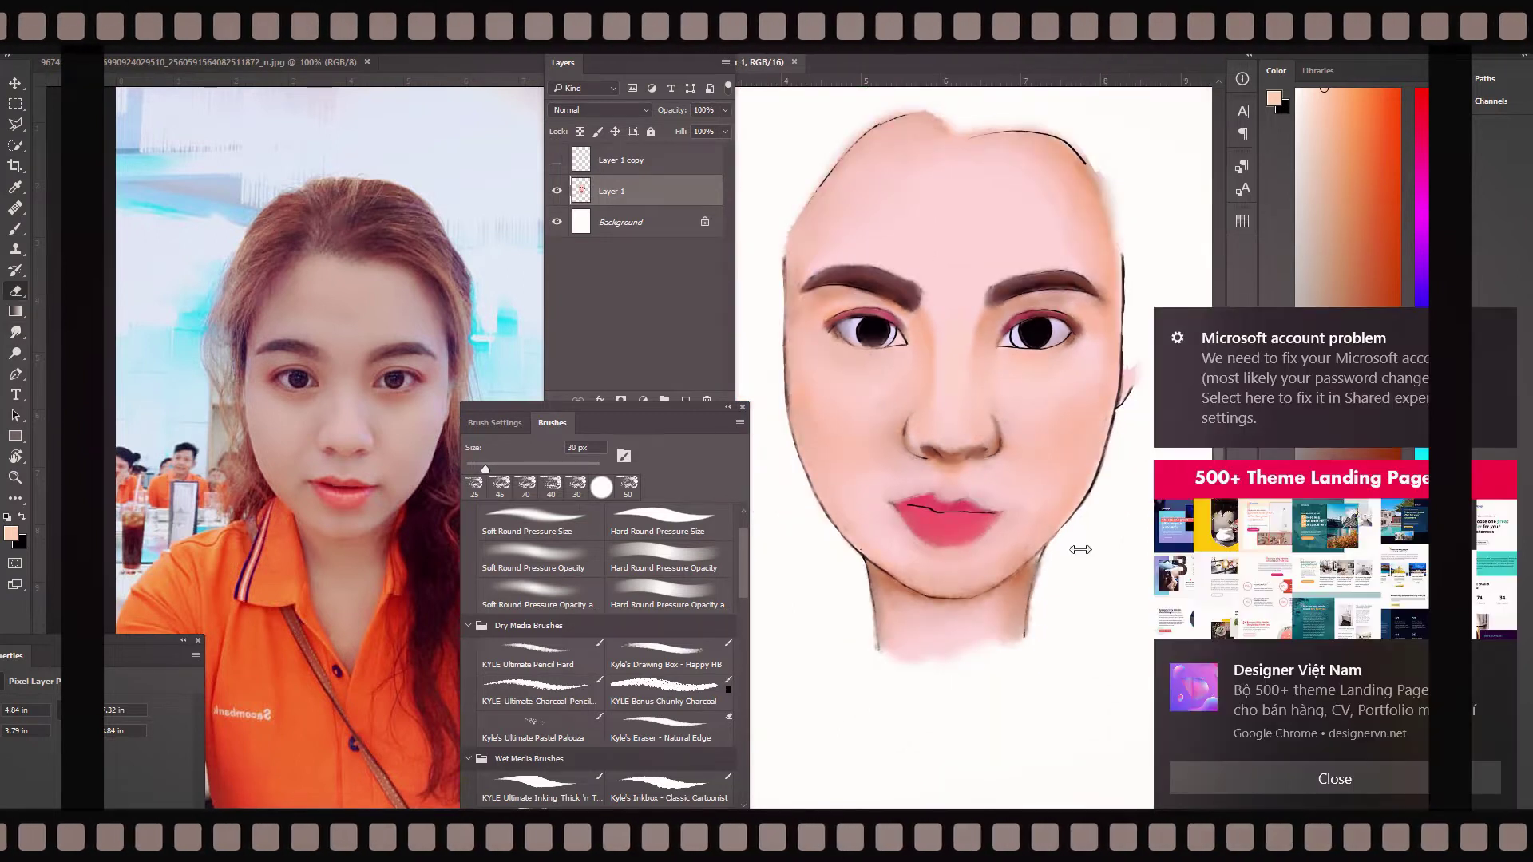
{"action": "left_click_drag", "start_coordinate": [1066, 599], "coordinate": [1060, 563]}
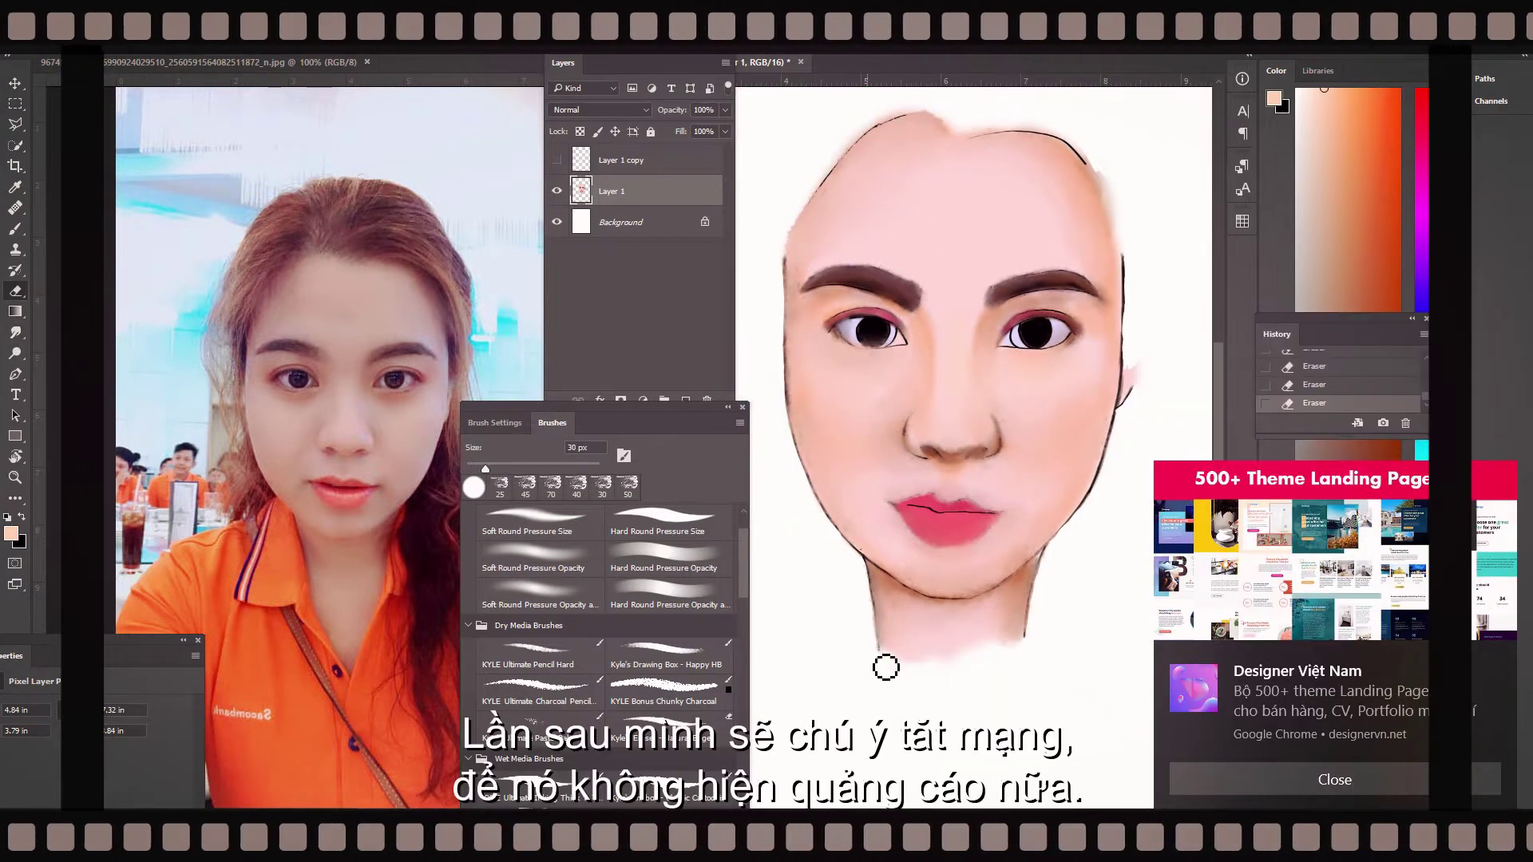
{"action": "mouse_move", "coordinate": [978, 140]}
{"action": "left_mouse_down"}
{"action": "mouse_move", "coordinate": [1088, 154]}
{"action": "mouse_move", "coordinate": [1126, 235]}
{"action": "left_mouse_up"}
{"action": "left_click_drag", "start_coordinate": [917, 119], "coordinate": [839, 181]}
- With a 90 px red-orange soft brush, darken the shading at the nose base
{"action": "key", "text": "b"}
{"action": "left_click_drag", "start_coordinate": [1003, 414], "coordinate": [1085, 386]}
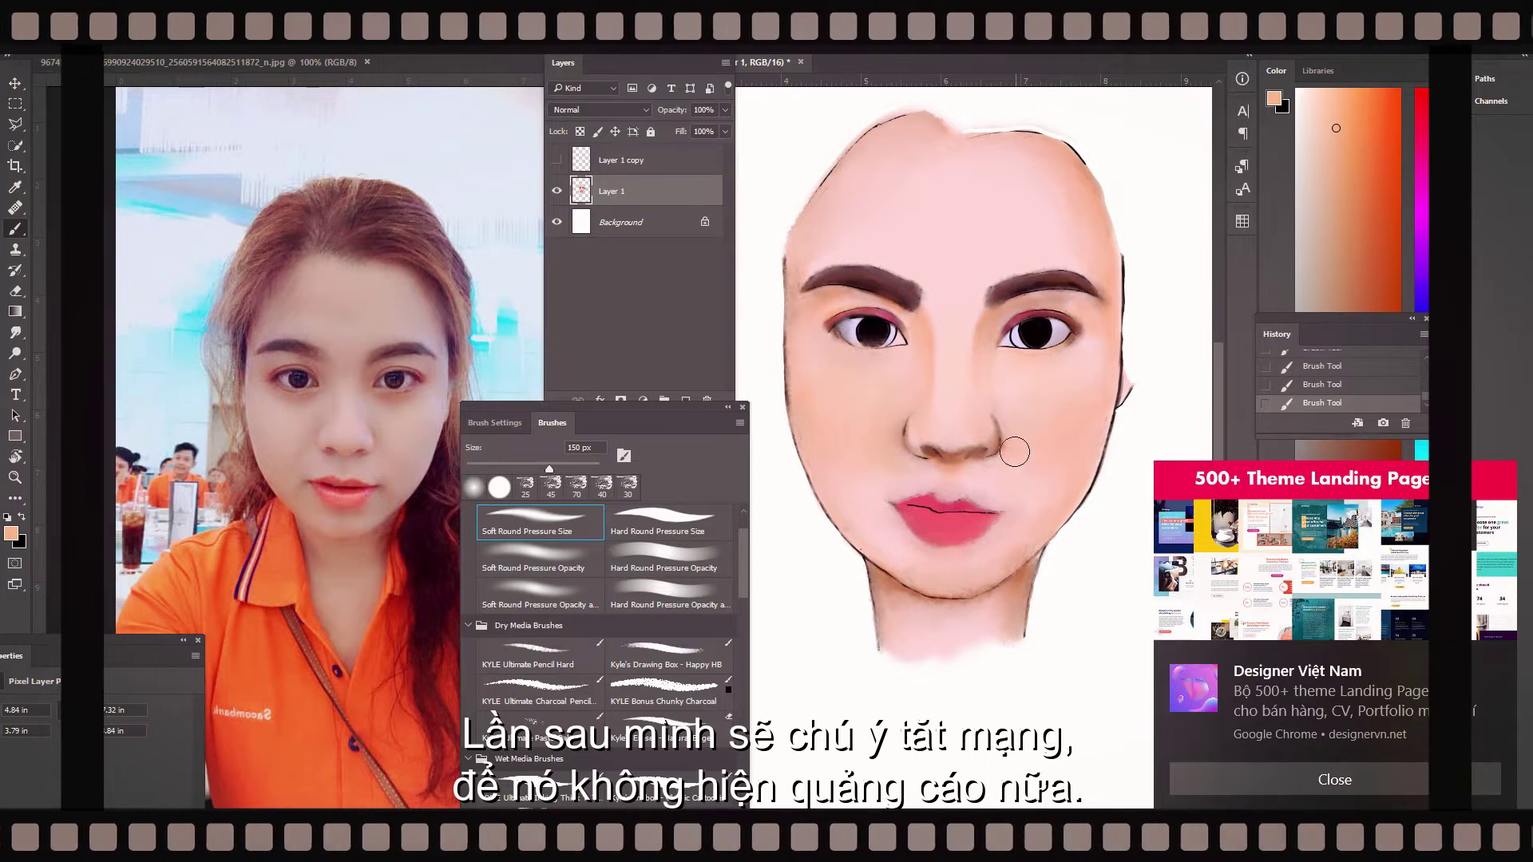
{"action": "key", "text": "ctrl+plus"}
{"action": "left_click", "coordinate": [968, 418], "text": "alt"}
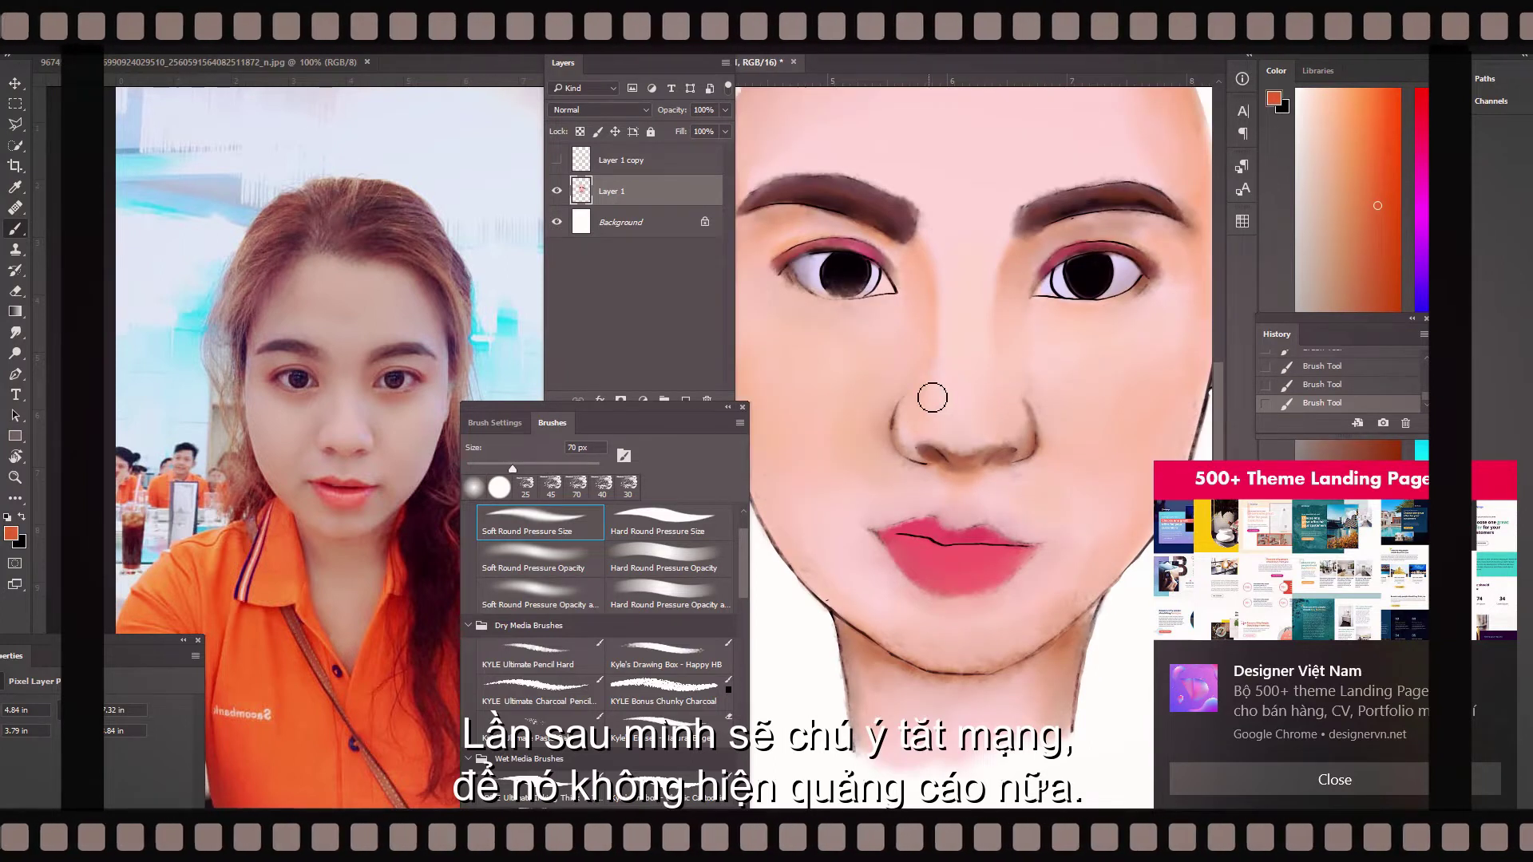
{"action": "key", "text": "bracketright"}
{"action": "key", "text": "bracketright"}
{"action": "left_click_drag", "start_coordinate": [915, 443], "coordinate": [1028, 432]}
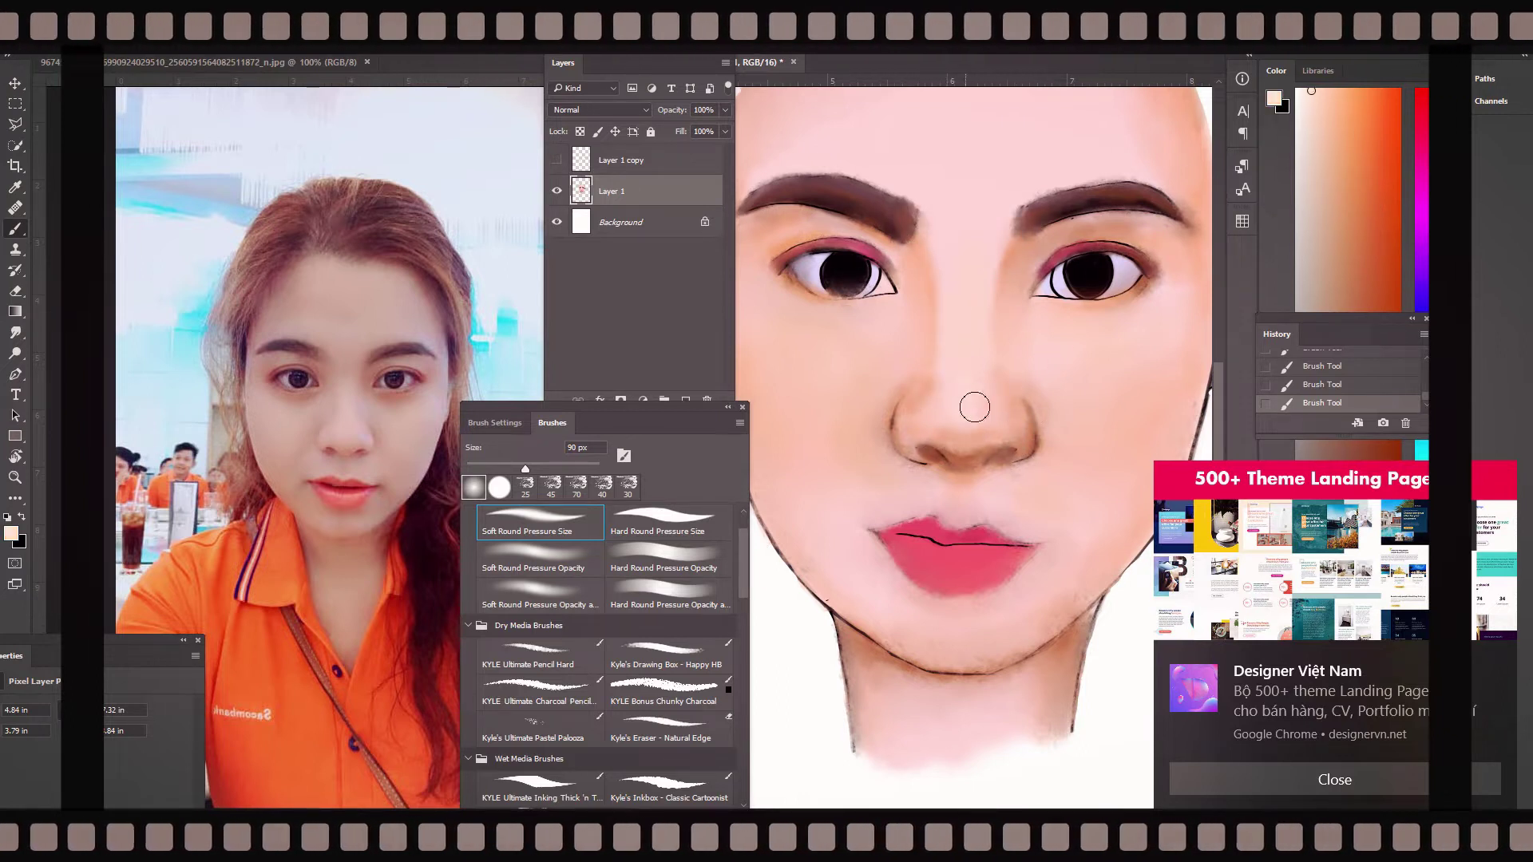
- Sample peach skin tones, shade above the upper lip, and deepen the nose base in orange-red
{"action": "left_click", "coordinate": [926, 383], "text": "alt"}
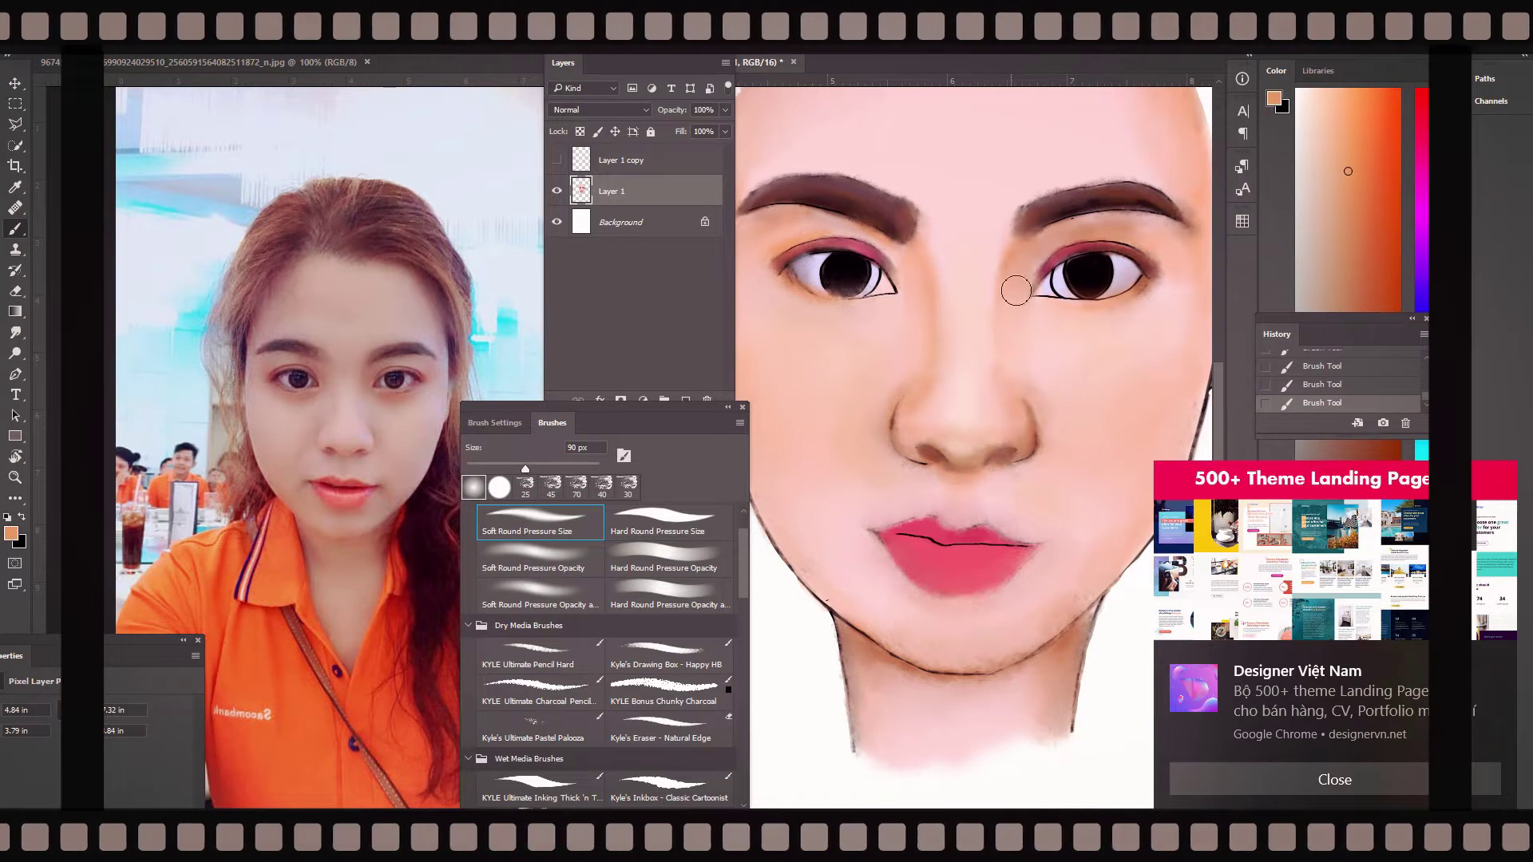
{"action": "left_click", "coordinate": [971, 467], "text": "alt"}
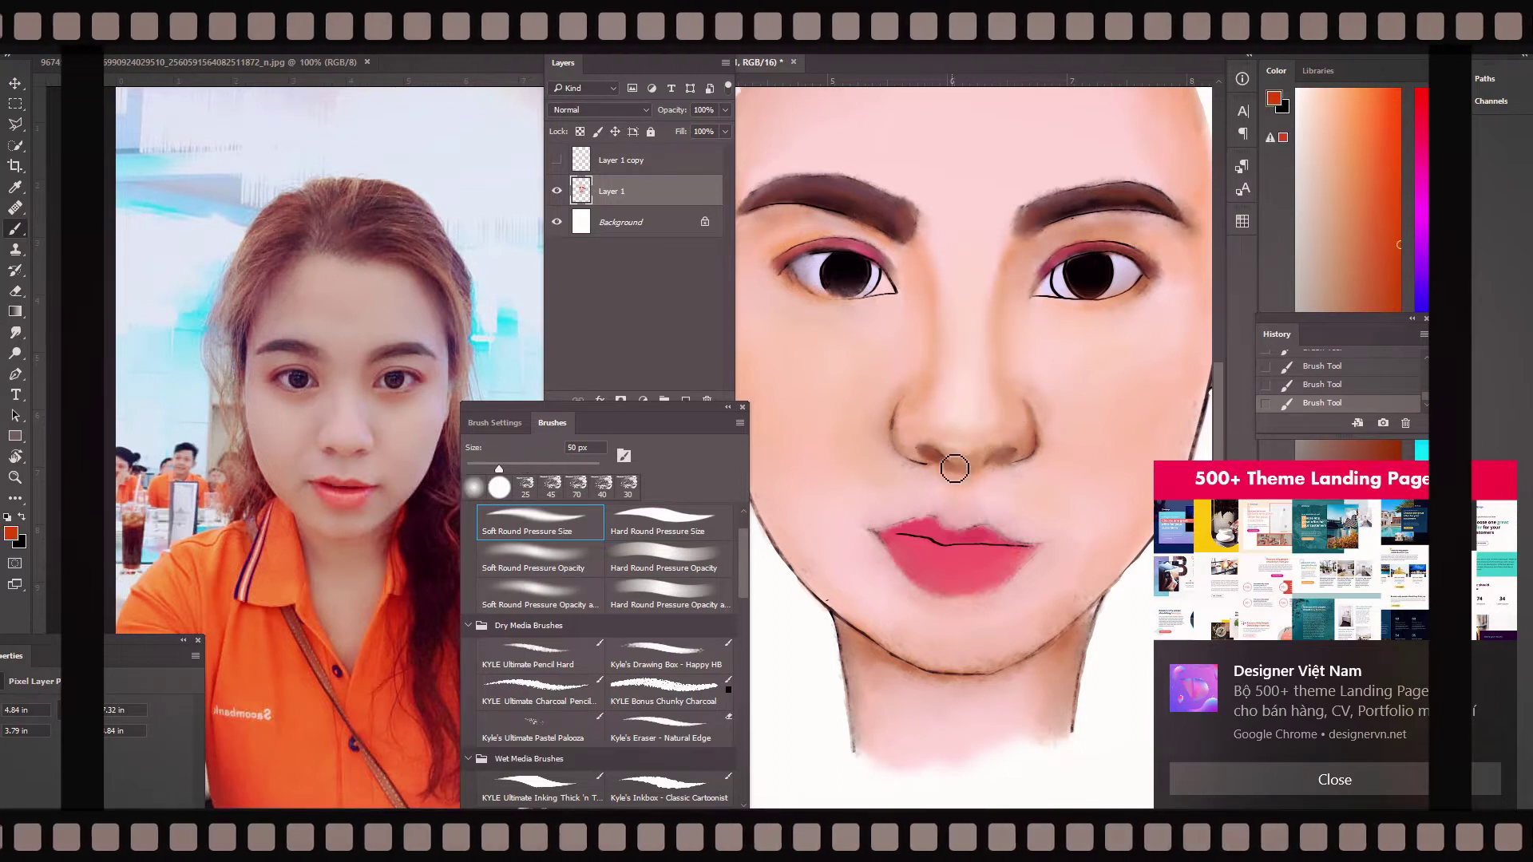
{"action": "key", "text": "bracketleft"}
{"action": "key", "text": "bracketleft"}
{"action": "key", "text": "bracketleft"}
{"action": "left_click", "coordinate": [948, 470], "text": "alt"}
{"action": "left_click", "coordinate": [920, 457], "text": "alt"}
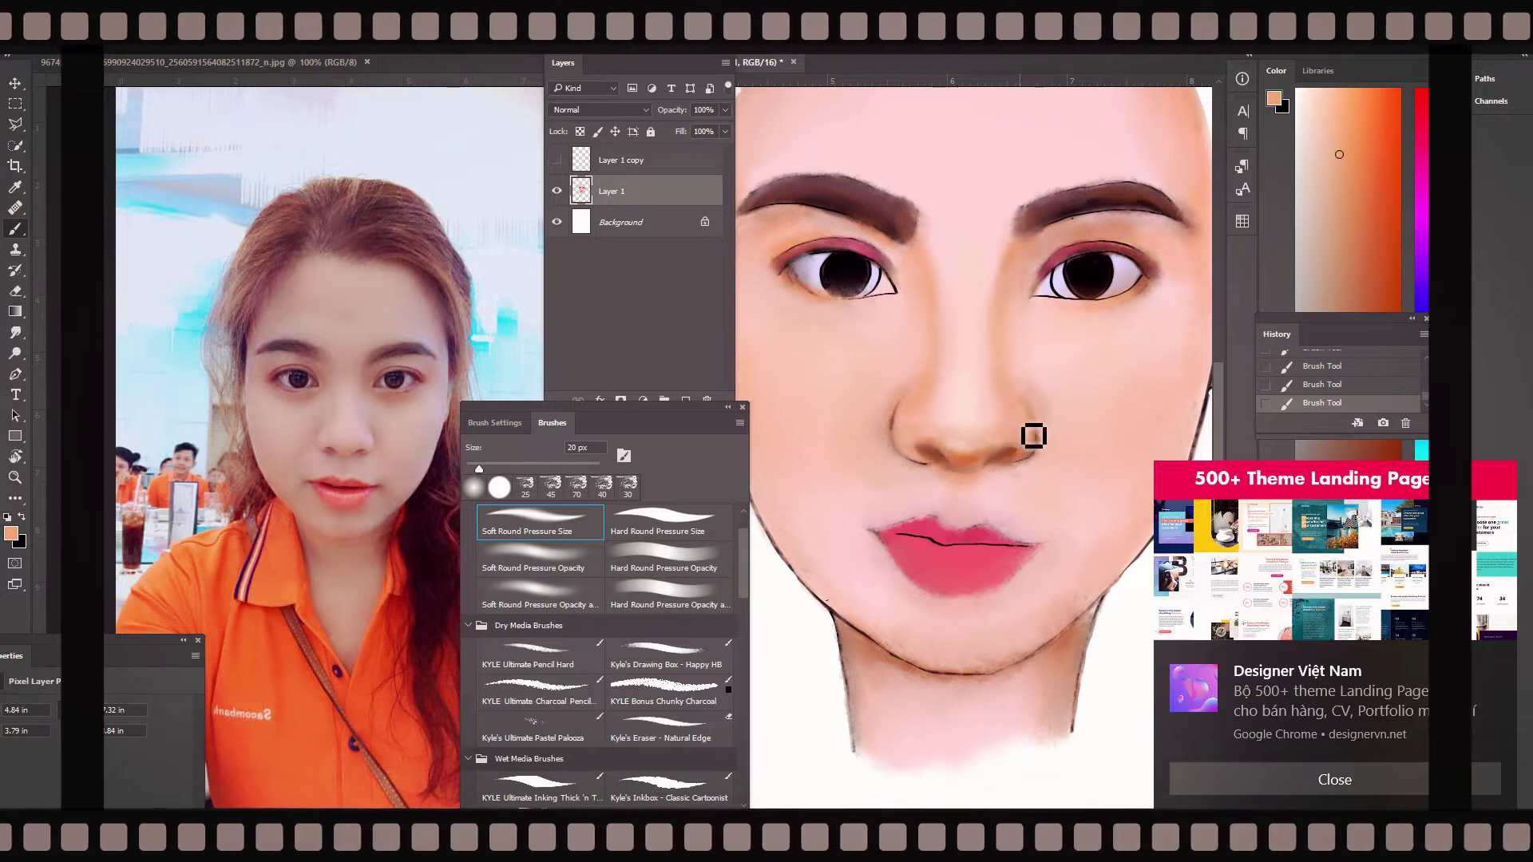
{"action": "left_click", "coordinate": [993, 459], "text": "alt"}
{"action": "key", "text": "bracketright"}
{"action": "key", "text": "bracketright"}
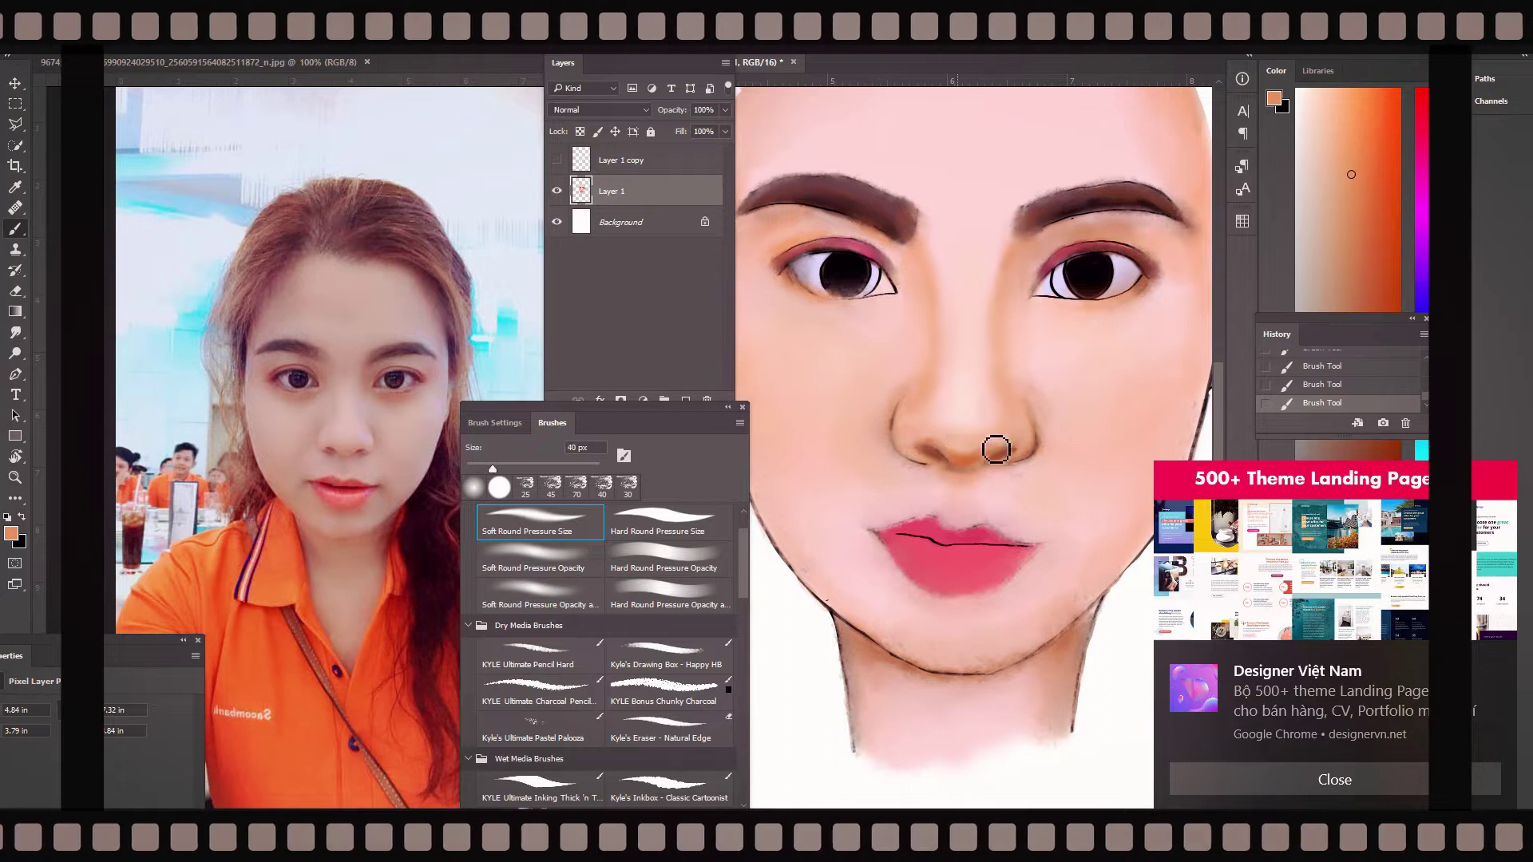
{"action": "left_click", "coordinate": [1014, 436], "text": "alt"}
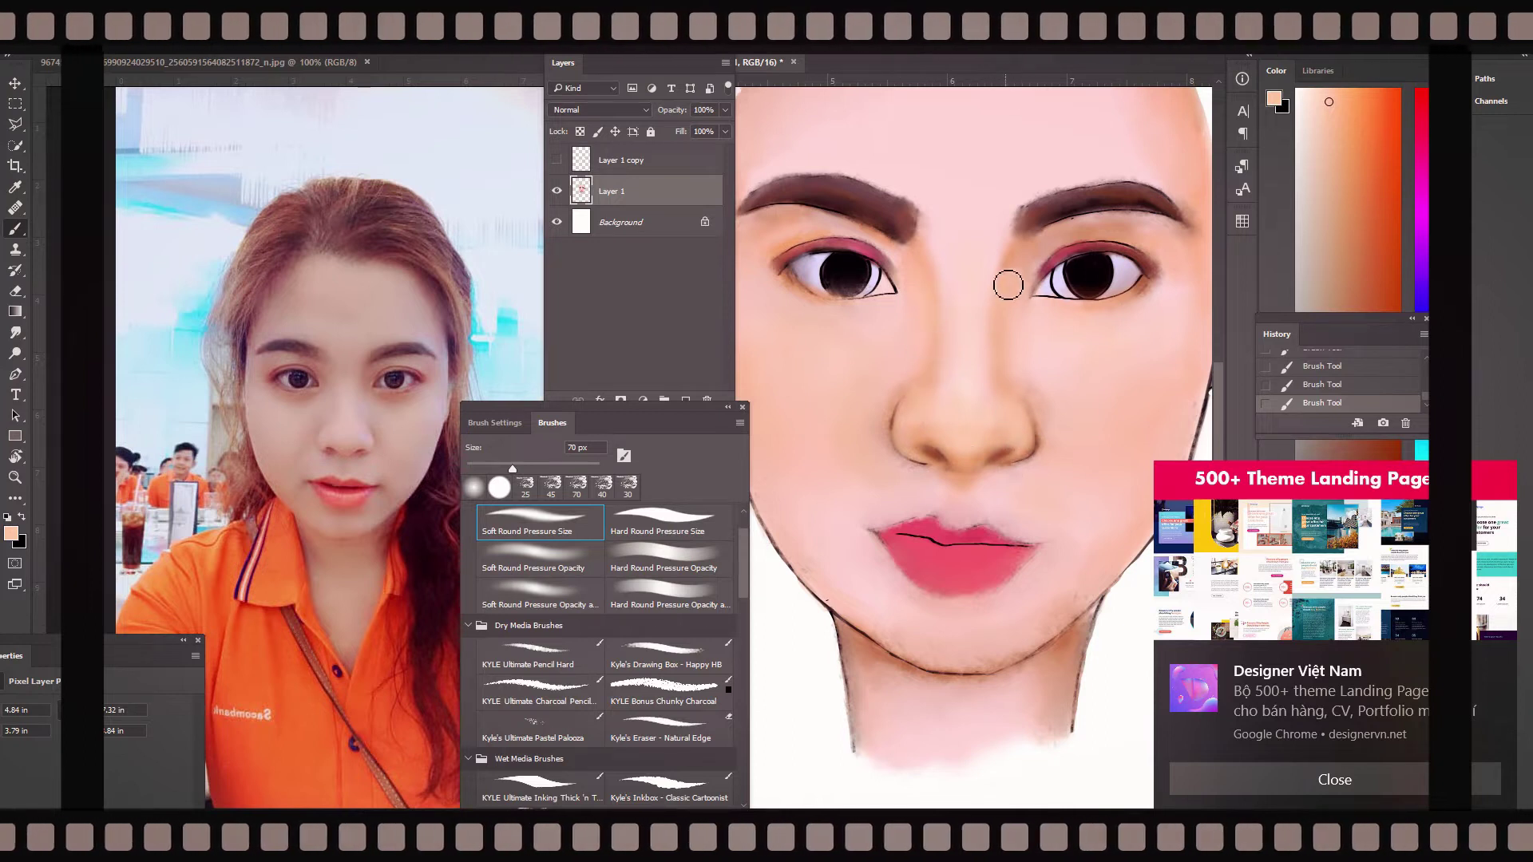
{"action": "left_click_drag", "start_coordinate": [908, 482], "coordinate": [909, 486]}
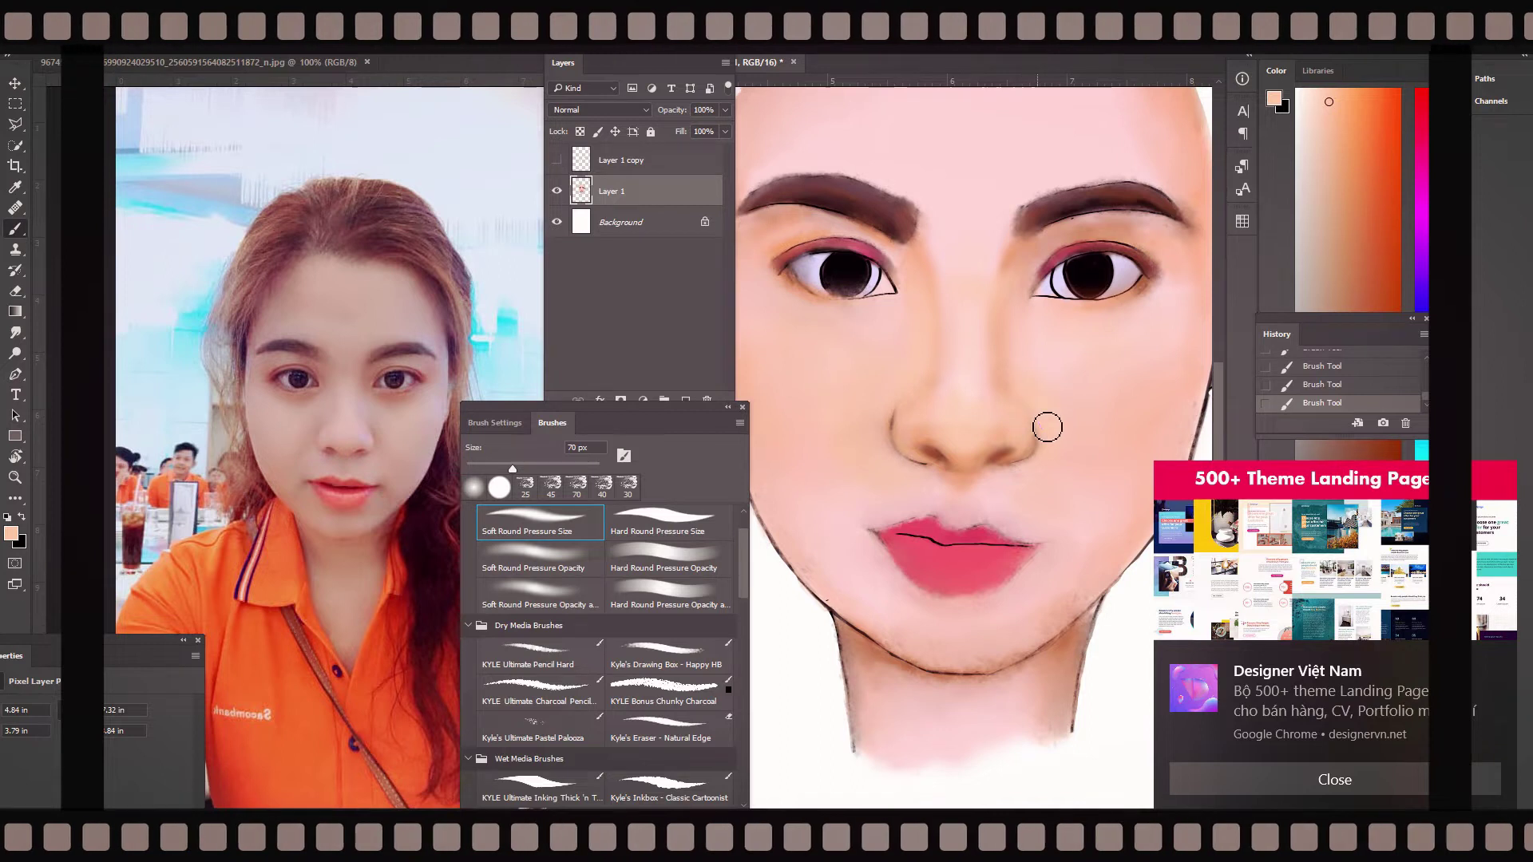
{"action": "left_click", "coordinate": [916, 470], "text": "alt"}
{"action": "left_click_drag", "start_coordinate": [918, 455], "coordinate": [1007, 452]}
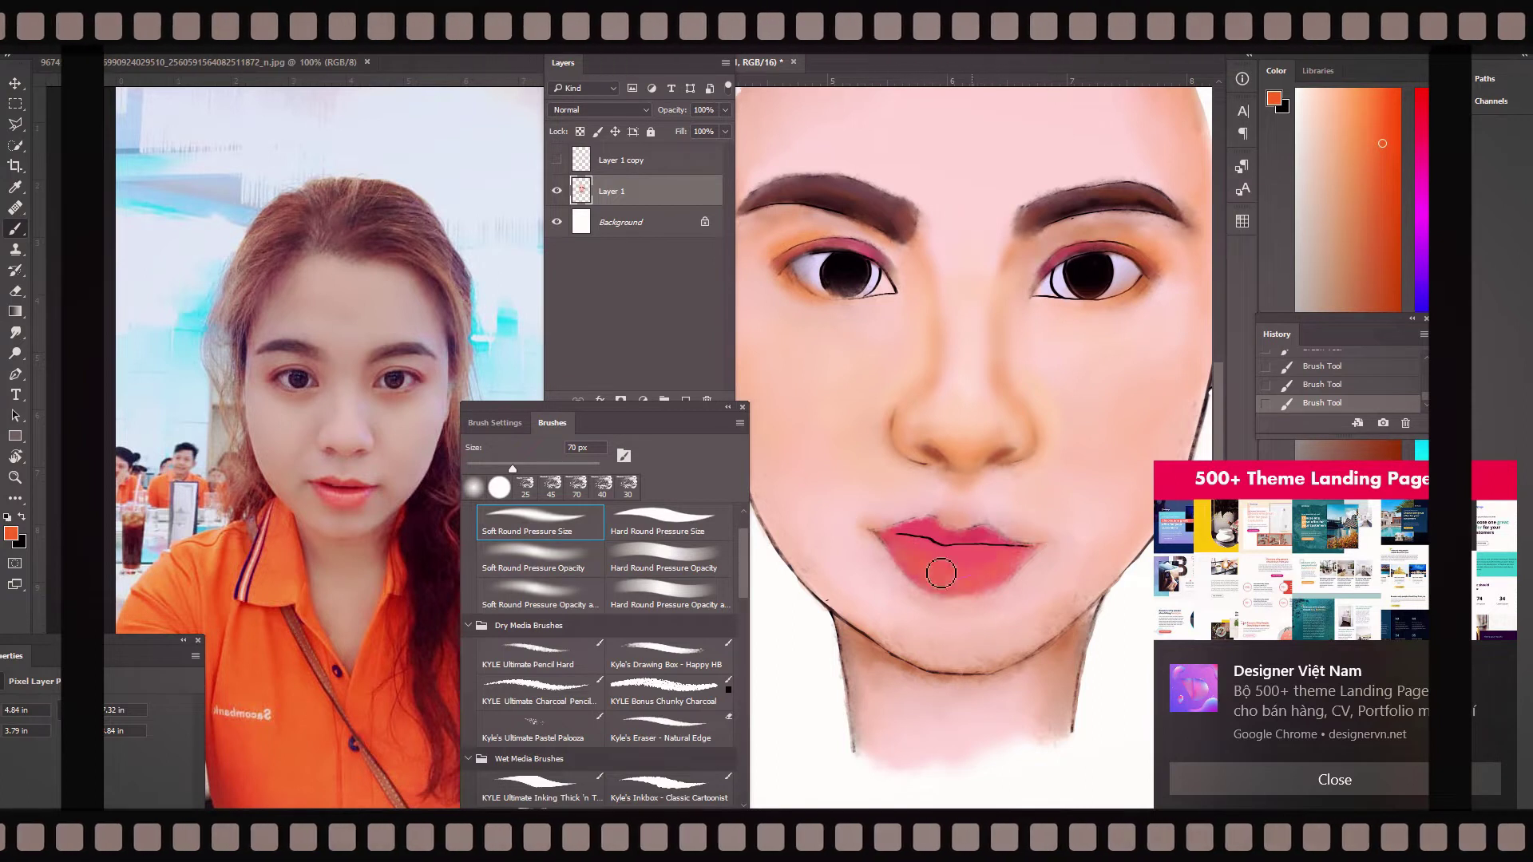
- Zoom in on the lips and lay down deeper red strokes across them
{"action": "left_click", "coordinate": [1033, 607], "text": "alt"}
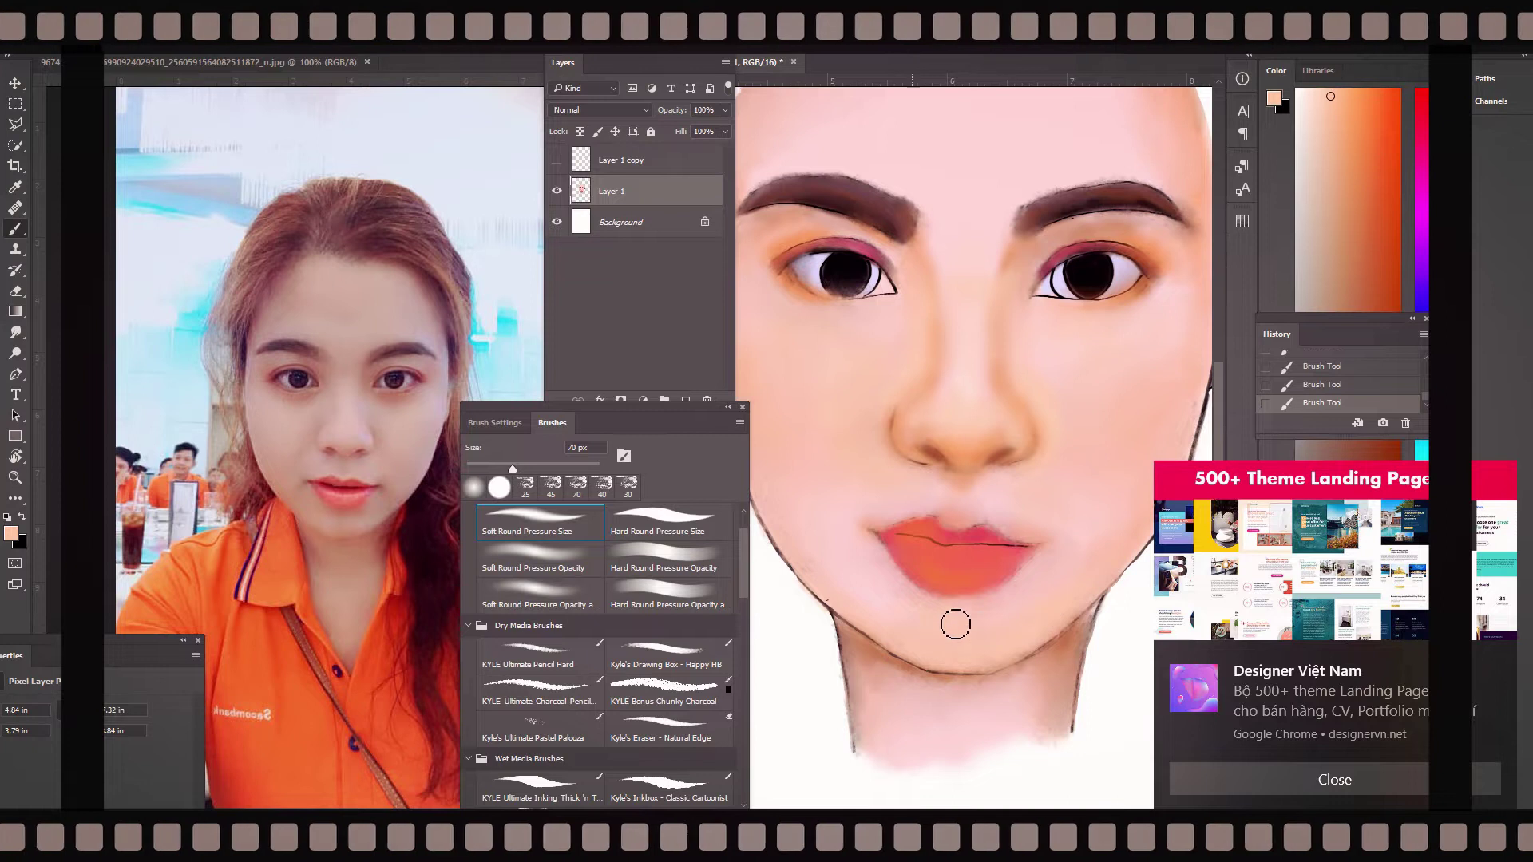
{"action": "left_click", "coordinate": [967, 598], "text": "alt"}
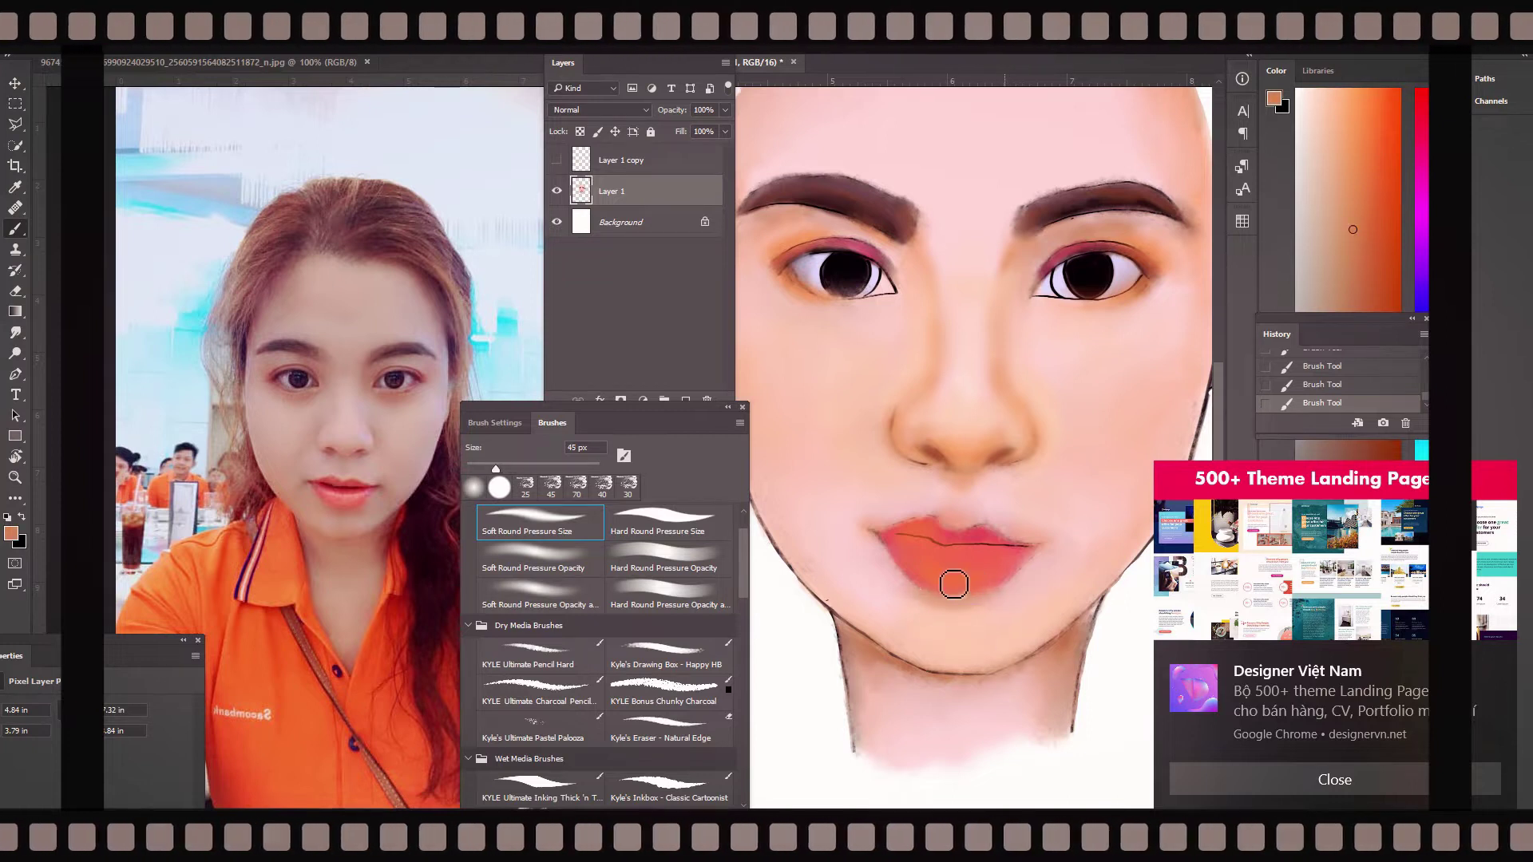
{"action": "left_click", "coordinate": [964, 549], "text": "alt"}
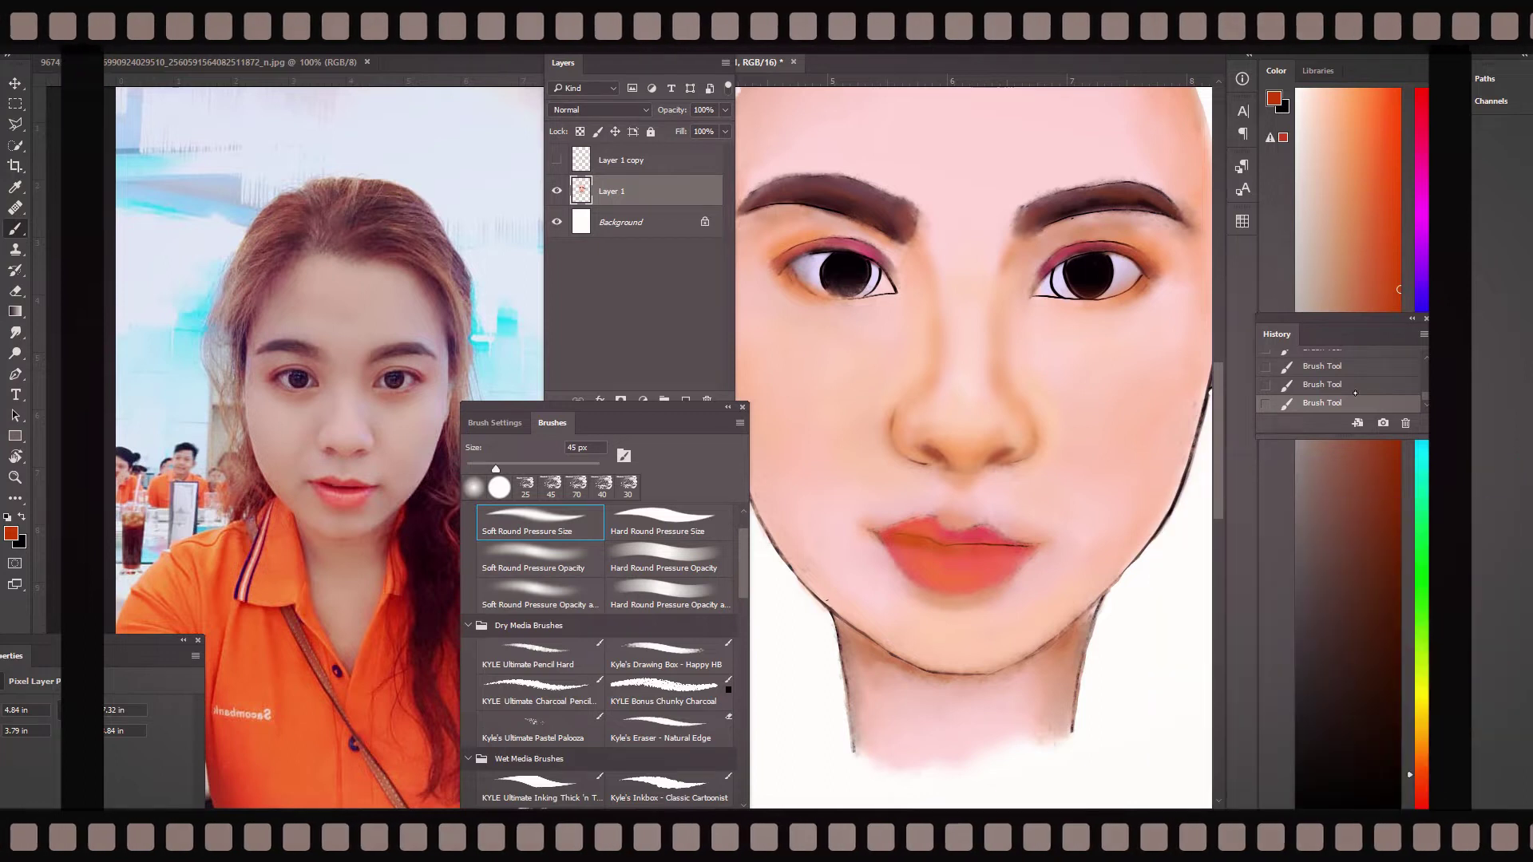
{"action": "key", "text": "ctrl+plus"}
{"action": "mouse_move", "coordinate": [953, 628]}
{"action": "left_mouse_down"}
{"action": "mouse_move", "coordinate": [894, 611]}
{"action": "mouse_move", "coordinate": [1150, 650]}
{"action": "left_mouse_up"}
{"action": "left_click", "coordinate": [1391, 281]}
{"action": "mouse_move", "coordinate": [1278, 334]}
{"action": "left_mouse_down"}
{"action": "mouse_move", "coordinate": [1349, 473]}
{"action": "mouse_move", "coordinate": [1352, 544]}
{"action": "left_mouse_up"}
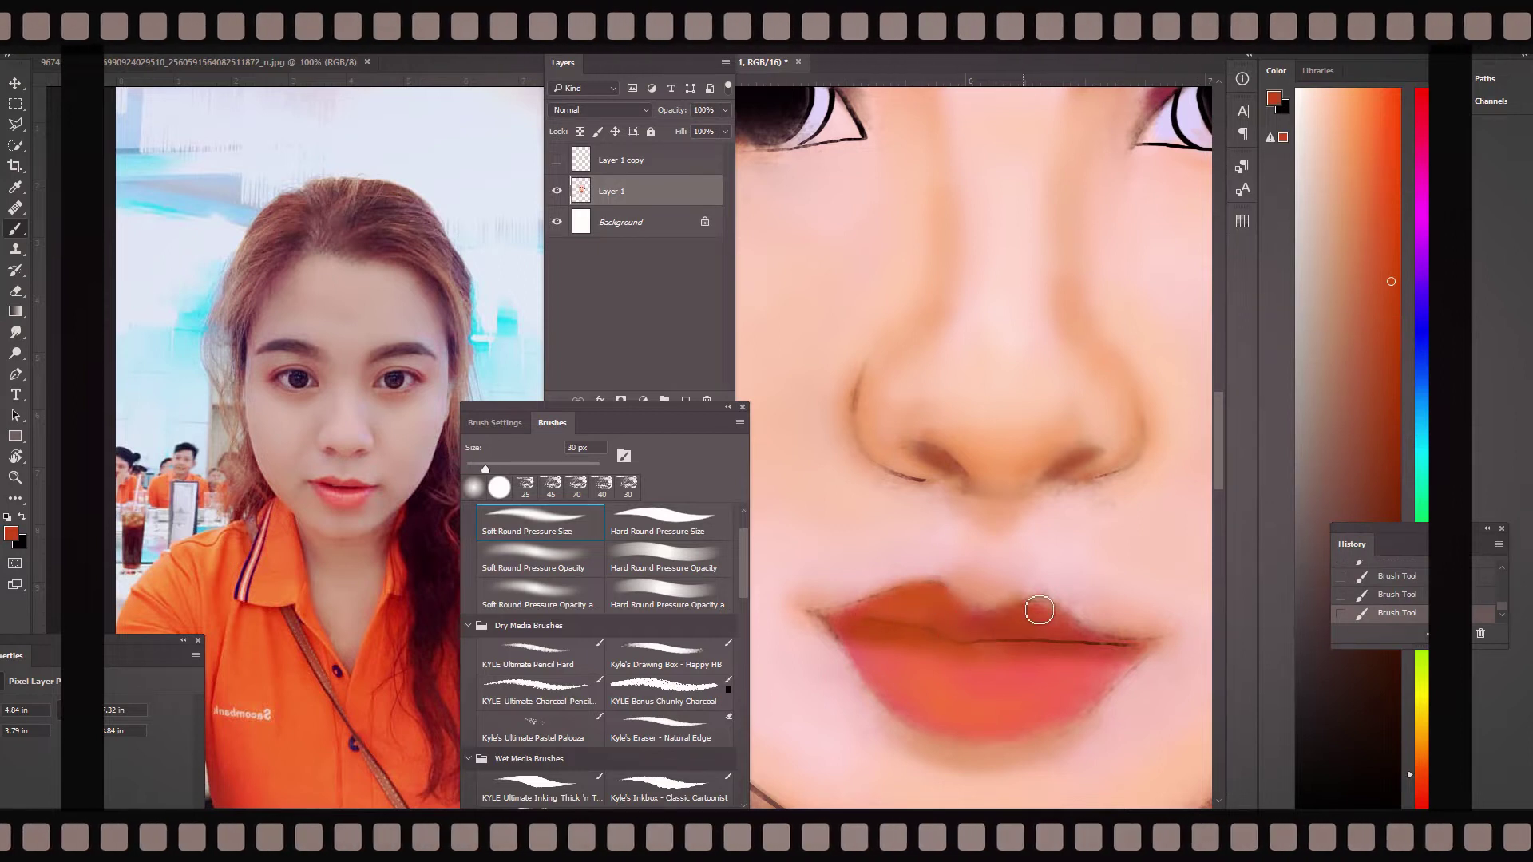
- Layer crimson over the lower and right upper lip, then orange-red across both lips
{"action": "left_click", "coordinate": [1040, 648], "text": "alt"}
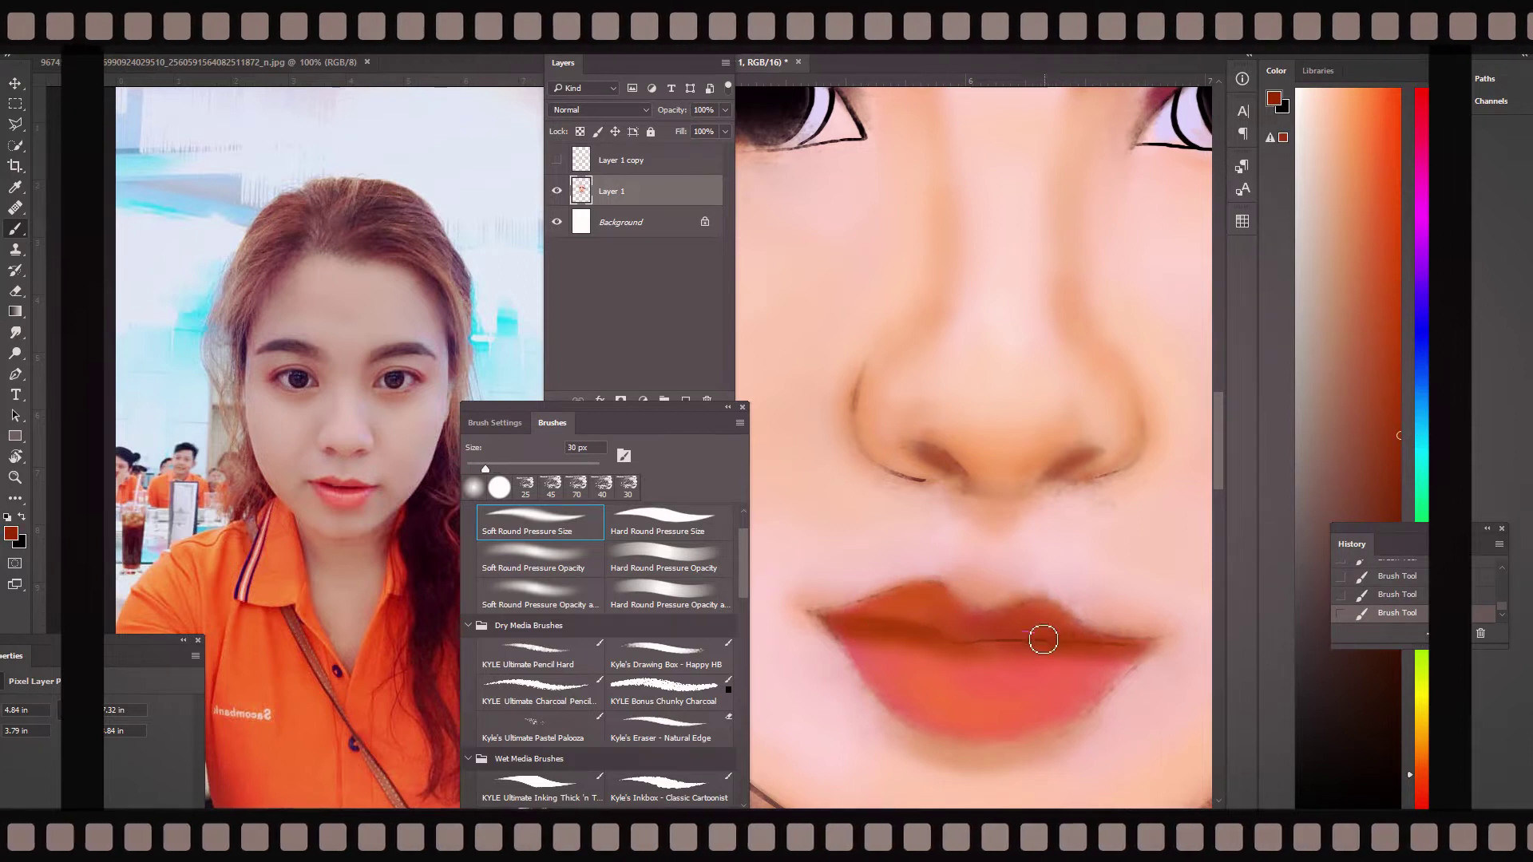
{"action": "left_click", "coordinate": [1387, 208]}
{"action": "mouse_move", "coordinate": [889, 639]}
{"action": "left_mouse_down"}
{"action": "mouse_move", "coordinate": [870, 671]}
{"action": "mouse_move", "coordinate": [1123, 668]}
{"action": "mouse_move", "coordinate": [1046, 695]}
{"action": "left_mouse_up"}
{"action": "left_click_drag", "start_coordinate": [1030, 609], "coordinate": [1110, 636]}
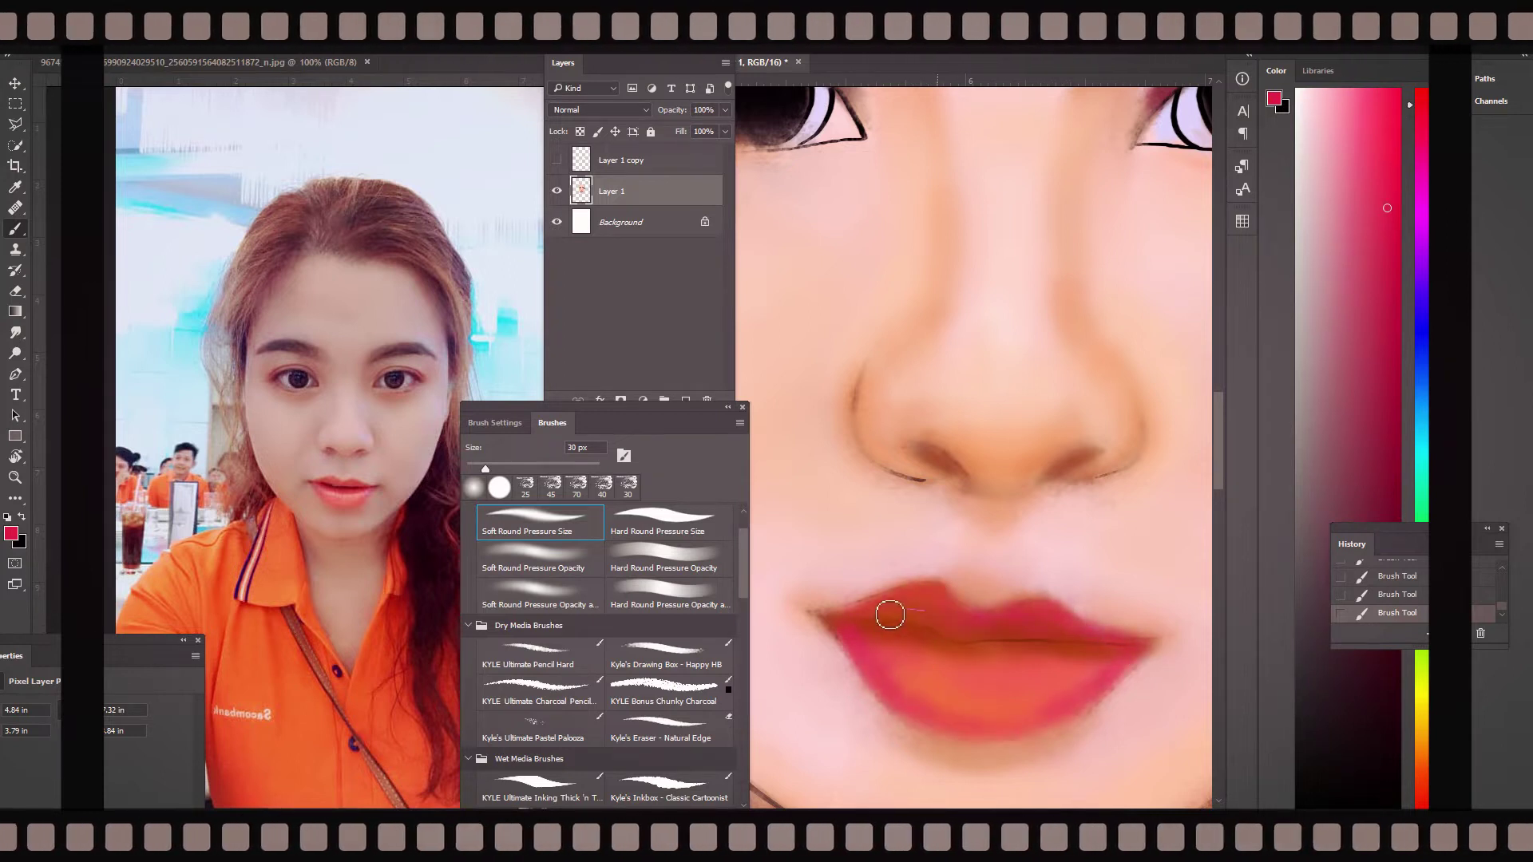
{"action": "left_click", "coordinate": [1387, 111]}
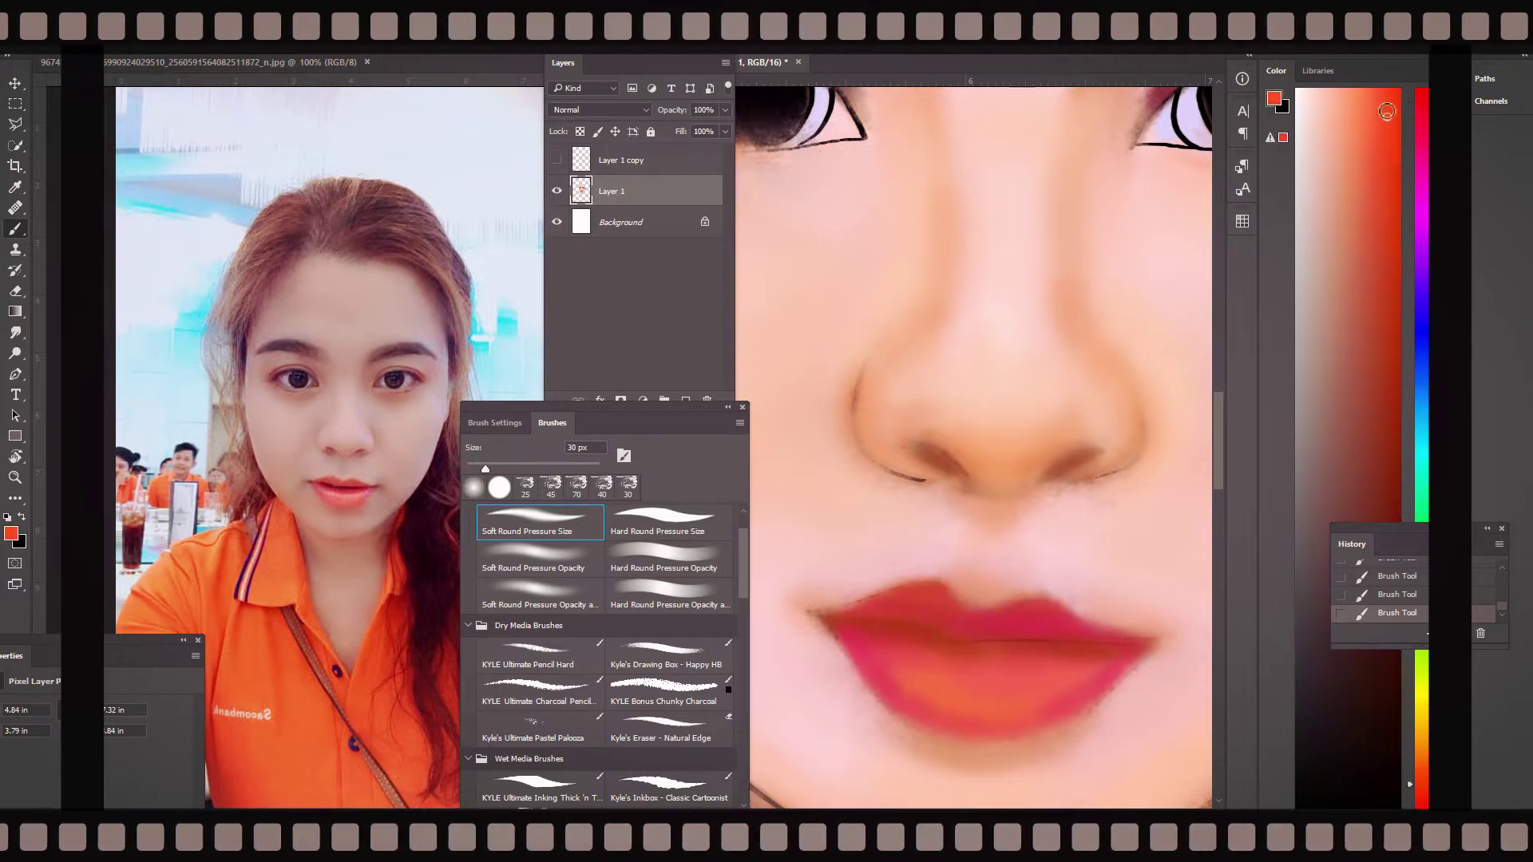
{"action": "left_click_drag", "start_coordinate": [923, 664], "coordinate": [877, 642]}
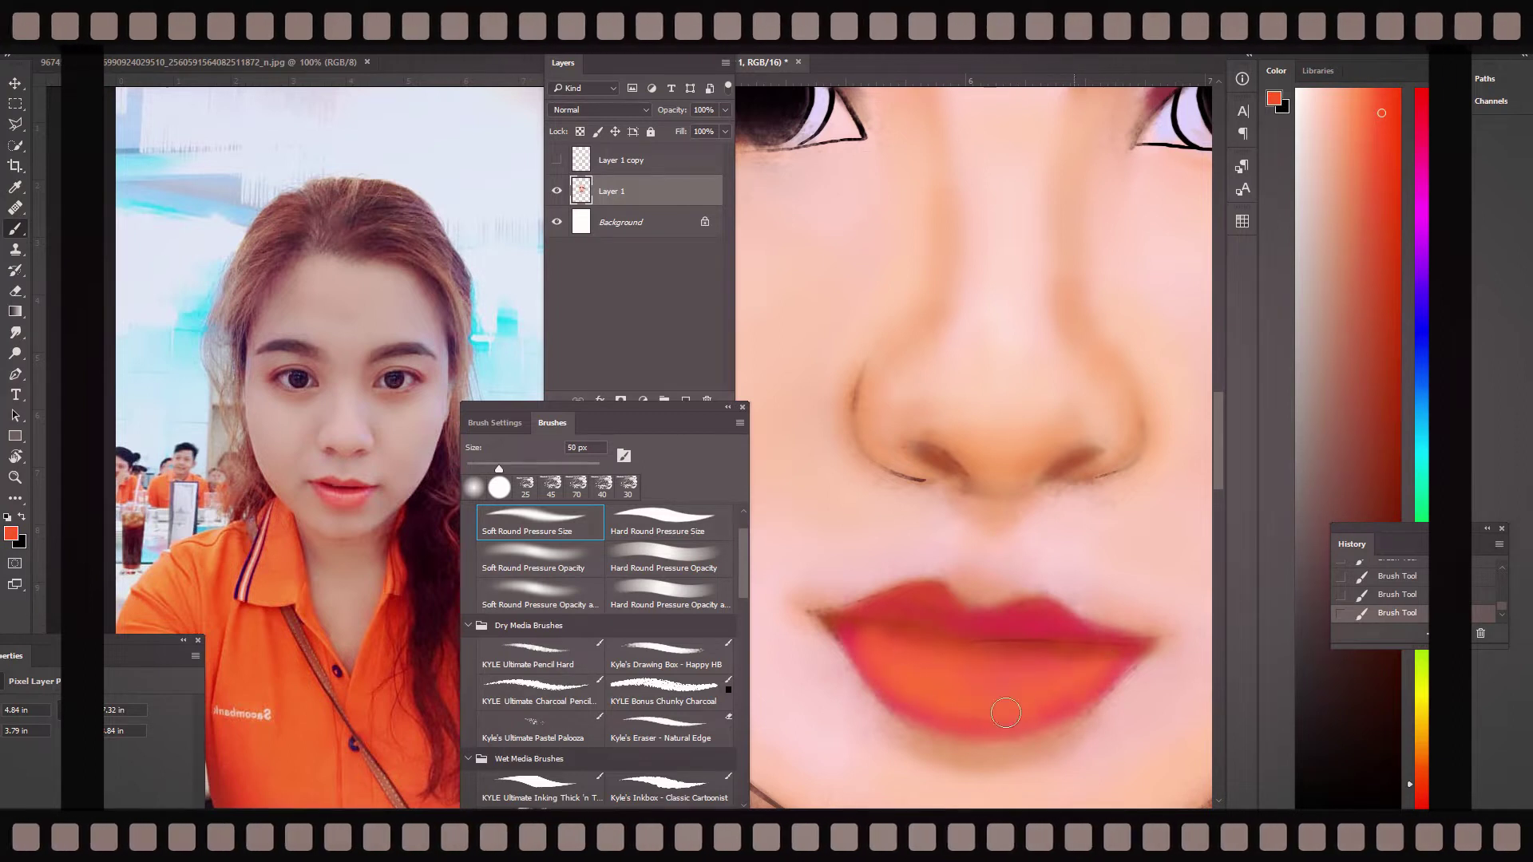
{"action": "left_click_drag", "start_coordinate": [1048, 621], "coordinate": [930, 639]}
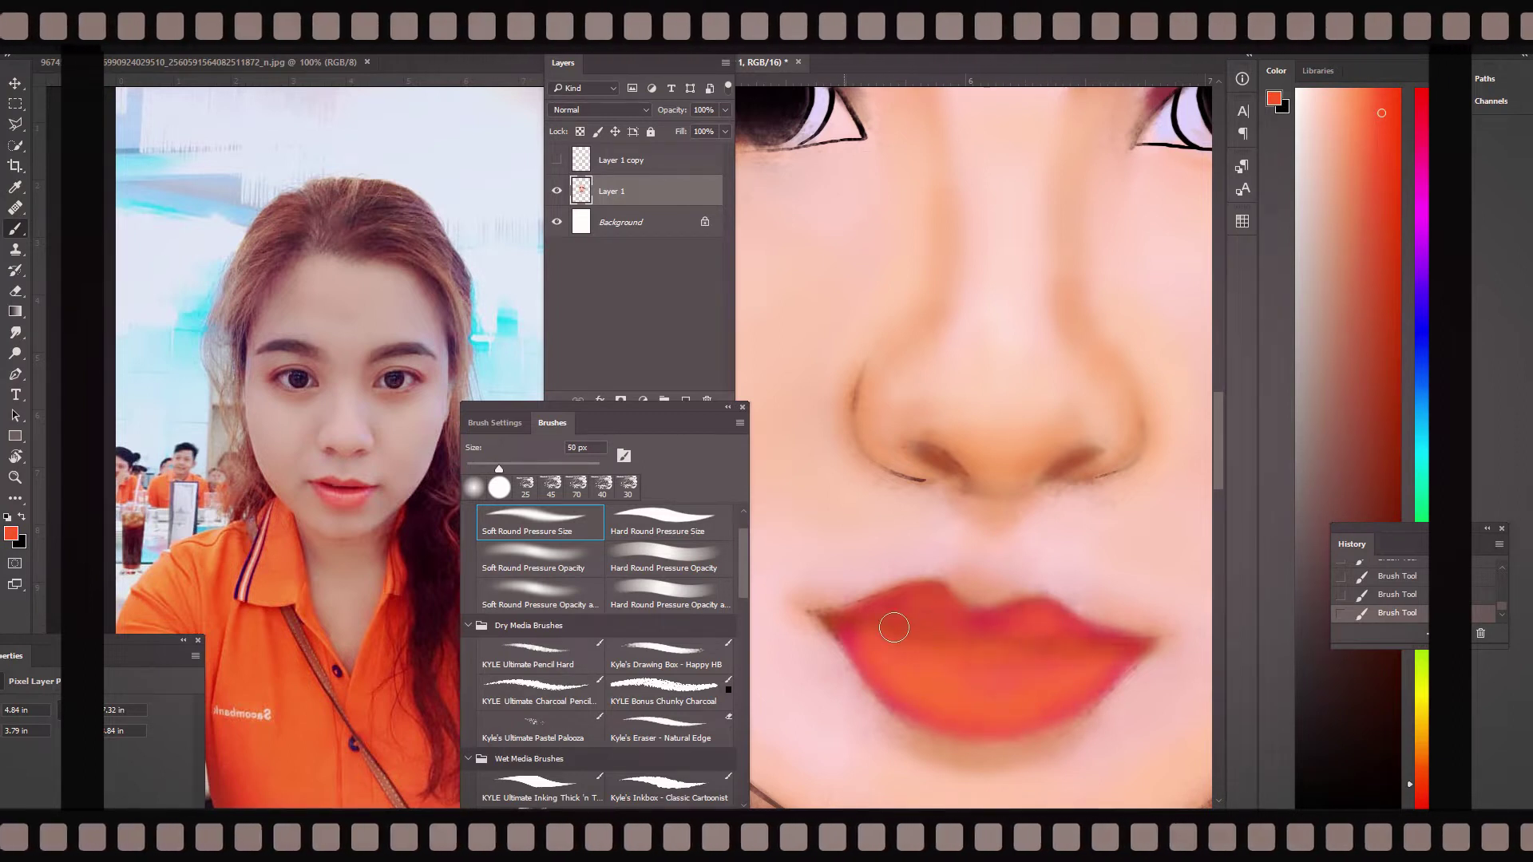
- Darken the crease between the lips with a fine brush, then repaint the lower lip brighter orange
{"action": "key", "text": "bracketleft"}
{"action": "key", "text": "bracketleft"}
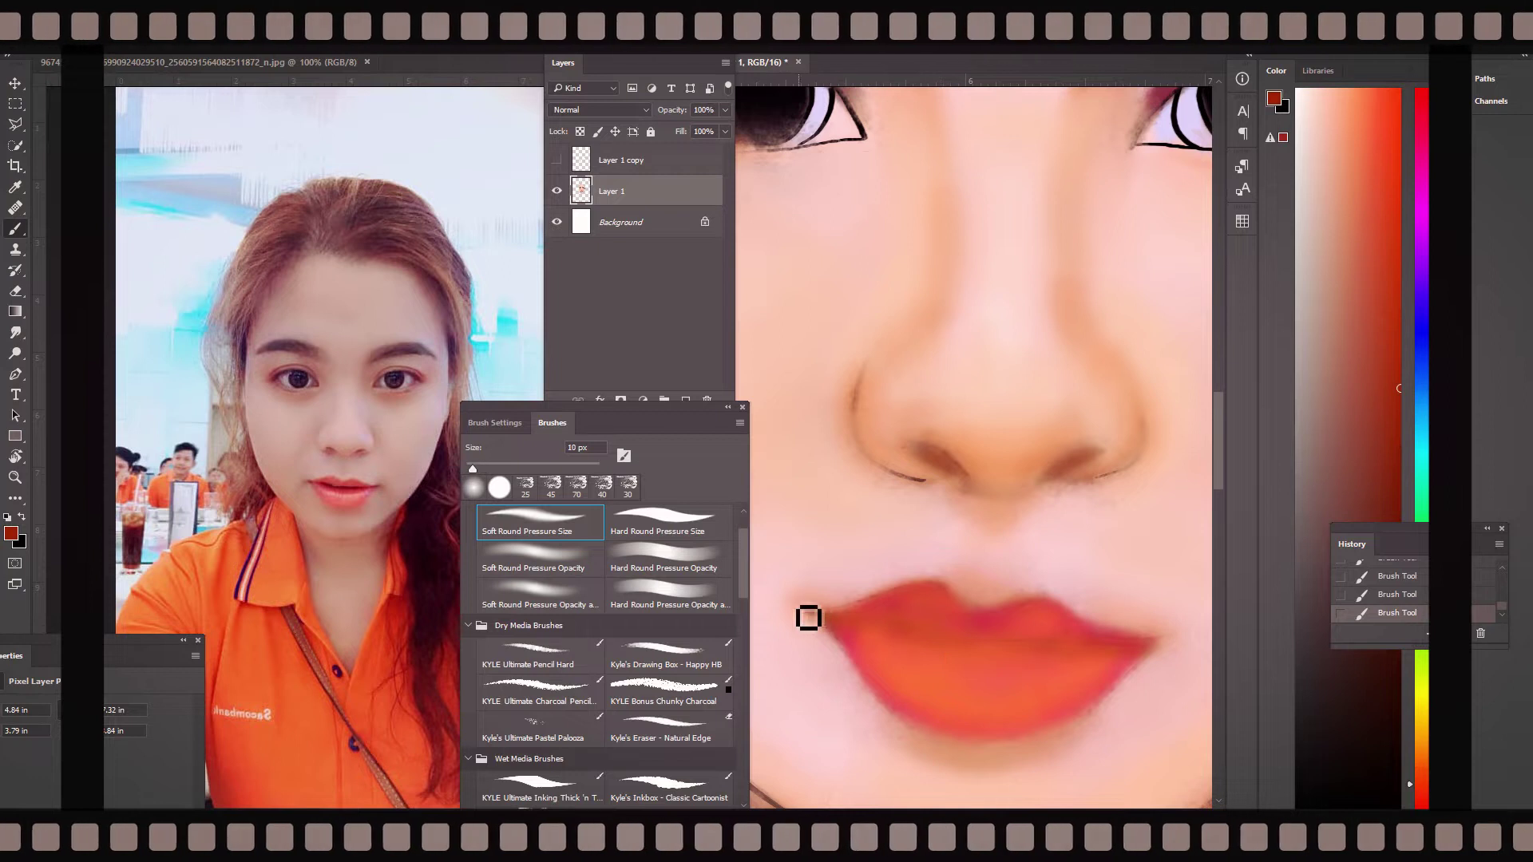
{"action": "mouse_move", "coordinate": [907, 636]}
{"action": "left_mouse_down"}
{"action": "mouse_move", "coordinate": [985, 654]}
{"action": "mouse_move", "coordinate": [1174, 651]}
{"action": "mouse_move", "coordinate": [932, 643]}
{"action": "mouse_move", "coordinate": [1078, 656]}
{"action": "left_mouse_up"}
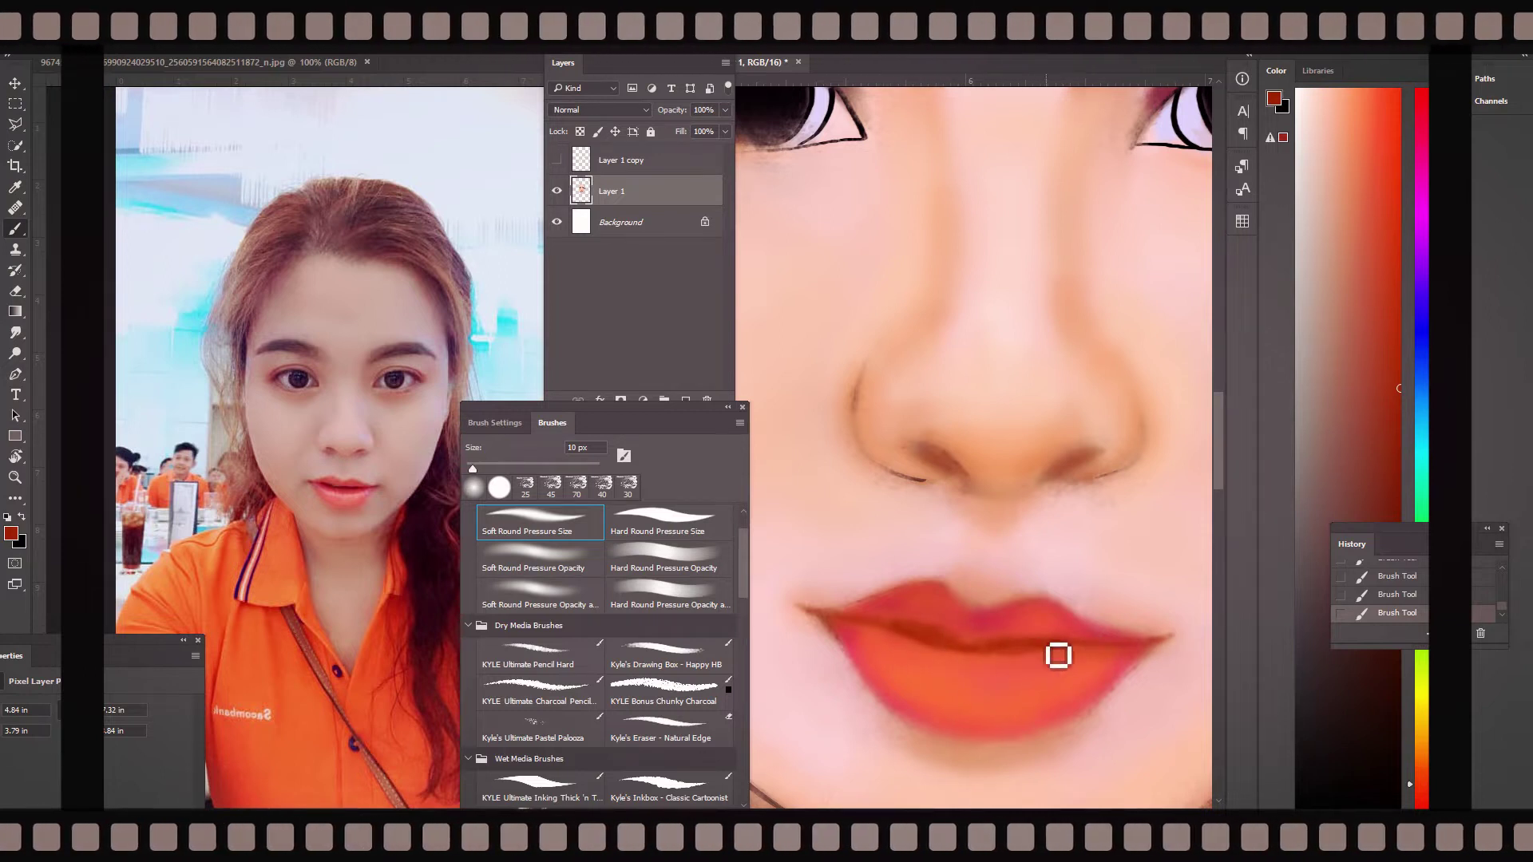
{"action": "left_click", "coordinate": [1397, 276]}
{"action": "left_click_drag", "start_coordinate": [1397, 277], "coordinate": [1399, 217]}
{"action": "key", "text": "bracketright"}
{"action": "key", "text": "bracketright"}
{"action": "key", "text": "bracketright"}
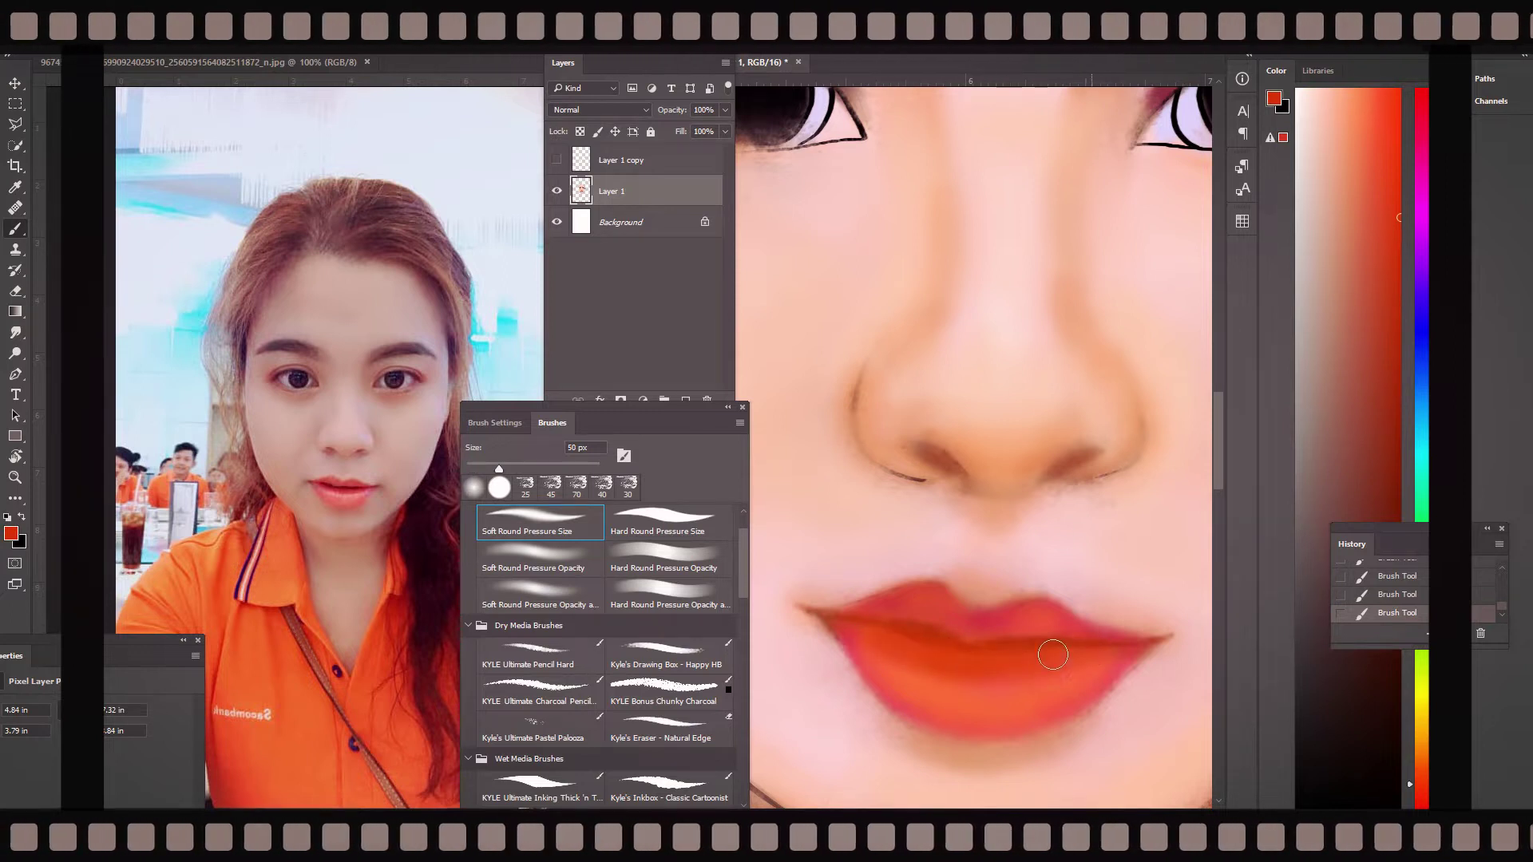
{"action": "mouse_move", "coordinate": [962, 651]}
{"action": "left_mouse_down"}
{"action": "mouse_move", "coordinate": [1110, 659]}
{"action": "mouse_move", "coordinate": [963, 632]}
{"action": "left_mouse_up"}
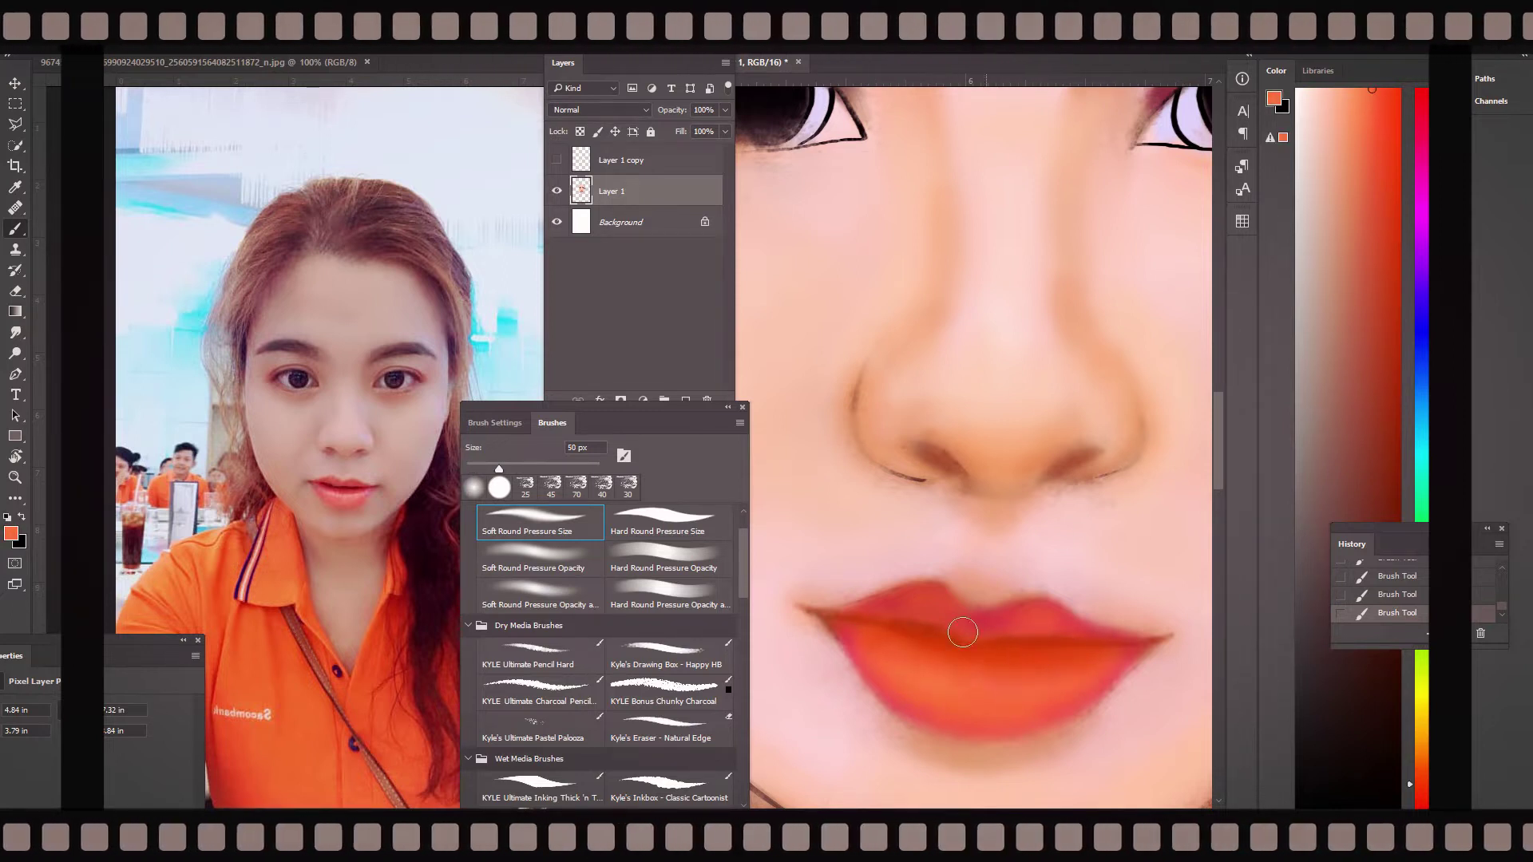
{"action": "key", "text": "bracketleft"}
{"action": "key", "text": "bracketleft"}
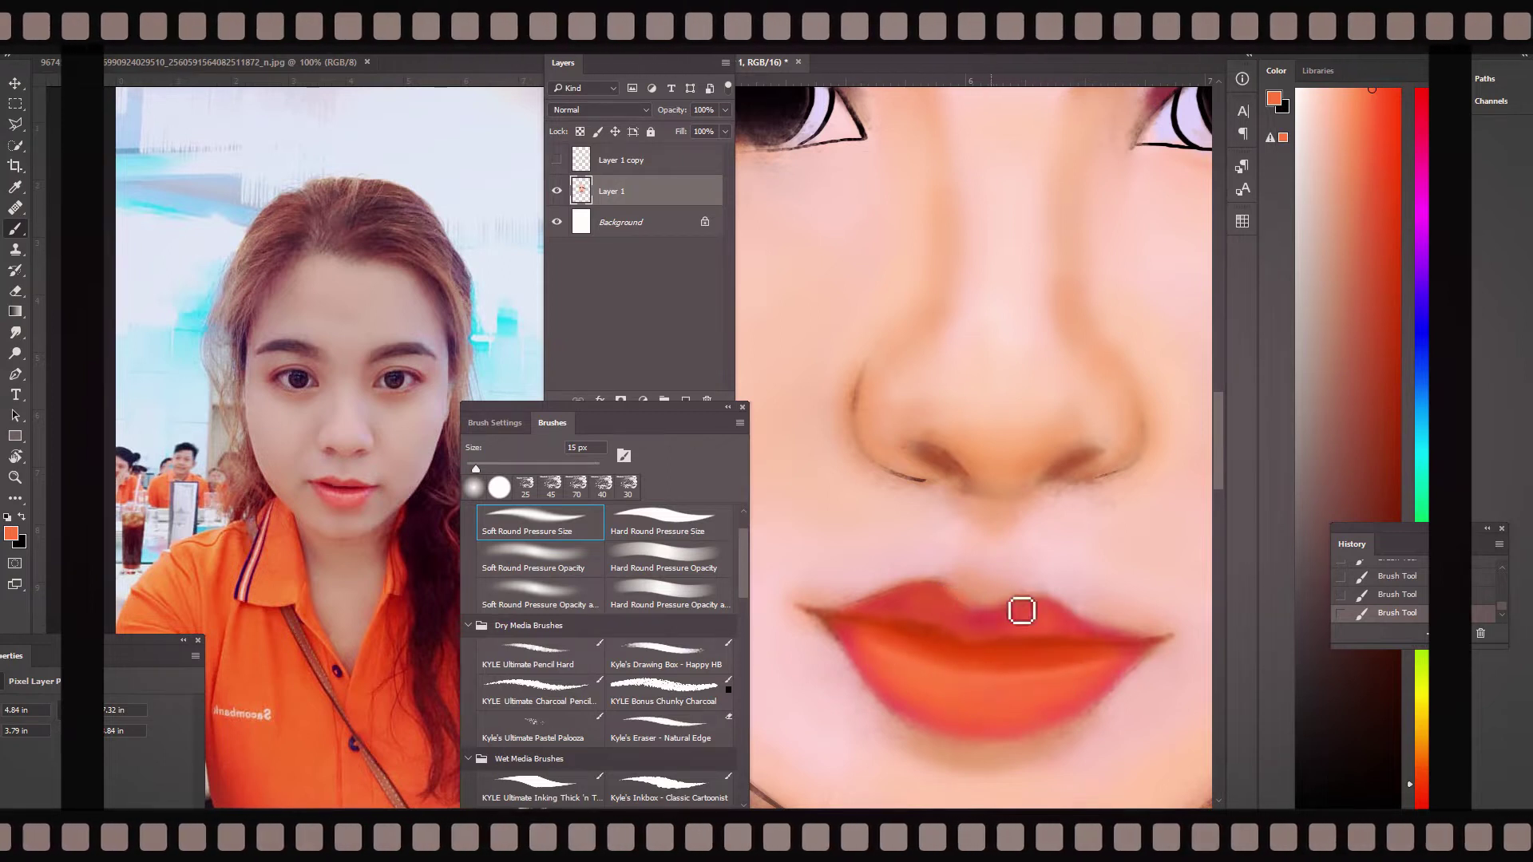
{"action": "left_click", "coordinate": [954, 601], "text": "alt"}
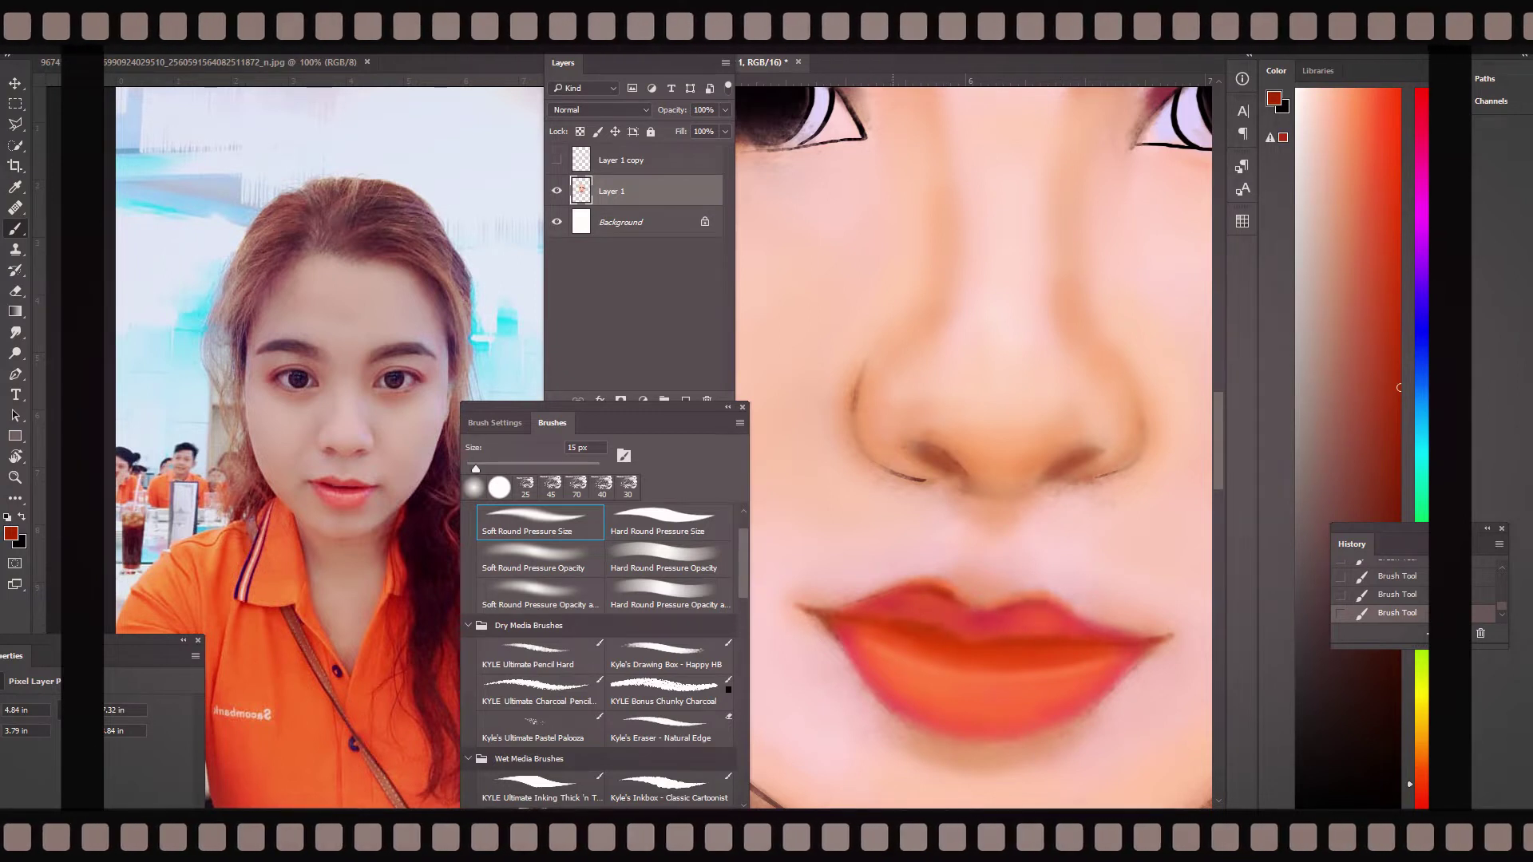
- Magnify the reference photo's face, then dab more paint along the lips
{"action": "left_click", "coordinate": [308, 346]}
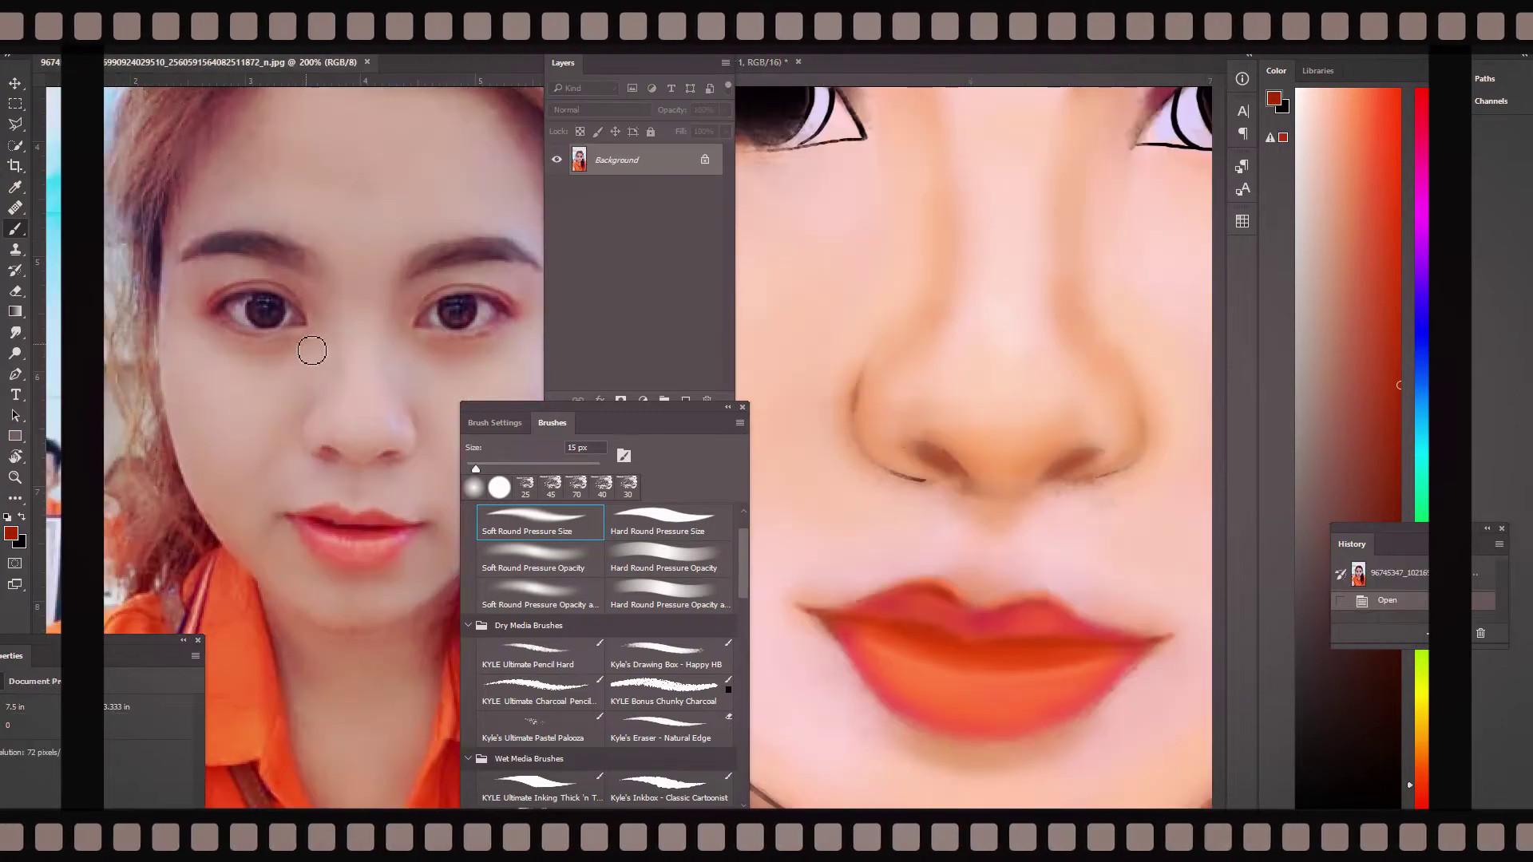
{"action": "key", "text": "ctrl+plus"}
{"action": "left_click", "coordinate": [1054, 472]}
{"action": "scroll", "coordinate": [1068, 475], "scroll_direction": "down", "scroll_amount": 2}
{"action": "left_click", "coordinate": [855, 540]}
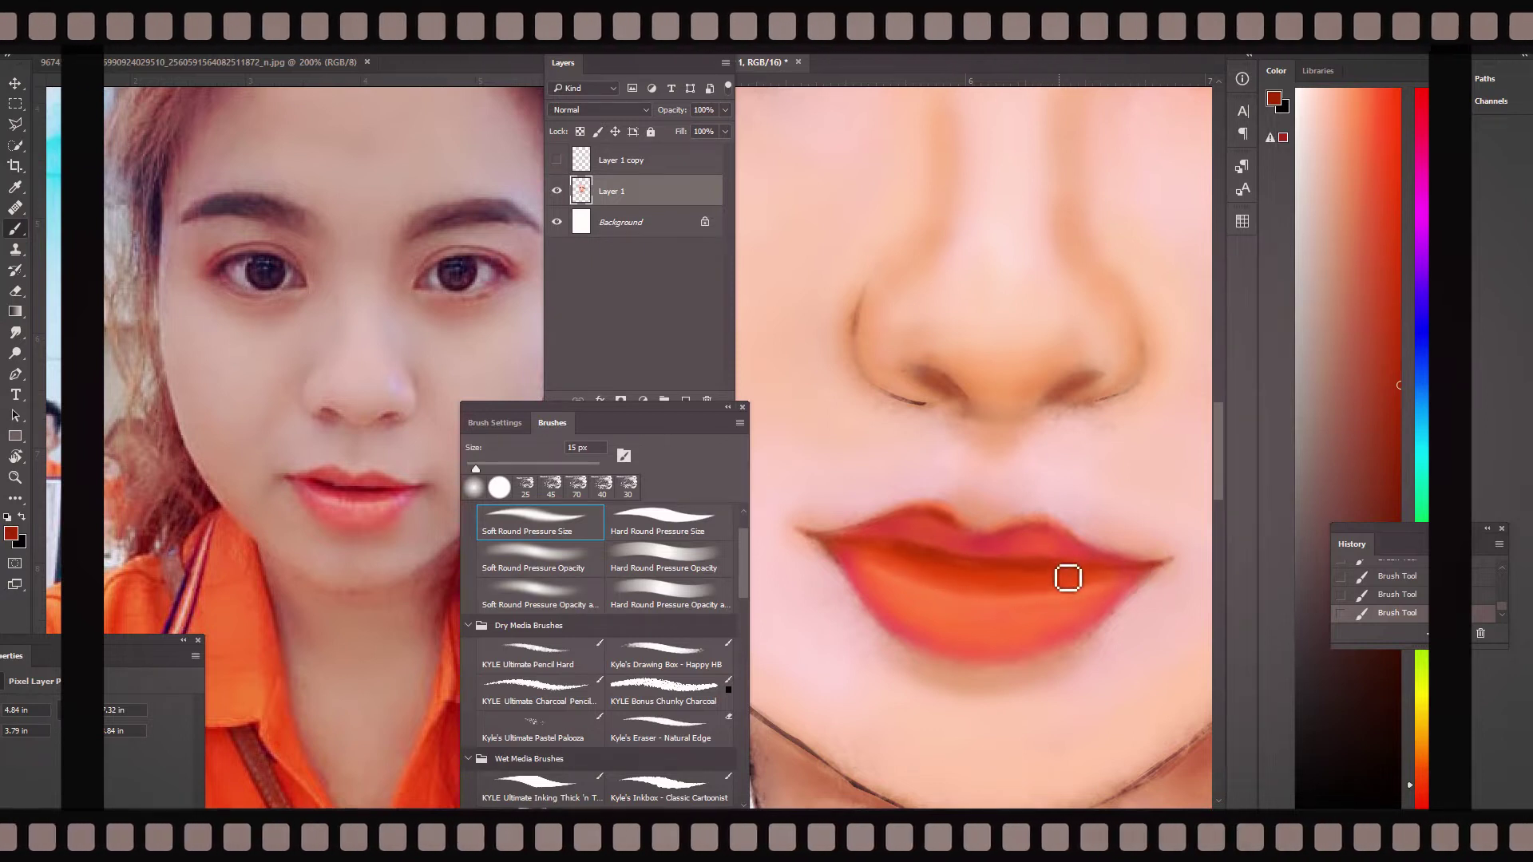
- Darken and extend the parting line between the lips with a fine dark red brush
{"action": "key", "text": "bracketright"}
{"action": "key", "text": "bracketright"}
{"action": "key", "text": "bracketright"}
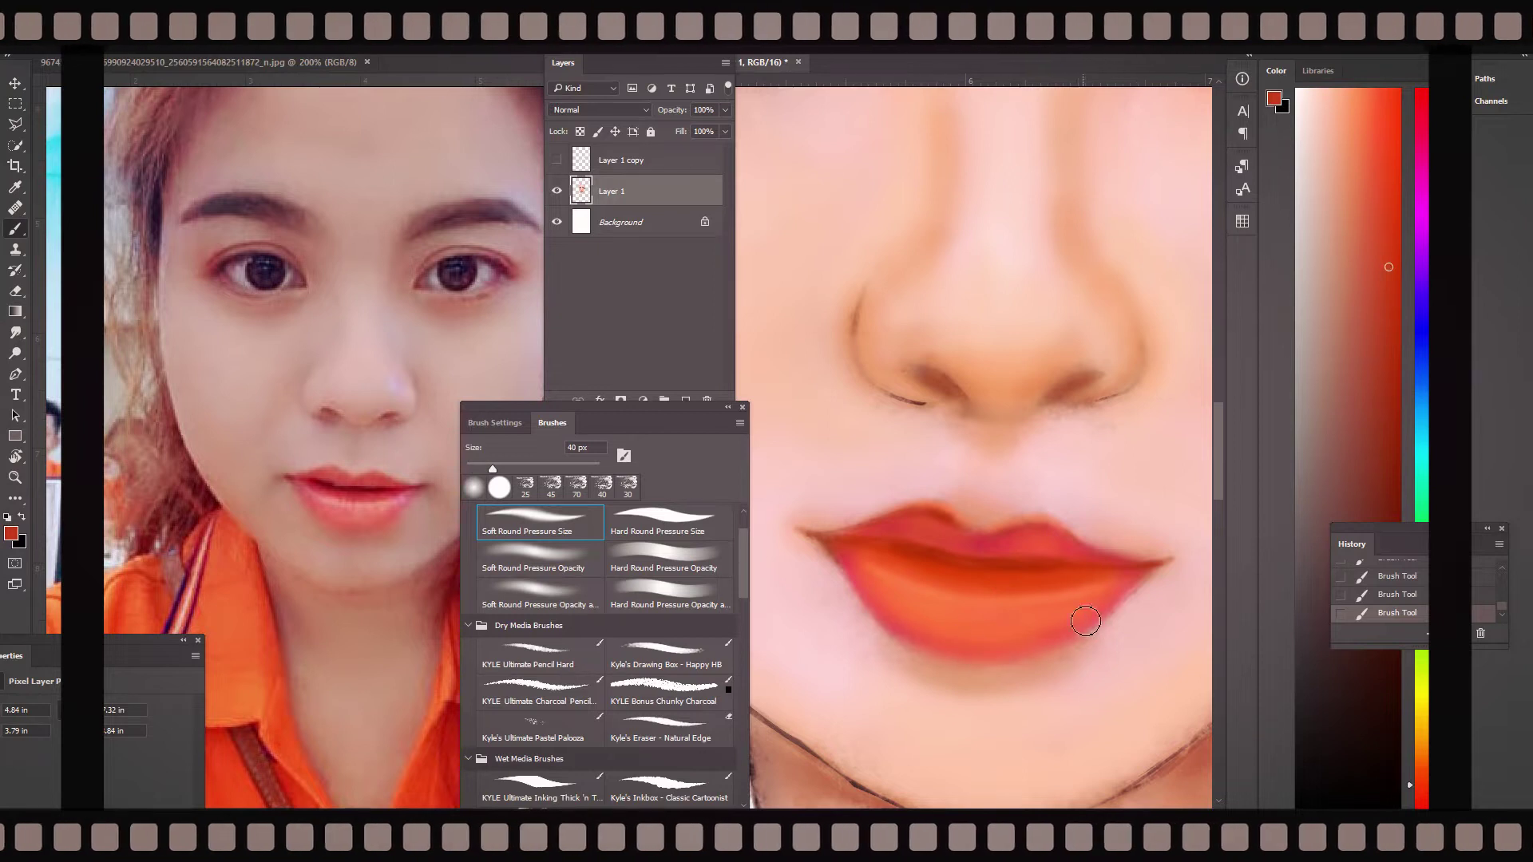
{"action": "left_click", "coordinate": [1399, 492]}
{"action": "key", "text": "bracketleft"}
{"action": "key", "text": "bracketleft"}
{"action": "key", "text": "bracketleft"}
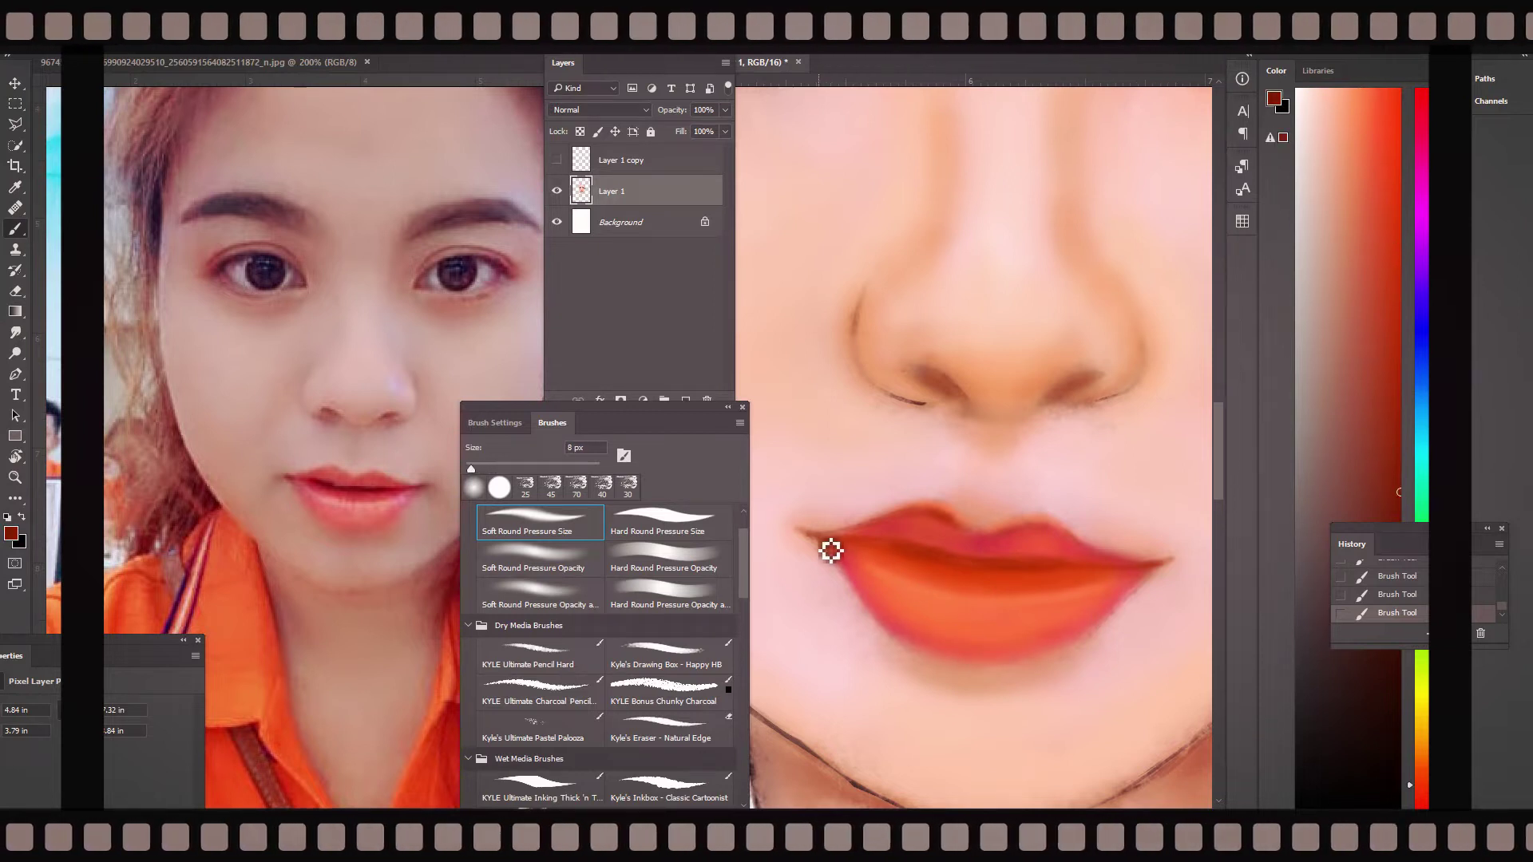
{"action": "mouse_move", "coordinate": [1003, 569]}
{"action": "left_mouse_down"}
{"action": "mouse_move", "coordinate": [893, 554]}
{"action": "mouse_move", "coordinate": [978, 582]}
{"action": "mouse_move", "coordinate": [1024, 572]}
{"action": "left_mouse_up"}
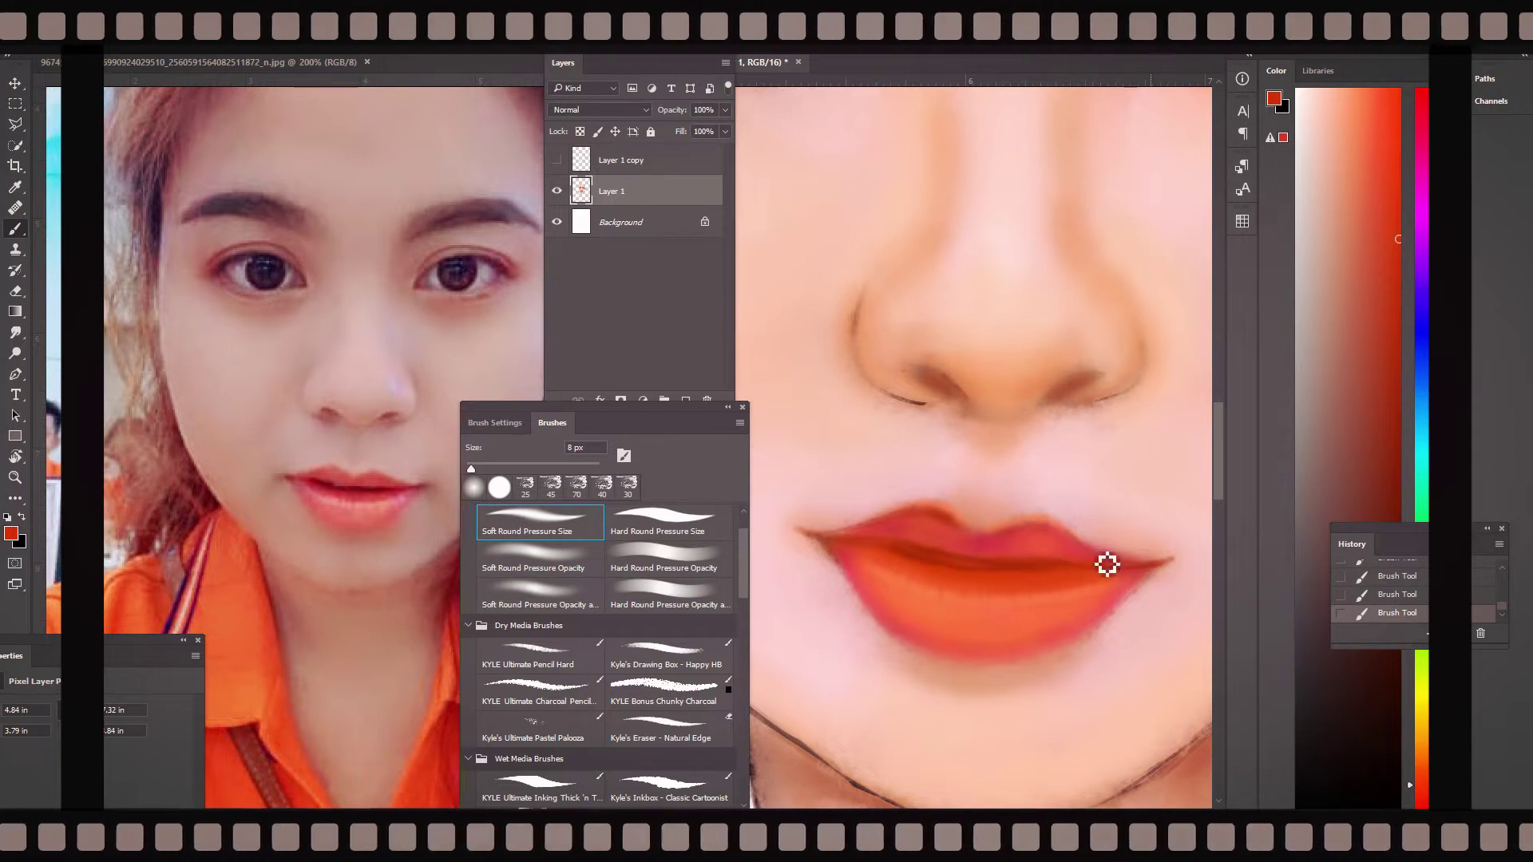
- Add light peach highlights and darker brownish-red touches to the lips, then zoom out
{"action": "left_click", "coordinate": [1158, 448], "text": "alt"}
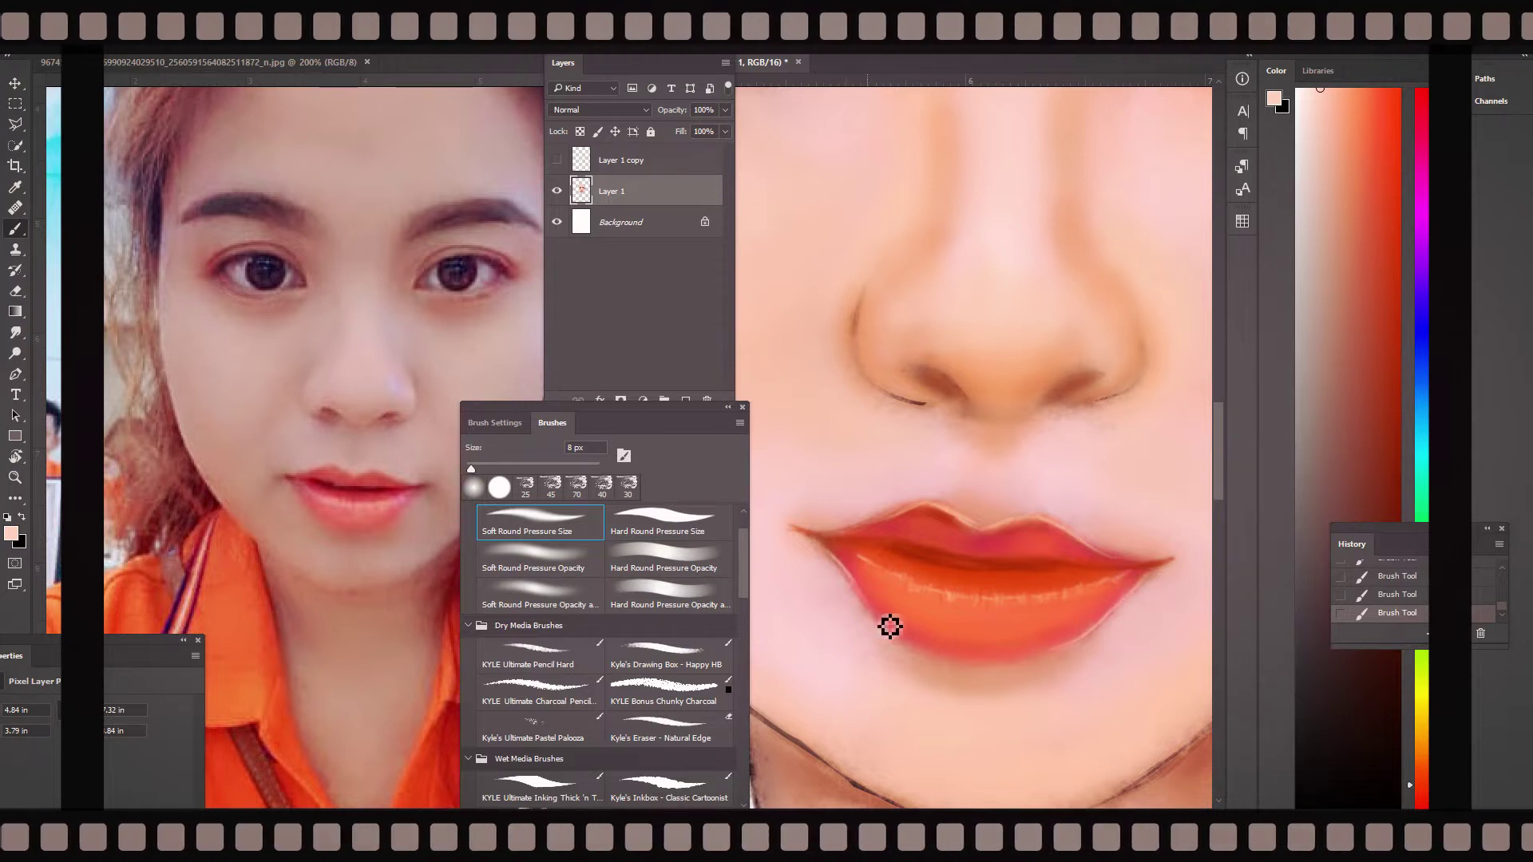
{"action": "key", "text": "bracketright"}
{"action": "key", "text": "bracketright"}
{"action": "key", "text": "bracketright"}
{"action": "left_click", "coordinate": [901, 591], "text": "alt"}
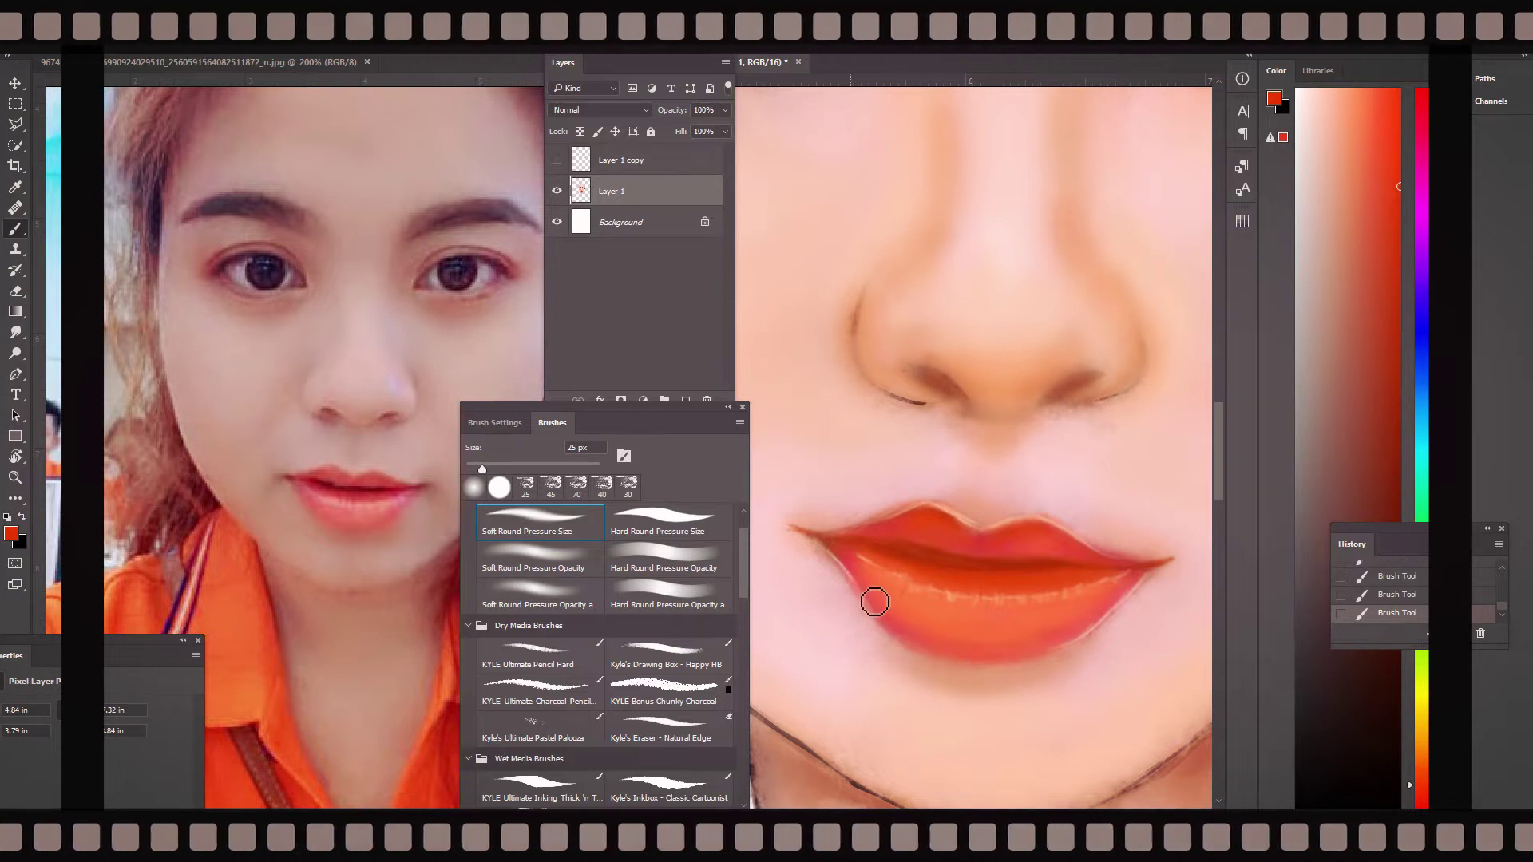
{"action": "left_click", "coordinate": [1071, 632], "text": "alt"}
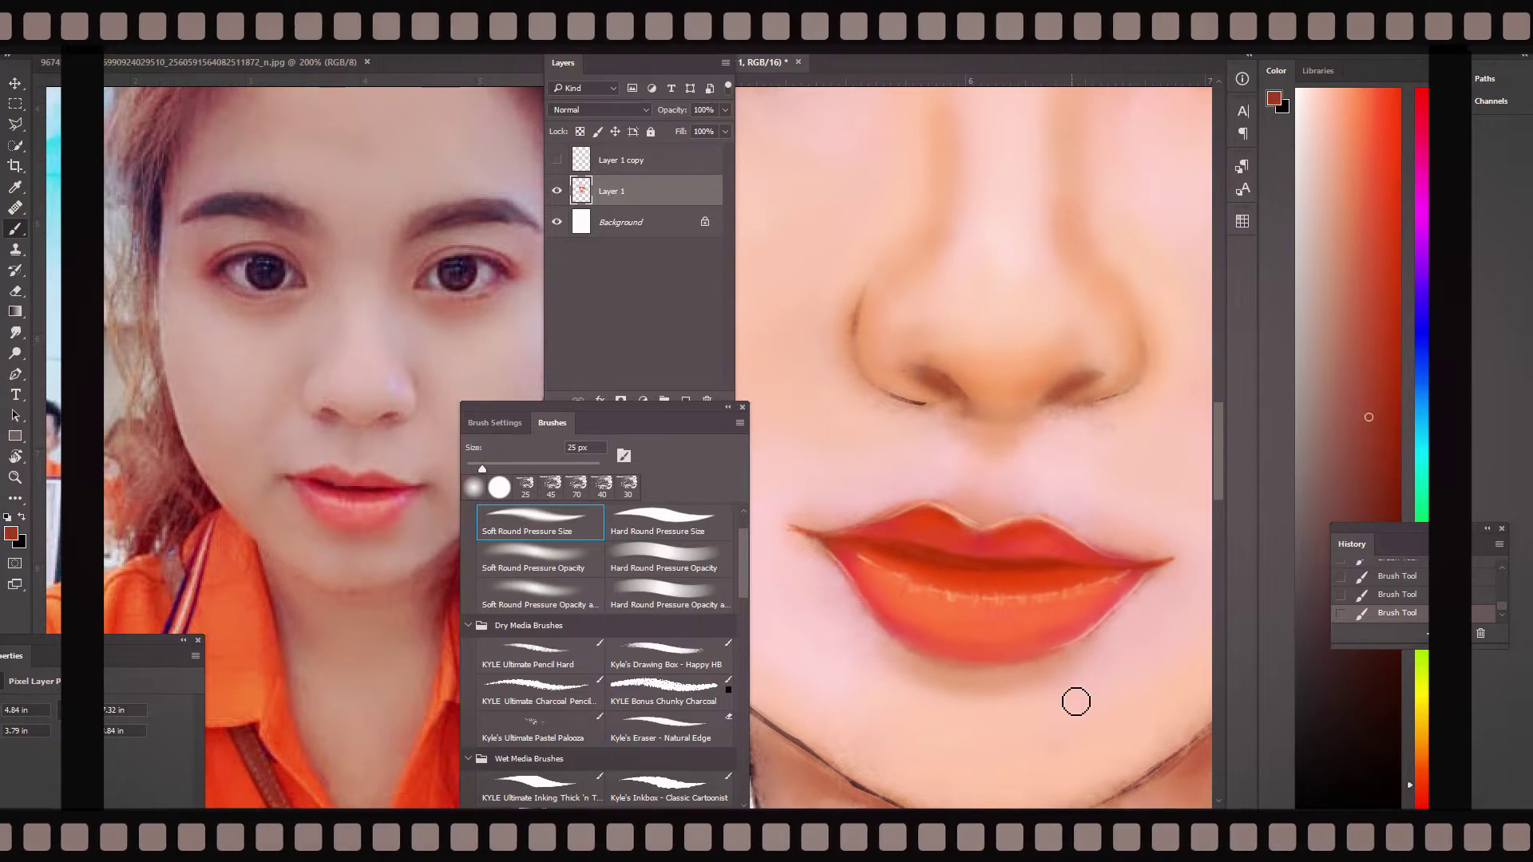
{"action": "key", "text": "ctrl+minus"}
{"action": "scroll", "coordinate": [1129, 582], "scroll_direction": "up", "scroll_amount": 1}
- Darken the left and right nostrils with a small red brush
{"action": "left_click", "coordinate": [1171, 318], "text": "alt"}
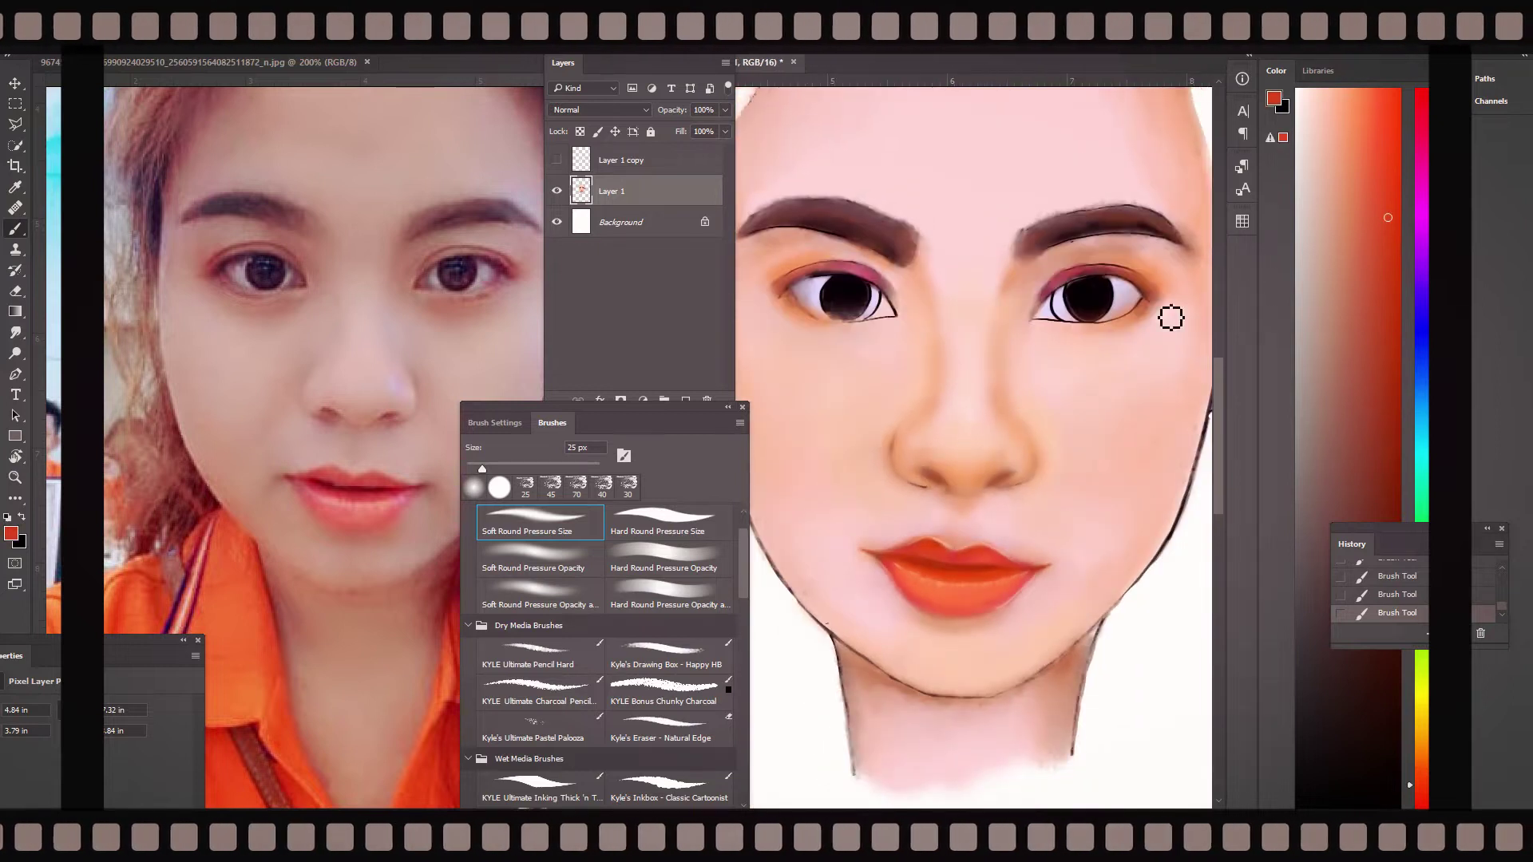
{"action": "scroll", "coordinate": [922, 477], "scroll_direction": "up", "scroll_amount": 2}
{"action": "key", "text": "bracketleft"}
{"action": "key", "text": "bracketleft"}
{"action": "key", "text": "bracketleft"}
{"action": "left_click_drag", "start_coordinate": [911, 492], "coordinate": [958, 515]}
{"action": "left_click_drag", "start_coordinate": [1111, 514], "coordinate": [1051, 540]}
- Lighten the skin between the nostrils with peach and paint a white highlight on the nose tip
{"action": "key", "text": "bracketright"}
{"action": "key", "text": "bracketright"}
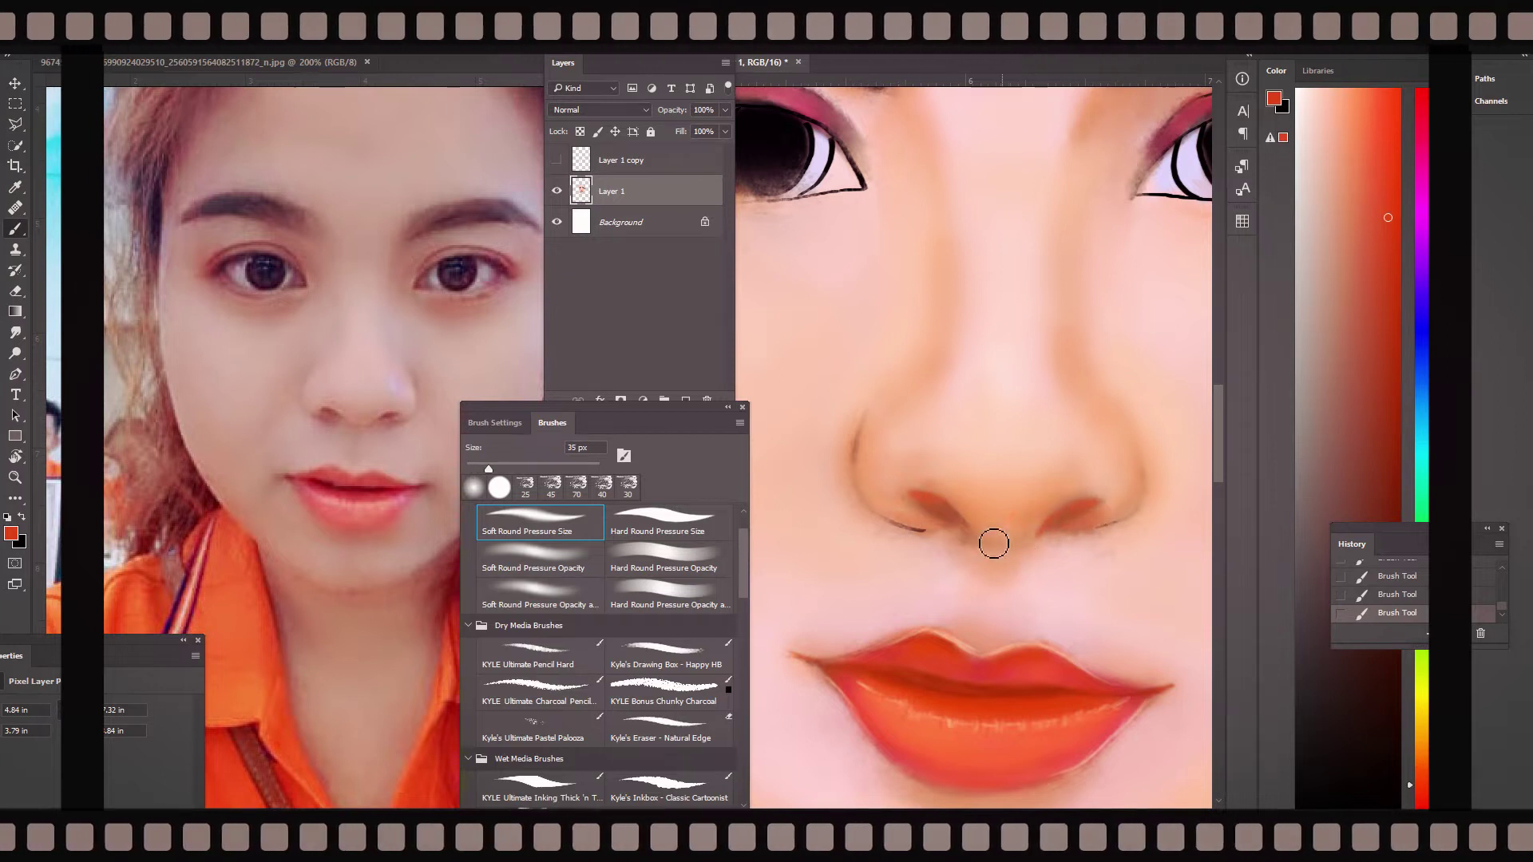
{"action": "left_click", "coordinate": [1029, 520], "text": "alt"}
{"action": "left_click_drag", "start_coordinate": [1030, 520], "coordinate": [963, 516]}
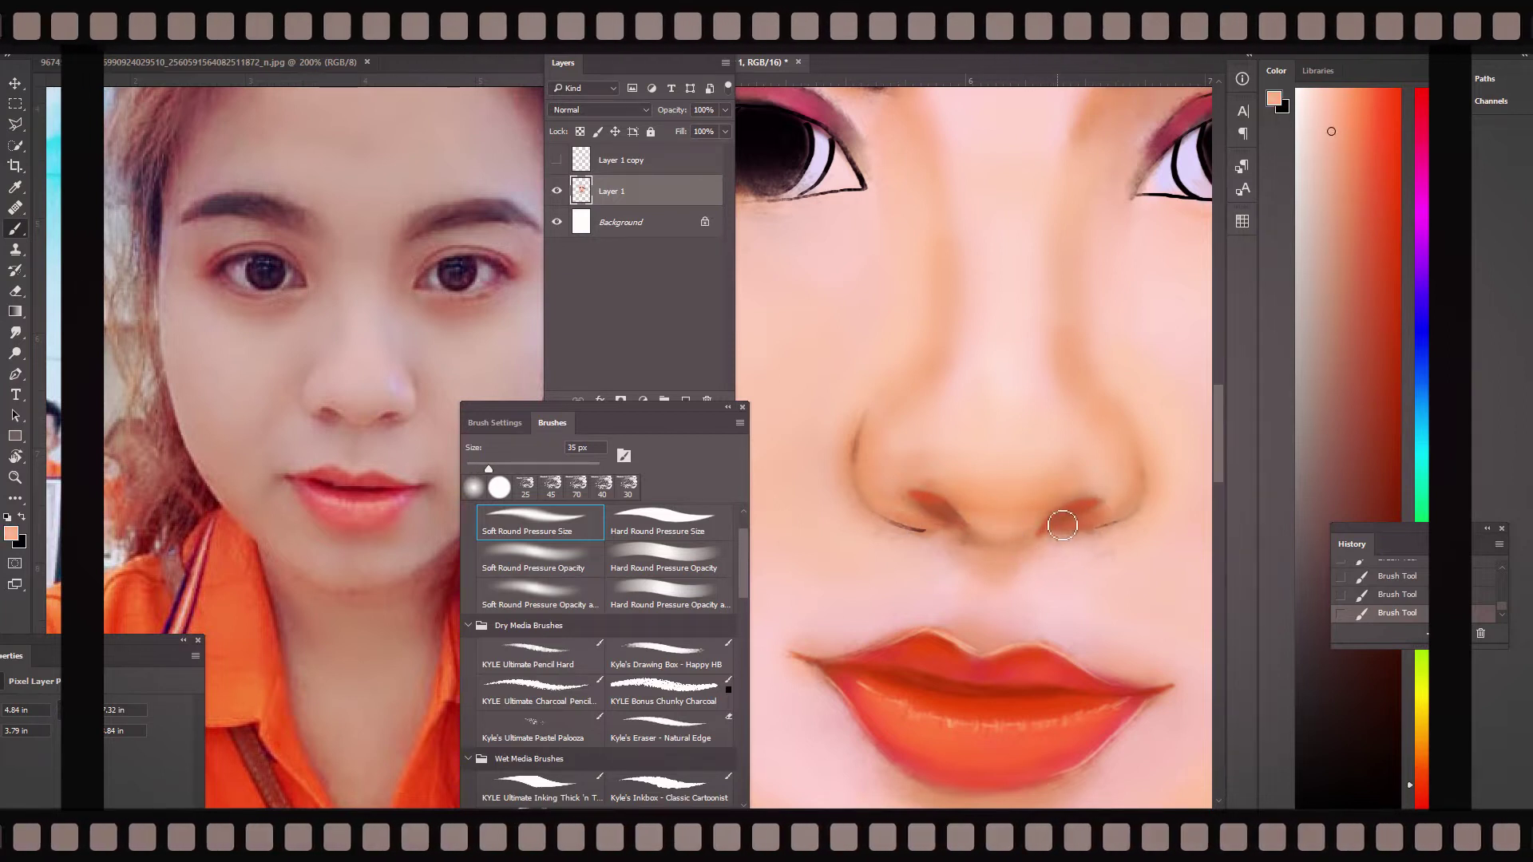
{"action": "key", "text": "d"}
{"action": "key", "text": "x"}
{"action": "left_click_drag", "start_coordinate": [1071, 426], "coordinate": [1085, 466]}
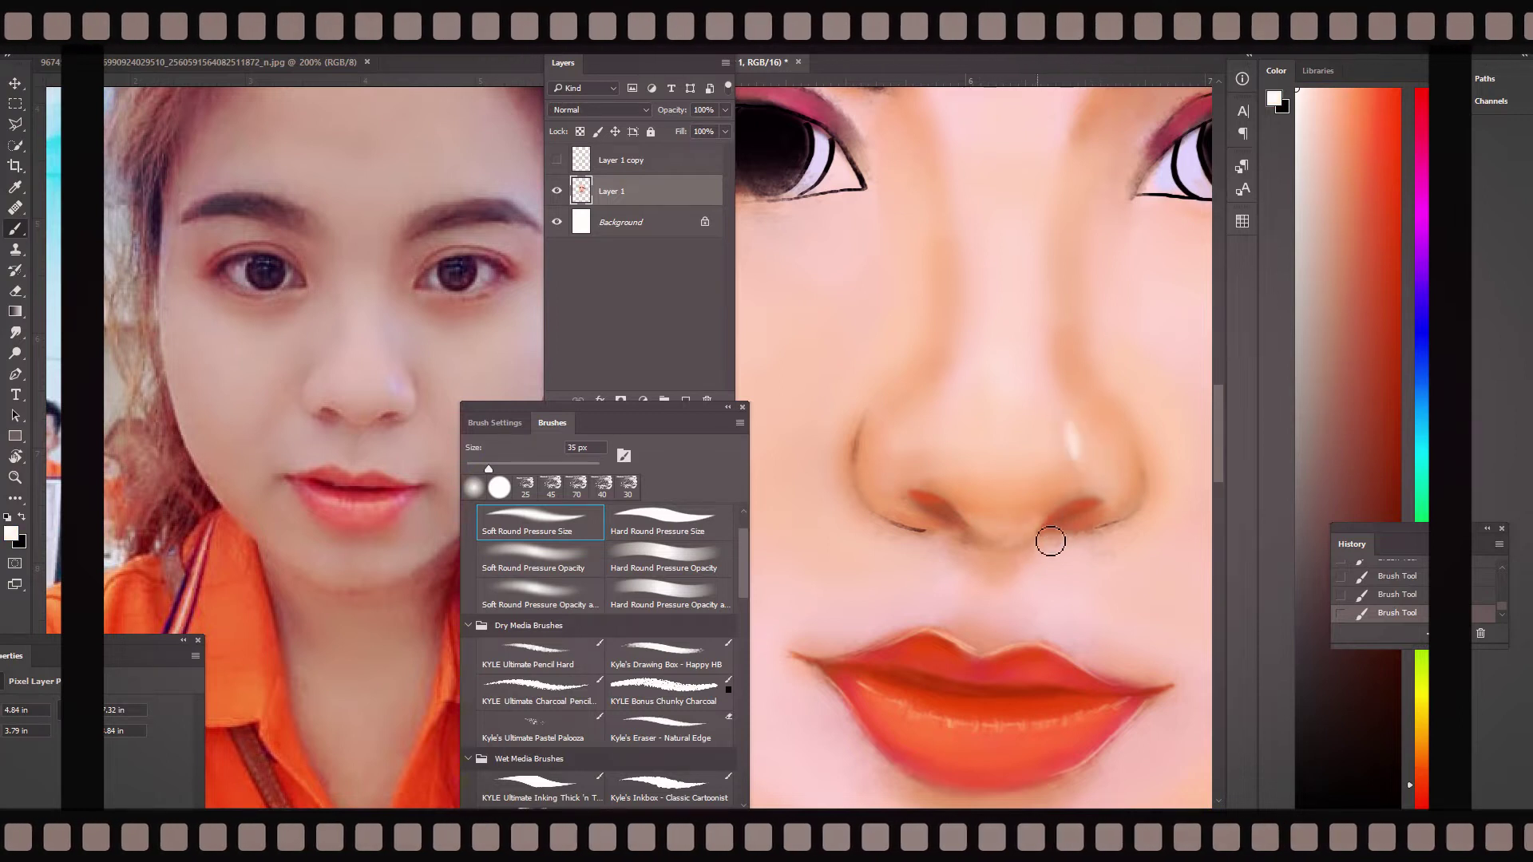
- Deepen the right nostril's shading and outline its edge in sampled dark red
{"action": "left_click", "coordinate": [942, 505], "text": "alt"}
{"action": "key", "text": "bracketleft"}
{"action": "key", "text": "bracketleft"}
{"action": "key", "text": "bracketleft"}
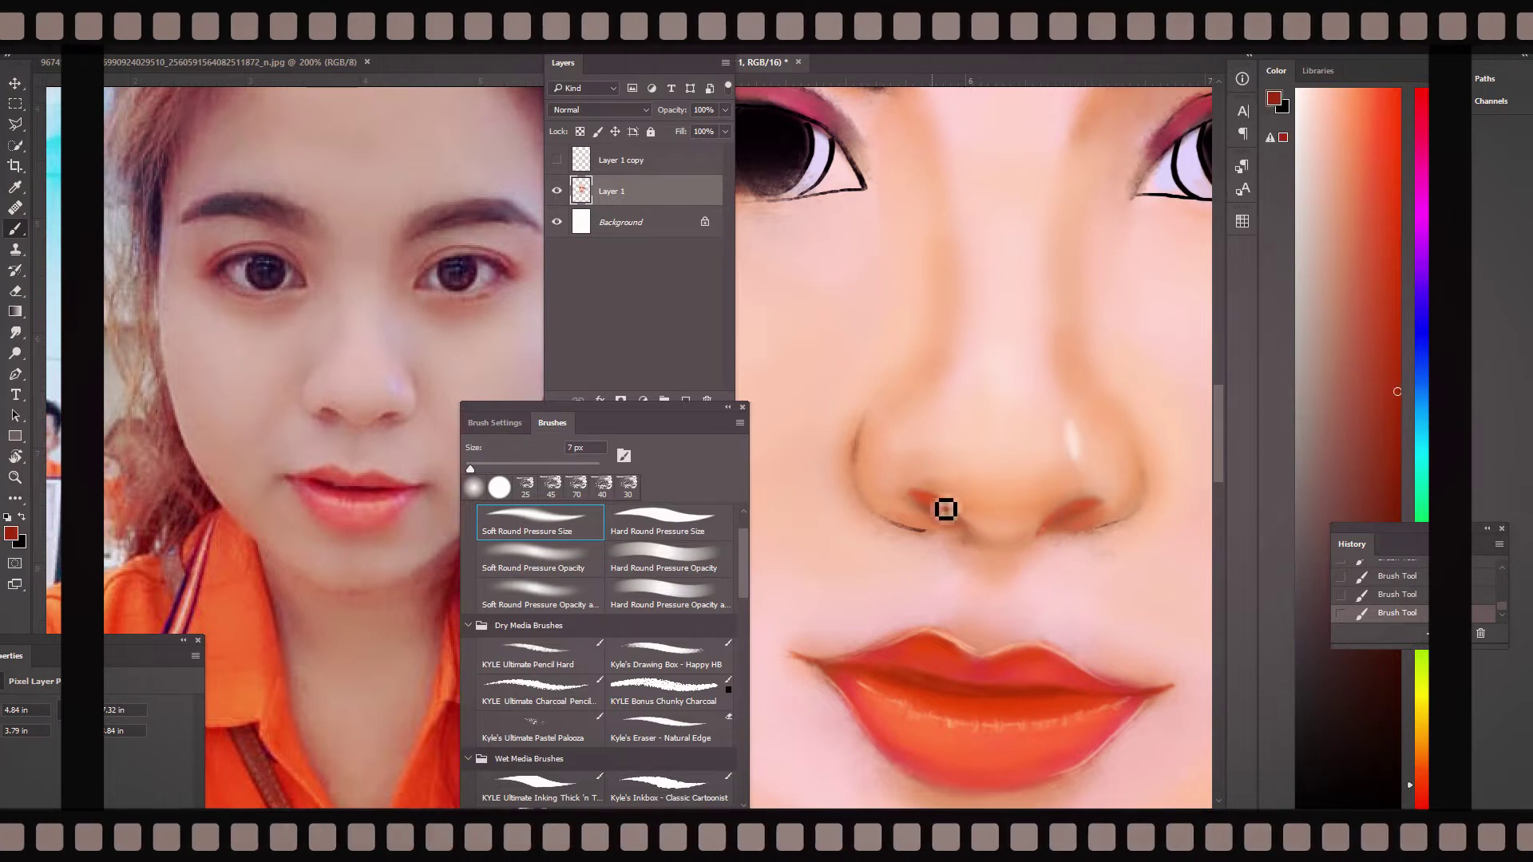
{"action": "mouse_move", "coordinate": [1099, 524]}
{"action": "left_mouse_down"}
{"action": "mouse_move", "coordinate": [1089, 513]}
{"action": "mouse_move", "coordinate": [1123, 521]}
{"action": "left_mouse_up"}
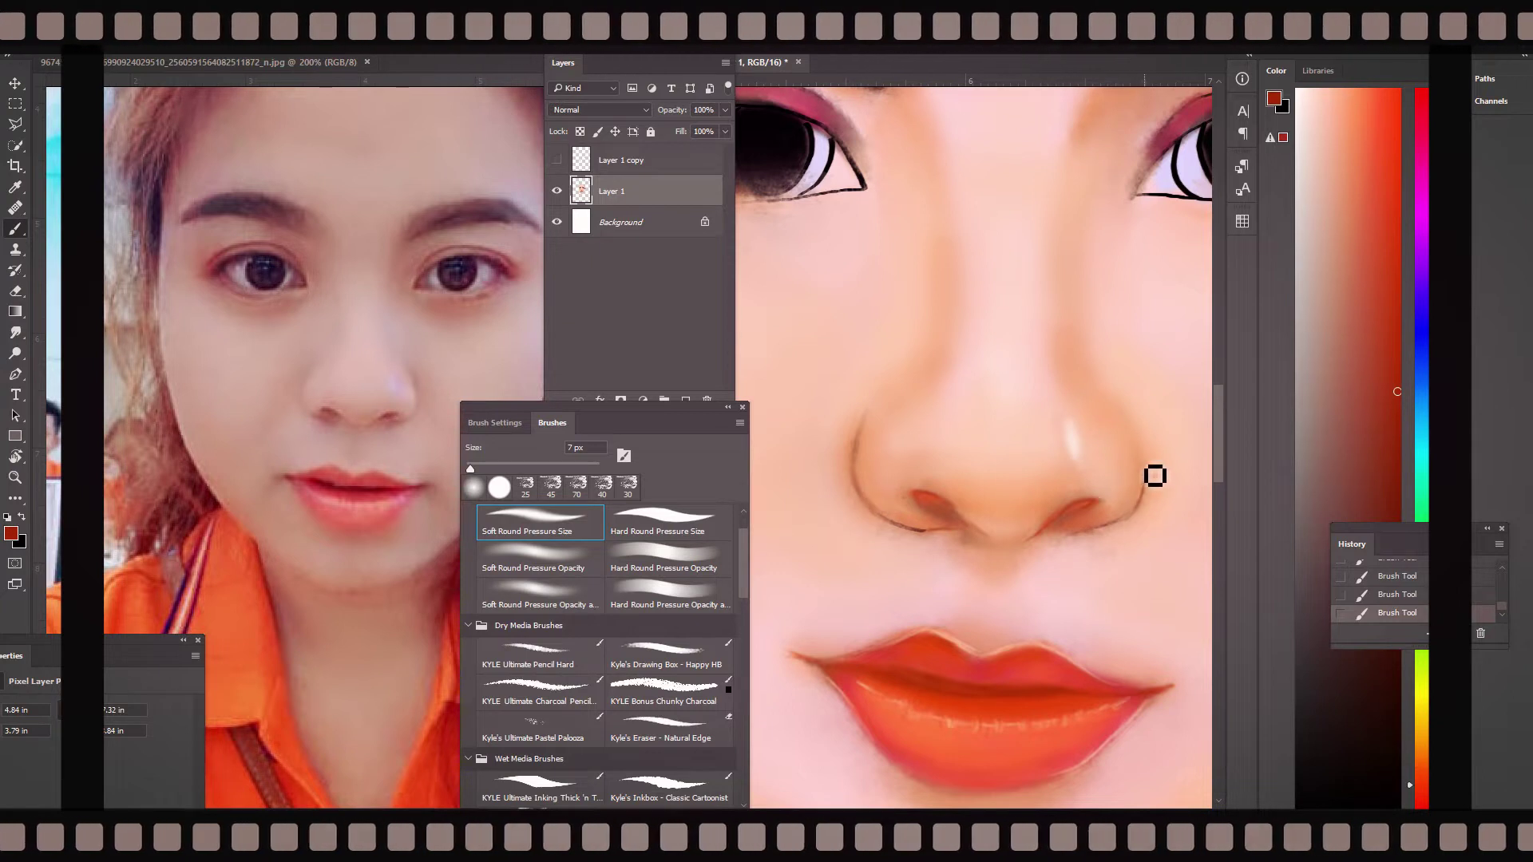
{"action": "left_click_drag", "start_coordinate": [1125, 418], "coordinate": [1148, 515]}
- Smooth the nose tip and add a faint light stroke along the nose using sampled skin tones
{"action": "left_click", "coordinate": [1350, 196]}
{"action": "left_click", "coordinate": [1346, 116]}
{"action": "key", "text": "bracketright"}
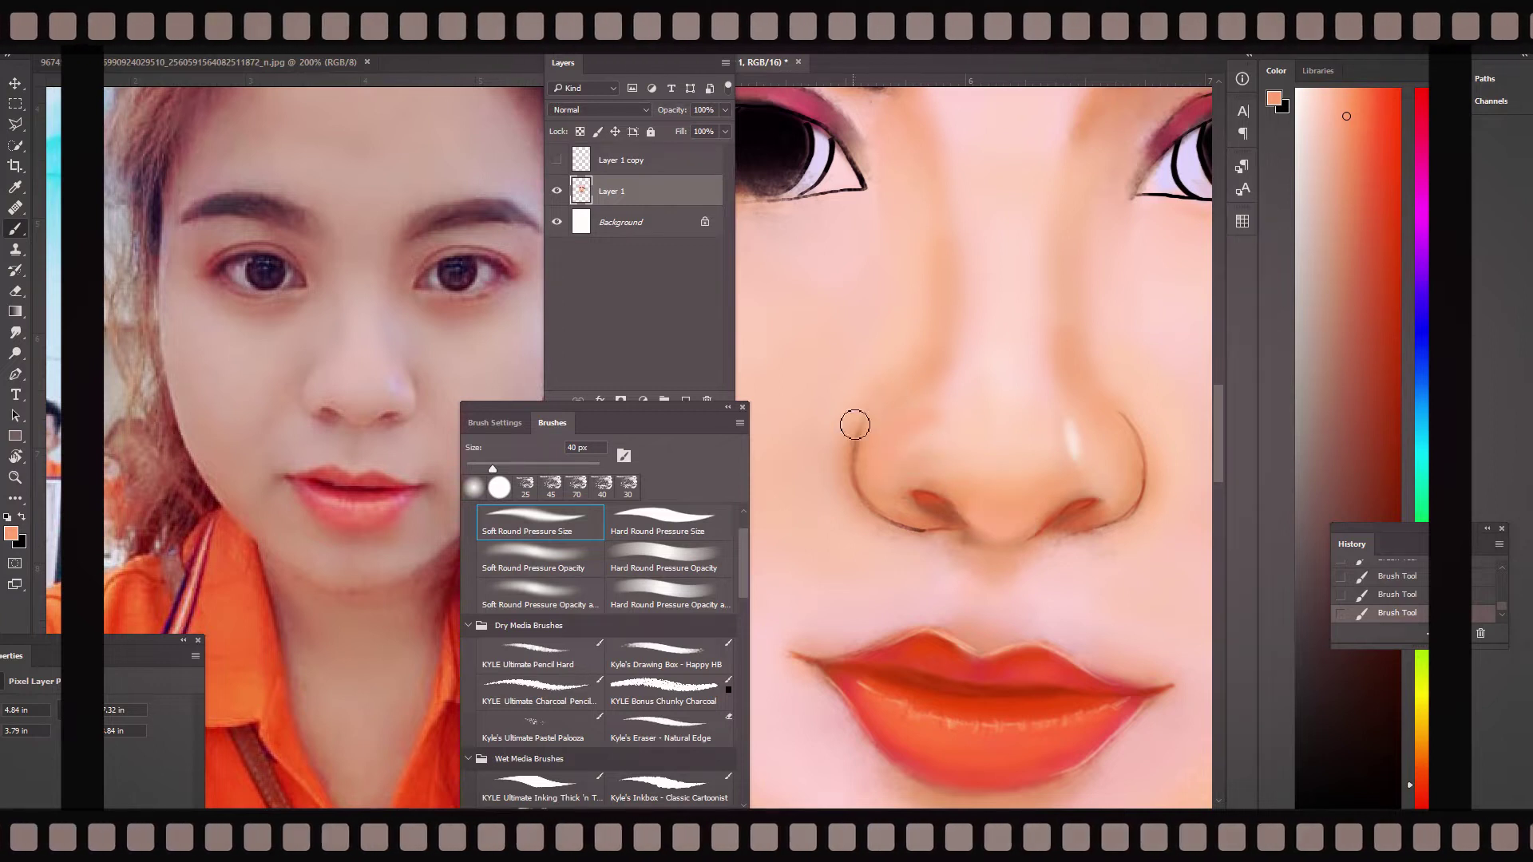
{"action": "left_click", "coordinate": [959, 397], "text": "alt"}
{"action": "mouse_move", "coordinate": [1043, 491]}
{"action": "left_mouse_down"}
{"action": "mouse_move", "coordinate": [1020, 496]}
{"action": "mouse_move", "coordinate": [1044, 496]}
{"action": "left_mouse_up"}
{"action": "left_click", "coordinate": [1030, 510], "text": "alt"}
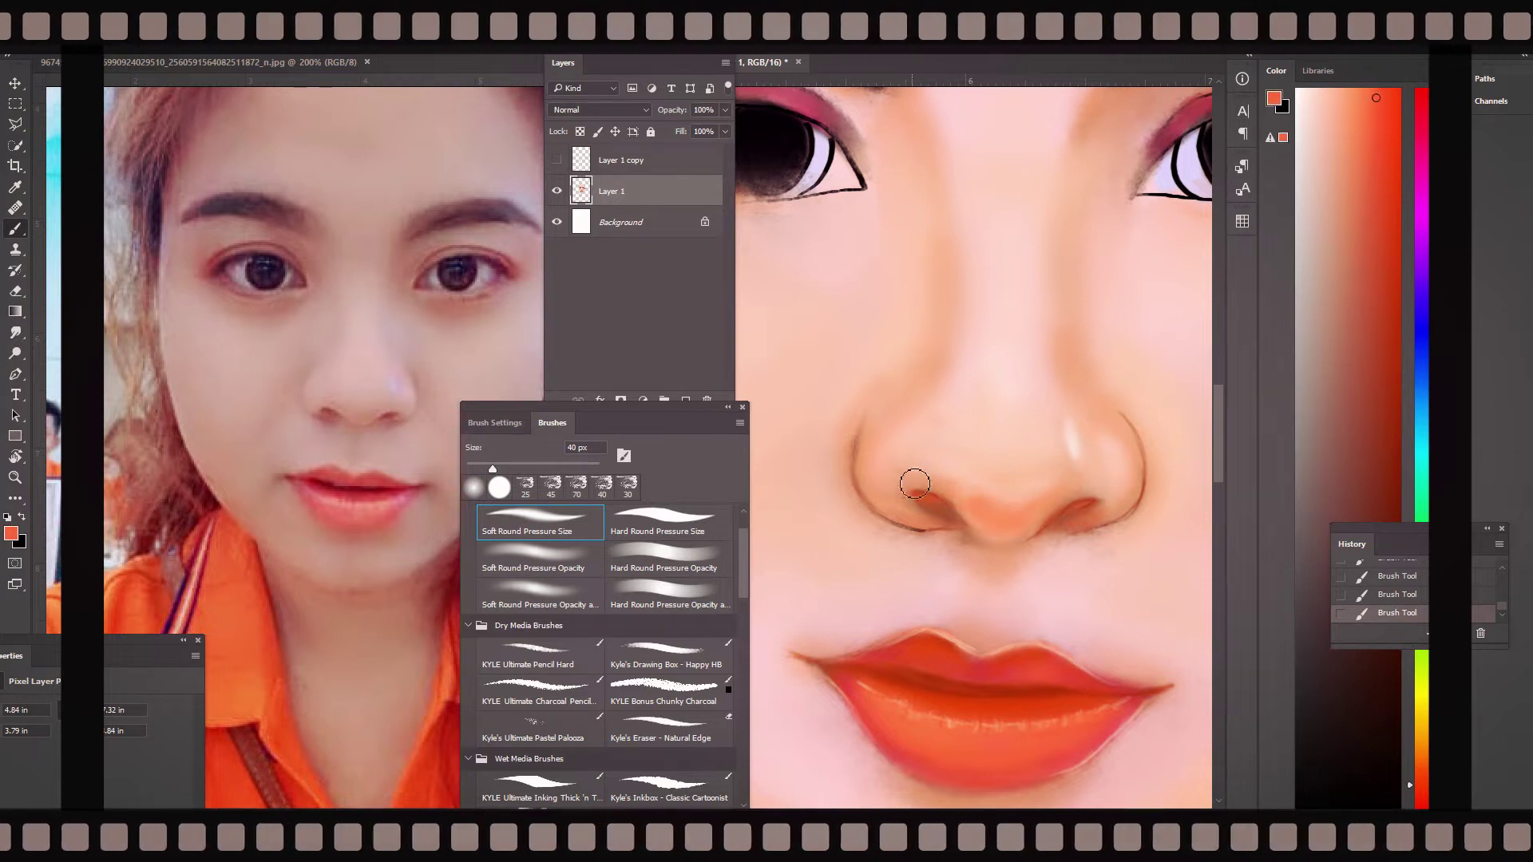
{"action": "left_click", "coordinate": [912, 412], "text": "alt"}
{"action": "left_click_drag", "start_coordinate": [897, 489], "coordinate": [967, 378]}
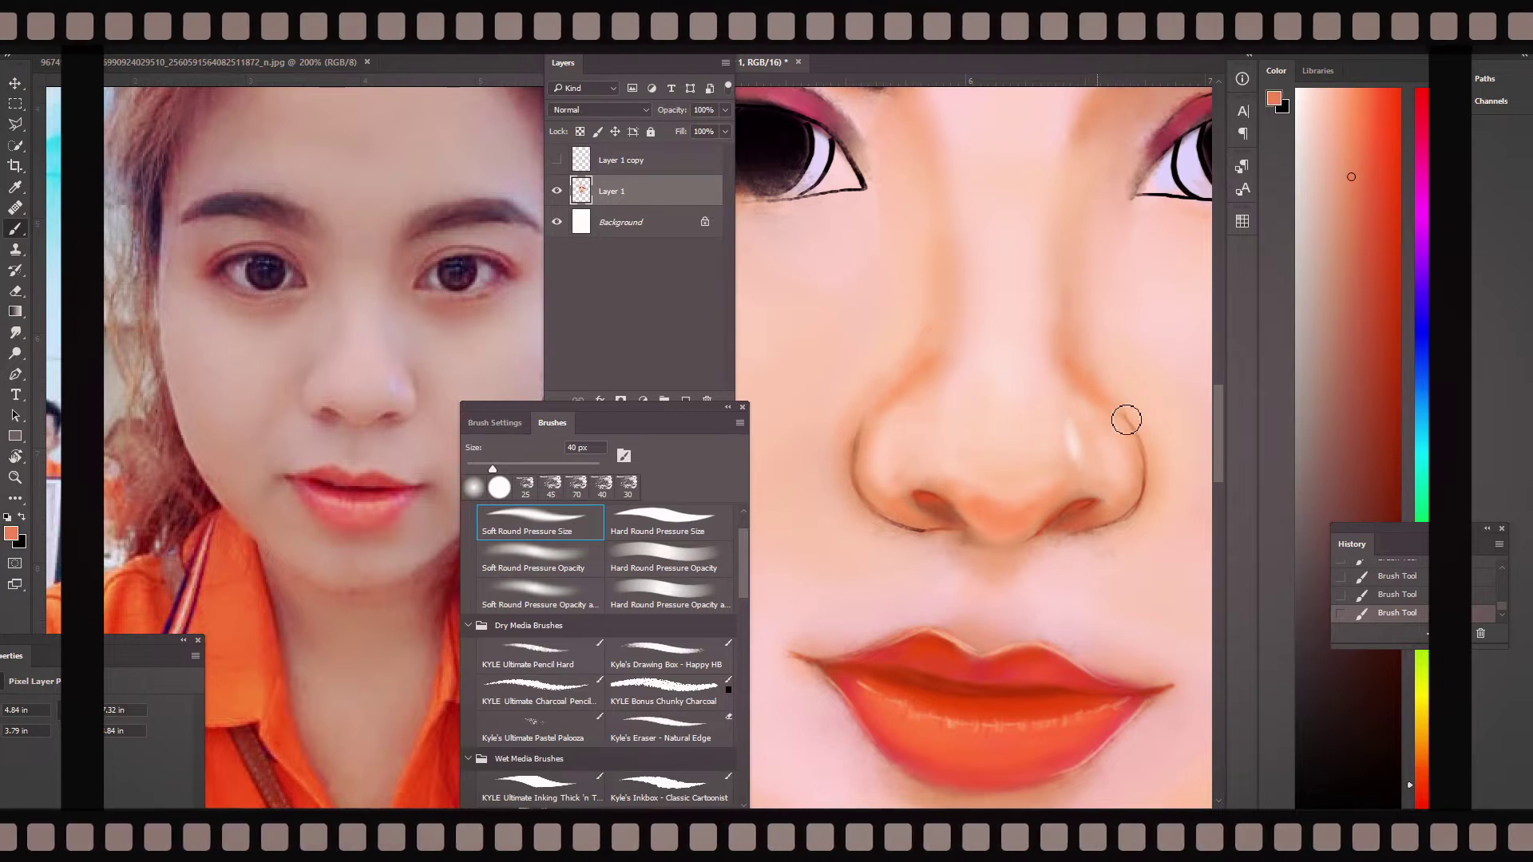
- Paint faint white philtrum lines above the upper lip, then pick peach and red tones
{"action": "left_click", "coordinate": [1329, 91]}
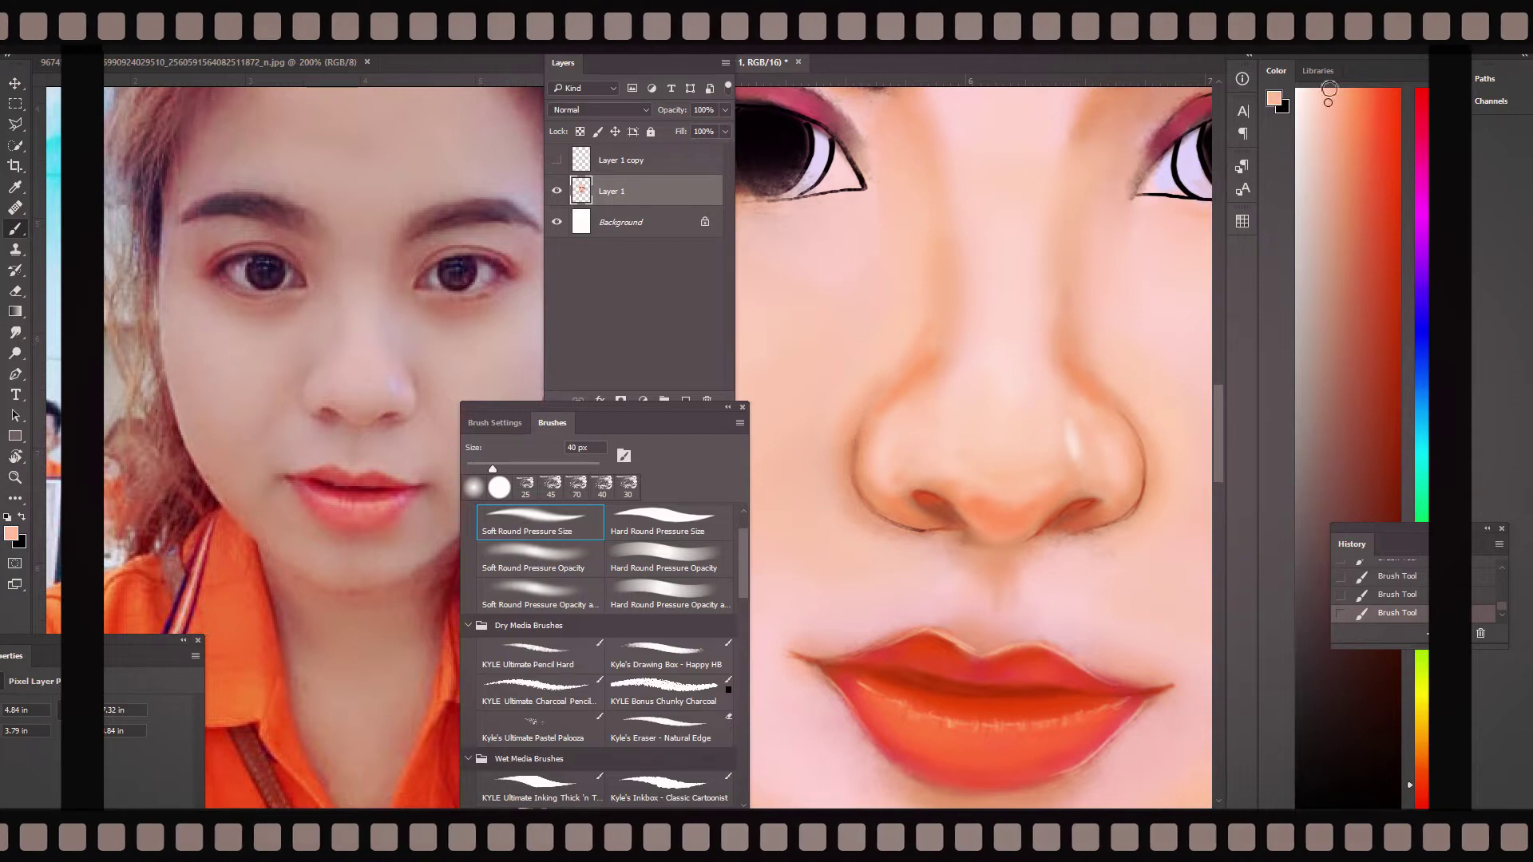
{"action": "left_click", "coordinate": [1298, 91]}
{"action": "key", "text": "bracketleft"}
{"action": "key", "text": "bracketleft"}
{"action": "key", "text": "bracketleft"}
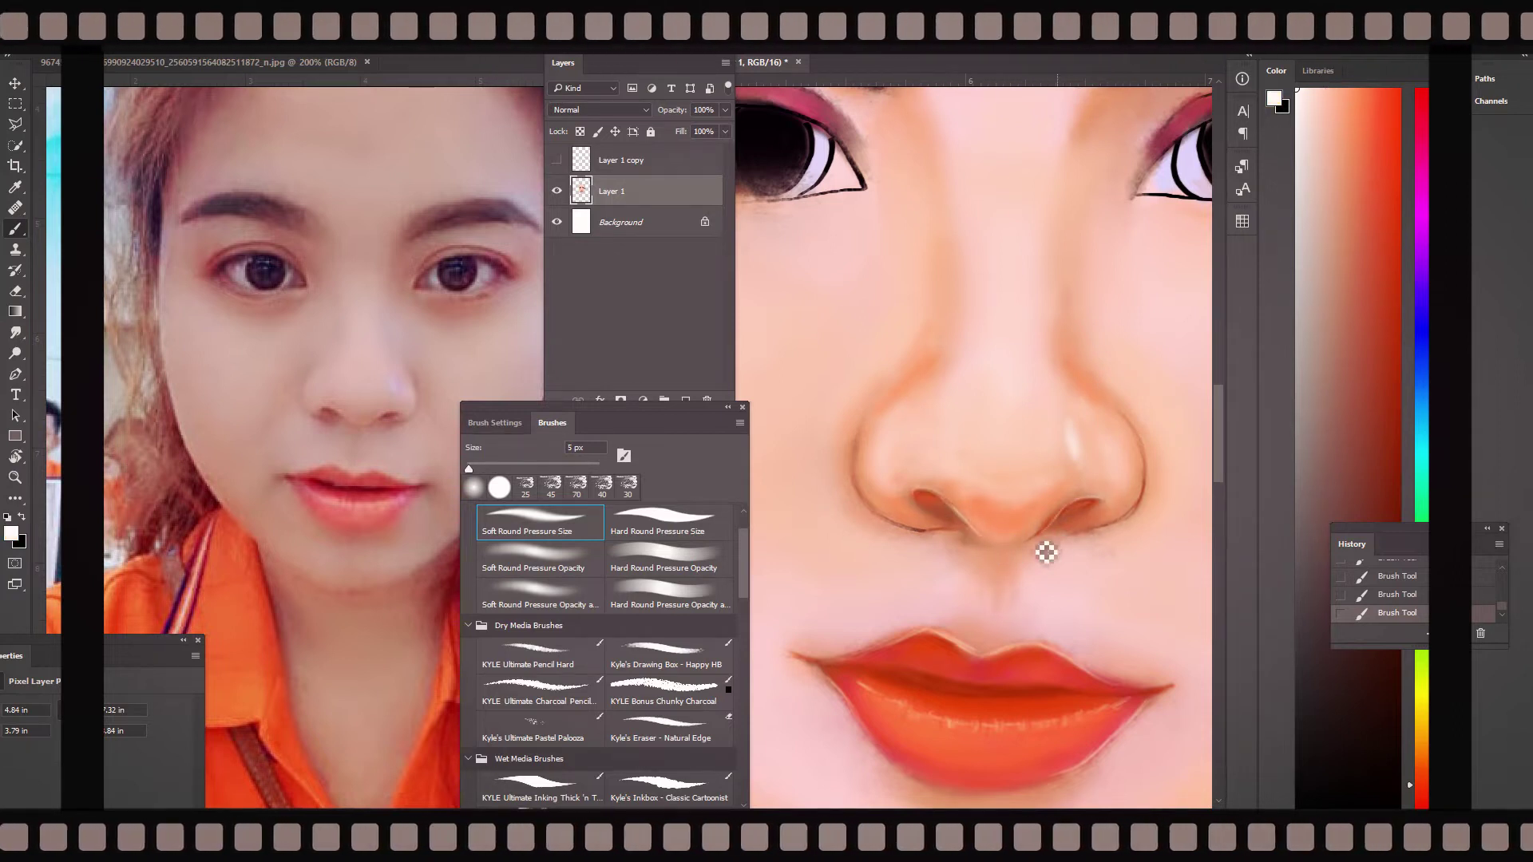
{"action": "mouse_move", "coordinate": [984, 563]}
{"action": "left_mouse_down"}
{"action": "mouse_move", "coordinate": [980, 611]}
{"action": "mouse_move", "coordinate": [1013, 607]}
{"action": "left_mouse_up"}
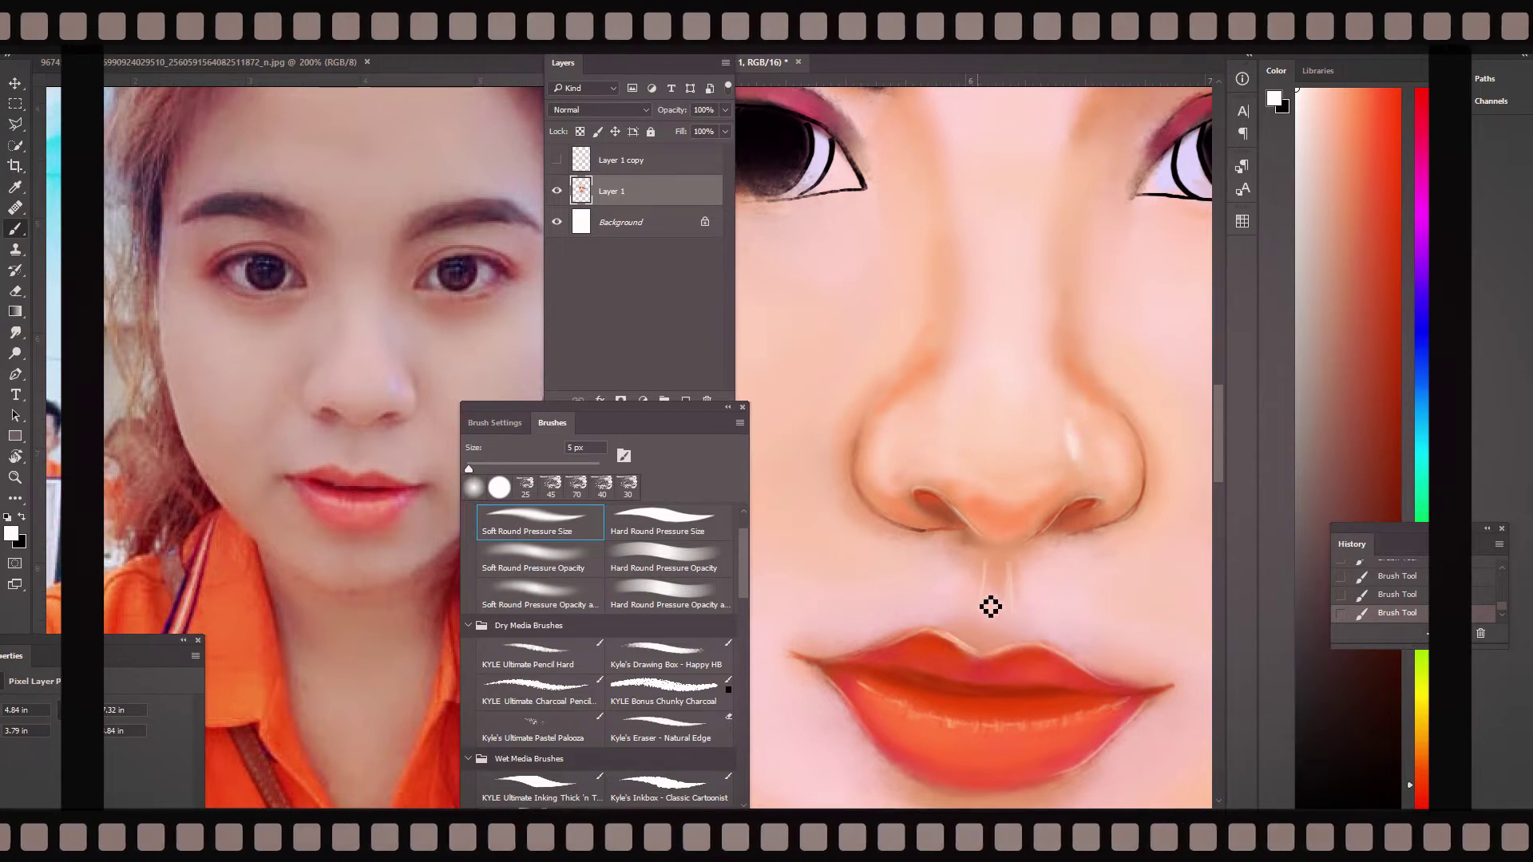
{"action": "left_click", "coordinate": [1021, 595], "text": "alt"}
{"action": "key", "text": "bracketright"}
{"action": "key", "text": "bracketright"}
{"action": "key", "text": "bracketright"}
{"action": "left_click", "coordinate": [1108, 527], "text": "alt"}
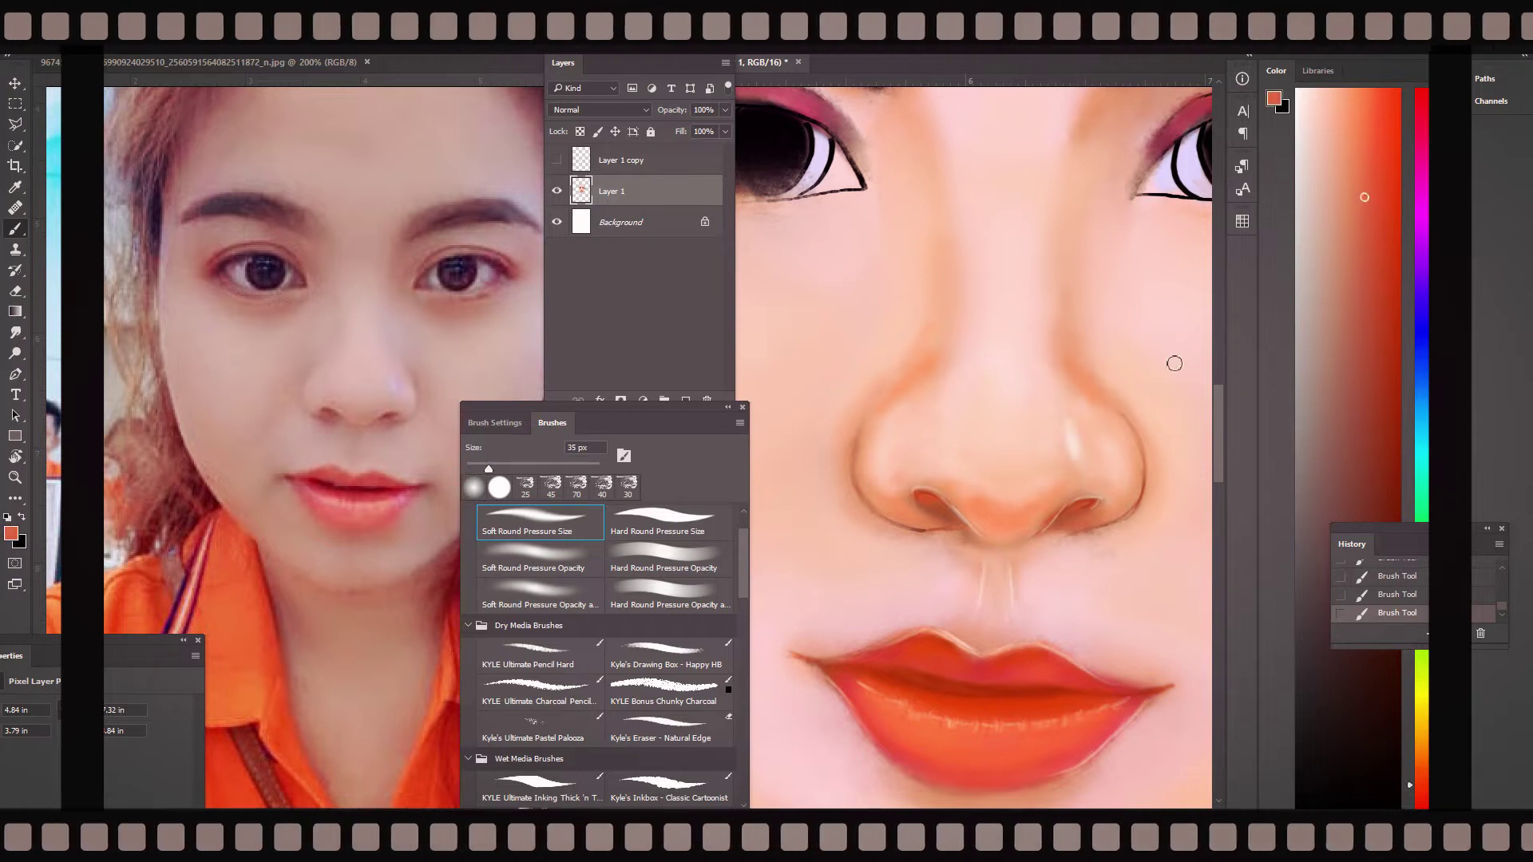
{"action": "left_click", "coordinate": [1131, 539], "text": "alt"}
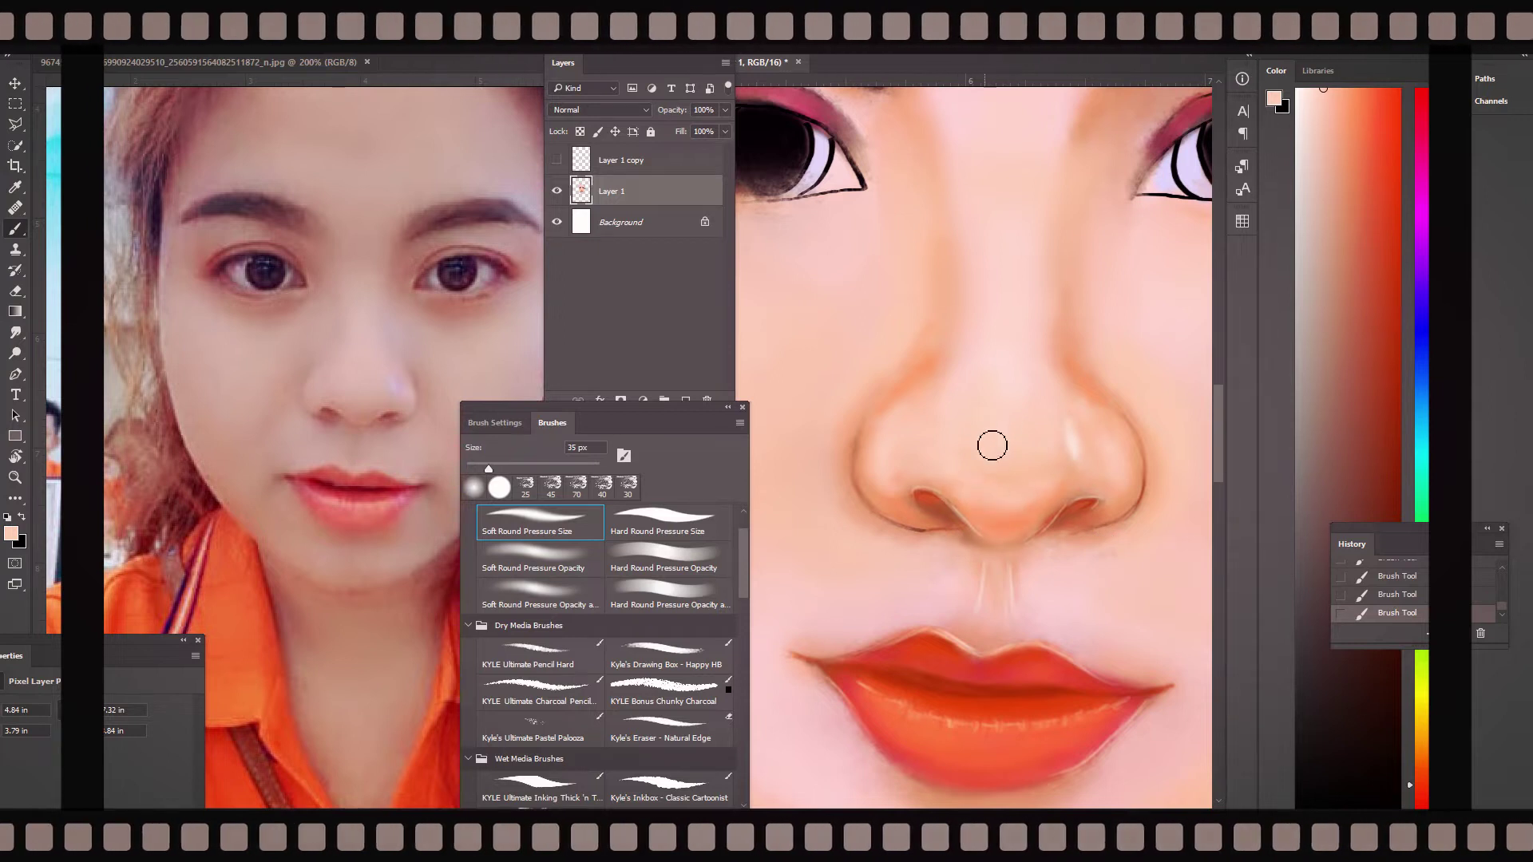
{"action": "left_click", "coordinate": [996, 520], "text": "alt"}
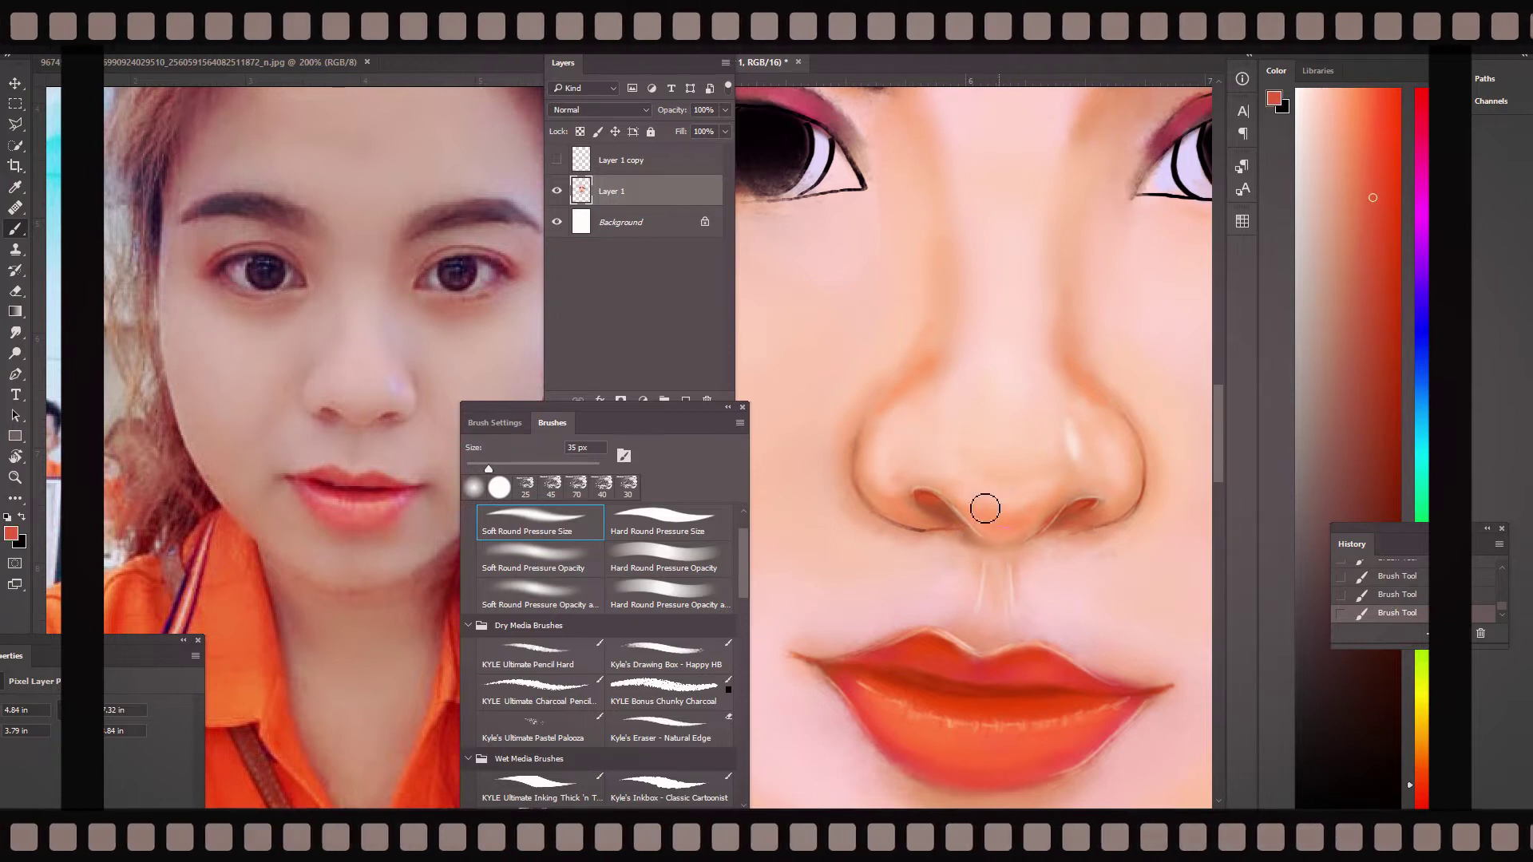
- Soften the orange shading beside the nose with a large brush in light peach
{"action": "scroll", "coordinate": [1103, 410], "scroll_direction": "down", "scroll_amount": 3}
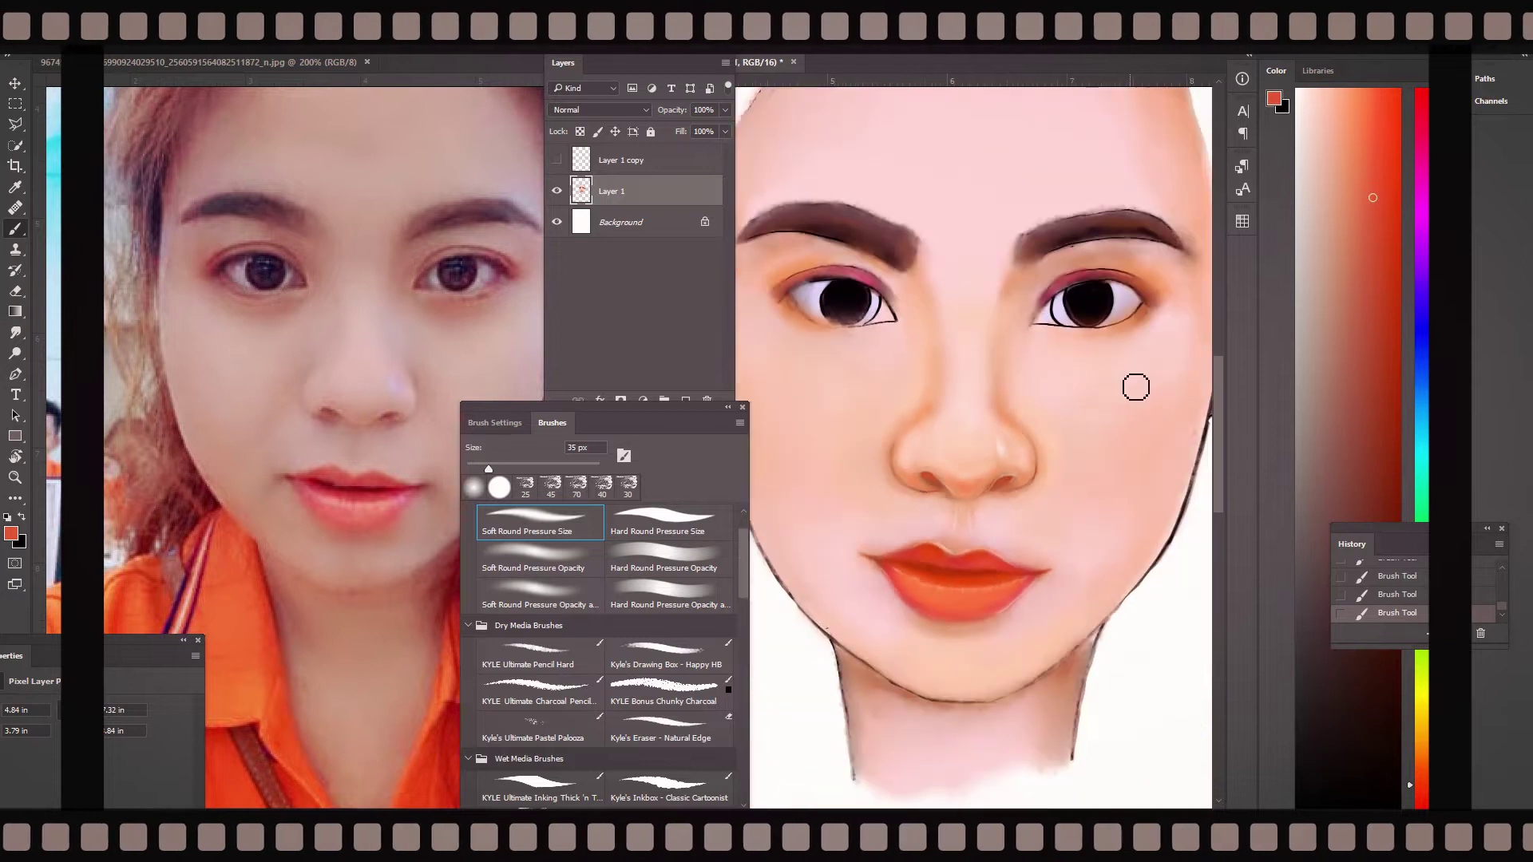
{"action": "scroll", "coordinate": [1133, 383], "scroll_direction": "down", "scroll_amount": 2}
{"action": "left_click", "coordinate": [974, 435], "text": "alt"}
{"action": "key", "text": "bracketright"}
{"action": "key", "text": "bracketright"}
{"action": "key", "text": "bracketright"}
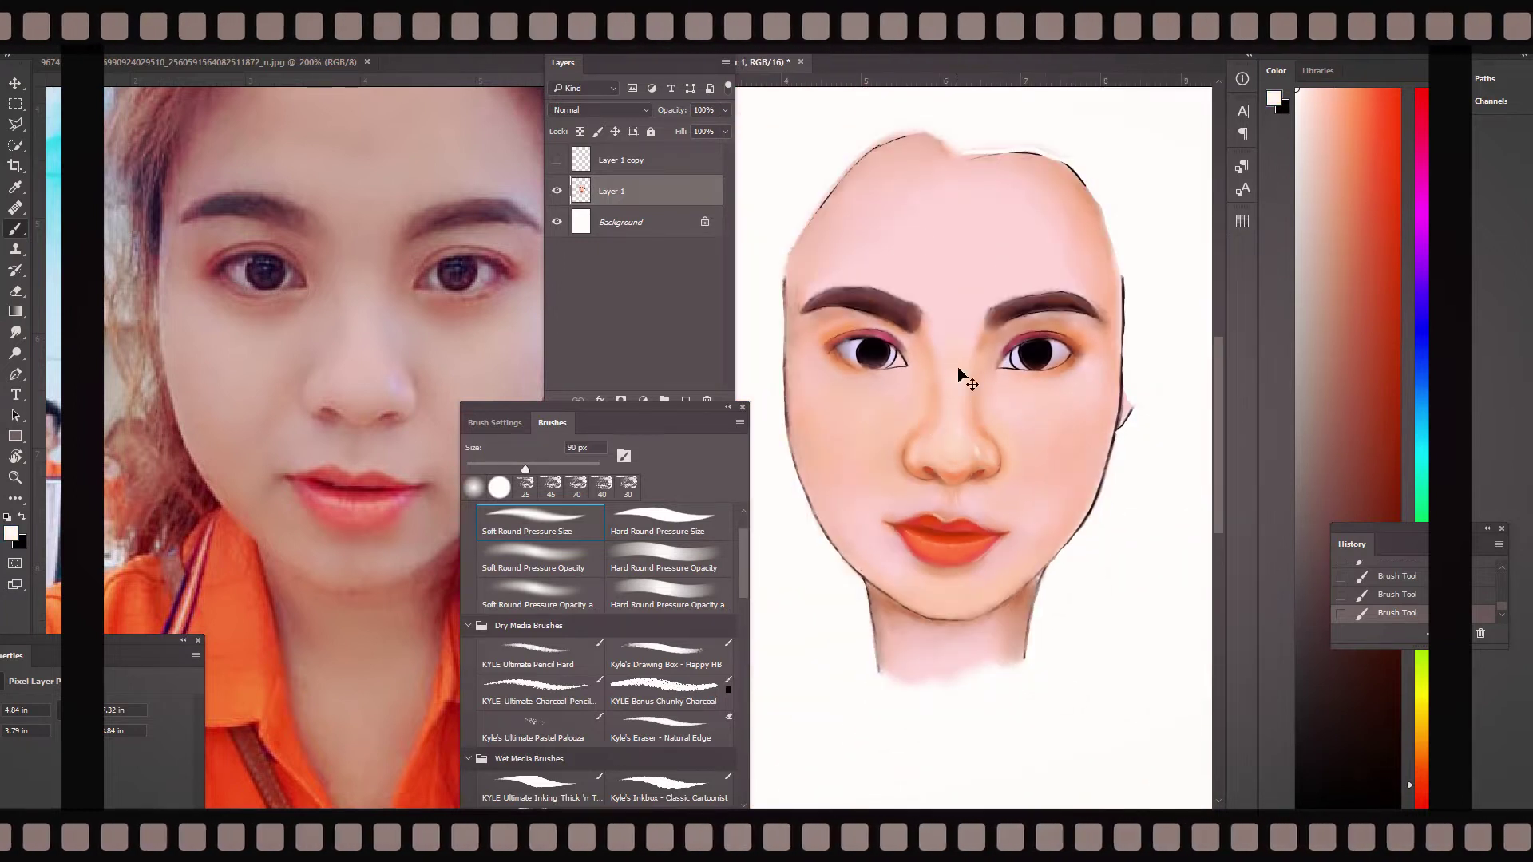
{"action": "scroll", "coordinate": [969, 426], "scroll_direction": "up", "scroll_amount": 2}
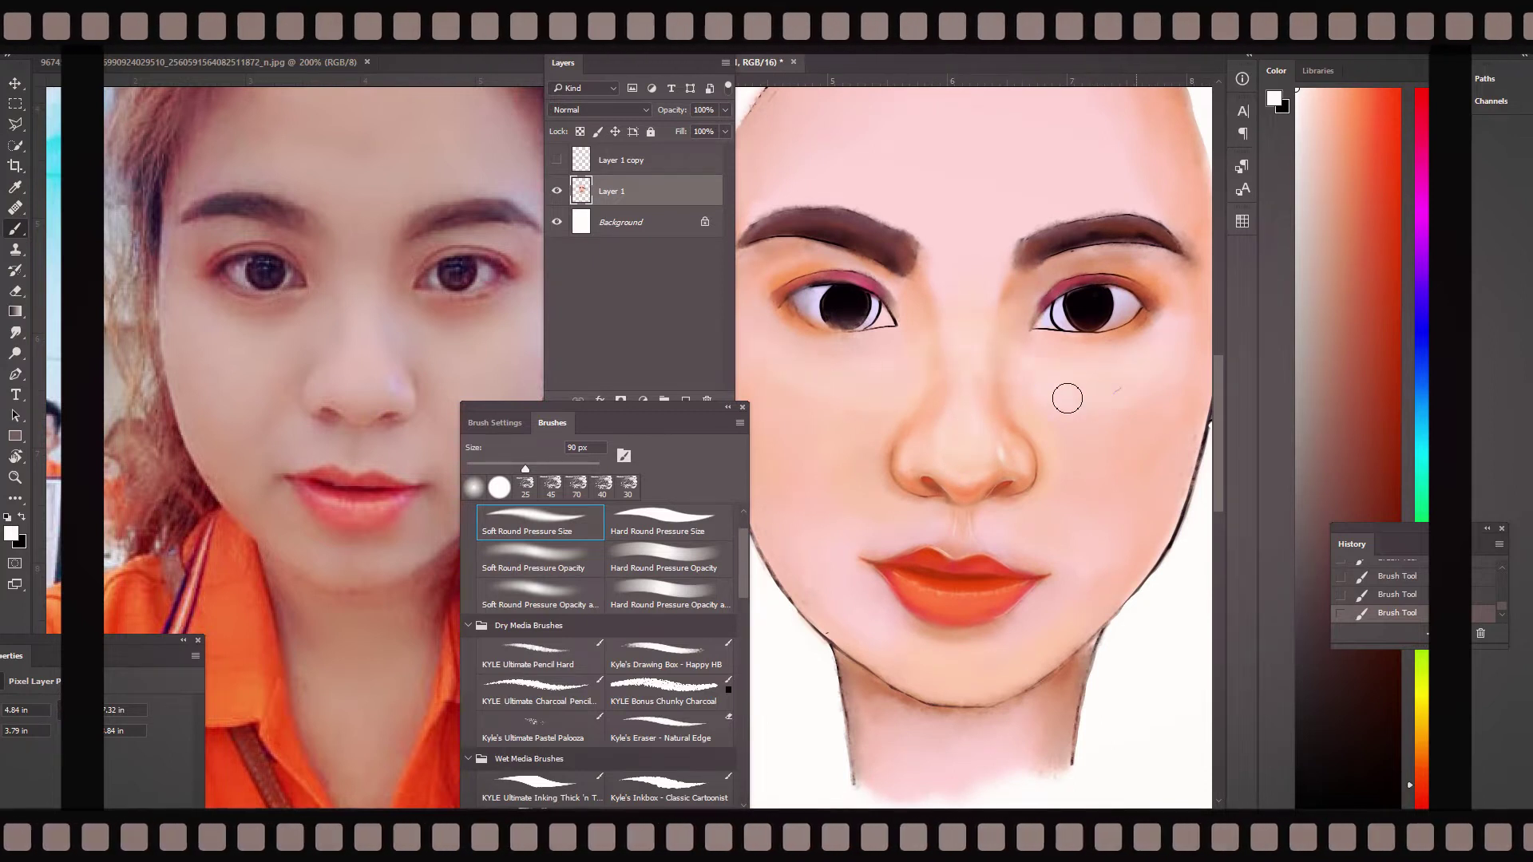
{"action": "left_click_drag", "start_coordinate": [1017, 464], "coordinate": [916, 418]}
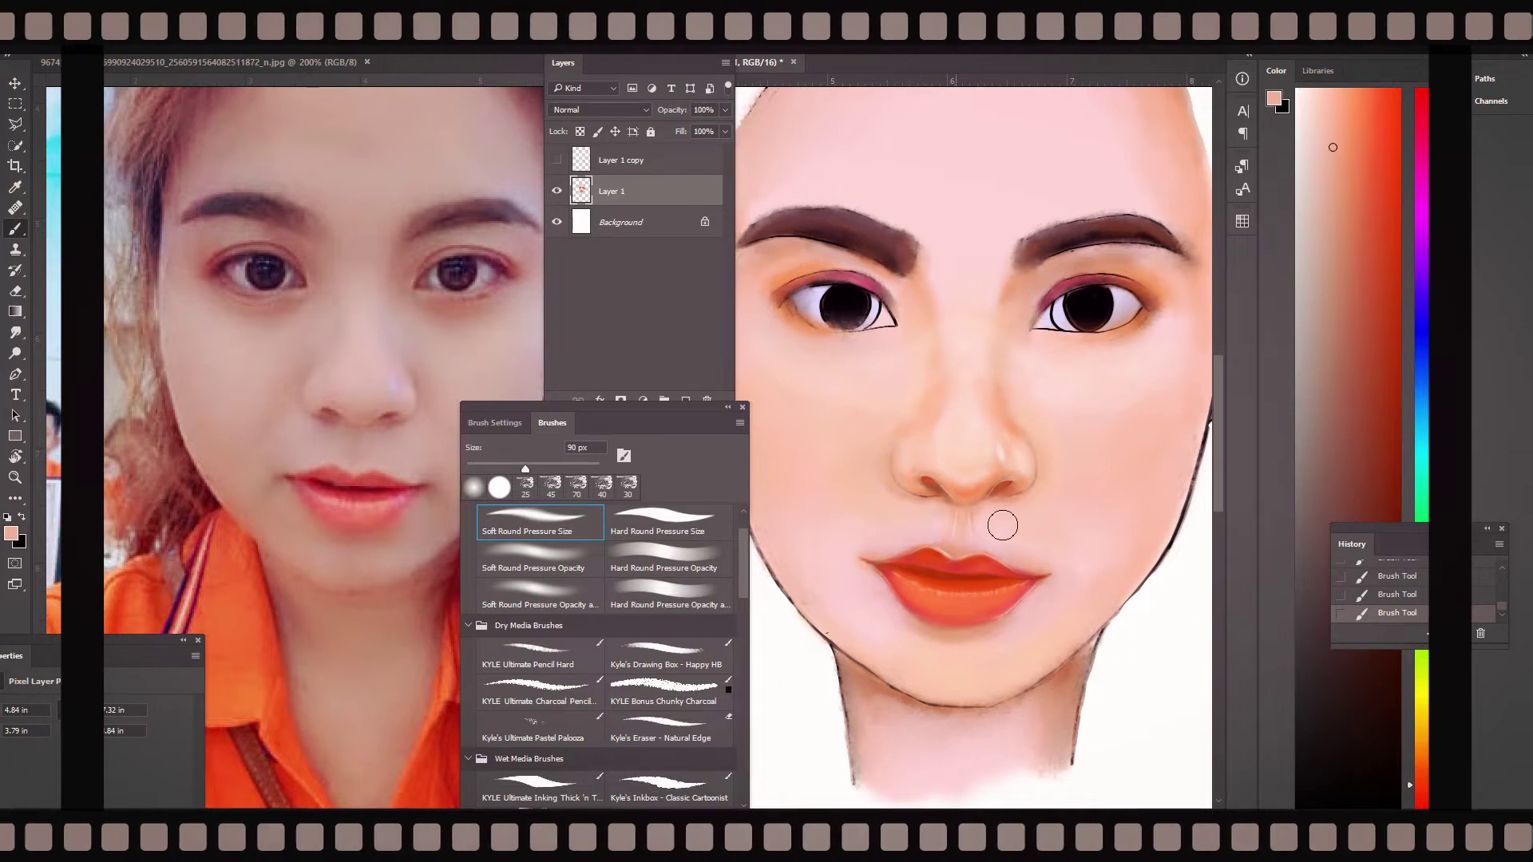
- Blend the cheeks with a greatly enlarged brush in sampled red and peach tones, then zoom in
{"action": "scroll", "coordinate": [1086, 404], "scroll_direction": "down", "scroll_amount": 2}
{"action": "left_click", "coordinate": [1112, 359], "text": "alt"}
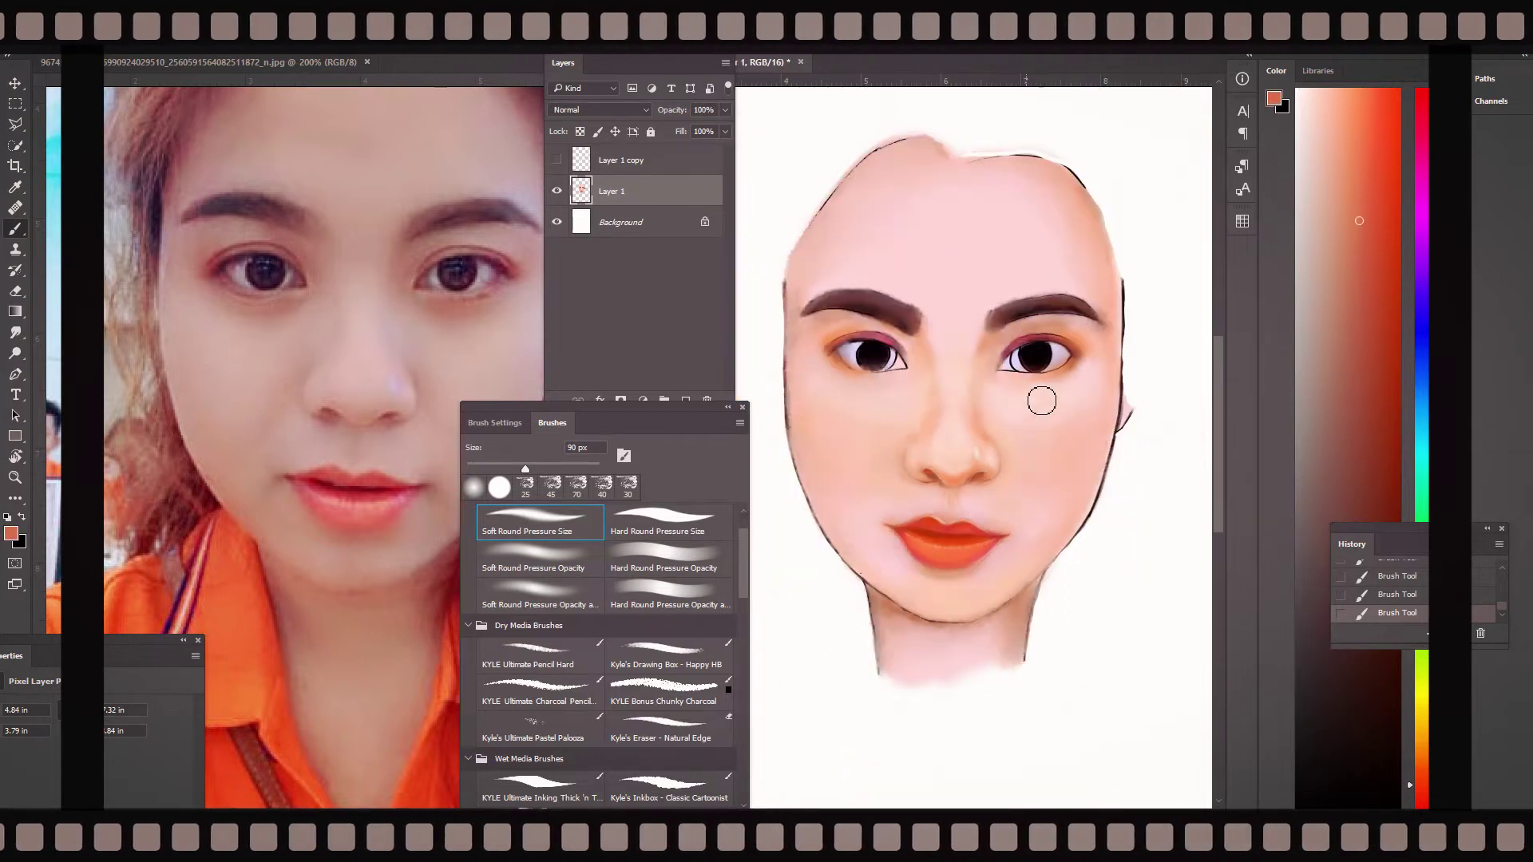
{"action": "key", "text": "bracketright"}
{"action": "key", "text": "bracketright"}
{"action": "key", "text": "bracketright"}
{"action": "left_click", "coordinate": [1087, 444], "text": "alt"}
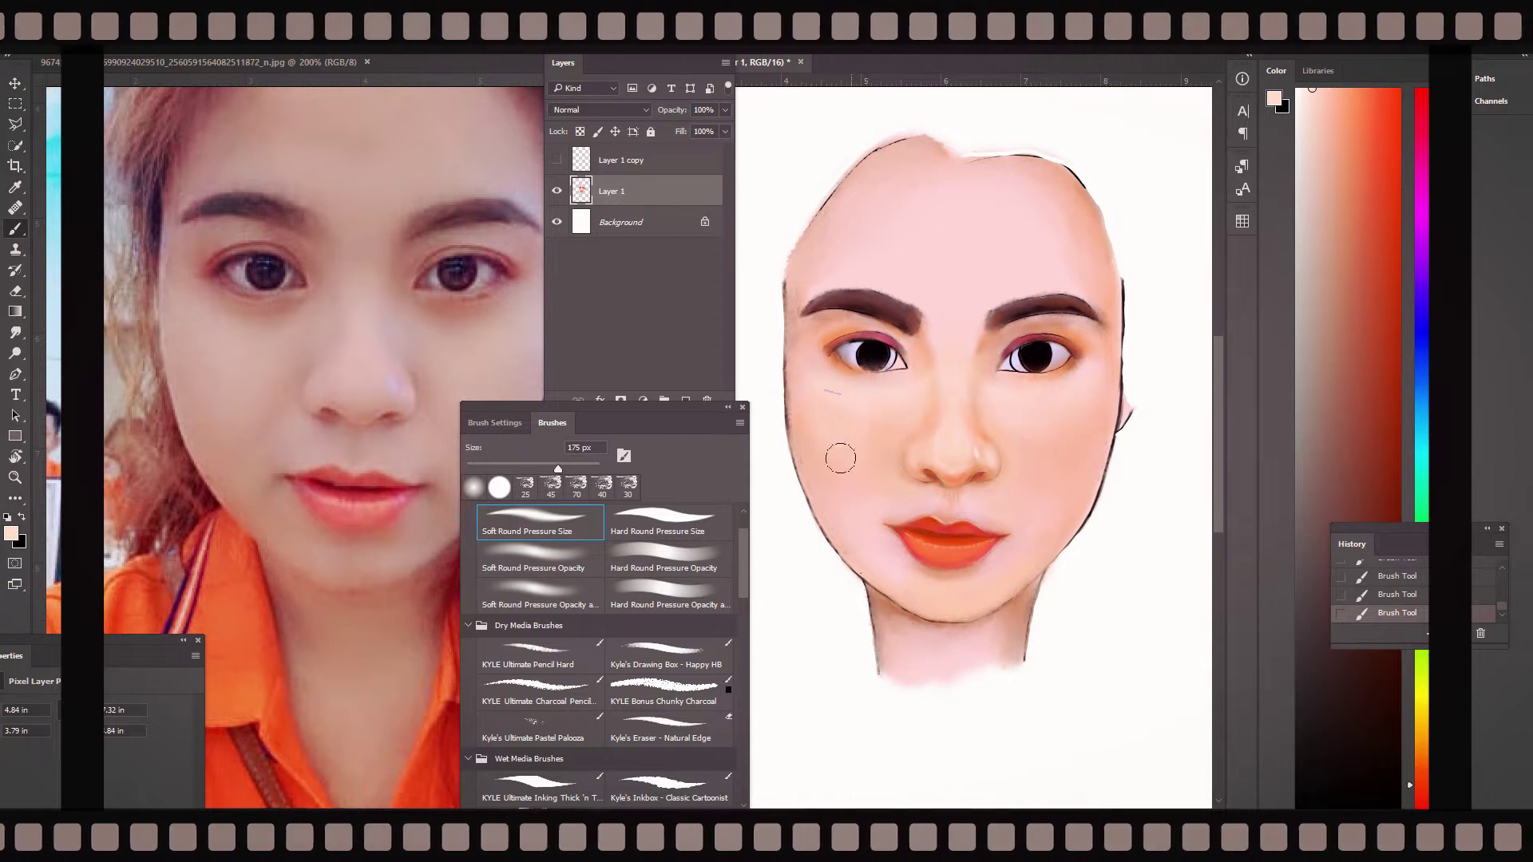
{"action": "left_click", "coordinate": [1104, 363], "text": "alt"}
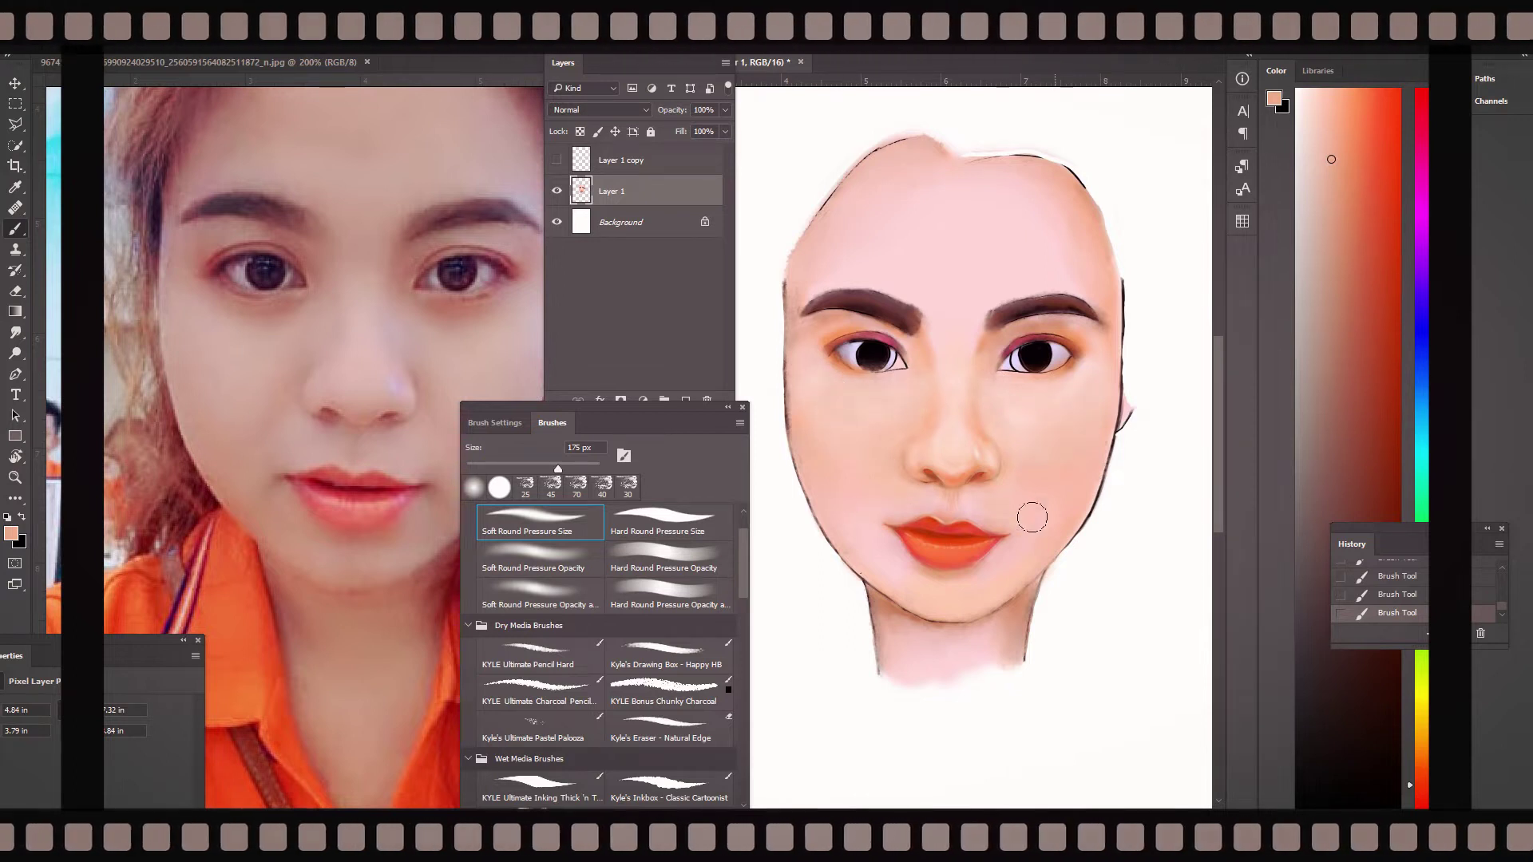
{"action": "key", "text": "bracketleft"}
{"action": "key", "text": "bracketleft"}
{"action": "key", "text": "bracketleft"}
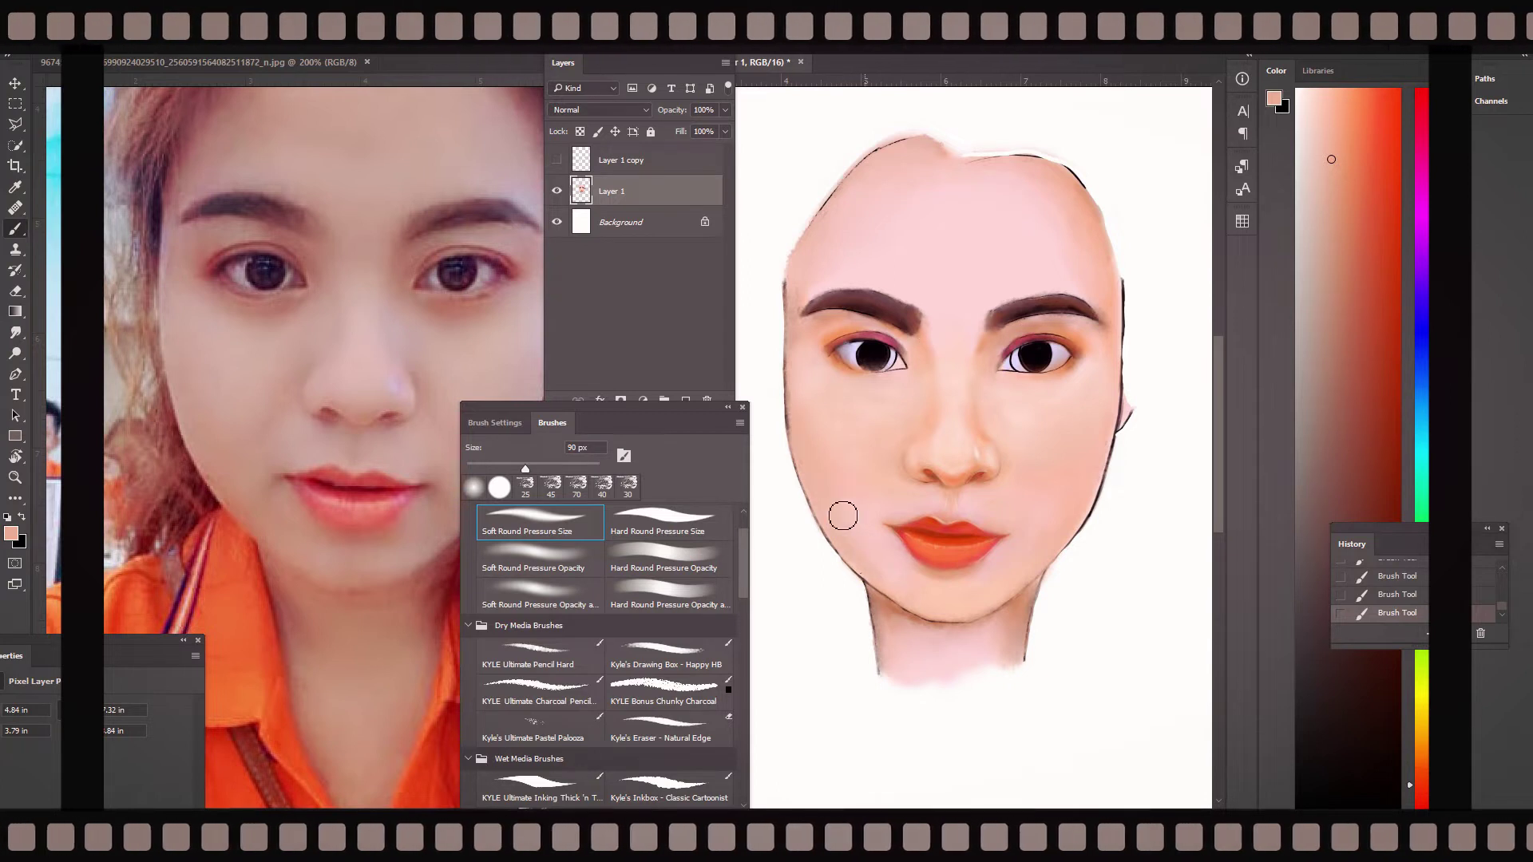
{"action": "key", "text": "ctrl+plus"}
{"action": "key", "text": "bracketleft"}
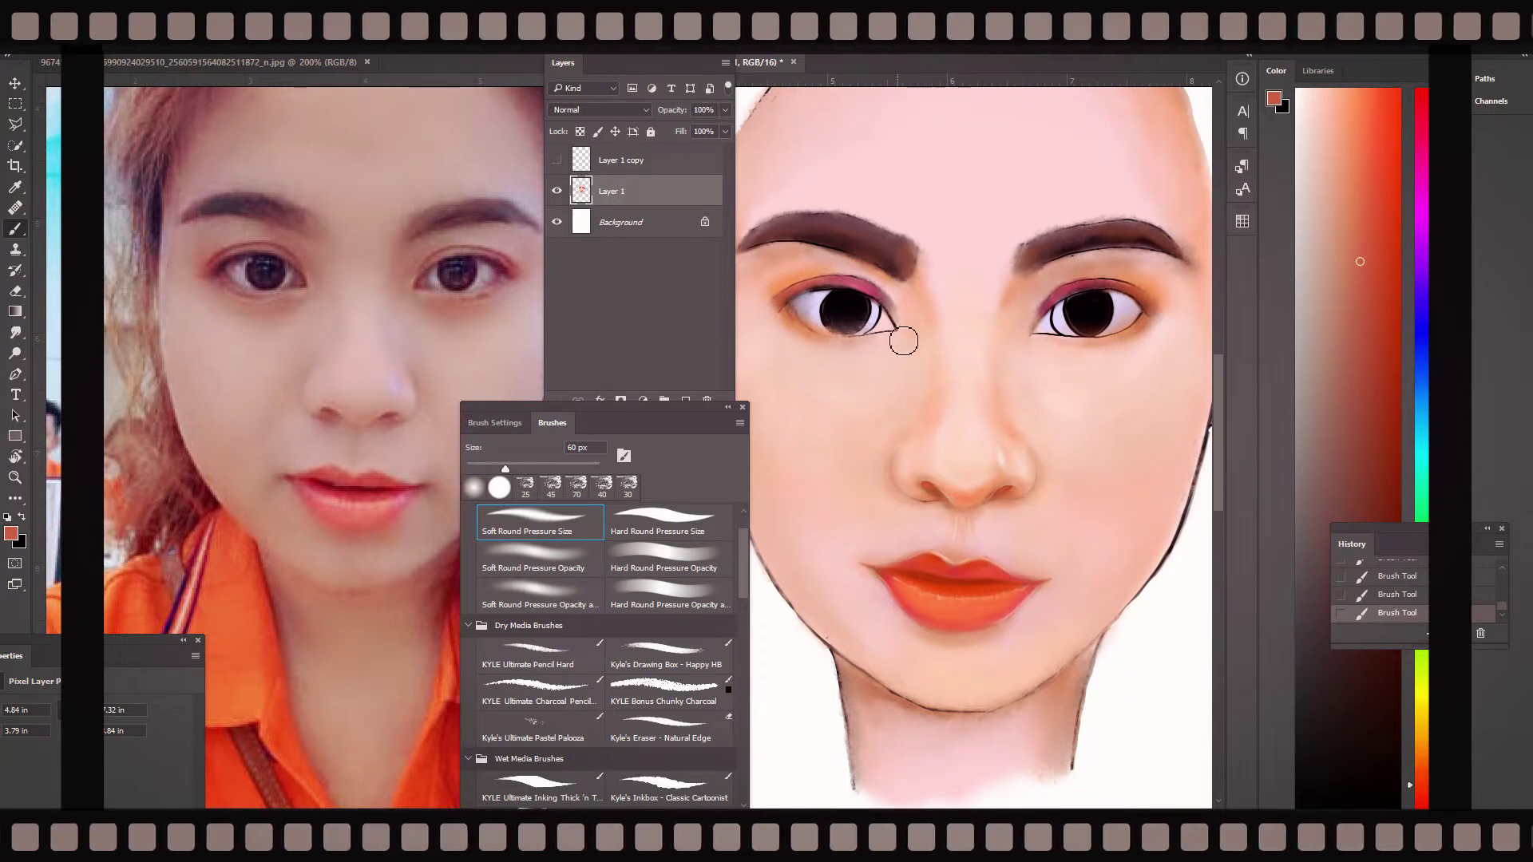
- Brighten the whites of the left and right eyes with white paint
{"action": "key", "text": "d"}
{"action": "key", "text": "x"}
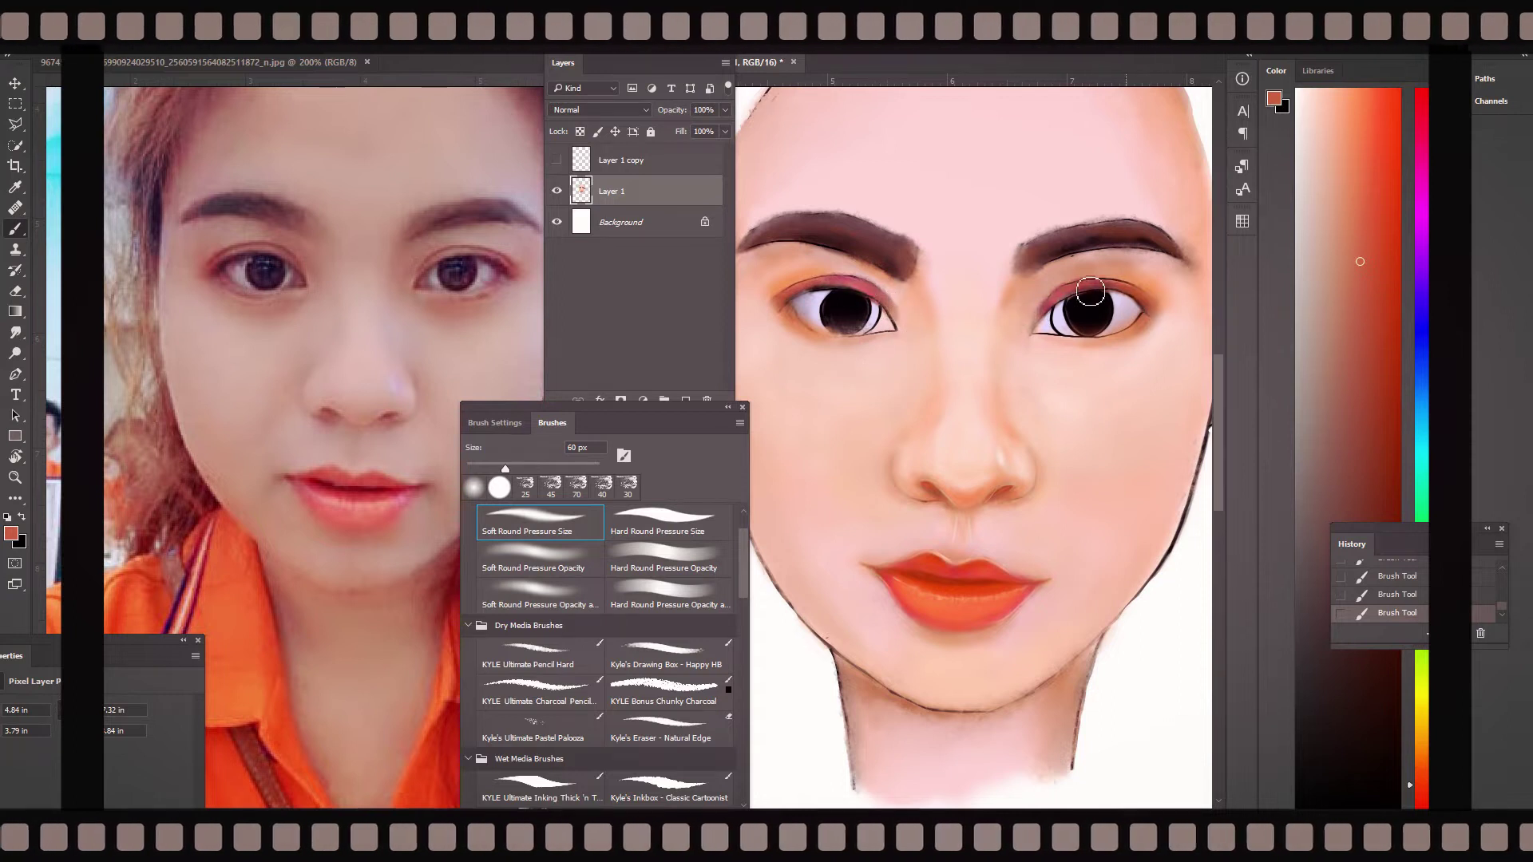
{"action": "key", "text": "bracketleft"}
{"action": "key", "text": "bracketleft"}
{"action": "left_click_drag", "start_coordinate": [829, 309], "coordinate": [838, 318]}
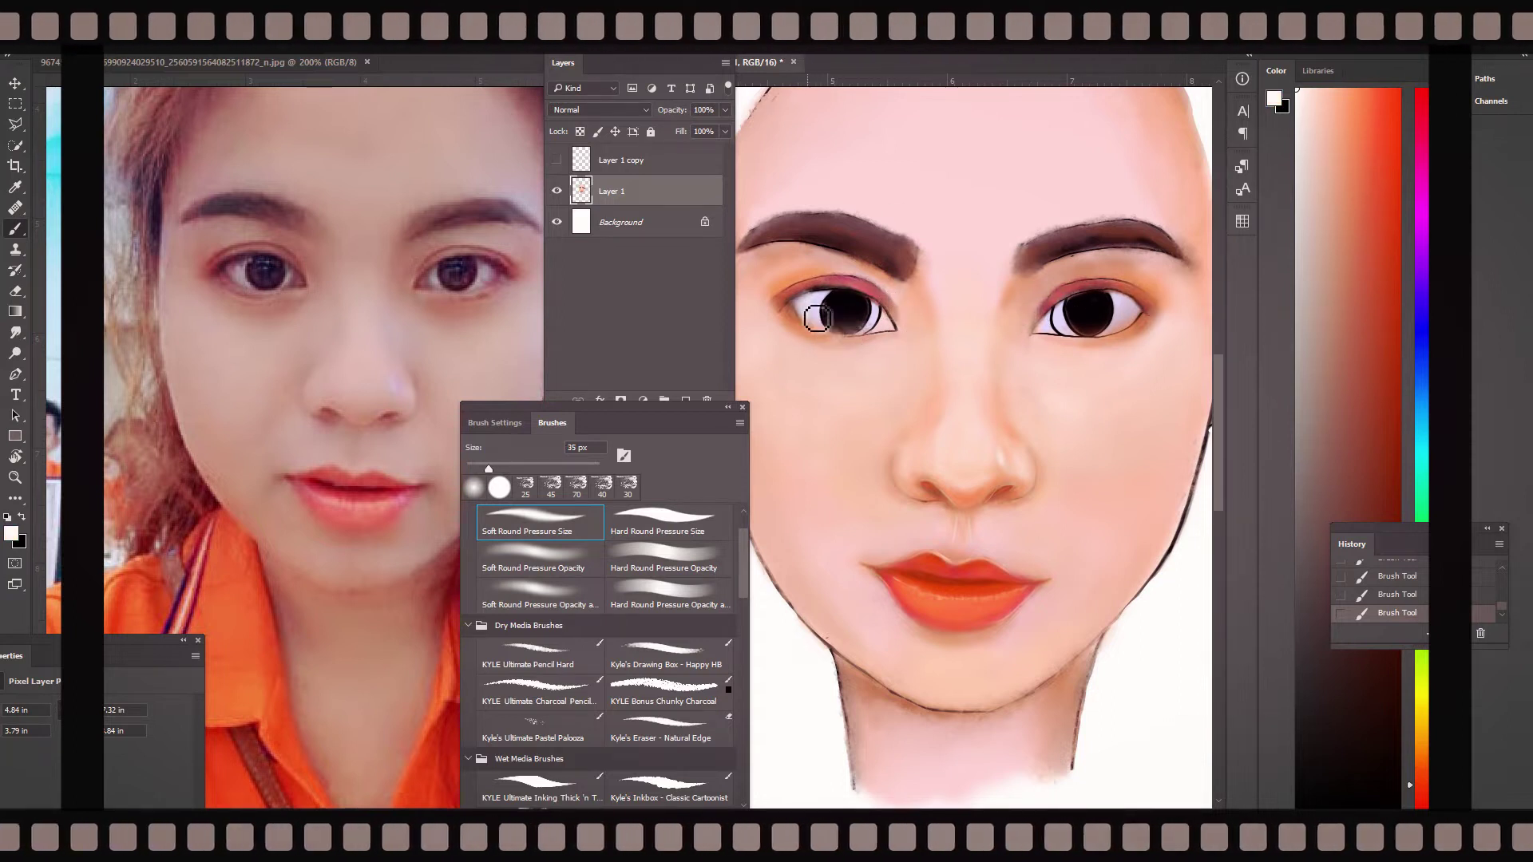
{"action": "mouse_move", "coordinate": [1057, 326]}
{"action": "left_mouse_down"}
{"action": "mouse_move", "coordinate": [1081, 346]}
{"action": "mouse_move", "coordinate": [1139, 321]}
{"action": "left_mouse_up"}
- Zoom in on the eyes and sample orange-red and deeper red from around them
{"action": "left_click", "coordinate": [1054, 328], "text": "alt"}
{"action": "key", "text": "bracketleft"}
{"action": "key", "text": "bracketleft"}
{"action": "key", "text": "bracketleft"}
{"action": "key", "text": "bracketleft"}
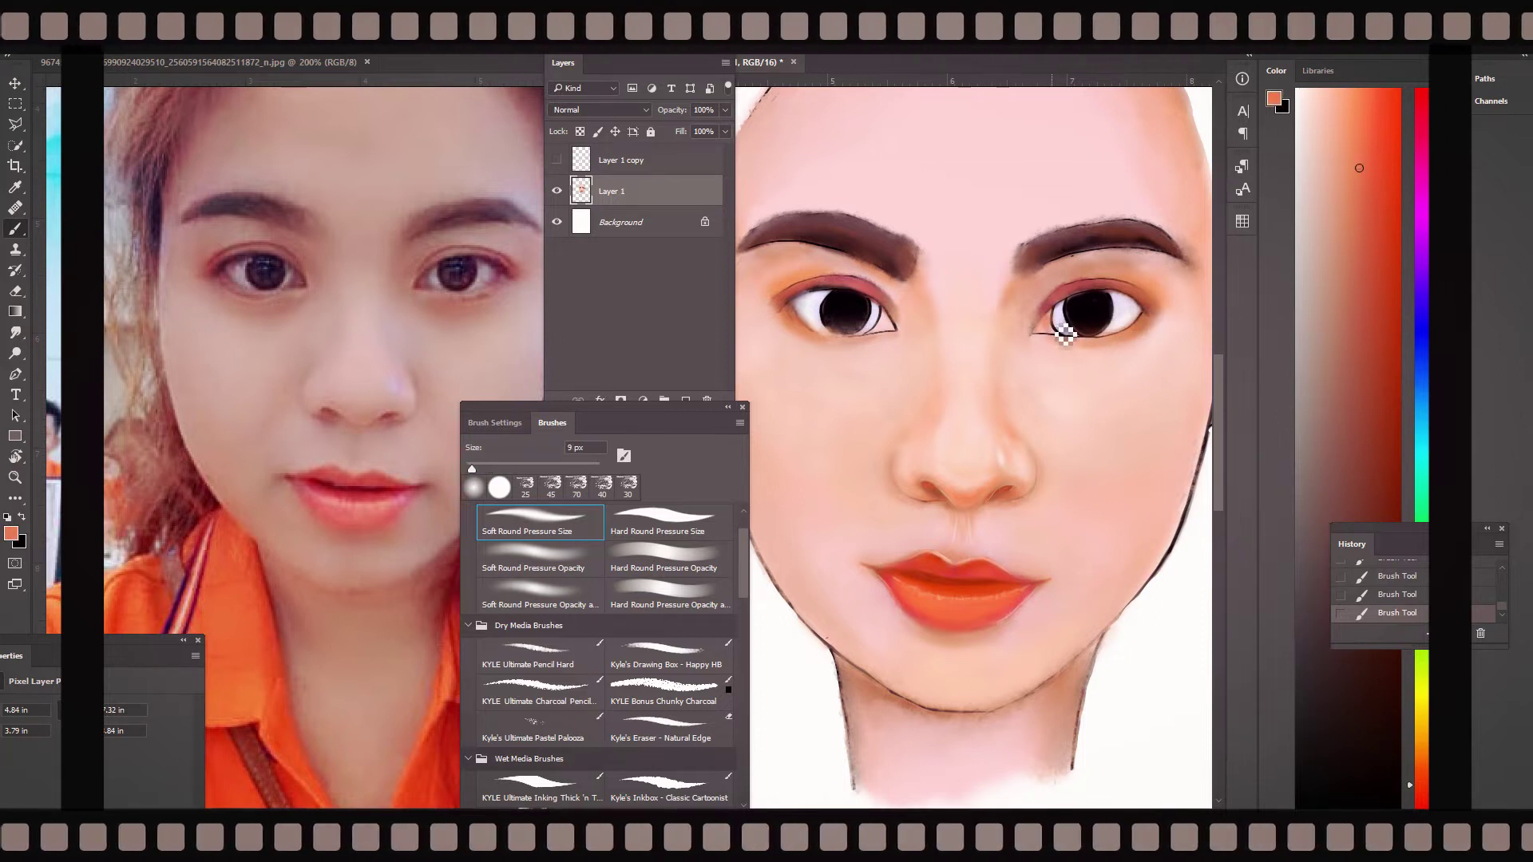
{"action": "key", "text": "ctrl+equal"}
{"action": "key", "text": "bracketright"}
{"action": "key", "text": "bracketright"}
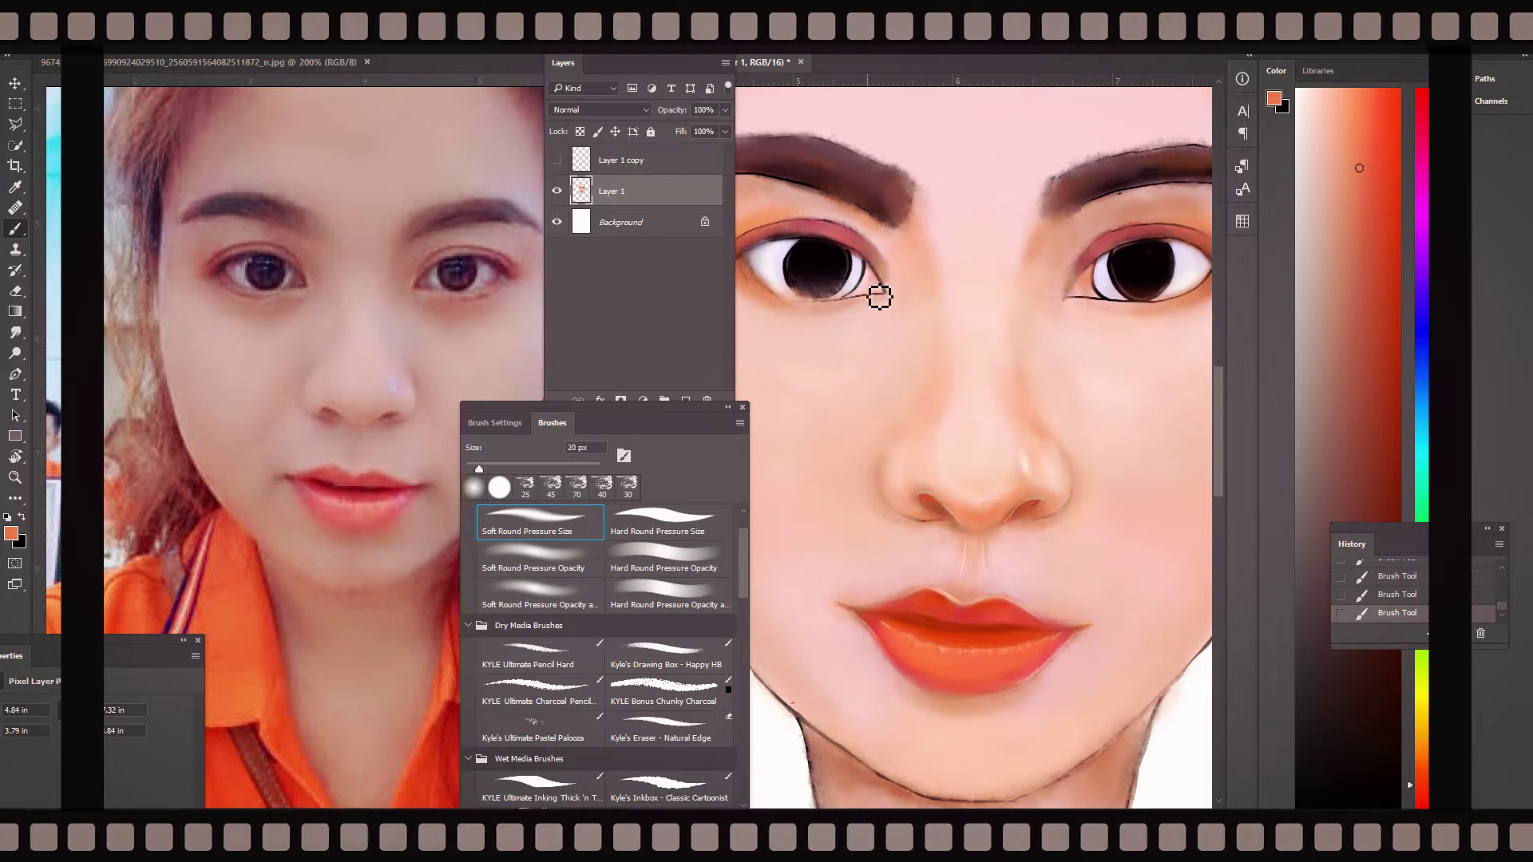
{"action": "left_click", "coordinate": [881, 278], "text": "alt"}
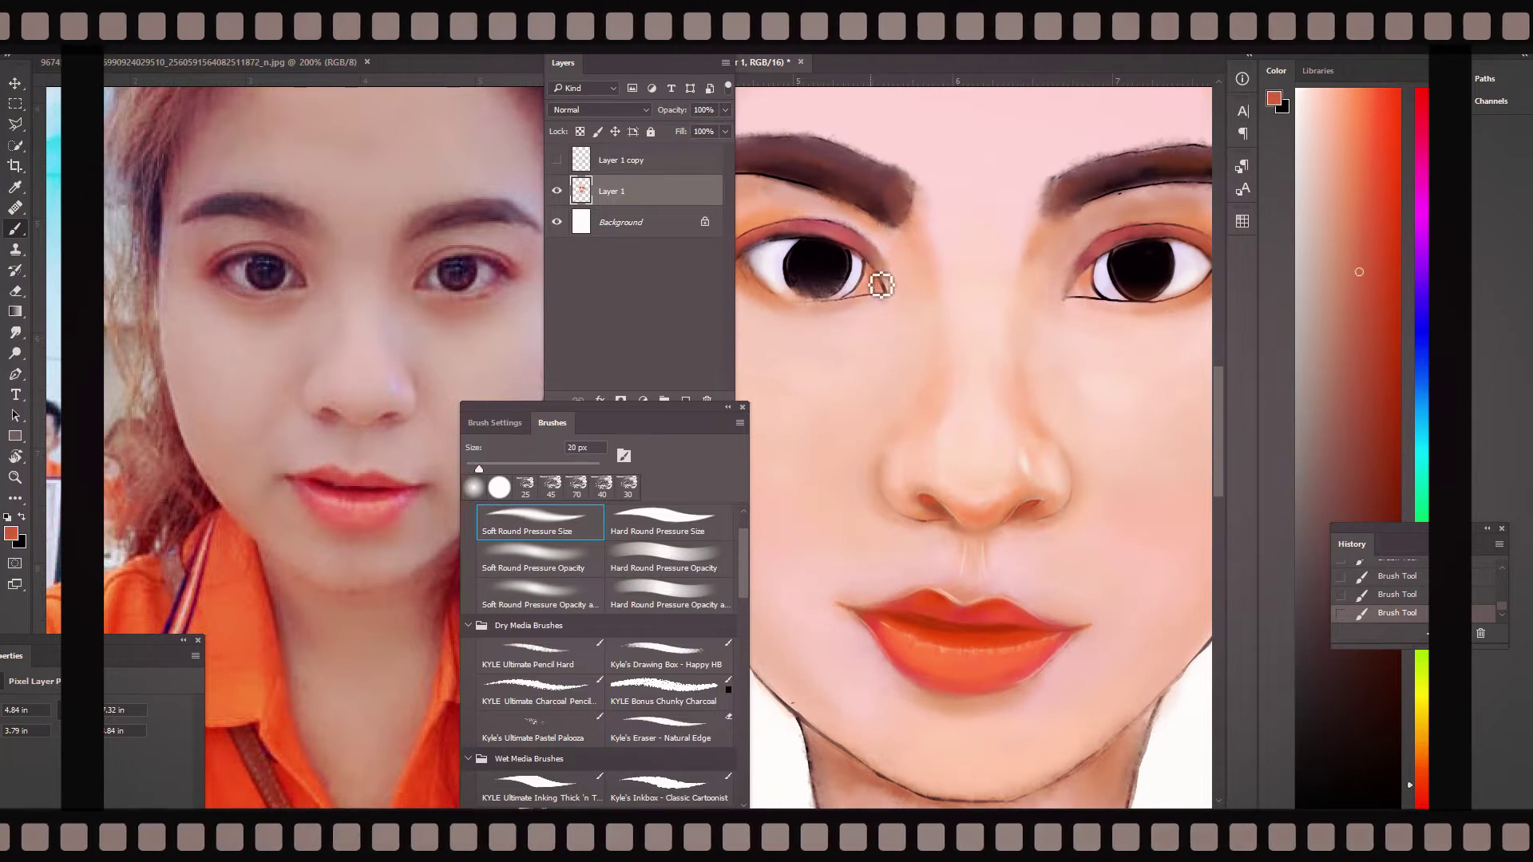
{"action": "key", "text": "bracketleft"}
{"action": "key", "text": "bracketleft"}
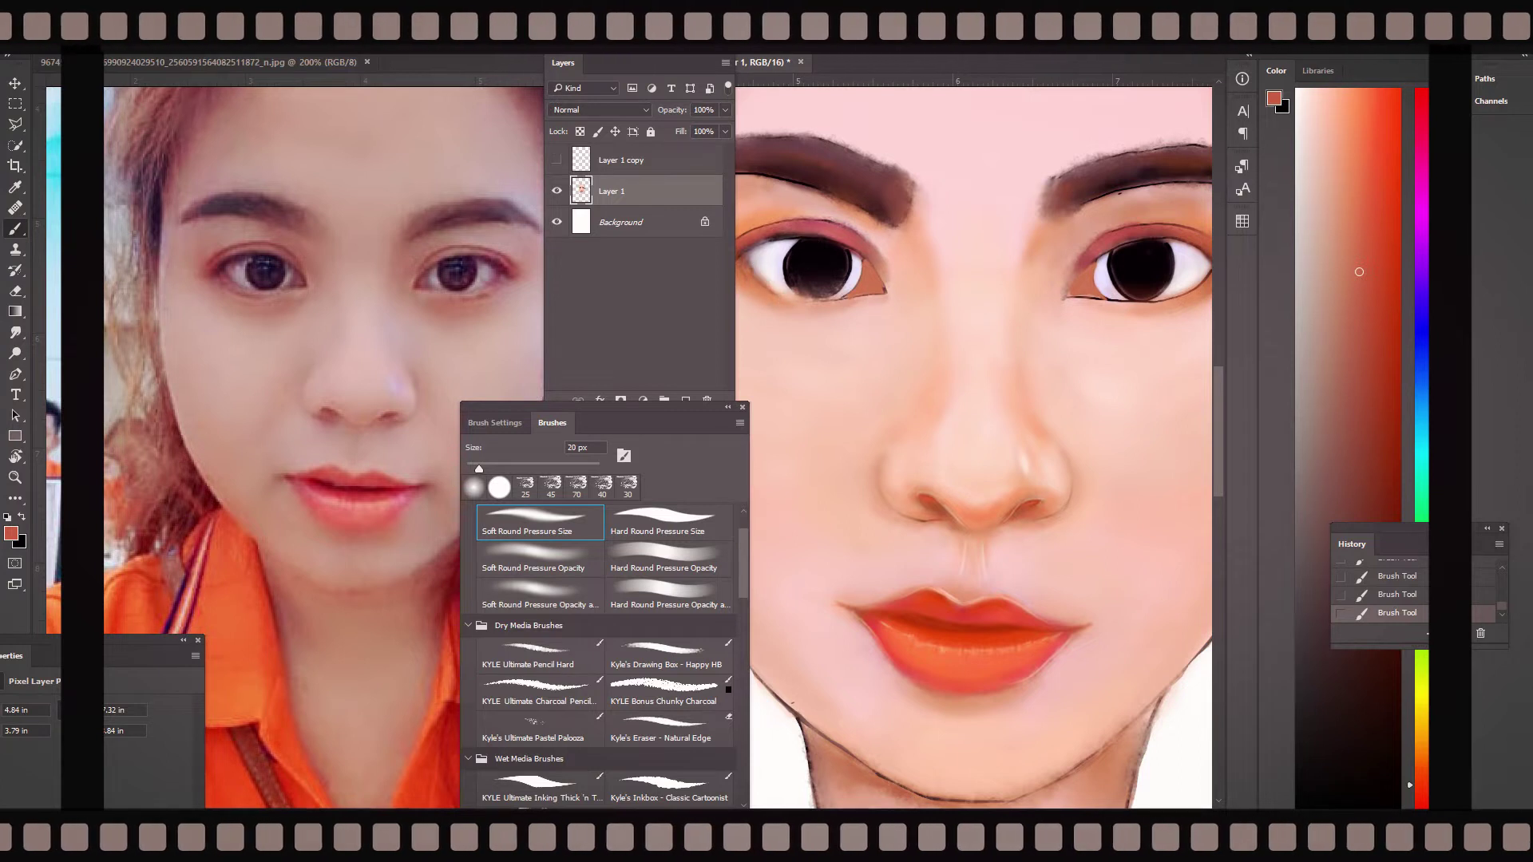
- Work orange-red, peach and darker red tones around the eyes with a smaller brush
{"action": "left_click", "coordinate": [1114, 235], "text": "alt"}
{"action": "key", "text": "bracketleft"}
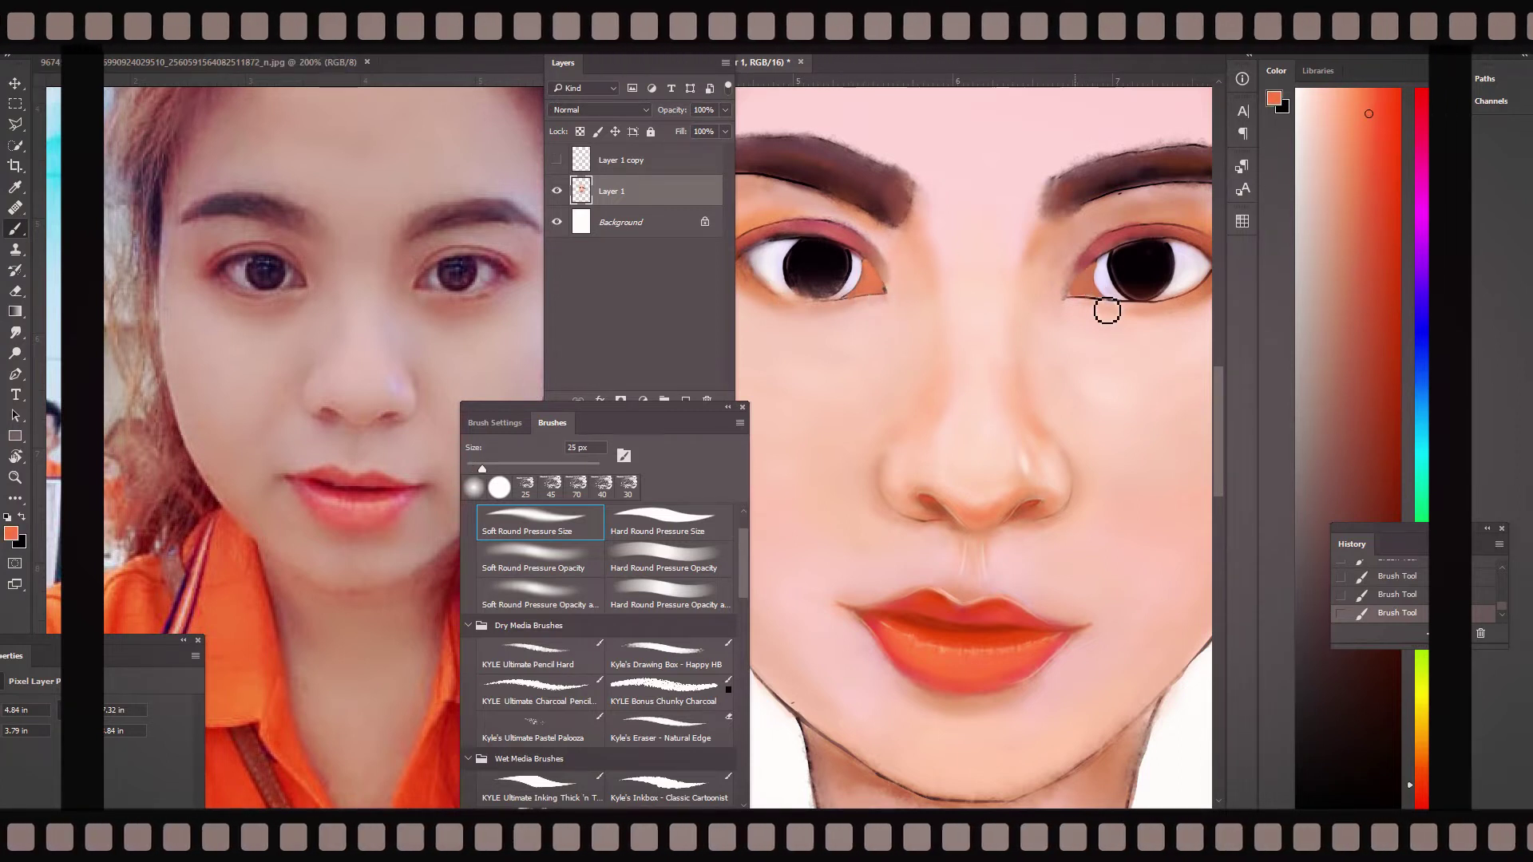
{"action": "left_click", "coordinate": [1119, 249], "text": "alt"}
{"action": "left_click", "coordinate": [1107, 257], "text": "alt"}
{"action": "left_click", "coordinate": [851, 301], "text": "alt"}
{"action": "key", "text": "bracketleft"}
{"action": "key", "text": "bracketleft"}
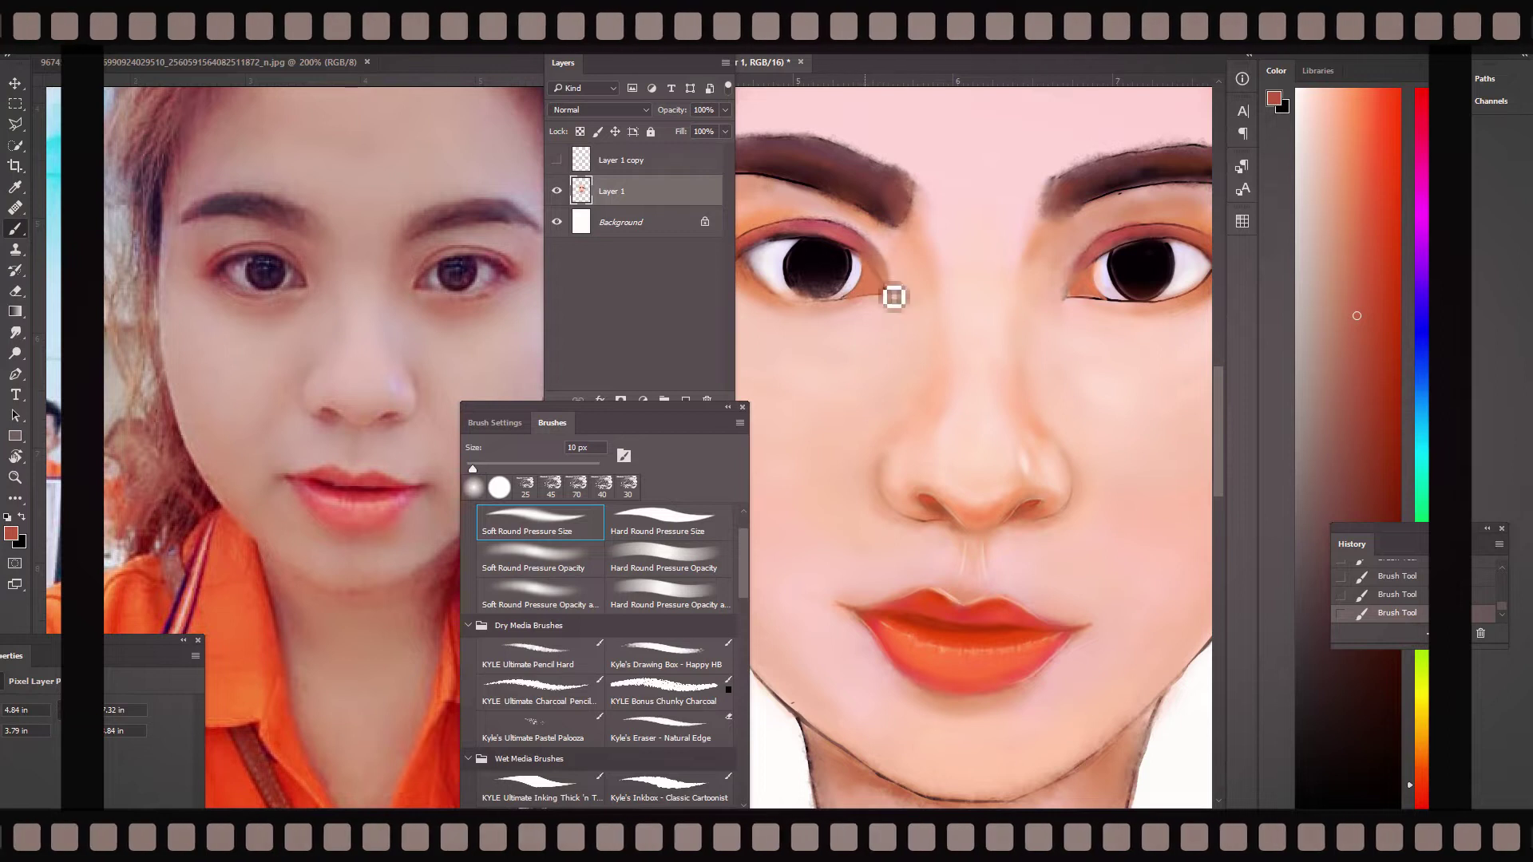
- Shade the eyelids in dark red, paint dark brown irises and lashes, then zoom out
{"action": "key", "text": "bracketright"}
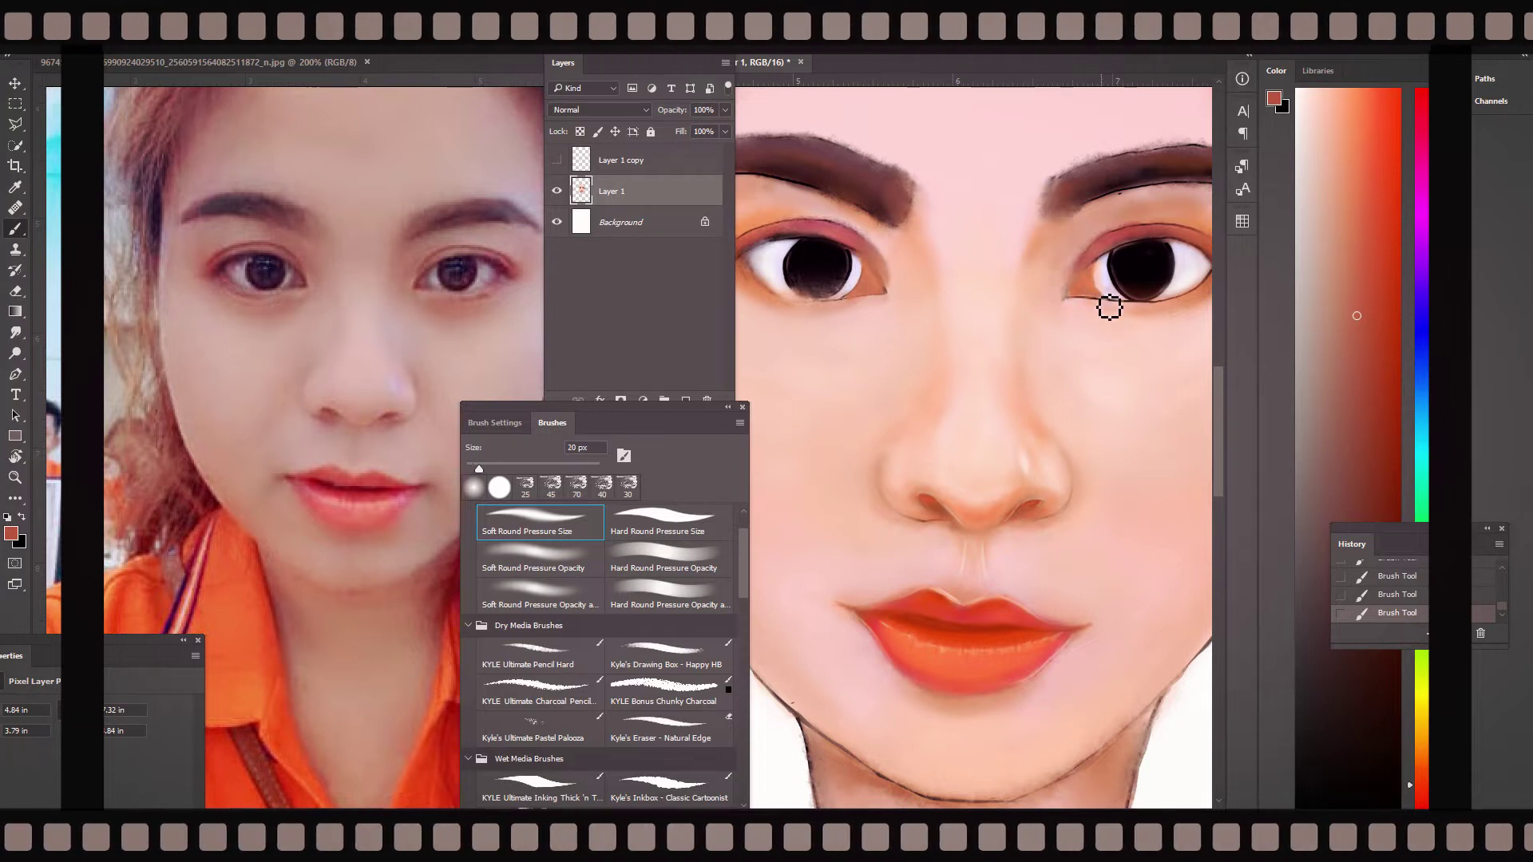
{"action": "left_click", "coordinate": [1157, 290], "text": "alt"}
{"action": "key", "text": "bracketleft"}
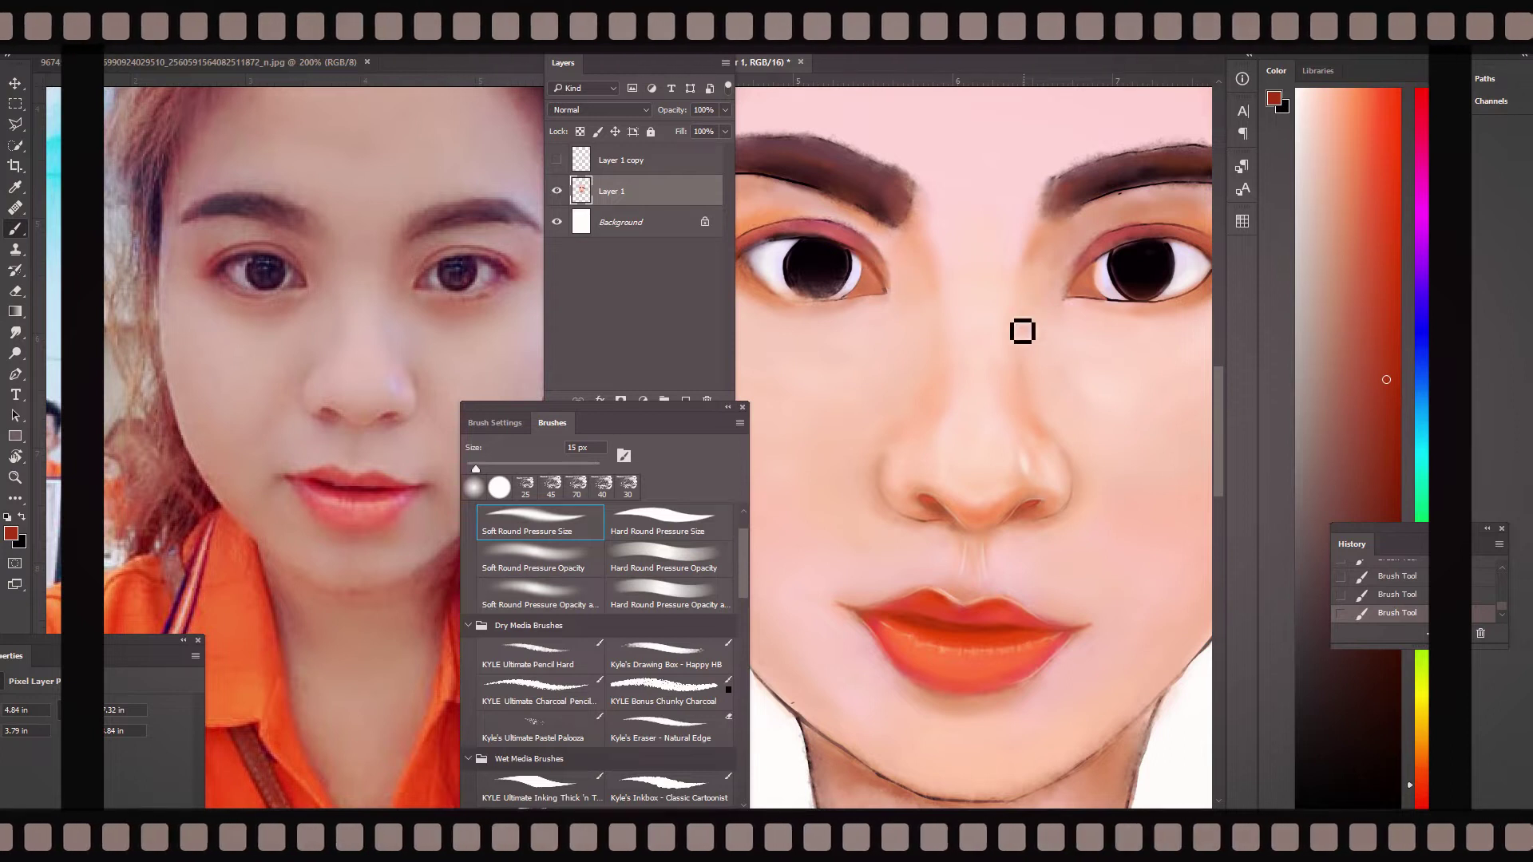
{"action": "left_click", "coordinate": [1102, 289], "text": "alt"}
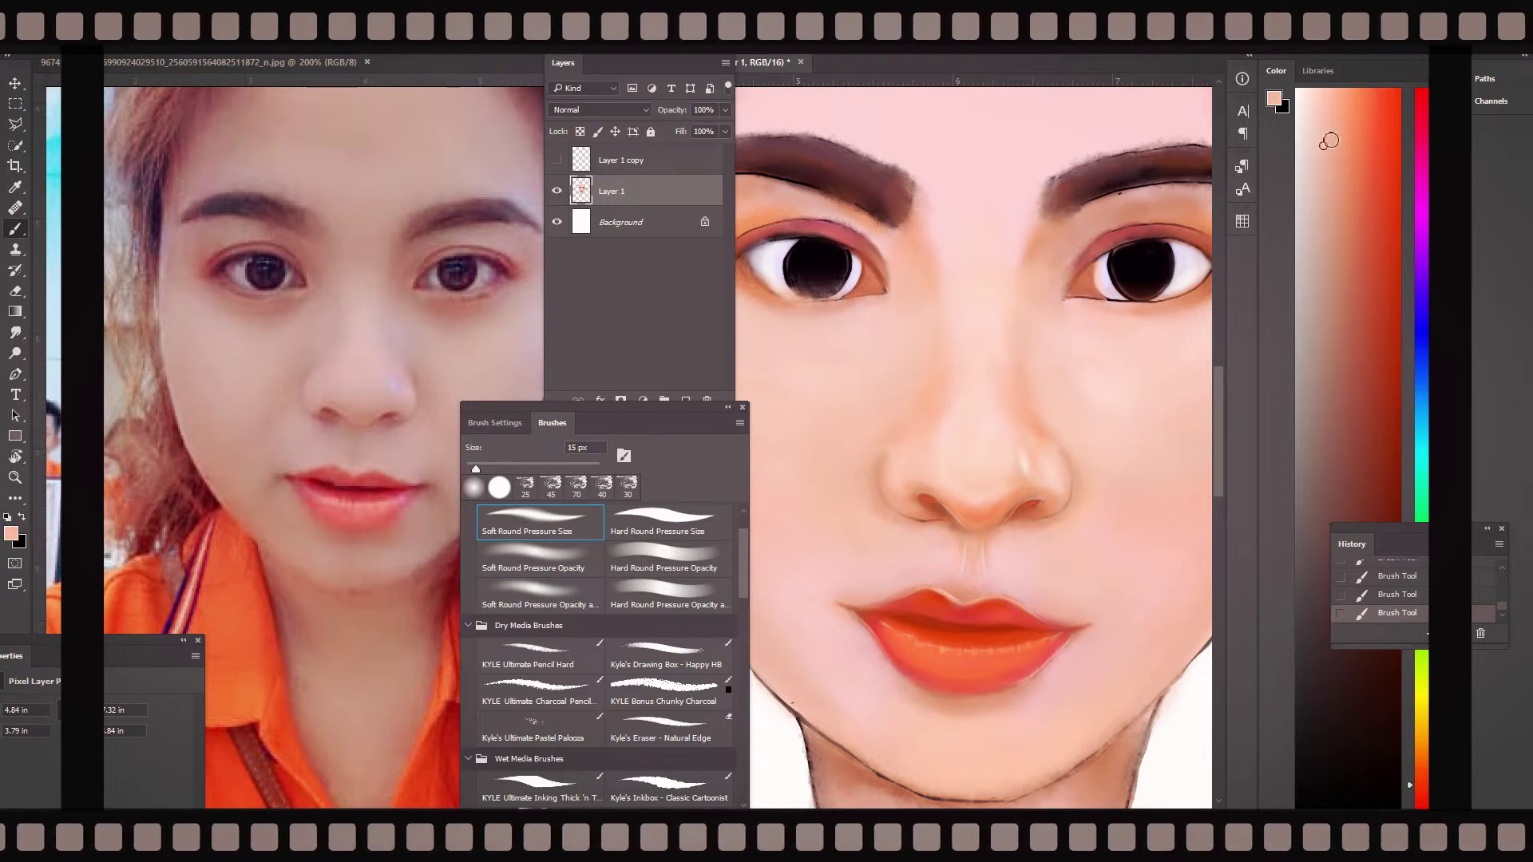
{"action": "key", "text": "bracketright"}
{"action": "key", "text": "bracketright"}
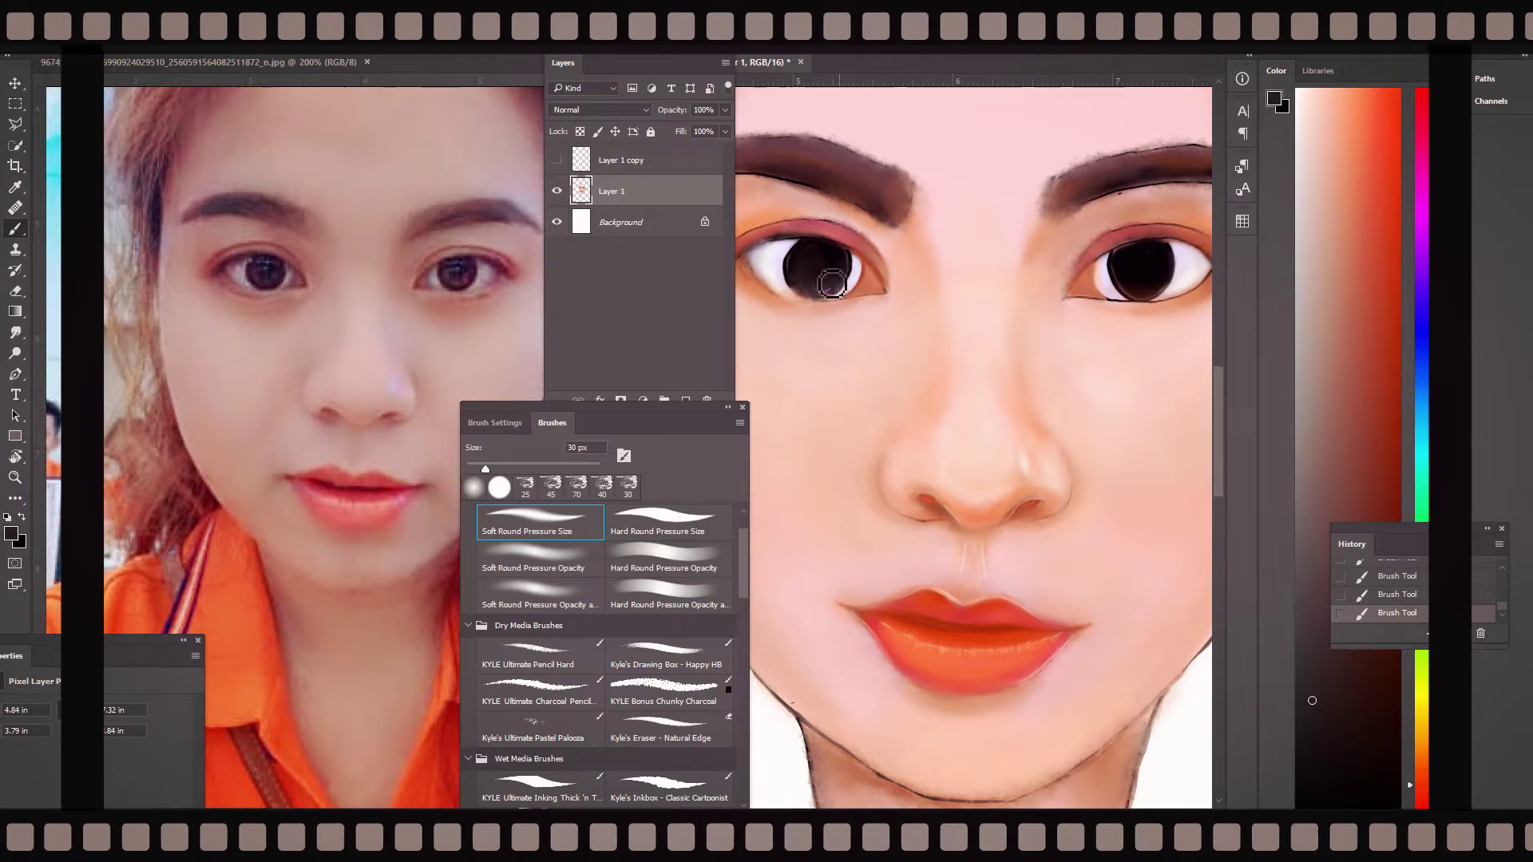
{"action": "key", "text": "bracketleft"}
{"action": "key", "text": "bracketleft"}
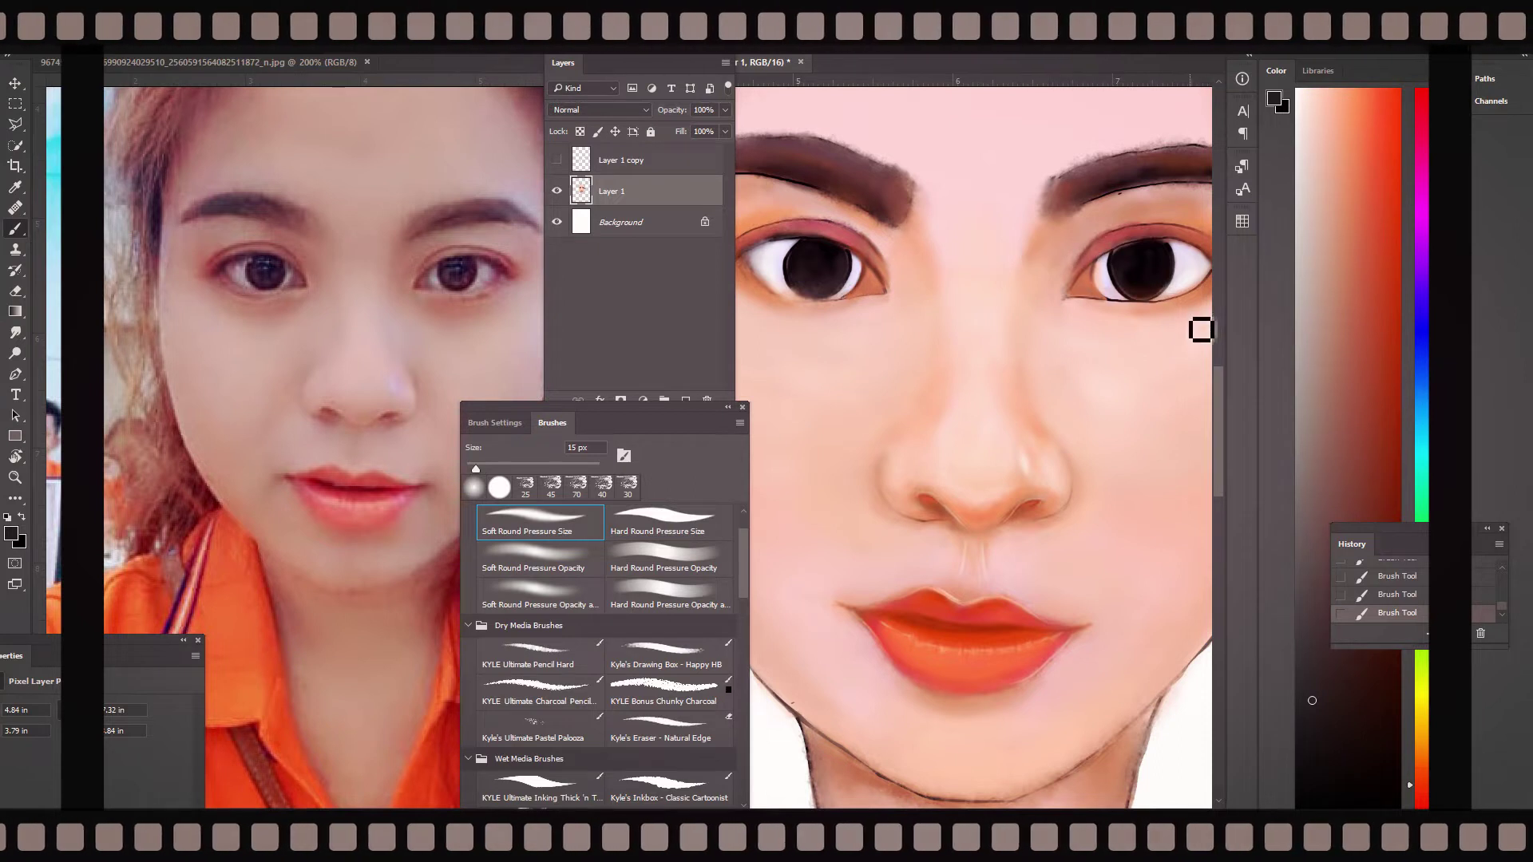
{"action": "key", "text": "ctrl+minus"}
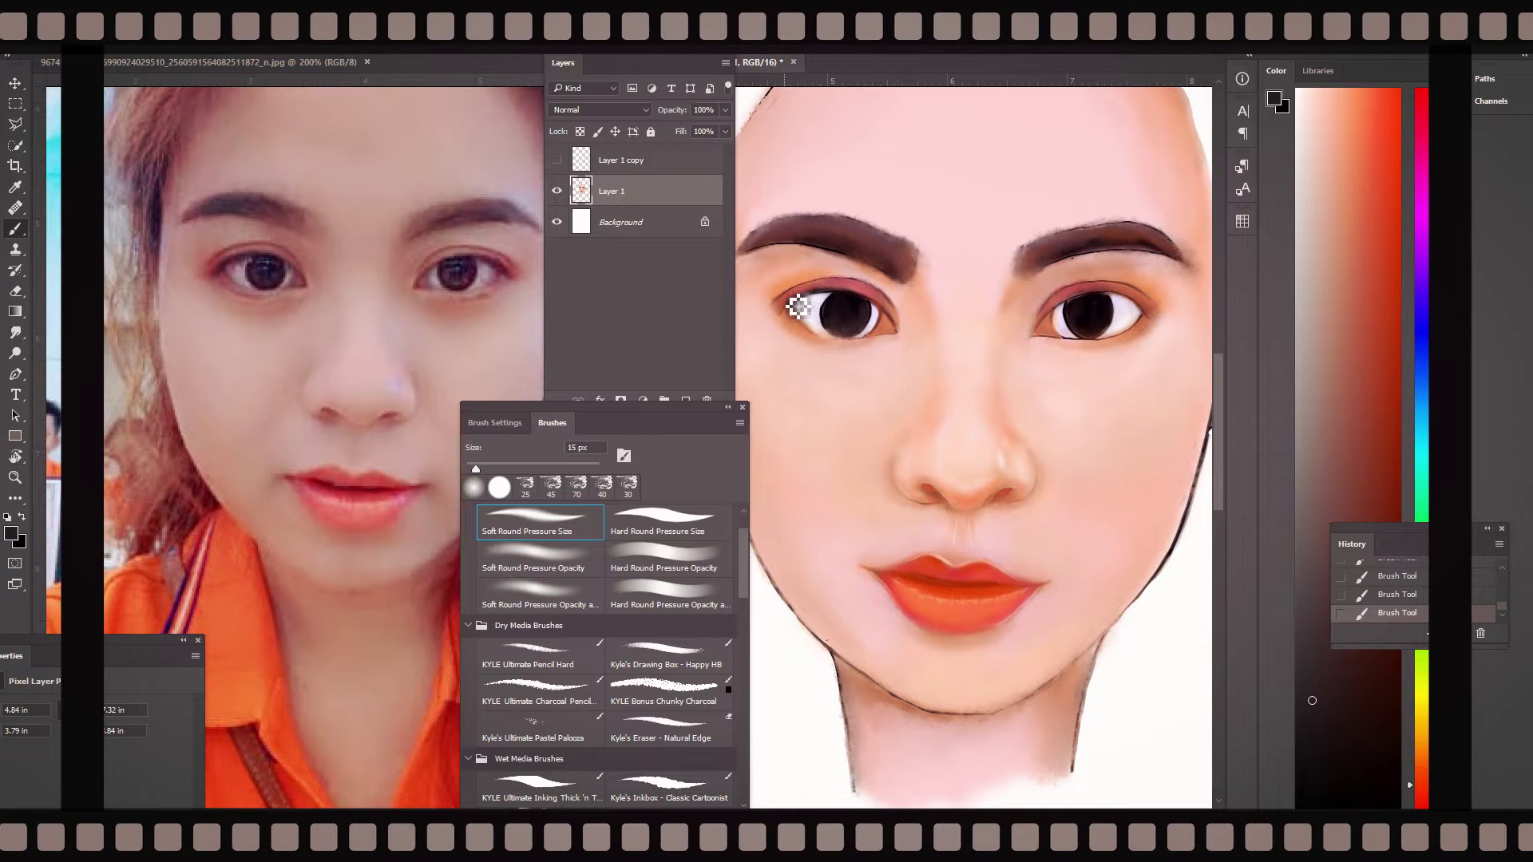
- Repaint the skin around the right eye's lid in a salmon tone
{"action": "left_click", "coordinate": [906, 320], "text": "alt"}
{"action": "key", "text": "bracketright"}
{"action": "key", "text": "bracketright"}
{"action": "left_click_drag", "start_coordinate": [1038, 332], "coordinate": [1142, 311]}
- Shade the lid creases in dark red-brown with a 10 px brush, then sample lighter skin tones
{"action": "left_click", "coordinate": [1220, 364], "text": "alt"}
{"action": "key", "text": "bracketleft"}
{"action": "key", "text": "bracketleft"}
{"action": "key", "text": "bracketleft"}
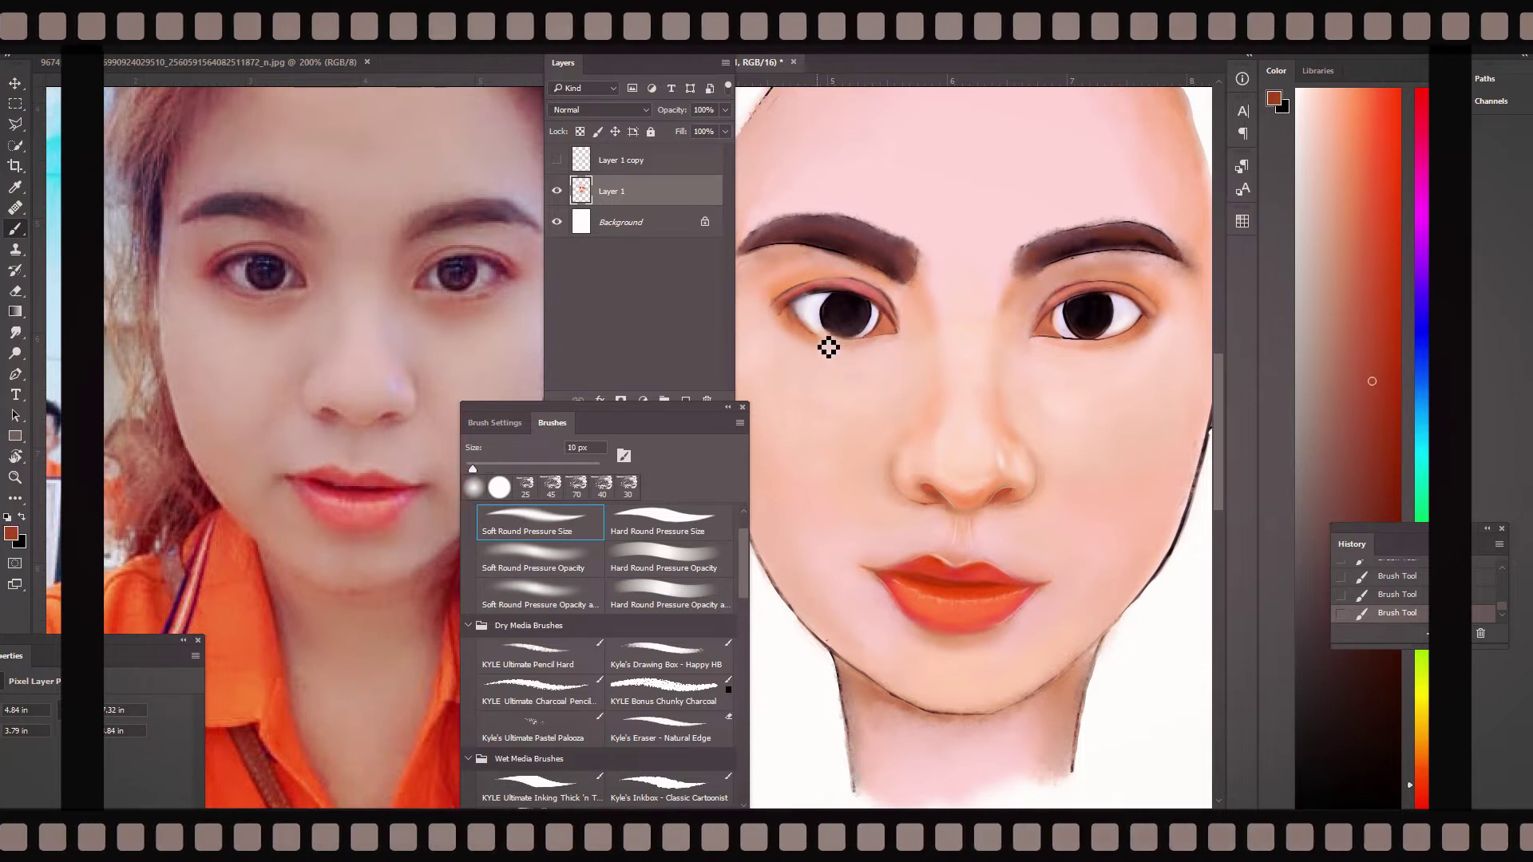
{"action": "left_click", "coordinate": [828, 307], "text": "alt"}
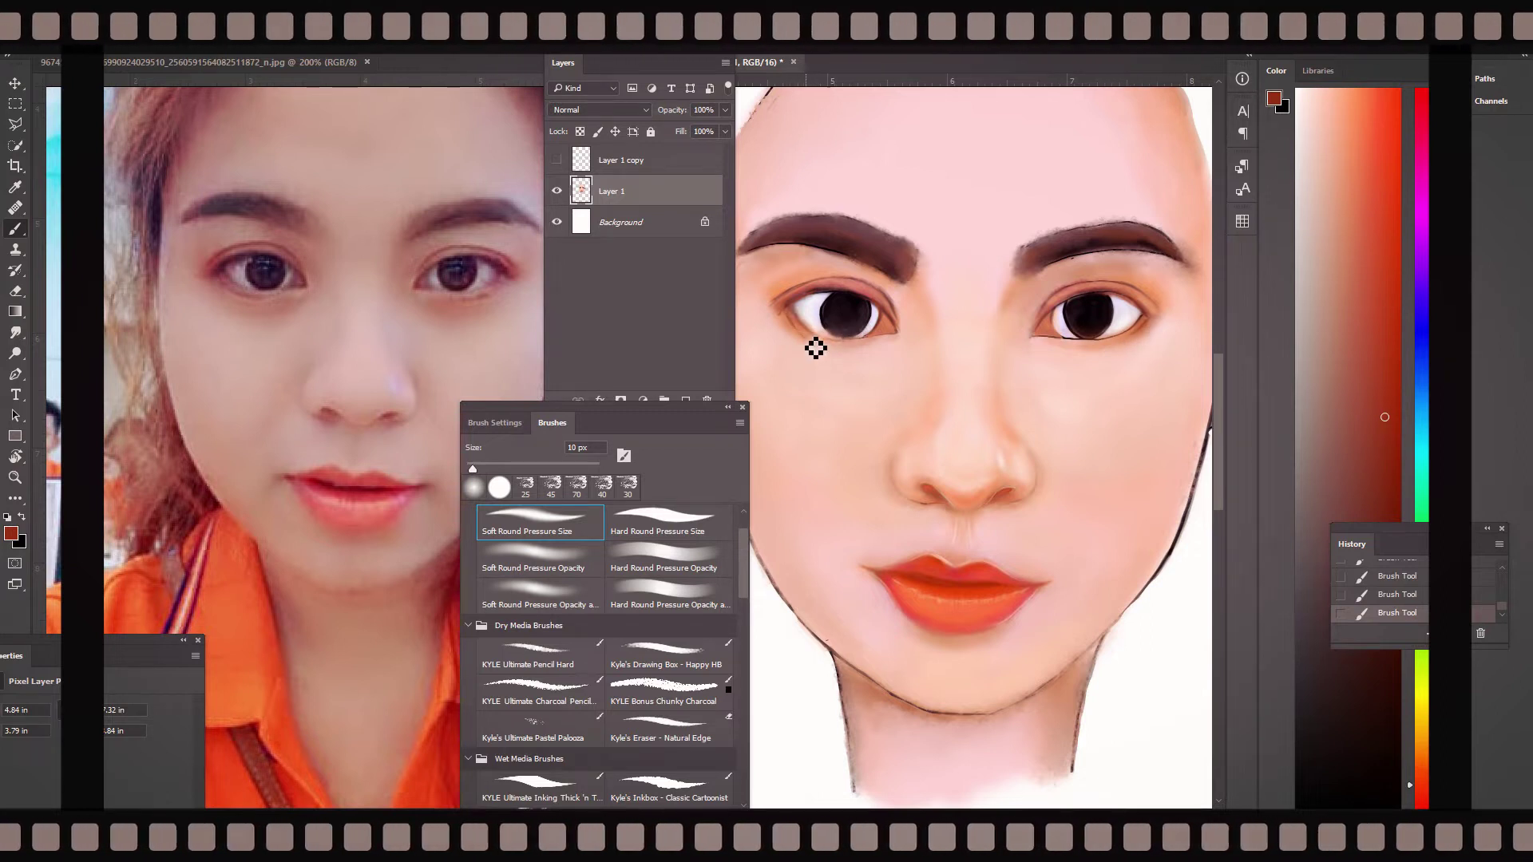
{"action": "left_click", "coordinate": [1118, 355], "text": "alt"}
{"action": "left_click", "coordinate": [1205, 230], "text": "alt"}
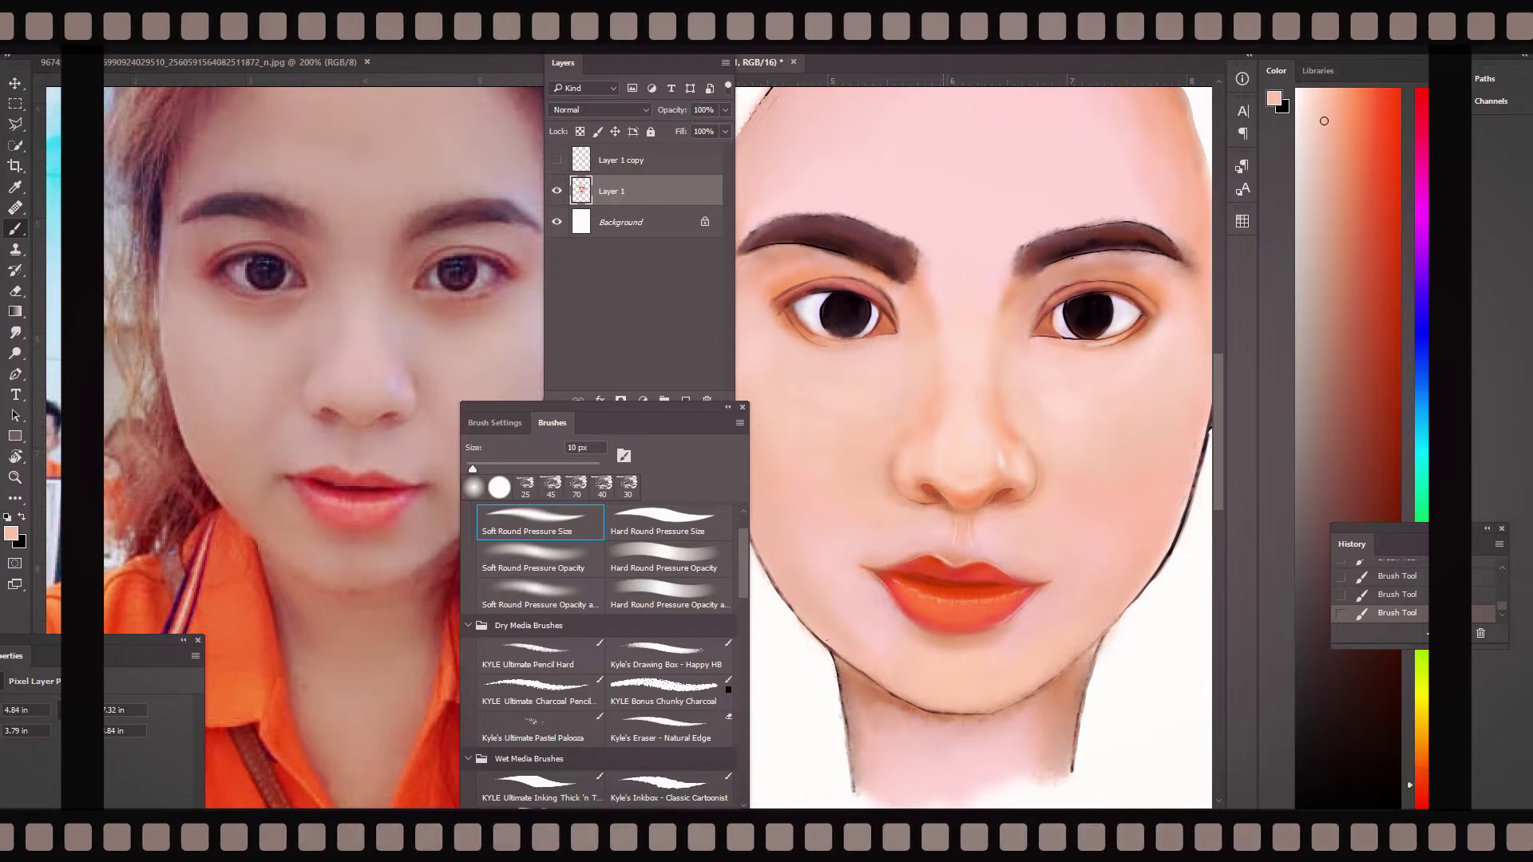
{"action": "key", "text": "ctrl+plus"}
{"action": "key", "text": "bracketright"}
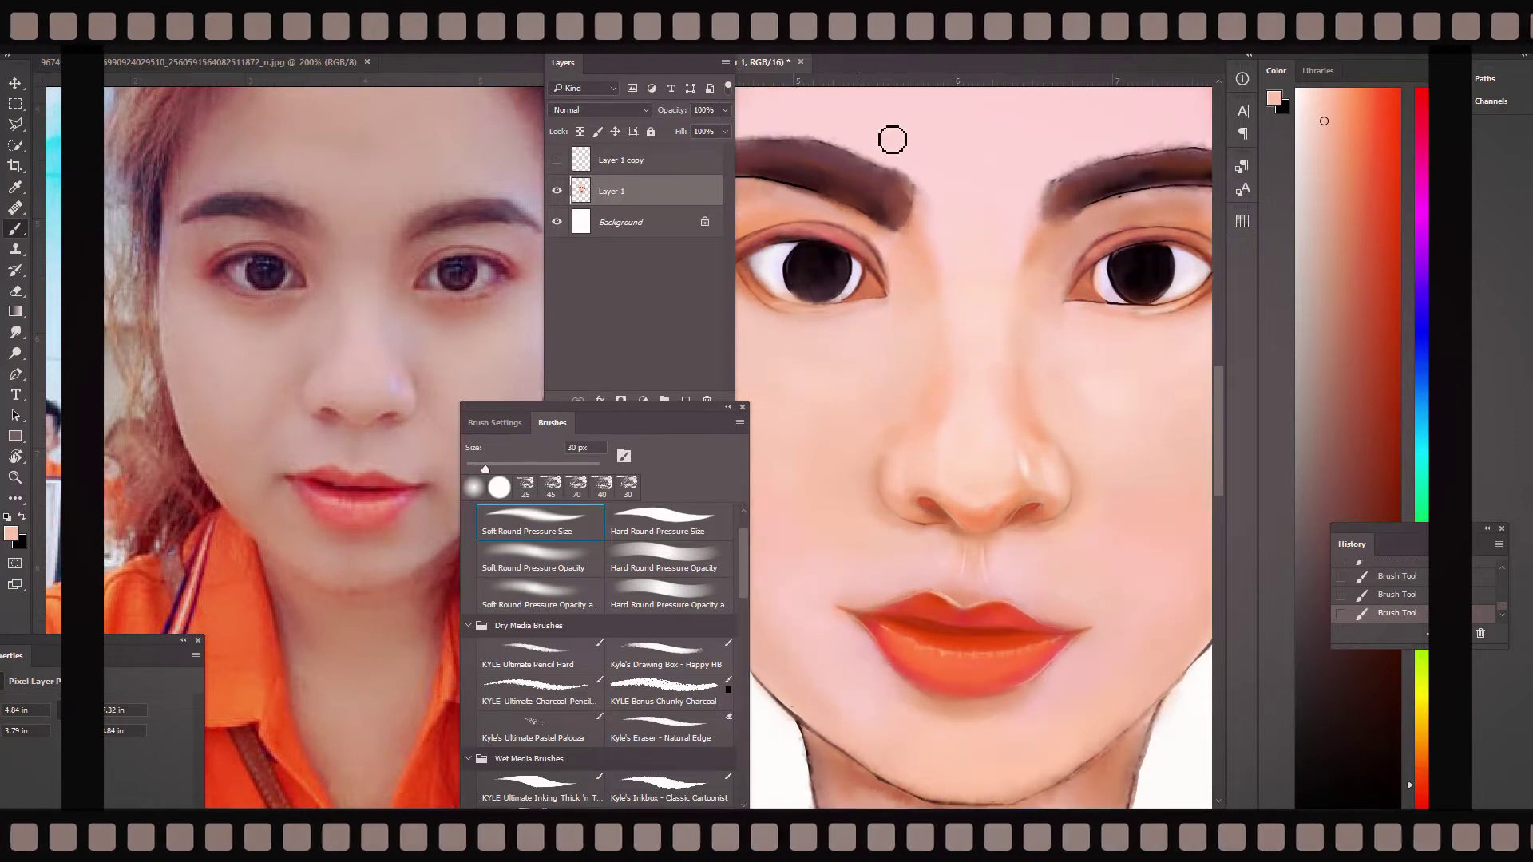
- Zoom out and brighten the eye white while darkening the top of the iris
{"action": "scroll", "coordinate": [1192, 301], "scroll_direction": "down", "scroll_amount": 5}
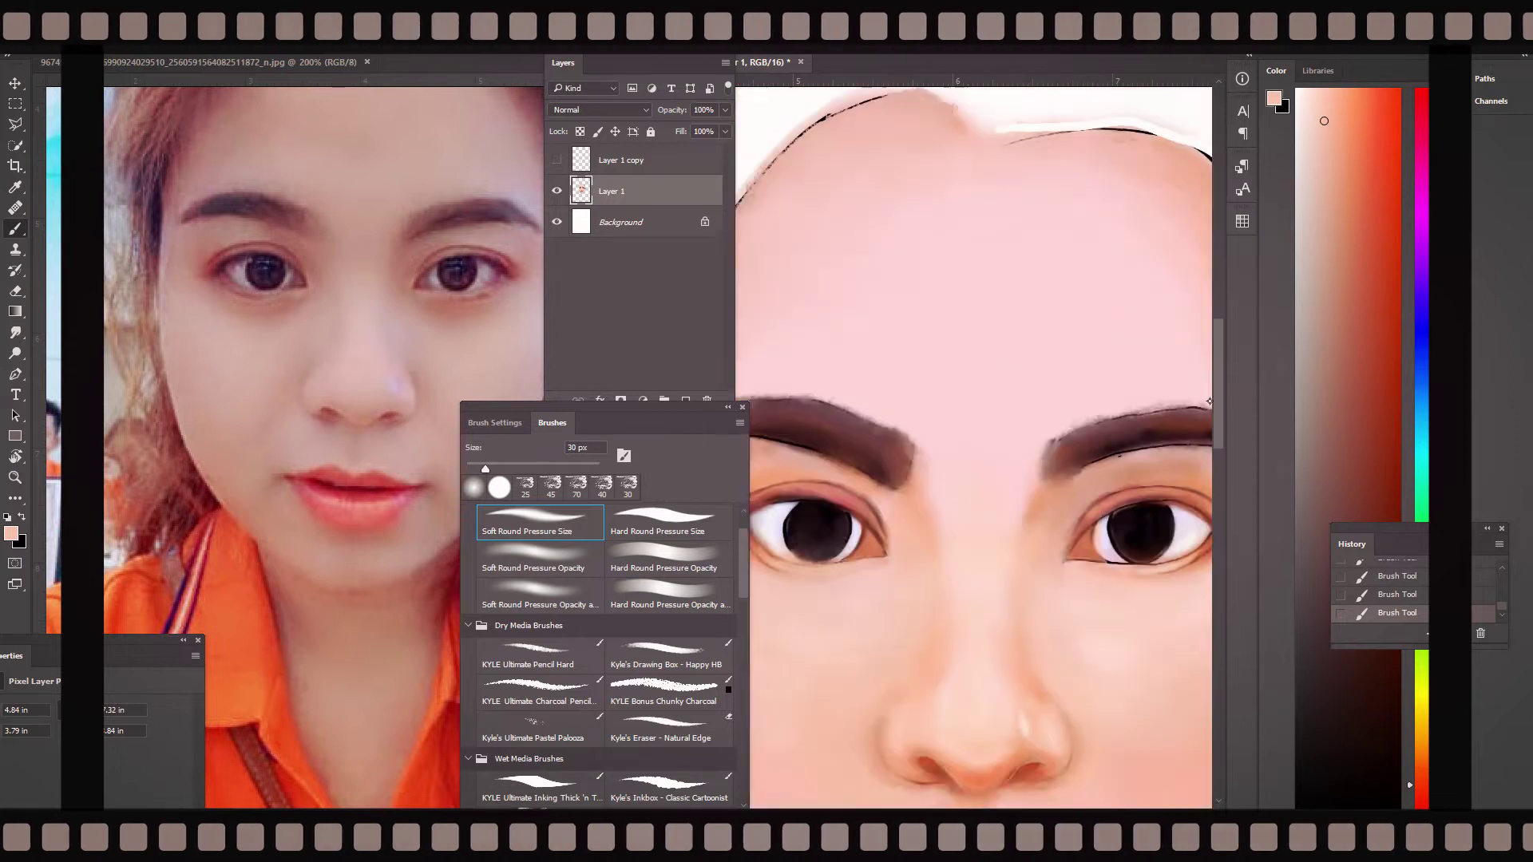
{"action": "scroll", "coordinate": [1142, 502], "scroll_direction": "down", "scroll_amount": 2}
{"action": "key", "text": "ctrl+minus"}
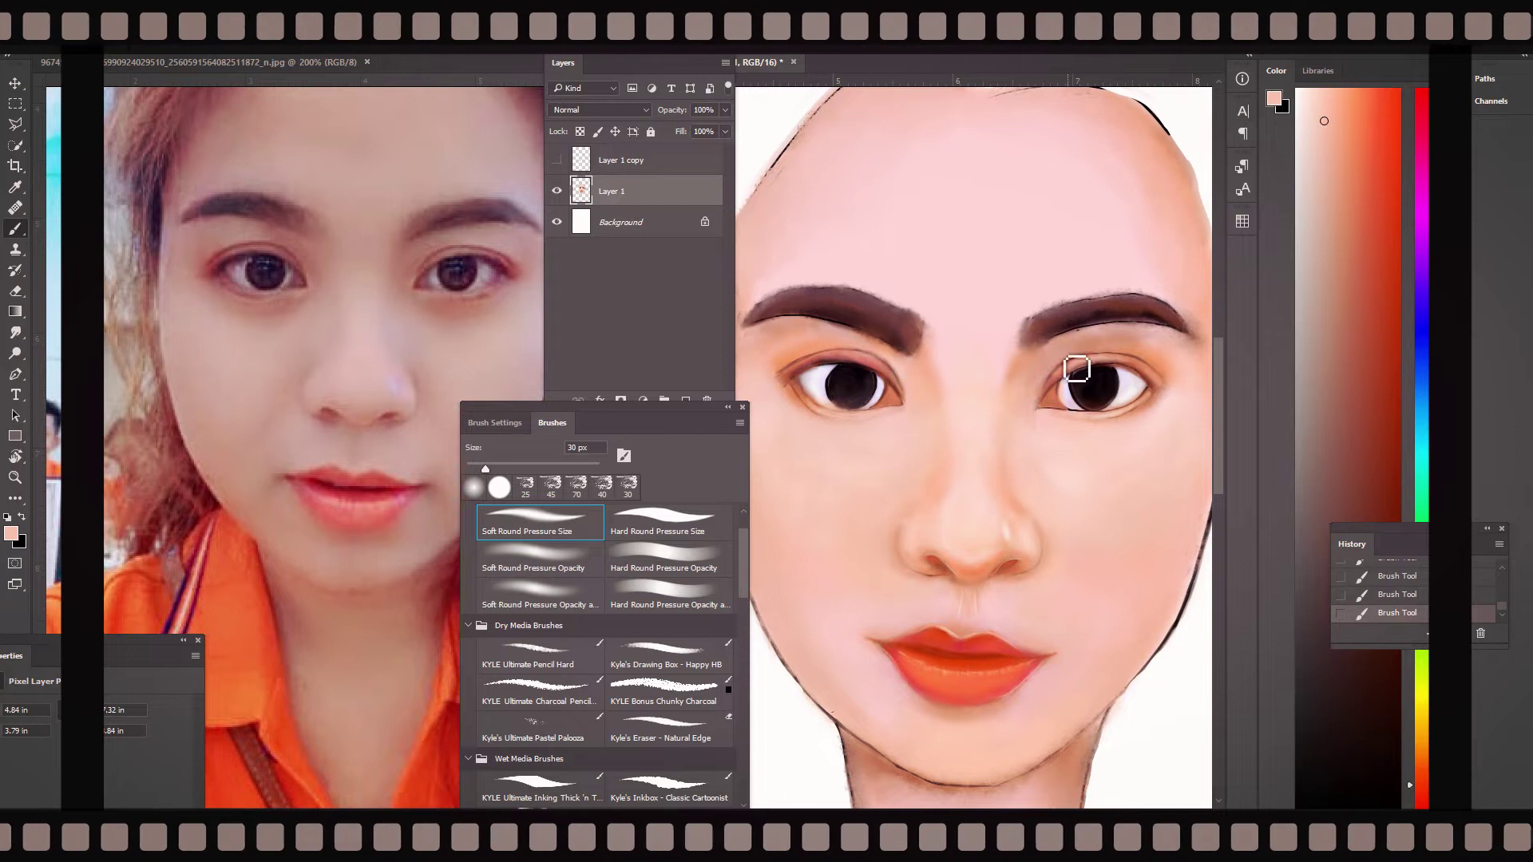
{"action": "left_click_drag", "start_coordinate": [1061, 387], "coordinate": [1126, 367]}
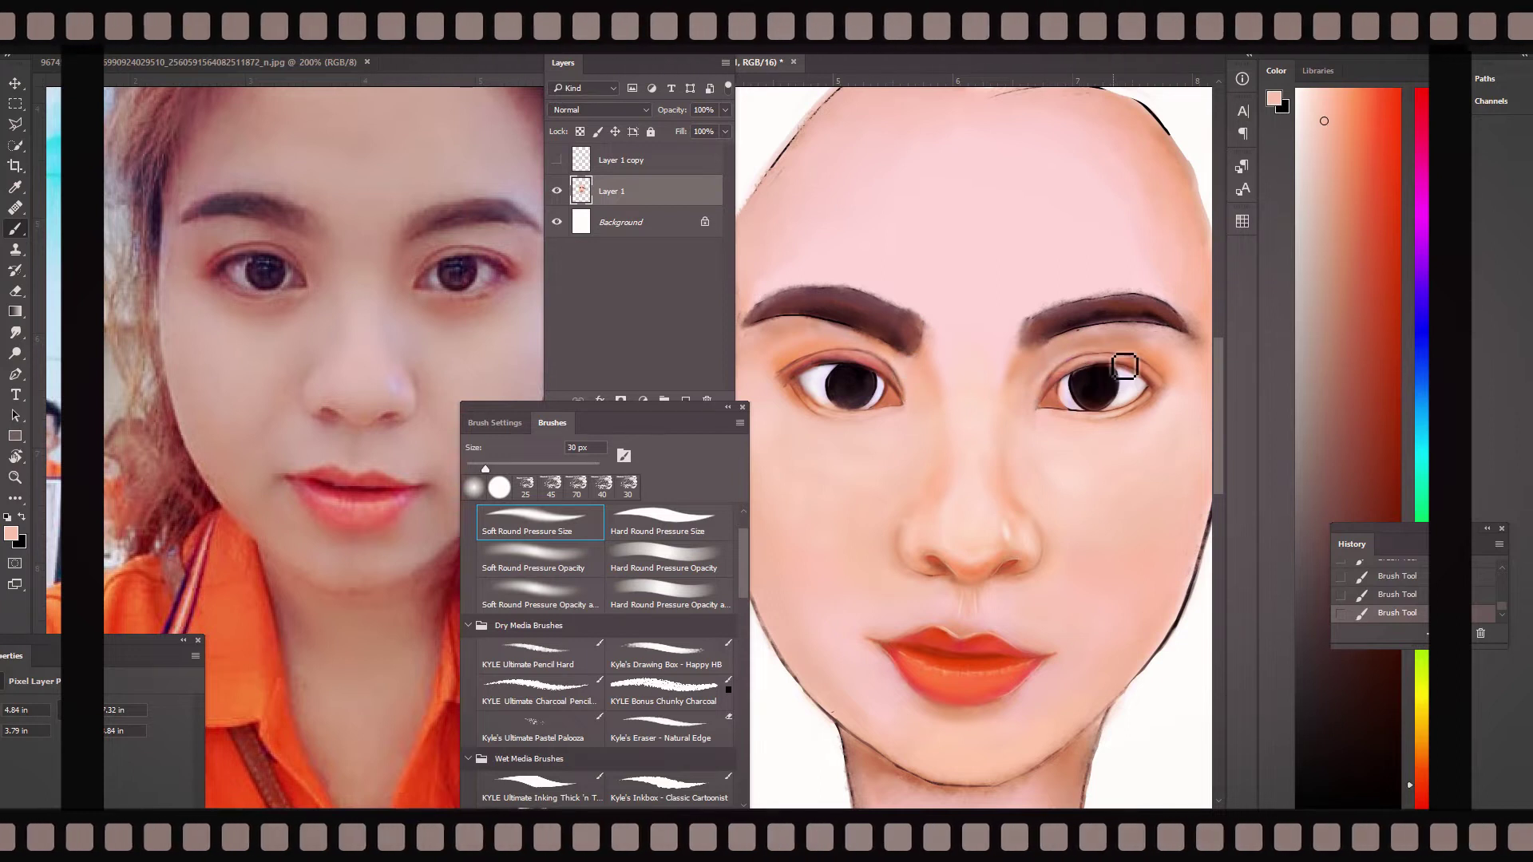
- Darken the left eye's upper lid and inner corner with reddish-brown, then pick near-black
{"action": "left_click", "coordinate": [1168, 373], "text": "alt"}
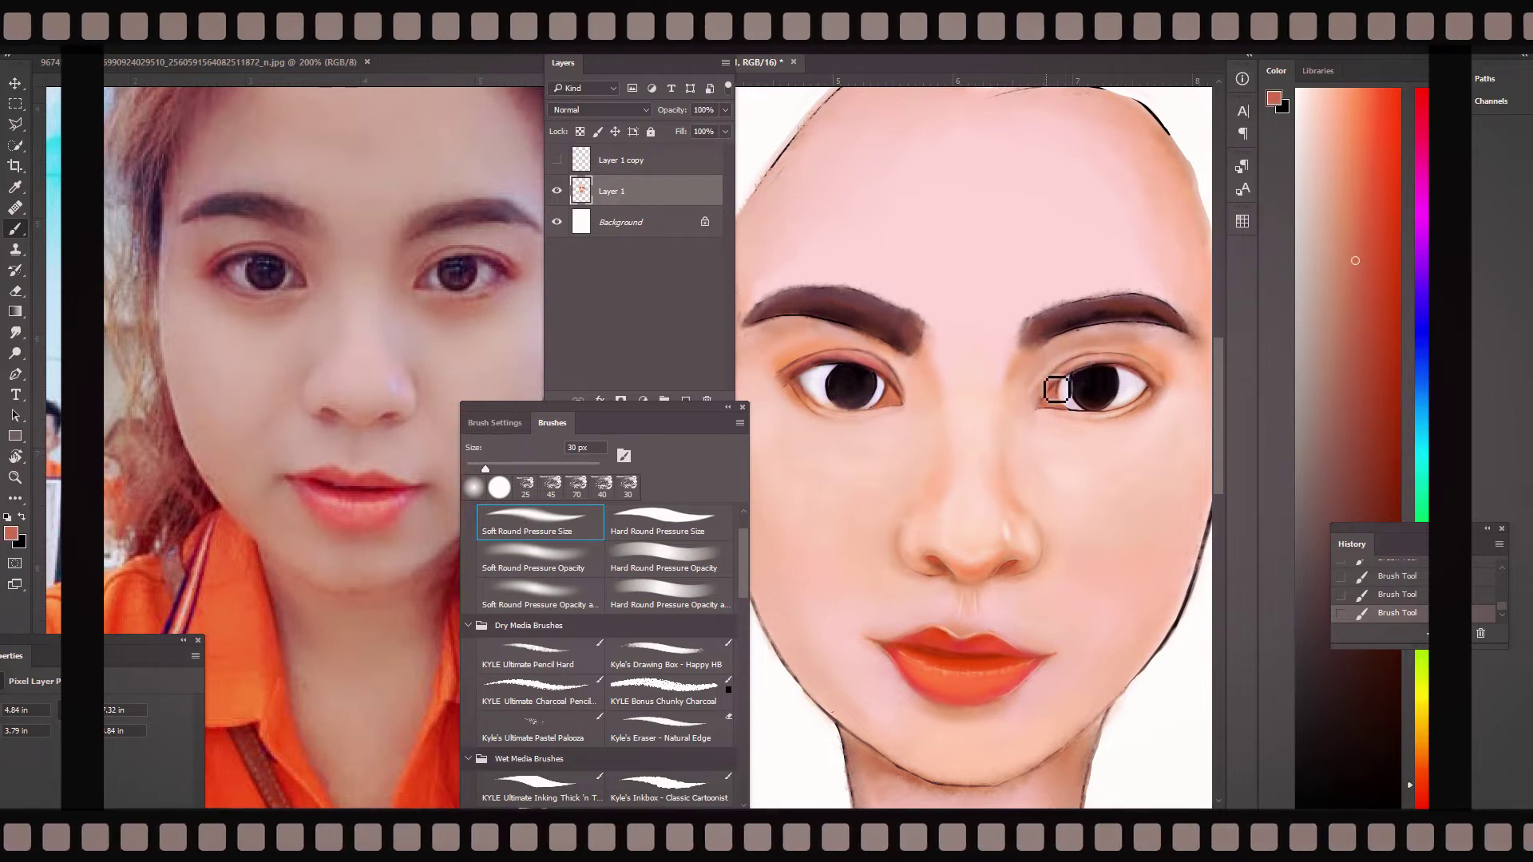
{"action": "left_click_drag", "start_coordinate": [821, 359], "coordinate": [905, 383]}
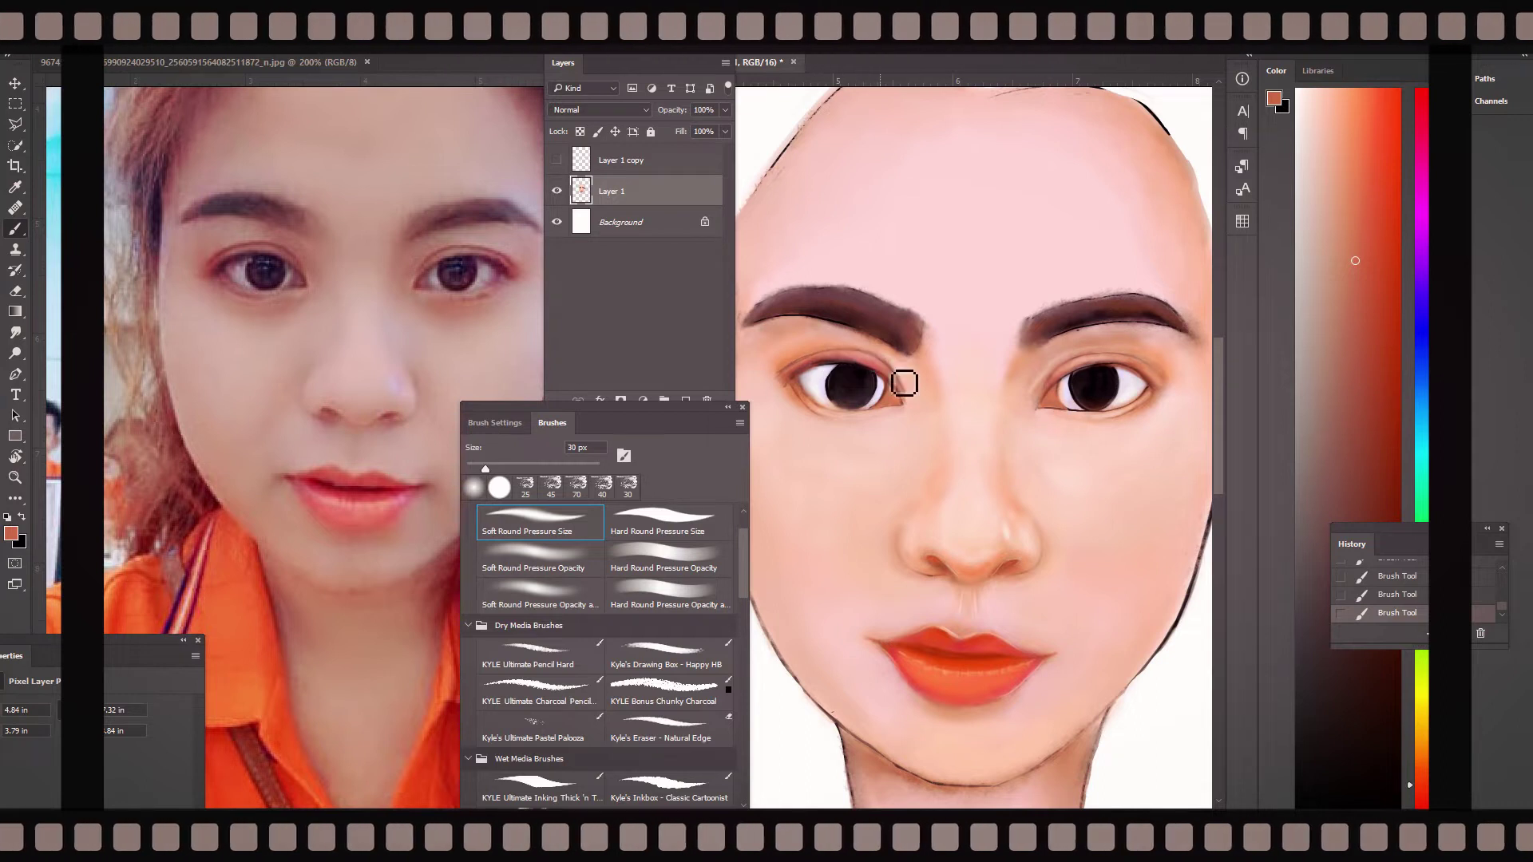
{"action": "left_click", "coordinate": [1398, 467]}
{"action": "key", "text": "bracketleft"}
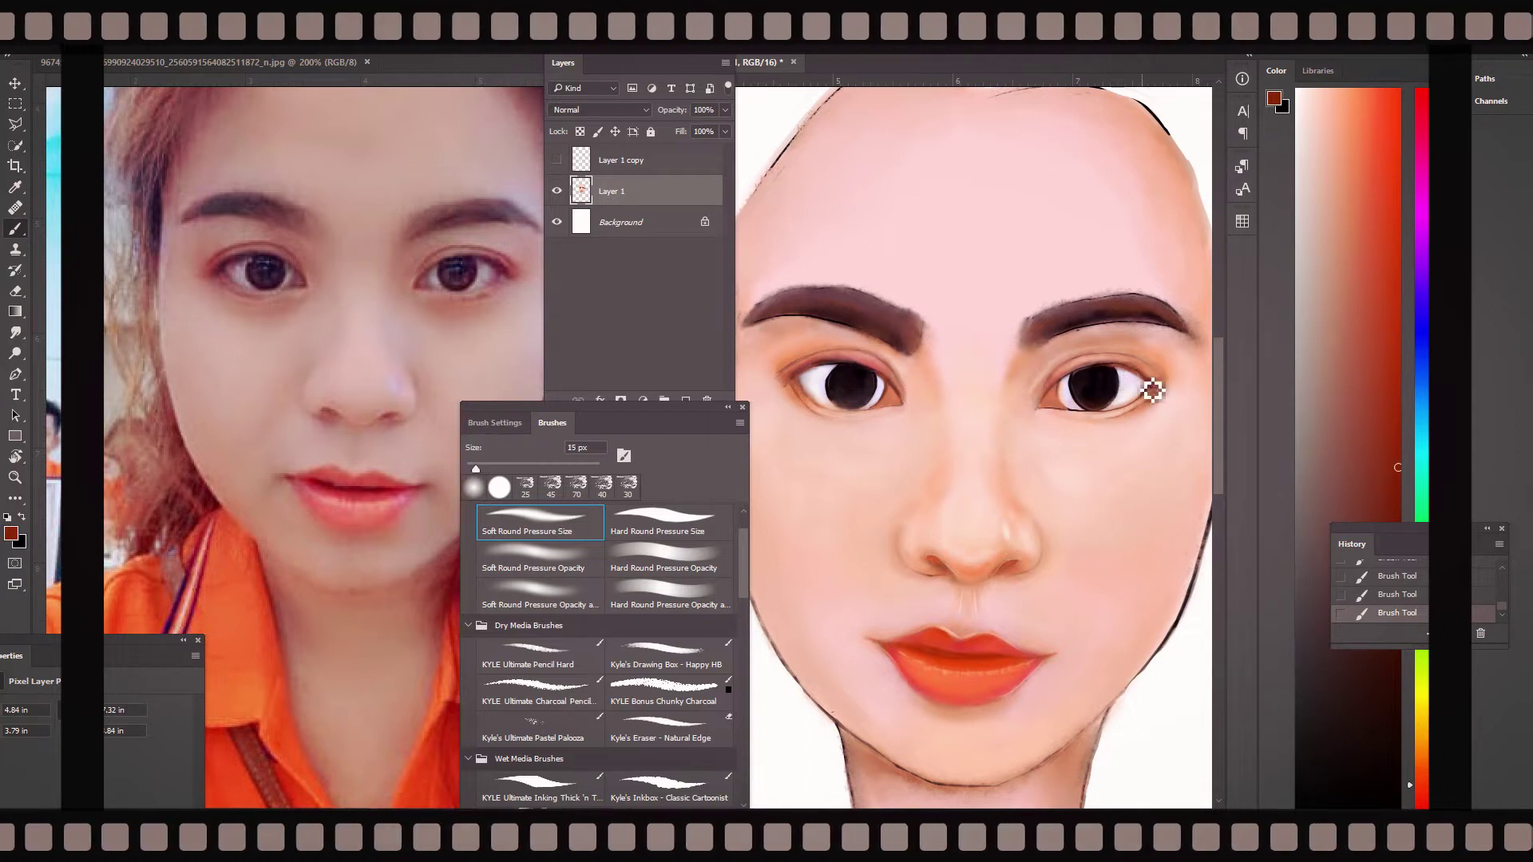
{"action": "left_click", "coordinate": [1343, 716]}
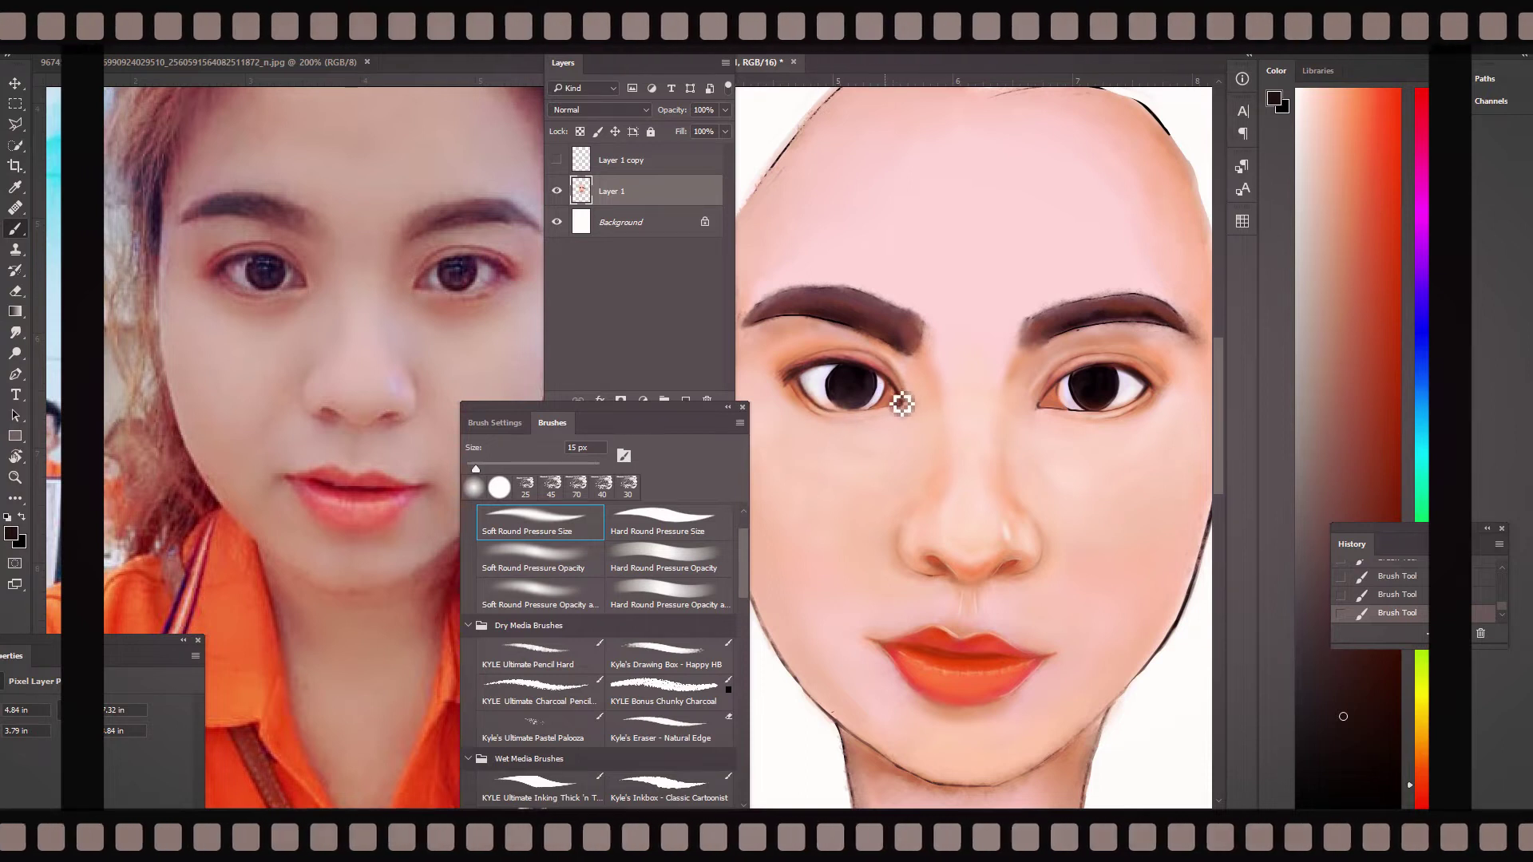
- Refine the eye detail with light pink, dark red and sampled skin tones, zoomed in
{"action": "left_click", "coordinate": [1320, 94]}
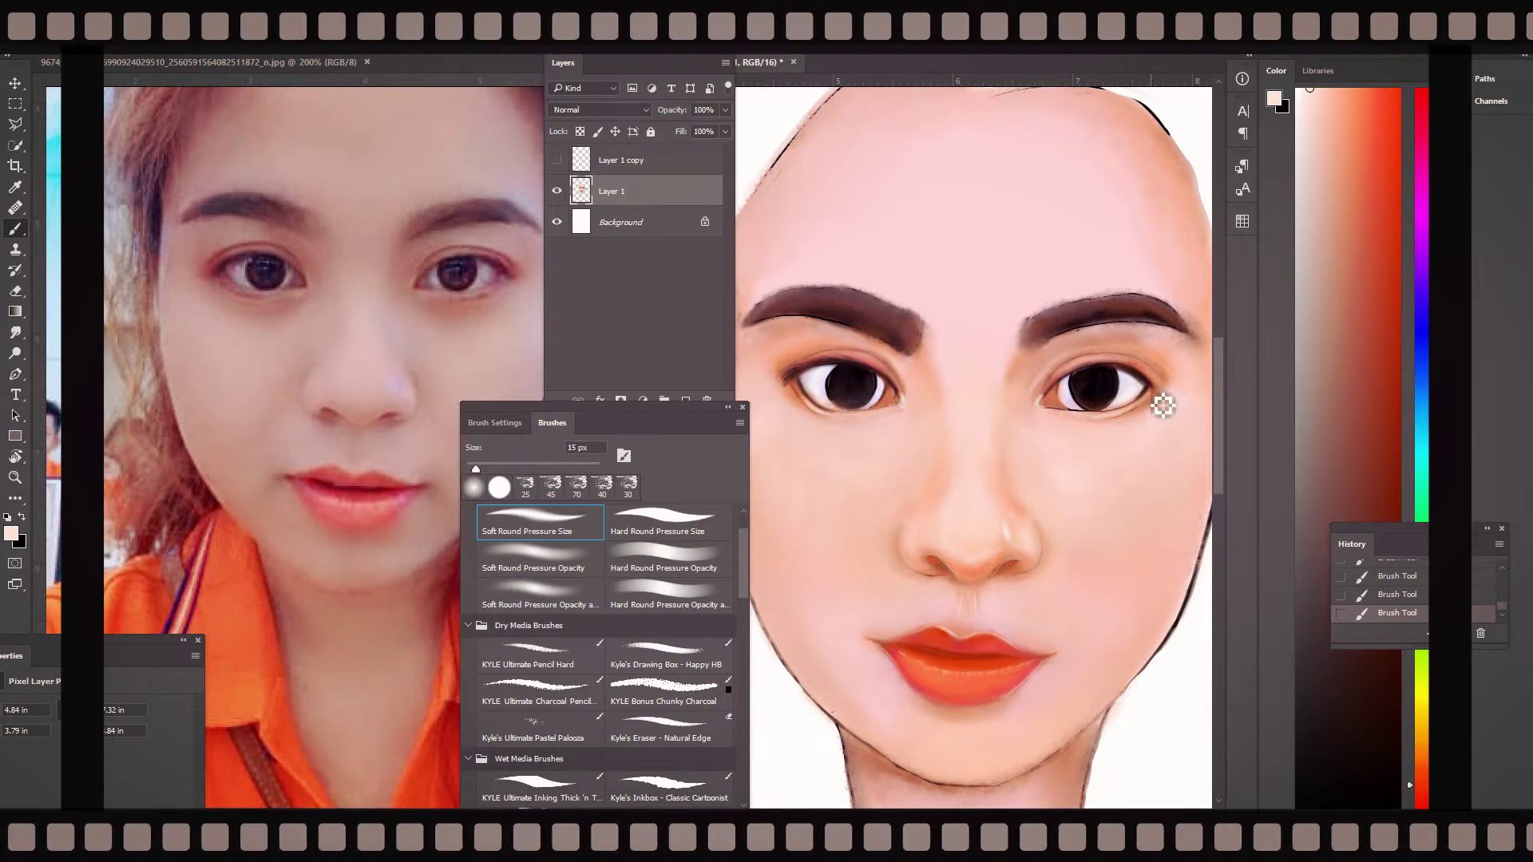
{"action": "left_click", "coordinate": [1062, 395], "text": "alt"}
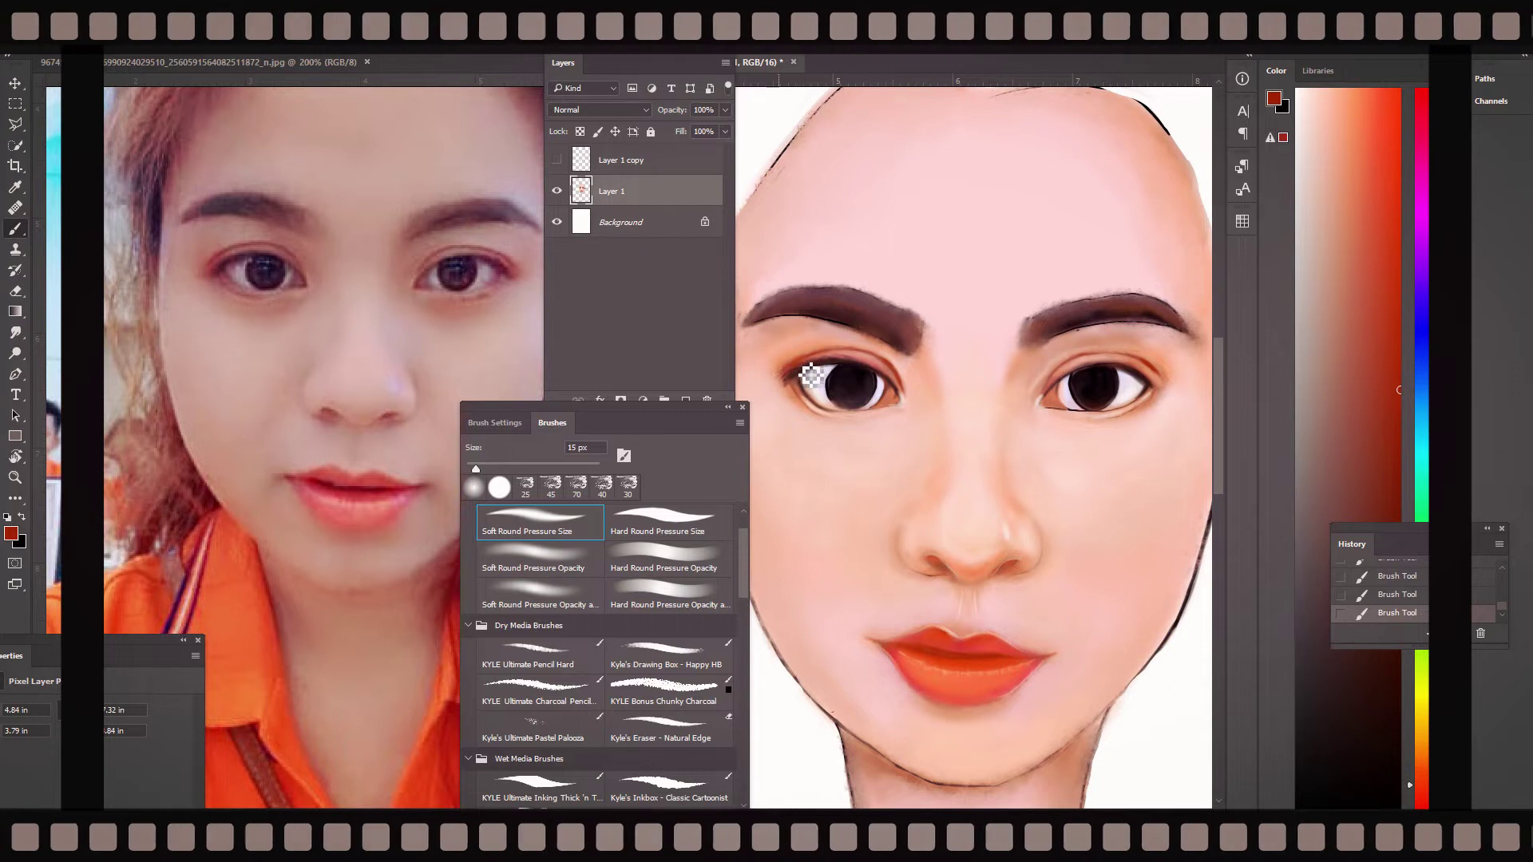
{"action": "left_click", "coordinate": [1160, 415], "text": "alt"}
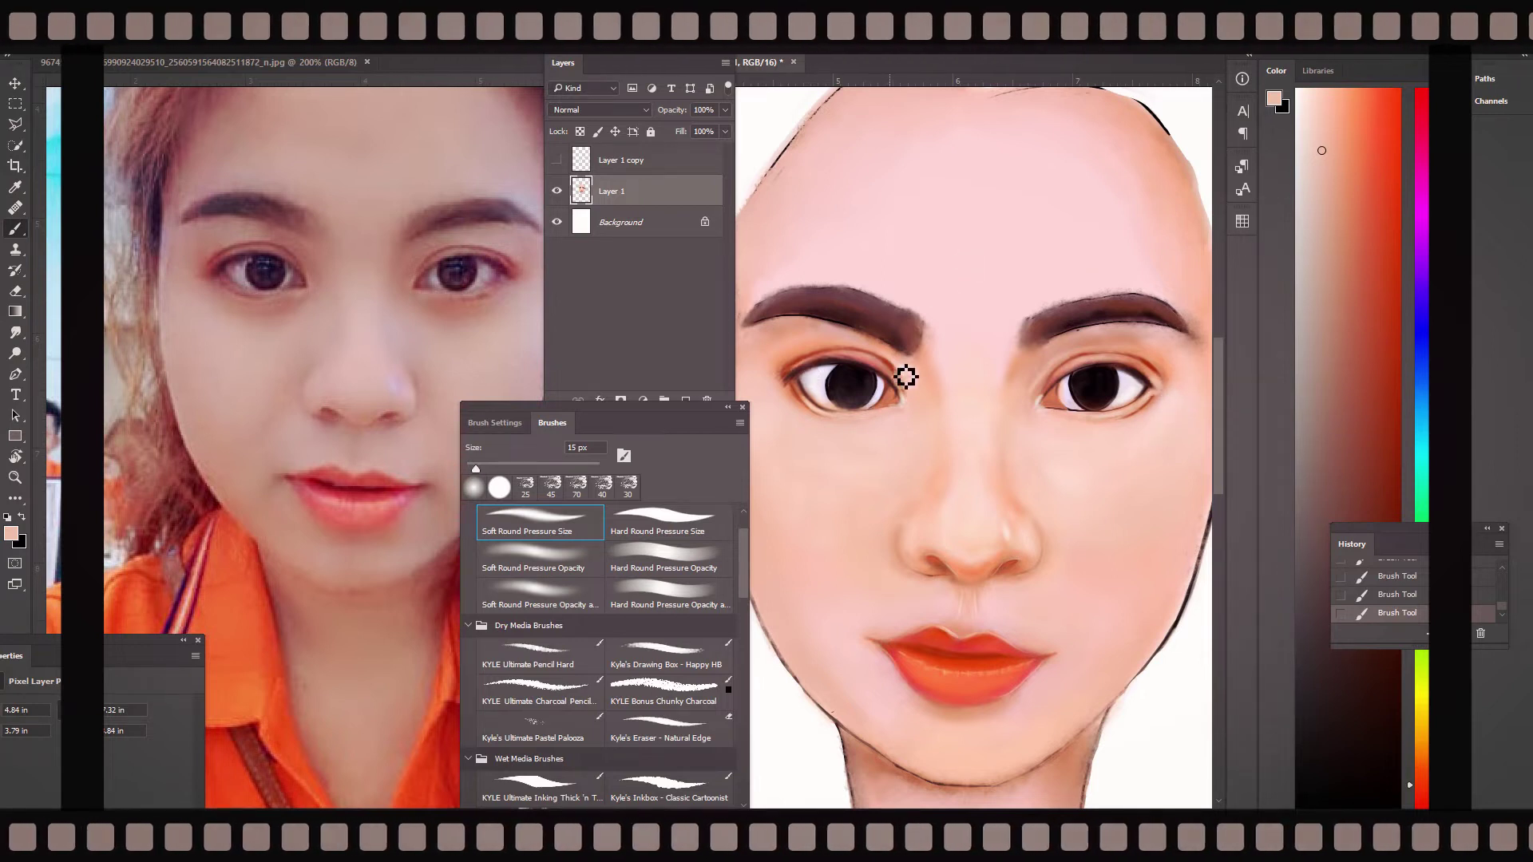
{"action": "key", "text": "ctrl+plus"}
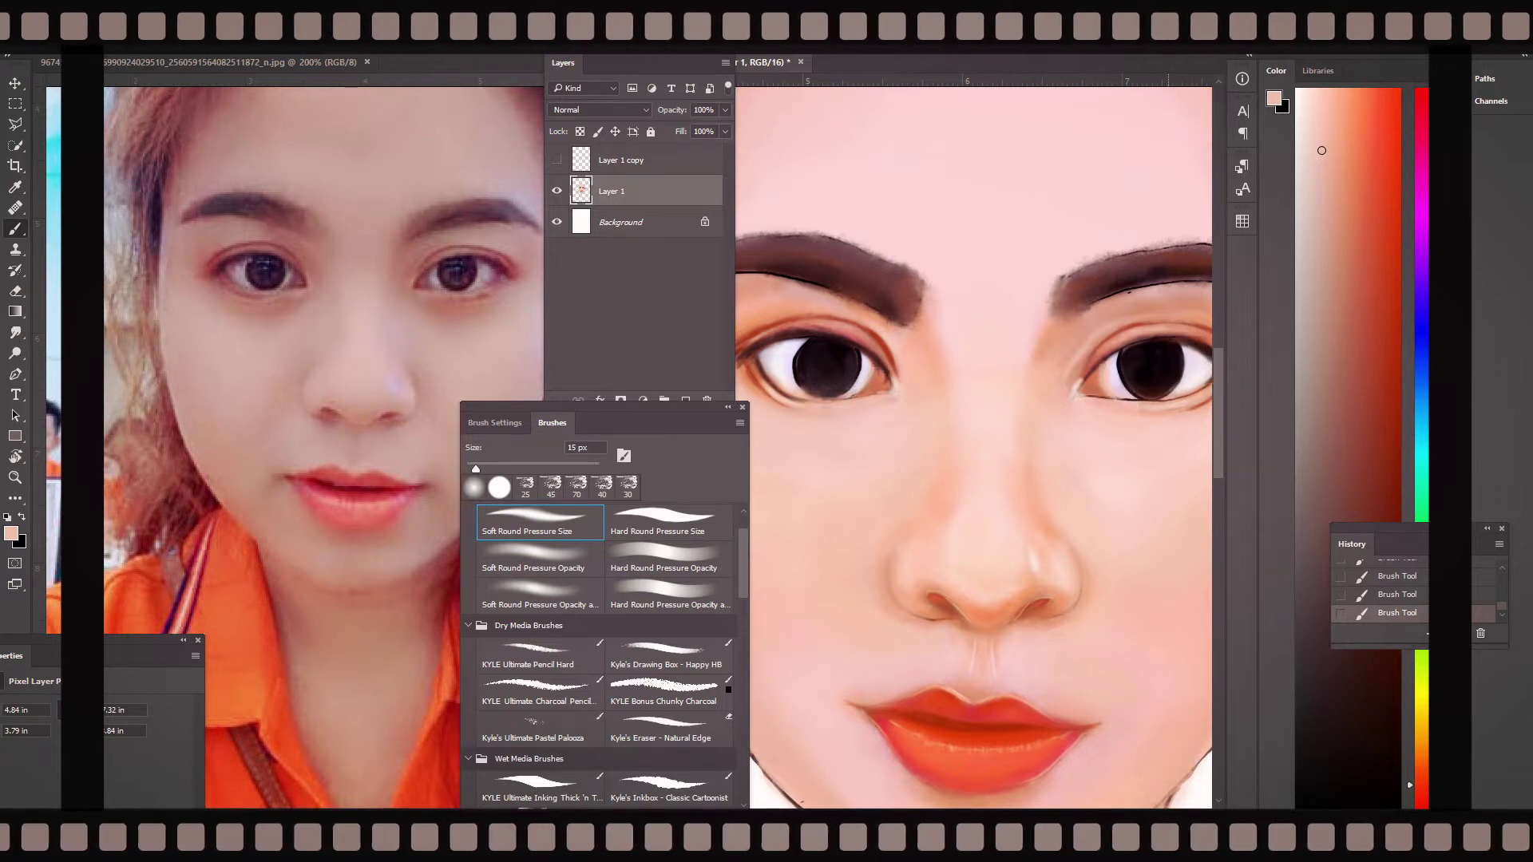
{"action": "left_click", "coordinate": [1390, 357]}
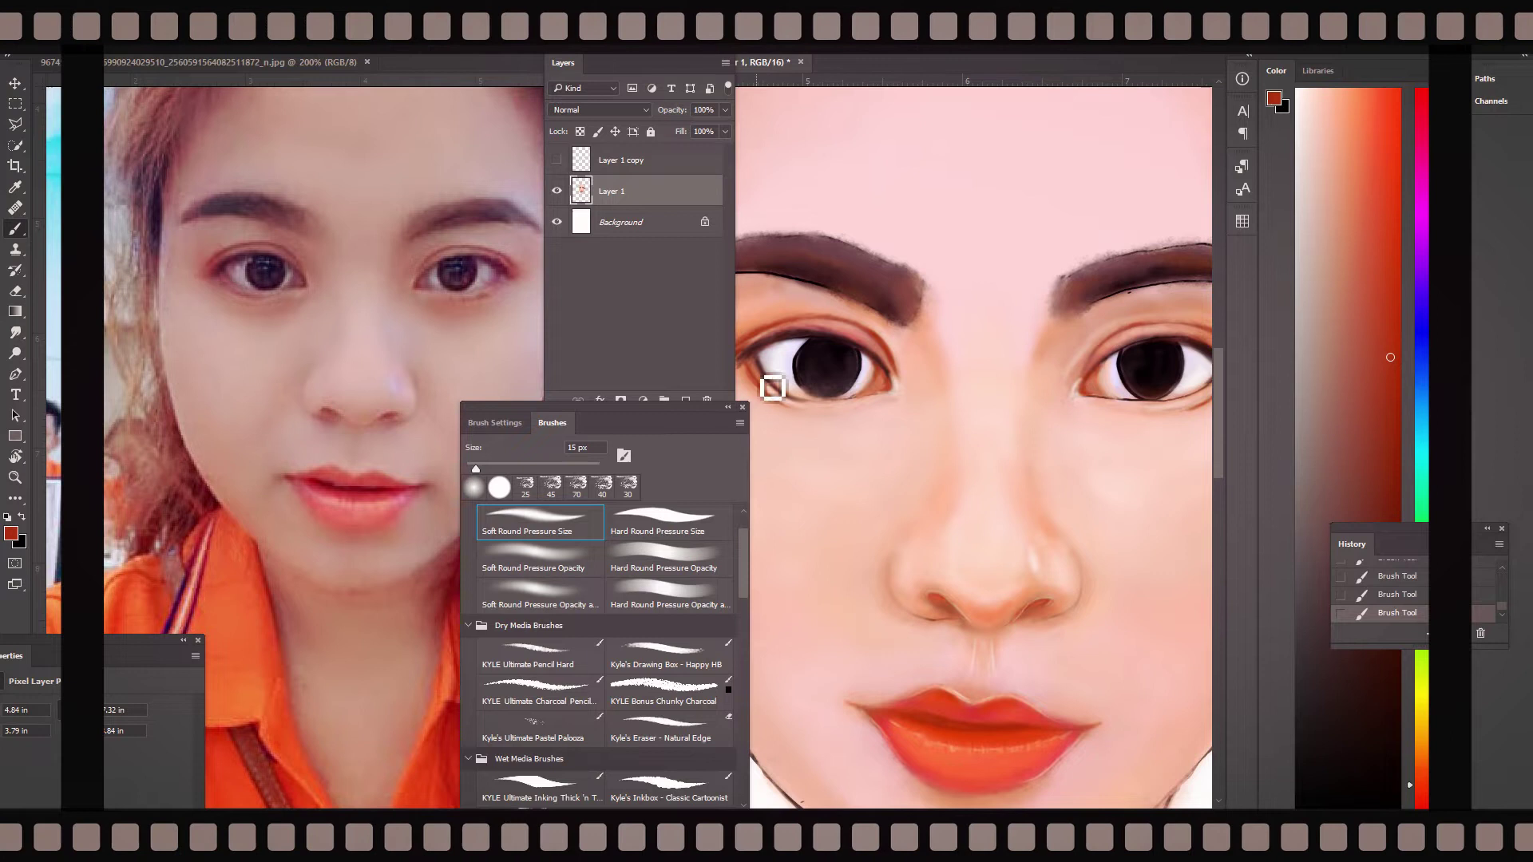
{"action": "scroll", "coordinate": [794, 403], "scroll_direction": "right", "scroll_amount": 3}
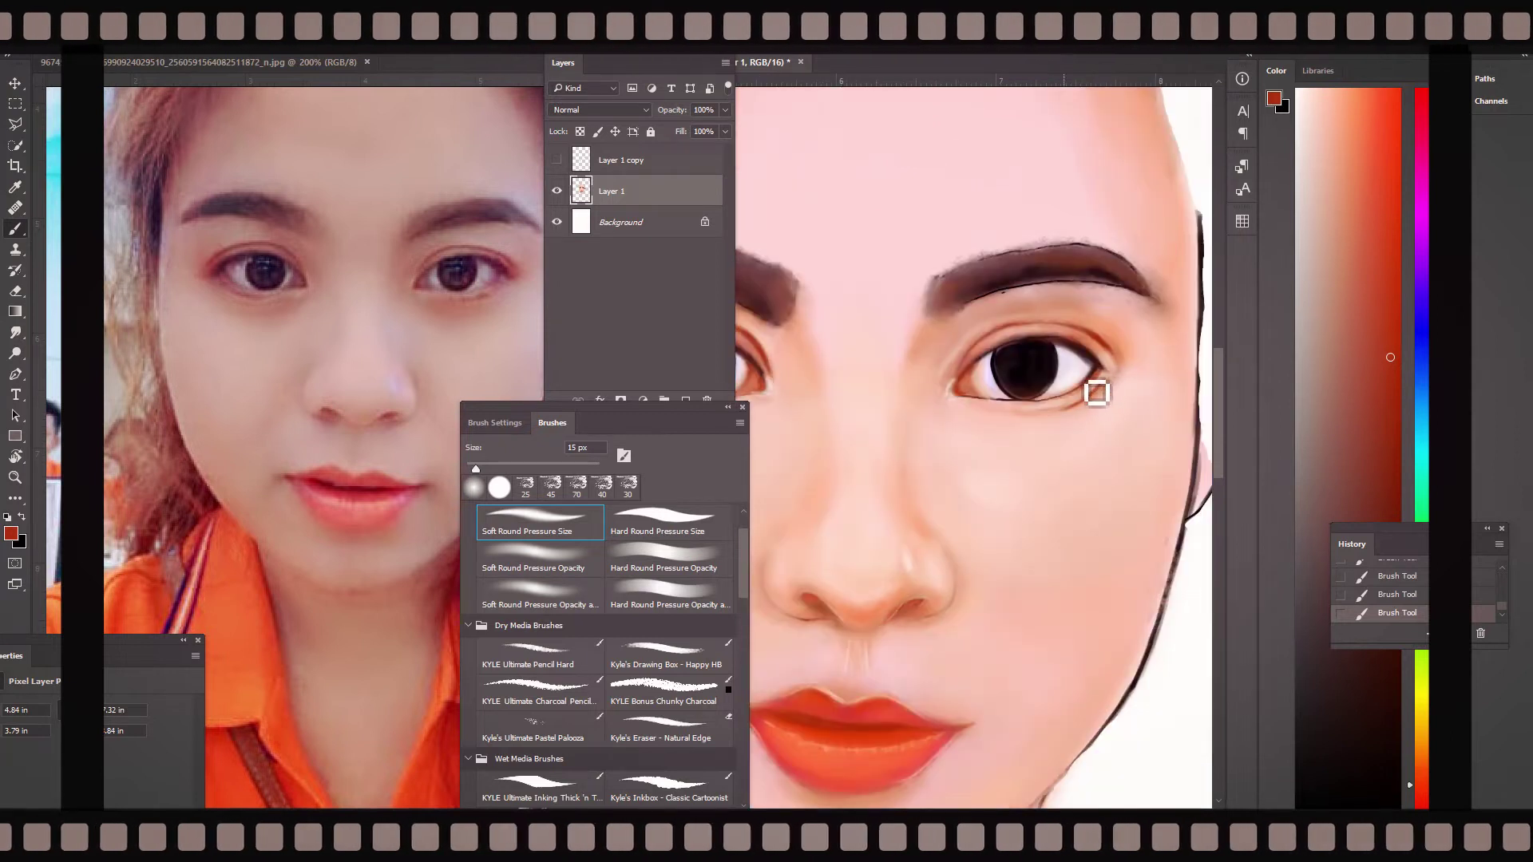
{"action": "scroll", "coordinate": [1097, 393], "scroll_direction": "left", "scroll_amount": 2}
{"action": "scroll", "coordinate": [1098, 393], "scroll_direction": "down", "scroll_amount": 2}
- Shade both eyelids and outer eye corners in salmon, orange-red and deep red, refining with a 20 px brush
{"action": "left_click", "coordinate": [1348, 148]}
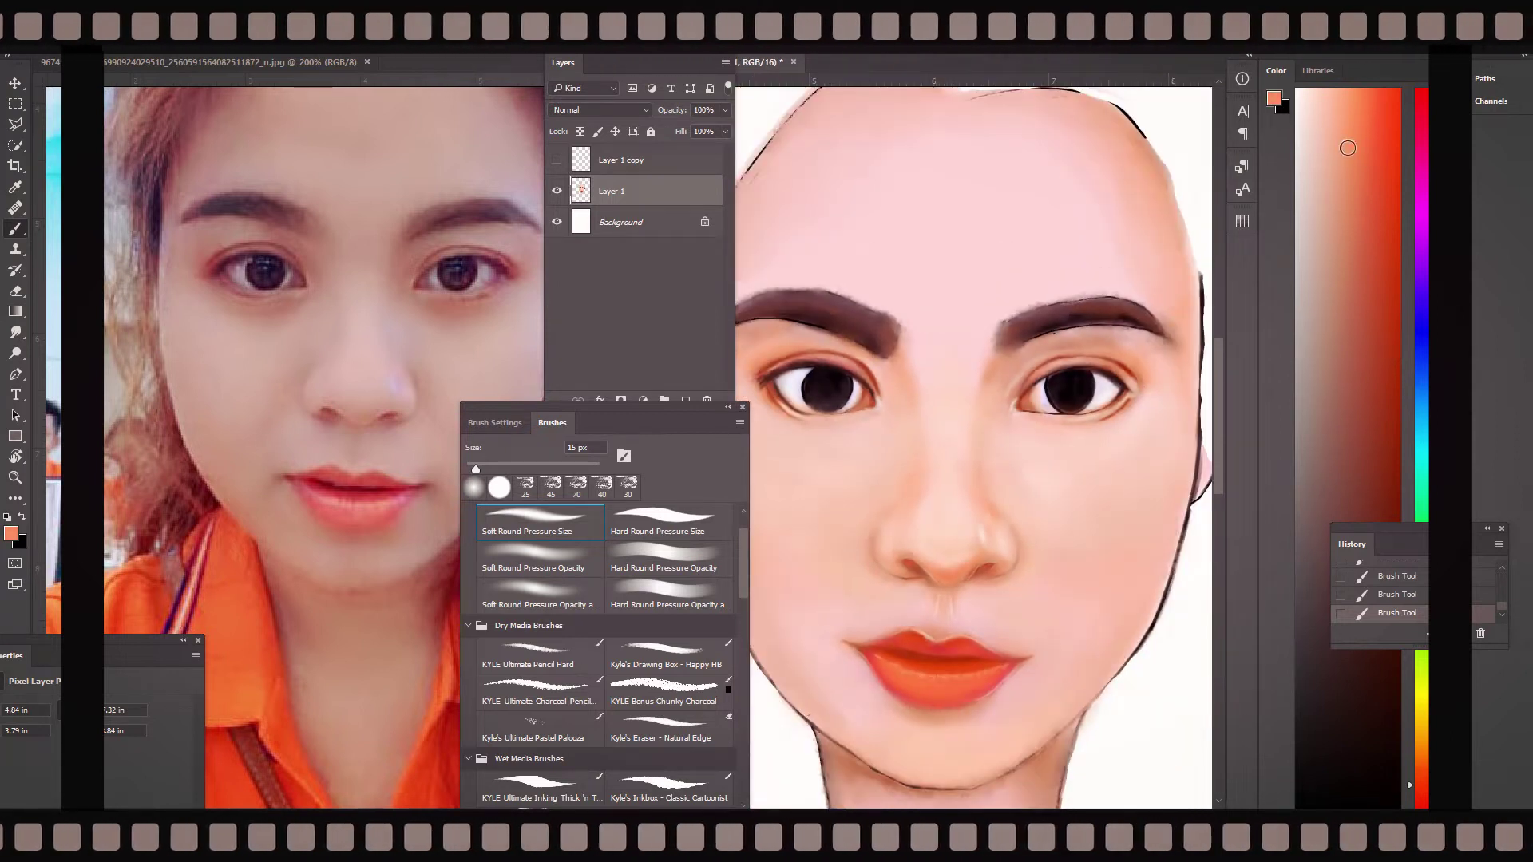
{"action": "key", "text": "bracketright"}
{"action": "key", "text": "bracketright"}
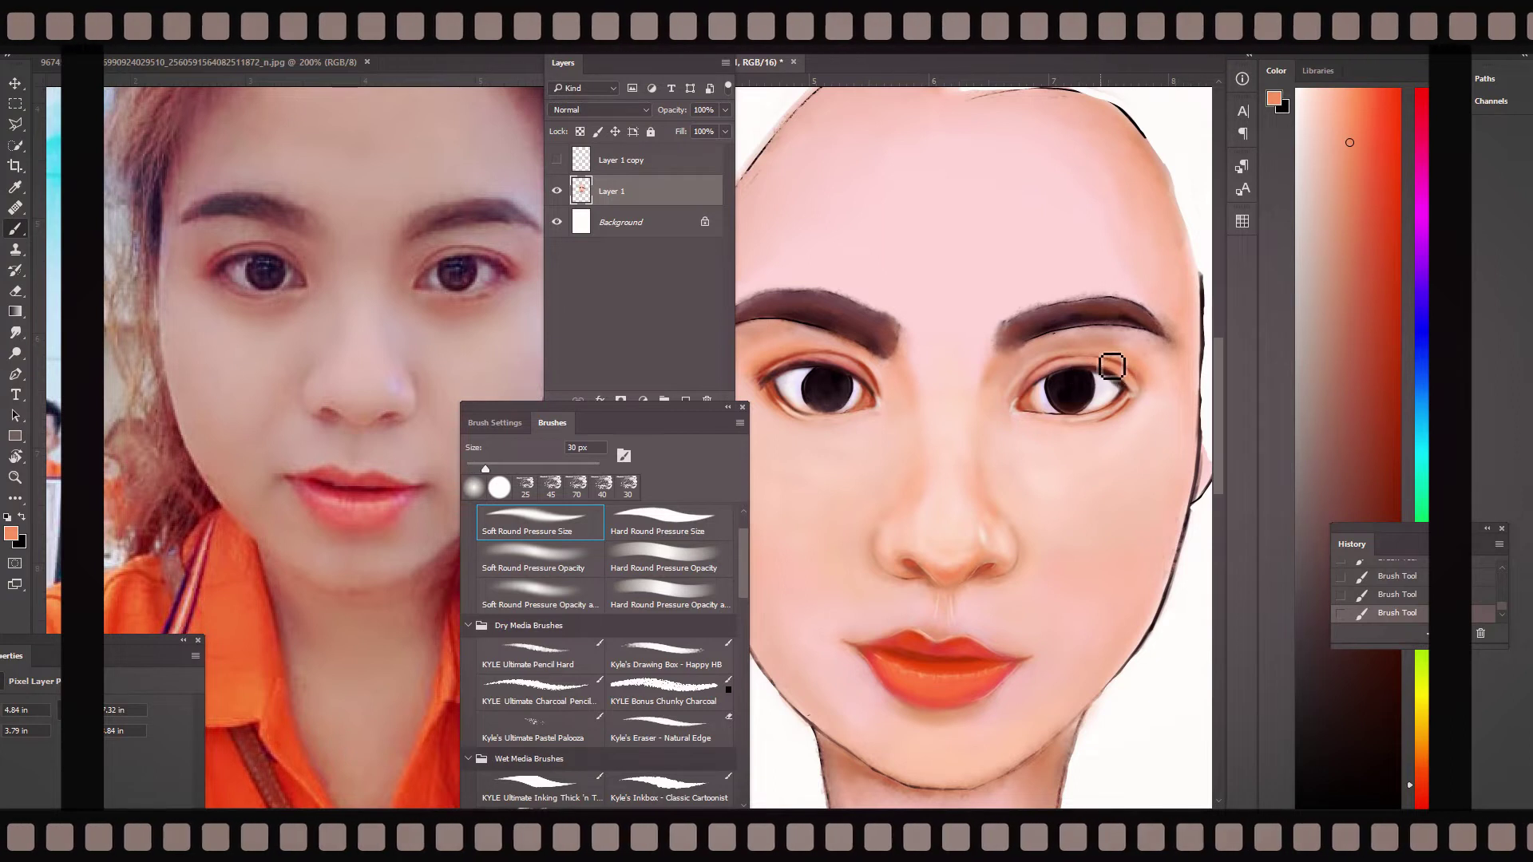
{"action": "left_click", "coordinate": [1126, 378], "text": "alt"}
{"action": "key", "text": "bracketright"}
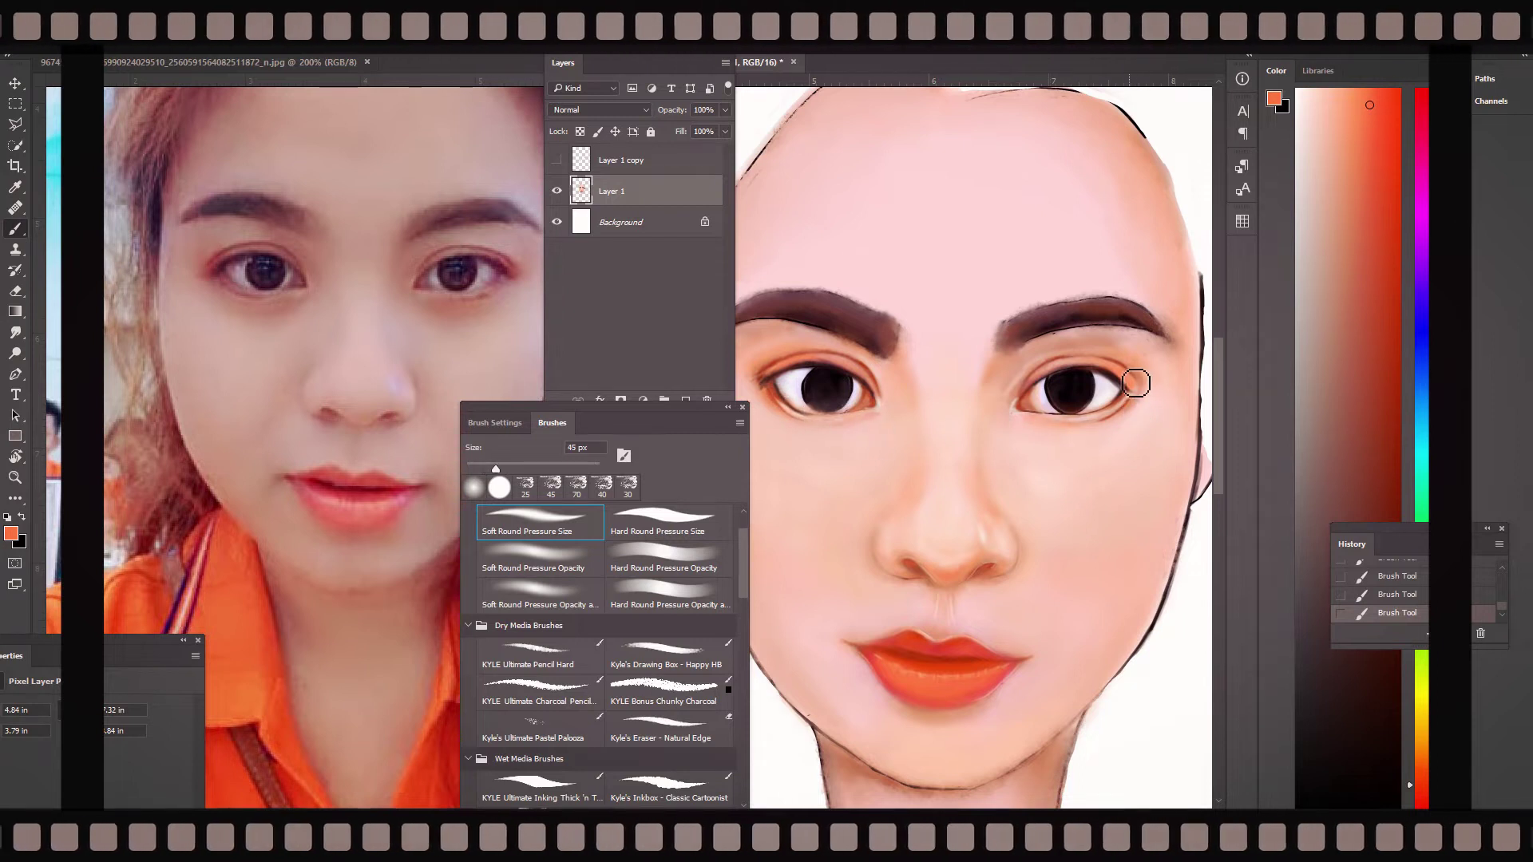
{"action": "left_click", "coordinate": [1134, 387], "text": "alt"}
{"action": "left_click_drag", "start_coordinate": [1135, 393], "coordinate": [1031, 403]}
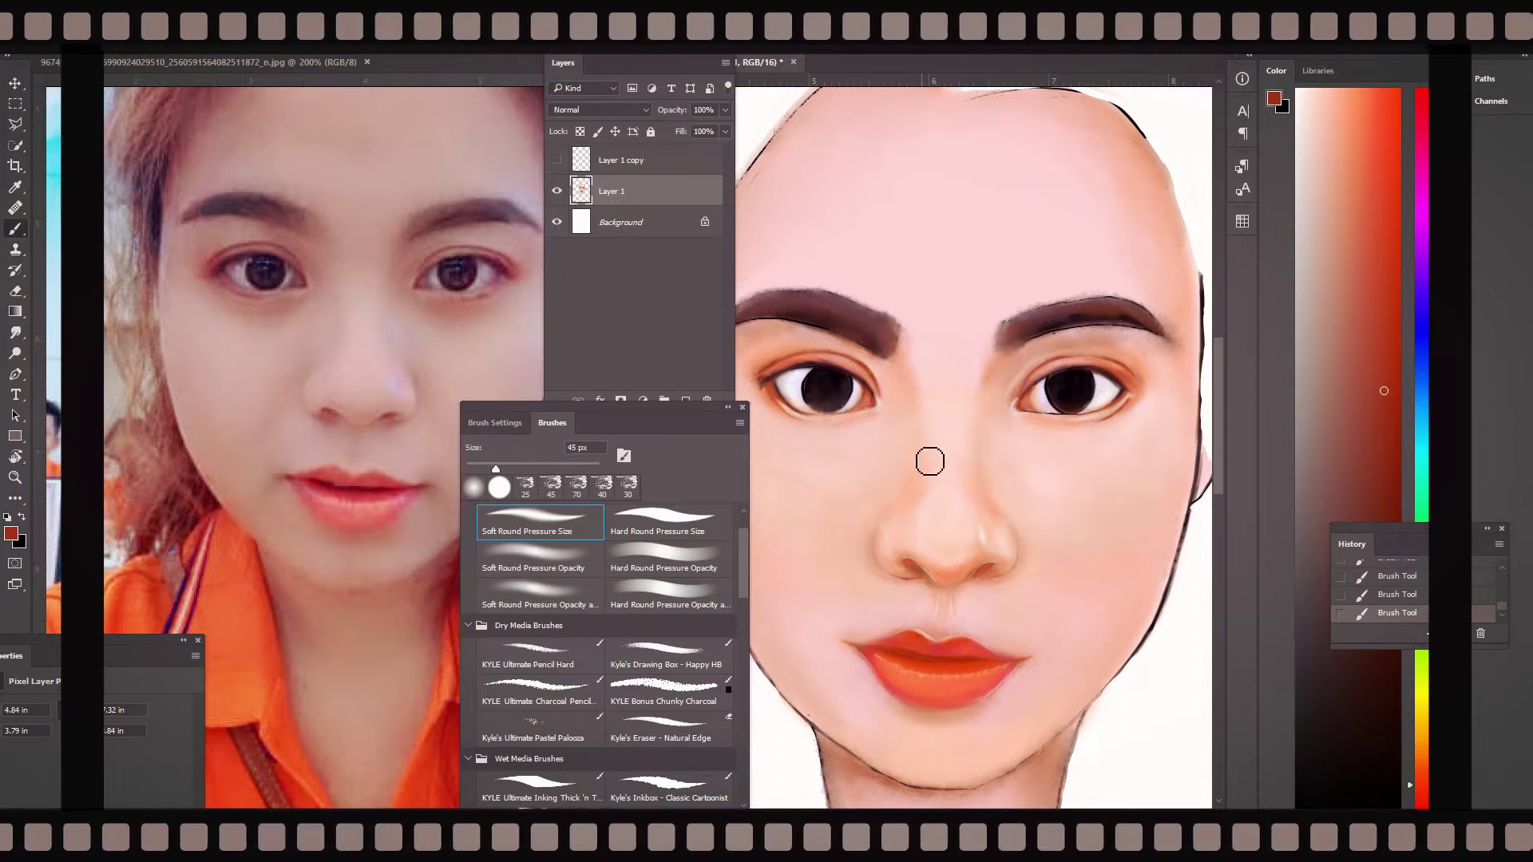
{"action": "left_click_drag", "start_coordinate": [792, 356], "coordinate": [760, 376]}
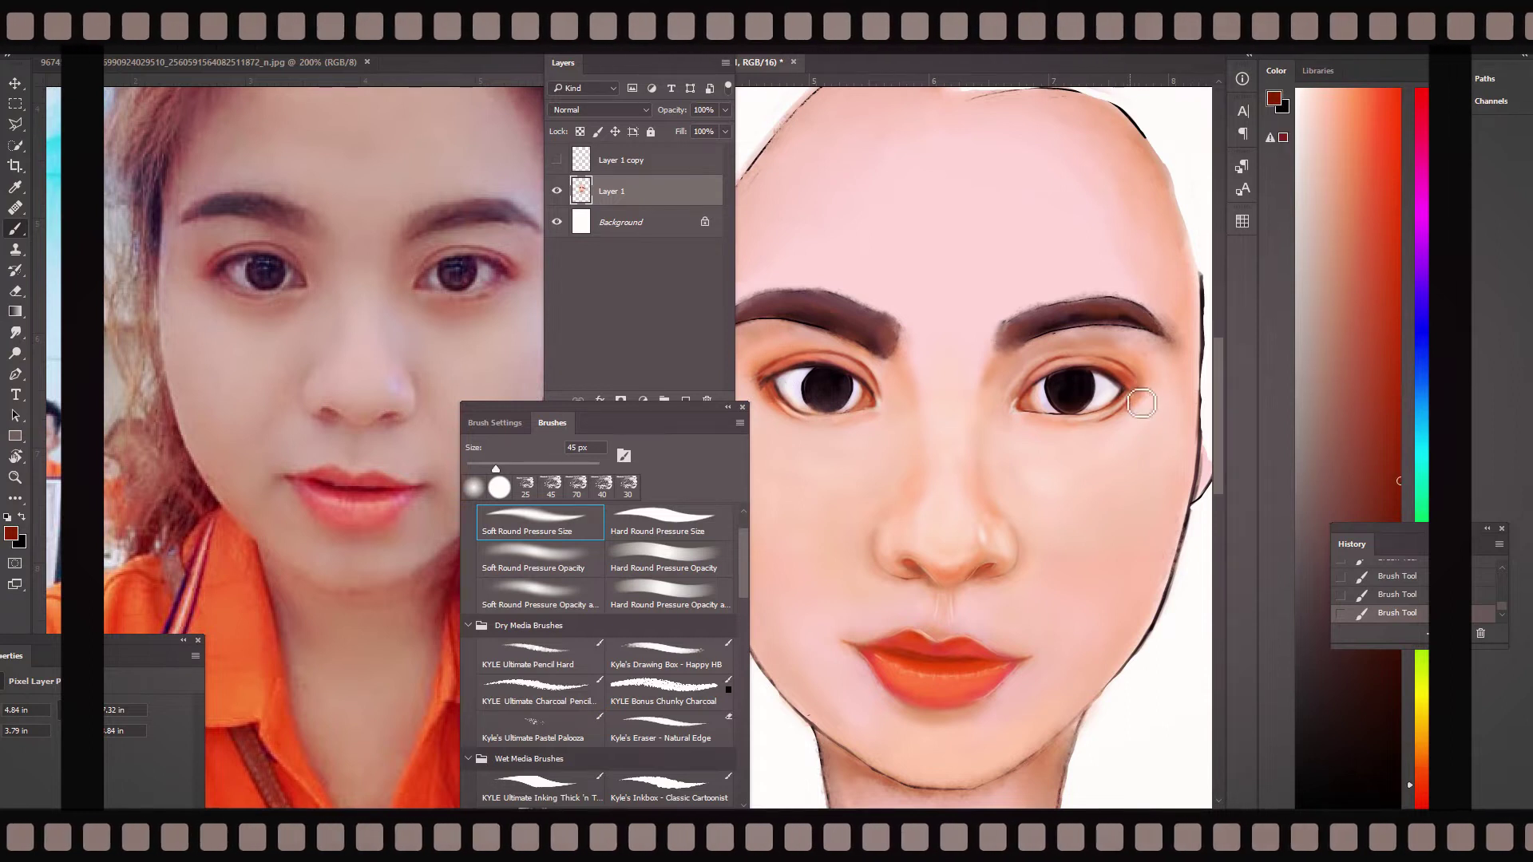
{"action": "key", "text": "bracketleft"}
{"action": "key", "text": "bracketleft"}
{"action": "key", "text": "bracketleft"}
{"action": "left_click_drag", "start_coordinate": [1113, 383], "coordinate": [1134, 391]}
{"action": "left_click_drag", "start_coordinate": [771, 391], "coordinate": [794, 387]}
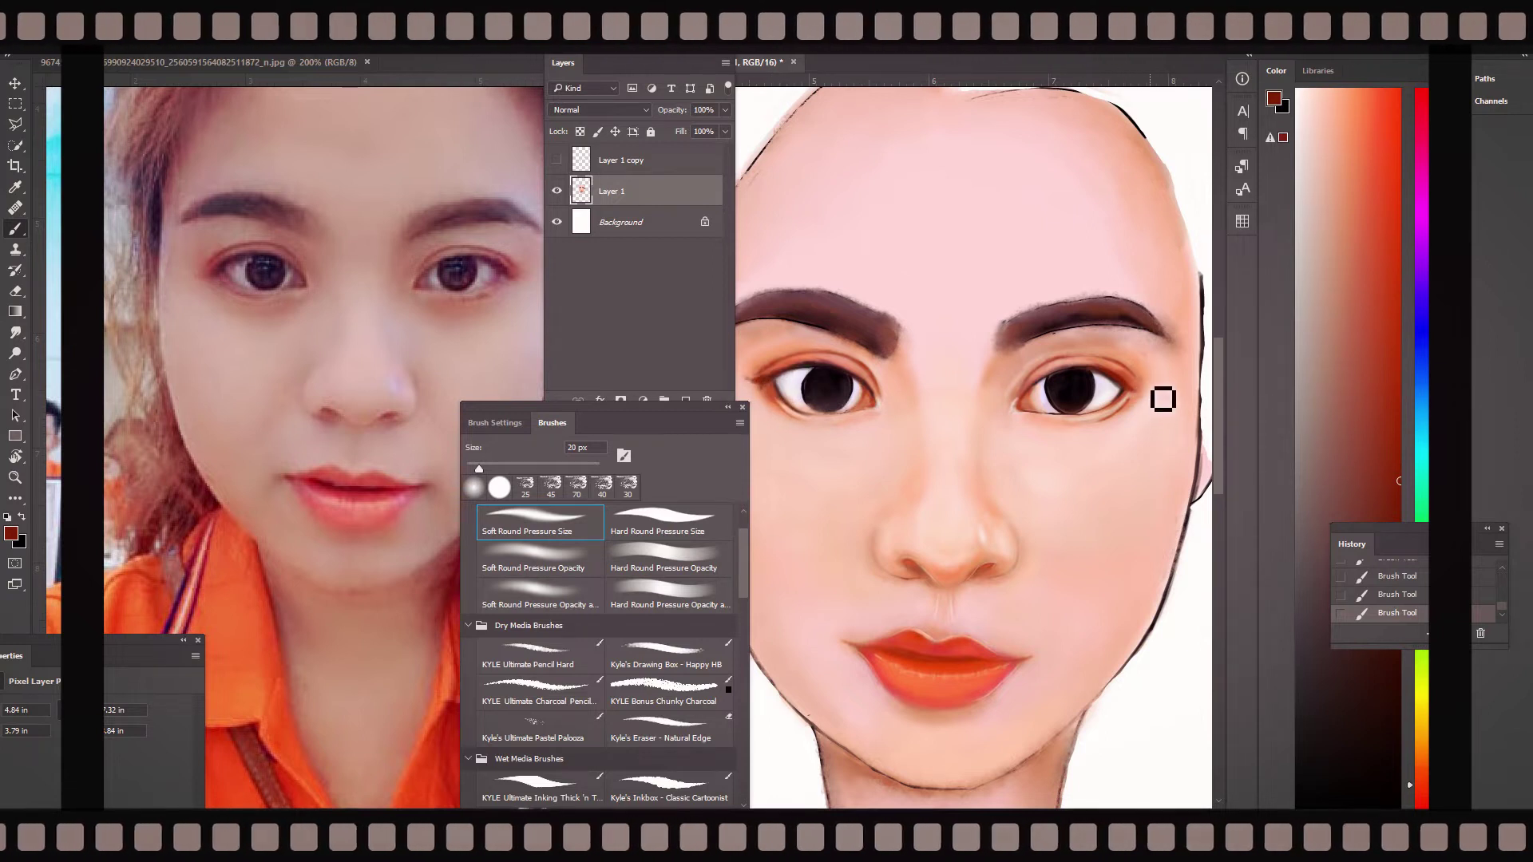
- Darken both irises and pupils with a dark red-brown
{"action": "left_click", "coordinate": [1308, 88]}
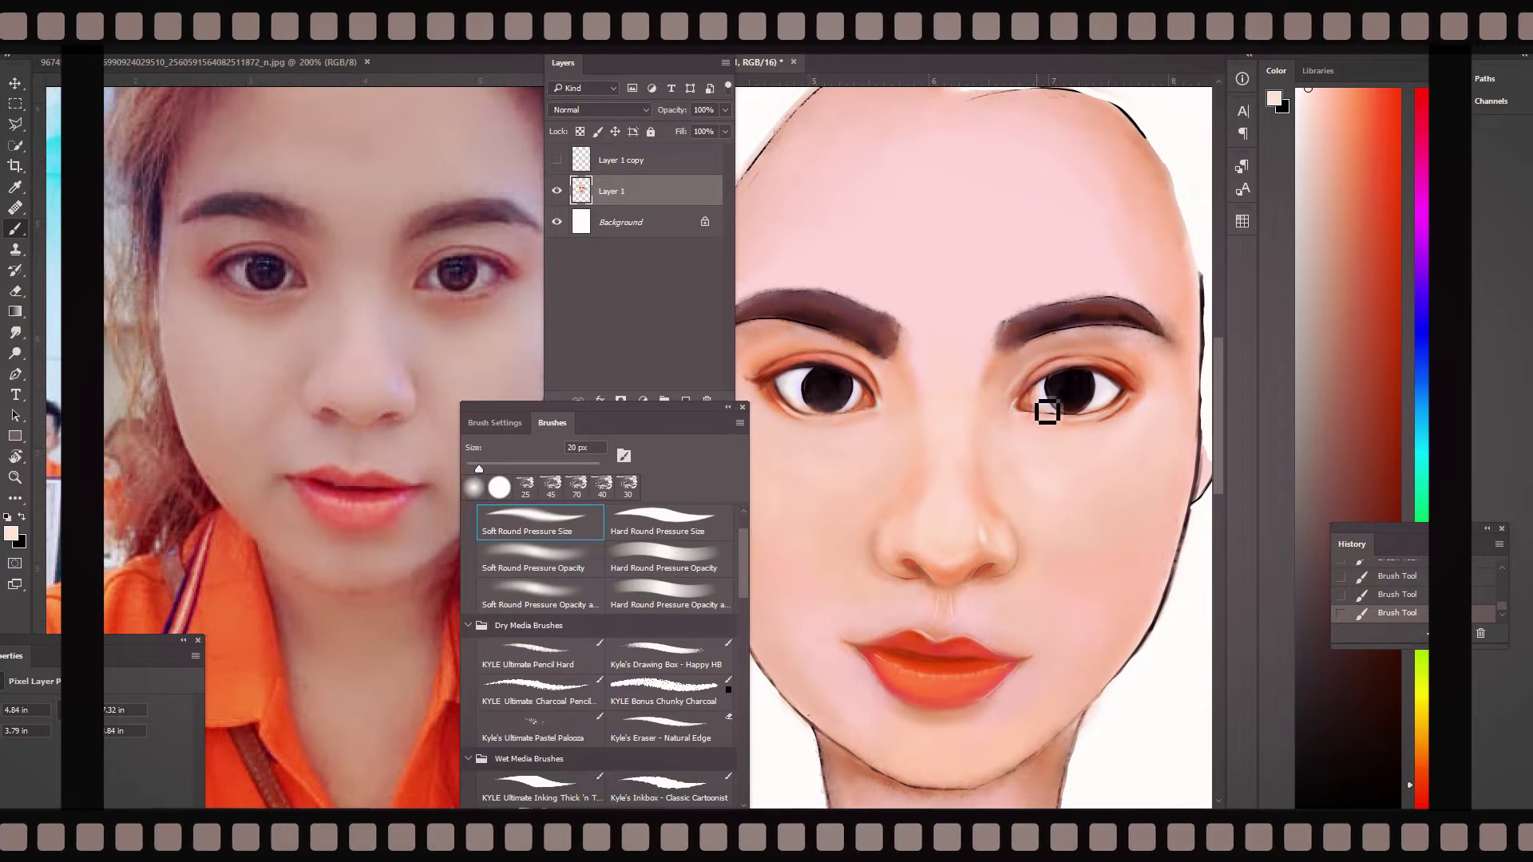
{"action": "left_click", "coordinate": [892, 357], "text": "alt"}
{"action": "left_click_drag", "start_coordinate": [828, 385], "coordinate": [865, 397]}
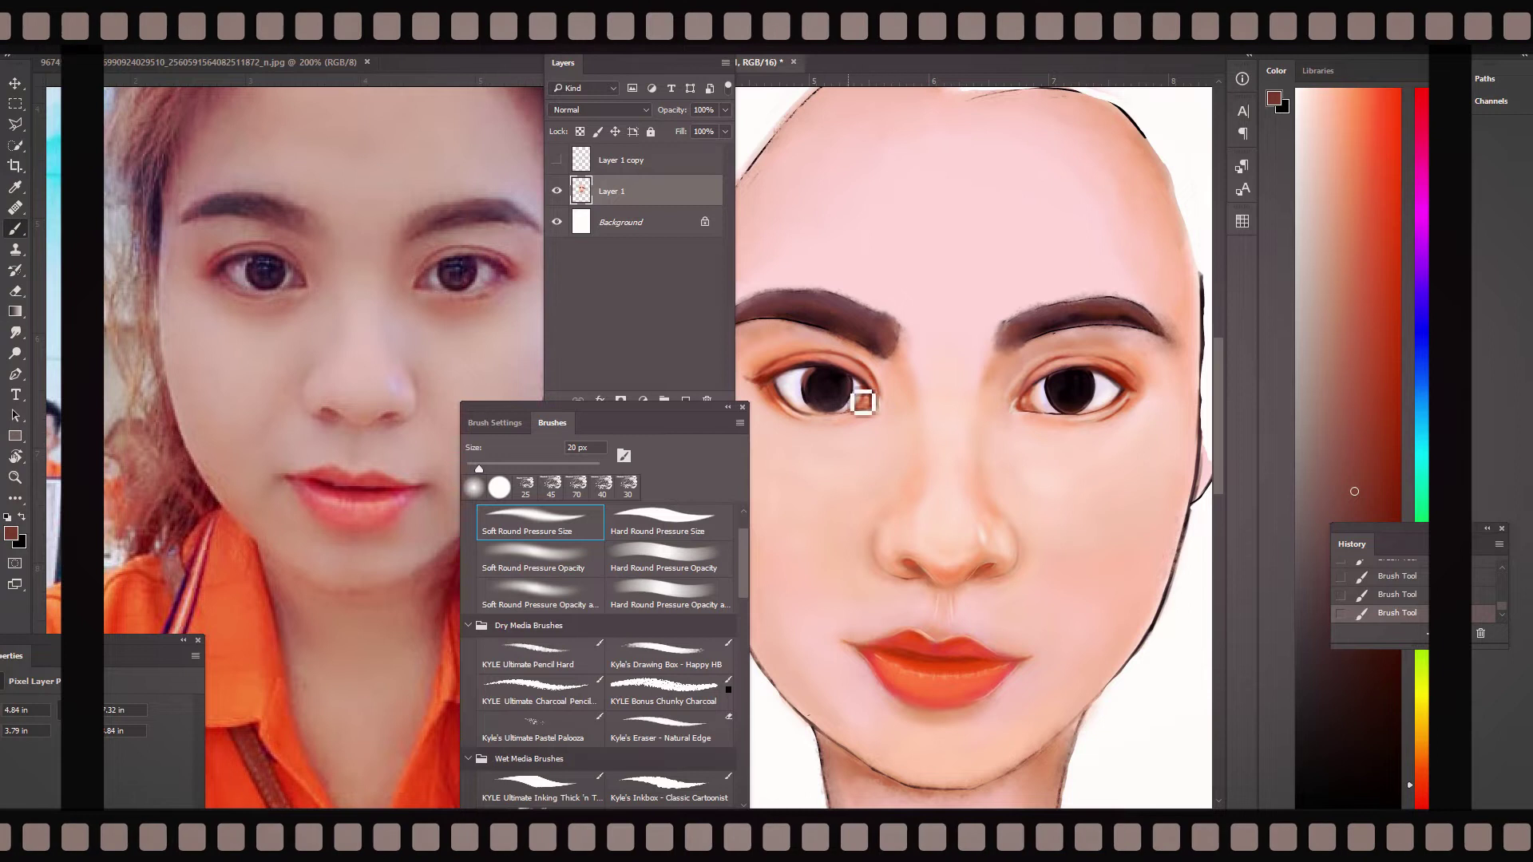
{"action": "left_click_drag", "start_coordinate": [1066, 389], "coordinate": [1070, 418]}
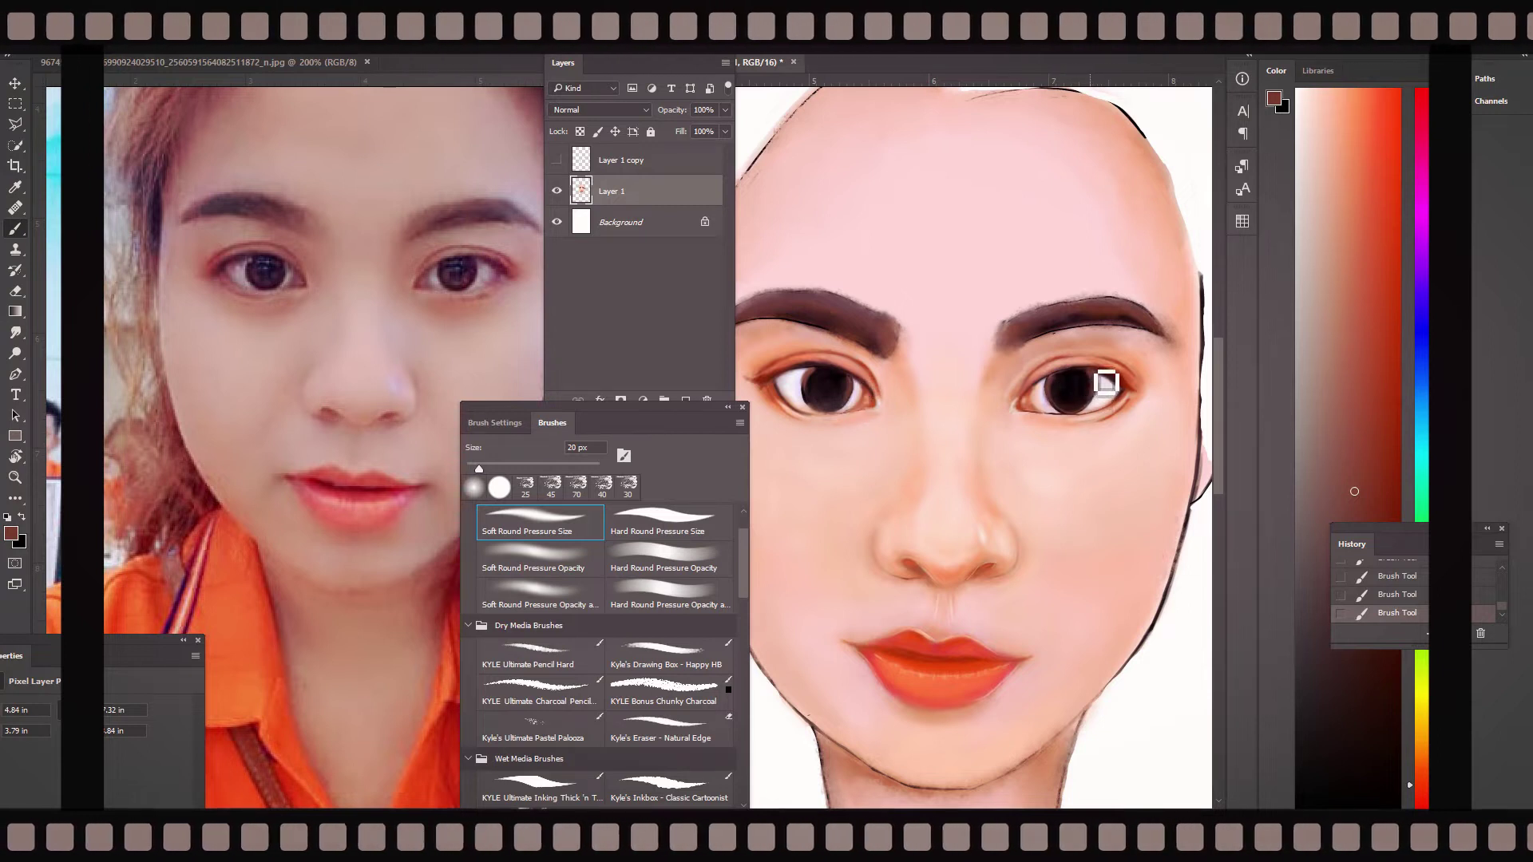
- Paint the left iris reddish-brown and deepen its pupil with very dark brown
{"action": "left_click", "coordinate": [826, 385], "text": "alt"}
{"action": "left_click_drag", "start_coordinate": [822, 385], "coordinate": [845, 415]}
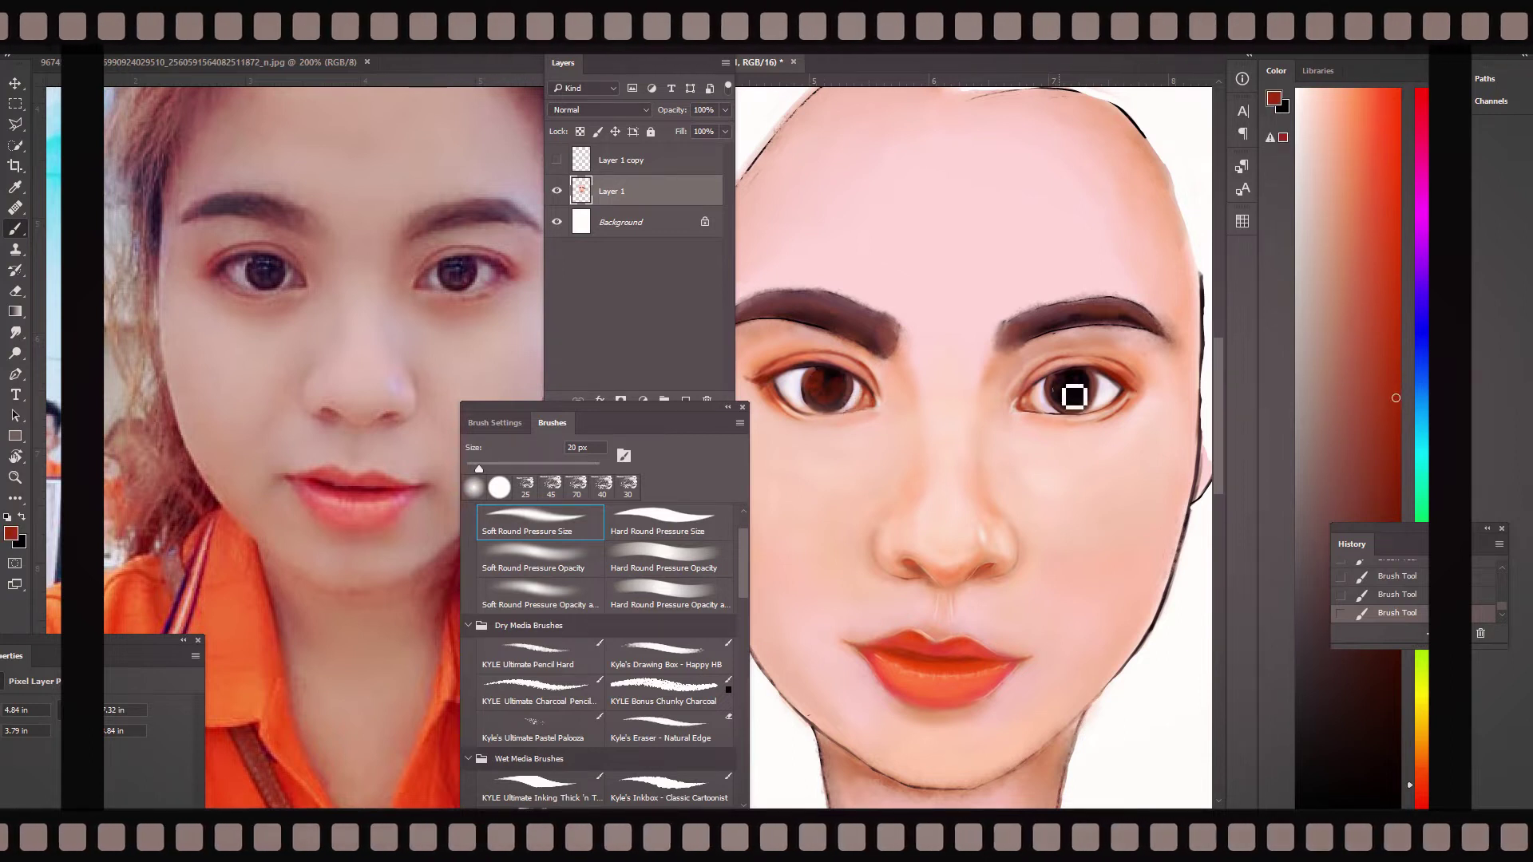
{"action": "left_click", "coordinate": [837, 398], "text": "alt"}
{"action": "left_click_drag", "start_coordinate": [830, 393], "coordinate": [846, 403]}
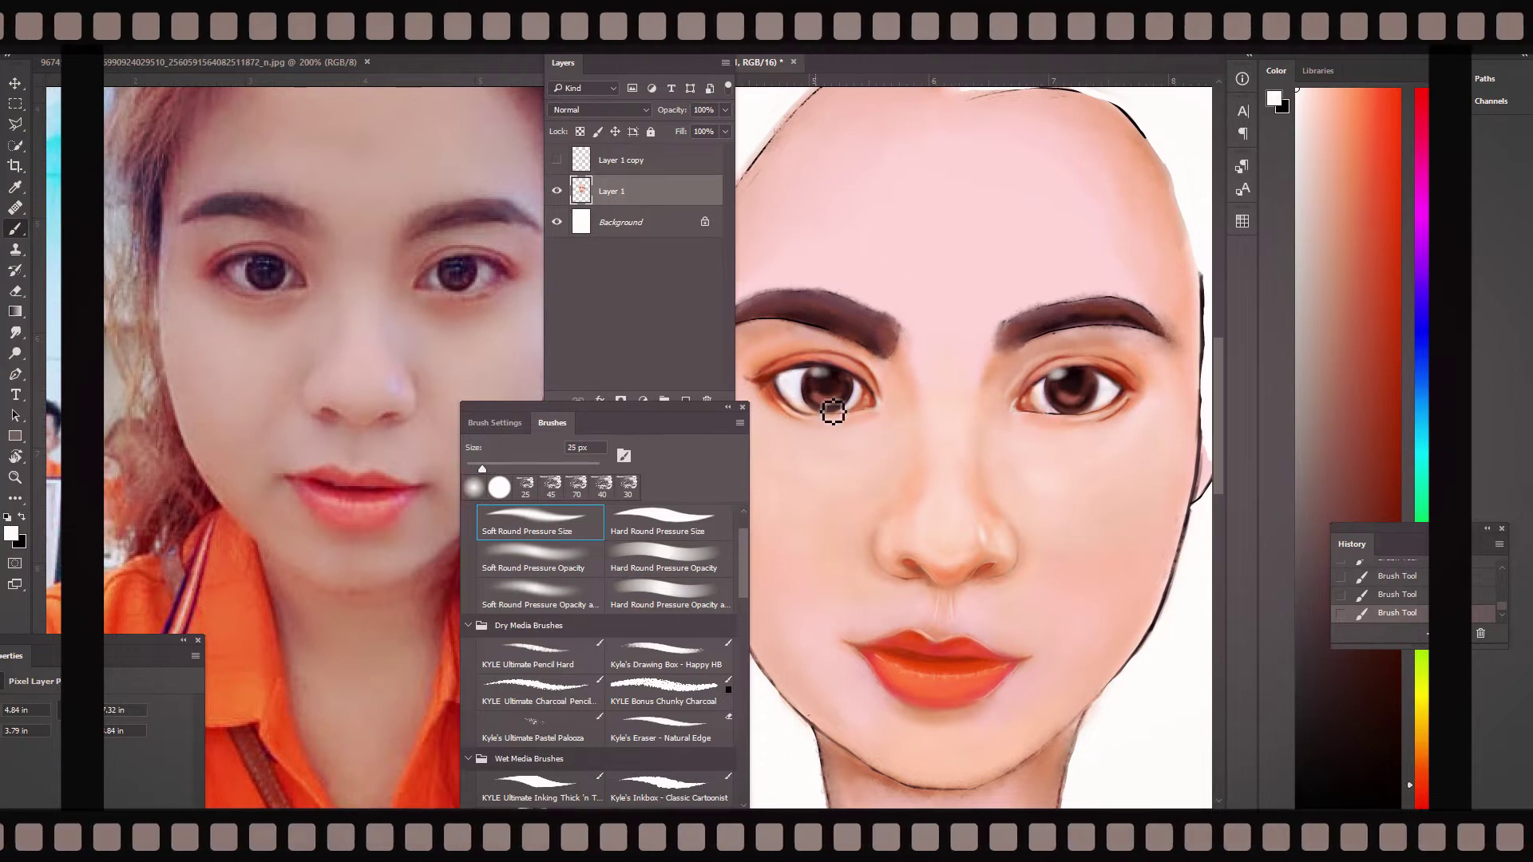
- Sample the pupil's dark brown with a smaller lash brush, and check the whole face
{"action": "left_click", "coordinate": [1070, 389], "text": "alt"}
{"action": "key", "text": "bracketleft"}
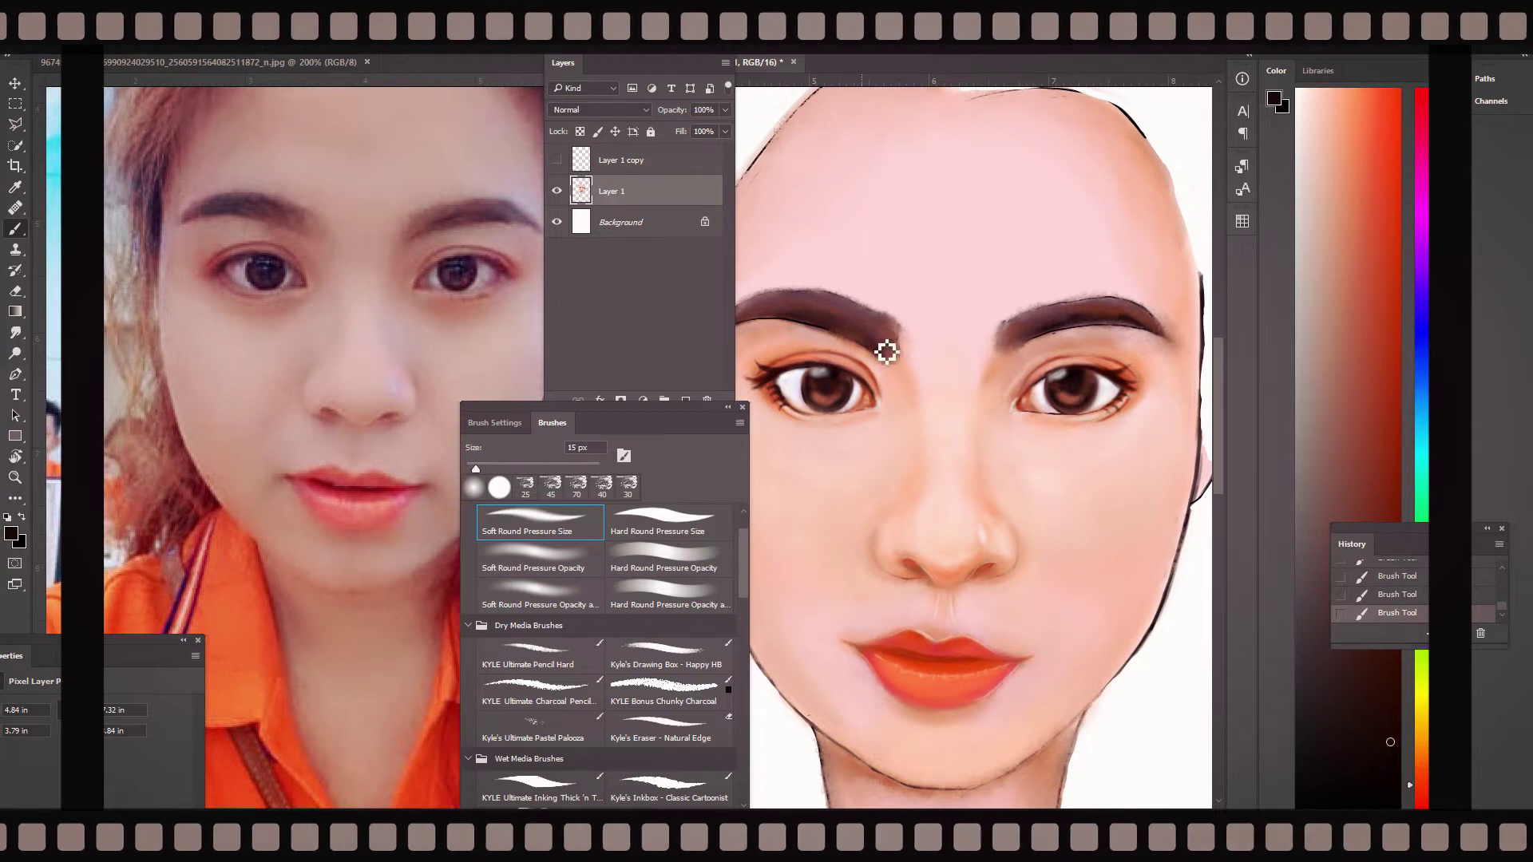
{"action": "key", "text": "ctrl+minus"}
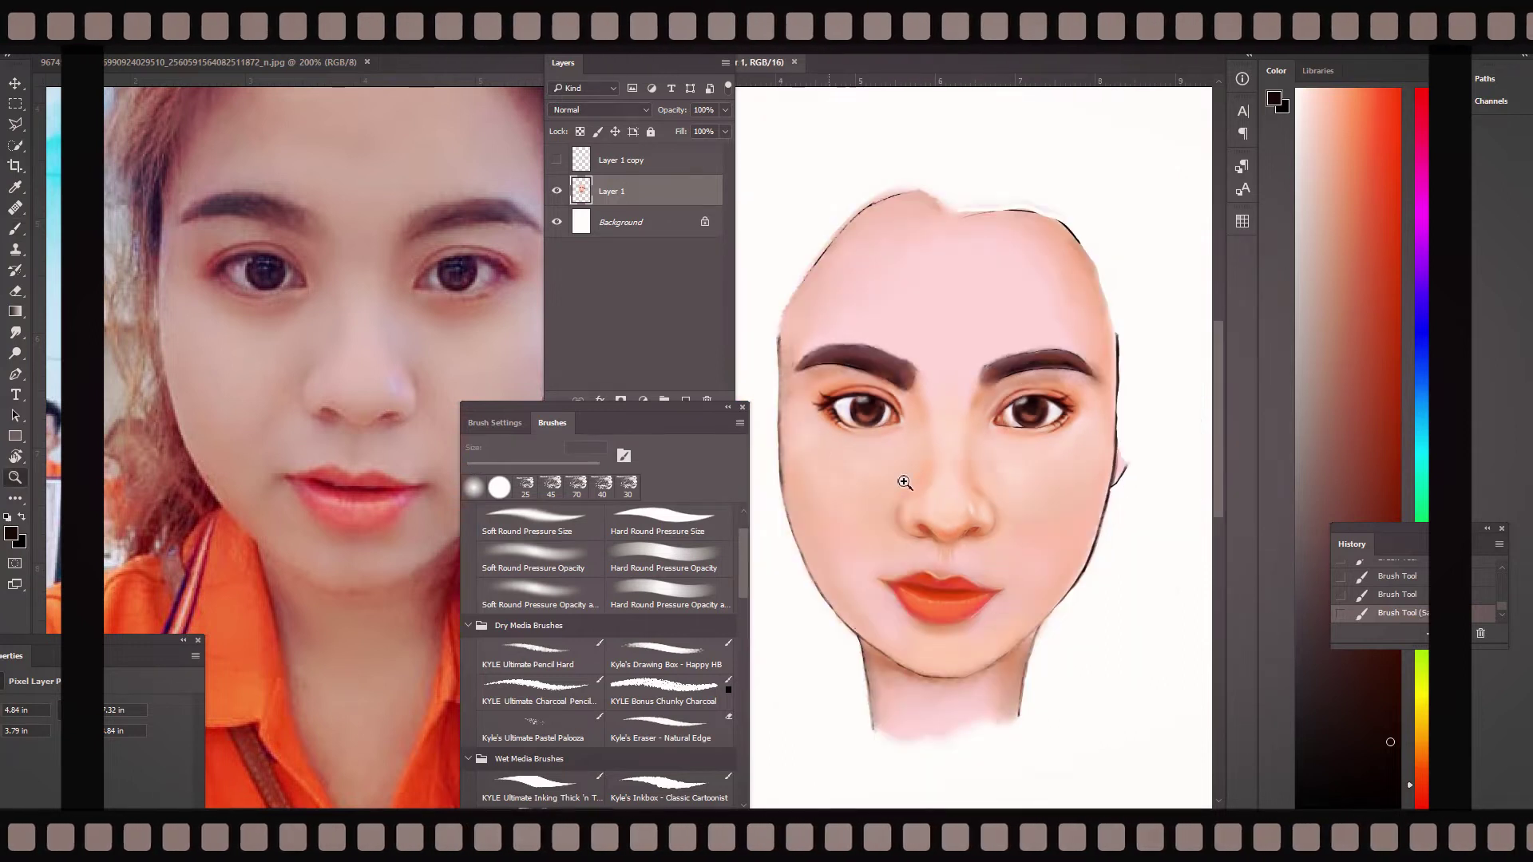
{"action": "key", "text": "ctrl+plus"}
- Cover the outer left brow and lighten the inner right brow with peach skin tone
{"action": "left_click_drag", "start_coordinate": [1000, 582], "coordinate": [1000, 566]}
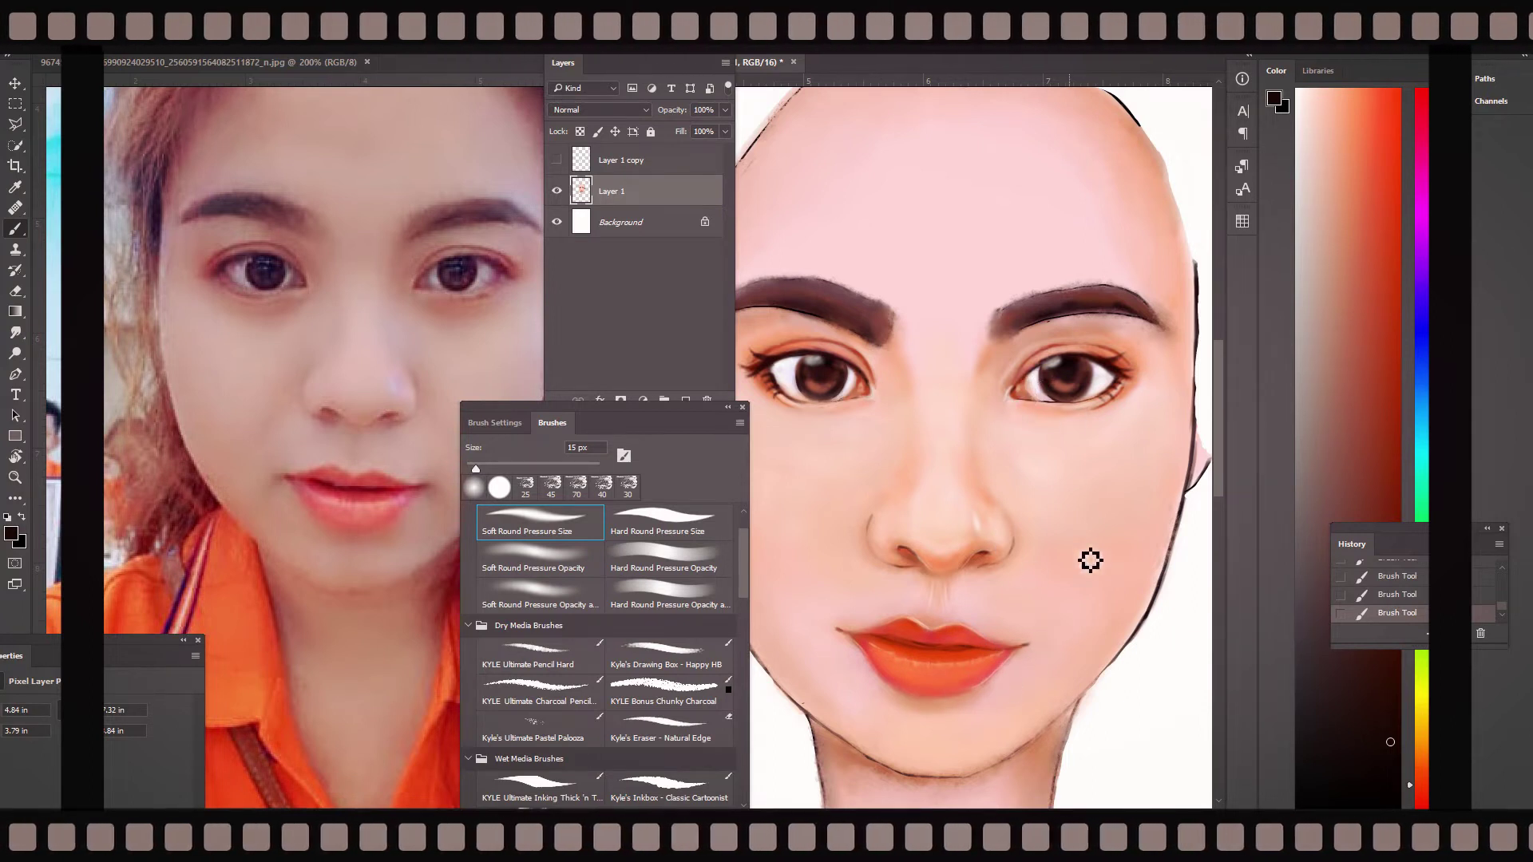
{"action": "left_click", "coordinate": [1134, 240], "text": "alt"}
{"action": "key", "text": "bracketright"}
{"action": "mouse_move", "coordinate": [876, 332]}
{"action": "left_mouse_down"}
{"action": "mouse_move", "coordinate": [910, 340]}
{"action": "mouse_move", "coordinate": [877, 339]}
{"action": "left_mouse_up"}
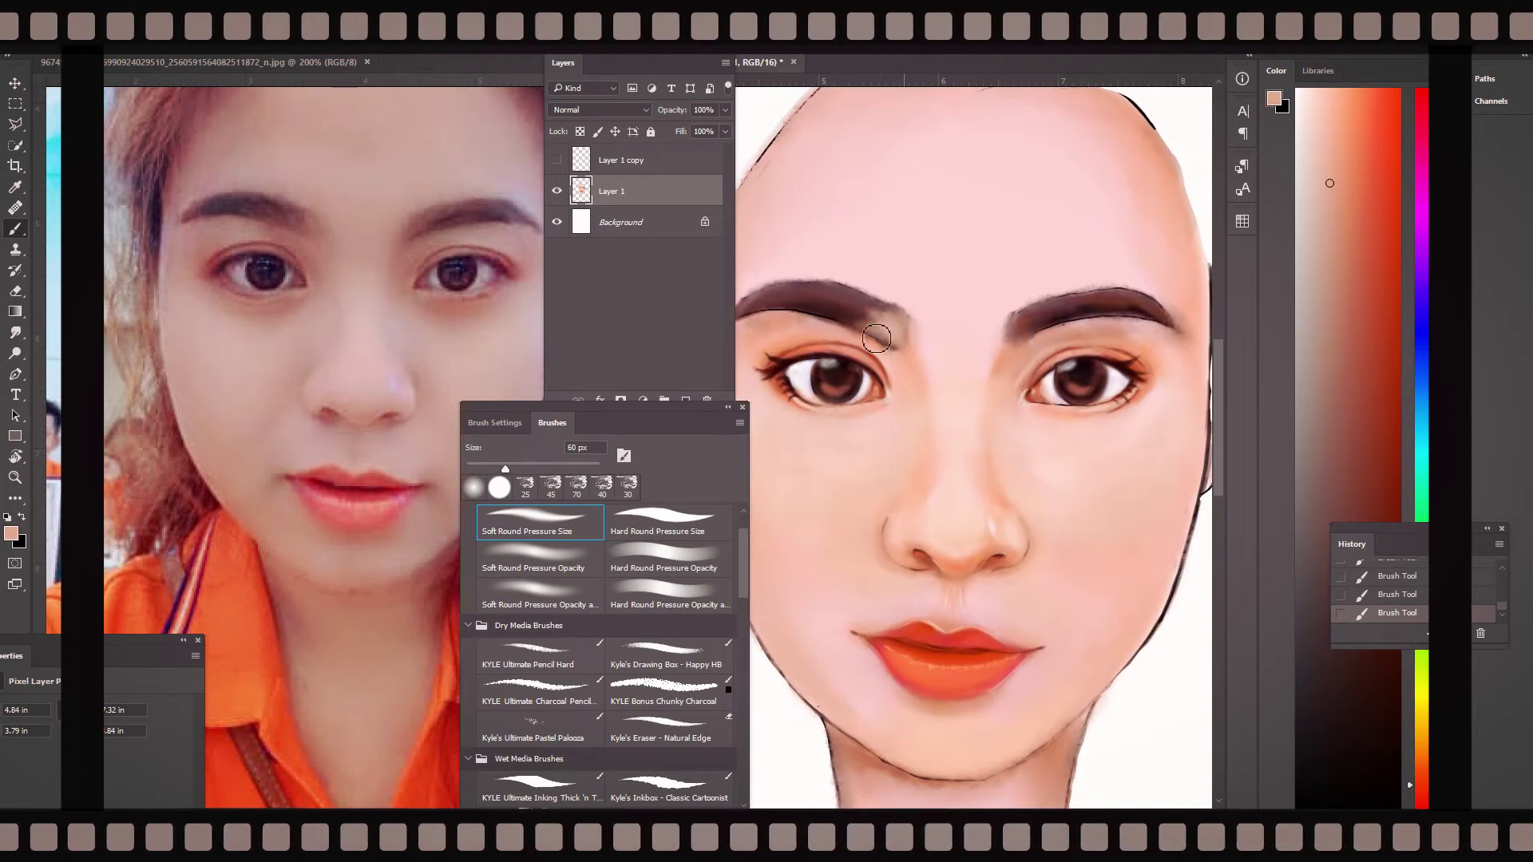
{"action": "left_click_drag", "start_coordinate": [1042, 314], "coordinate": [1026, 345]}
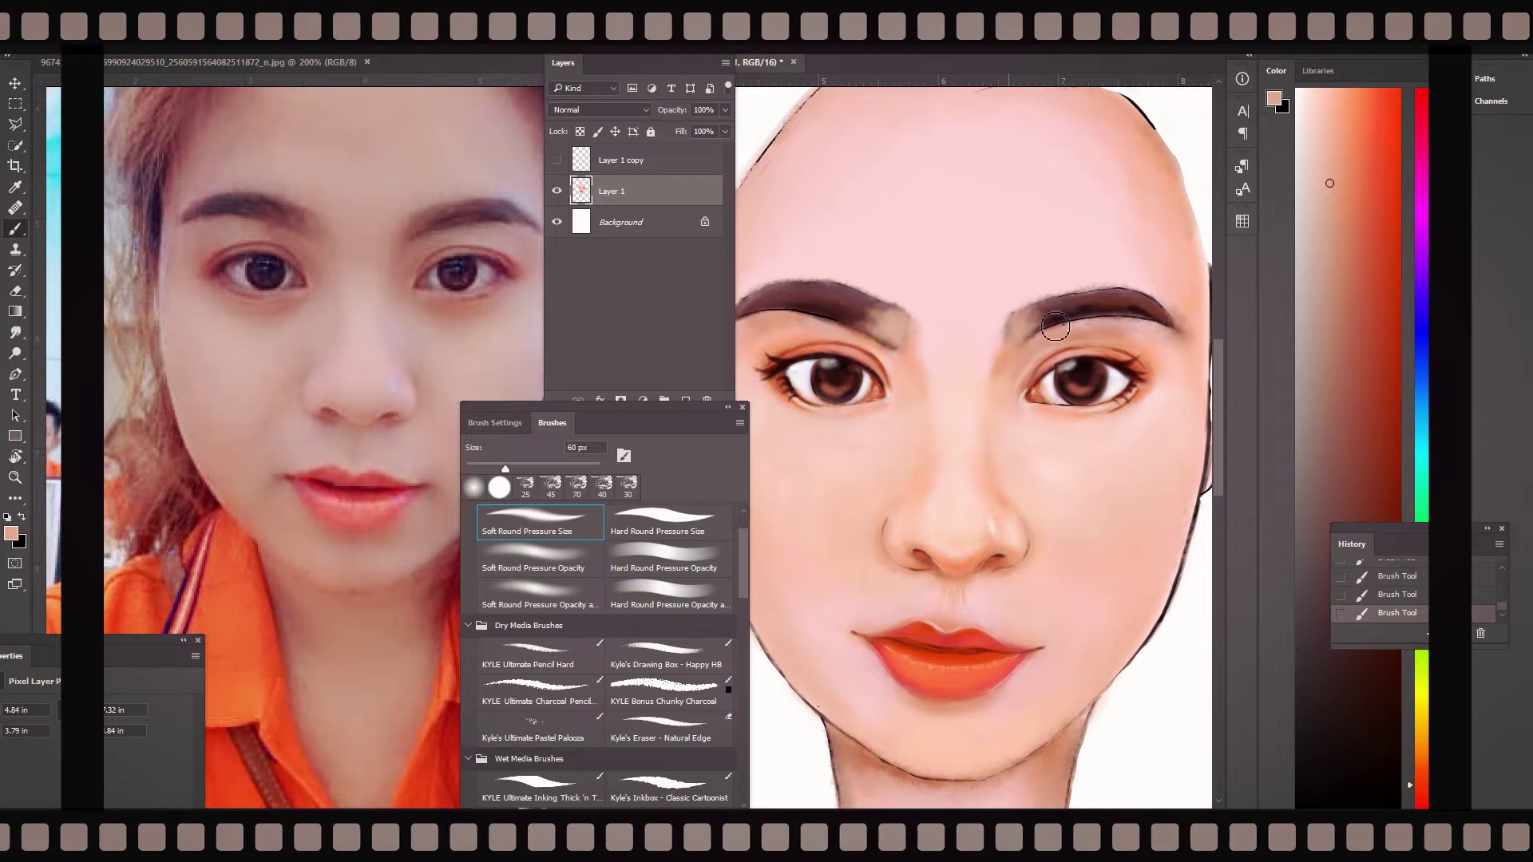
- Add reddish-brown to the left brow, soften and thin the brows with light peach, then smudge the inner ends
{"action": "left_click", "coordinate": [1031, 328], "text": "alt"}
{"action": "left_click_drag", "start_coordinate": [888, 318], "coordinate": [827, 314]}
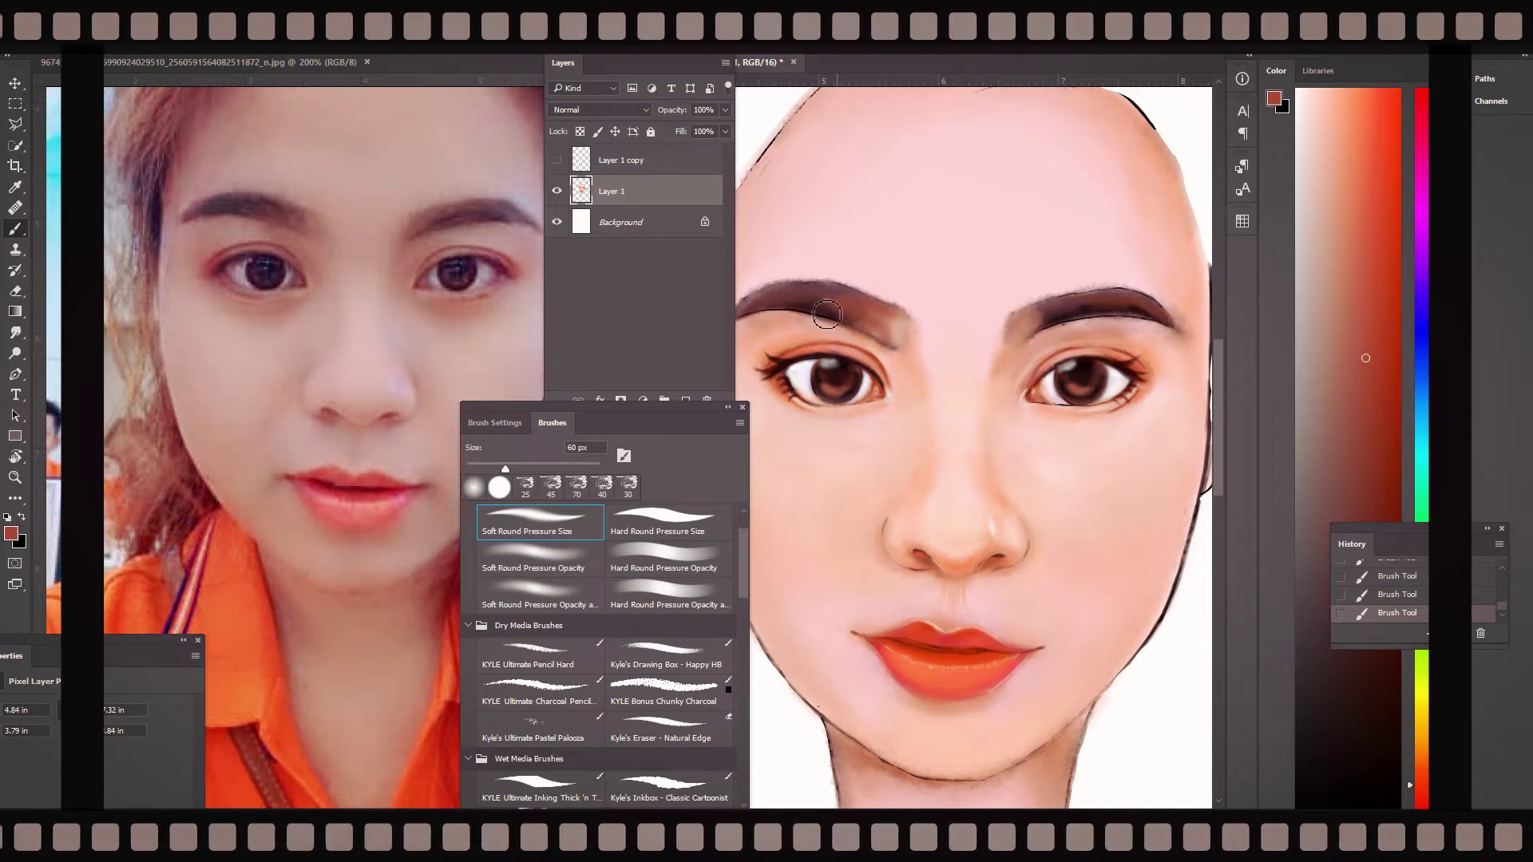
{"action": "left_click", "coordinate": [1333, 165]}
{"action": "left_click_drag", "start_coordinate": [917, 351], "coordinate": [888, 316]}
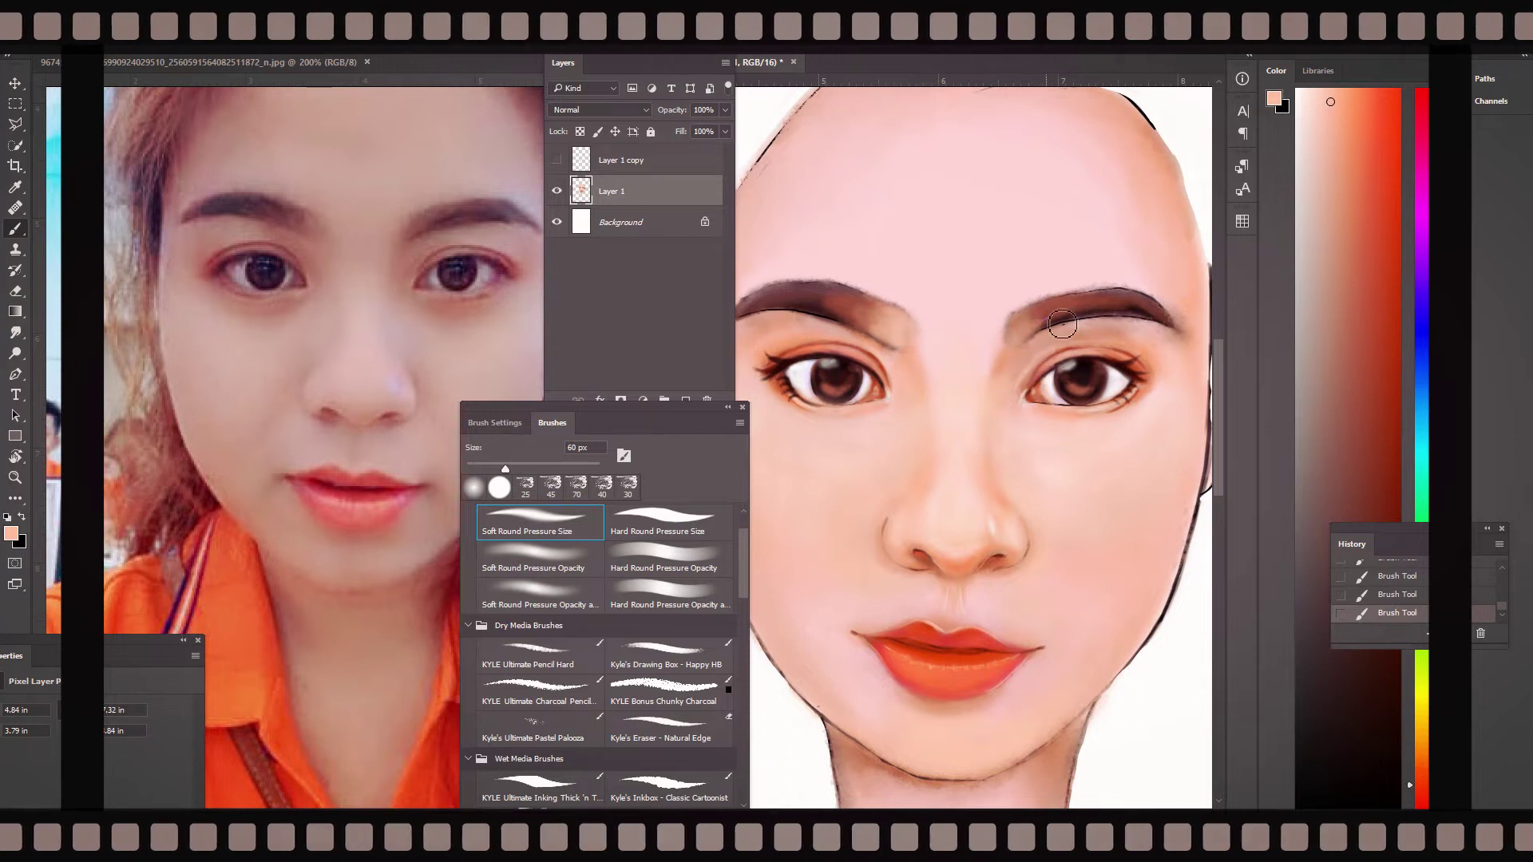
{"action": "left_click_drag", "start_coordinate": [1039, 328], "coordinate": [1100, 329]}
{"action": "key", "text": "r"}
{"action": "mouse_move", "coordinate": [873, 376]}
{"action": "left_mouse_down"}
{"action": "mouse_move", "coordinate": [918, 353]}
{"action": "mouse_move", "coordinate": [900, 319]}
{"action": "mouse_move", "coordinate": [870, 338]}
{"action": "left_mouse_up"}
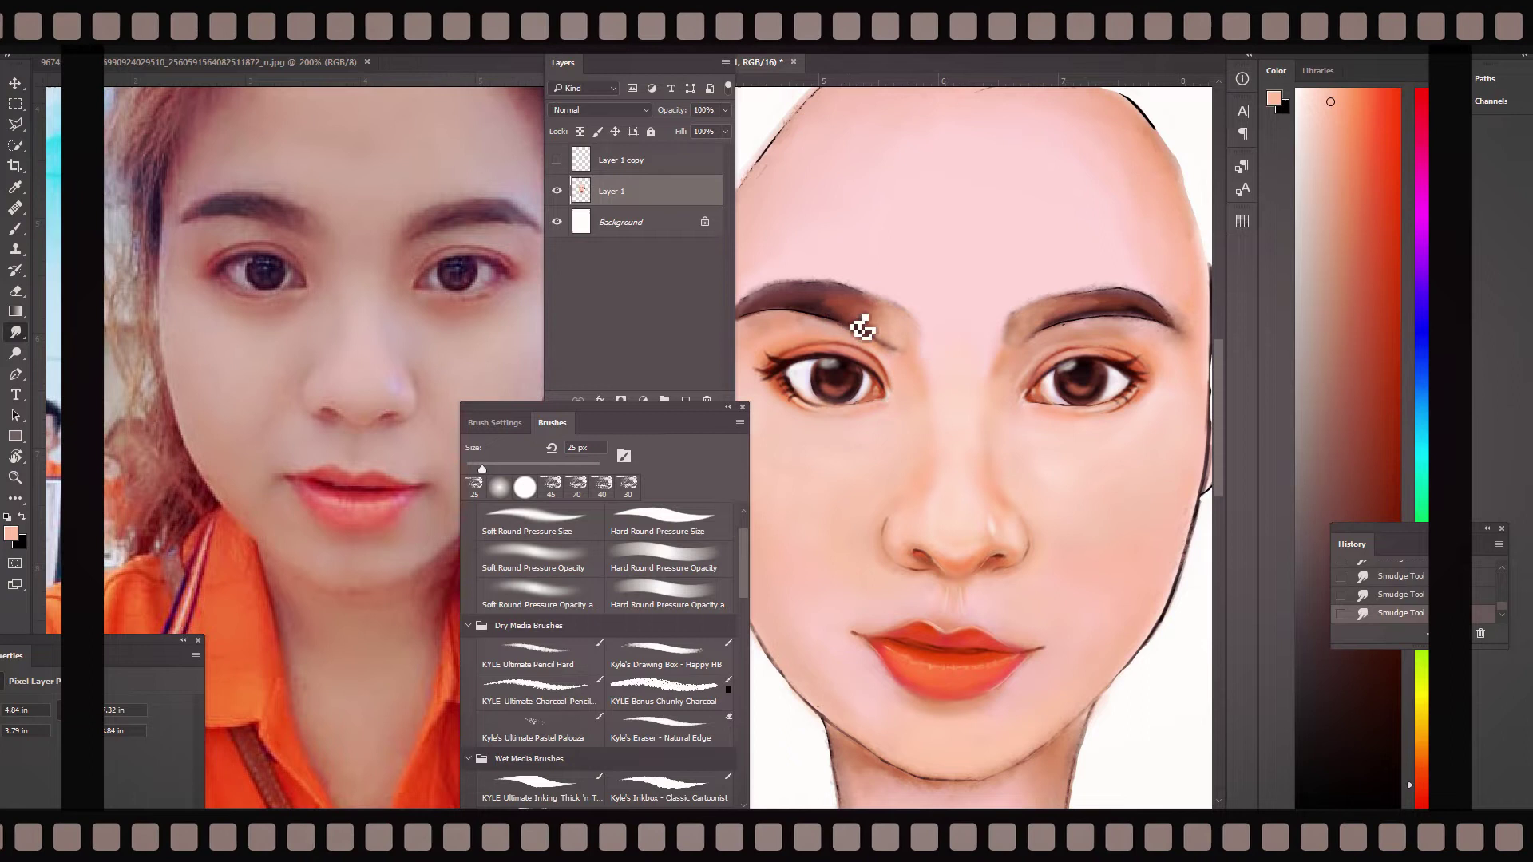
- Smooth the right eyebrow's lower edge with an enlarged smudge brush
{"action": "key", "text": "bracketright"}
{"action": "key", "text": "bracketright"}
{"action": "left_click_drag", "start_coordinate": [1042, 331], "coordinate": [1122, 303]}
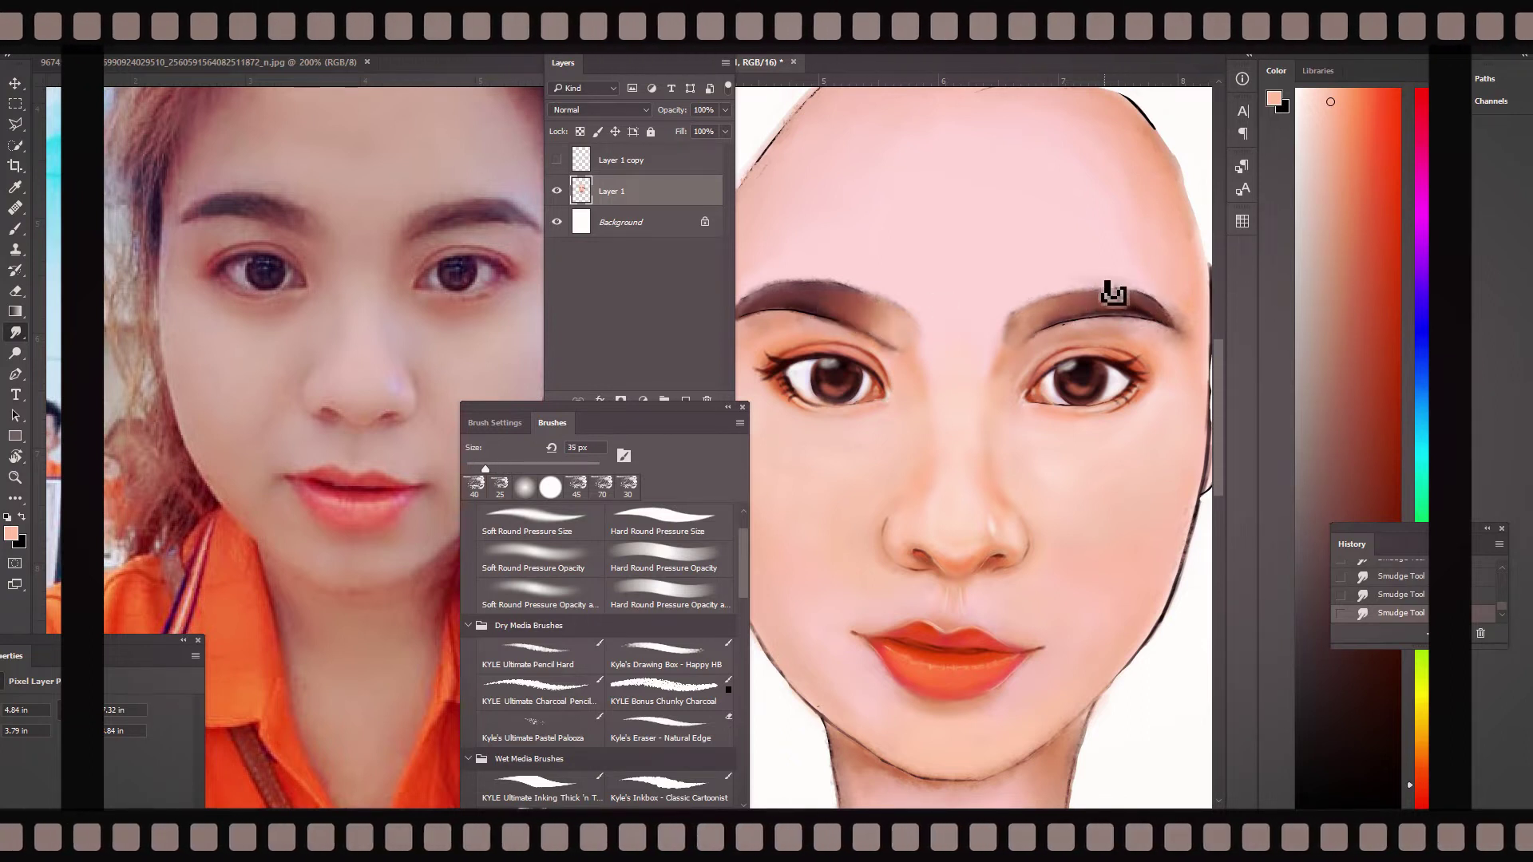
{"action": "key", "text": "bracketleft"}
- Pick a light pink skin colour with a smaller paint brush and check the face zoomed out
{"action": "key", "text": "b"}
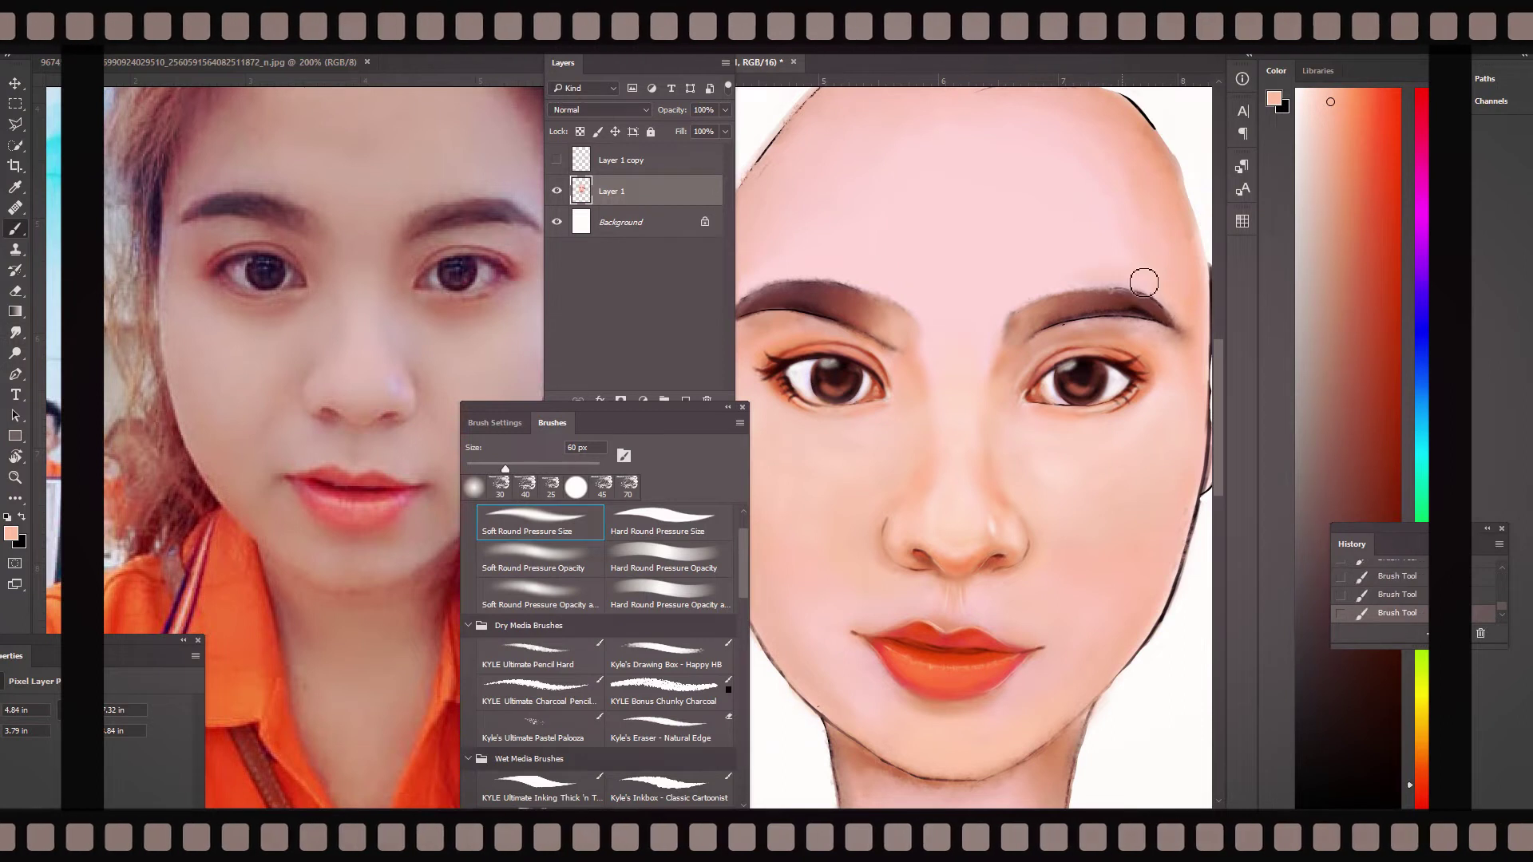
{"action": "key", "text": "bracketleft"}
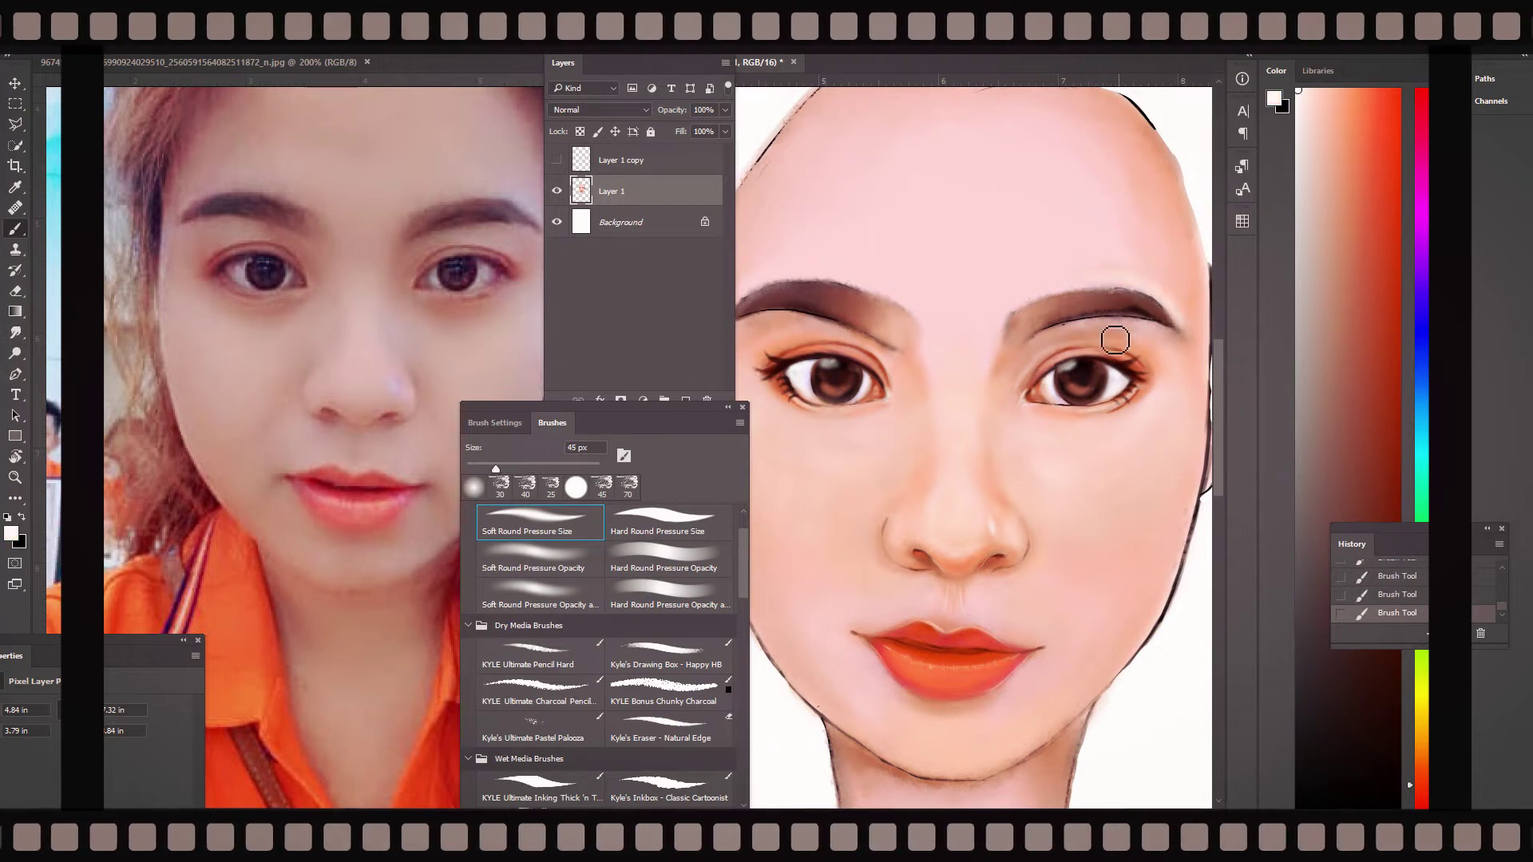
{"action": "left_click", "coordinate": [1323, 183]}
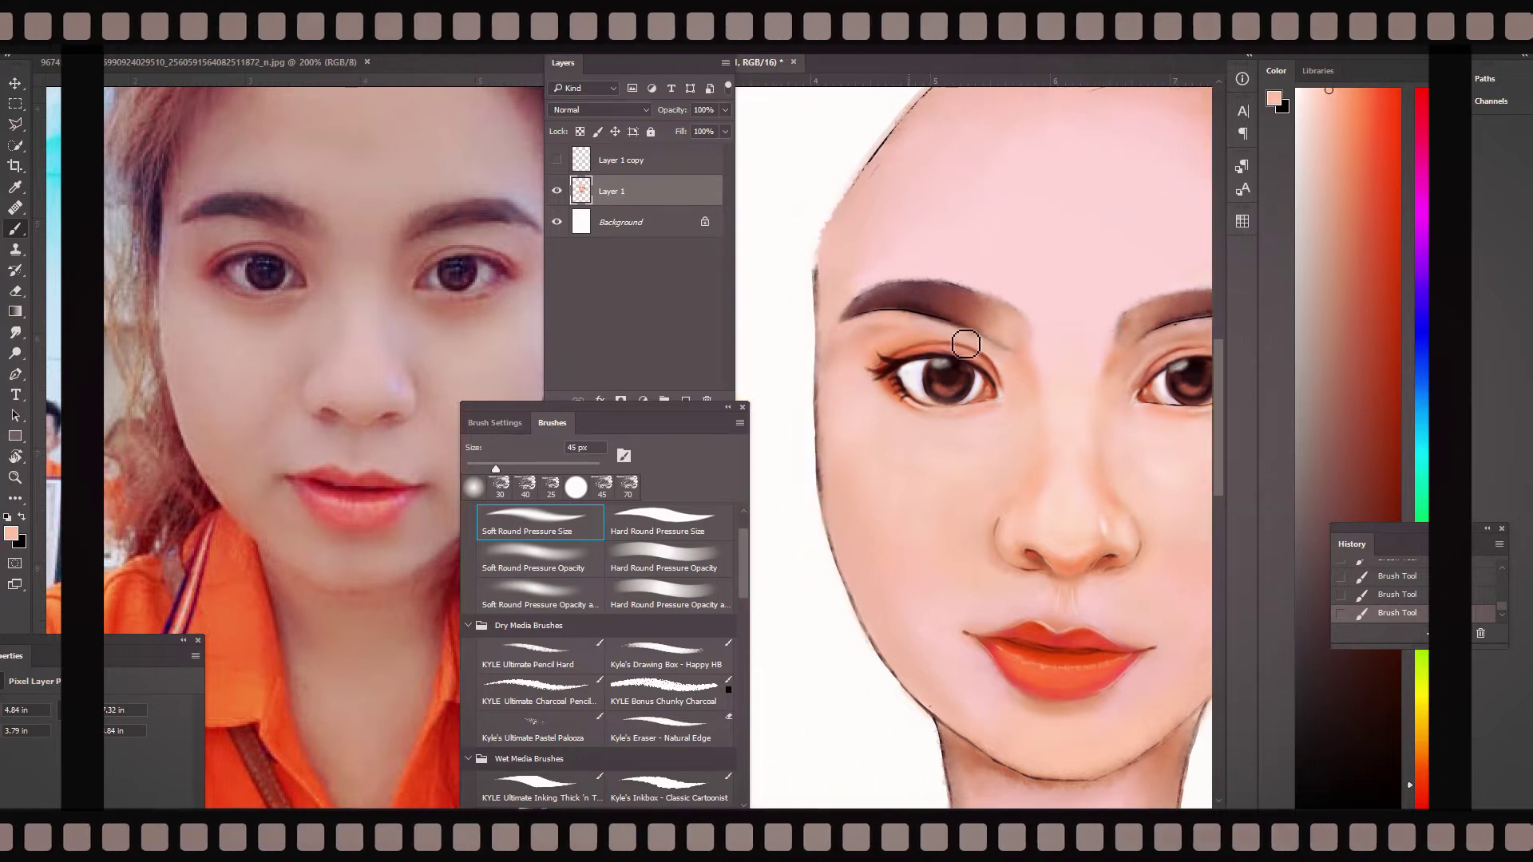
{"action": "scroll", "coordinate": [1032, 796], "scroll_direction": "right", "scroll_amount": 3}
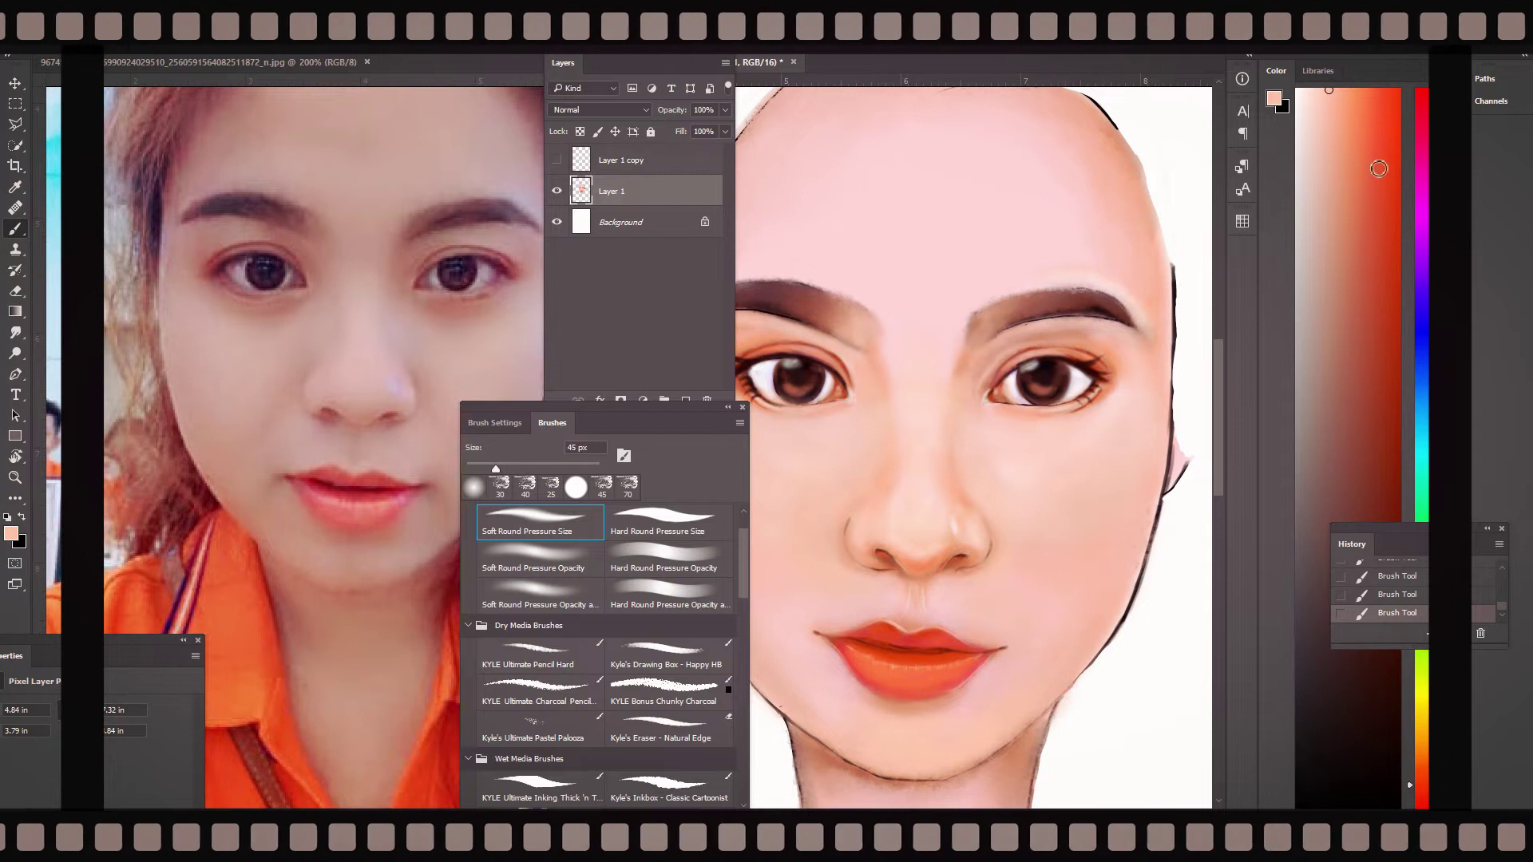
{"action": "key", "text": "ctrl+minus"}
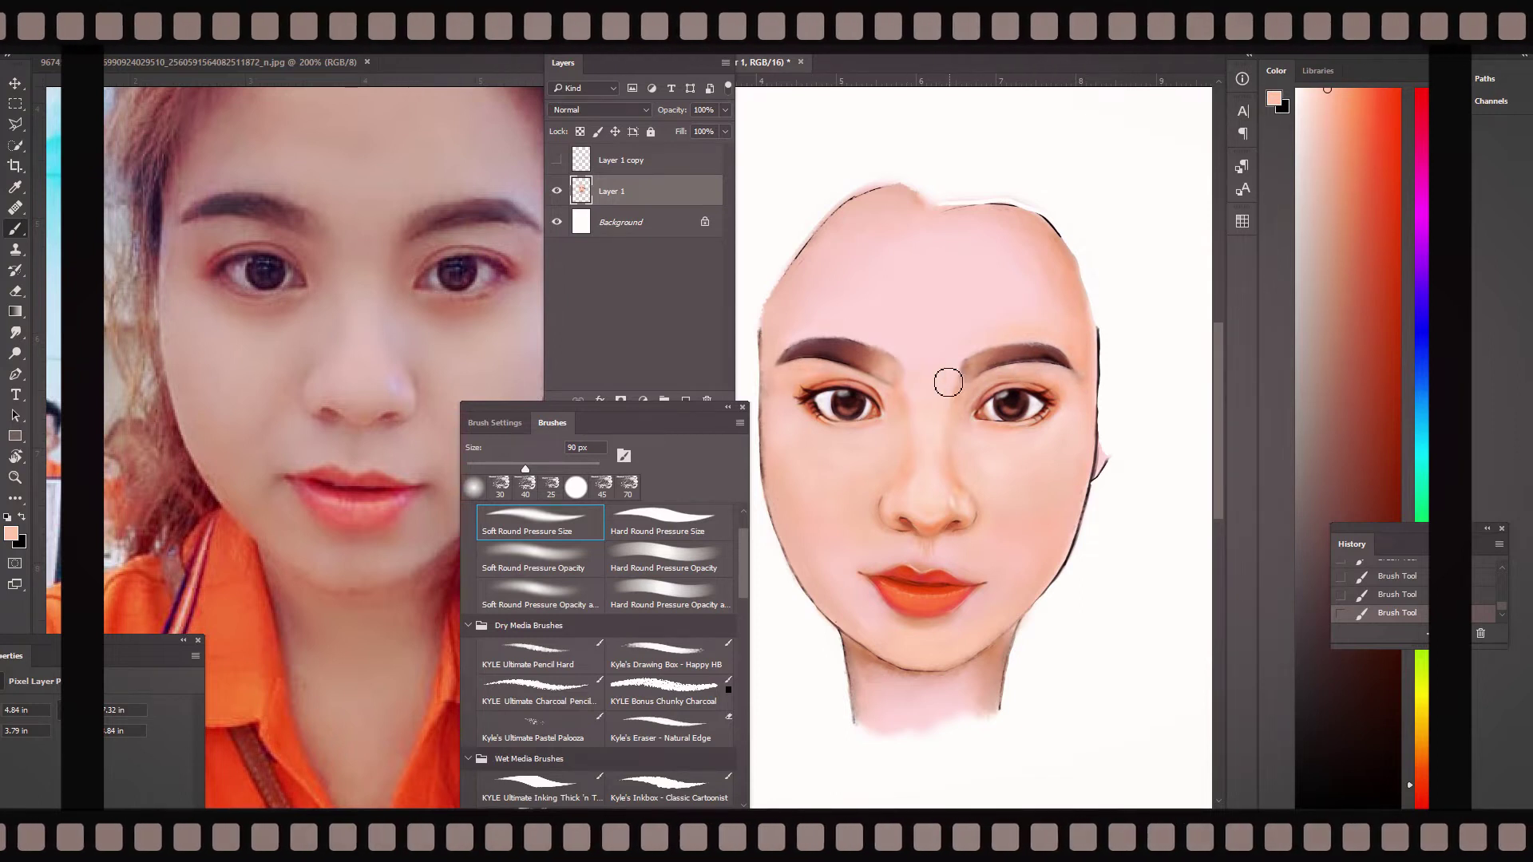
{"action": "key", "text": "ctrl+plus"}
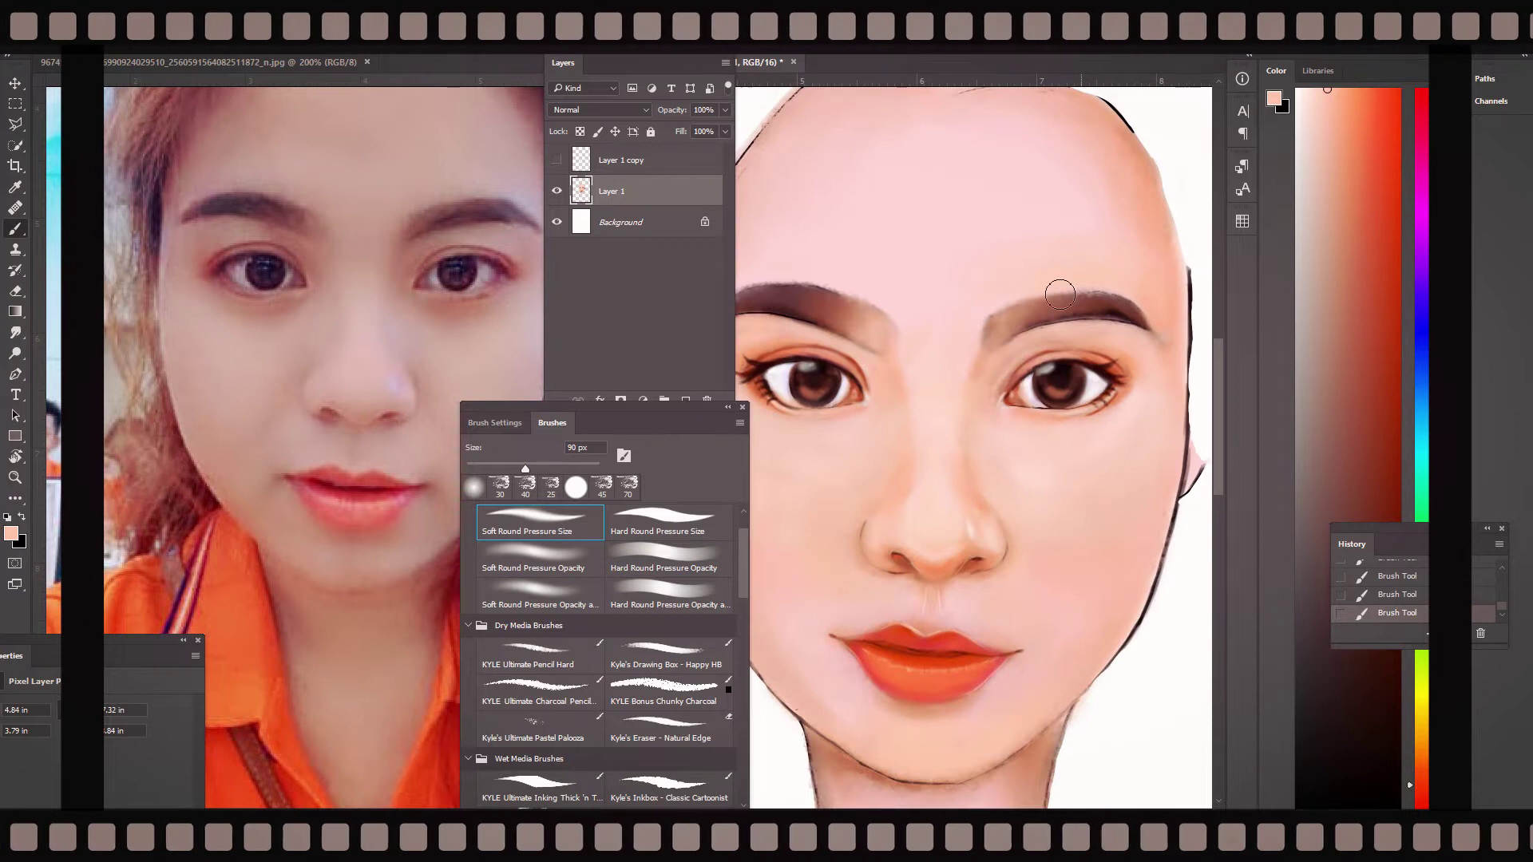
{"action": "scroll", "coordinate": [791, 287], "scroll_direction": "left", "scroll_amount": 2}
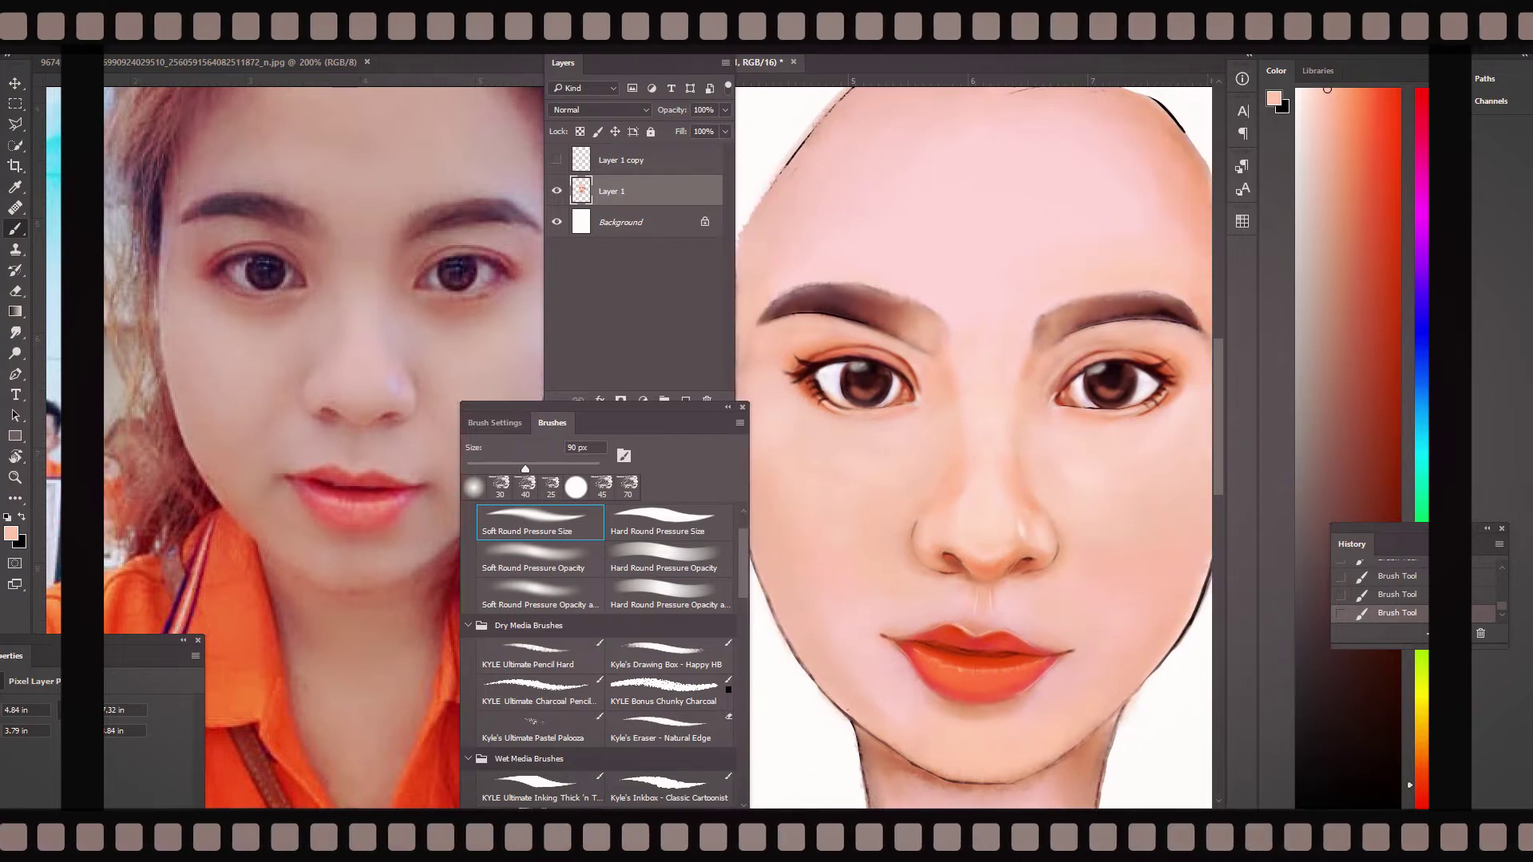
{"action": "scroll", "coordinate": [988, 753], "scroll_direction": "left", "scroll_amount": 1}
- Set up a hard round pressure brush in dark brown with a flattened, tilted tip
{"action": "left_click", "coordinate": [690, 523]}
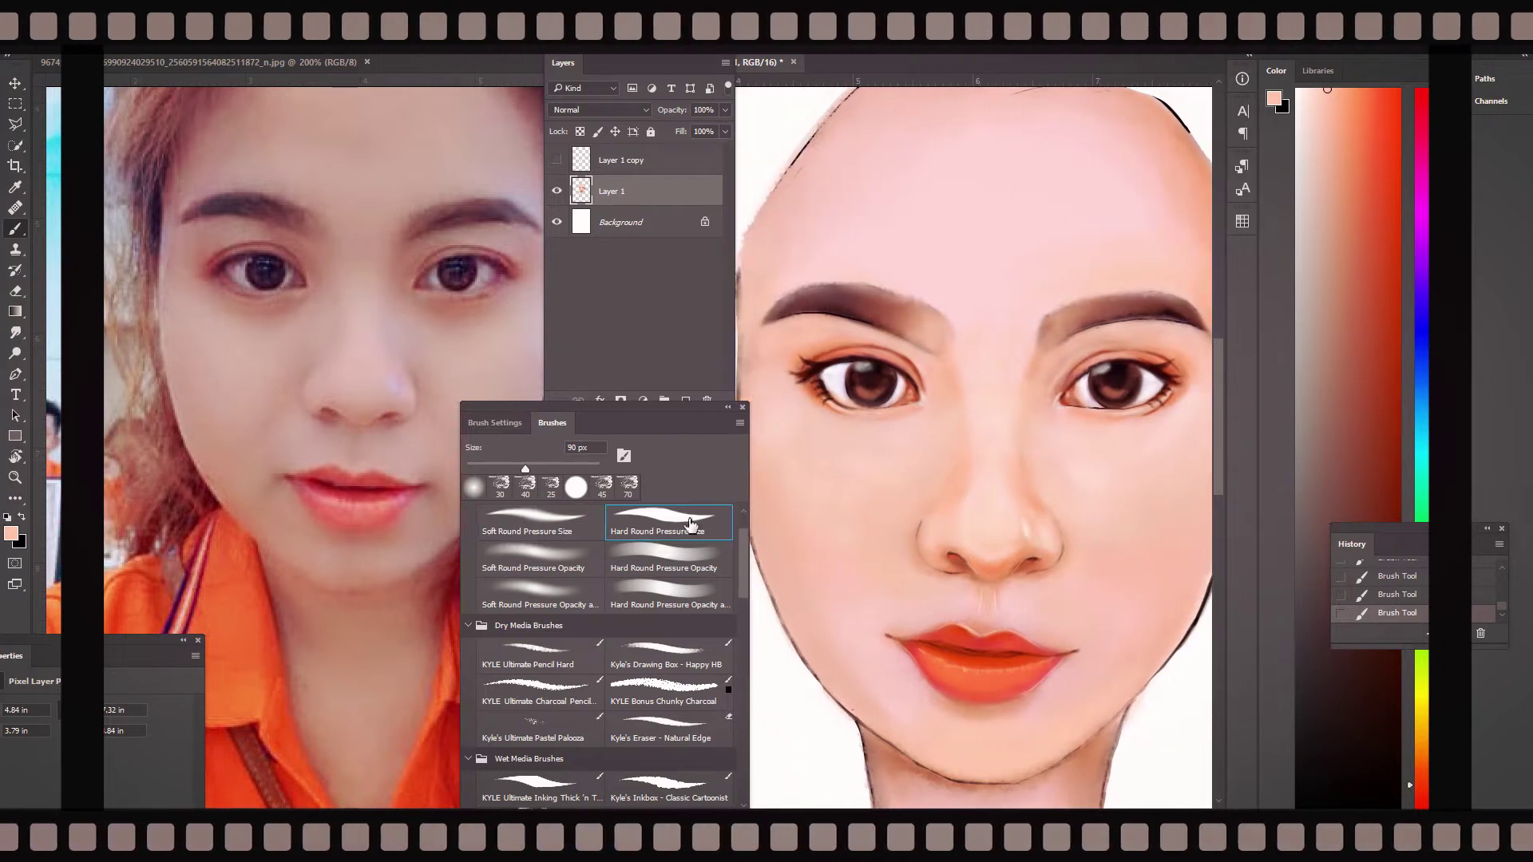
{"action": "left_click", "coordinate": [1038, 339], "text": "alt"}
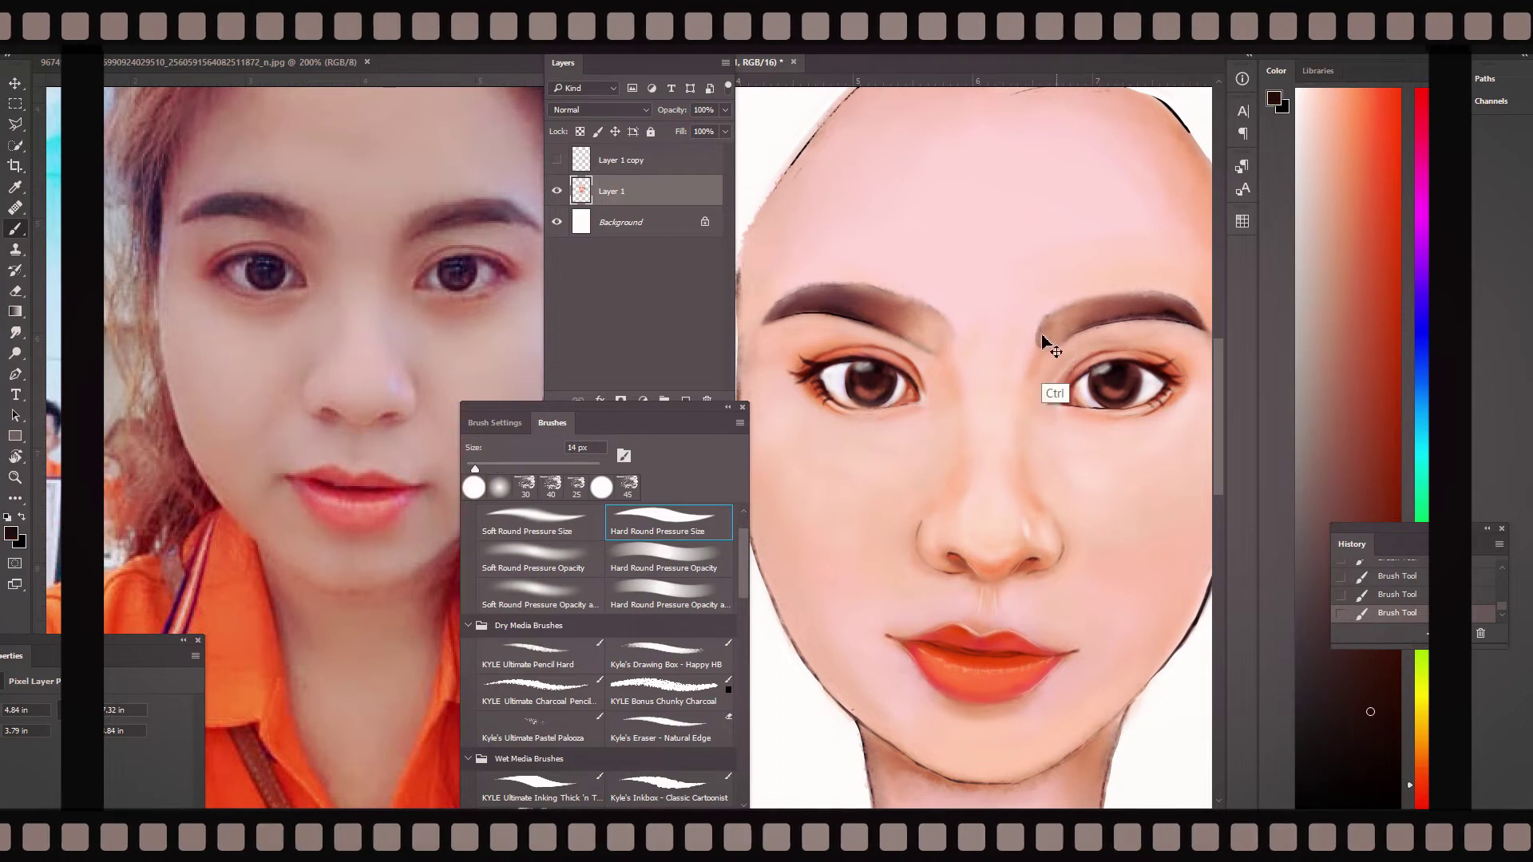
{"action": "key", "text": "F5"}
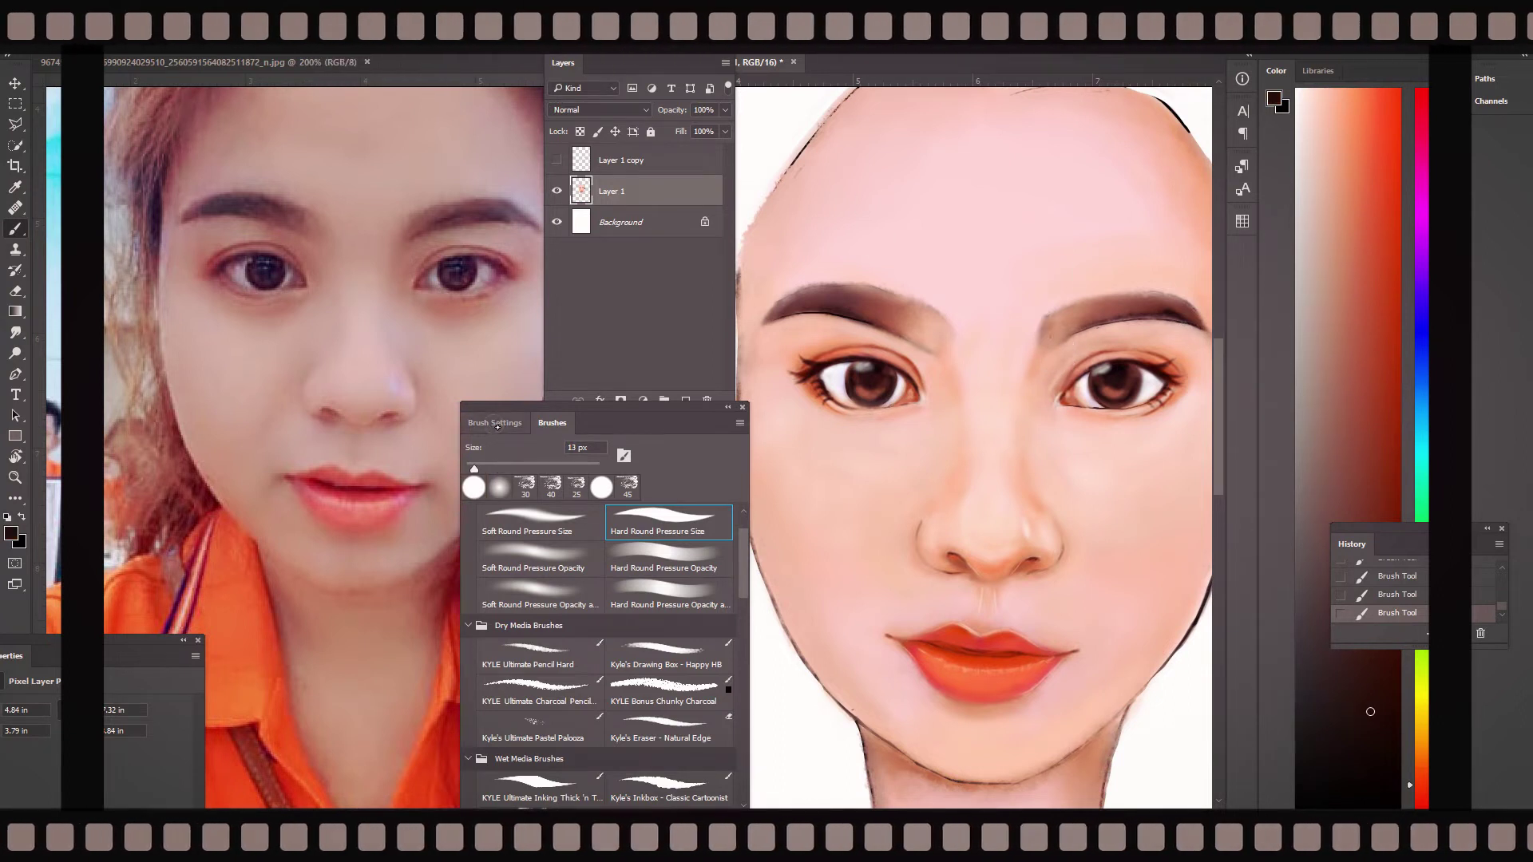
{"action": "left_click_drag", "start_coordinate": [714, 614], "coordinate": [712, 604]}
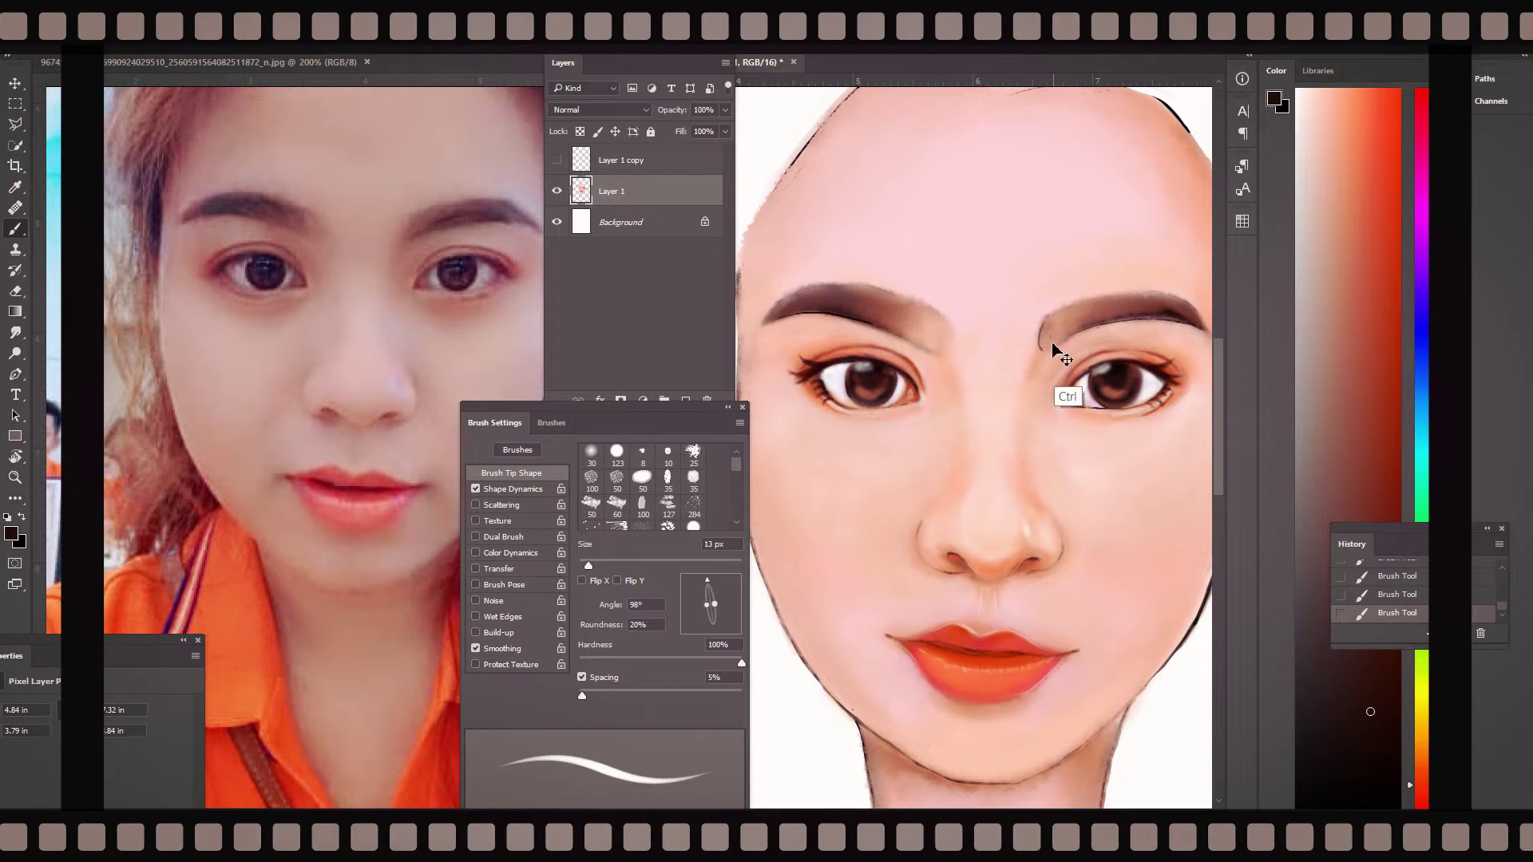
- Draw fine hair strokes along the inner ends of both eyebrows and fill out the right brow
{"action": "left_click_drag", "start_coordinate": [1054, 352], "coordinate": [1195, 314]}
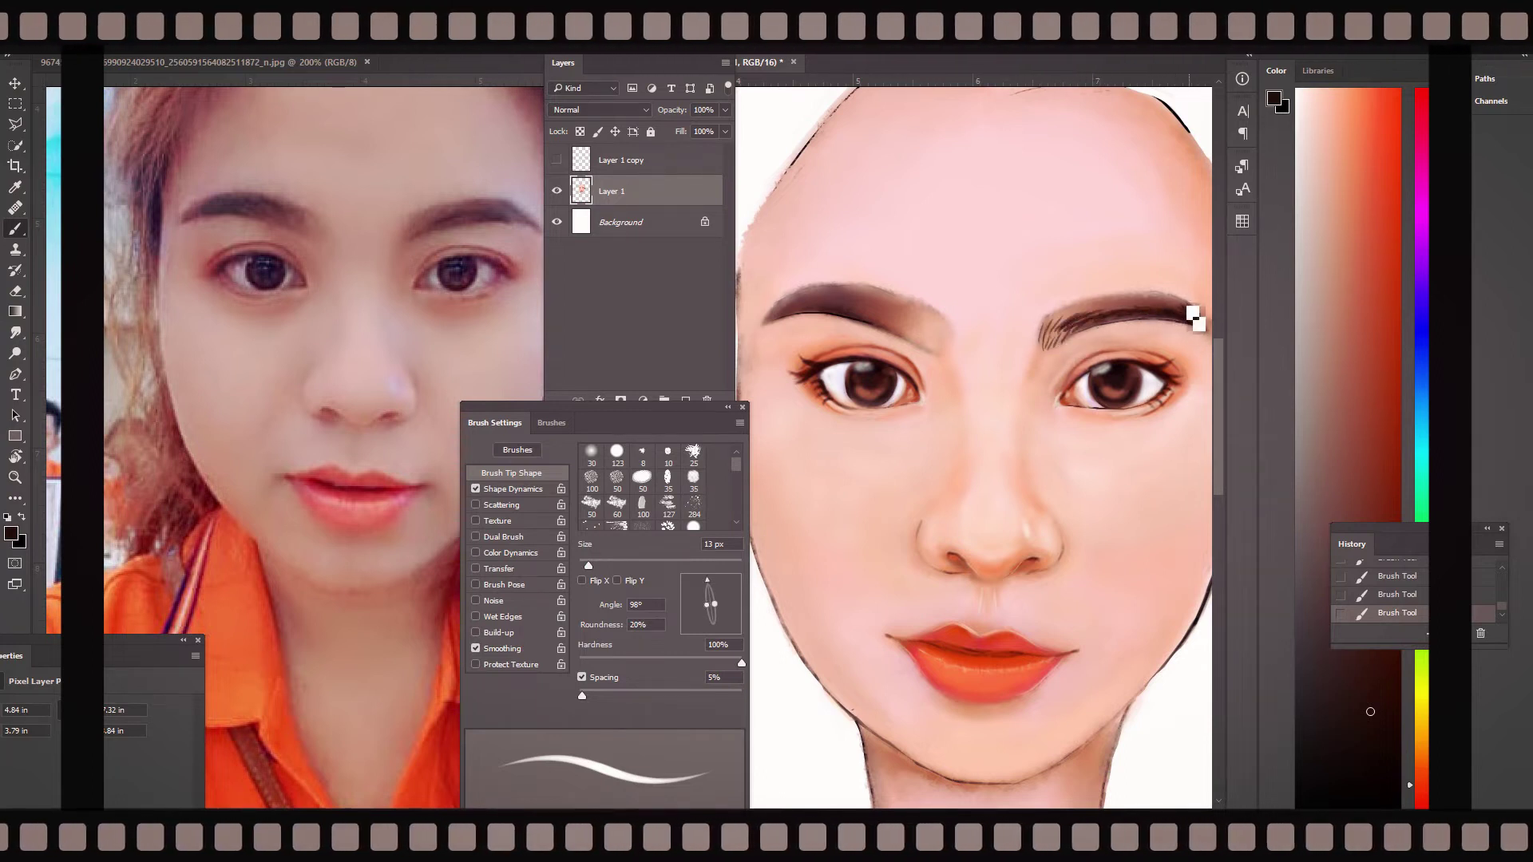
{"action": "mouse_move", "coordinate": [1027, 325]}
{"action": "left_mouse_down"}
{"action": "mouse_move", "coordinate": [999, 319]}
{"action": "mouse_move", "coordinate": [1007, 334]}
{"action": "left_mouse_up"}
{"action": "scroll", "coordinate": [943, 361], "scroll_direction": "left", "scroll_amount": 2}
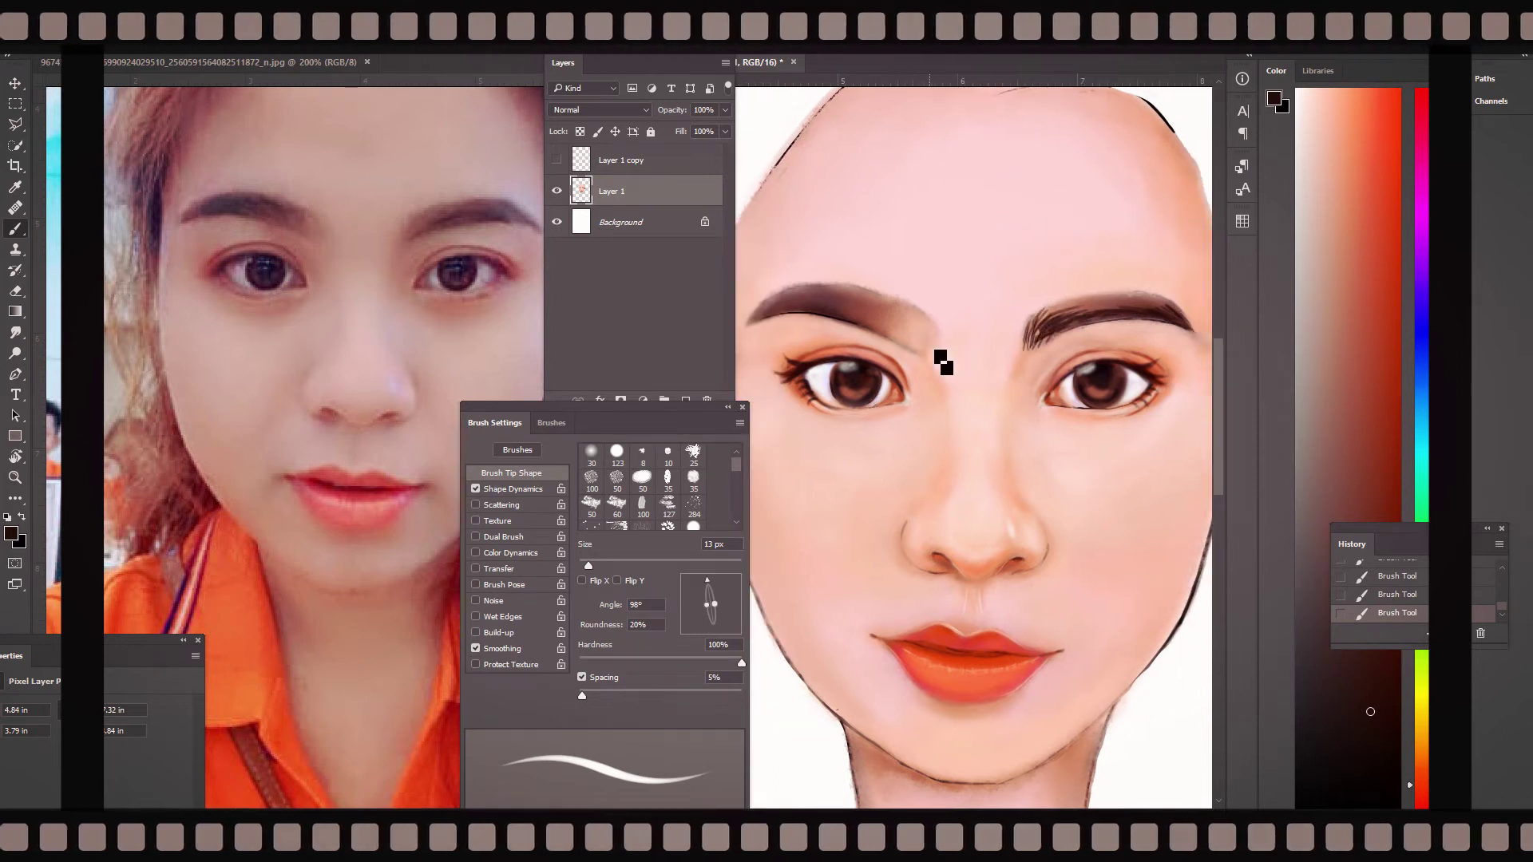
{"action": "mouse_move", "coordinate": [925, 361]}
{"action": "left_mouse_down"}
{"action": "mouse_move", "coordinate": [869, 301]}
{"action": "mouse_move", "coordinate": [939, 336]}
{"action": "left_mouse_up"}
{"action": "left_click_drag", "start_coordinate": [1081, 314], "coordinate": [1176, 321]}
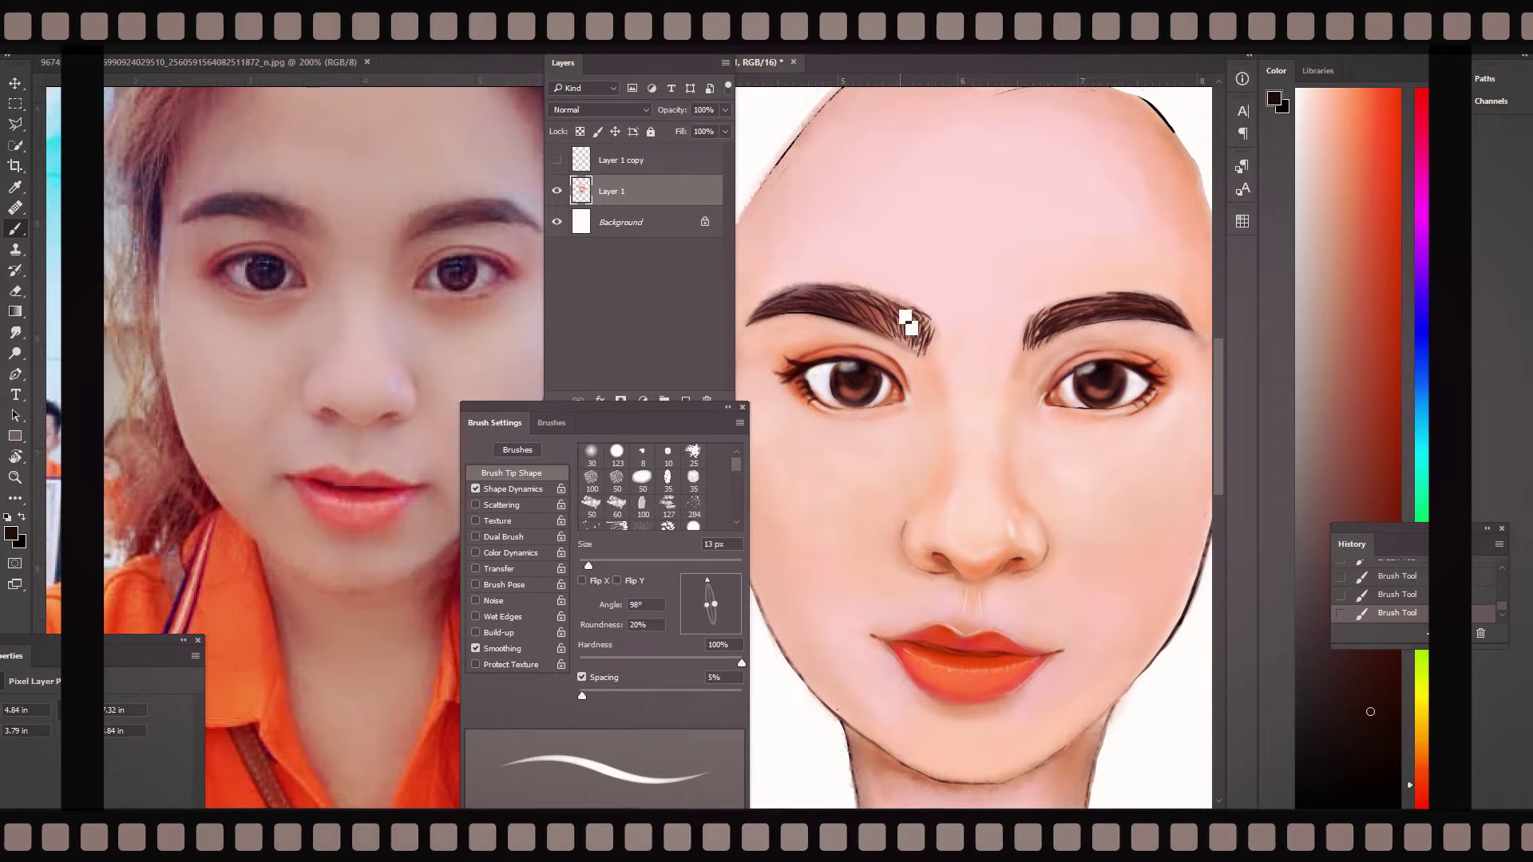
{"action": "left_click_drag", "start_coordinate": [897, 332], "coordinate": [936, 329]}
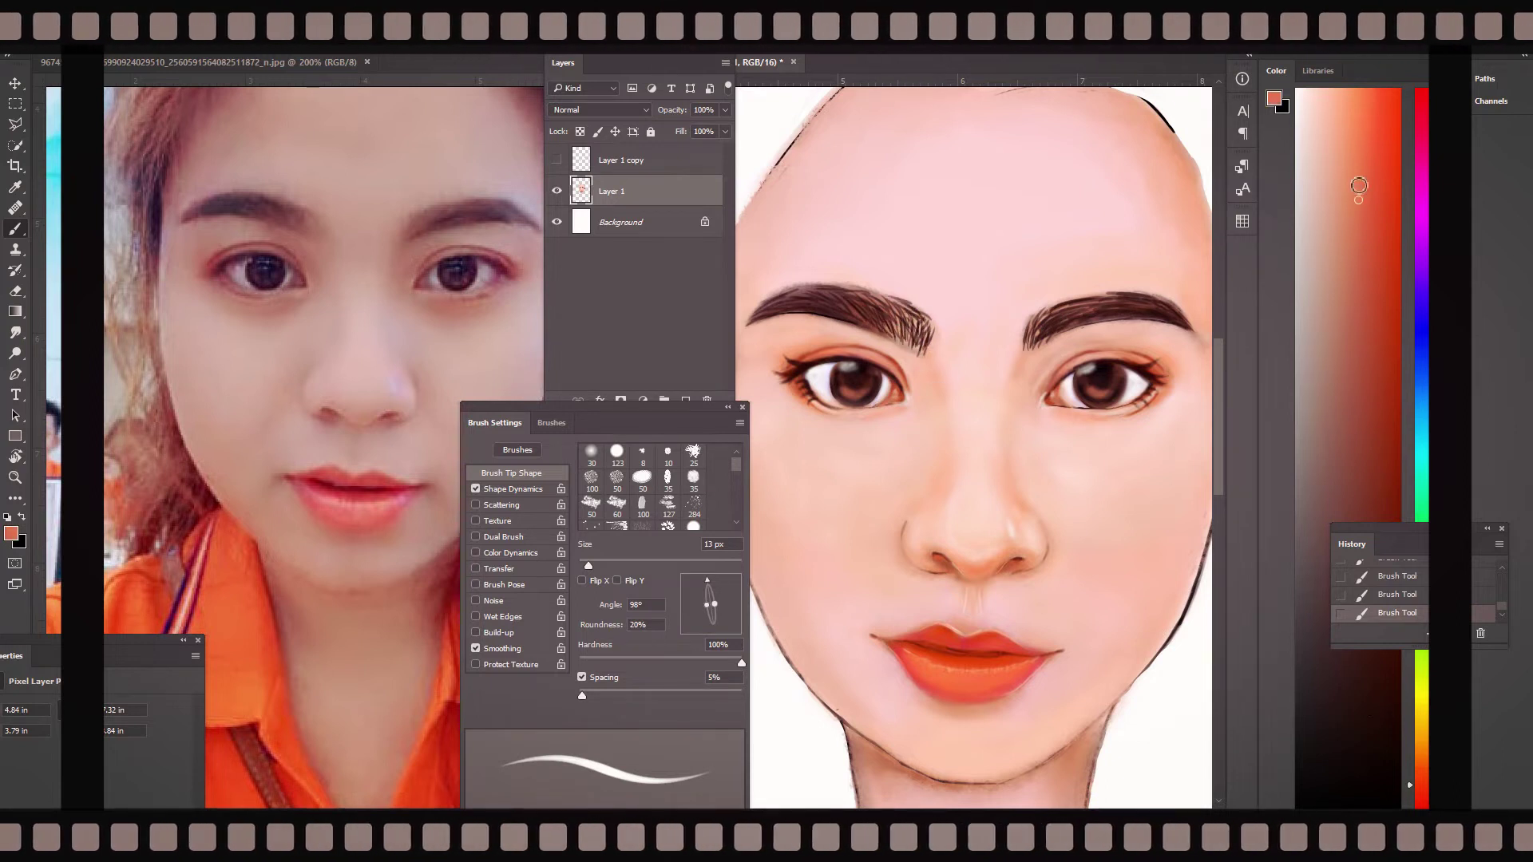
- Soften the inner right brow with lighter peach using a Soft Round Pressure brush, enlarged to 60 px
{"action": "left_click", "coordinate": [1342, 161]}
{"action": "left_click", "coordinate": [552, 422]}
{"action": "left_click", "coordinate": [540, 521]}
{"action": "left_click_drag", "start_coordinate": [1026, 333], "coordinate": [1041, 337]}
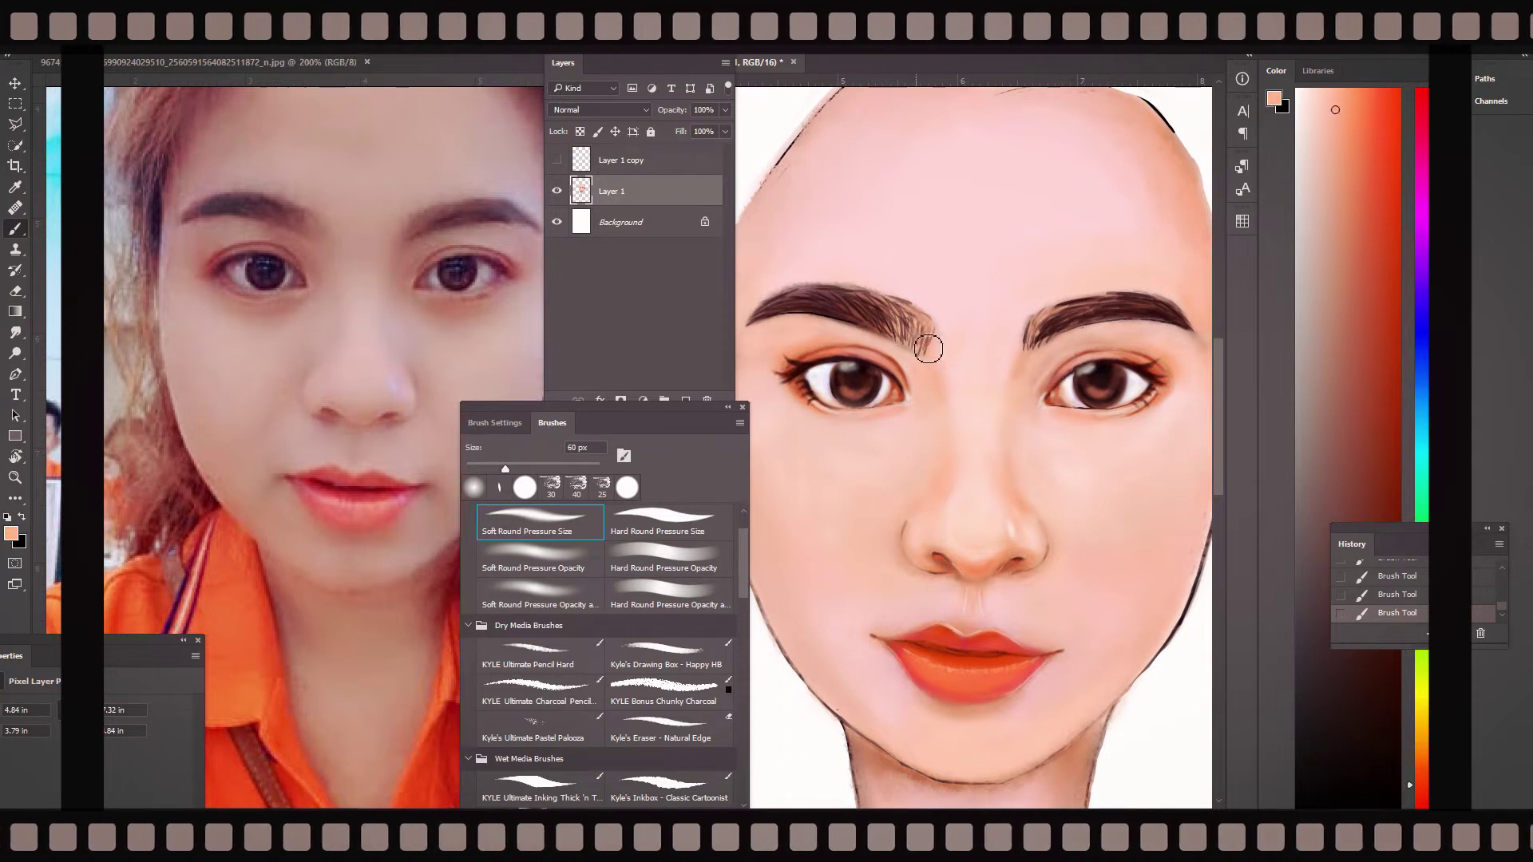
{"action": "key", "text": "bracketright"}
{"action": "key", "text": "bracketright"}
- Lighten the inner brows with peach and darken the inner right brow with brown, then zoom out
{"action": "left_click_drag", "start_coordinate": [1041, 344], "coordinate": [1134, 307]}
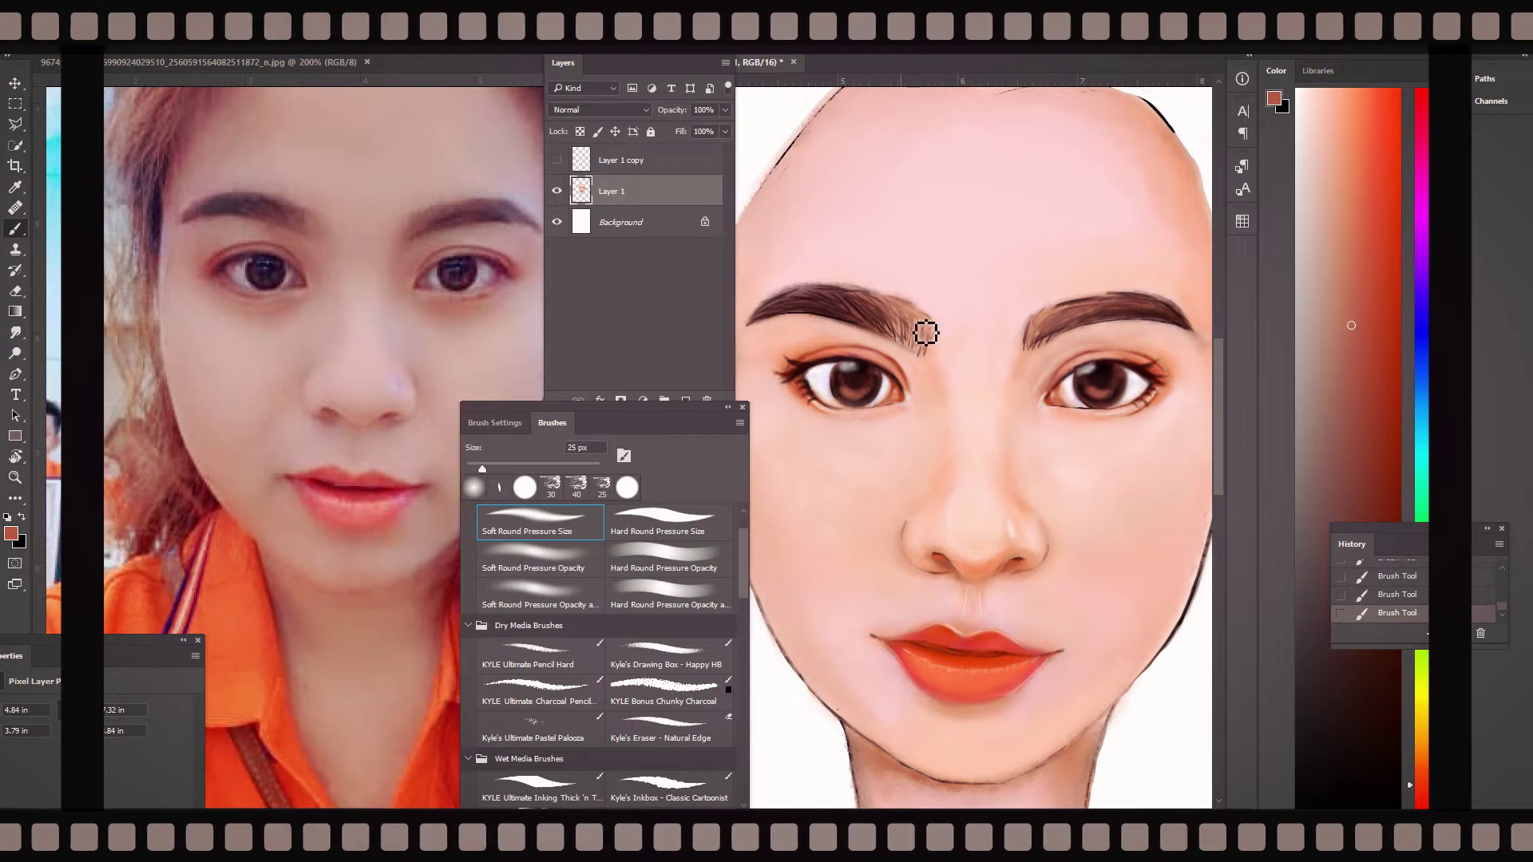
{"action": "left_click", "coordinate": [949, 359], "text": "alt"}
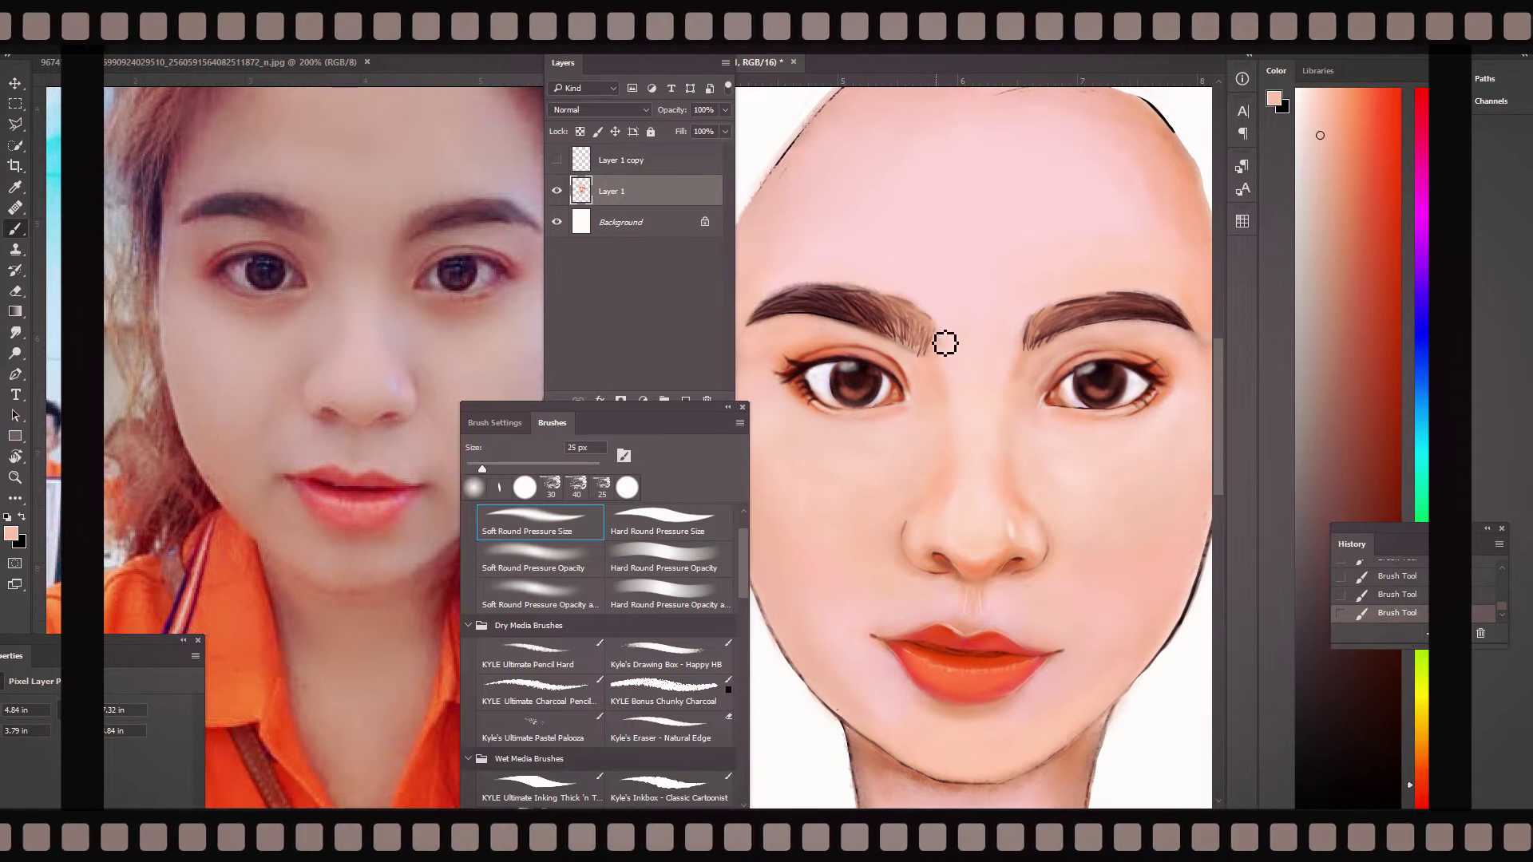
{"action": "left_click_drag", "start_coordinate": [904, 327], "coordinate": [867, 305]}
{"action": "left_click", "coordinate": [1376, 291]}
{"action": "left_click", "coordinate": [1083, 316], "text": "alt"}
{"action": "left_click_drag", "start_coordinate": [1046, 343], "coordinate": [1124, 309]}
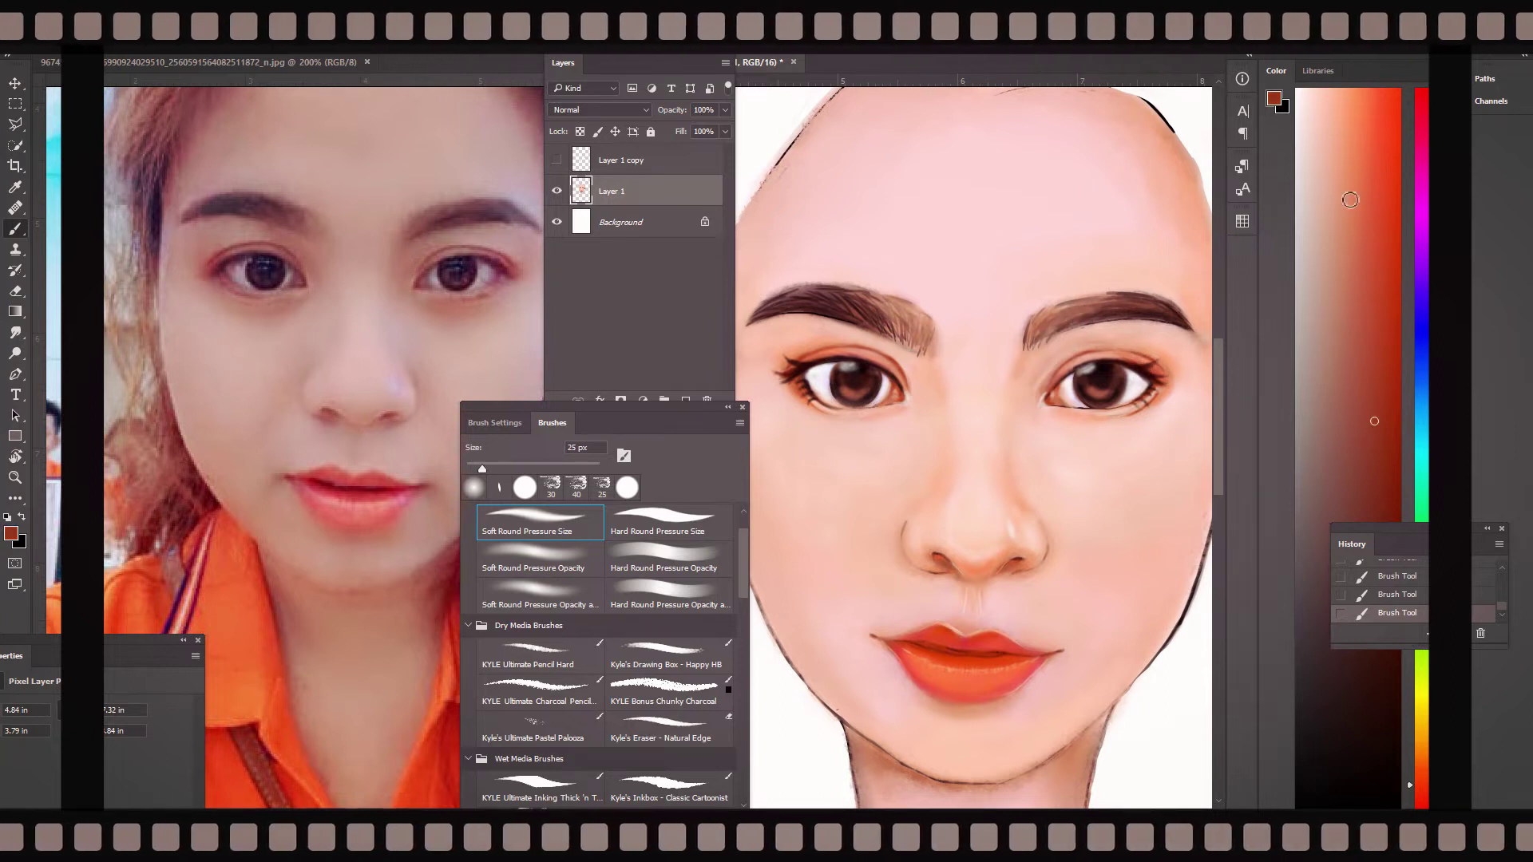
{"action": "left_click_drag", "start_coordinate": [882, 342], "coordinate": [906, 352]}
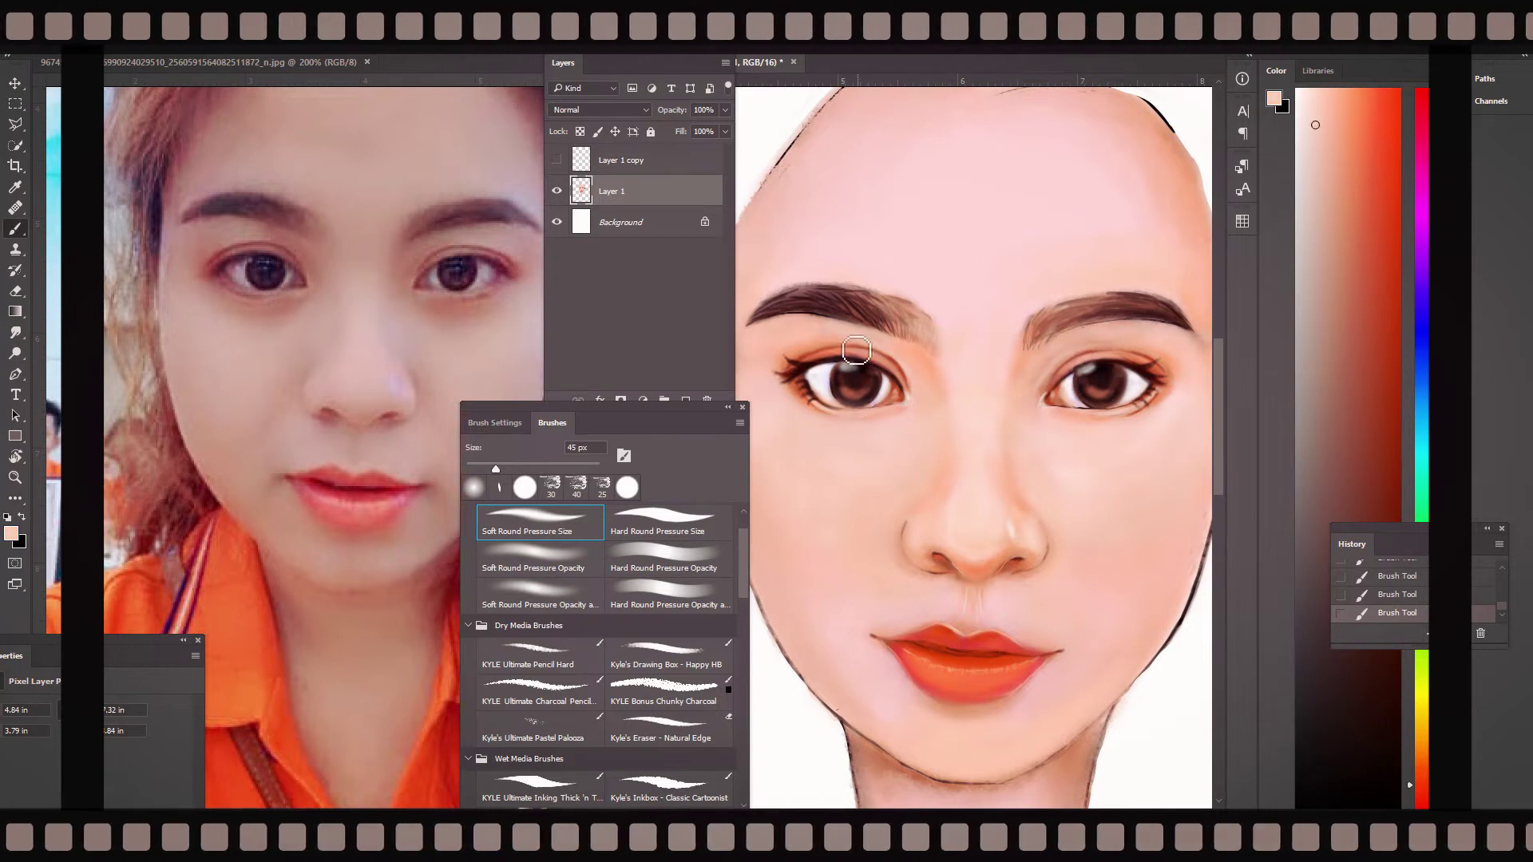
{"action": "key", "text": "ctrl+minus"}
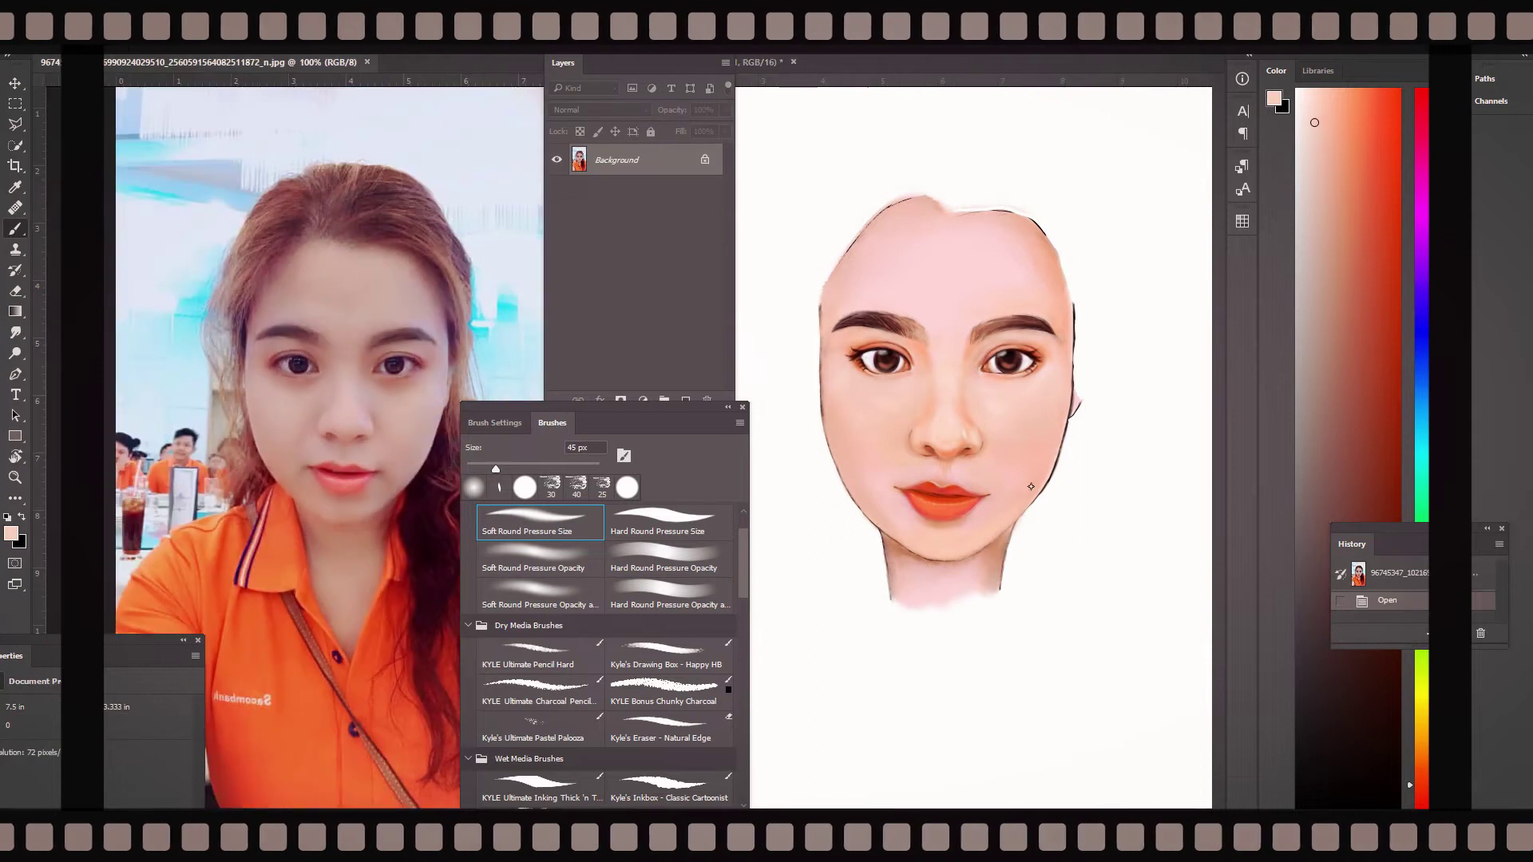
- Back in the painting document, resize the brush to 175, then 70, then 100 px
{"action": "left_click", "coordinate": [857, 420]}
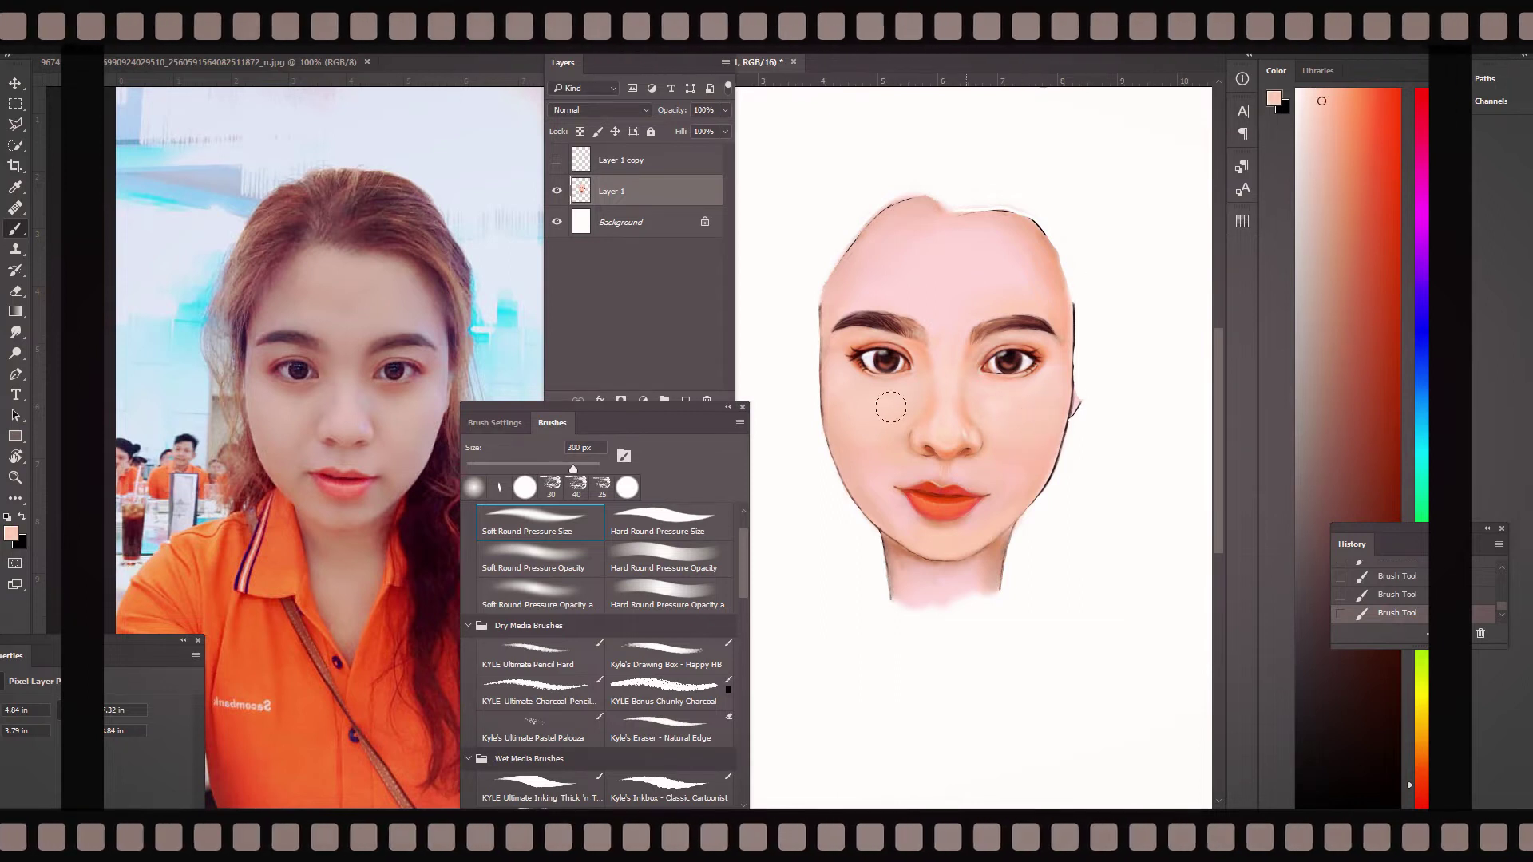
{"action": "key", "text": "bracketleft"}
{"action": "key", "text": "bracketleft"}
{"action": "key", "text": "bracketleft"}
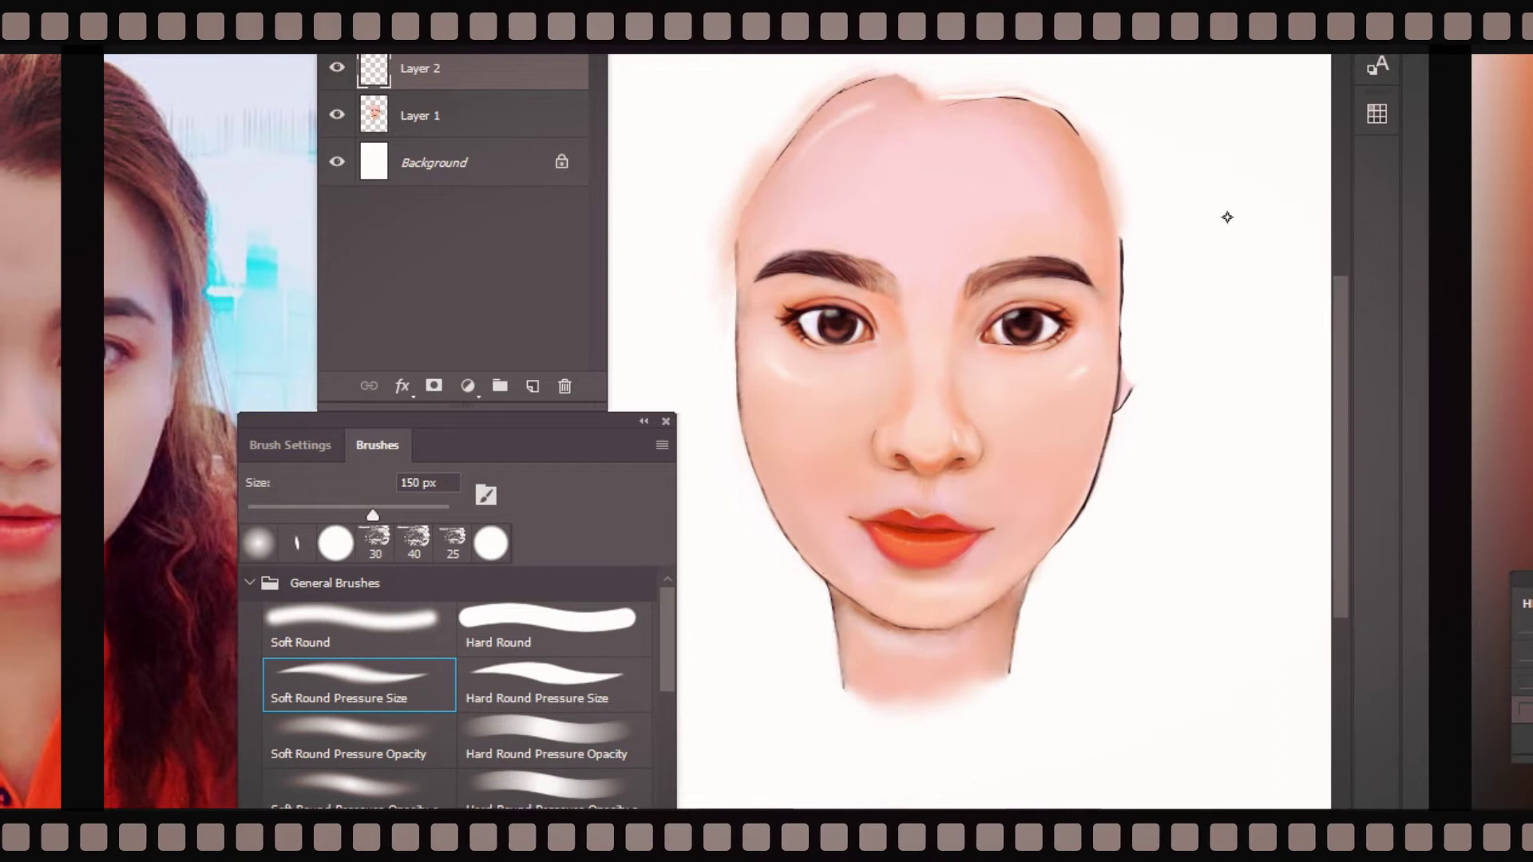
{"action": "key", "text": "bracketleft"}
{"action": "key", "text": "bracketleft"}
{"action": "key", "text": "bracketleft"}
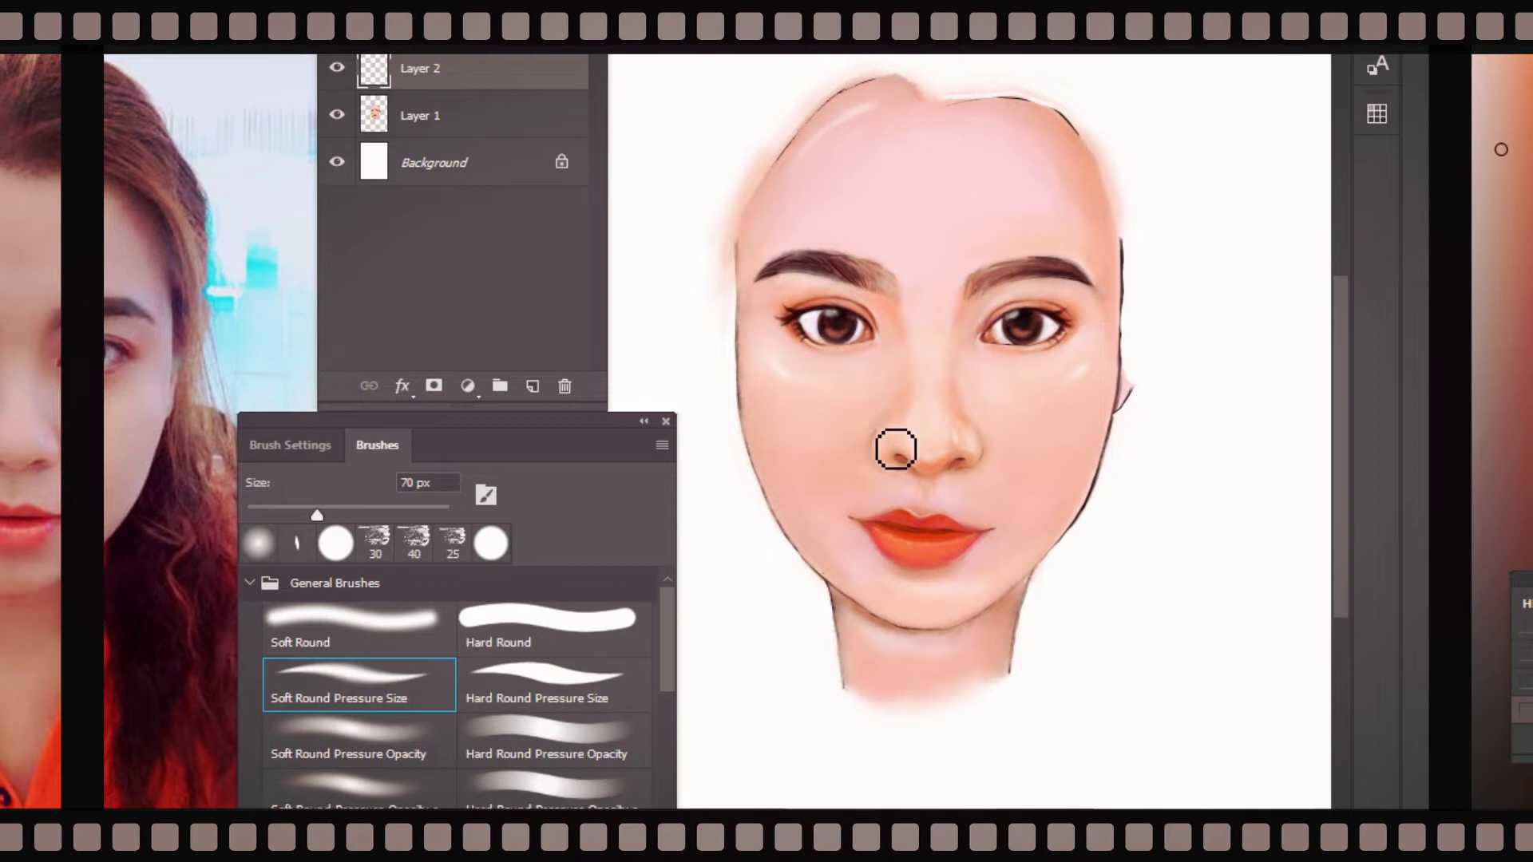
{"action": "key", "text": "bracketright"}
{"action": "key", "text": "bracketright"}
{"action": "key", "text": "bracketright"}
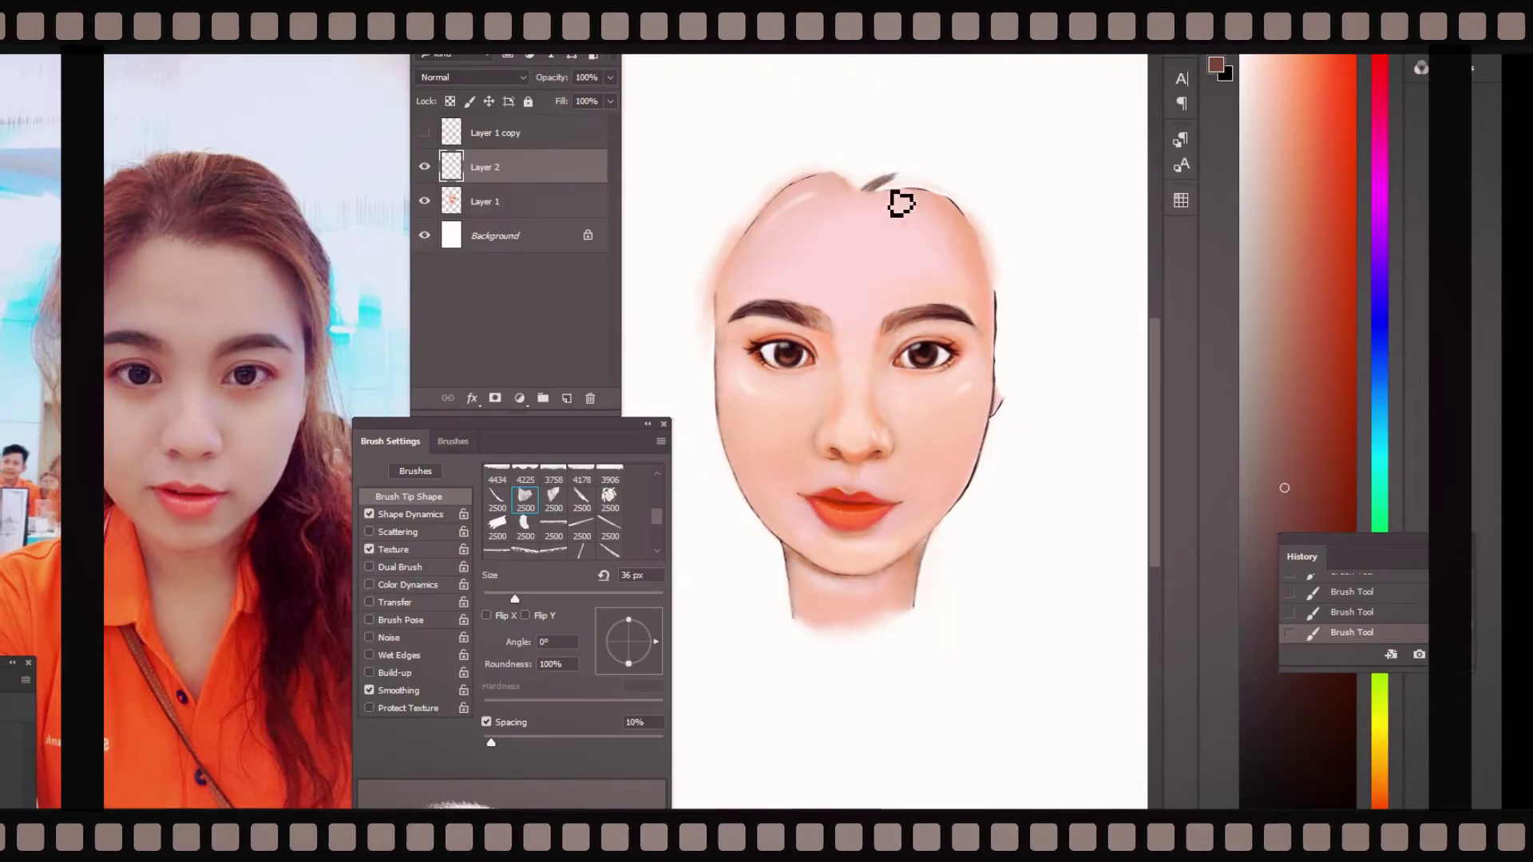
- Paint the dark hairline, top tuft and left temple hair, widening the brush to 50 px
{"action": "mouse_move", "coordinate": [918, 202]}
{"action": "left_mouse_down"}
{"action": "mouse_move", "coordinate": [962, 205]}
{"action": "mouse_move", "coordinate": [975, 226]}
{"action": "left_mouse_up"}
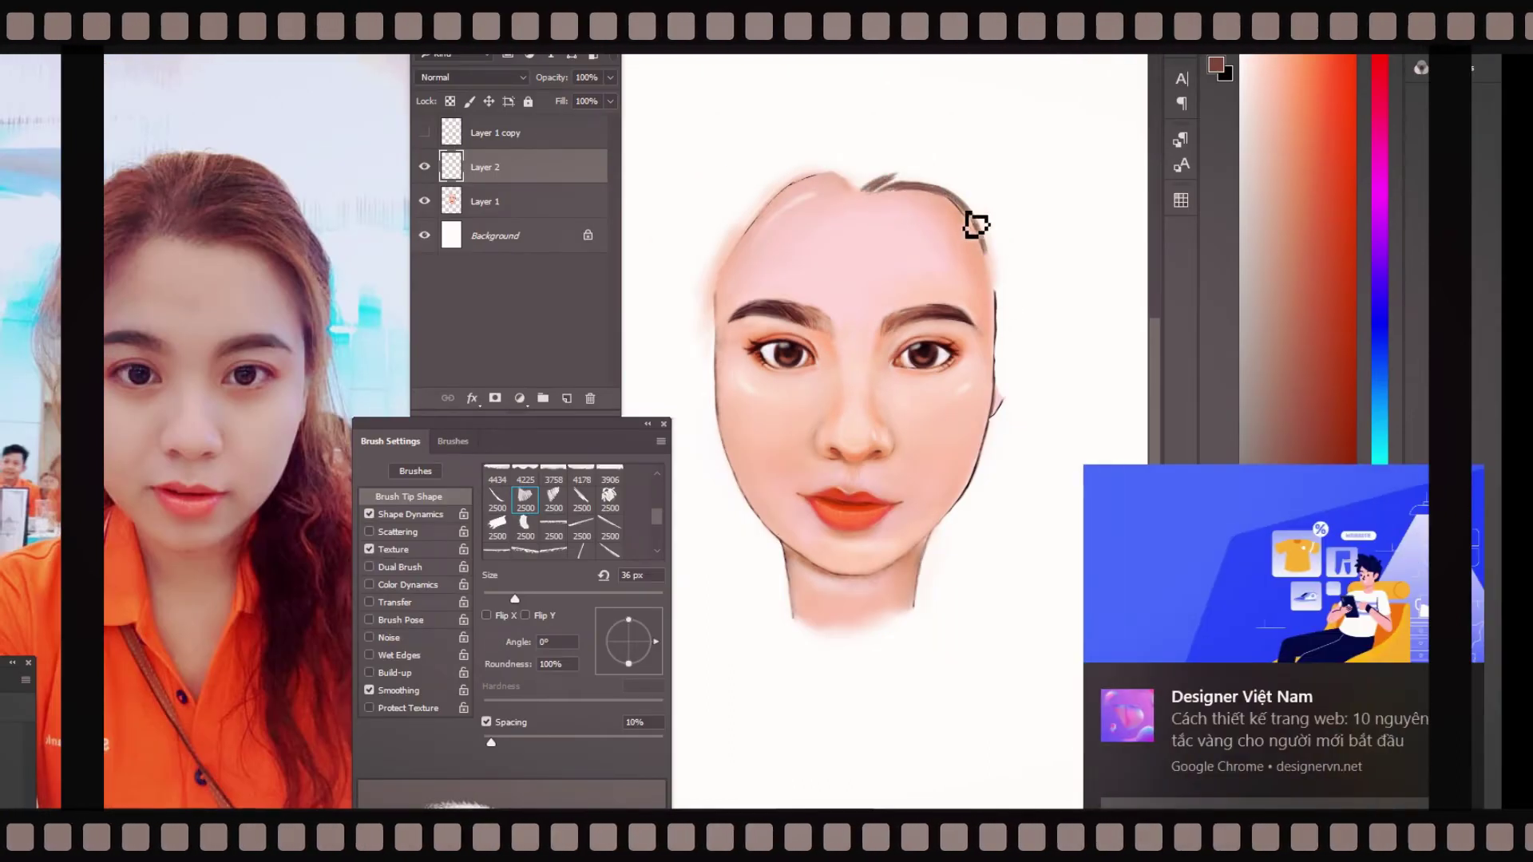
{"action": "mouse_move", "coordinate": [862, 186]}
{"action": "left_mouse_down"}
{"action": "mouse_move", "coordinate": [877, 164]}
{"action": "mouse_move", "coordinate": [917, 205]}
{"action": "mouse_move", "coordinate": [873, 189]}
{"action": "mouse_move", "coordinate": [846, 152]}
{"action": "mouse_move", "coordinate": [845, 189]}
{"action": "mouse_move", "coordinate": [831, 134]}
{"action": "mouse_move", "coordinate": [886, 136]}
{"action": "mouse_move", "coordinate": [826, 132]}
{"action": "left_mouse_up"}
{"action": "mouse_move", "coordinate": [838, 183]}
{"action": "left_mouse_down"}
{"action": "mouse_move", "coordinate": [886, 134]}
{"action": "mouse_move", "coordinate": [835, 147]}
{"action": "mouse_move", "coordinate": [822, 128]}
{"action": "mouse_move", "coordinate": [787, 152]}
{"action": "mouse_move", "coordinate": [791, 172]}
{"action": "mouse_move", "coordinate": [719, 276]}
{"action": "left_mouse_up"}
{"action": "key", "text": "ctrl+z"}
{"action": "left_click_drag", "start_coordinate": [774, 192], "coordinate": [715, 297]}
{"action": "mouse_move", "coordinate": [819, 160]}
{"action": "left_mouse_down"}
{"action": "mouse_move", "coordinate": [723, 256]}
{"action": "mouse_move", "coordinate": [711, 375]}
{"action": "left_mouse_up"}
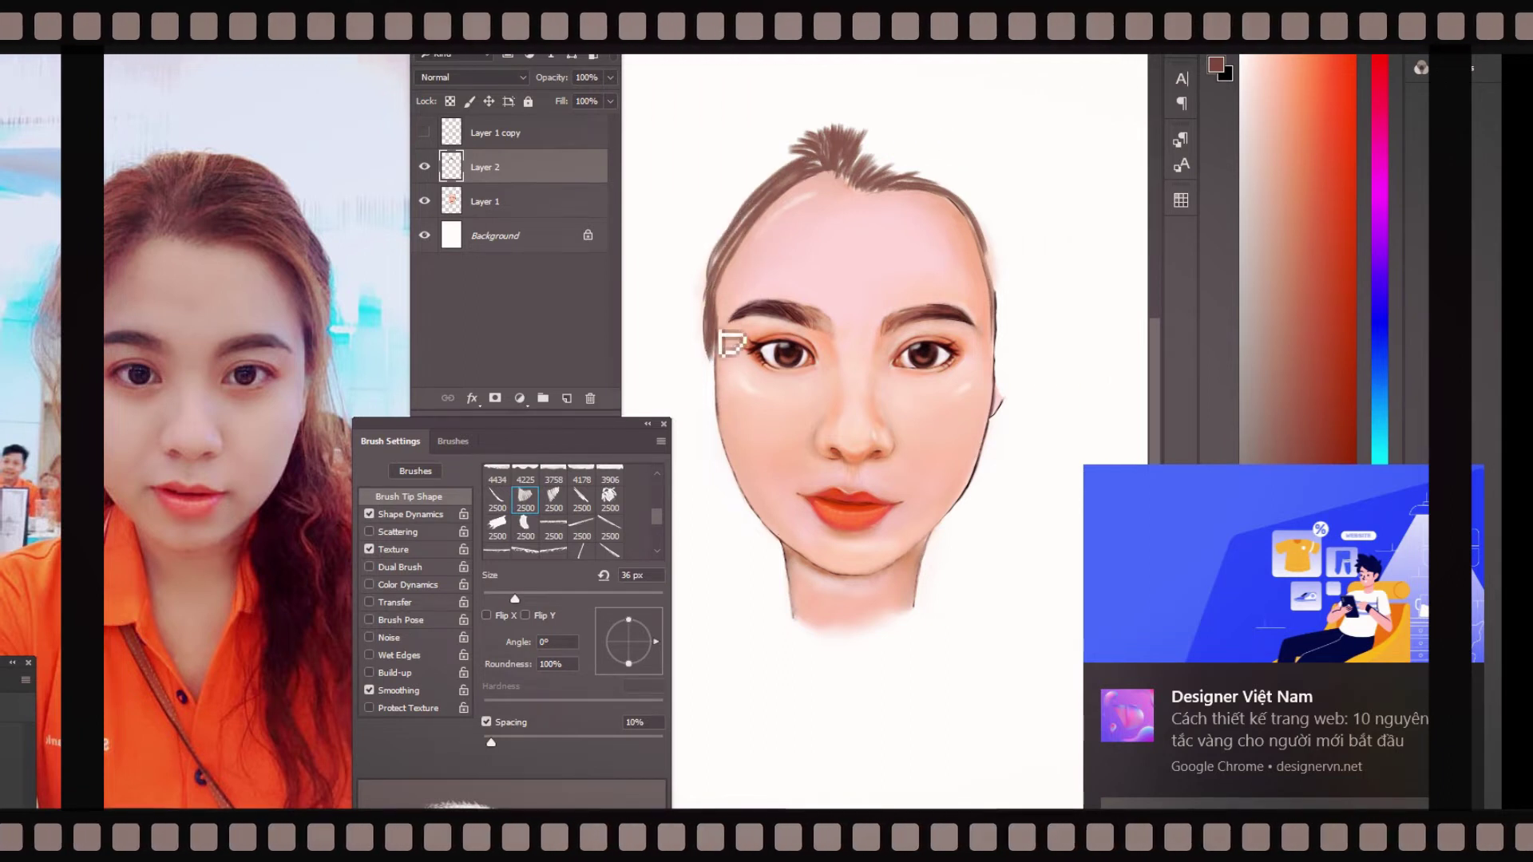
{"action": "mouse_move", "coordinate": [830, 152]}
{"action": "left_mouse_down"}
{"action": "mouse_move", "coordinate": [795, 212]}
{"action": "mouse_move", "coordinate": [739, 211]}
{"action": "mouse_move", "coordinate": [711, 270]}
{"action": "left_mouse_up"}
{"action": "key", "text": "bracketright"}
{"action": "mouse_move", "coordinate": [834, 140]}
{"action": "left_mouse_down"}
{"action": "mouse_move", "coordinate": [733, 202]}
{"action": "mouse_move", "coordinate": [712, 256]}
{"action": "left_mouse_up"}
- Sweep hair along the right hairline down to the cheek and thicken the strands beside the tuft
{"action": "mouse_move", "coordinate": [815, 143]}
{"action": "left_mouse_down"}
{"action": "mouse_move", "coordinate": [966, 206]}
{"action": "mouse_move", "coordinate": [1009, 370]}
{"action": "left_mouse_up"}
{"action": "left_click_drag", "start_coordinate": [998, 243], "coordinate": [1002, 382]}
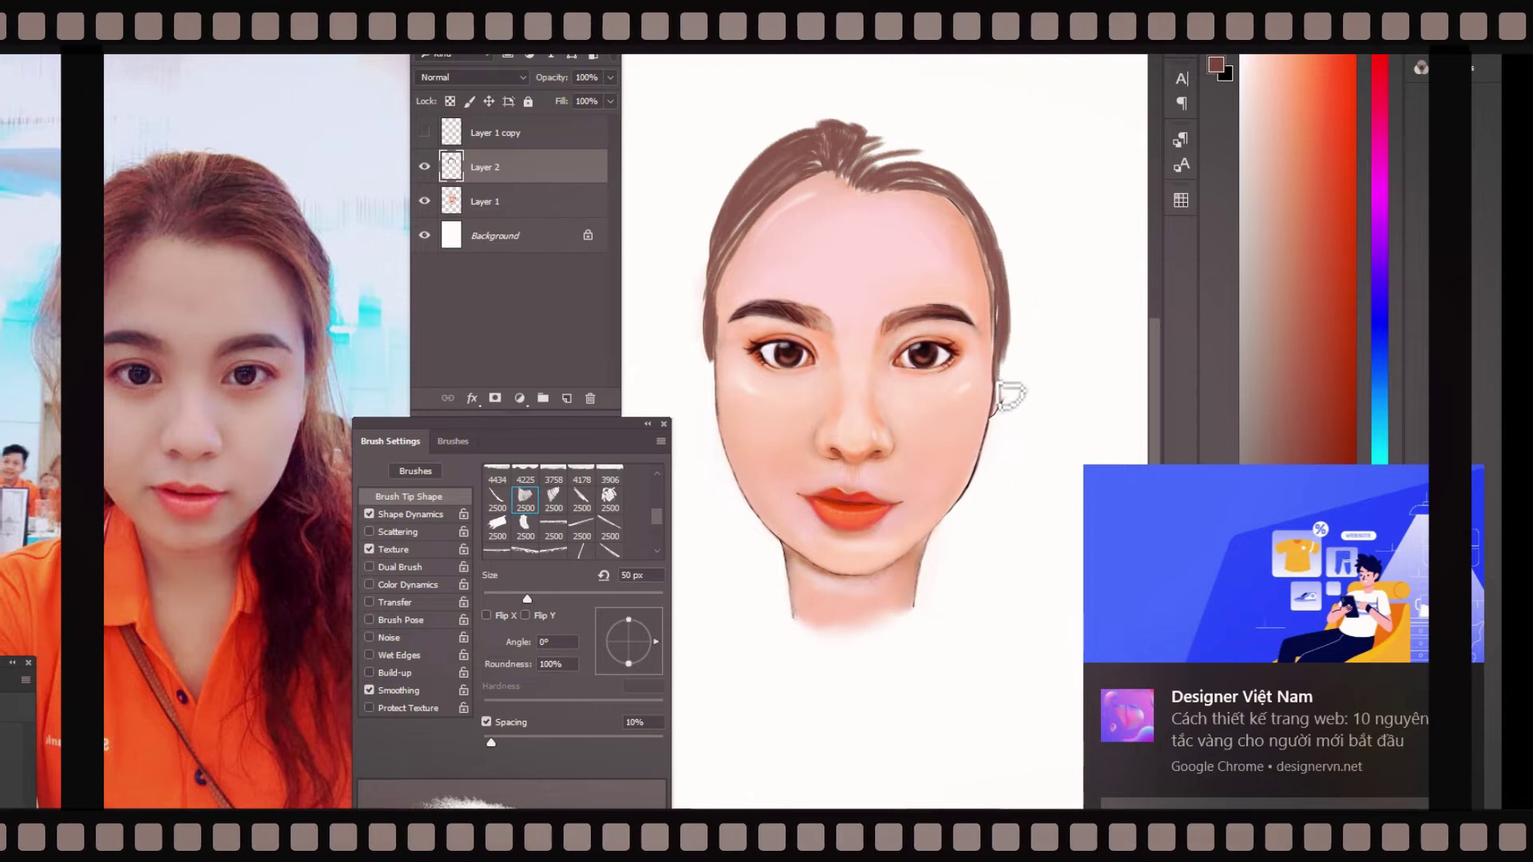
{"action": "left_click_drag", "start_coordinate": [867, 148], "coordinate": [954, 192]}
{"action": "mouse_move", "coordinate": [854, 122]}
{"action": "left_mouse_down"}
{"action": "mouse_move", "coordinate": [950, 160]}
{"action": "mouse_move", "coordinate": [943, 126]}
{"action": "mouse_move", "coordinate": [1013, 288]}
{"action": "left_mouse_up"}
{"action": "mouse_move", "coordinate": [896, 155]}
{"action": "left_mouse_down"}
{"action": "mouse_move", "coordinate": [970, 170]}
{"action": "mouse_move", "coordinate": [958, 155]}
{"action": "mouse_move", "coordinate": [1017, 273]}
{"action": "mouse_move", "coordinate": [1002, 336]}
{"action": "mouse_move", "coordinate": [1013, 244]}
{"action": "left_mouse_up"}
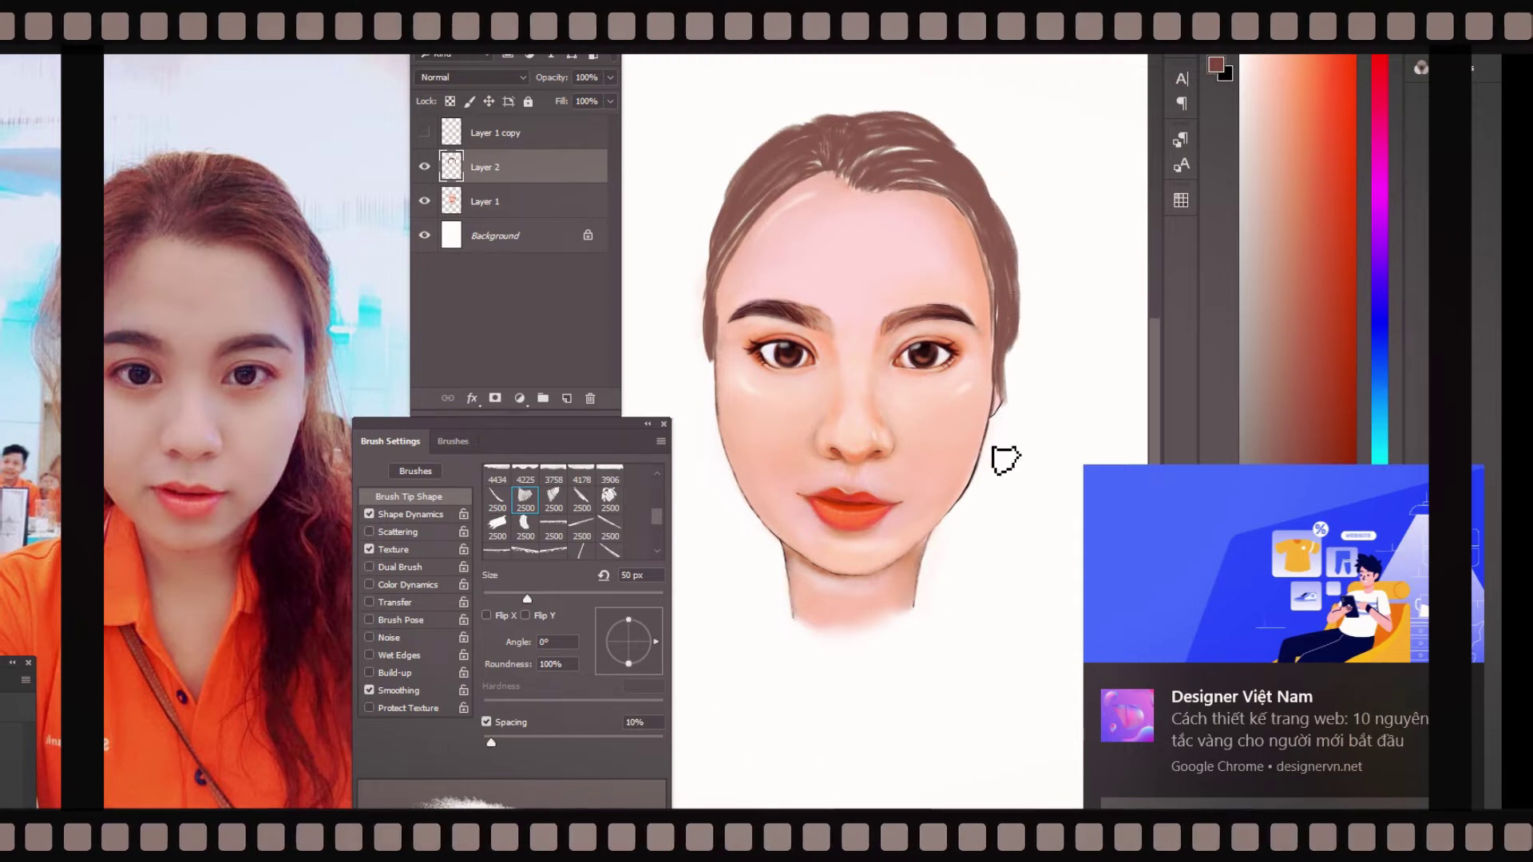
- Paint hair down the left side and along the right jaw
{"action": "mouse_move", "coordinate": [715, 396]}
{"action": "left_mouse_down"}
{"action": "mouse_move", "coordinate": [739, 495]}
{"action": "mouse_move", "coordinate": [773, 528]}
{"action": "mouse_move", "coordinate": [749, 591]}
{"action": "mouse_move", "coordinate": [759, 520]}
{"action": "mouse_move", "coordinate": [783, 563]}
{"action": "mouse_move", "coordinate": [780, 616]}
{"action": "mouse_move", "coordinate": [759, 619]}
{"action": "mouse_move", "coordinate": [807, 633]}
{"action": "left_mouse_up"}
{"action": "left_click_drag", "start_coordinate": [1008, 388], "coordinate": [995, 479]}
{"action": "left_click_drag", "start_coordinate": [1026, 413], "coordinate": [974, 511]}
{"action": "mouse_move", "coordinate": [1090, 407]}
{"action": "left_mouse_down"}
{"action": "mouse_move", "coordinate": [1038, 475]}
{"action": "mouse_move", "coordinate": [1002, 675]}
{"action": "left_mouse_up"}
- Paint long wavy strands down the right side below the jaw with a 90 px brush
{"action": "key", "text": "ctrl+minus"}
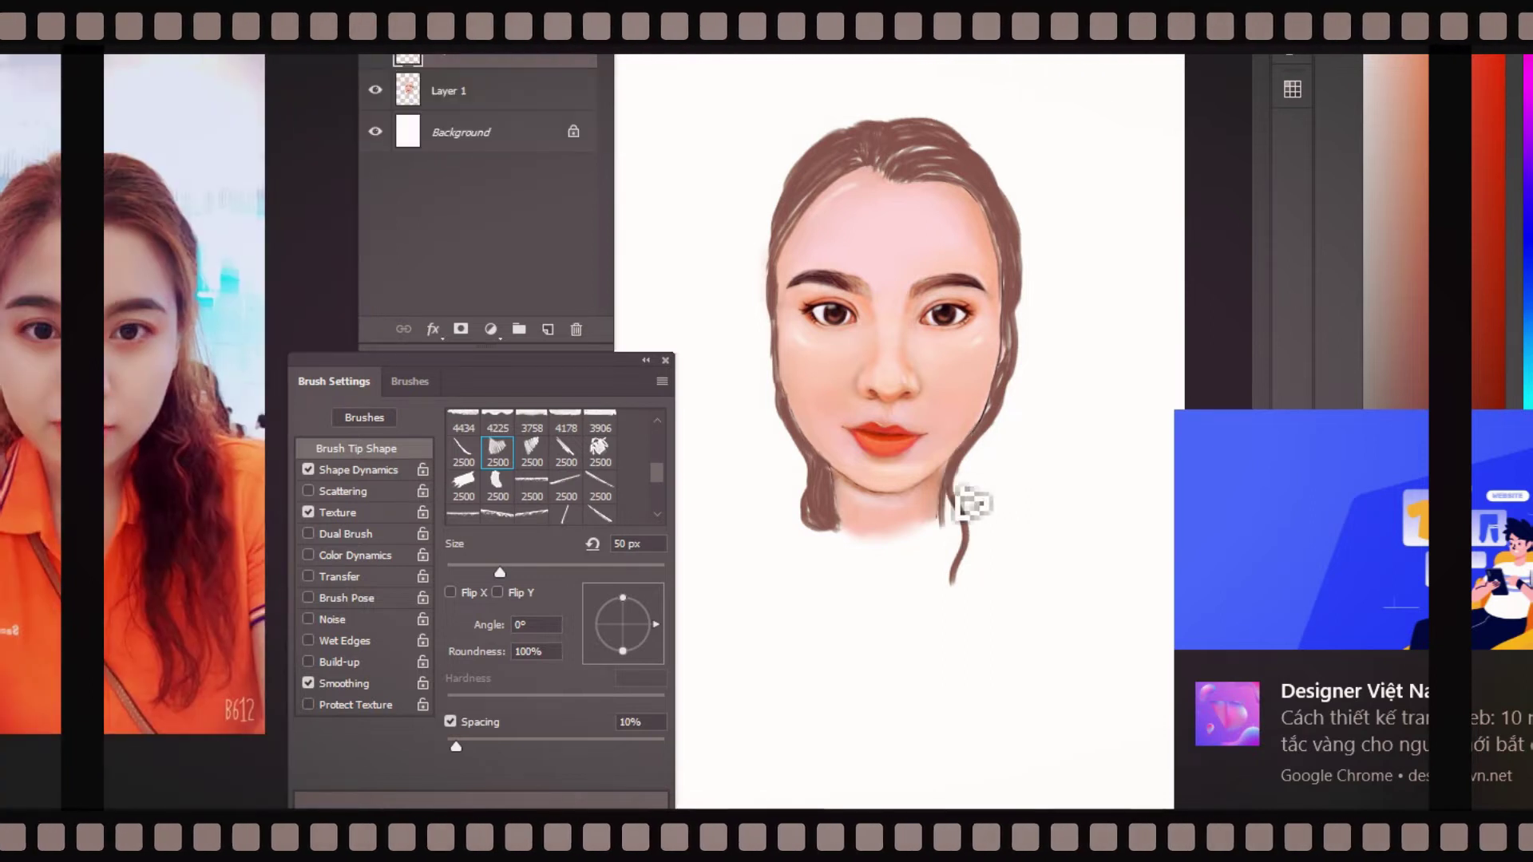
{"action": "left_click_drag", "start_coordinate": [969, 499], "coordinate": [958, 688]}
{"action": "left_click_drag", "start_coordinate": [990, 447], "coordinate": [999, 723]}
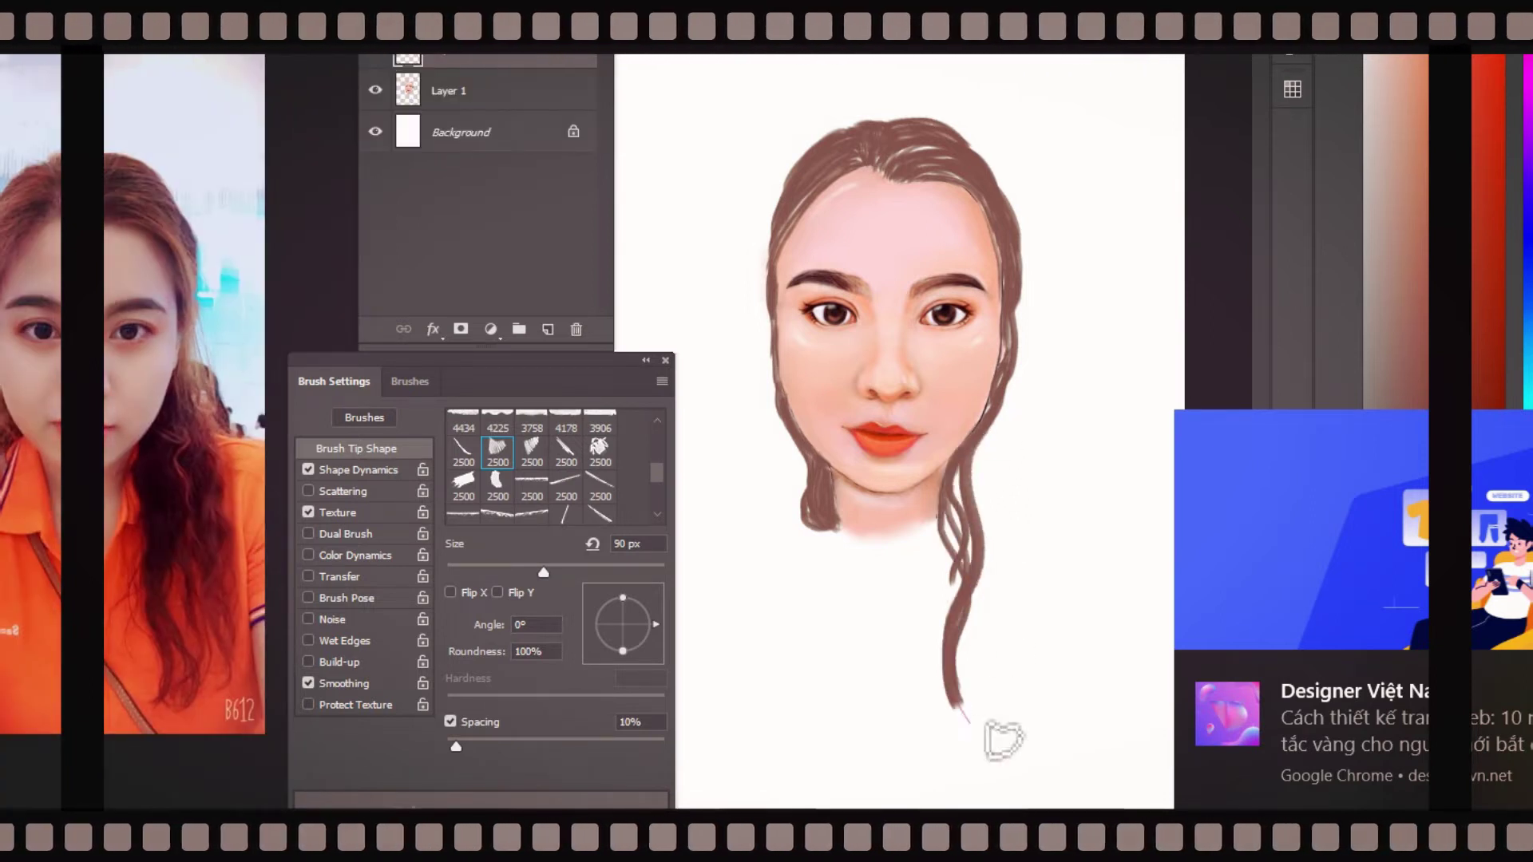
{"action": "key", "text": "bracketright"}
{"action": "key", "text": "bracketright"}
{"action": "key", "text": "bracketright"}
{"action": "left_click_drag", "start_coordinate": [990, 423], "coordinate": [1011, 786]}
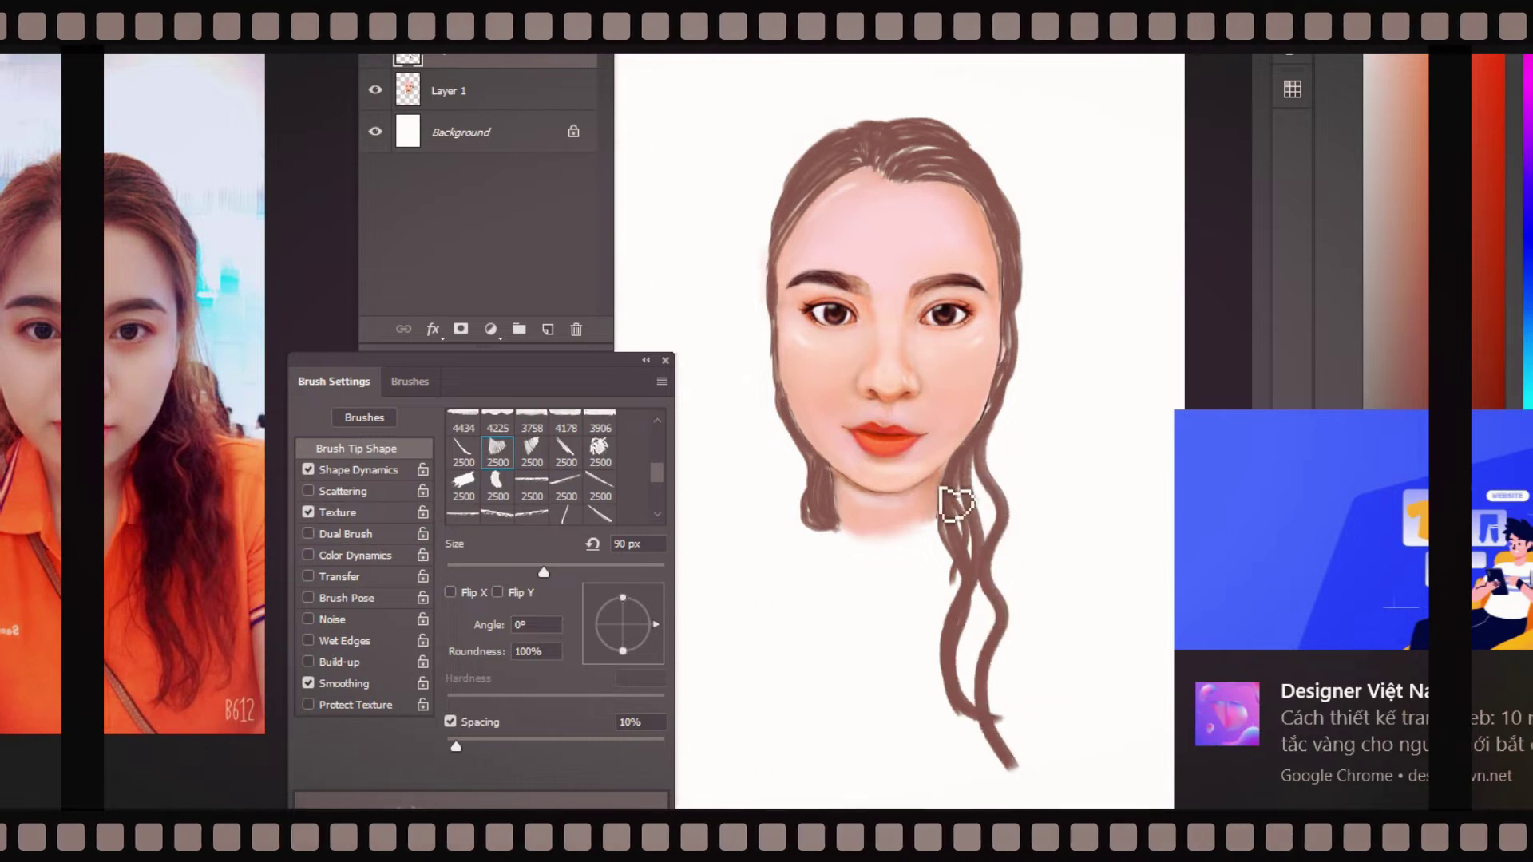
{"action": "left_click_drag", "start_coordinate": [955, 503], "coordinate": [974, 779]}
{"action": "left_click_drag", "start_coordinate": [995, 399], "coordinate": [1022, 595]}
{"action": "left_click_drag", "start_coordinate": [1010, 731], "coordinate": [1029, 375]}
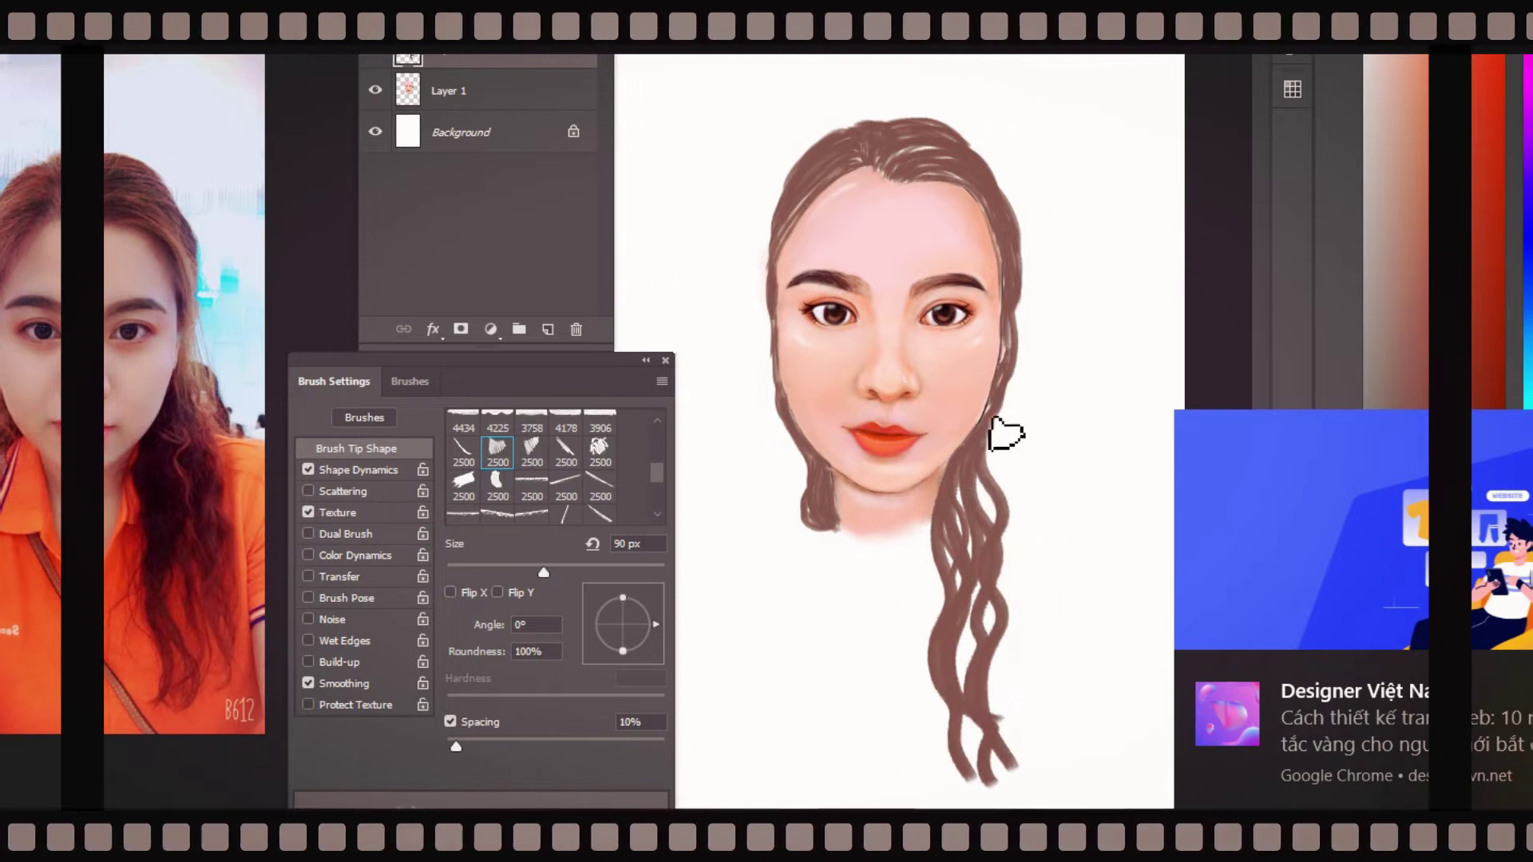
- Add more long wavy strands and lighter greyish-brown strands to the right hair
{"action": "mouse_move", "coordinate": [1038, 786]}
{"action": "left_mouse_down"}
{"action": "mouse_move", "coordinate": [1013, 588]}
{"action": "mouse_move", "coordinate": [1026, 448]}
{"action": "mouse_move", "coordinate": [1050, 679]}
{"action": "left_mouse_up"}
{"action": "left_click_drag", "start_coordinate": [1020, 328], "coordinate": [1054, 678]}
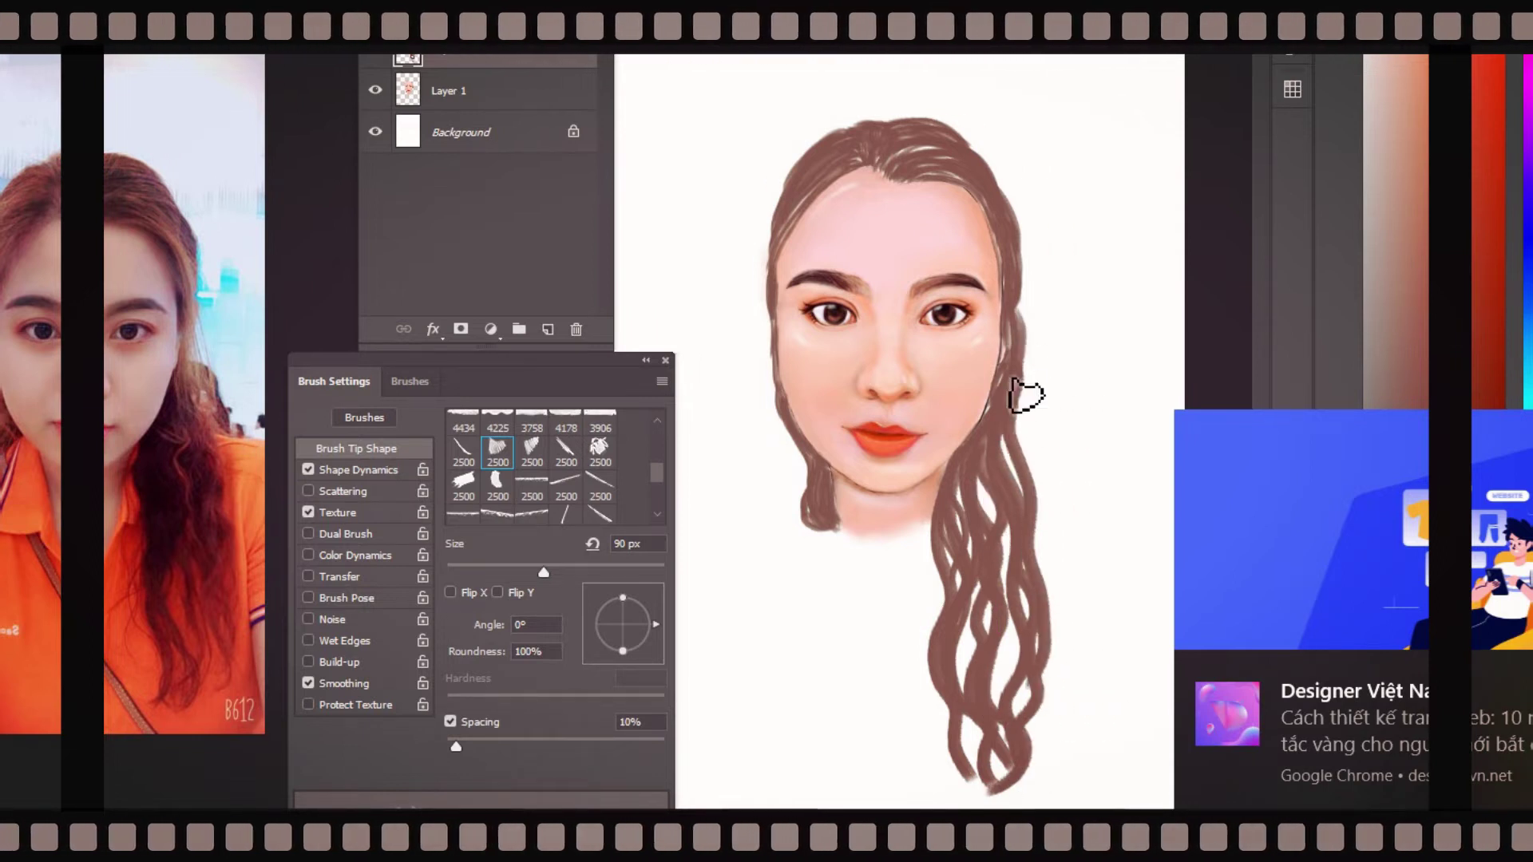
{"action": "left_click_drag", "start_coordinate": [1027, 394], "coordinate": [1062, 734]}
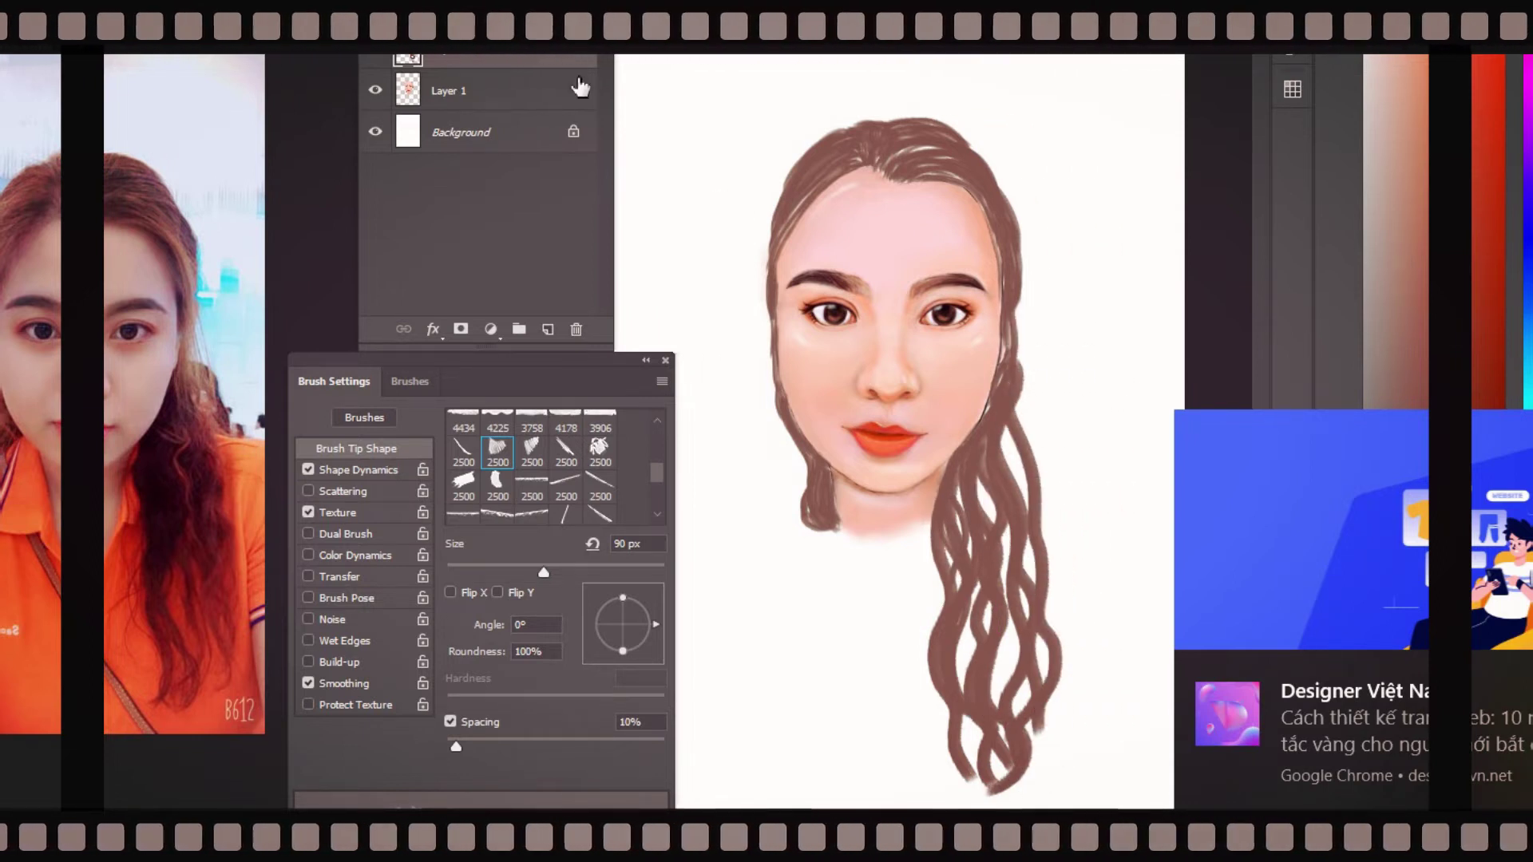
{"action": "mouse_move", "coordinate": [1008, 423]}
{"action": "left_mouse_down"}
{"action": "mouse_move", "coordinate": [1027, 718]}
{"action": "mouse_move", "coordinate": [983, 514]}
{"action": "mouse_move", "coordinate": [990, 753]}
{"action": "mouse_move", "coordinate": [991, 738]}
{"action": "left_mouse_up"}
{"action": "left_click_drag", "start_coordinate": [1037, 520], "coordinate": [1034, 722]}
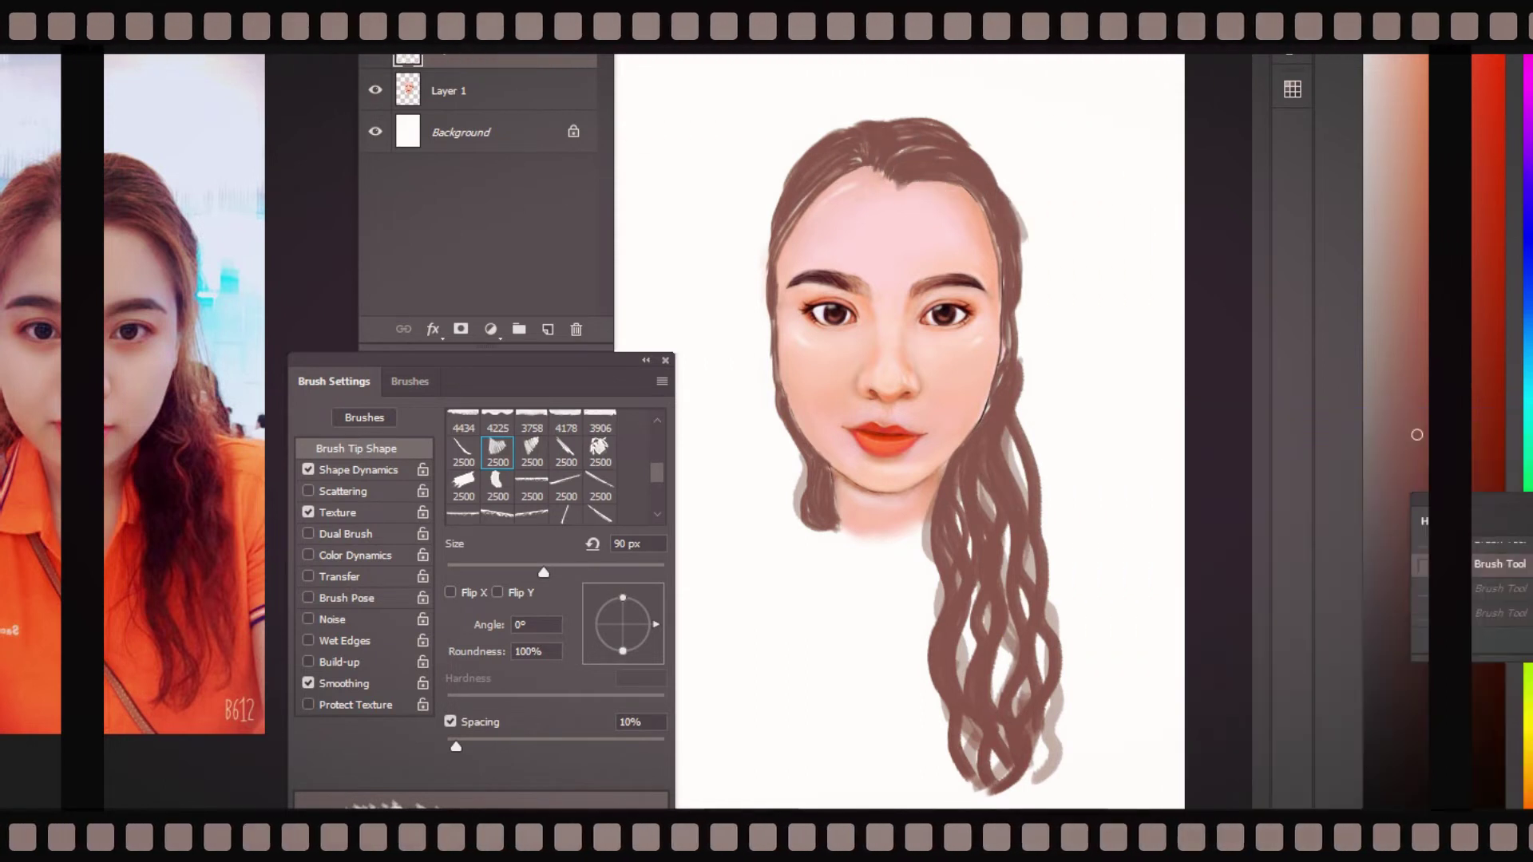
{"action": "key", "text": "ctrl+z"}
- Darken and smooth the hair edges and lower strands with a 60 px brush, then zoom into the face
{"action": "key", "text": "bracketleft"}
{"action": "key", "text": "bracketleft"}
{"action": "key", "text": "bracketleft"}
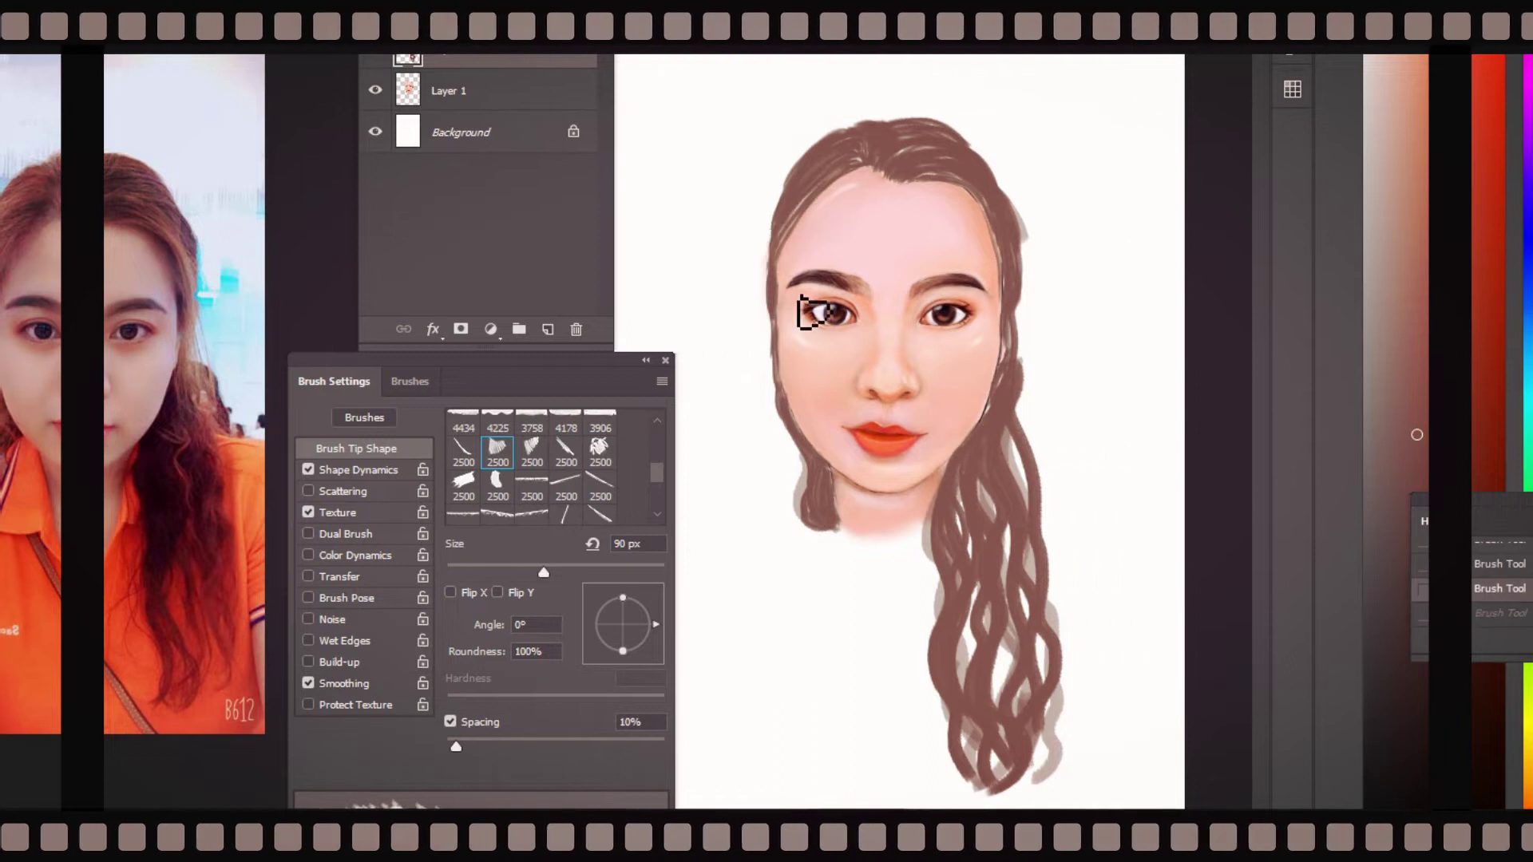
{"action": "left_click_drag", "start_coordinate": [780, 239], "coordinate": [790, 349]}
{"action": "left_click_drag", "start_coordinate": [1027, 239], "coordinate": [1019, 304]}
{"action": "mouse_move", "coordinate": [991, 212]}
{"action": "left_mouse_down"}
{"action": "mouse_move", "coordinate": [1018, 339]}
{"action": "mouse_move", "coordinate": [1010, 499]}
{"action": "left_mouse_up"}
{"action": "mouse_move", "coordinate": [1007, 708]}
{"action": "left_mouse_down"}
{"action": "mouse_move", "coordinate": [1051, 780]}
{"action": "mouse_move", "coordinate": [1021, 783]}
{"action": "left_mouse_up"}
{"action": "left_click_drag", "start_coordinate": [931, 491], "coordinate": [982, 554]}
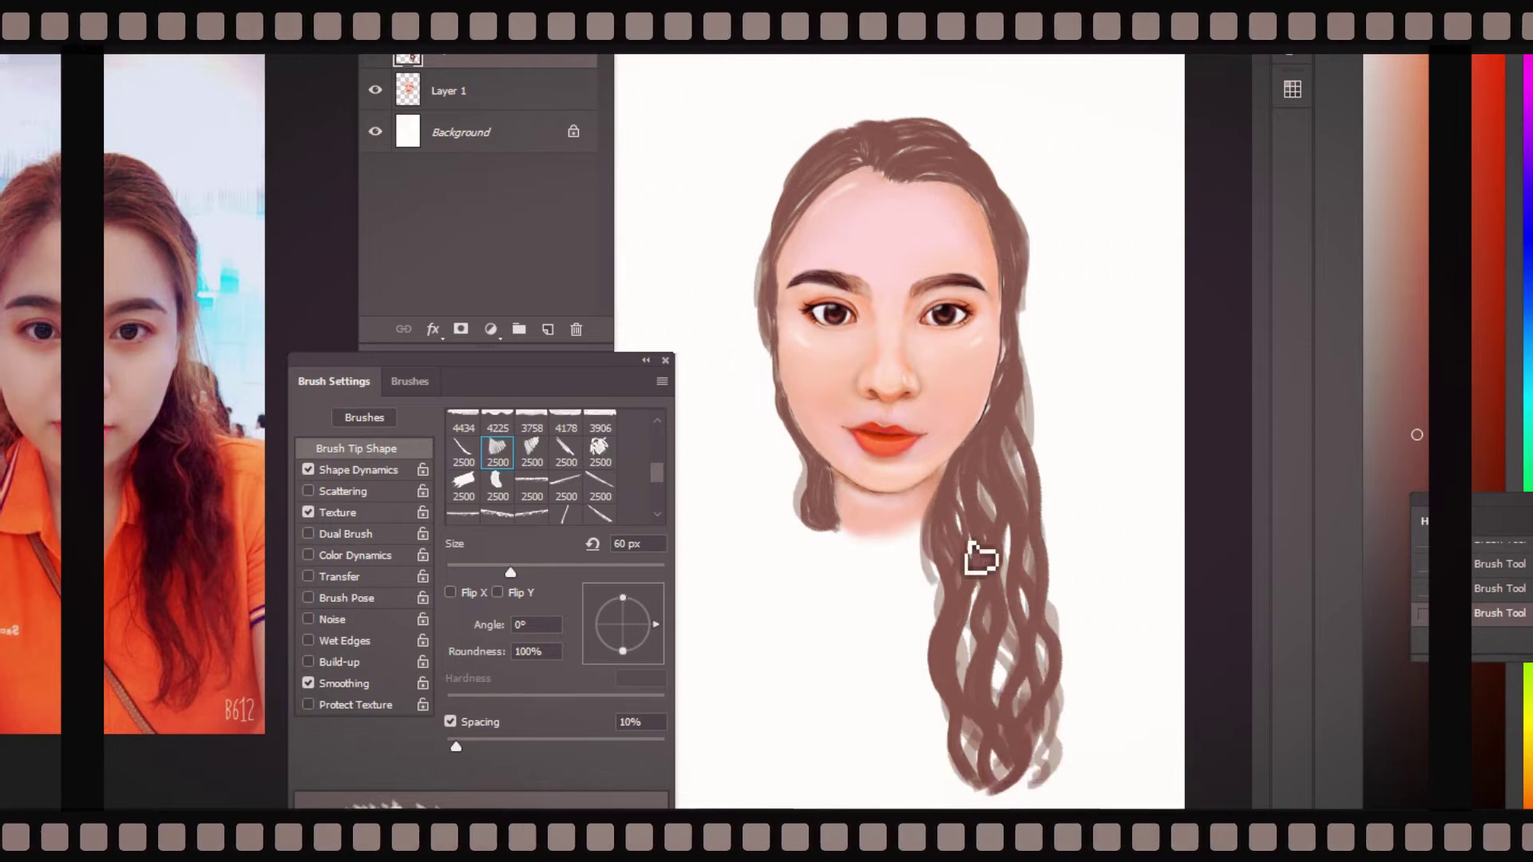
{"action": "left_click_drag", "start_coordinate": [1036, 297], "coordinate": [1010, 387]}
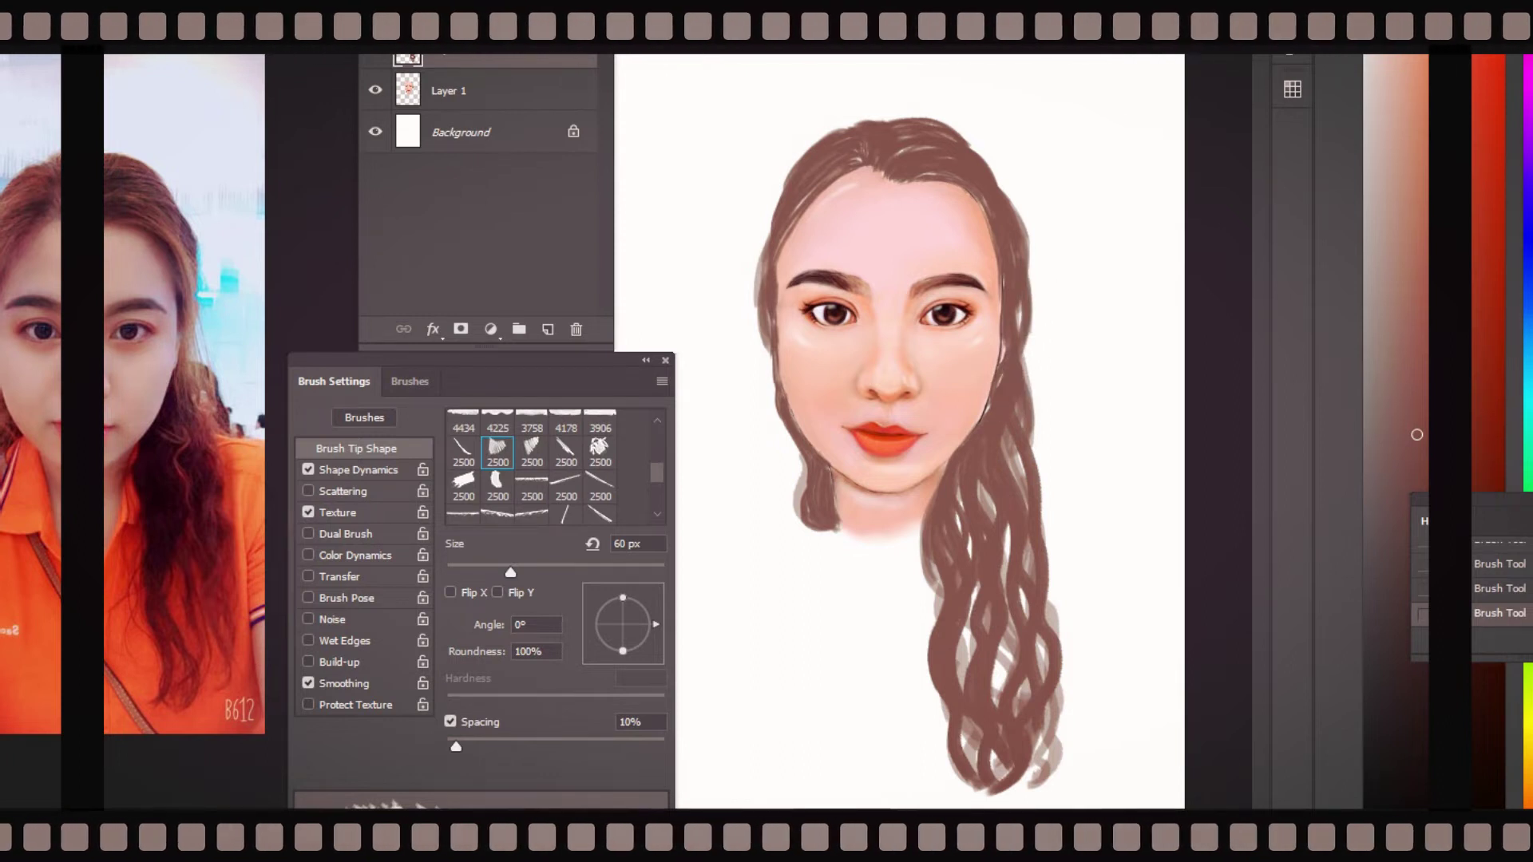
{"action": "key", "text": "ctrl+plus"}
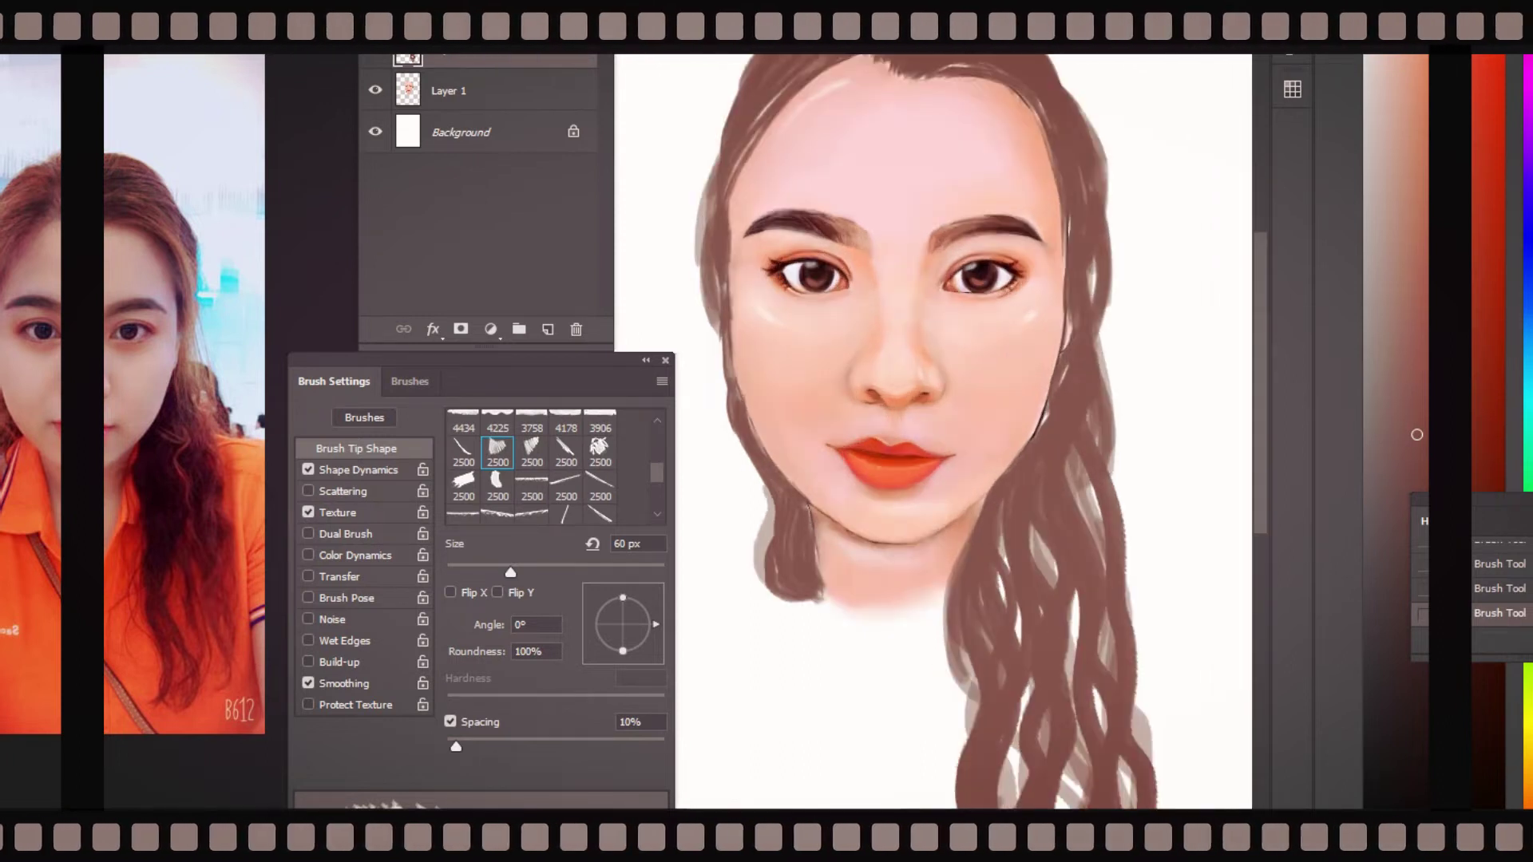
{"action": "scroll", "coordinate": [1246, 335], "scroll_direction": "down", "scroll_amount": 5}
{"action": "scroll", "coordinate": [1258, 311], "scroll_direction": "up", "scroll_amount": 3}
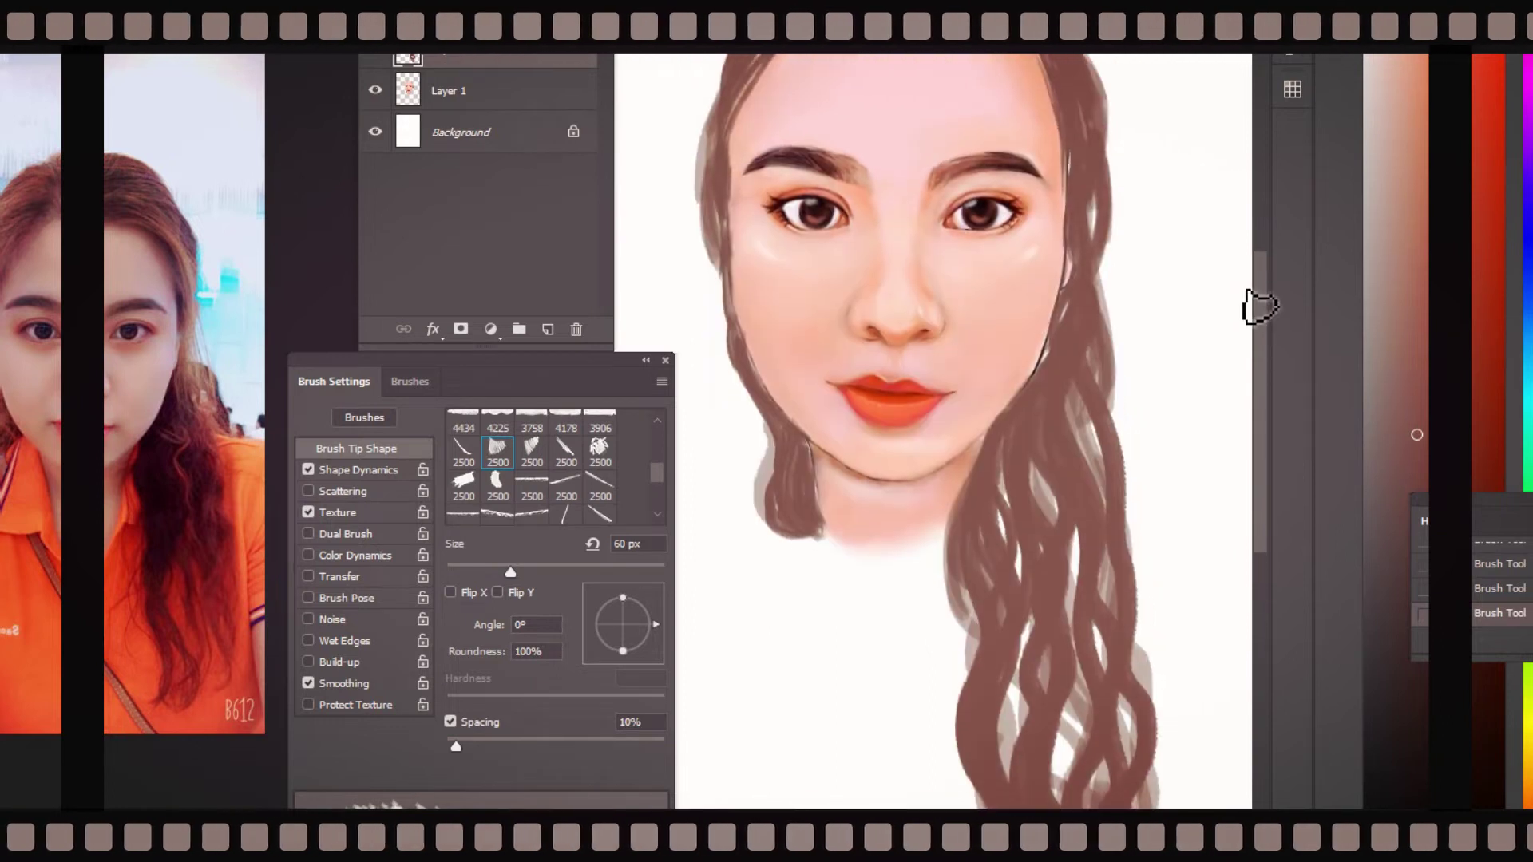
- With a soft pressure-opacity brush, paint orange highlight strands down the wavy hair beside the chin
{"action": "left_click", "coordinate": [410, 381]}
{"action": "left_click", "coordinate": [472, 572]}
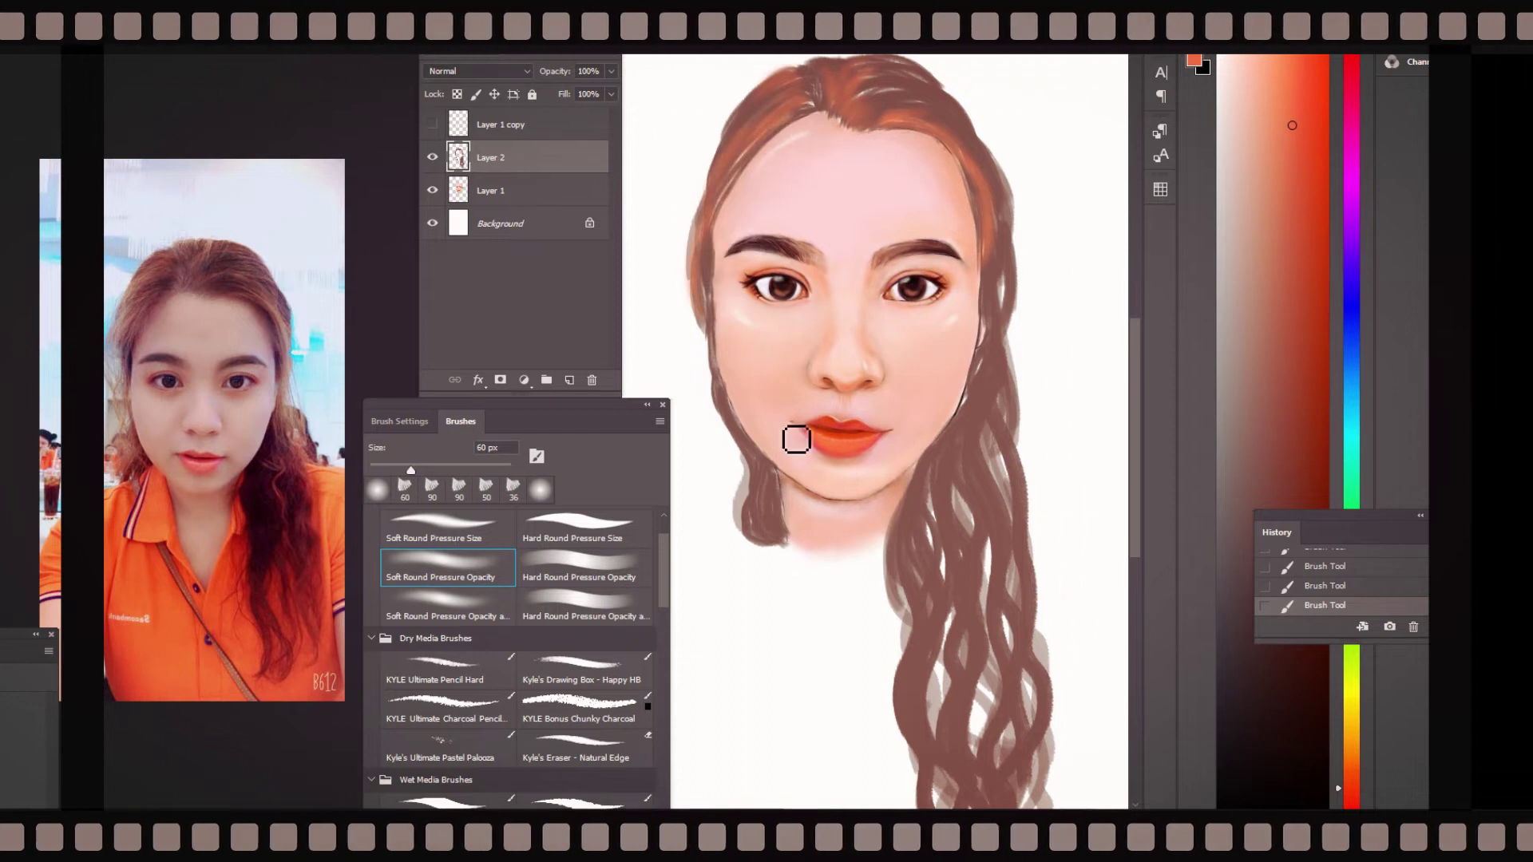
{"action": "mouse_move", "coordinate": [762, 463]}
{"action": "left_mouse_down"}
{"action": "mouse_move", "coordinate": [756, 530]}
{"action": "mouse_move", "coordinate": [745, 452]}
{"action": "left_mouse_up"}
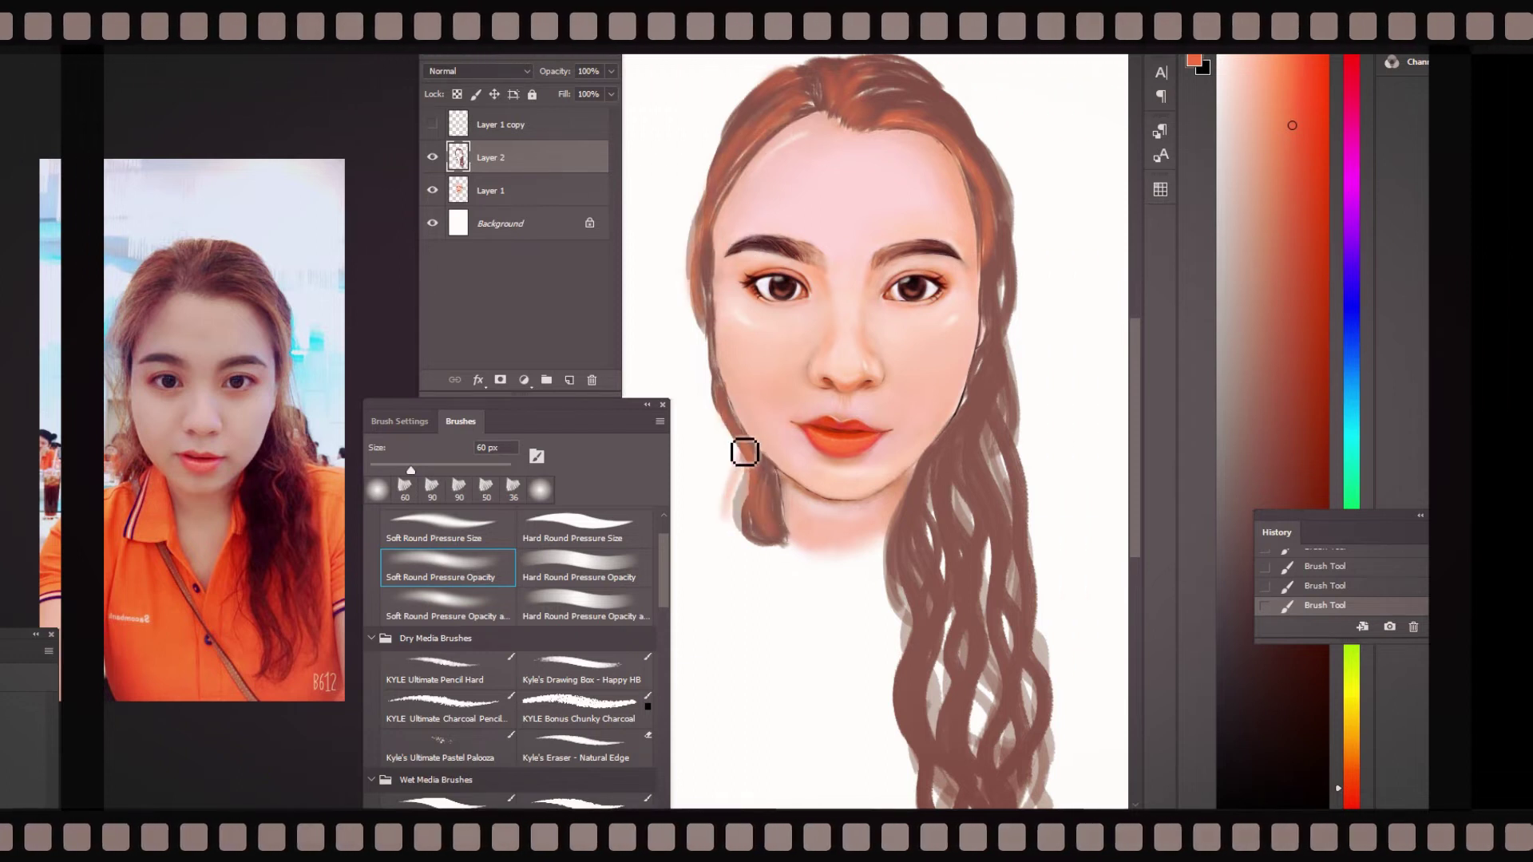
{"action": "left_click_drag", "start_coordinate": [998, 307], "coordinate": [1010, 411]}
{"action": "mouse_move", "coordinate": [1003, 343]}
{"action": "left_mouse_down"}
{"action": "mouse_move", "coordinate": [992, 410]}
{"action": "mouse_move", "coordinate": [1040, 643]}
{"action": "mouse_move", "coordinate": [1028, 770]}
{"action": "left_mouse_up"}
{"action": "mouse_move", "coordinate": [962, 456]}
{"action": "left_mouse_down"}
{"action": "mouse_move", "coordinate": [972, 637]}
{"action": "mouse_move", "coordinate": [1001, 721]}
{"action": "left_mouse_up"}
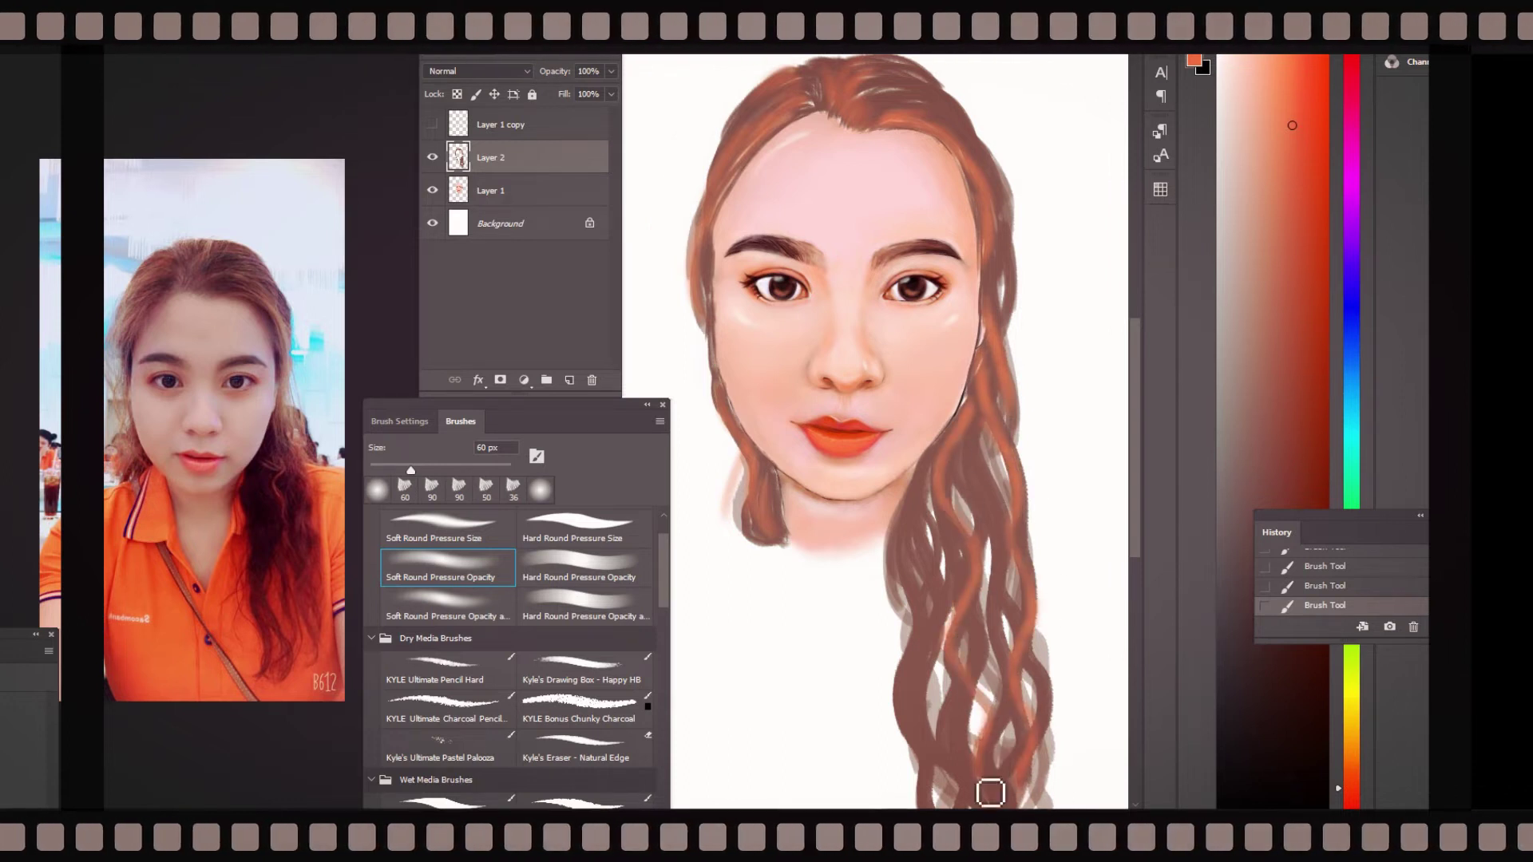
{"action": "scroll", "coordinate": [991, 793], "scroll_direction": "down", "scroll_amount": 2}
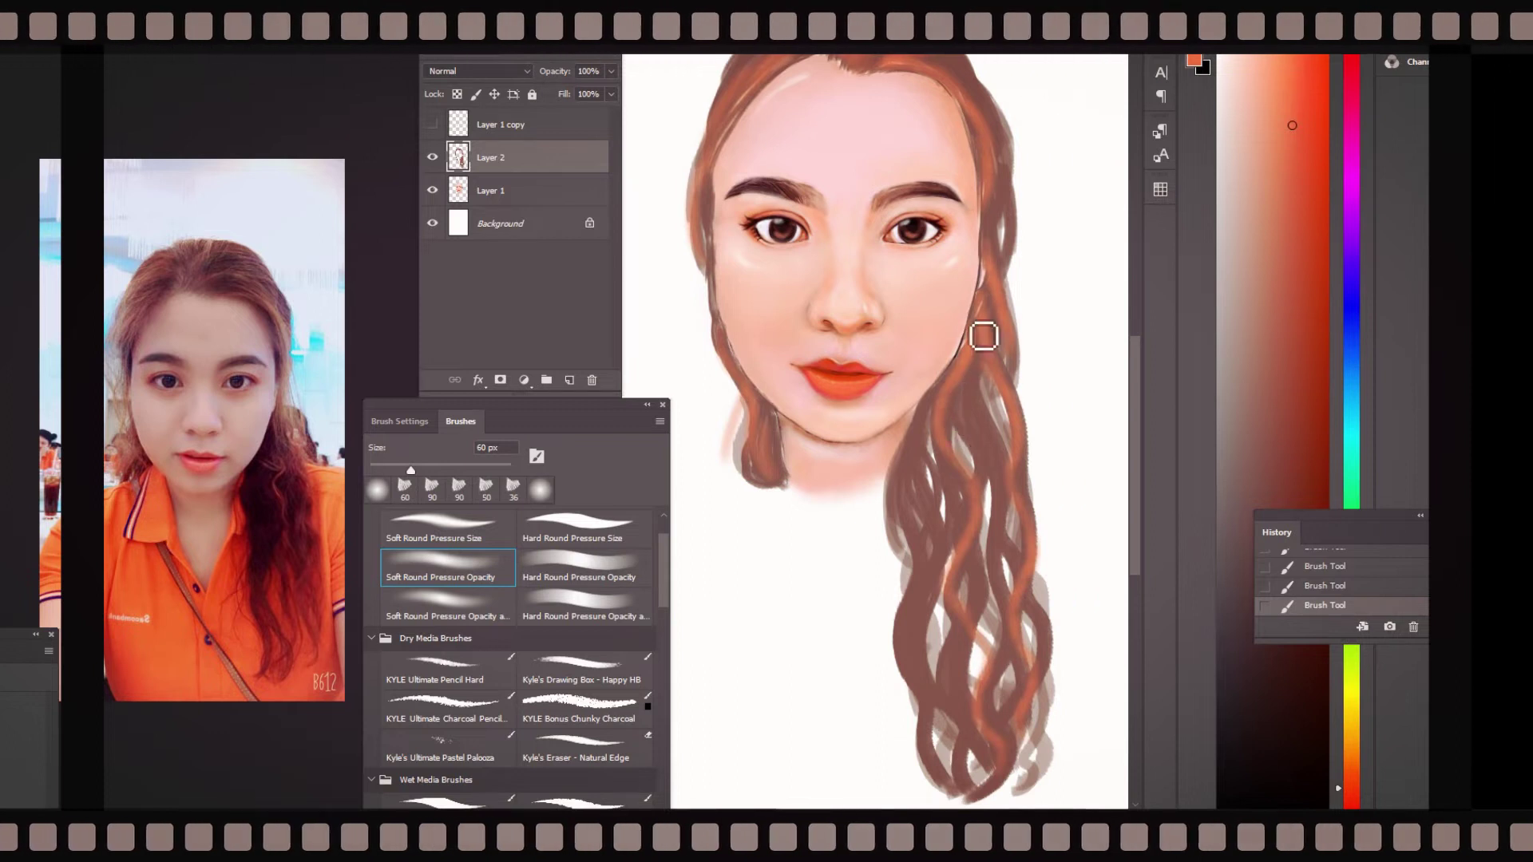
{"action": "key", "text": "bracketleft"}
{"action": "key", "text": "bracketleft"}
{"action": "key", "text": "bracketleft"}
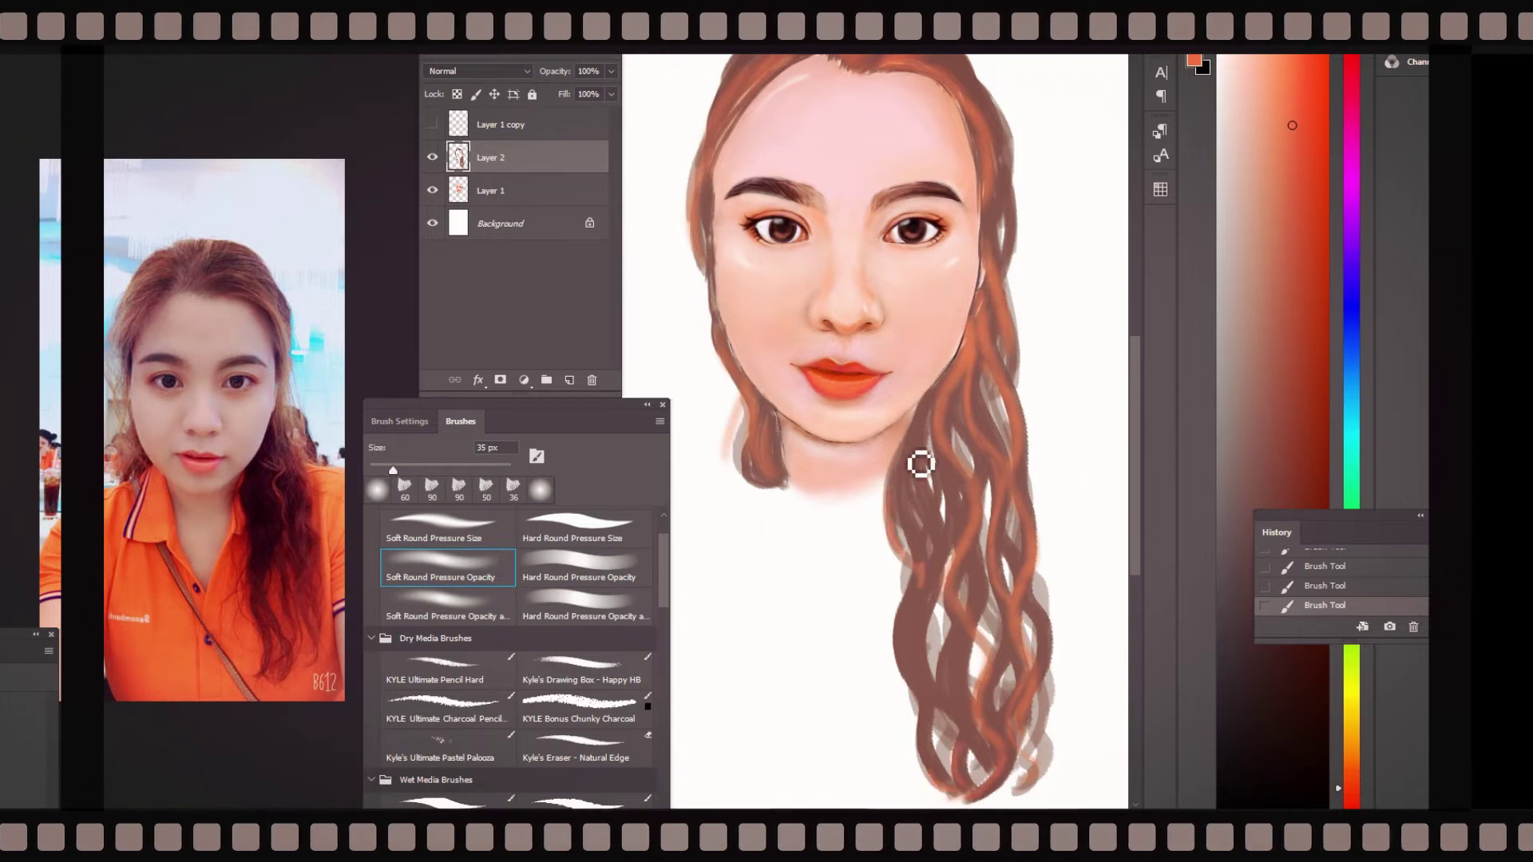
{"action": "mouse_move", "coordinate": [933, 531]}
{"action": "left_mouse_down"}
{"action": "mouse_move", "coordinate": [918, 637]}
{"action": "mouse_move", "coordinate": [976, 791]}
{"action": "left_mouse_up"}
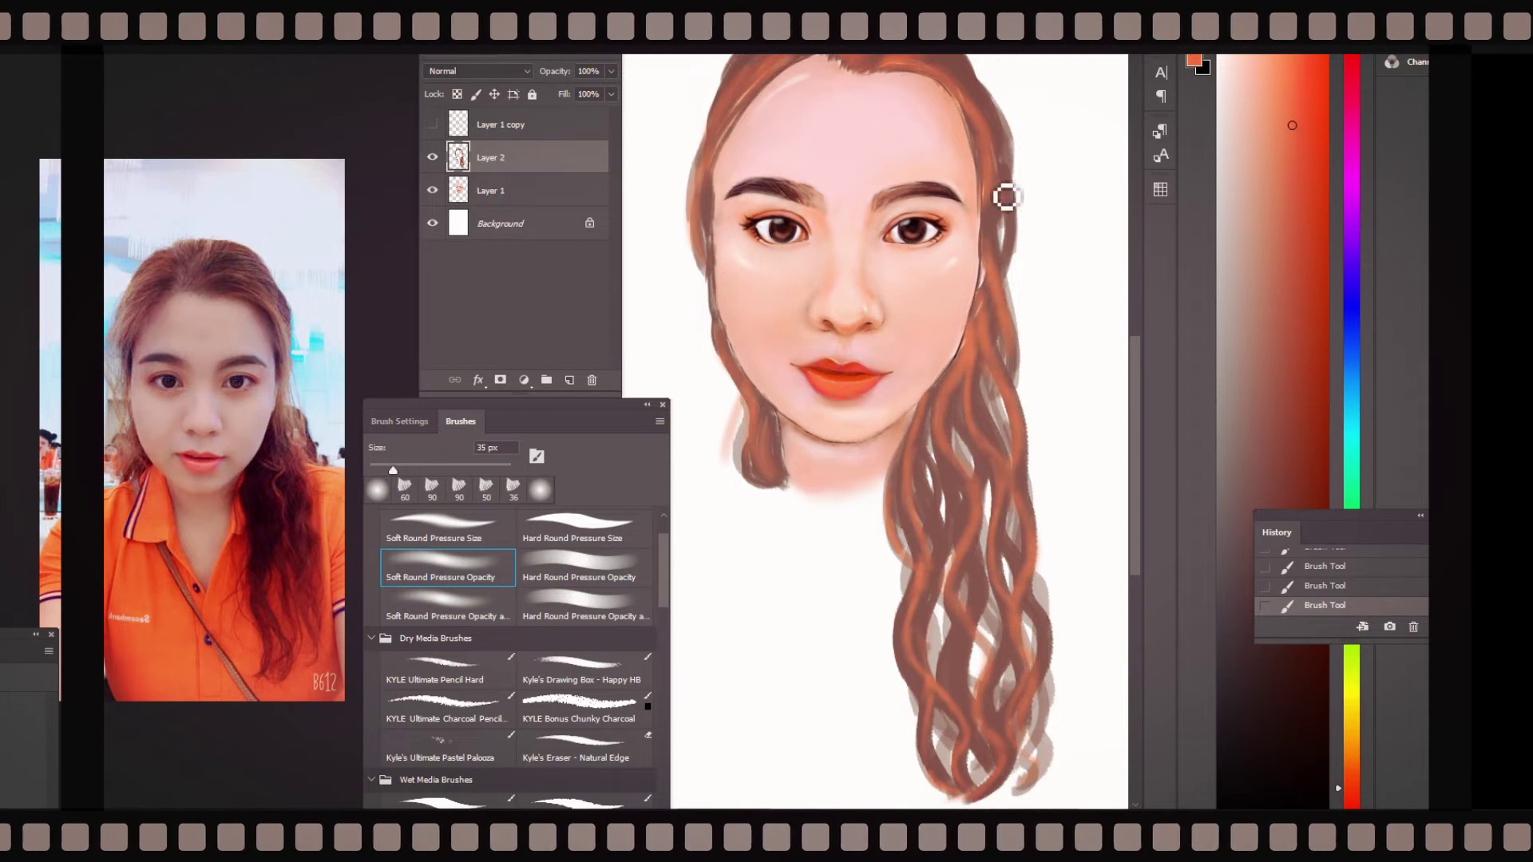
{"action": "scroll", "coordinate": [932, 114], "scroll_direction": "up", "scroll_amount": 2}
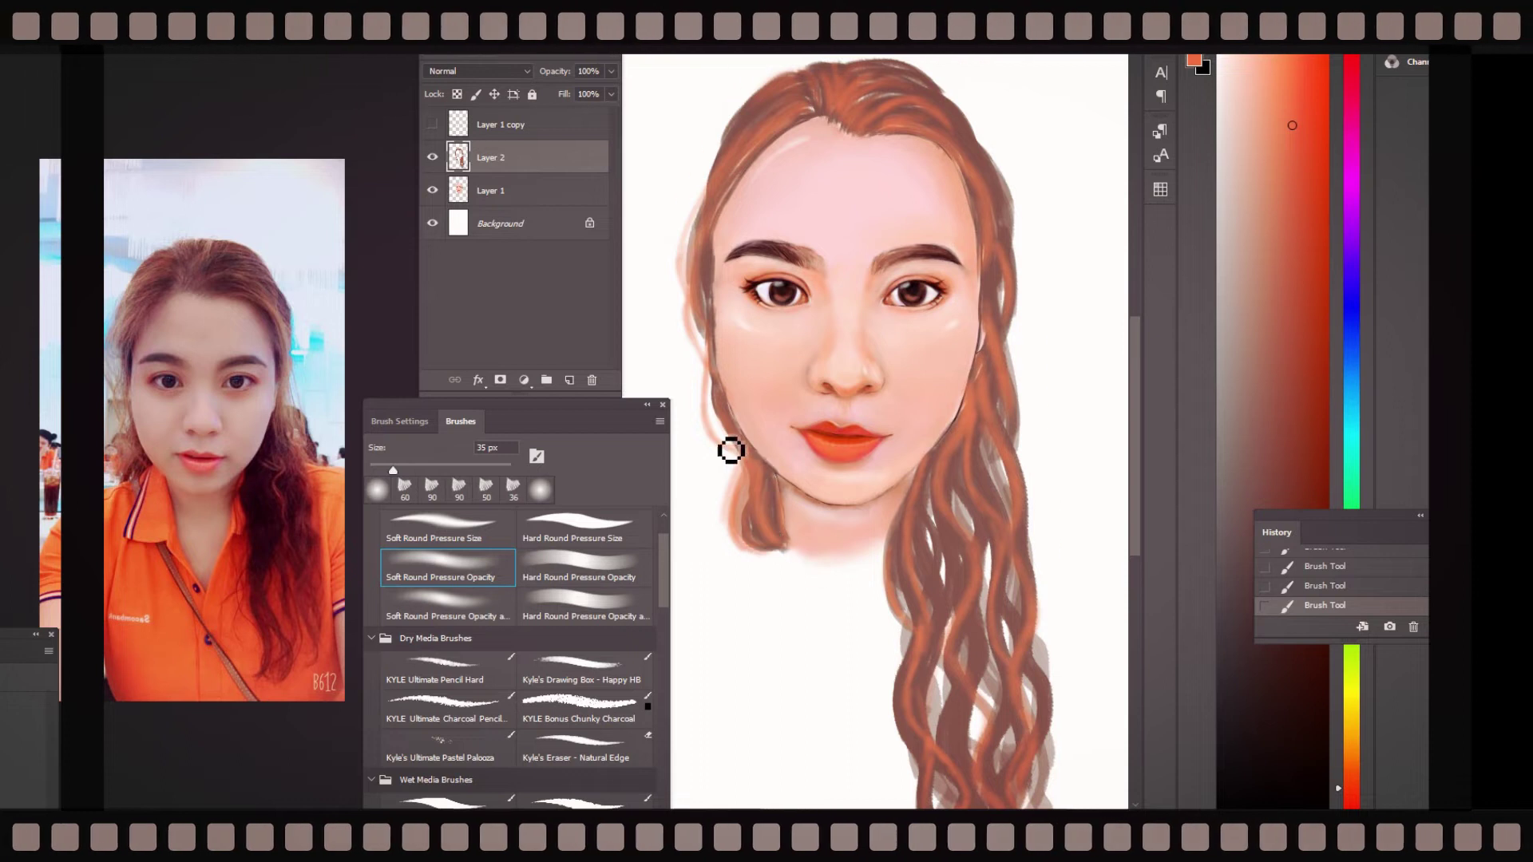
- Paint skin tone over the forehead hairline and soften the harsh stroke on the left cheek and jaw
{"action": "left_click_drag", "start_coordinate": [797, 137], "coordinate": [769, 119]}
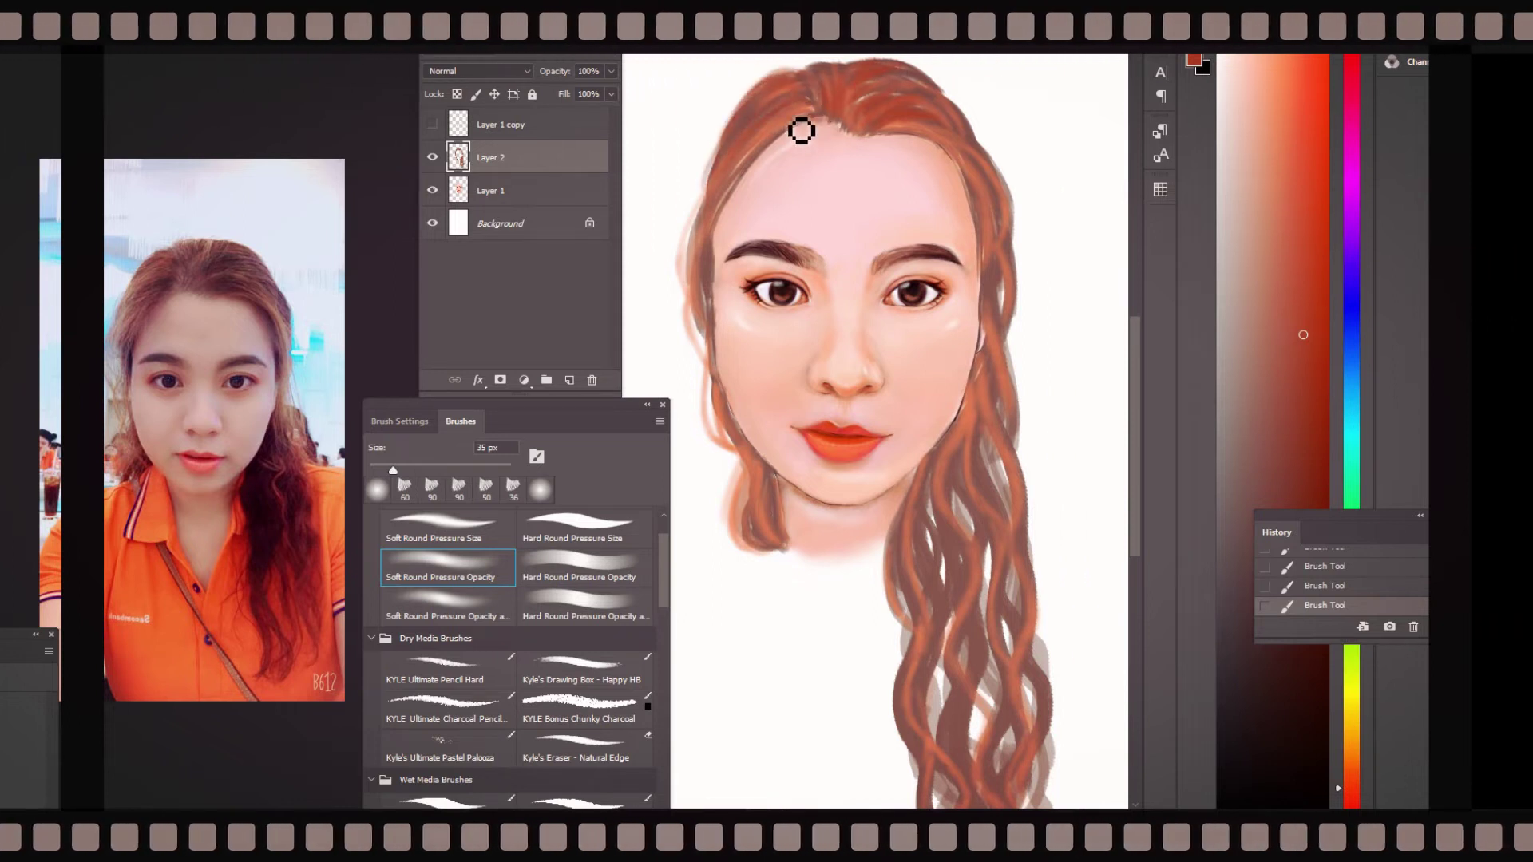
{"action": "mouse_move", "coordinate": [748, 349]}
{"action": "left_mouse_down"}
{"action": "mouse_move", "coordinate": [731, 412]}
{"action": "mouse_move", "coordinate": [760, 441]}
{"action": "mouse_move", "coordinate": [707, 400]}
{"action": "mouse_move", "coordinate": [723, 411]}
{"action": "left_mouse_up"}
{"action": "key", "text": "e"}
{"action": "key", "text": "b"}
{"action": "mouse_move", "coordinate": [771, 483]}
{"action": "left_mouse_down"}
{"action": "mouse_move", "coordinate": [792, 544]}
{"action": "mouse_move", "coordinate": [756, 506]}
{"action": "left_mouse_up"}
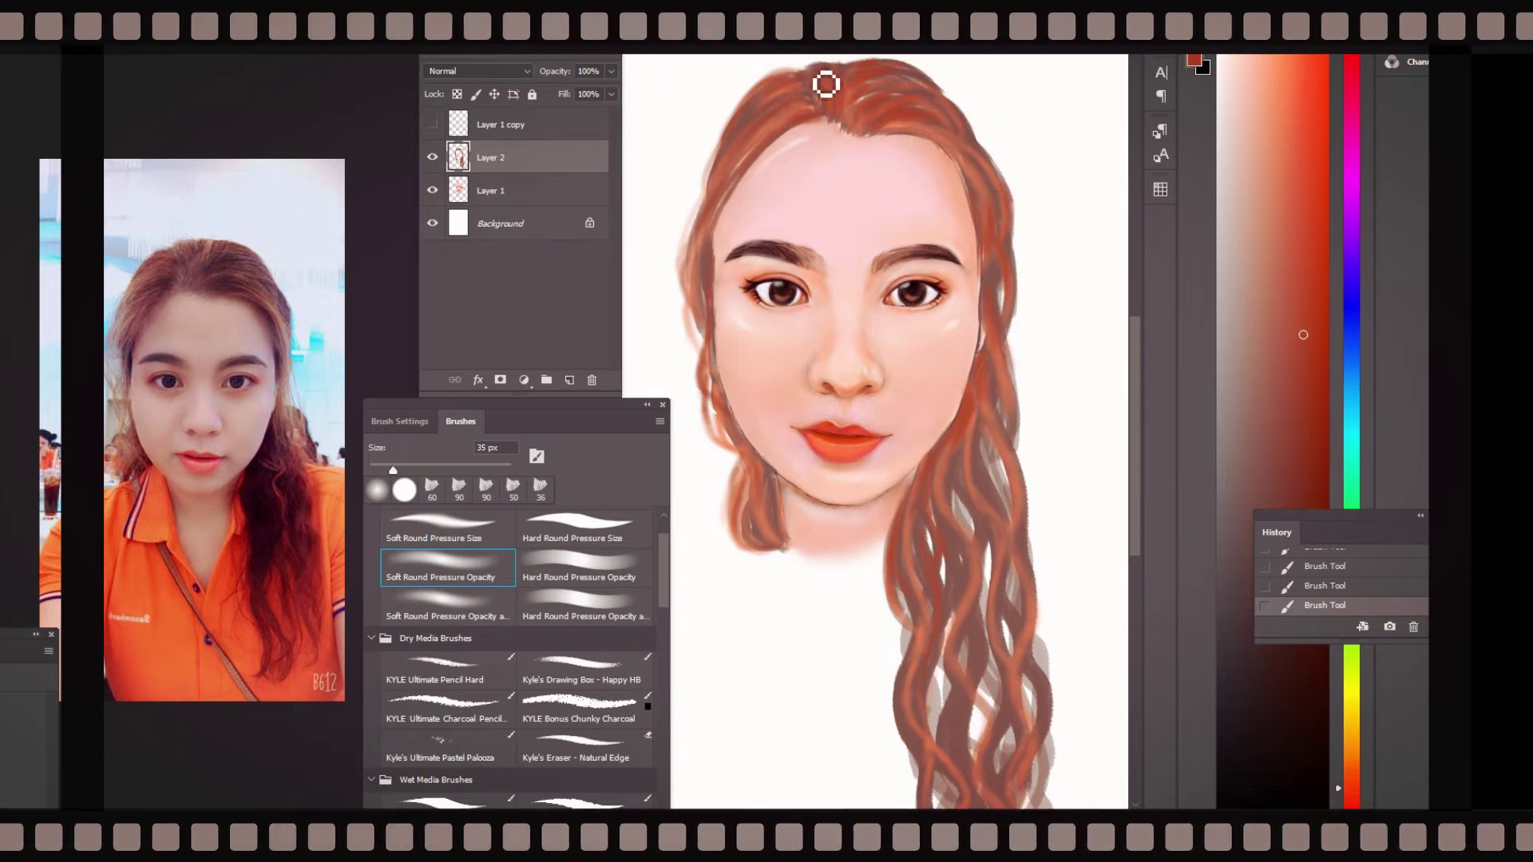
- Cover the grey strands with orange curls along the hair's right edge, tips and left edge
{"action": "scroll", "coordinate": [878, 199], "scroll_direction": "down", "scroll_amount": 2}
{"action": "scroll", "coordinate": [999, 363], "scroll_direction": "down", "scroll_amount": 2}
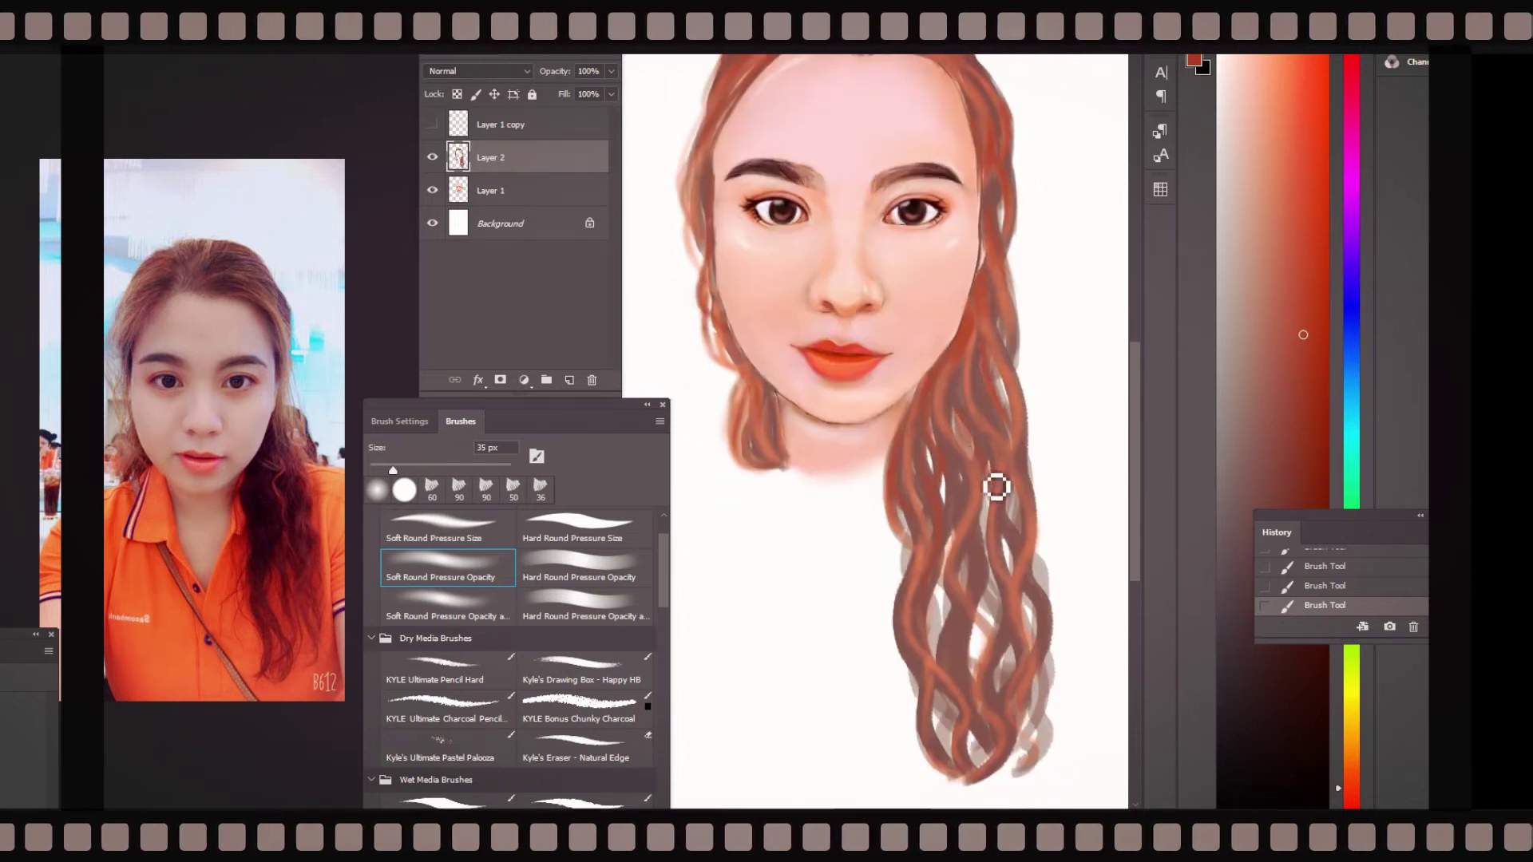
{"action": "mouse_move", "coordinate": [1025, 719]}
{"action": "left_mouse_down"}
{"action": "mouse_move", "coordinate": [1043, 746]}
{"action": "mouse_move", "coordinate": [1017, 604]}
{"action": "left_mouse_up"}
{"action": "mouse_move", "coordinate": [964, 715]}
{"action": "left_mouse_down"}
{"action": "mouse_move", "coordinate": [945, 761]}
{"action": "mouse_move", "coordinate": [1051, 754]}
{"action": "left_mouse_up"}
{"action": "mouse_move", "coordinate": [893, 501]}
{"action": "left_mouse_down"}
{"action": "mouse_move", "coordinate": [883, 520]}
{"action": "mouse_move", "coordinate": [917, 591]}
{"action": "left_mouse_up"}
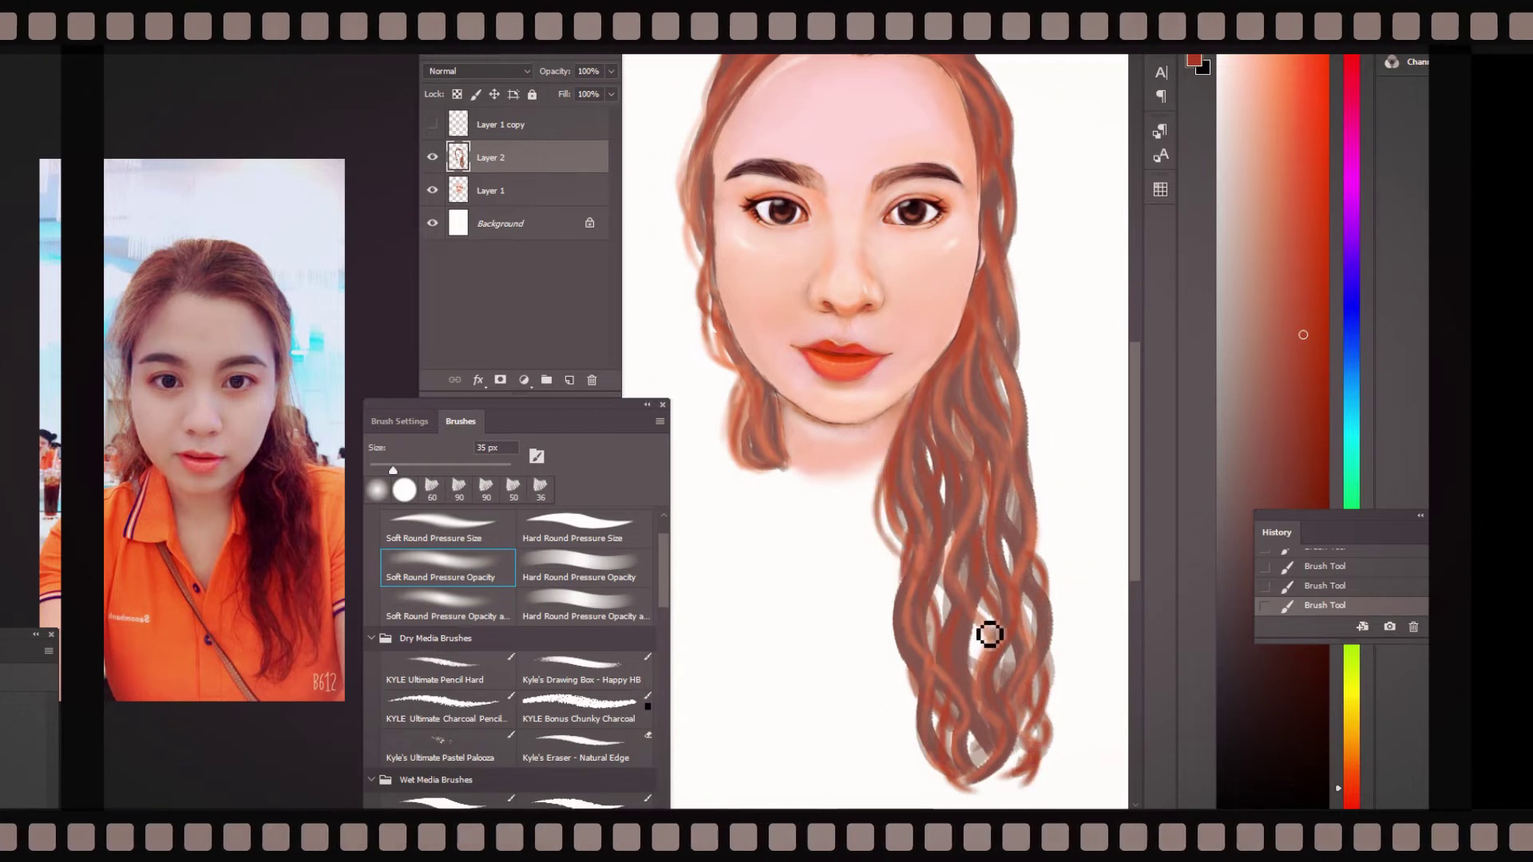
{"action": "left_click_drag", "start_coordinate": [1025, 258], "coordinate": [1016, 318]}
{"action": "key", "text": "ctrl+minus"}
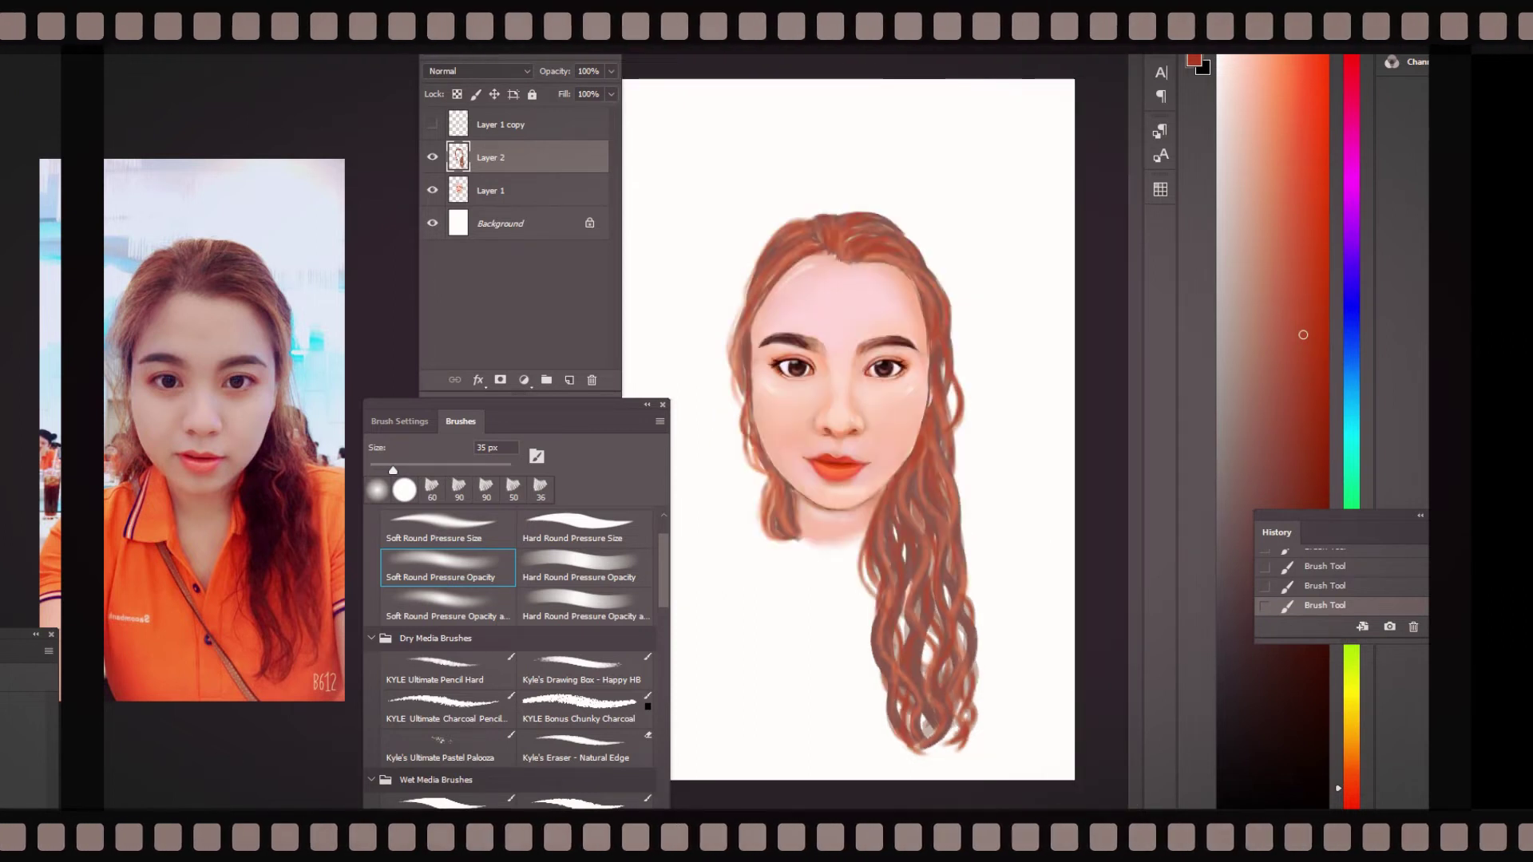
{"action": "key", "text": "ctrl+plus"}
{"action": "scroll", "coordinate": [886, 380], "scroll_direction": "down", "scroll_amount": 3}
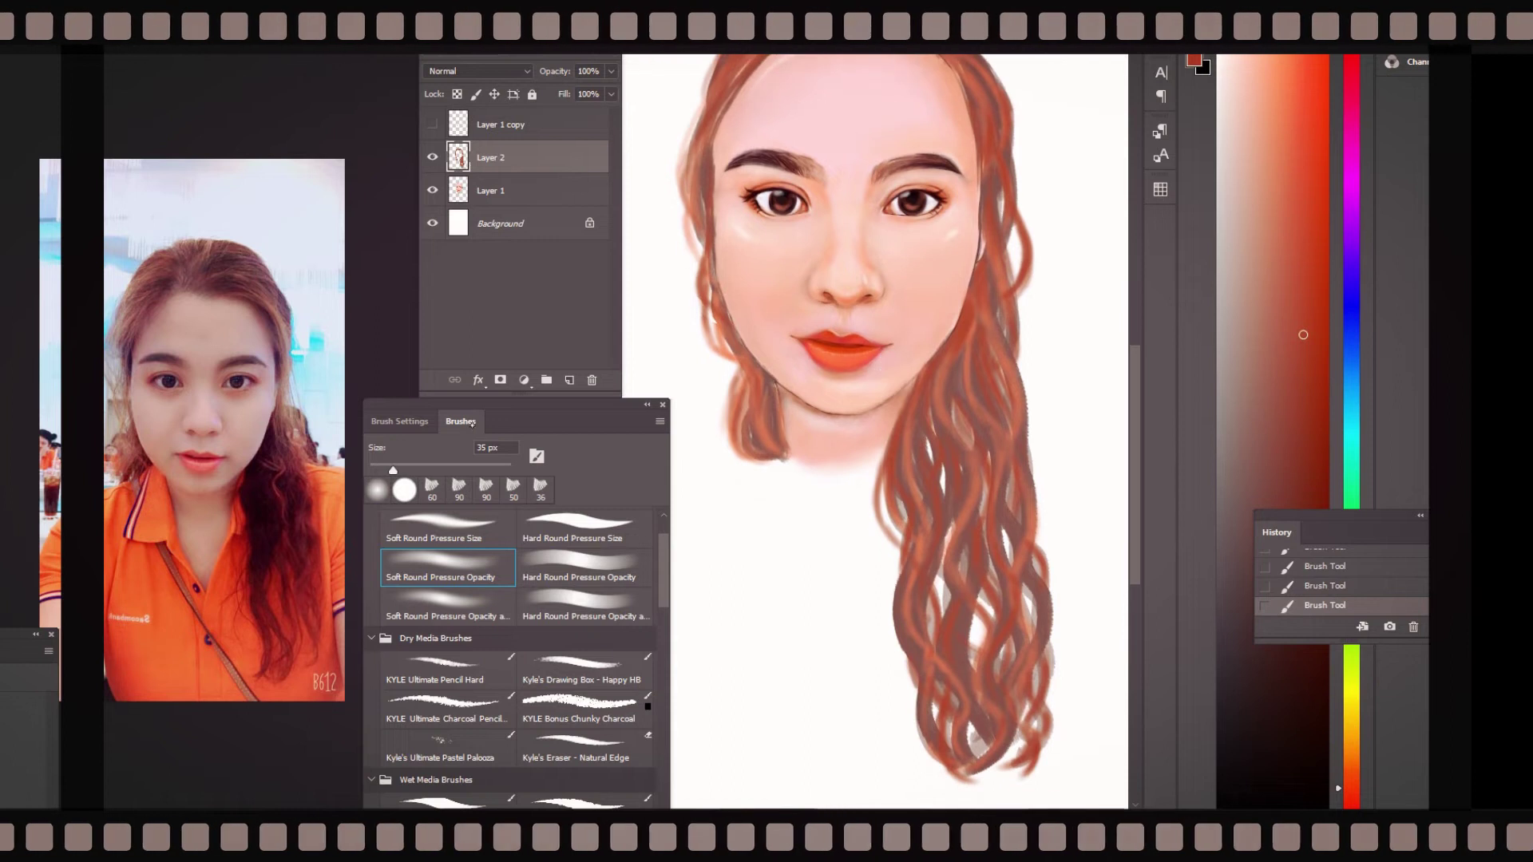
- Set the brush tip to 100% hardness and 9° angle, then paint dark brown shadow strands beside the cheek
{"action": "left_click", "coordinate": [399, 421]}
{"action": "left_click_drag", "start_coordinate": [650, 677], "coordinate": [661, 676]}
{"action": "left_click_drag", "start_coordinate": [638, 591], "coordinate": [651, 611]}
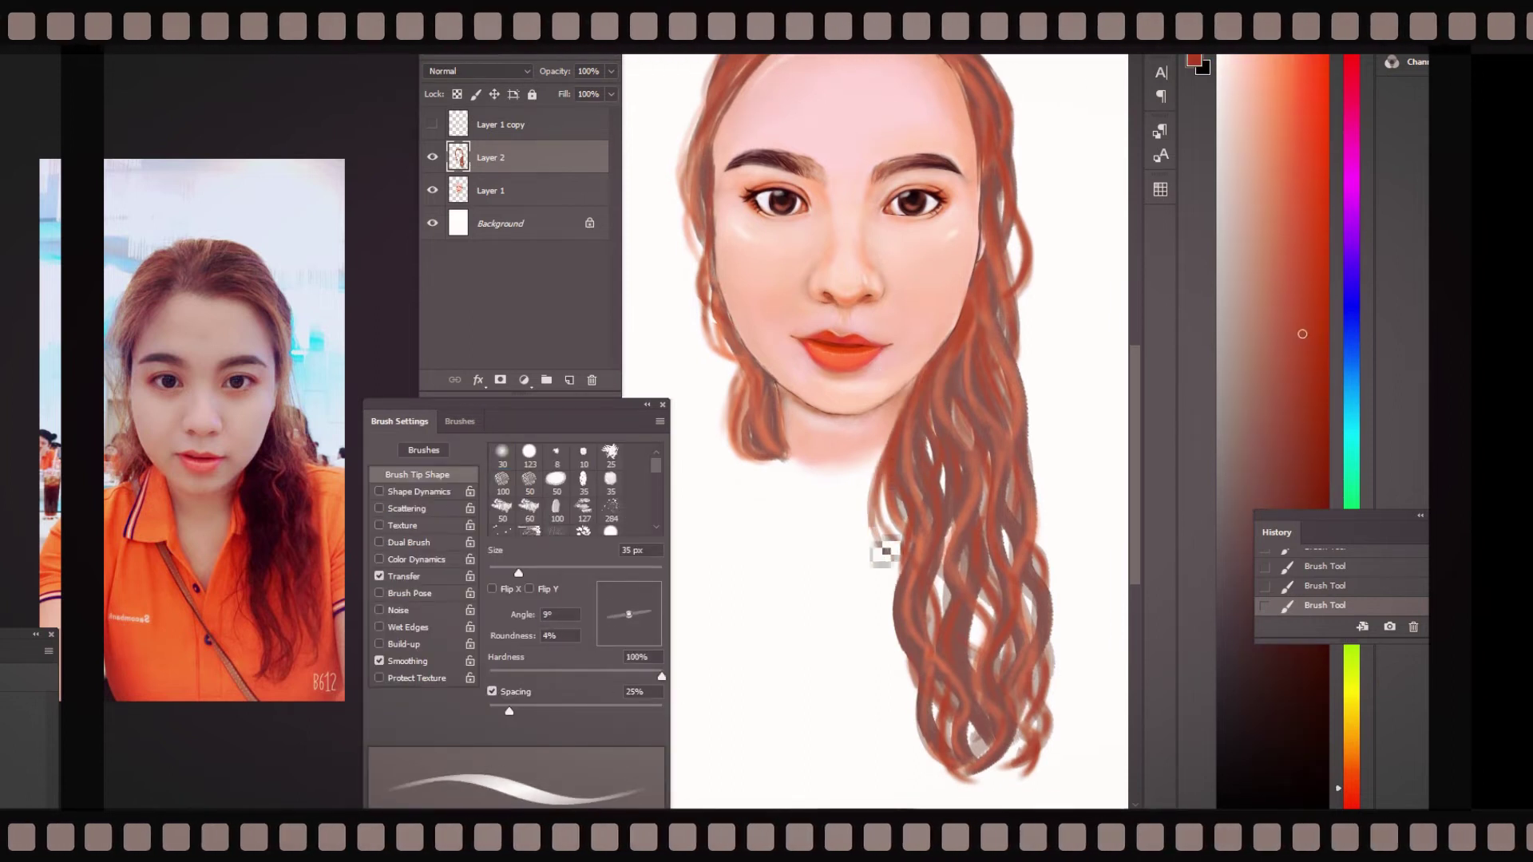
{"action": "left_click", "coordinate": [1295, 710]}
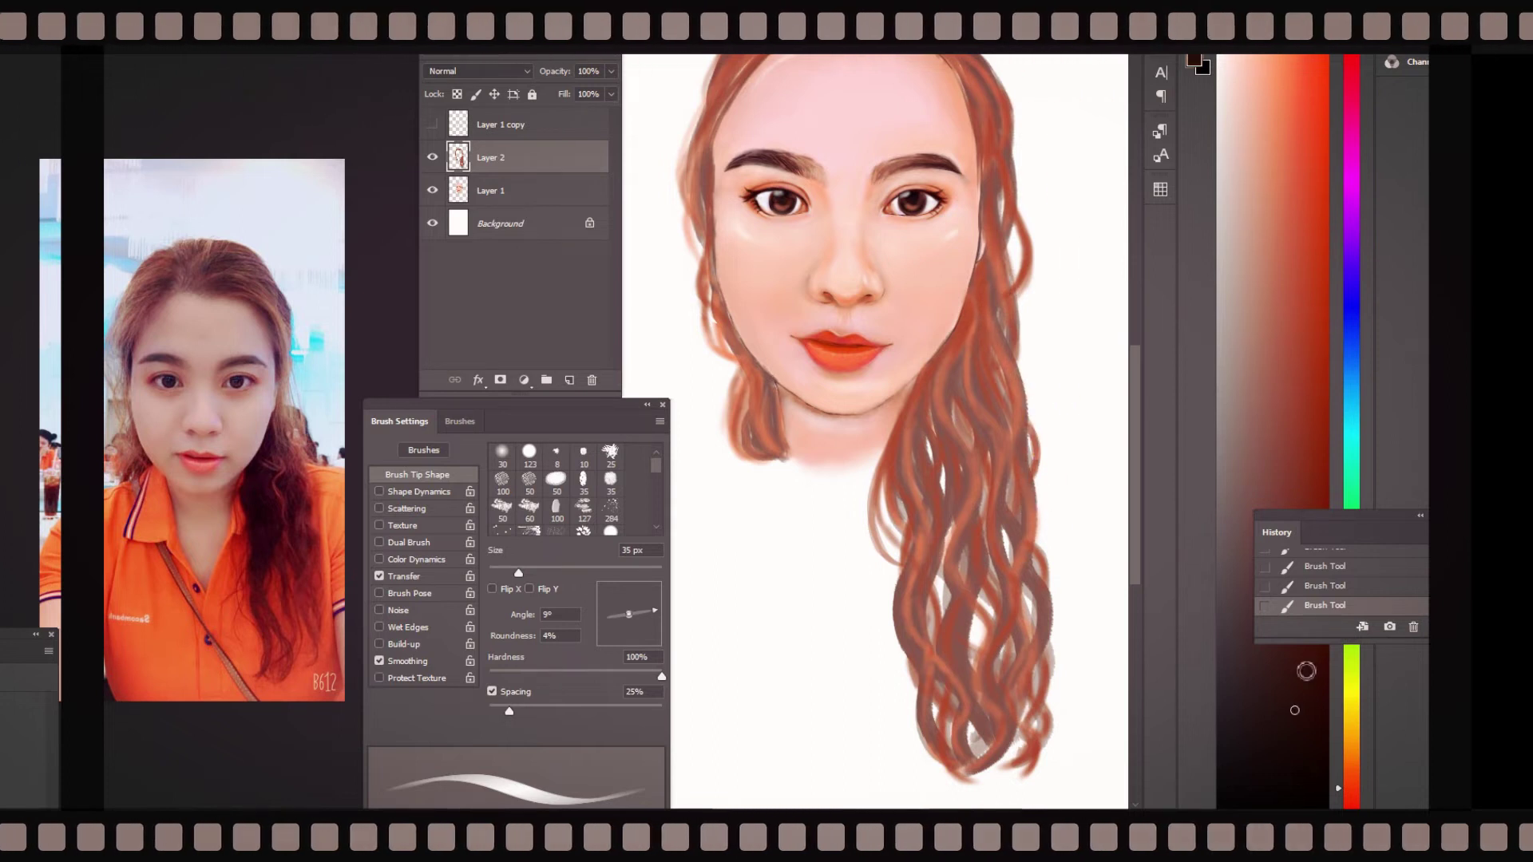
{"action": "mouse_move", "coordinate": [990, 356]}
{"action": "left_mouse_down"}
{"action": "mouse_move", "coordinate": [941, 388]}
{"action": "mouse_move", "coordinate": [971, 590]}
{"action": "left_mouse_up"}
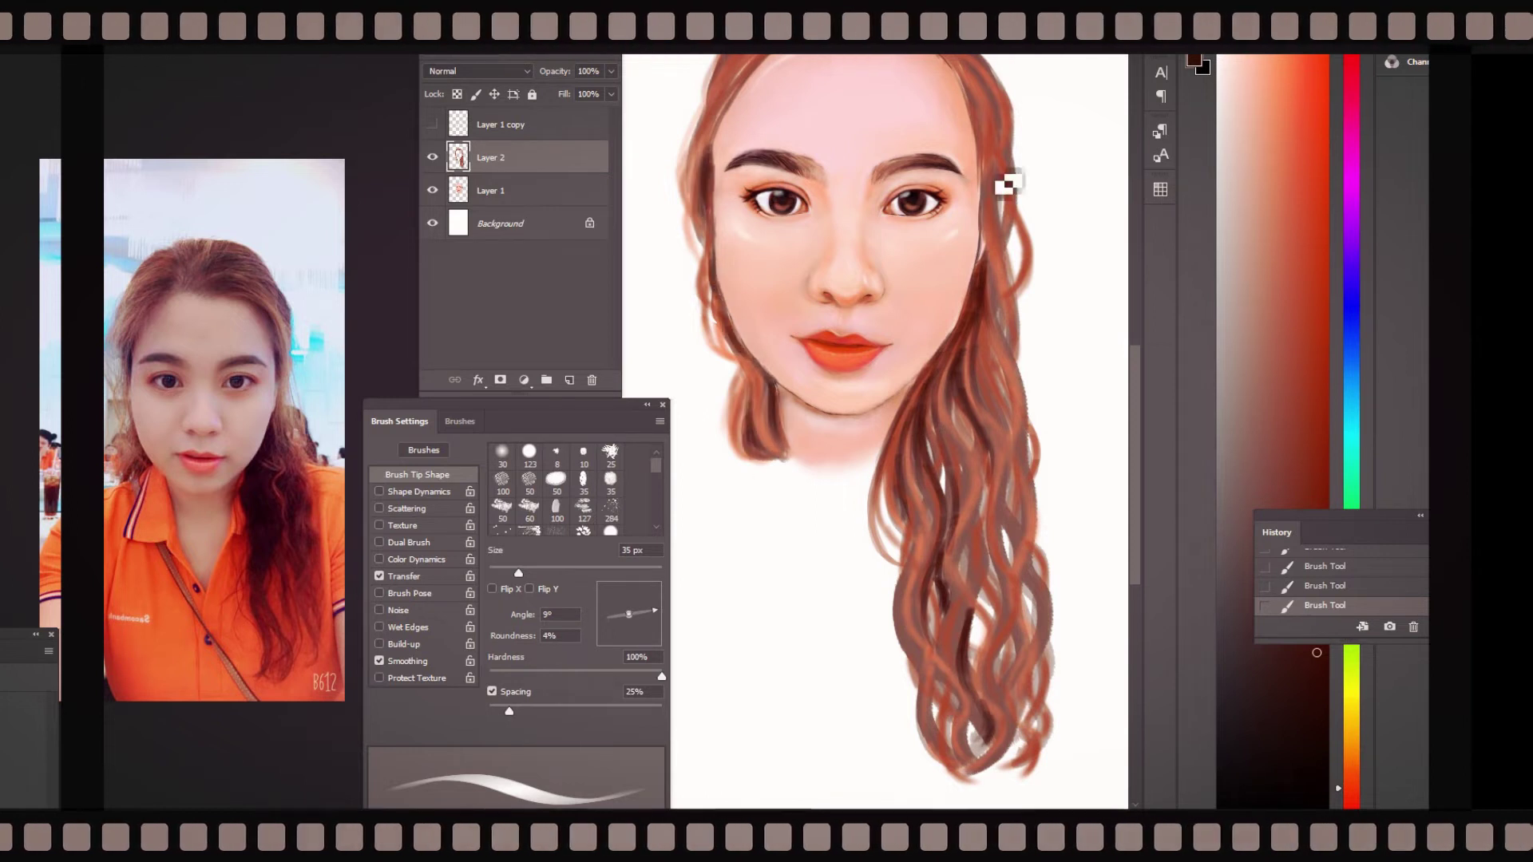
{"action": "scroll", "coordinate": [1006, 247], "scroll_direction": "up", "scroll_amount": 2}
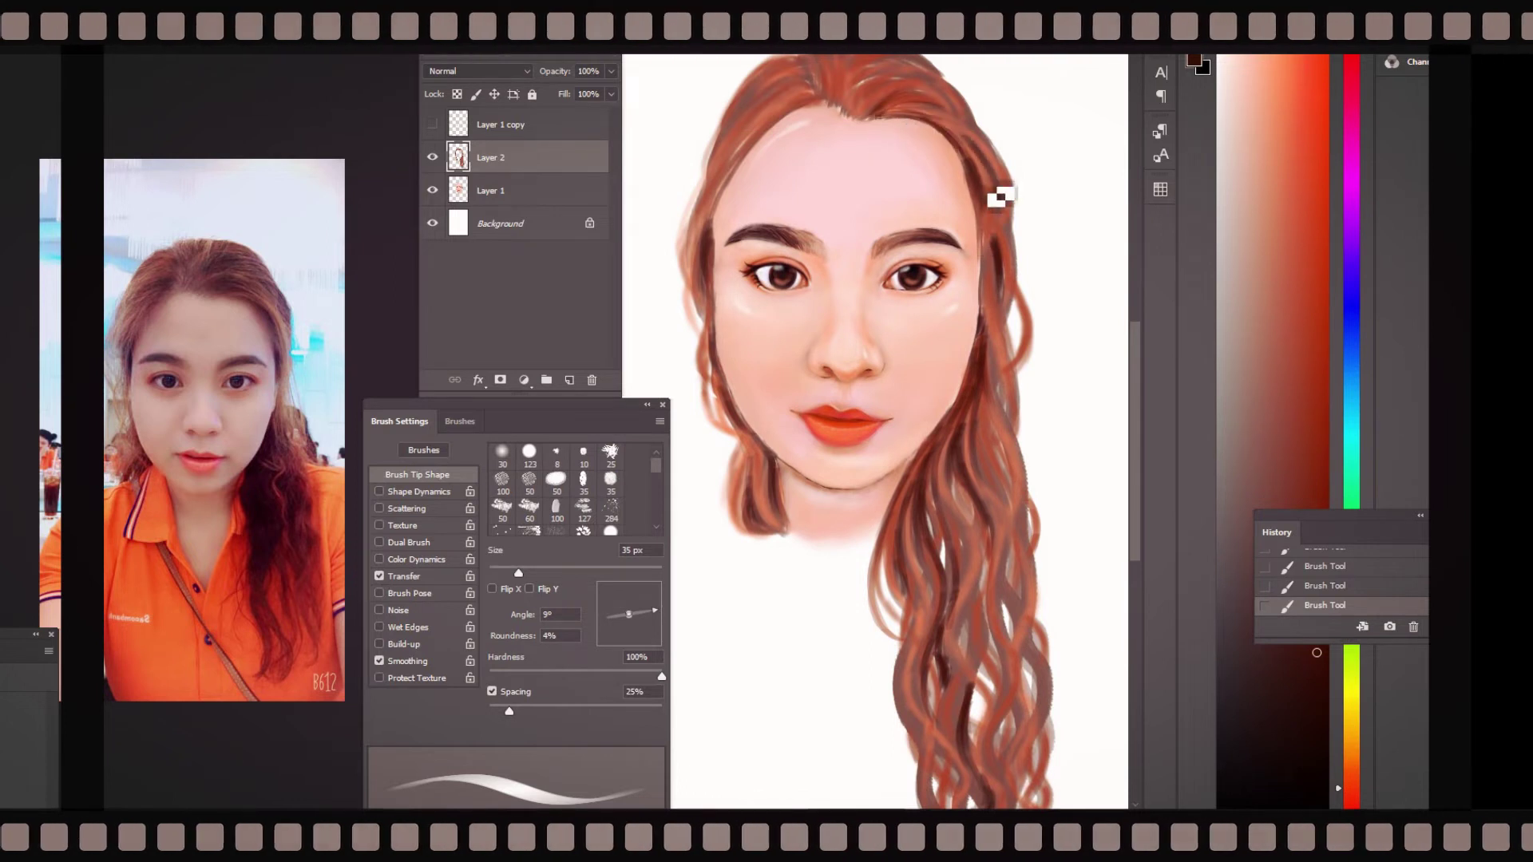
{"action": "scroll", "coordinate": [854, 111], "scroll_direction": "up", "scroll_amount": 2}
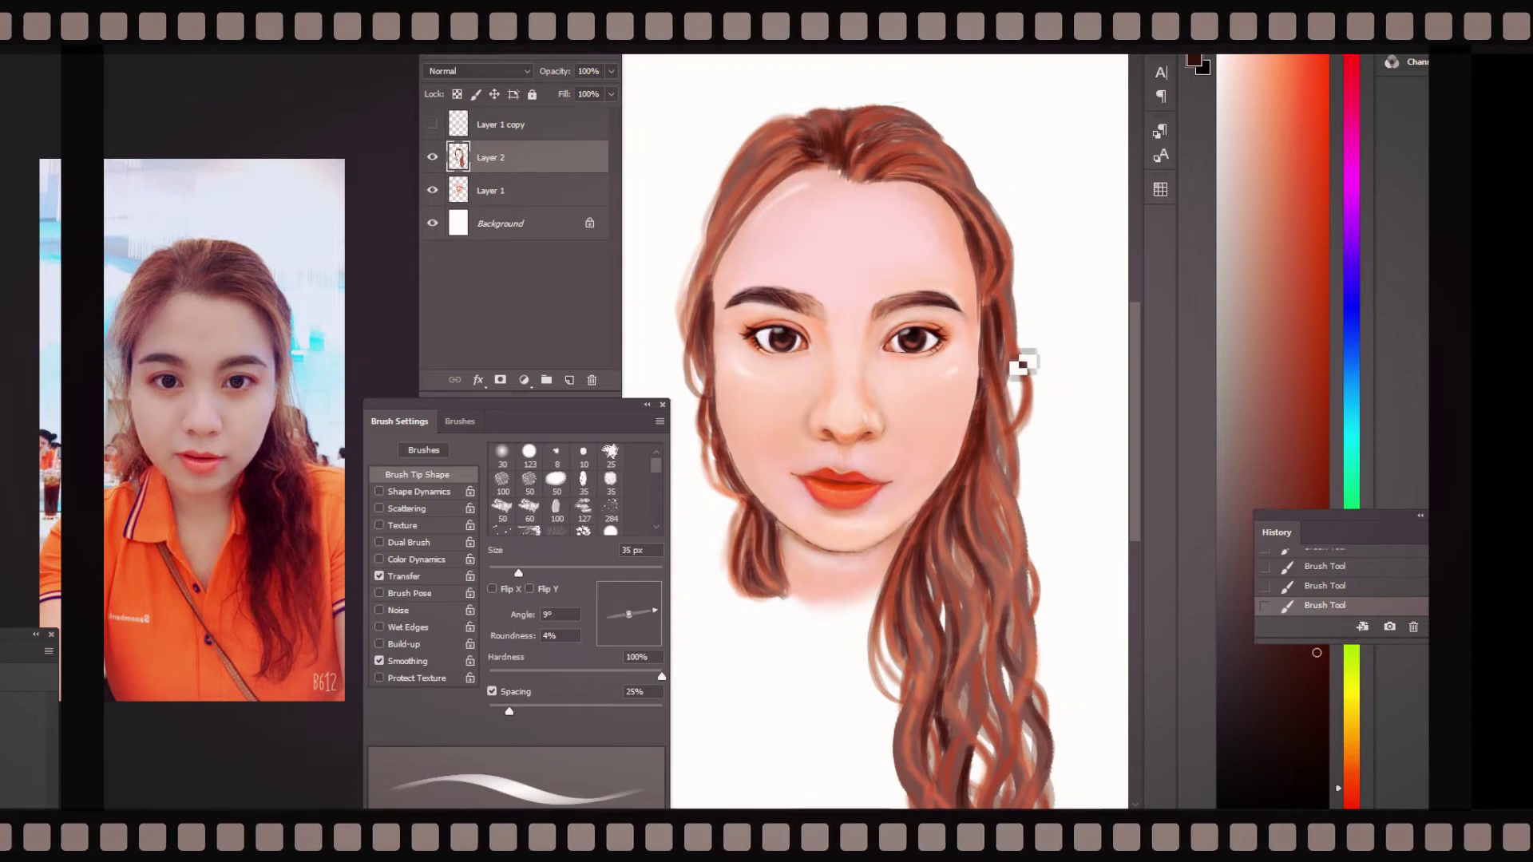
{"action": "scroll", "coordinate": [990, 239], "scroll_direction": "down", "scroll_amount": 5}
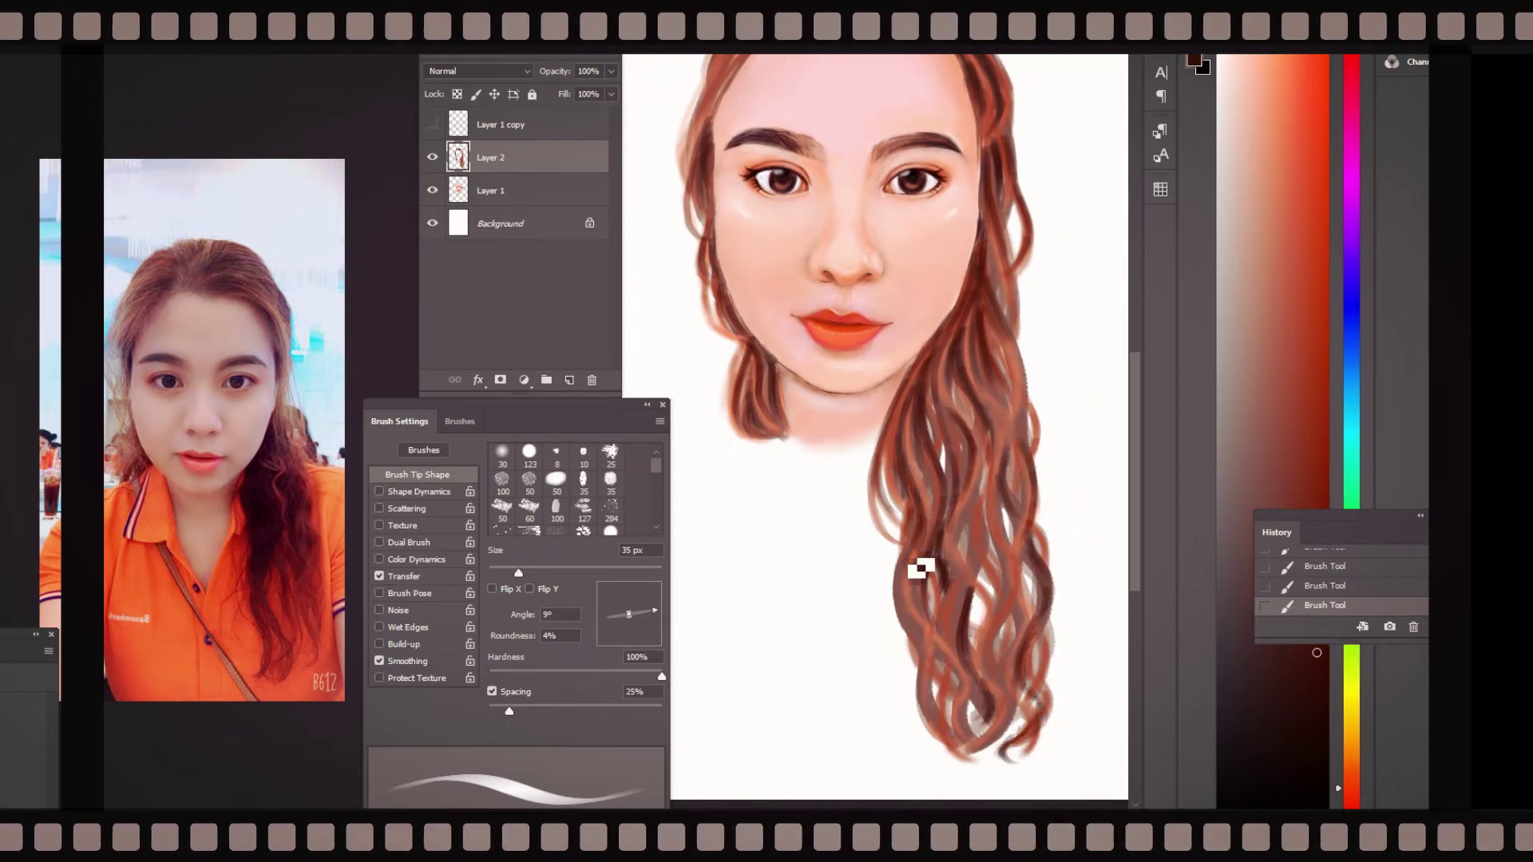
{"action": "key", "text": "ctrl+0"}
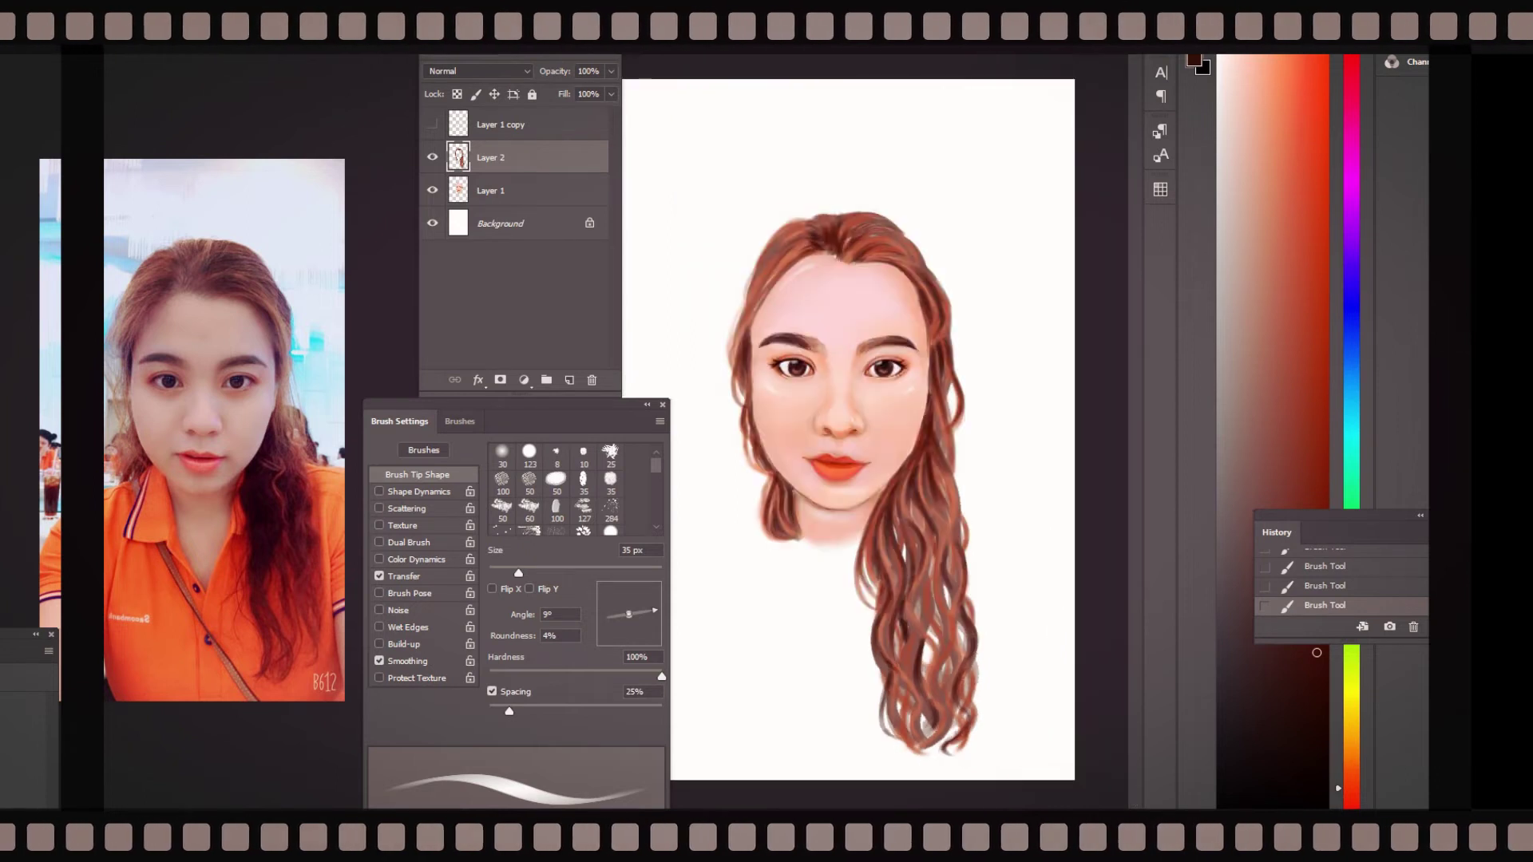
{"action": "key", "text": "ctrl+plus"}
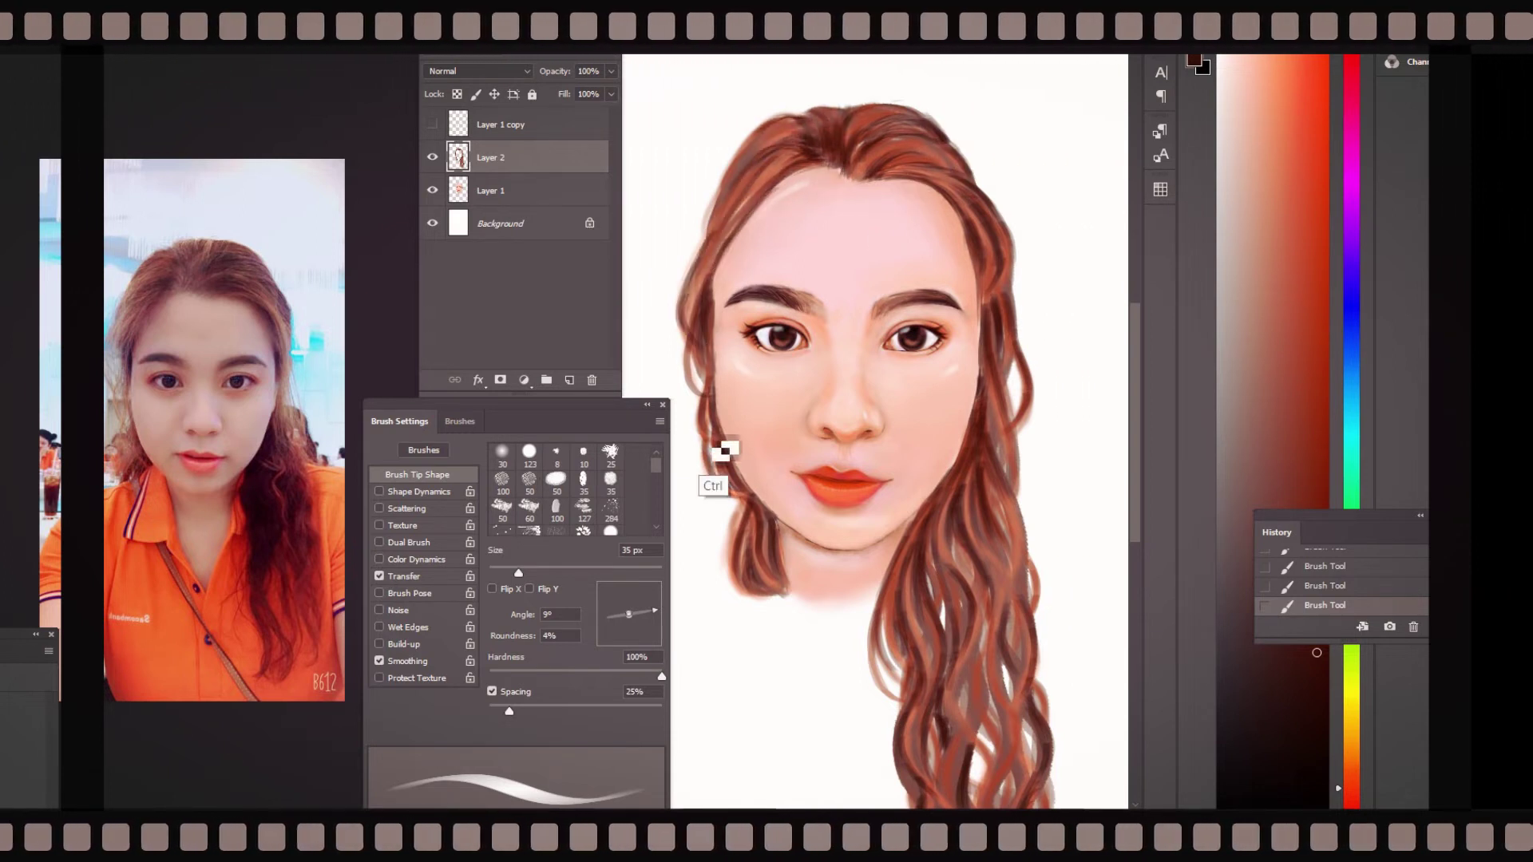
{"action": "scroll", "coordinate": [1140, 362], "scroll_direction": "down", "scroll_amount": 3}
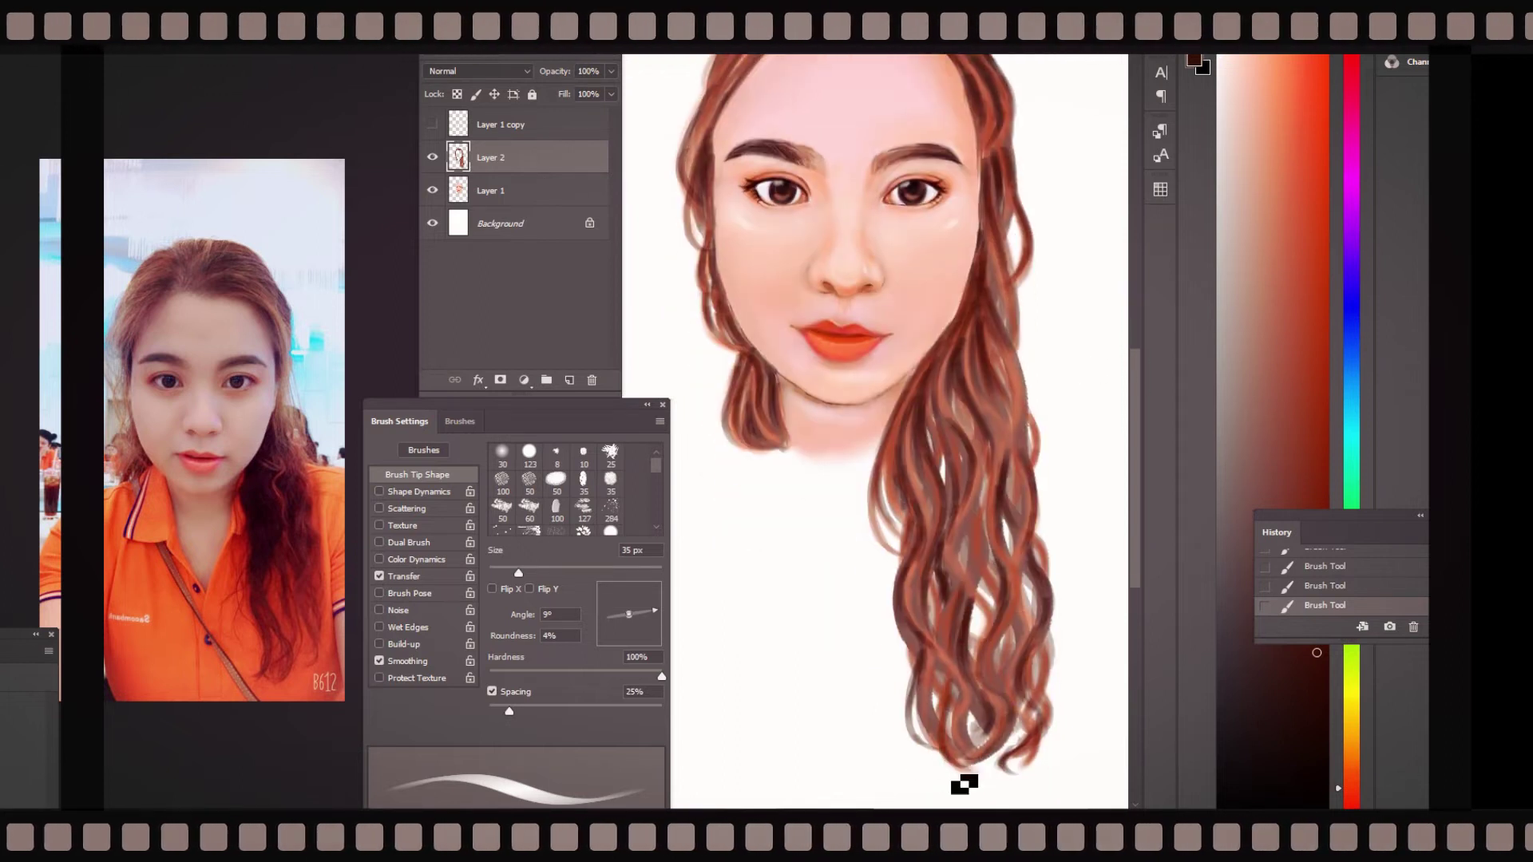
- Switch to a red-orange colour for thin strand lines and check the hair on the whole portrait
{"action": "left_click", "coordinate": [987, 507], "text": "alt"}
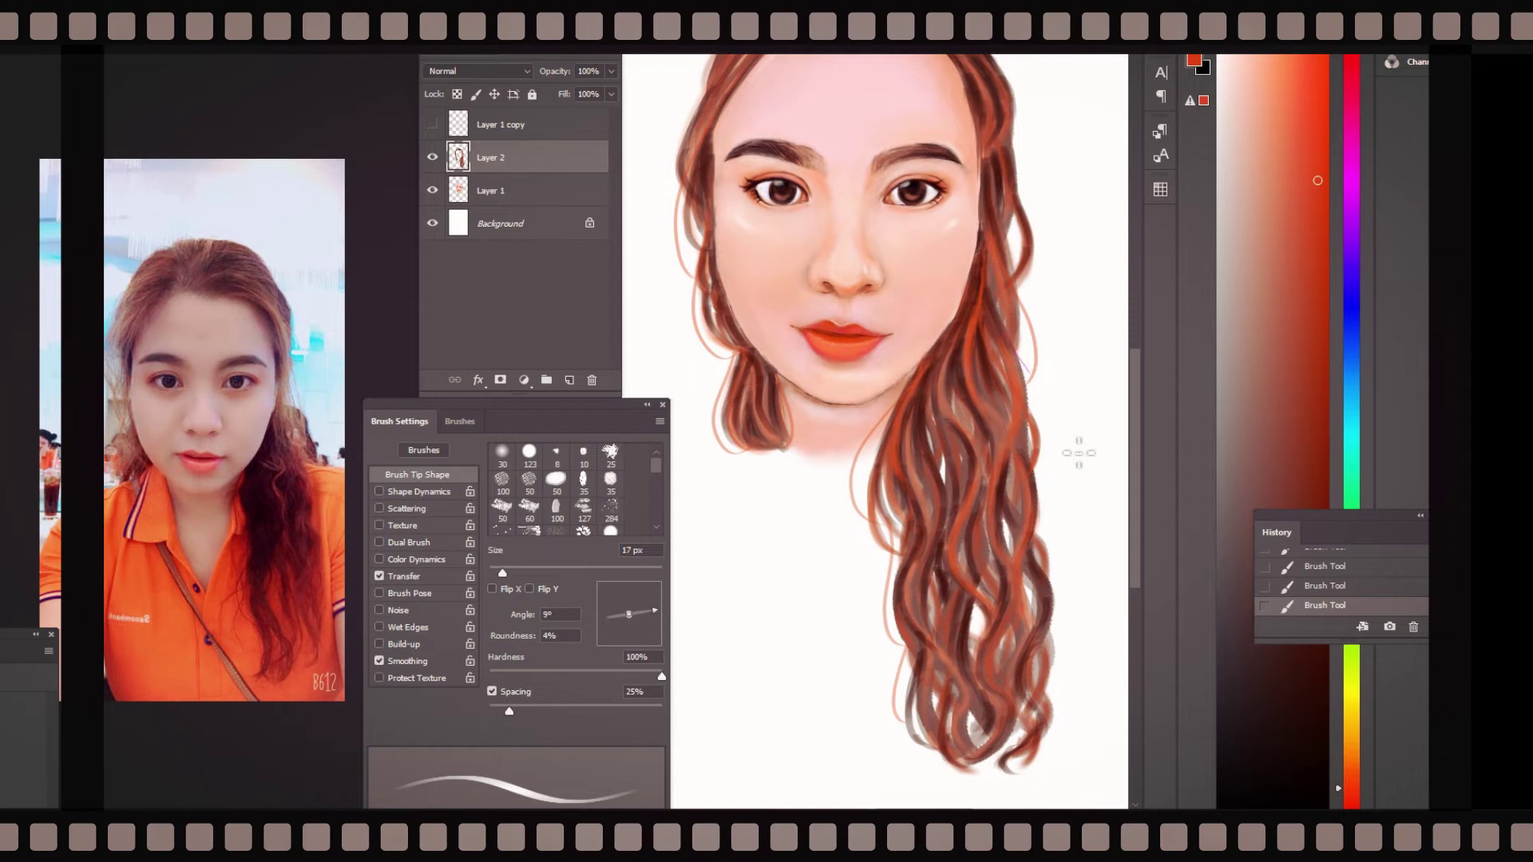
{"action": "scroll", "coordinate": [1062, 271], "scroll_direction": "up", "scroll_amount": 3}
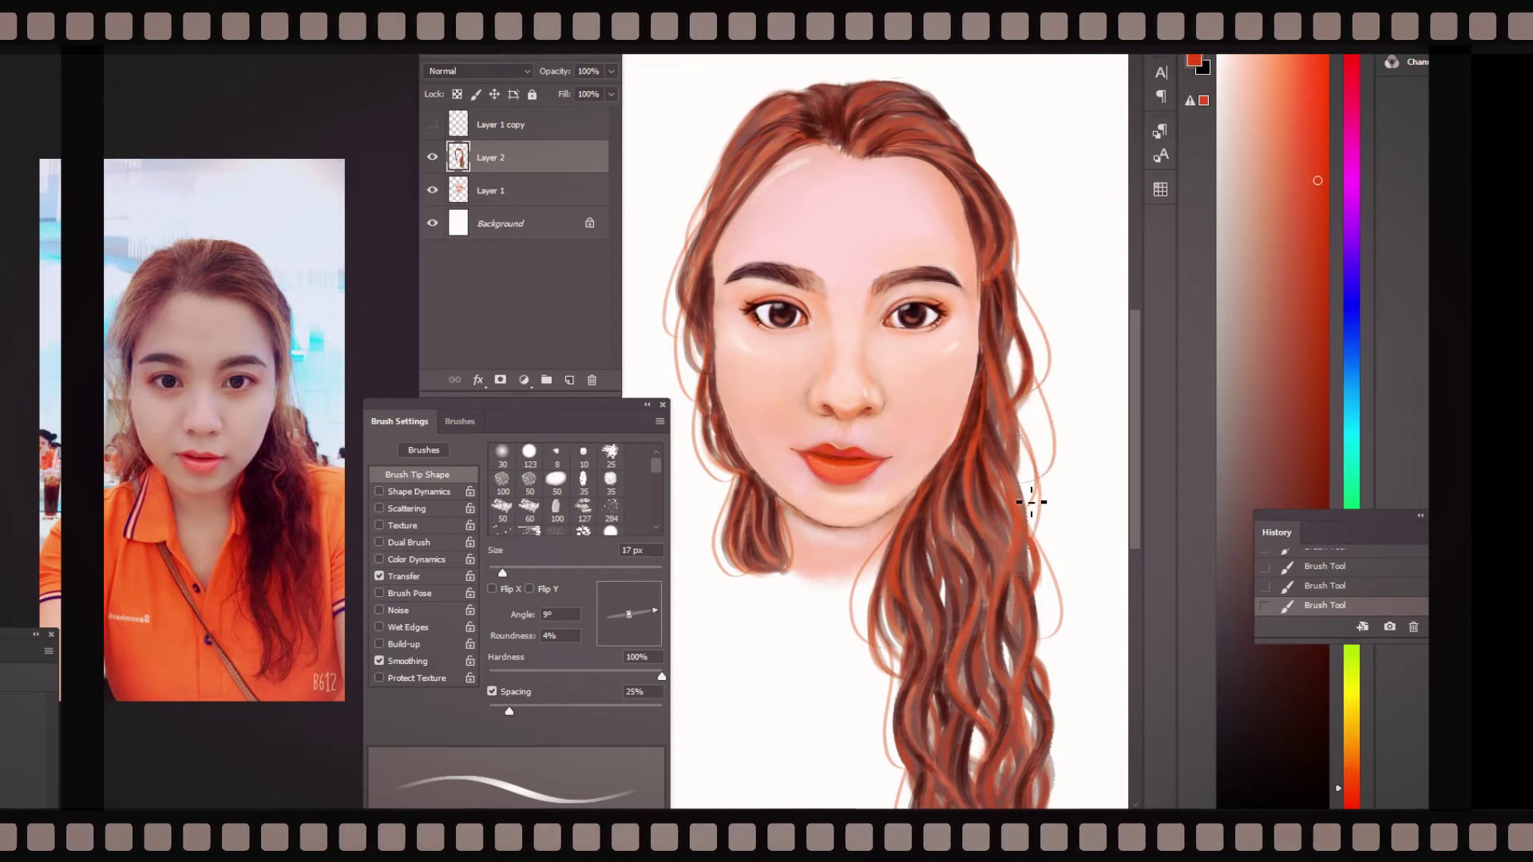
{"action": "scroll", "coordinate": [965, 630], "scroll_direction": "down", "scroll_amount": 3}
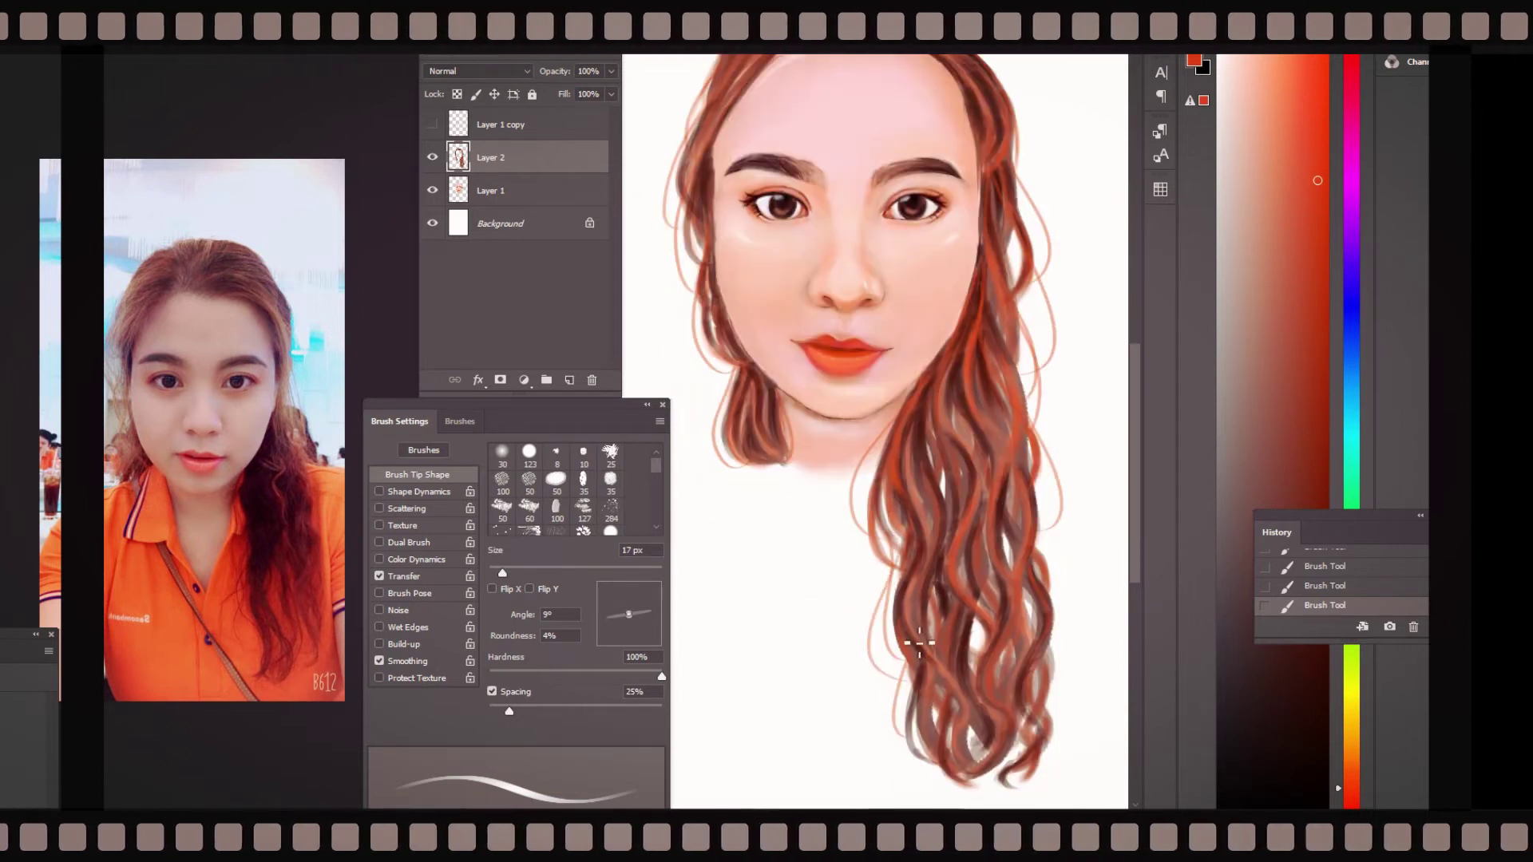
{"action": "scroll", "coordinate": [838, 169], "scroll_direction": "up", "scroll_amount": 4}
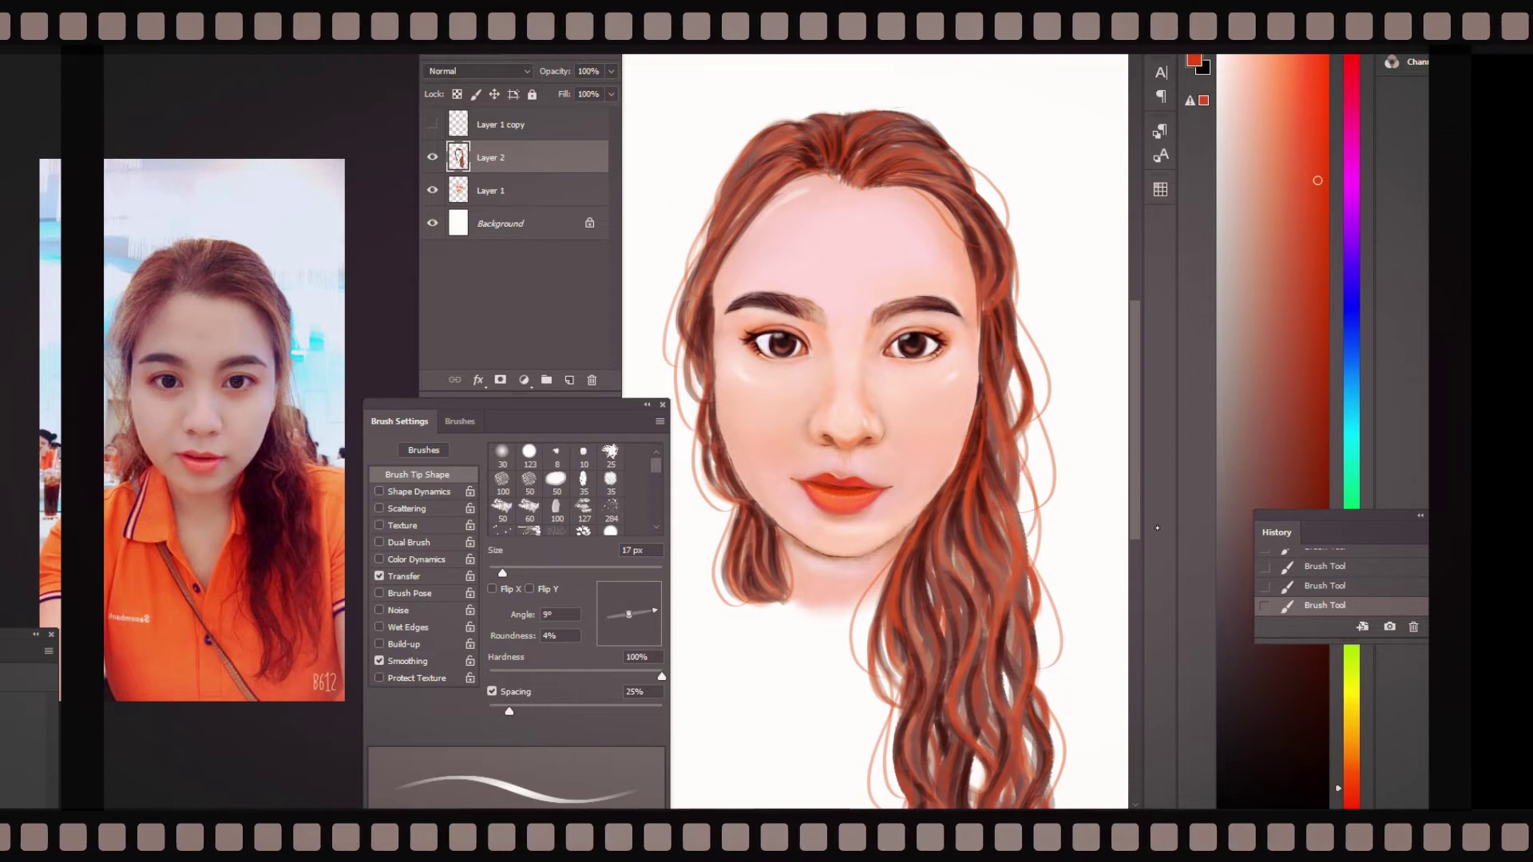
{"action": "scroll", "coordinate": [958, 614], "scroll_direction": "down", "scroll_amount": 5}
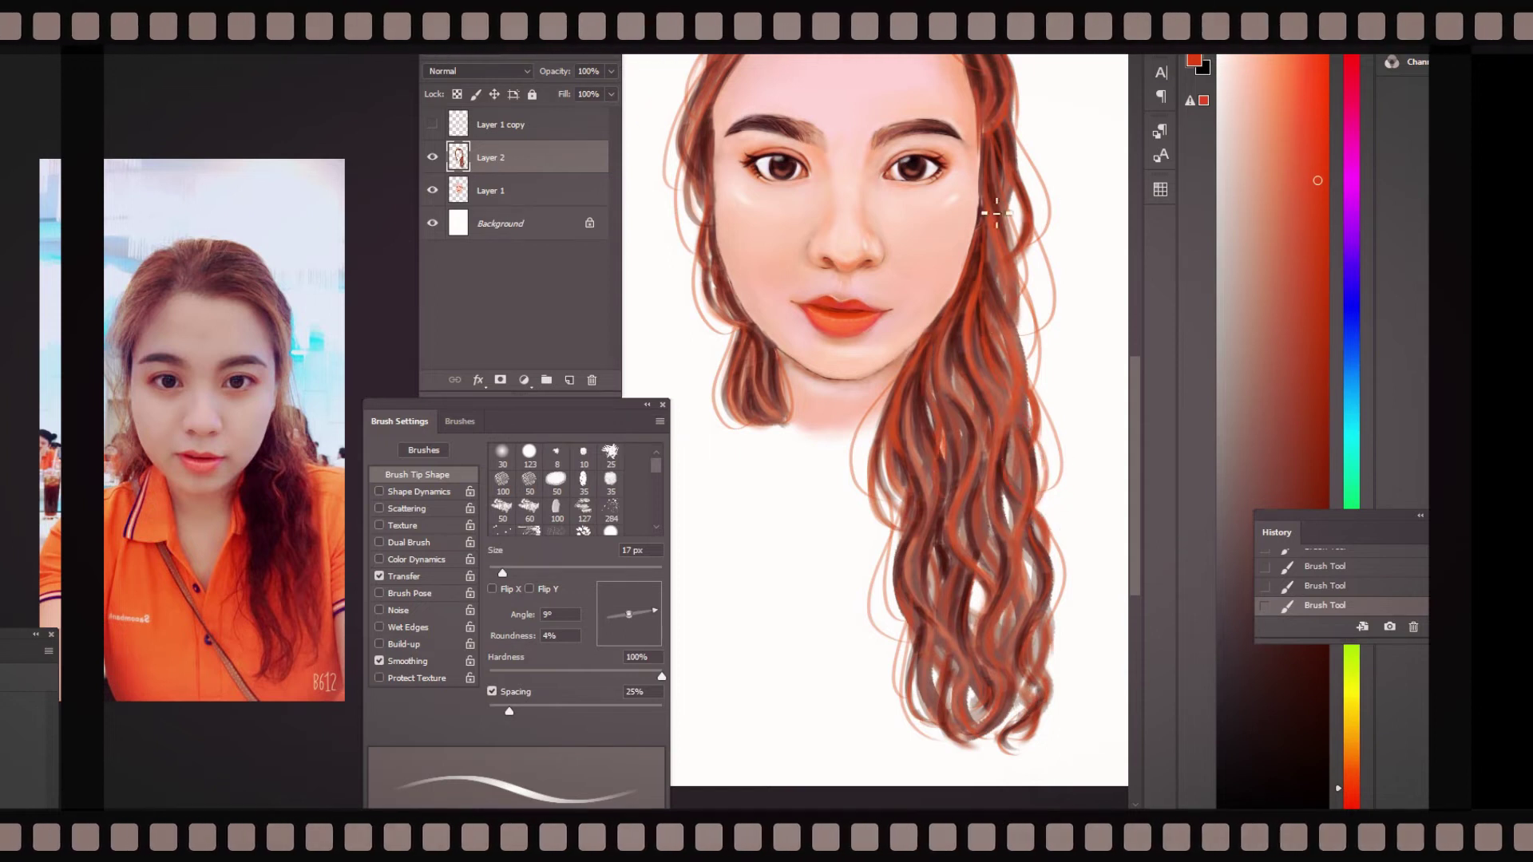
{"action": "key", "text": "ctrl+0"}
{"action": "key", "text": "ctrl+plus"}
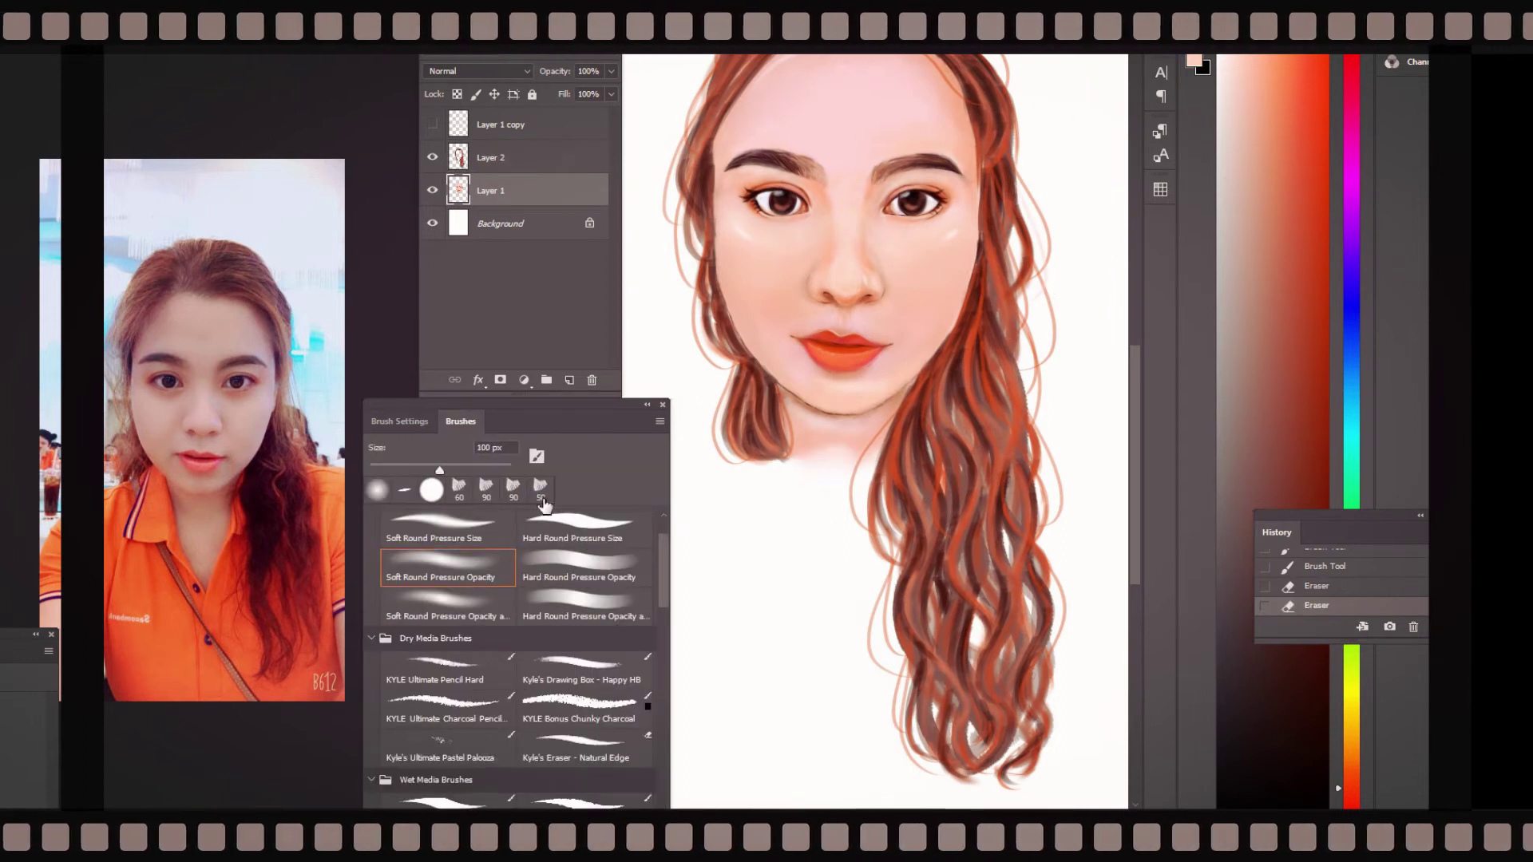
- Repaint and smooth the shadow under the chin using a tan-orange skin tone
{"action": "key", "text": "ctrl+minus"}
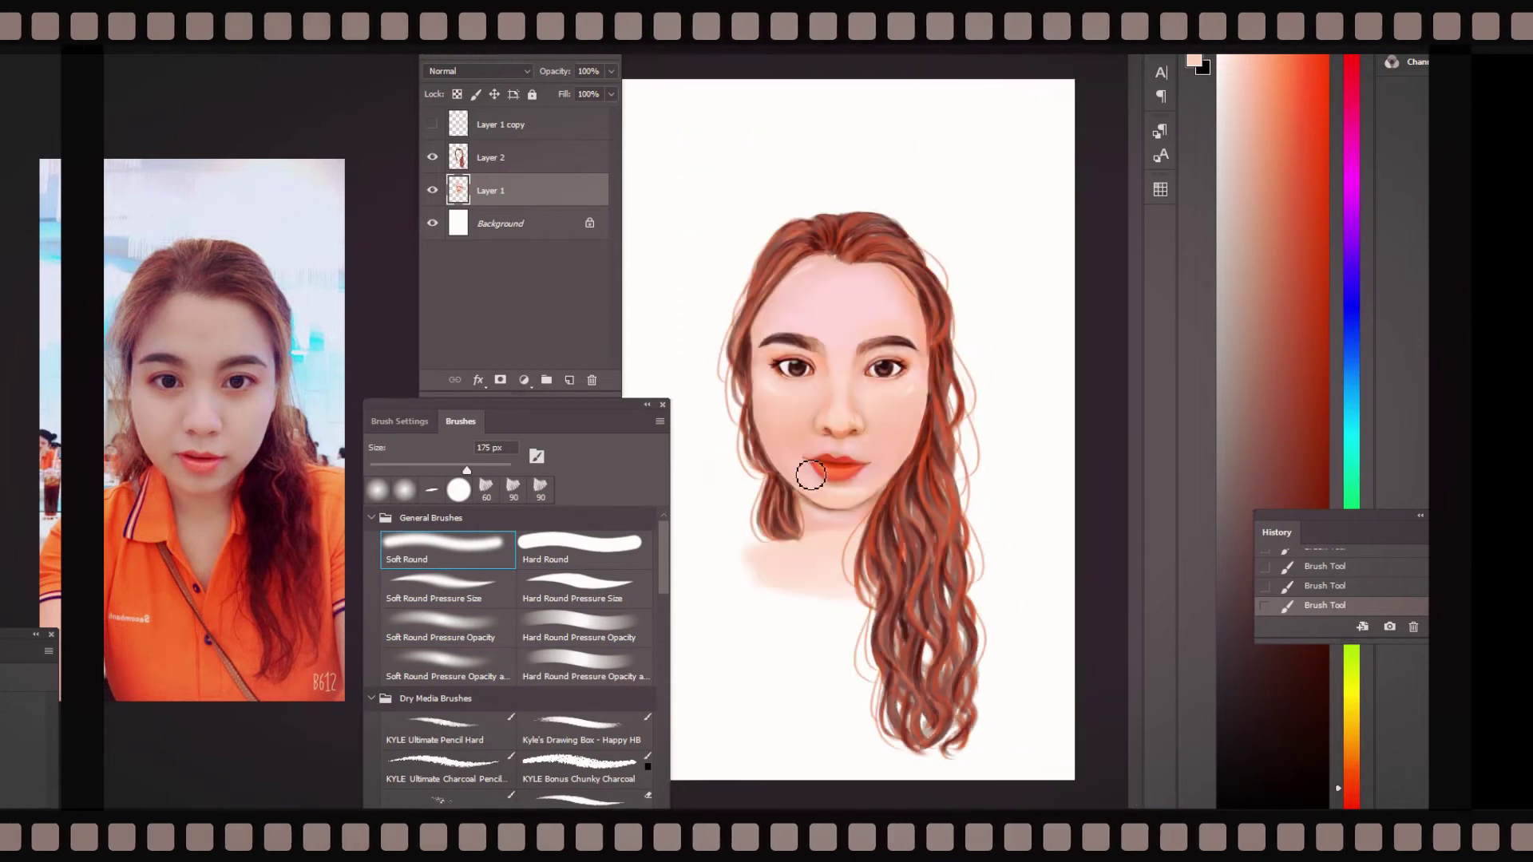
{"action": "mouse_move", "coordinate": [883, 576]}
{"action": "left_mouse_down"}
{"action": "mouse_move", "coordinate": [798, 535]}
{"action": "mouse_move", "coordinate": [719, 551]}
{"action": "left_mouse_up"}
{"action": "left_click_drag", "start_coordinate": [861, 535], "coordinate": [703, 559]}
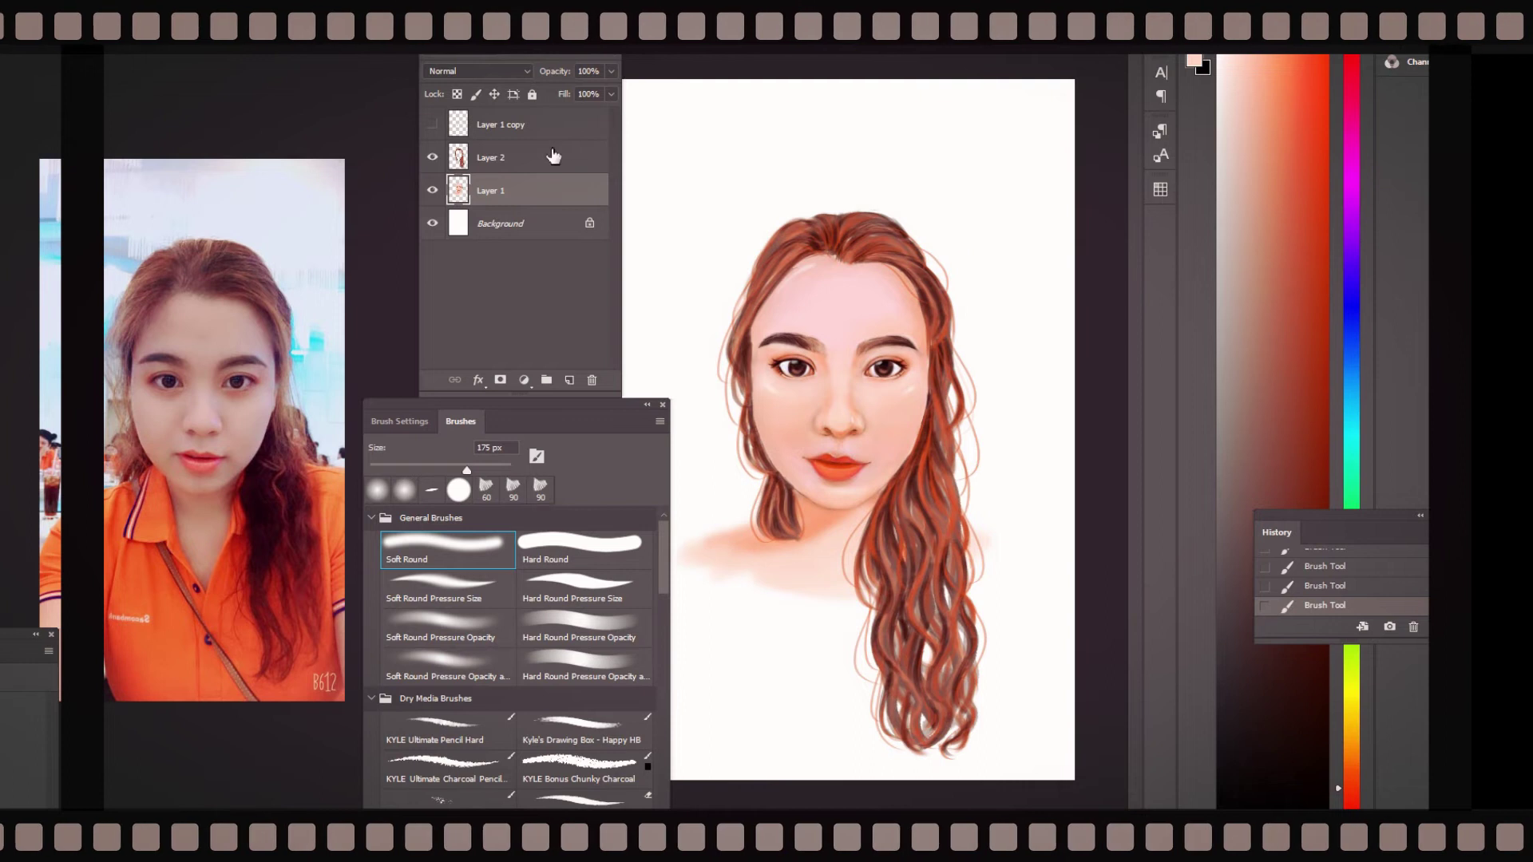
{"action": "left_click_drag", "start_coordinate": [1281, 186], "coordinate": [1261, 179]}
{"action": "mouse_move", "coordinate": [828, 513]}
{"action": "left_mouse_down"}
{"action": "mouse_move", "coordinate": [714, 541]}
{"action": "mouse_move", "coordinate": [870, 575]}
{"action": "mouse_move", "coordinate": [766, 582]}
{"action": "mouse_move", "coordinate": [849, 586]}
{"action": "left_mouse_up"}
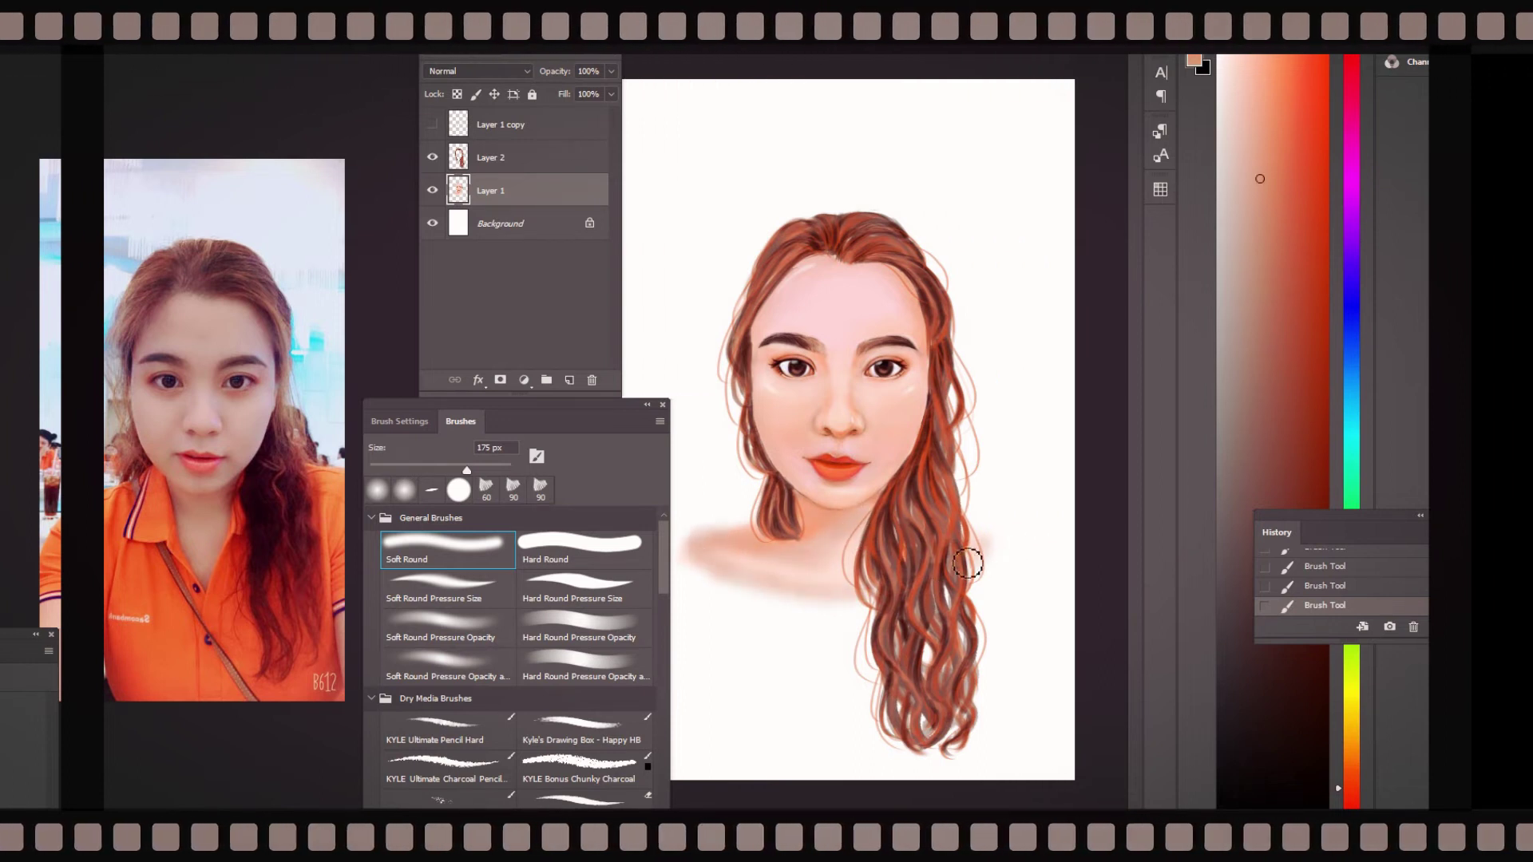
{"action": "left_click", "coordinate": [764, 544], "text": "alt"}
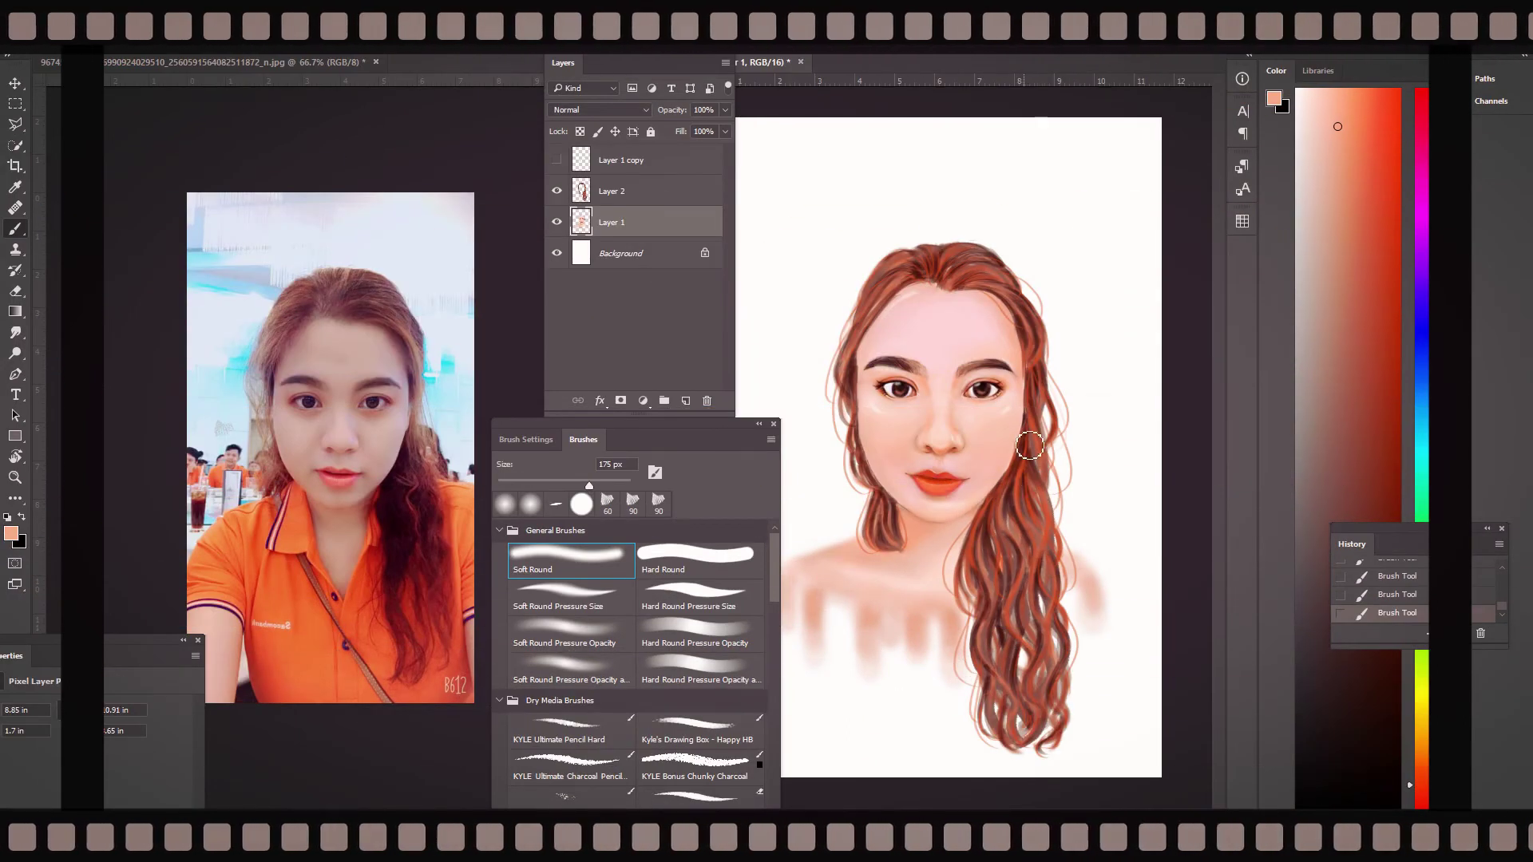
- Shrink the brush, switch to a different brush tip and choose a deeper red colour
{"action": "key", "text": "ctrl+plus"}
{"action": "key", "text": "bracketleft"}
{"action": "key", "text": "bracketleft"}
{"action": "key", "text": "bracketleft"}
{"action": "right_click", "coordinate": [930, 210], "text": "alt+shift"}
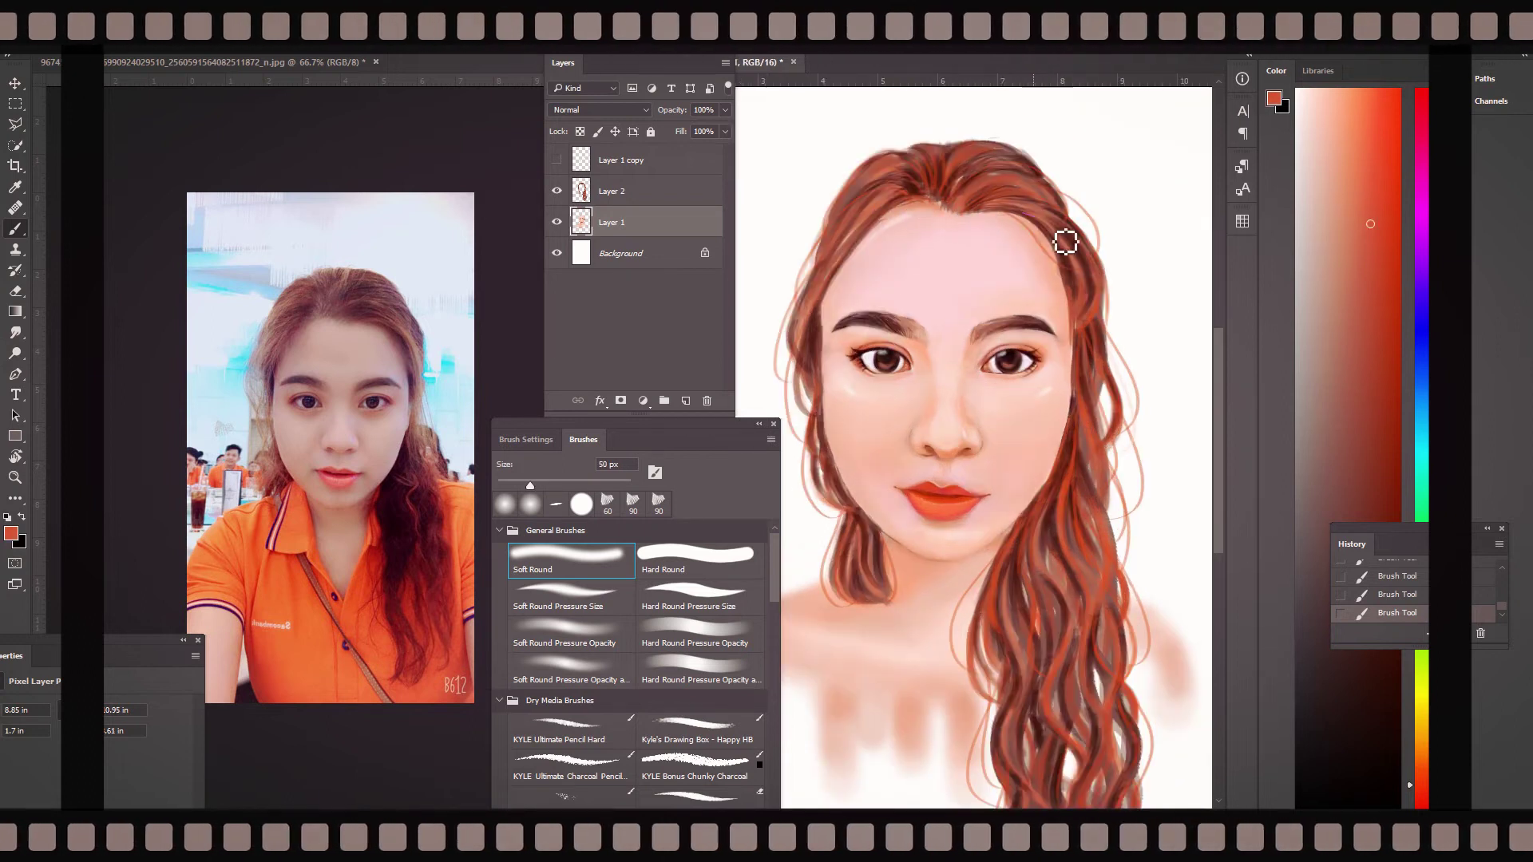
{"action": "left_click", "coordinate": [687, 603]}
{"action": "right_click", "coordinate": [934, 225], "text": "alt+shift"}
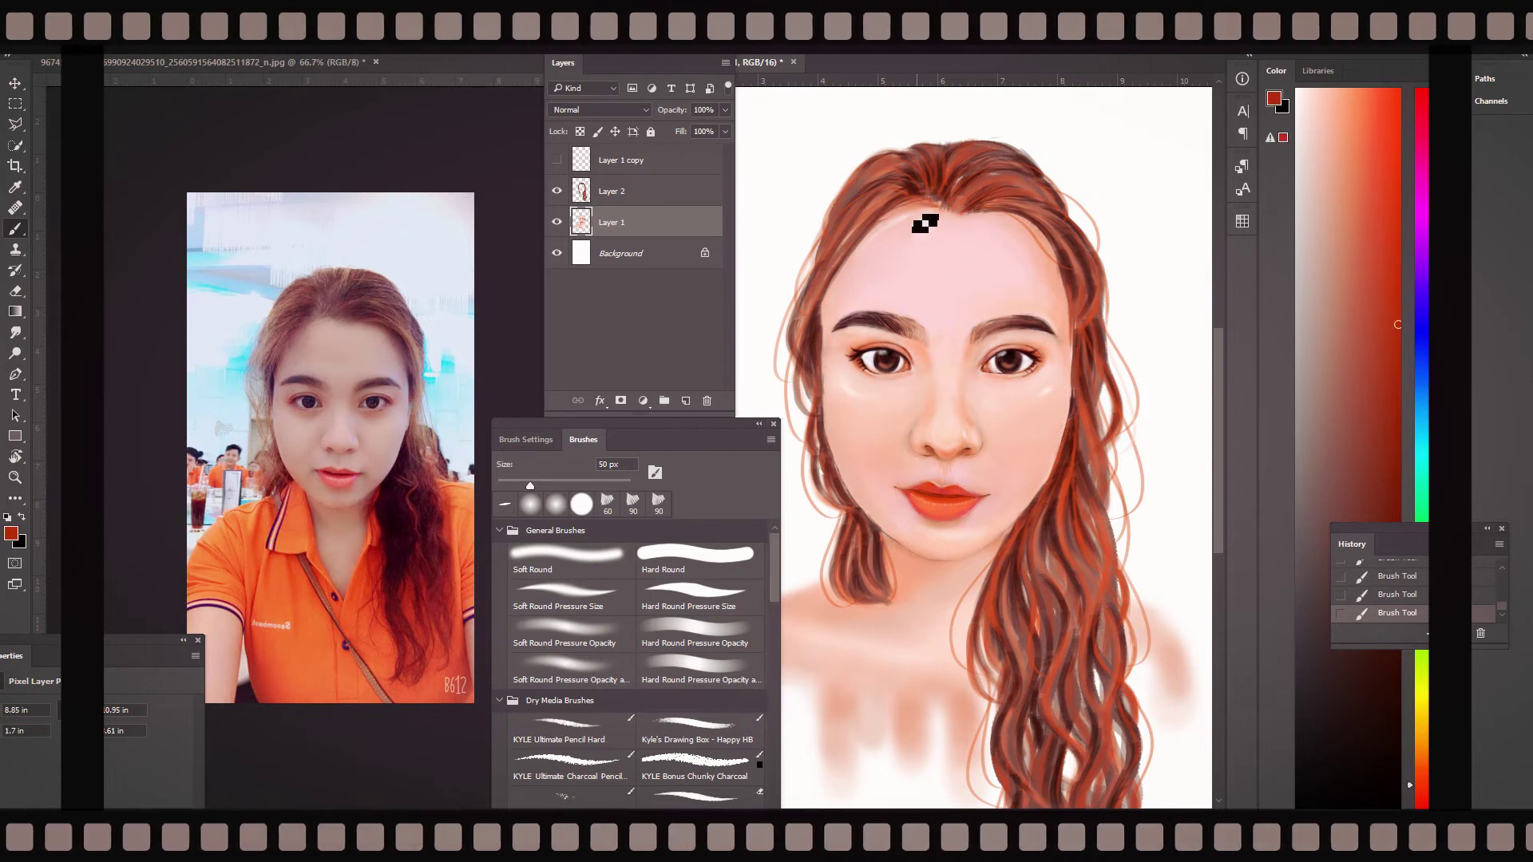
{"action": "key", "text": "ctrl"}
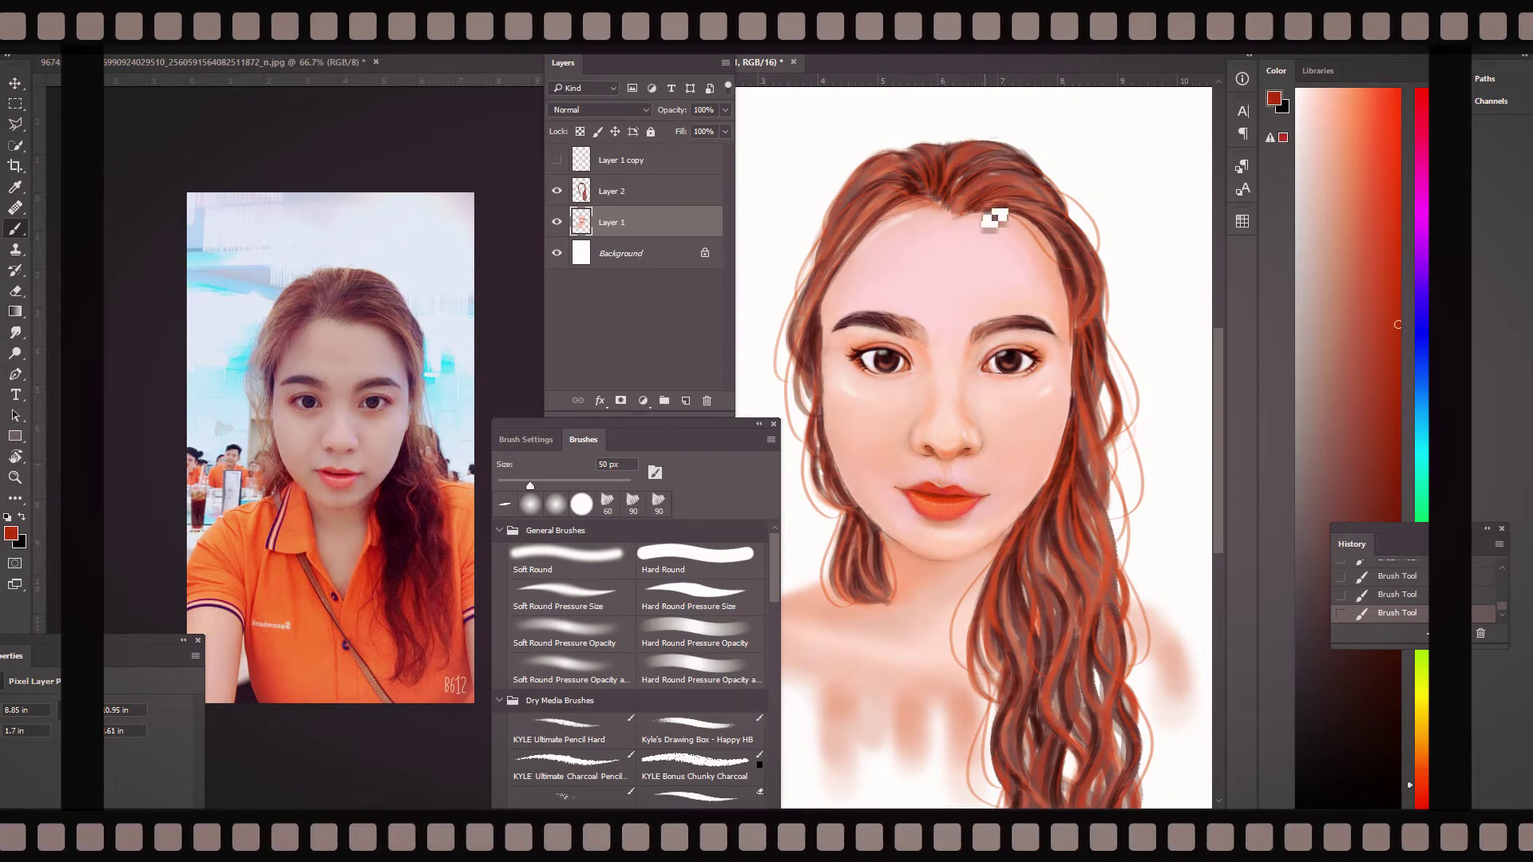
- Paint a pale highlight along the right hair strand, then pick a light orange colour
{"action": "left_click_drag", "start_coordinate": [1120, 351], "coordinate": [1128, 476]}
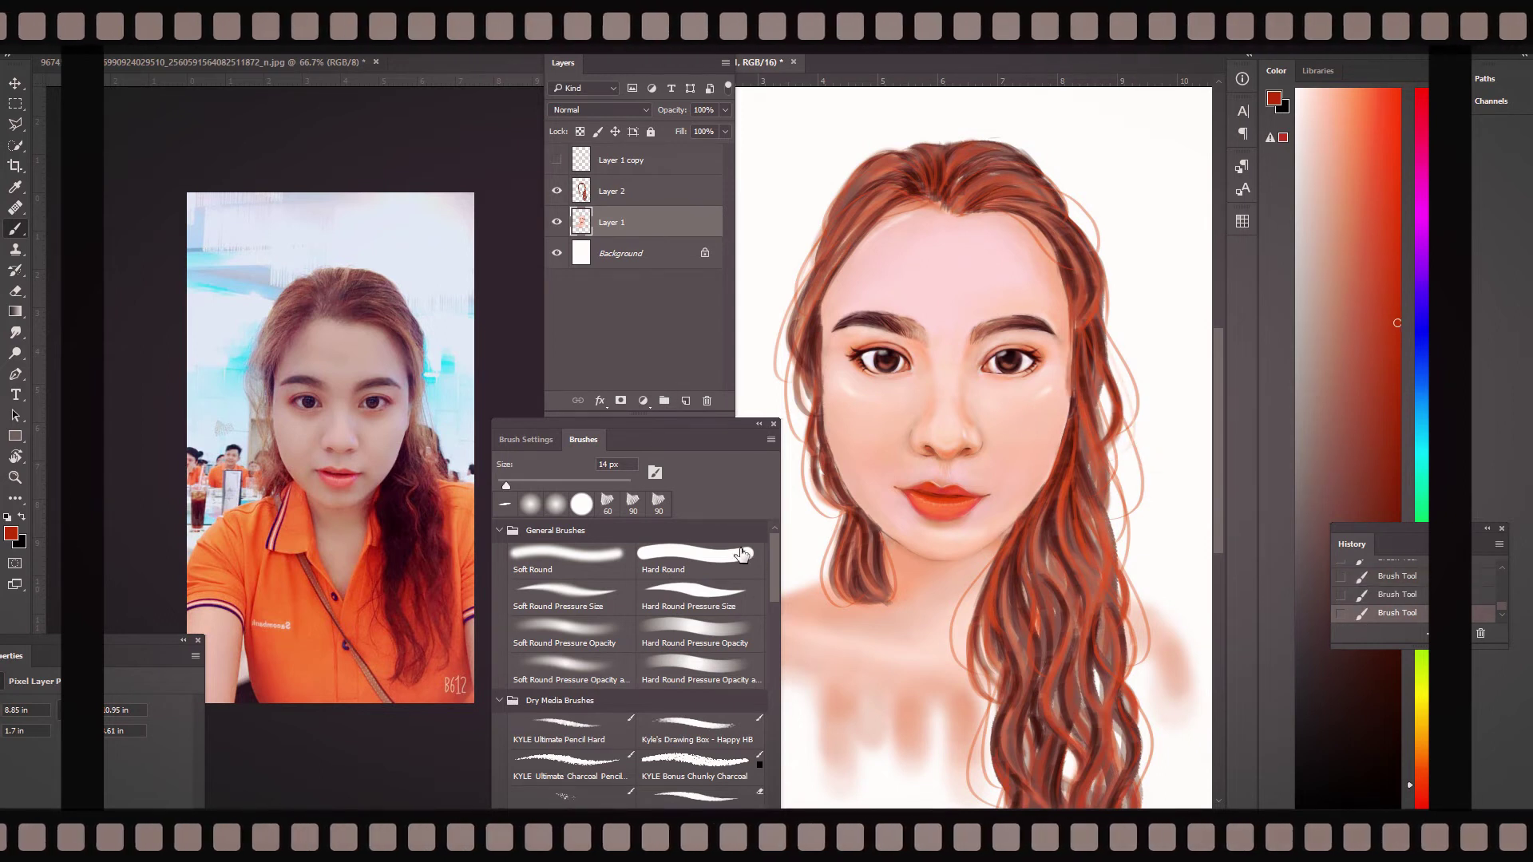
{"action": "key", "text": "F5"}
{"action": "key", "text": "ctrl+minus"}
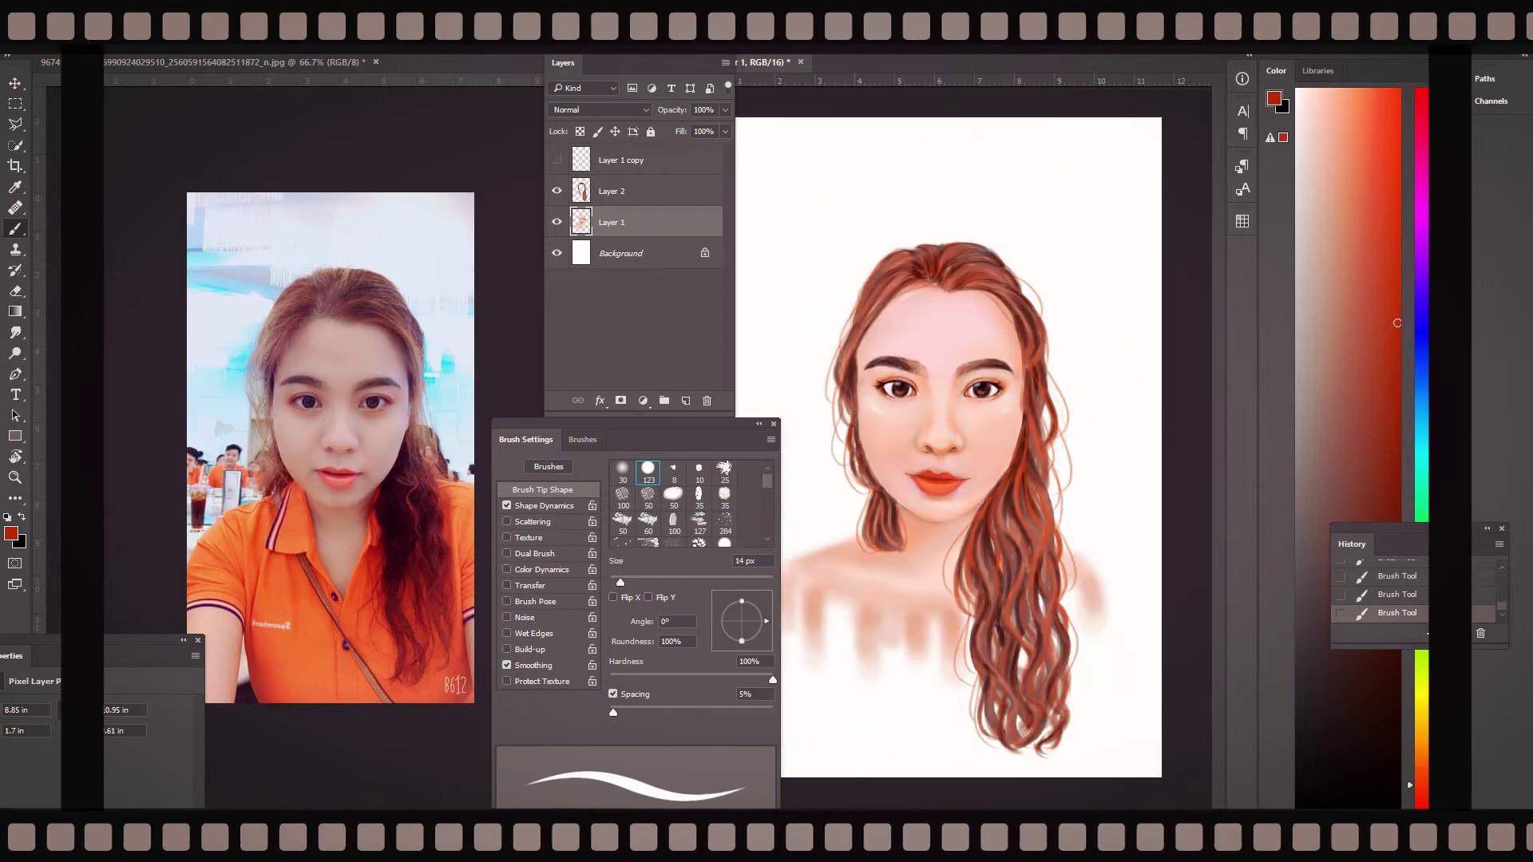
{"action": "left_click", "coordinate": [927, 279], "text": "alt"}
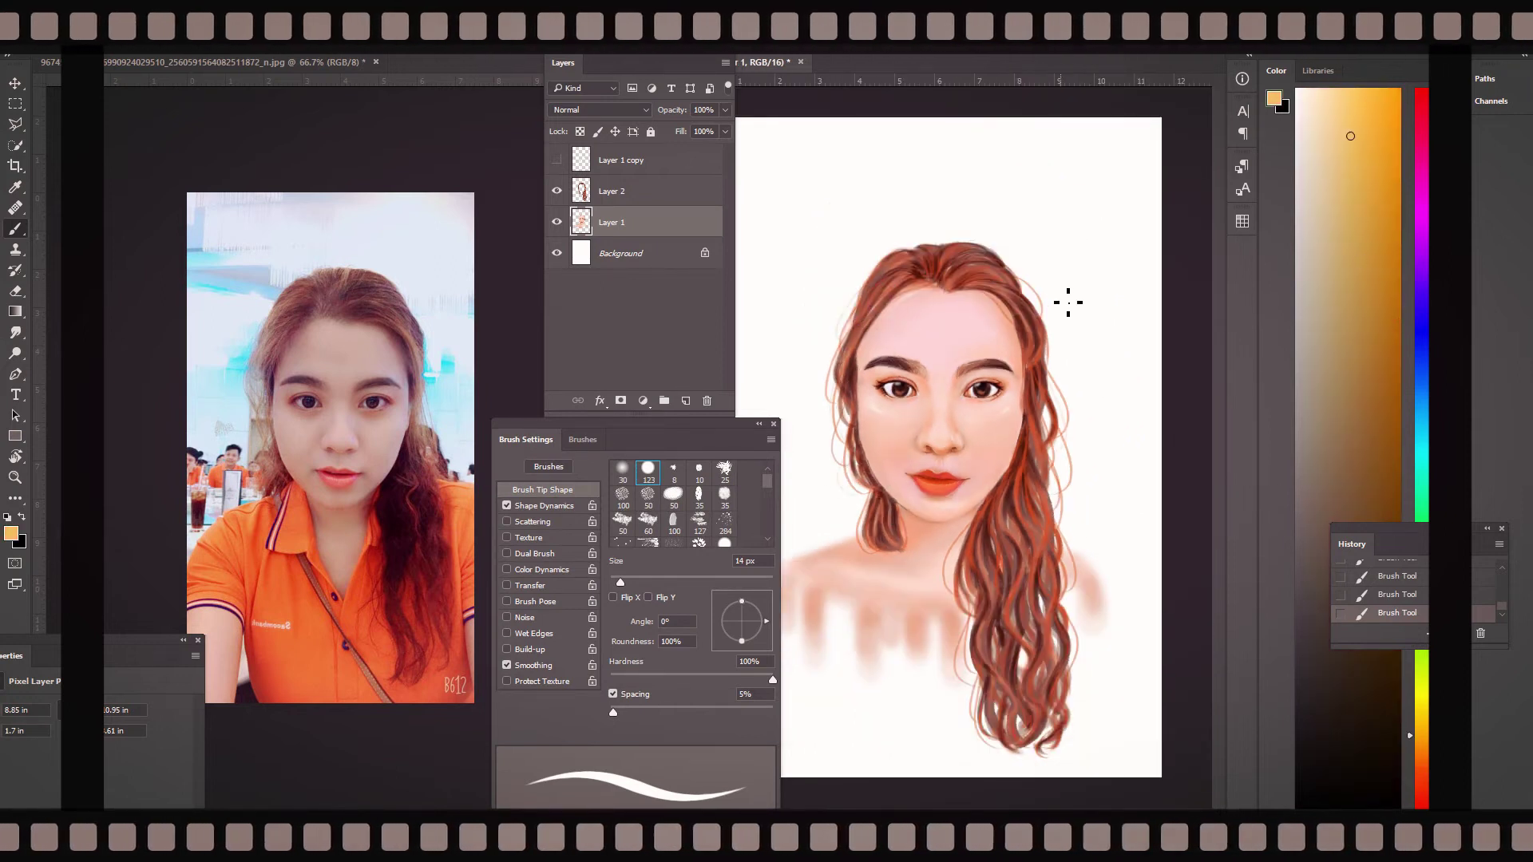
{"action": "key", "text": "ctrl+plus"}
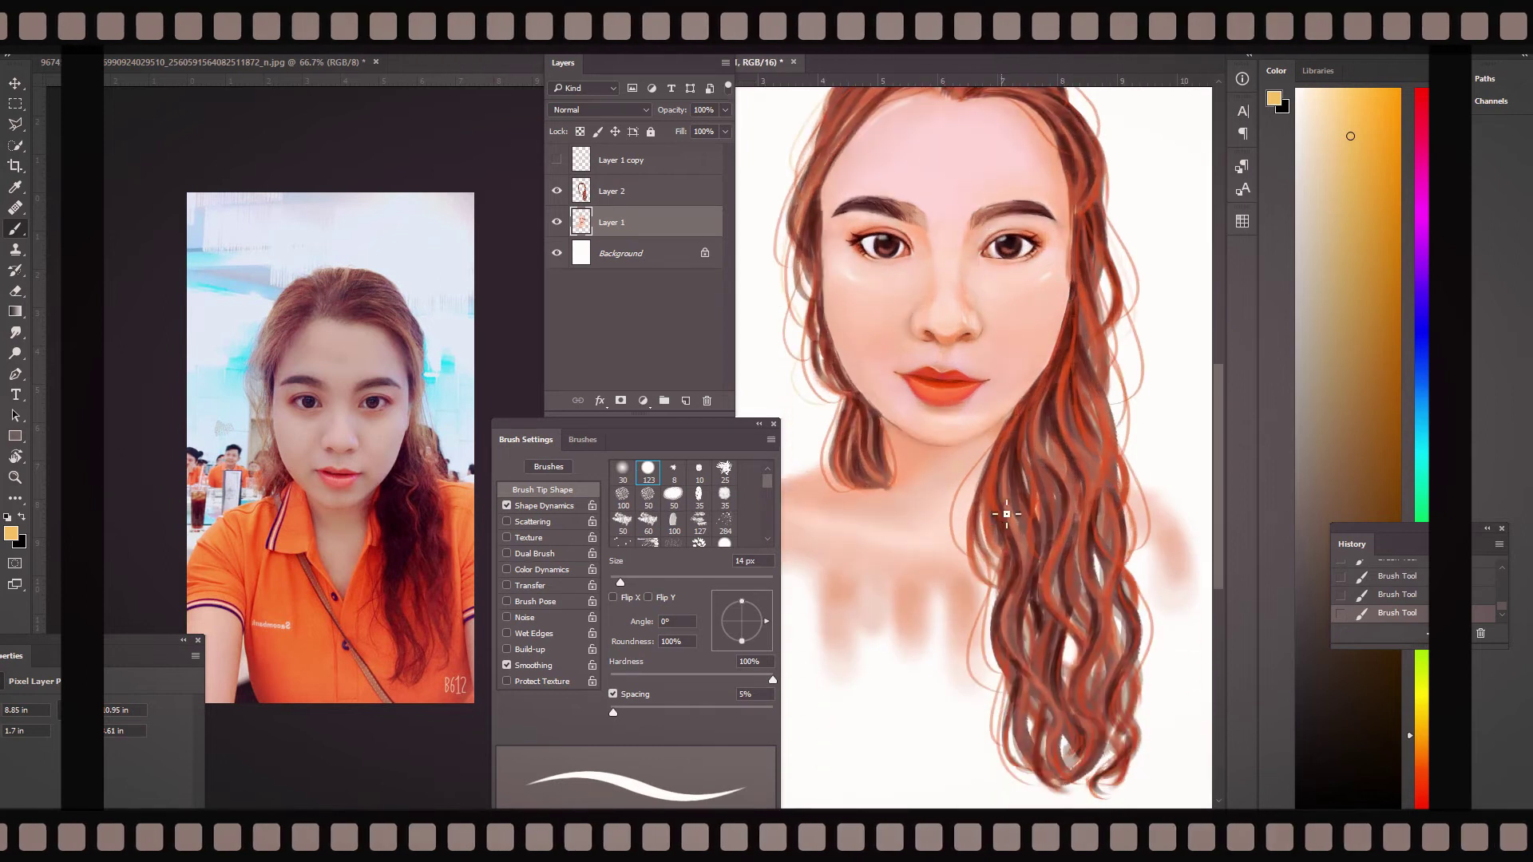
- On Layer 2, paint a light orange strand down the right side of the hair
{"action": "left_click", "coordinate": [676, 189]}
{"action": "left_click_drag", "start_coordinate": [1084, 305], "coordinate": [1095, 771]}
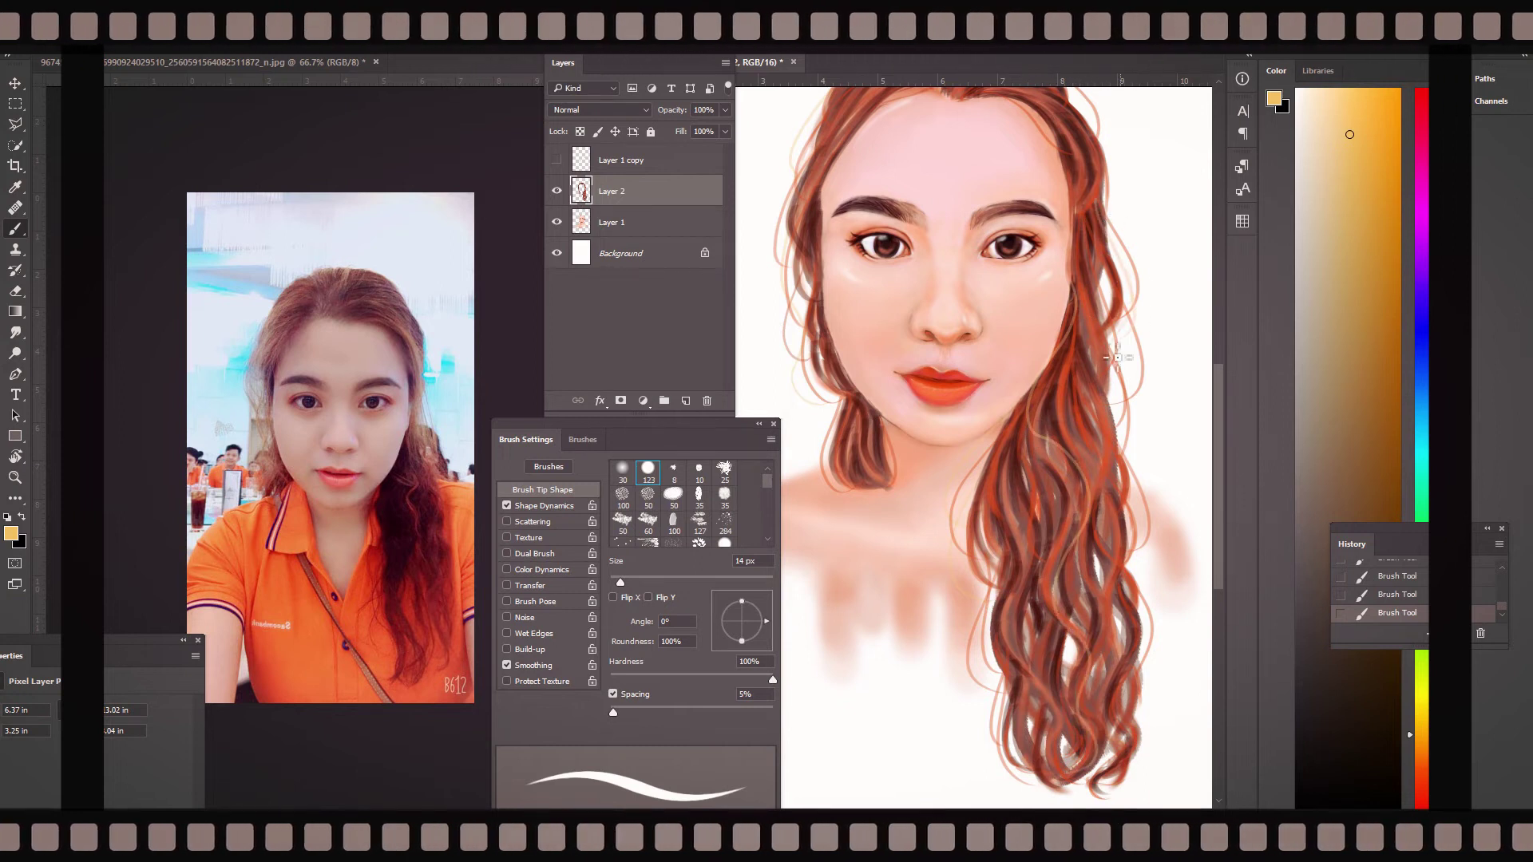
{"action": "scroll", "coordinate": [871, 492], "scroll_direction": "up", "scroll_amount": 2}
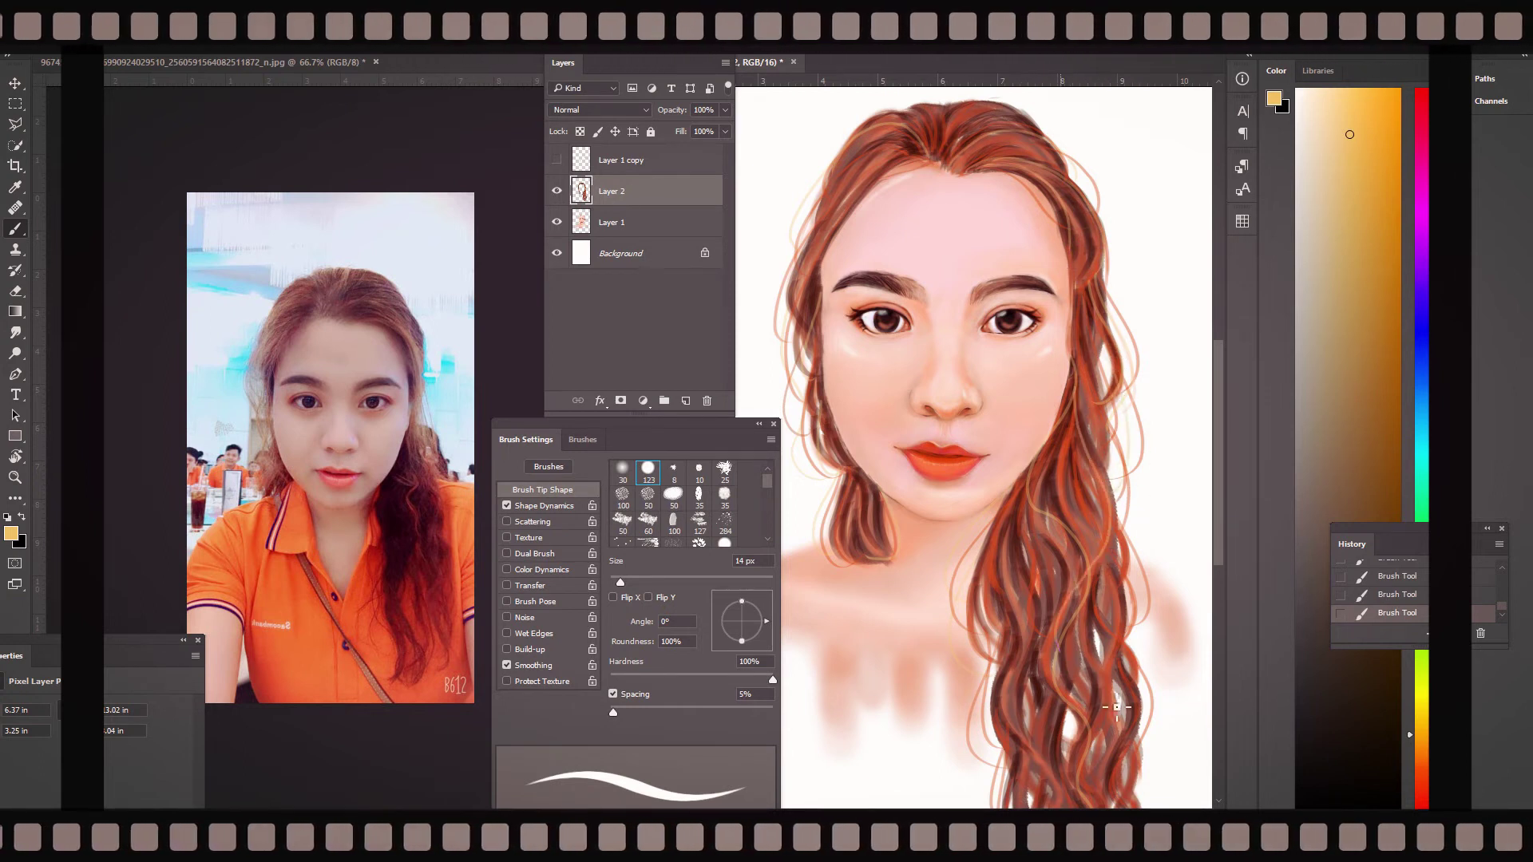
{"action": "scroll", "coordinate": [1174, 584], "scroll_direction": "down", "scroll_amount": 2}
- With an enlarged Soft Round brush in dark red-brown, paint dark strands on the lower, right and top hair
{"action": "left_click", "coordinate": [583, 440]}
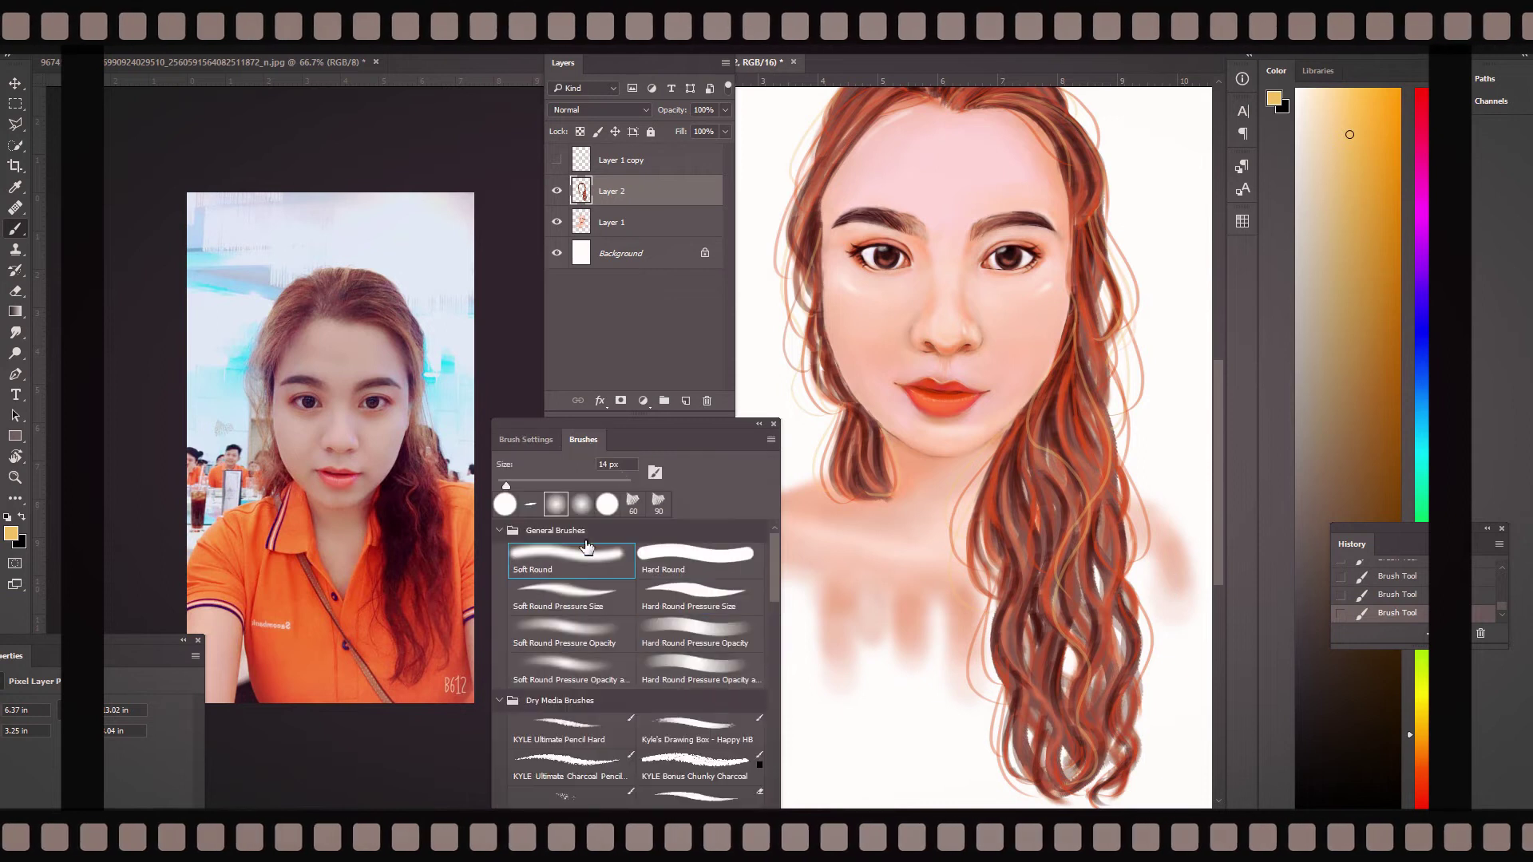
{"action": "left_click", "coordinate": [525, 440]}
{"action": "left_click", "coordinate": [1375, 472]}
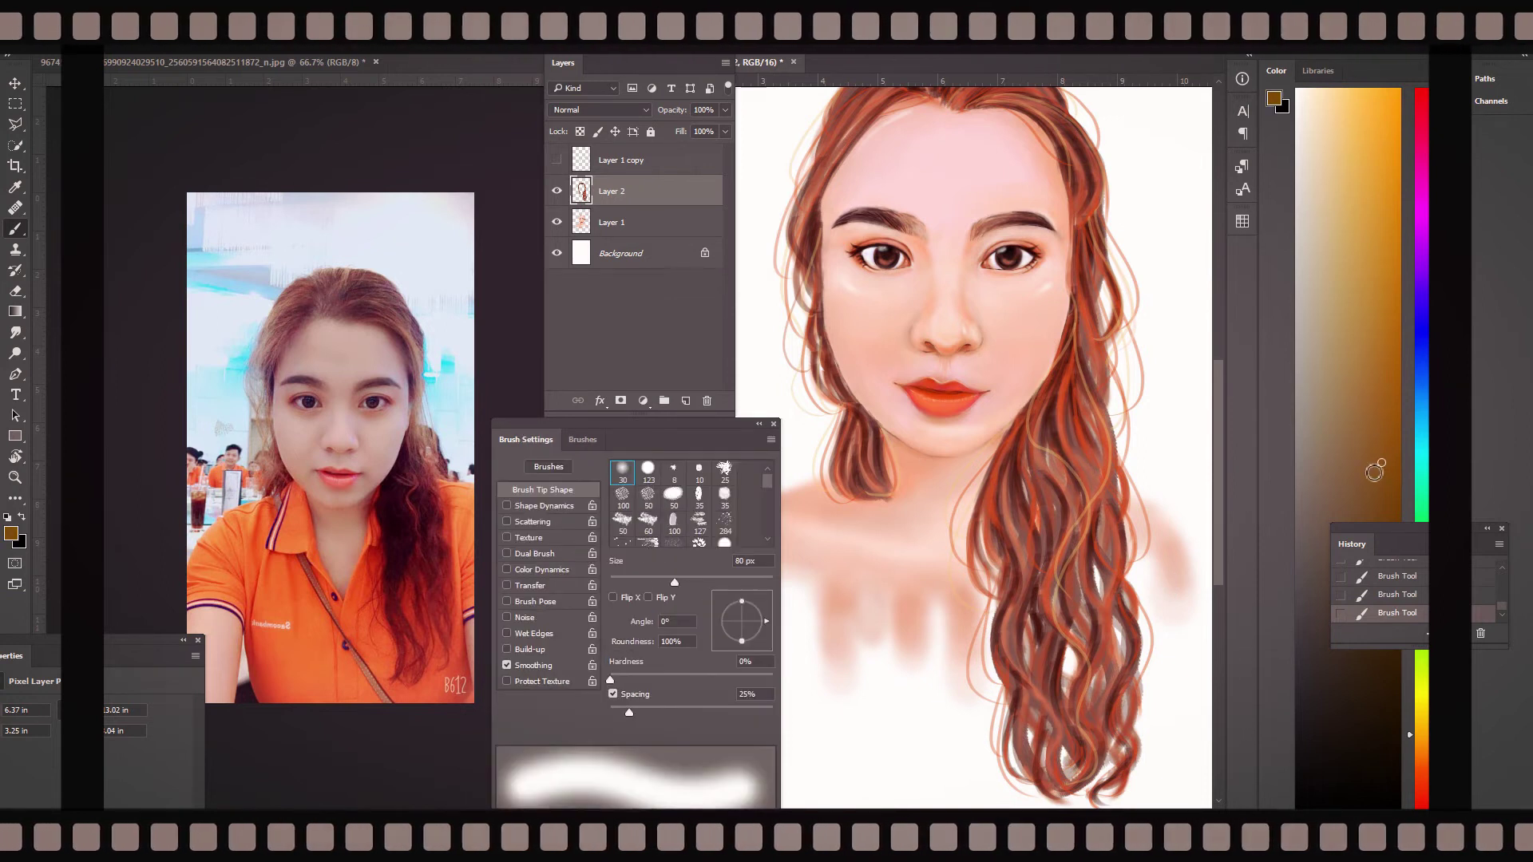
{"action": "left_click", "coordinate": [1422, 779]}
{"action": "left_click", "coordinate": [1391, 512]}
{"action": "key", "text": "bracketright"}
{"action": "key", "text": "bracketright"}
{"action": "key", "text": "bracketright"}
{"action": "mouse_move", "coordinate": [1070, 356]}
{"action": "left_mouse_down"}
{"action": "mouse_move", "coordinate": [998, 575]}
{"action": "mouse_move", "coordinate": [1056, 718]}
{"action": "left_mouse_up"}
{"action": "mouse_move", "coordinate": [1118, 263]}
{"action": "left_mouse_down"}
{"action": "mouse_move", "coordinate": [1106, 363]}
{"action": "mouse_move", "coordinate": [1078, 391]}
{"action": "left_mouse_up"}
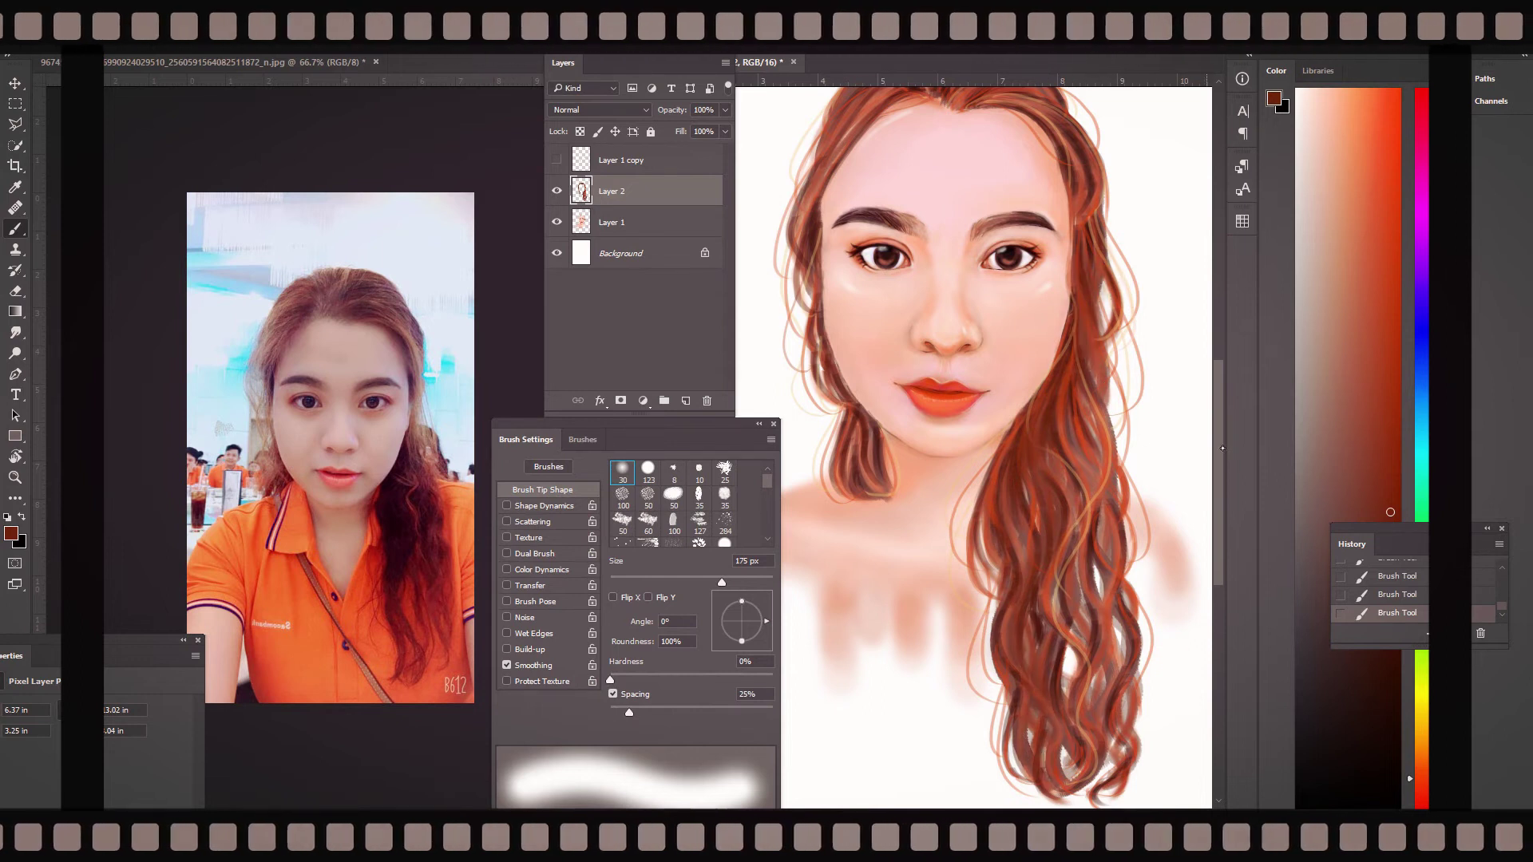
{"action": "scroll", "coordinate": [1078, 391], "scroll_direction": "up", "scroll_amount": 2}
{"action": "mouse_move", "coordinate": [958, 127]}
{"action": "left_mouse_down"}
{"action": "mouse_move", "coordinate": [1015, 172]}
{"action": "mouse_move", "coordinate": [874, 183]}
{"action": "left_mouse_up"}
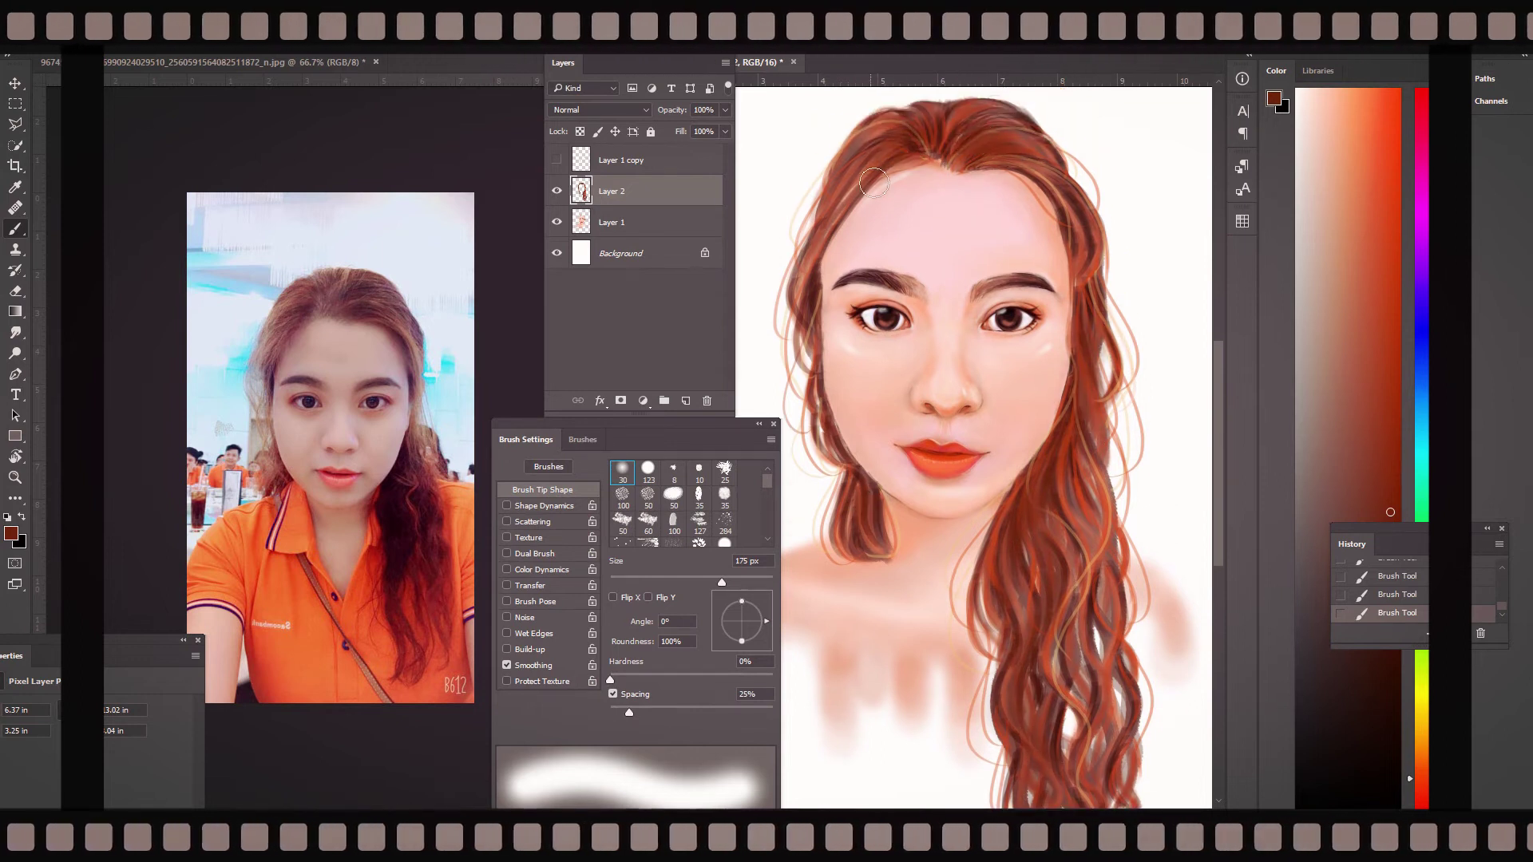
- Paint light orange strands across the top, right and left hair, then choose dark red
{"action": "left_click", "coordinate": [1355, 123]}
{"action": "mouse_move", "coordinate": [1046, 172]}
{"action": "left_mouse_down"}
{"action": "mouse_move", "coordinate": [974, 108]}
{"action": "mouse_move", "coordinate": [863, 171]}
{"action": "left_mouse_up"}
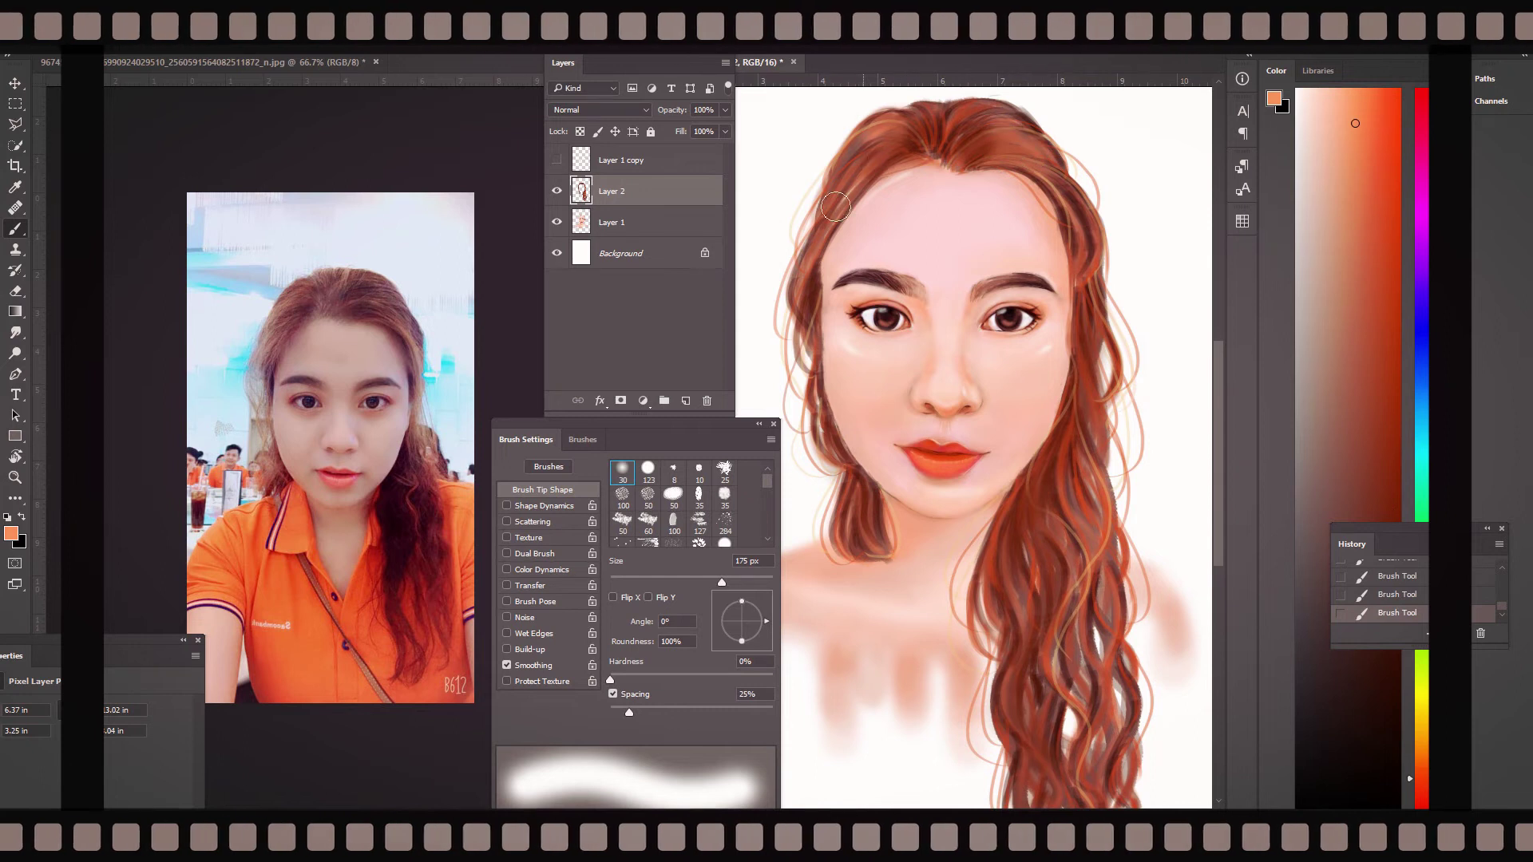
{"action": "left_click_drag", "start_coordinate": [1094, 333], "coordinate": [1086, 407]}
{"action": "left_click_drag", "start_coordinate": [830, 367], "coordinate": [807, 455]}
{"action": "left_click_drag", "start_coordinate": [838, 208], "coordinate": [790, 327]}
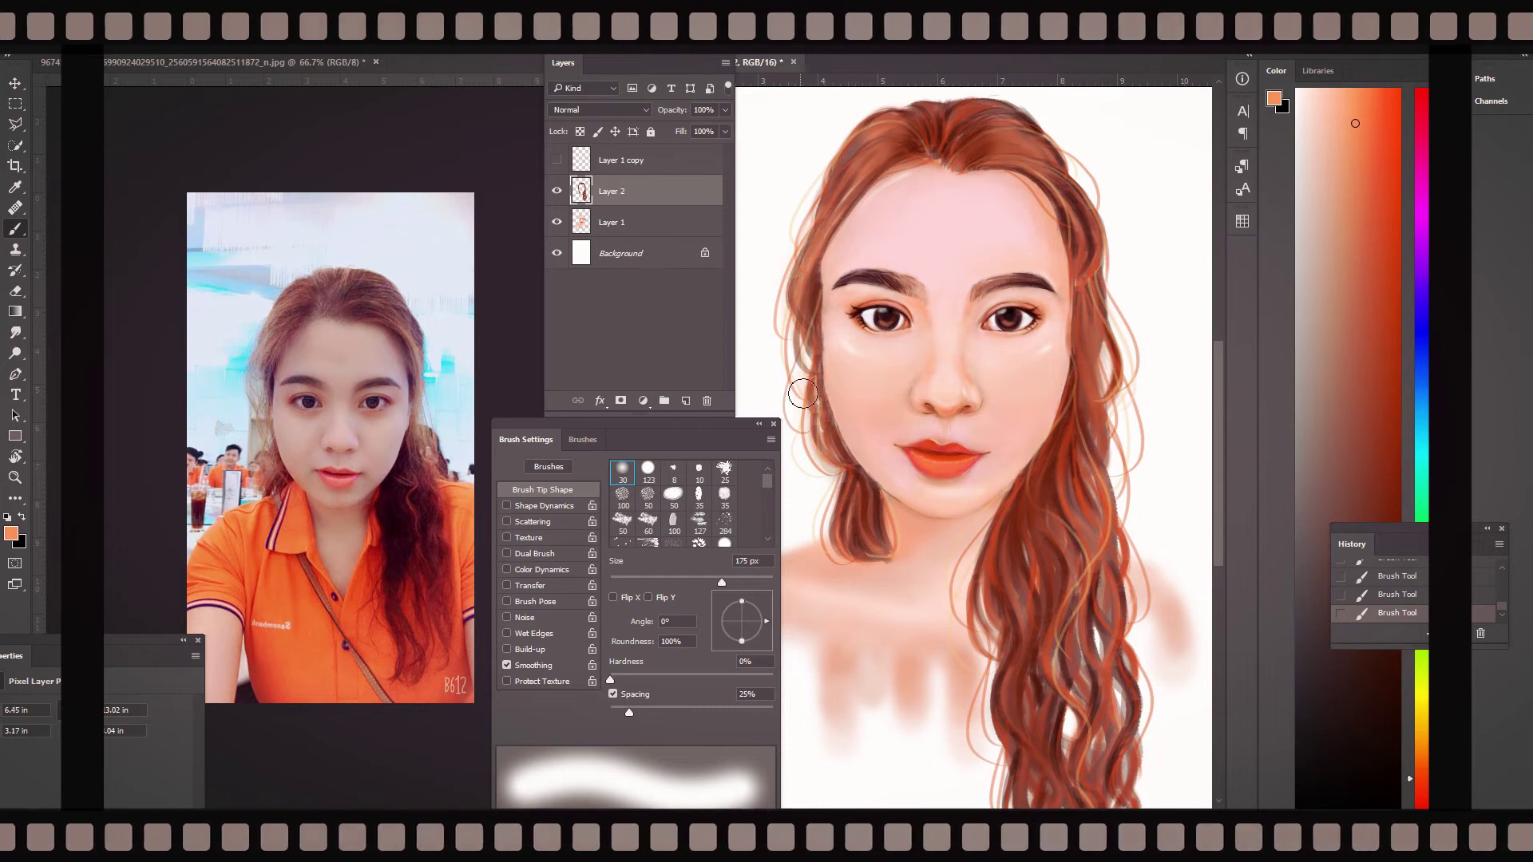
{"action": "key", "text": "ctrl+minus"}
{"action": "right_click", "coordinate": [888, 295]}
{"action": "left_click", "coordinate": [853, 323], "text": "alt"}
- Darken the left temple hair, then erase the smudged paint around the shoulders and below the neck
{"action": "left_click_drag", "start_coordinate": [862, 303], "coordinate": [850, 366]}
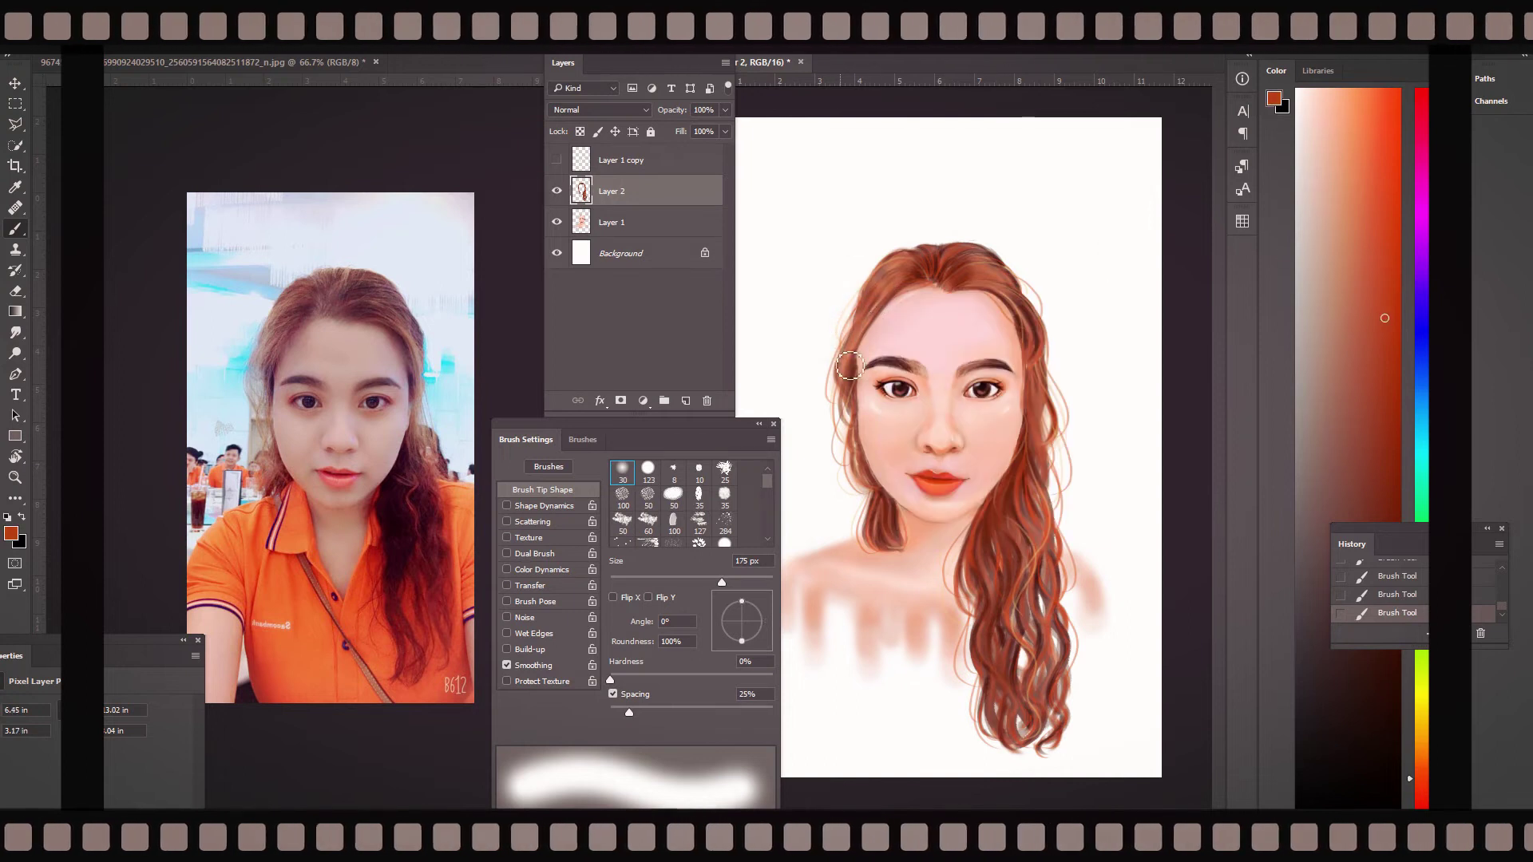
{"action": "key", "text": "alt+bracketleft"}
{"action": "key", "text": "e"}
{"action": "scroll", "coordinate": [834, 588], "scroll_direction": "down", "scroll_amount": 1}
{"action": "mouse_move", "coordinate": [834, 588]}
{"action": "left_mouse_down"}
{"action": "mouse_move", "coordinate": [931, 609]}
{"action": "mouse_move", "coordinate": [1062, 559]}
{"action": "mouse_move", "coordinate": [1038, 543]}
{"action": "left_mouse_up"}
{"action": "left_click_drag", "start_coordinate": [815, 552], "coordinate": [945, 628]}
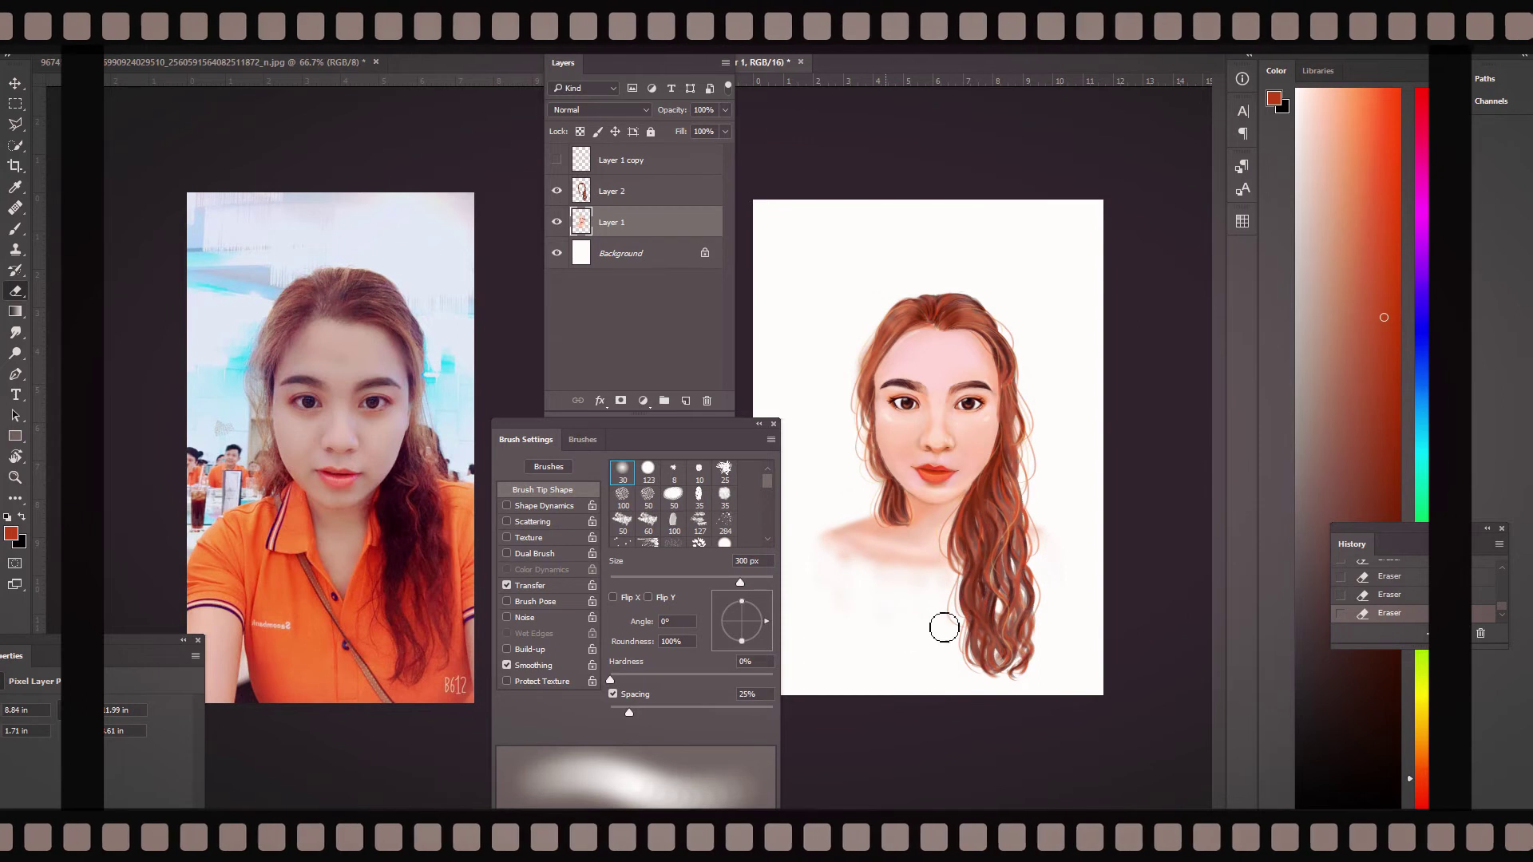
{"action": "key", "text": "ctrl+plus"}
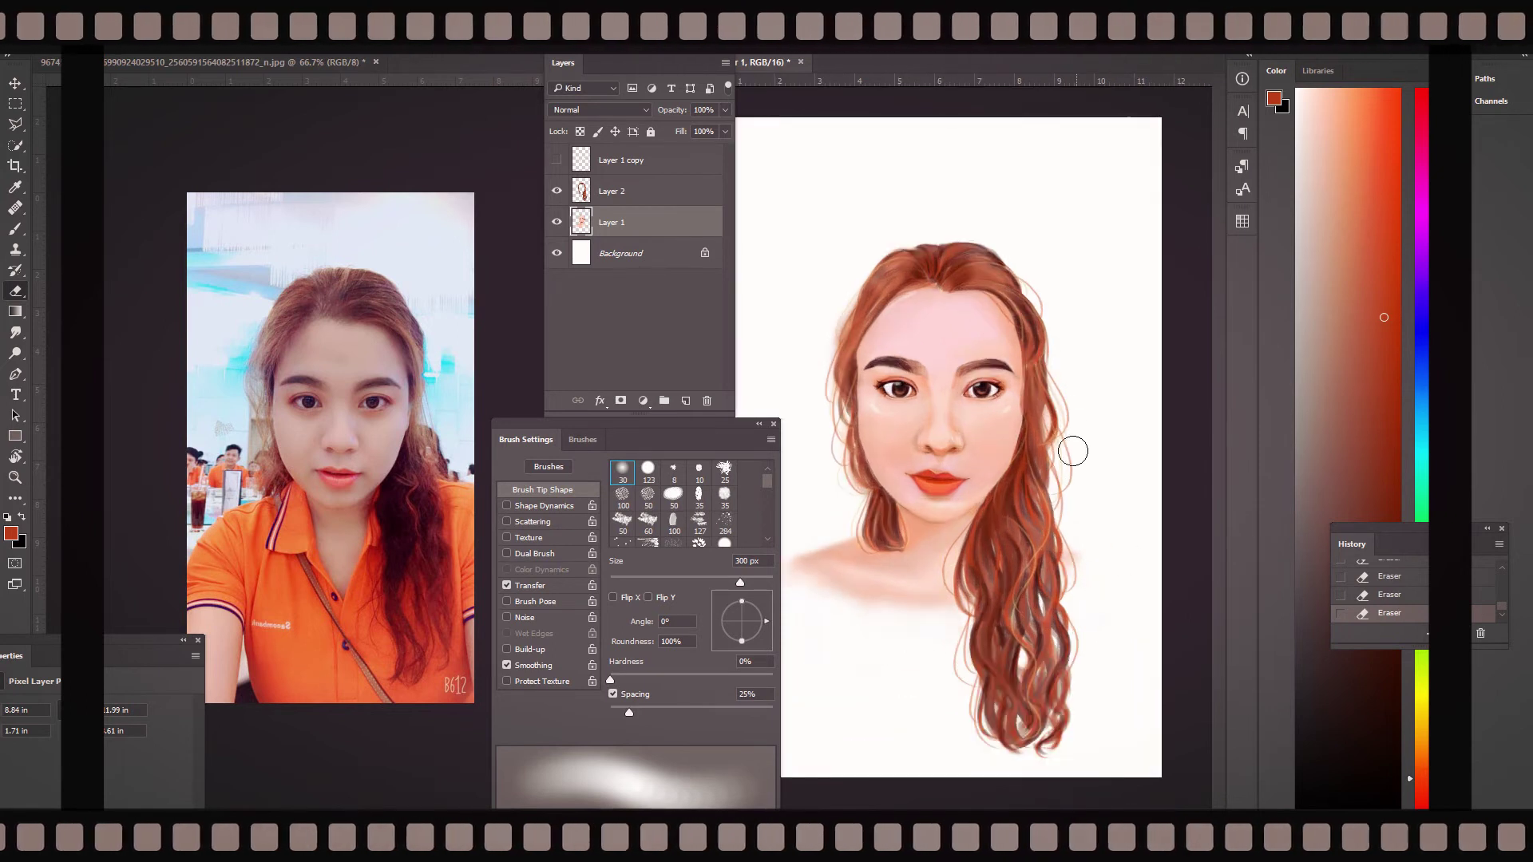
- Back on the brush, paint dark strokes on the lower hair and the strand beside the cheek
{"action": "key", "text": "b"}
{"action": "key", "text": "alt+bracketright"}
{"action": "left_click_drag", "start_coordinate": [1014, 615], "coordinate": [1026, 679]}
{"action": "left_click", "coordinate": [1015, 663], "text": "alt"}
{"action": "mouse_move", "coordinate": [999, 527]}
{"action": "left_mouse_down"}
{"action": "mouse_move", "coordinate": [1027, 455]}
{"action": "mouse_move", "coordinate": [1008, 623]}
{"action": "left_mouse_up"}
{"action": "key", "text": "bracketleft"}
{"action": "key", "text": "bracketleft"}
- Sample the red-orange hair colour and paint strands down into the lower hair
{"action": "left_click", "coordinate": [1039, 439], "text": "alt"}
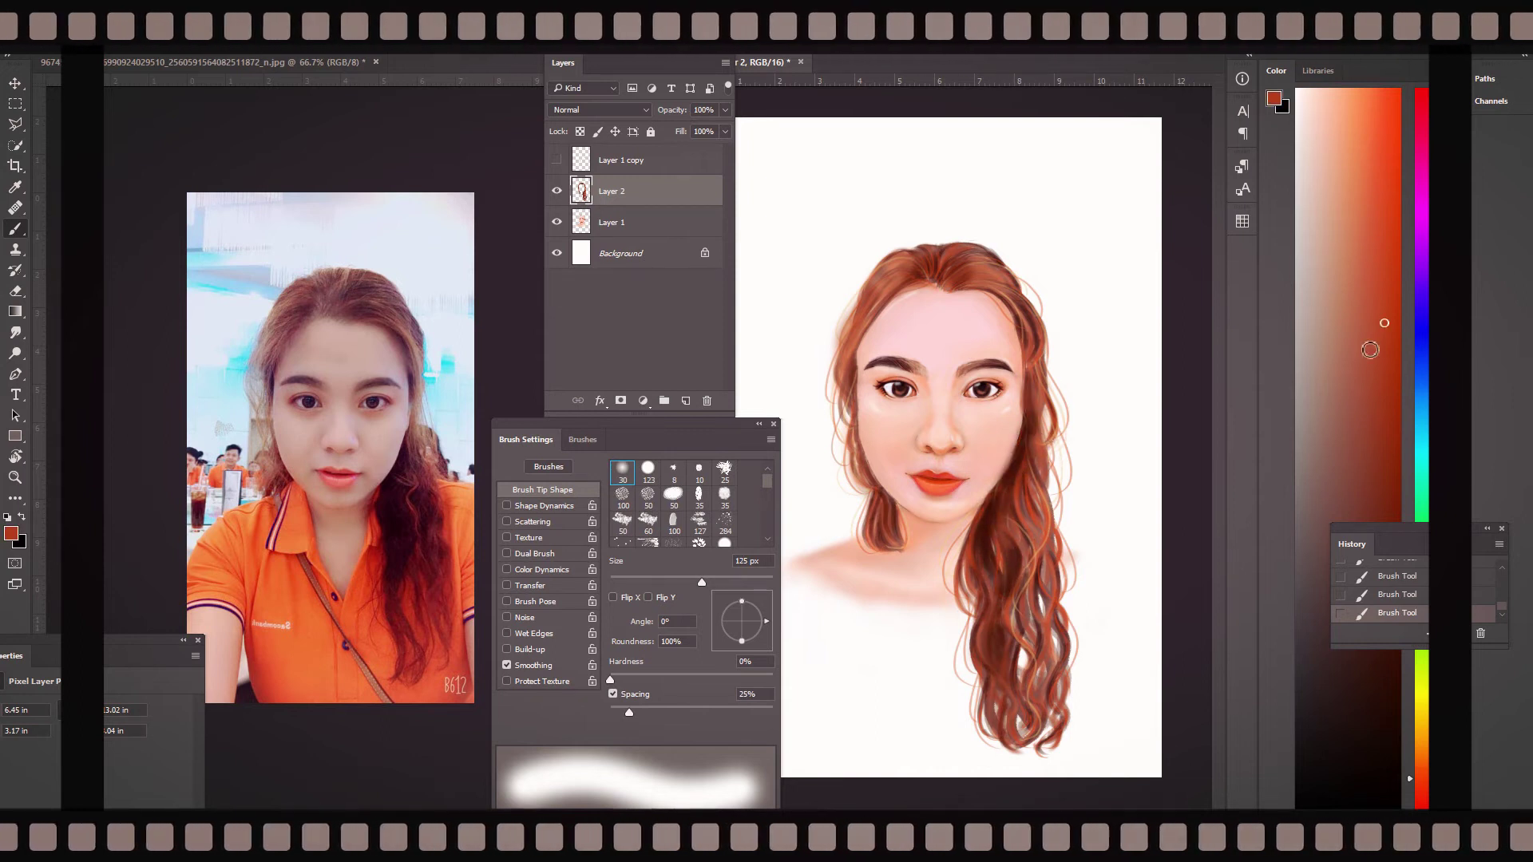
{"action": "left_click_drag", "start_coordinate": [1038, 436], "coordinate": [1031, 535]}
{"action": "mouse_move", "coordinate": [1026, 463]}
{"action": "left_mouse_down"}
{"action": "mouse_move", "coordinate": [1010, 671]}
{"action": "mouse_move", "coordinate": [982, 631]}
{"action": "left_mouse_up"}
{"action": "left_click", "coordinate": [1019, 648], "text": "alt"}
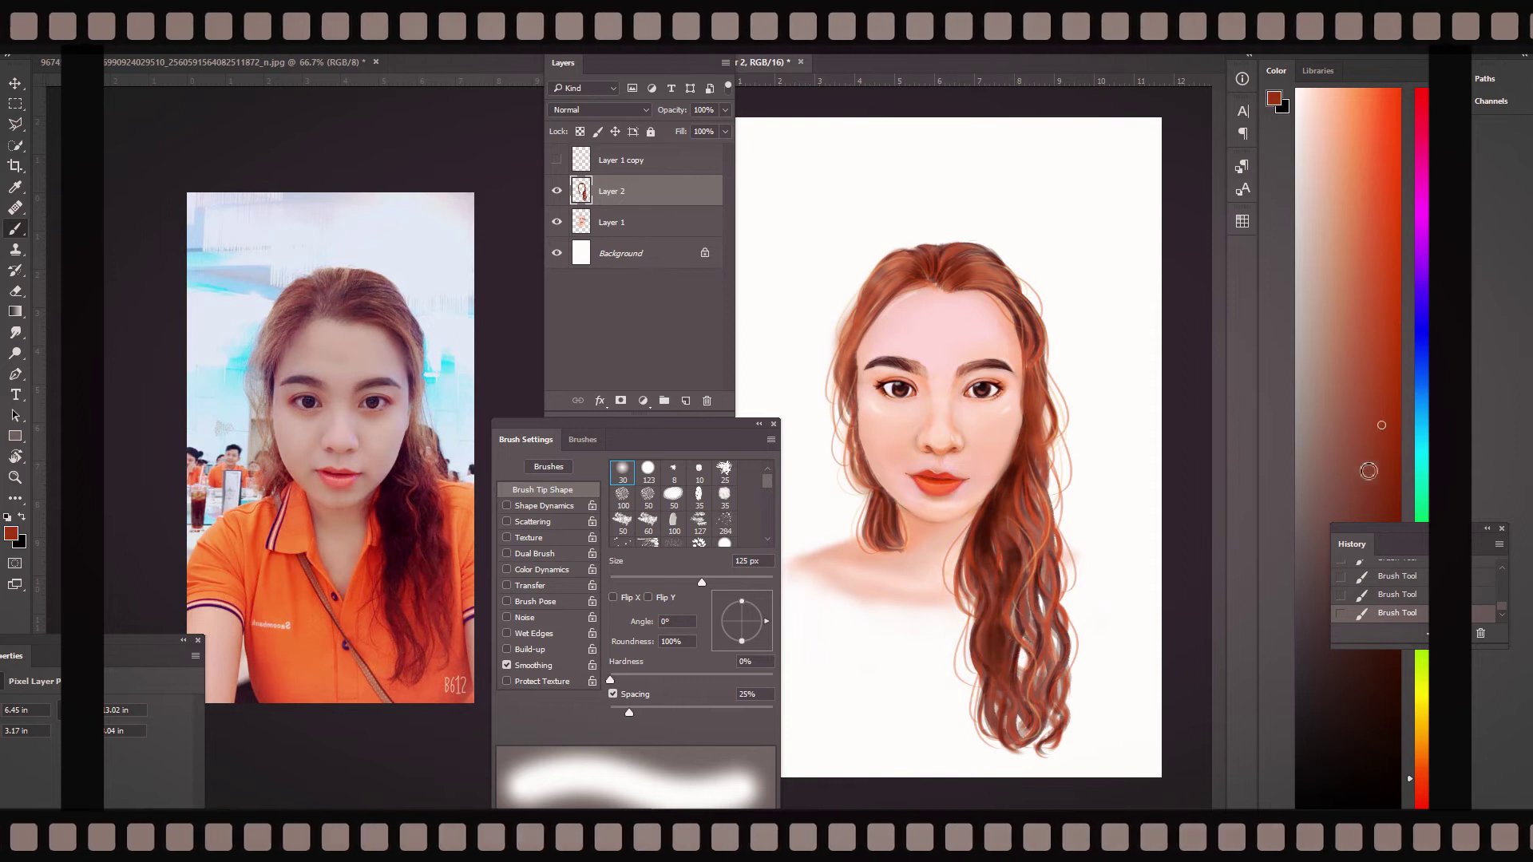
{"action": "left_click", "coordinate": [1022, 681], "text": "alt"}
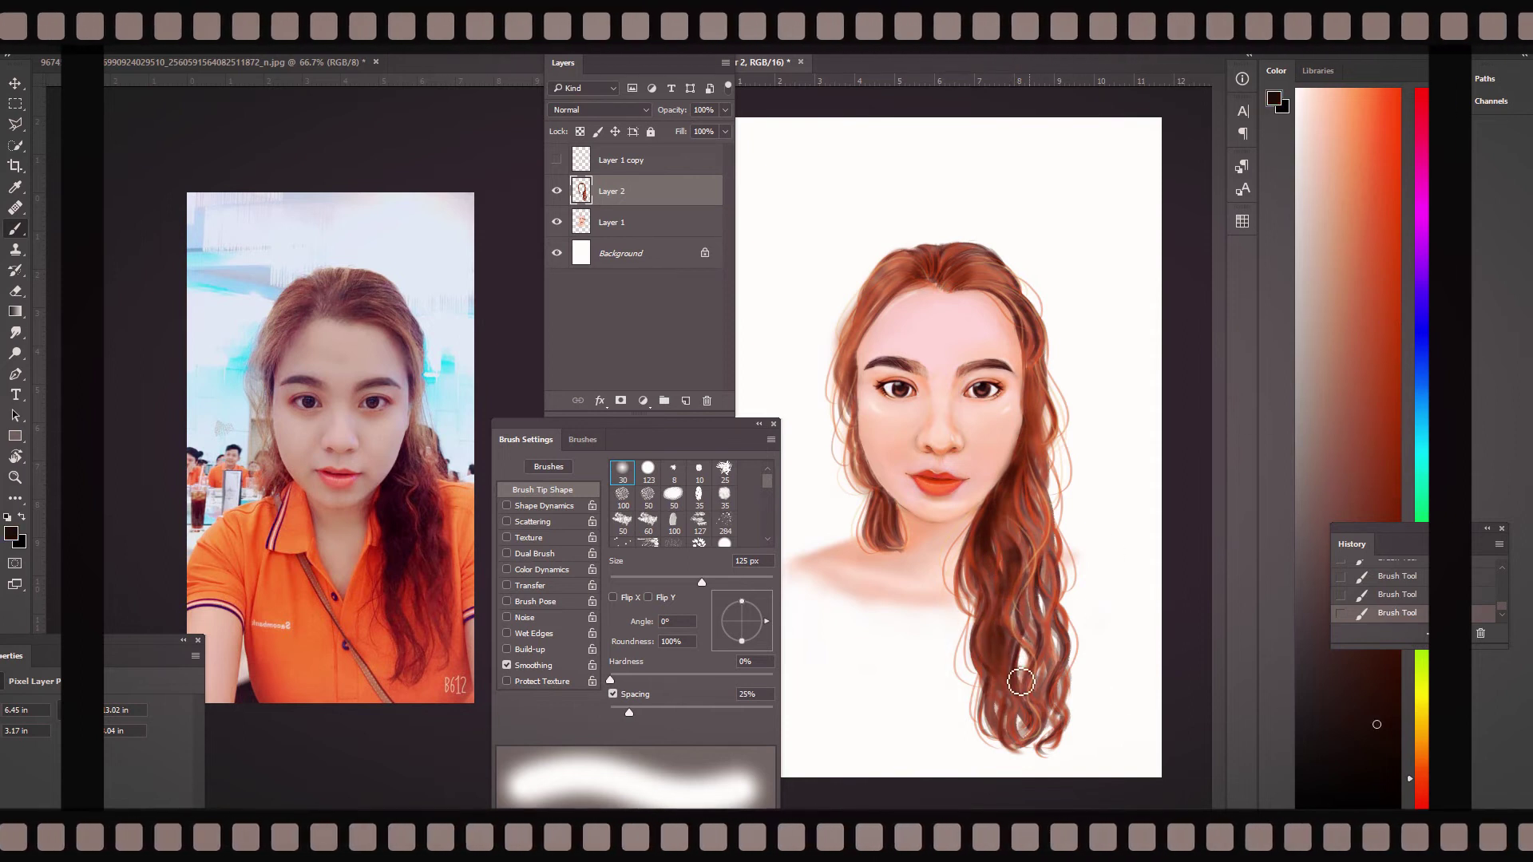
{"action": "key", "text": "bracketleft"}
{"action": "key", "text": "bracketleft"}
{"action": "key", "text": "bracketleft"}
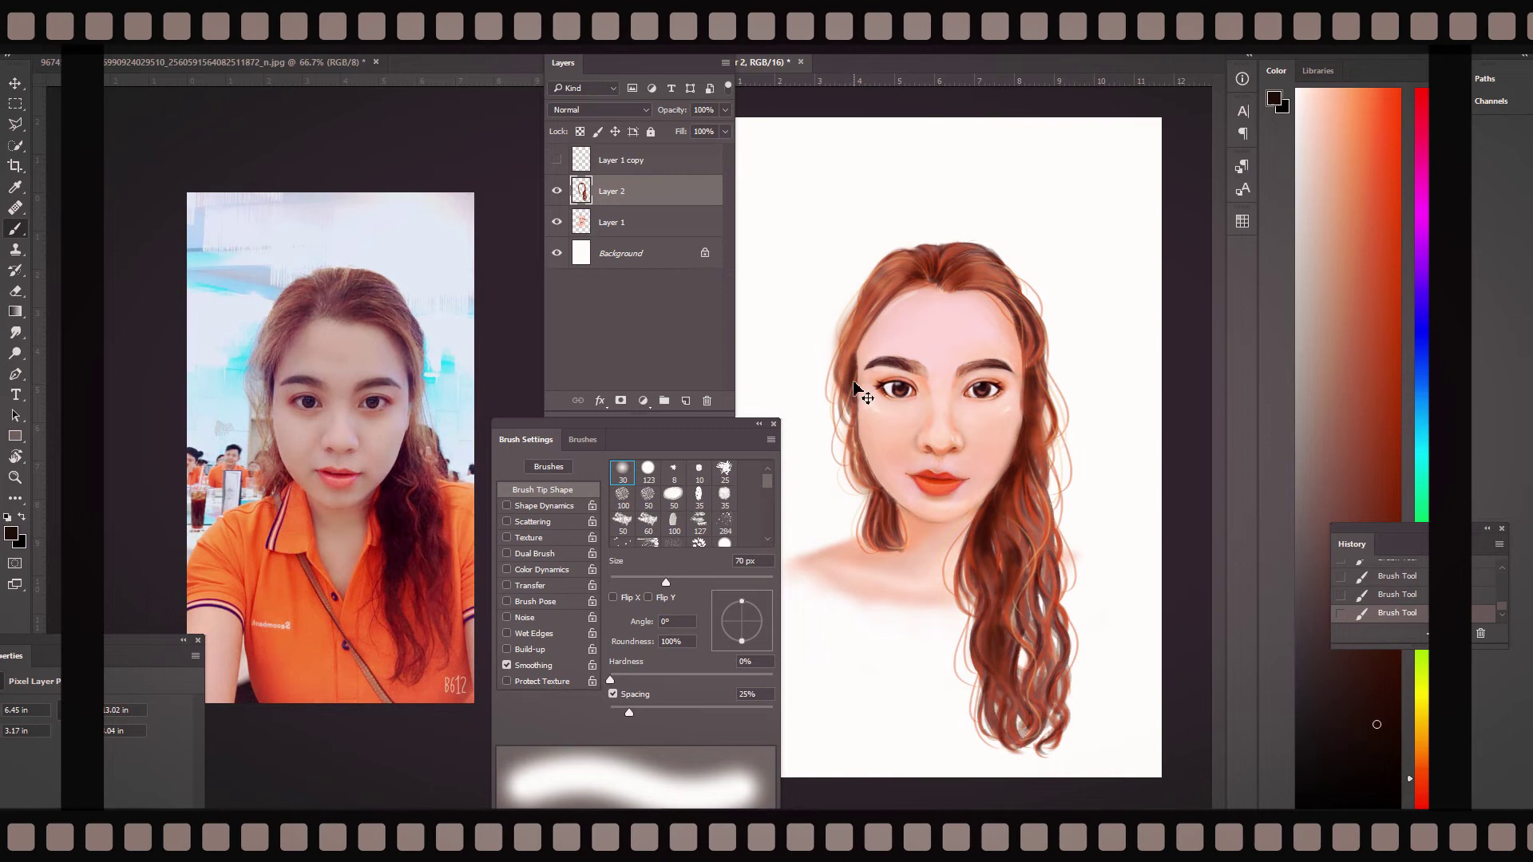
- Lighten the area beside the left jaw and paint sampled red-brown strands into the hair
{"action": "key", "text": "e"}
{"action": "mouse_move", "coordinate": [917, 573]}
{"action": "left_mouse_down"}
{"action": "mouse_move", "coordinate": [915, 554]}
{"action": "mouse_move", "coordinate": [873, 565]}
{"action": "mouse_move", "coordinate": [910, 600]}
{"action": "left_mouse_up"}
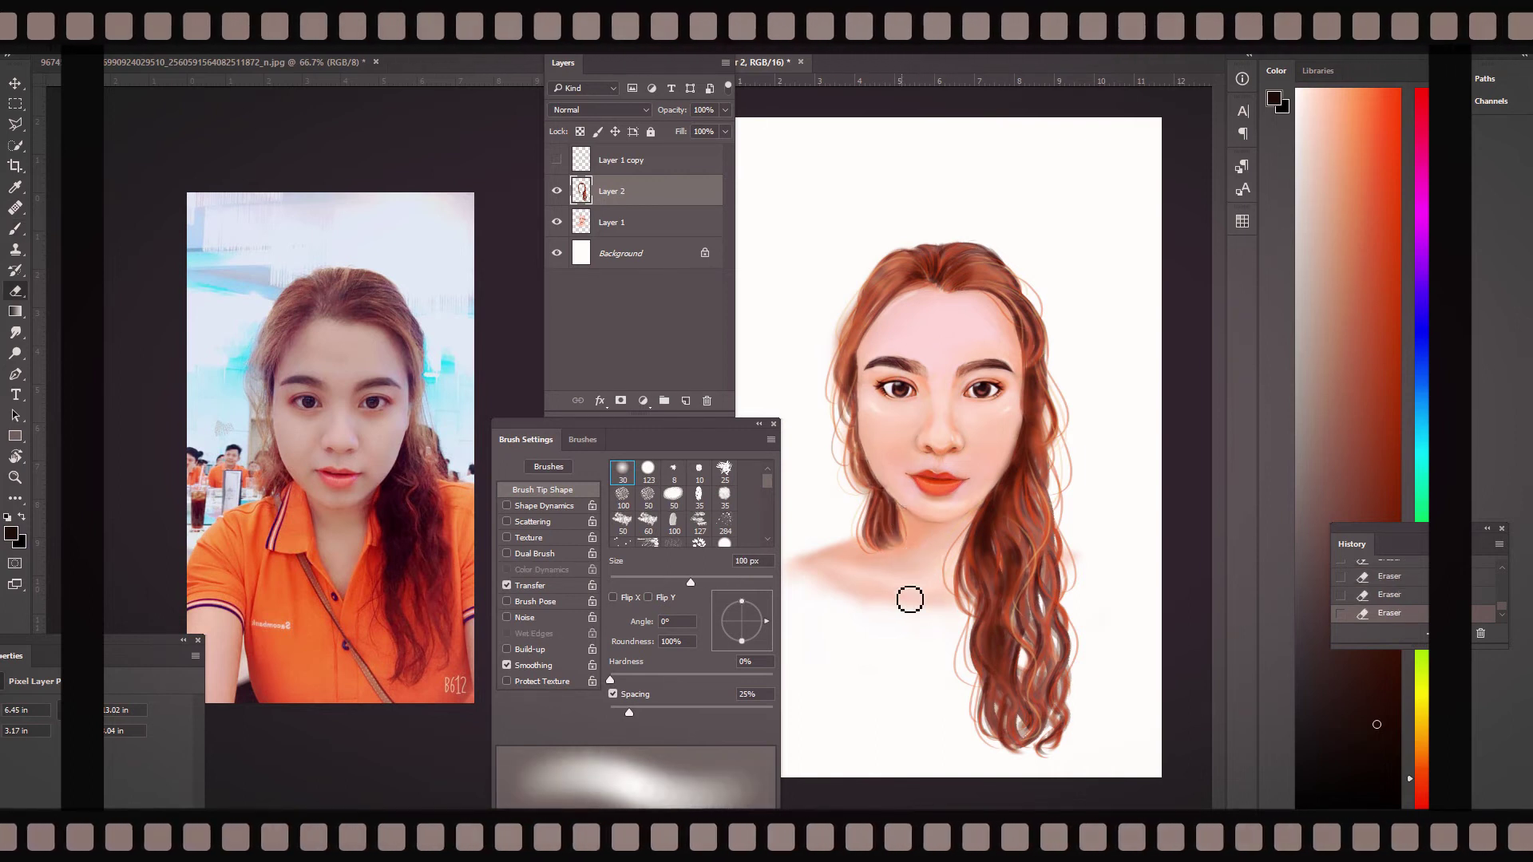
{"action": "key", "text": "b"}
{"action": "left_click", "coordinate": [995, 302], "text": "alt"}
{"action": "mouse_move", "coordinate": [987, 364]}
{"action": "left_mouse_down"}
{"action": "mouse_move", "coordinate": [1017, 320]}
{"action": "mouse_move", "coordinate": [969, 309]}
{"action": "mouse_move", "coordinate": [1040, 457]}
{"action": "left_mouse_up"}
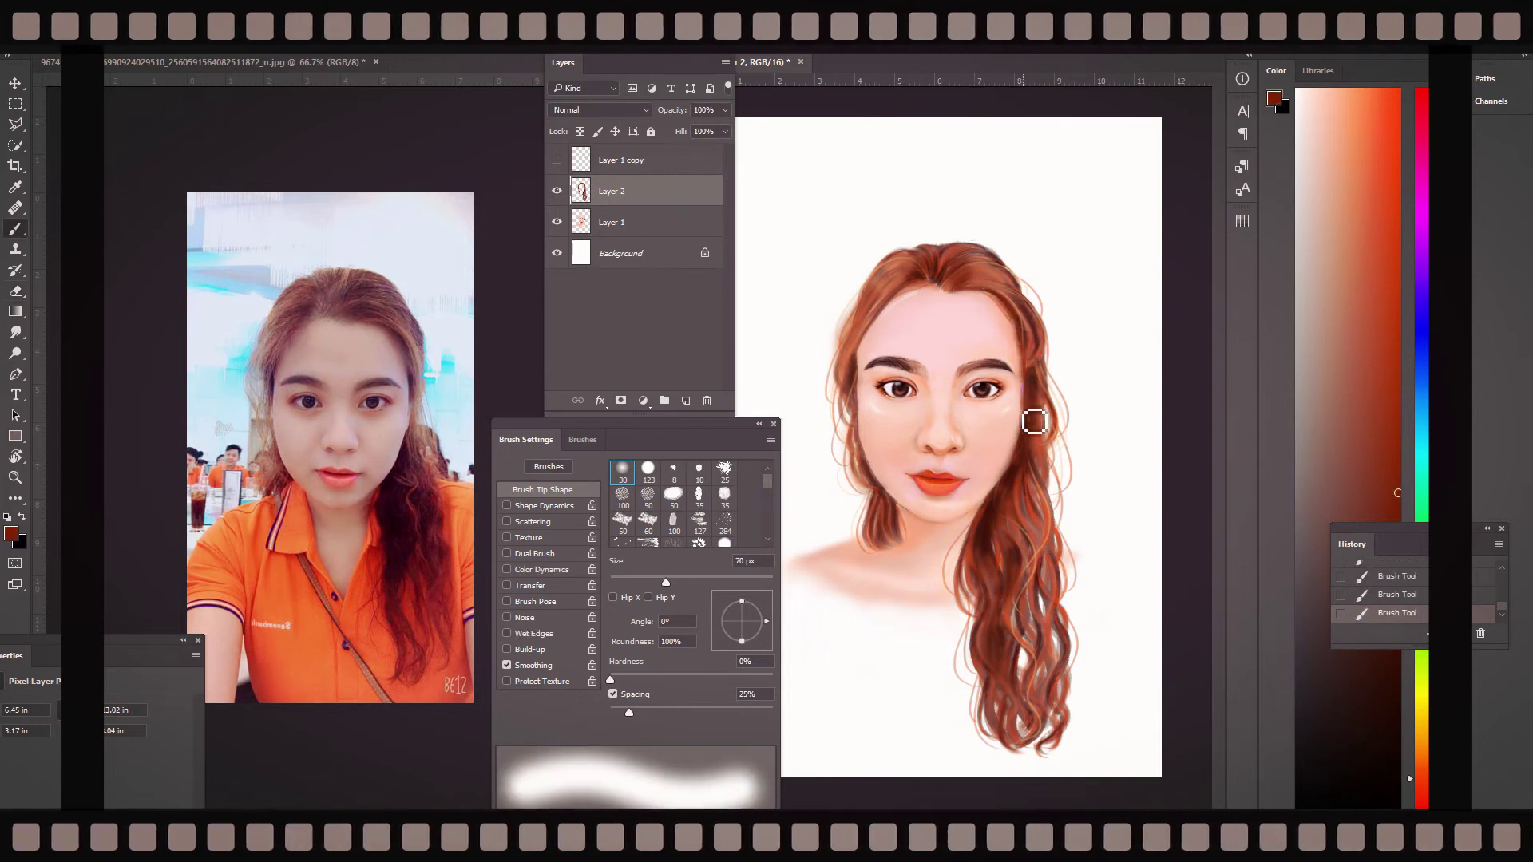
{"action": "left_click", "coordinate": [1039, 386], "text": "alt"}
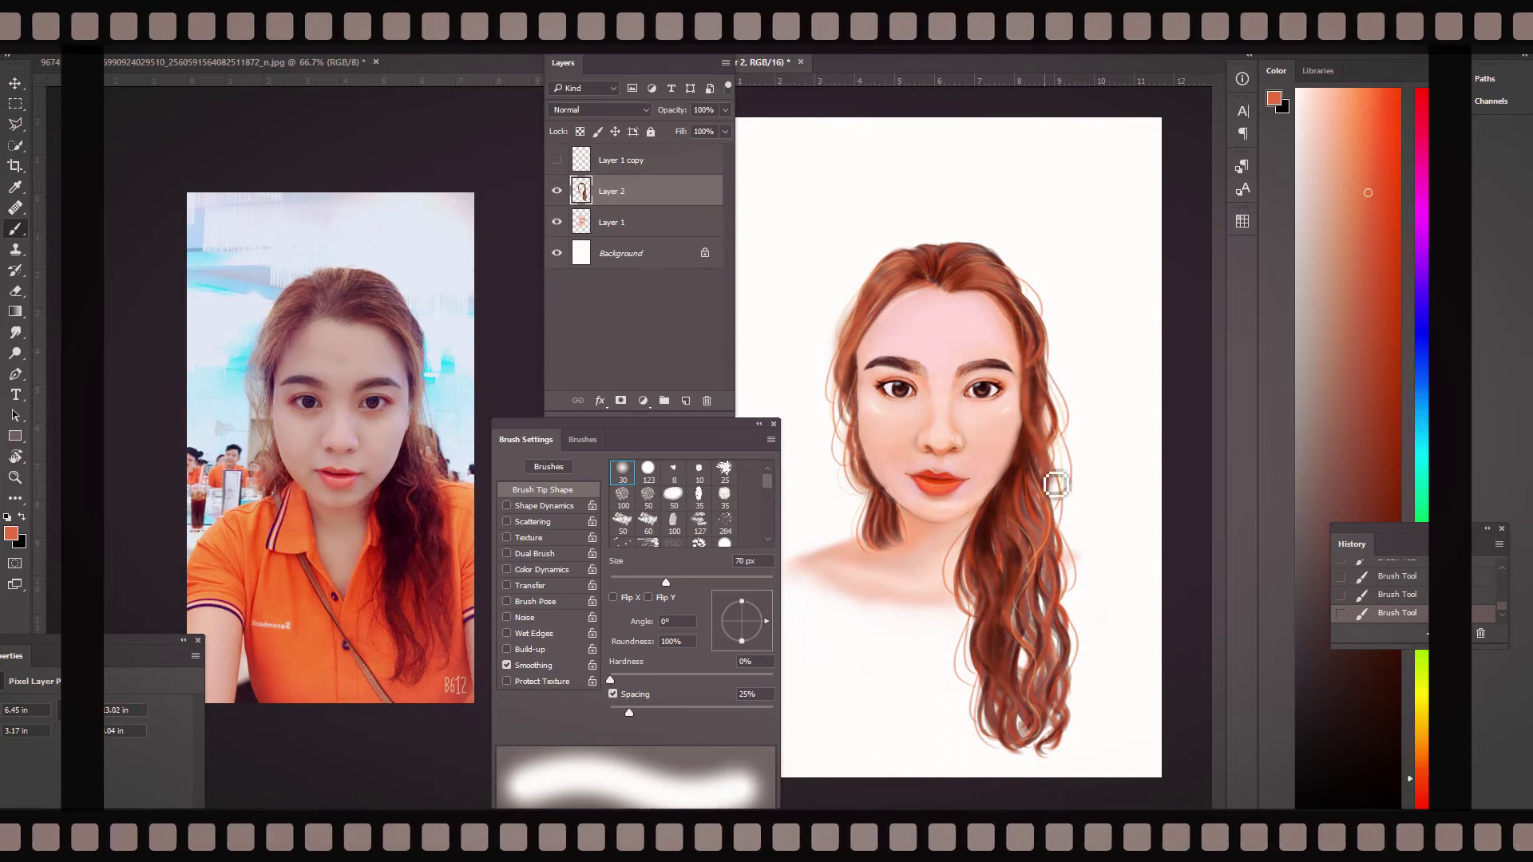
{"action": "key", "text": "bracketleft"}
{"action": "key", "text": "bracketleft"}
{"action": "key", "text": "bracketleft"}
{"action": "left_click", "coordinate": [1036, 359], "text": "alt"}
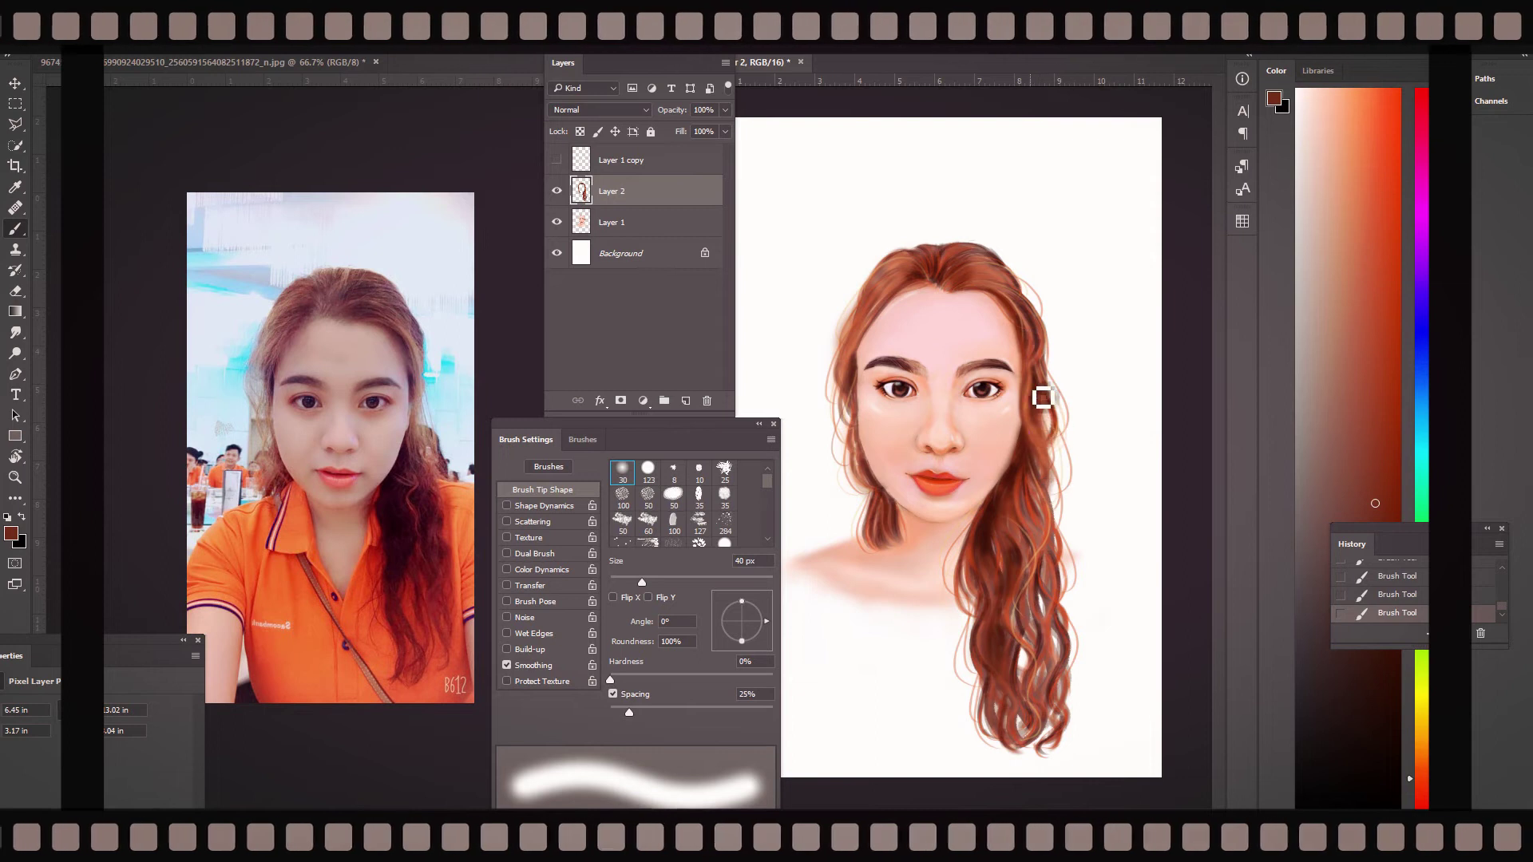
{"action": "left_click", "coordinate": [1013, 671], "text": "alt"}
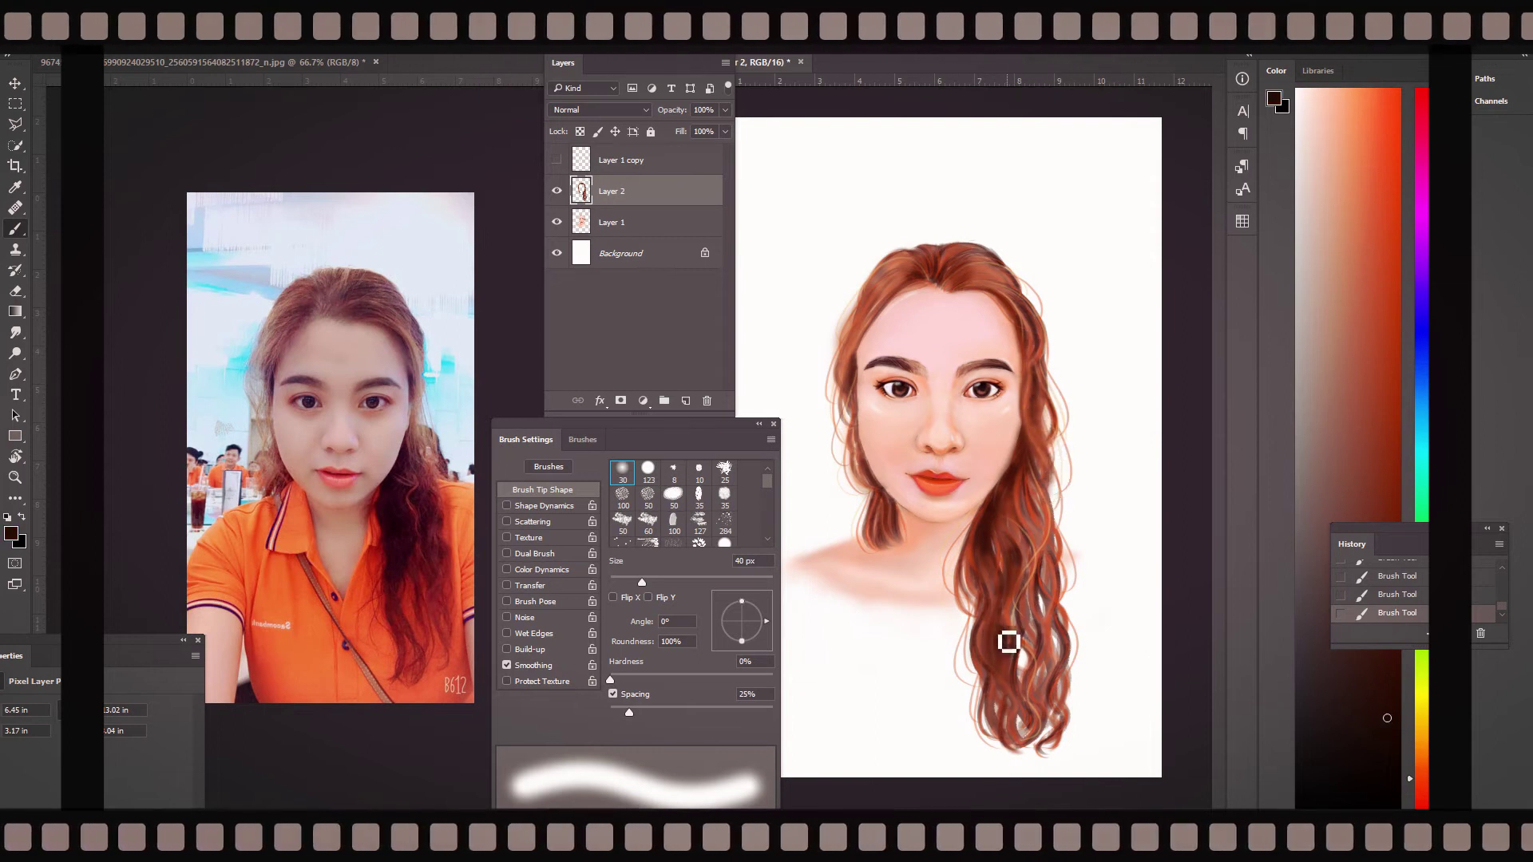
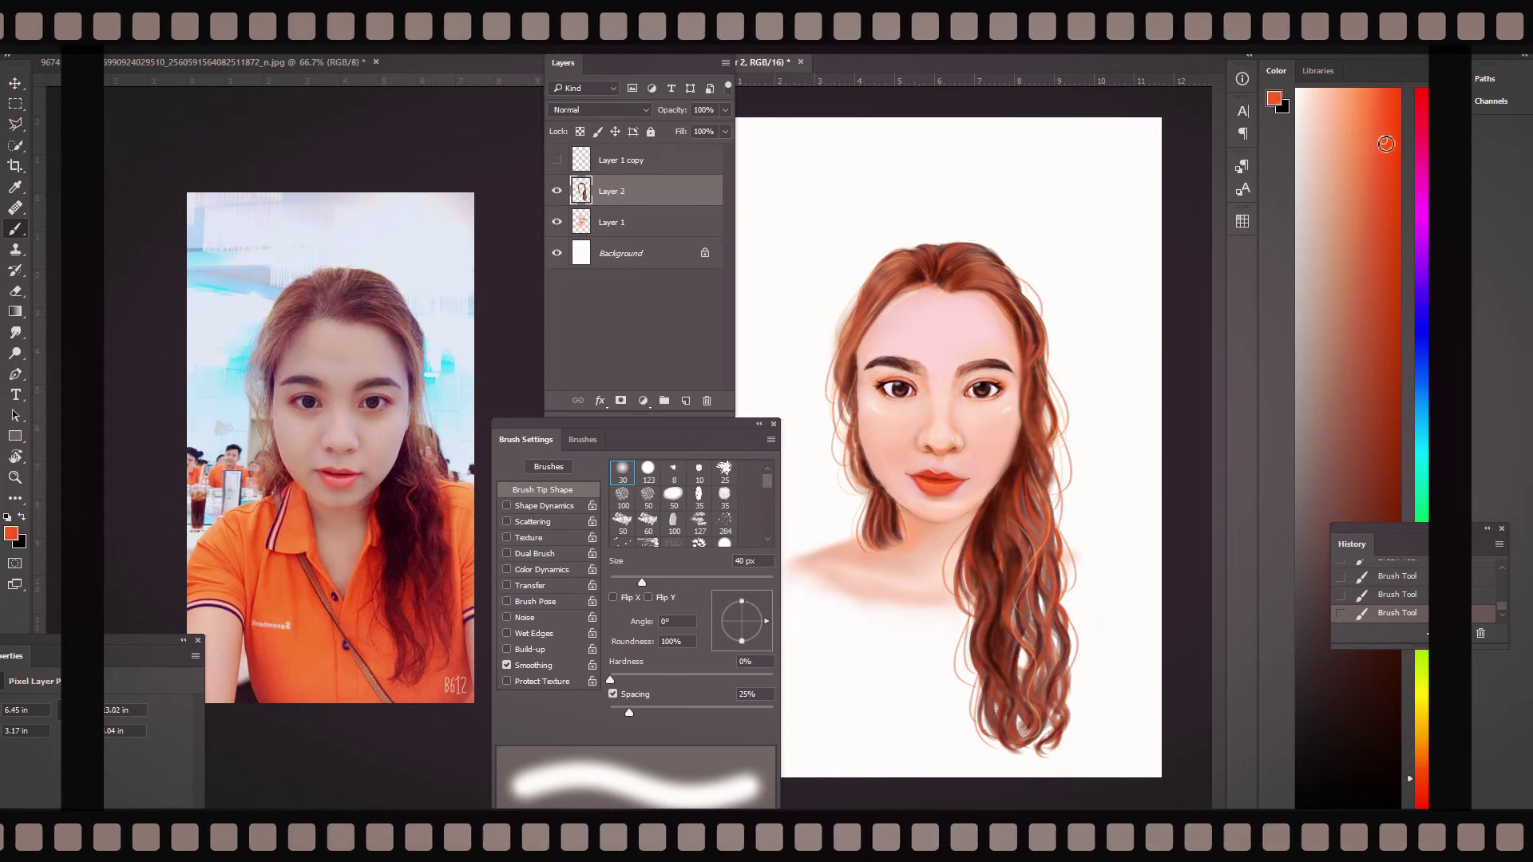
- Paint more fine flowing strands into the long wavy auburn hair on Layer 2
{"action": "left_click", "coordinate": [583, 439]}
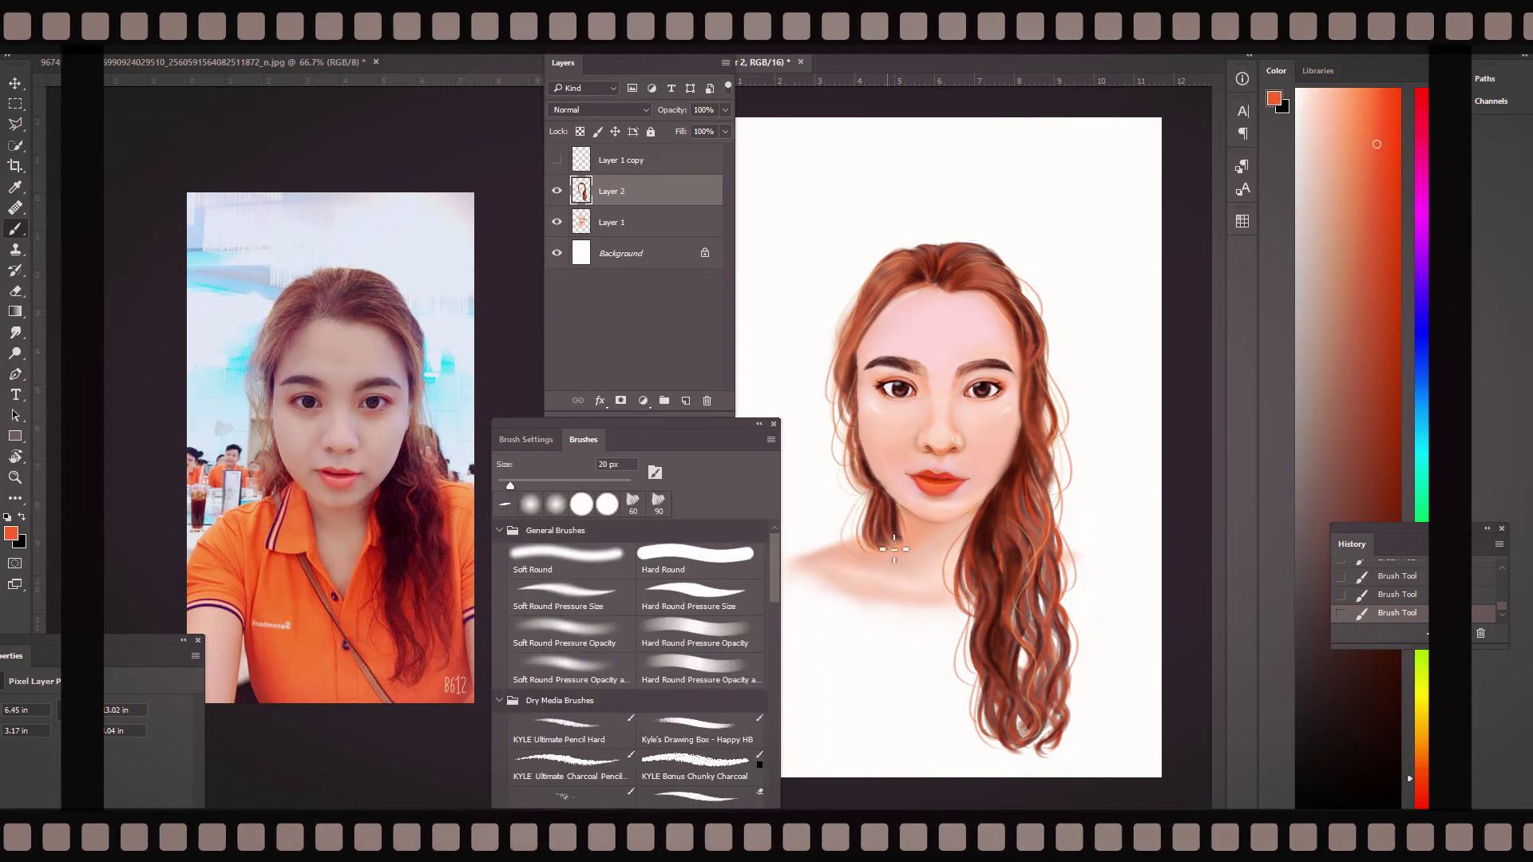
{"action": "left_click_drag", "start_coordinate": [873, 445], "coordinate": [879, 328]}
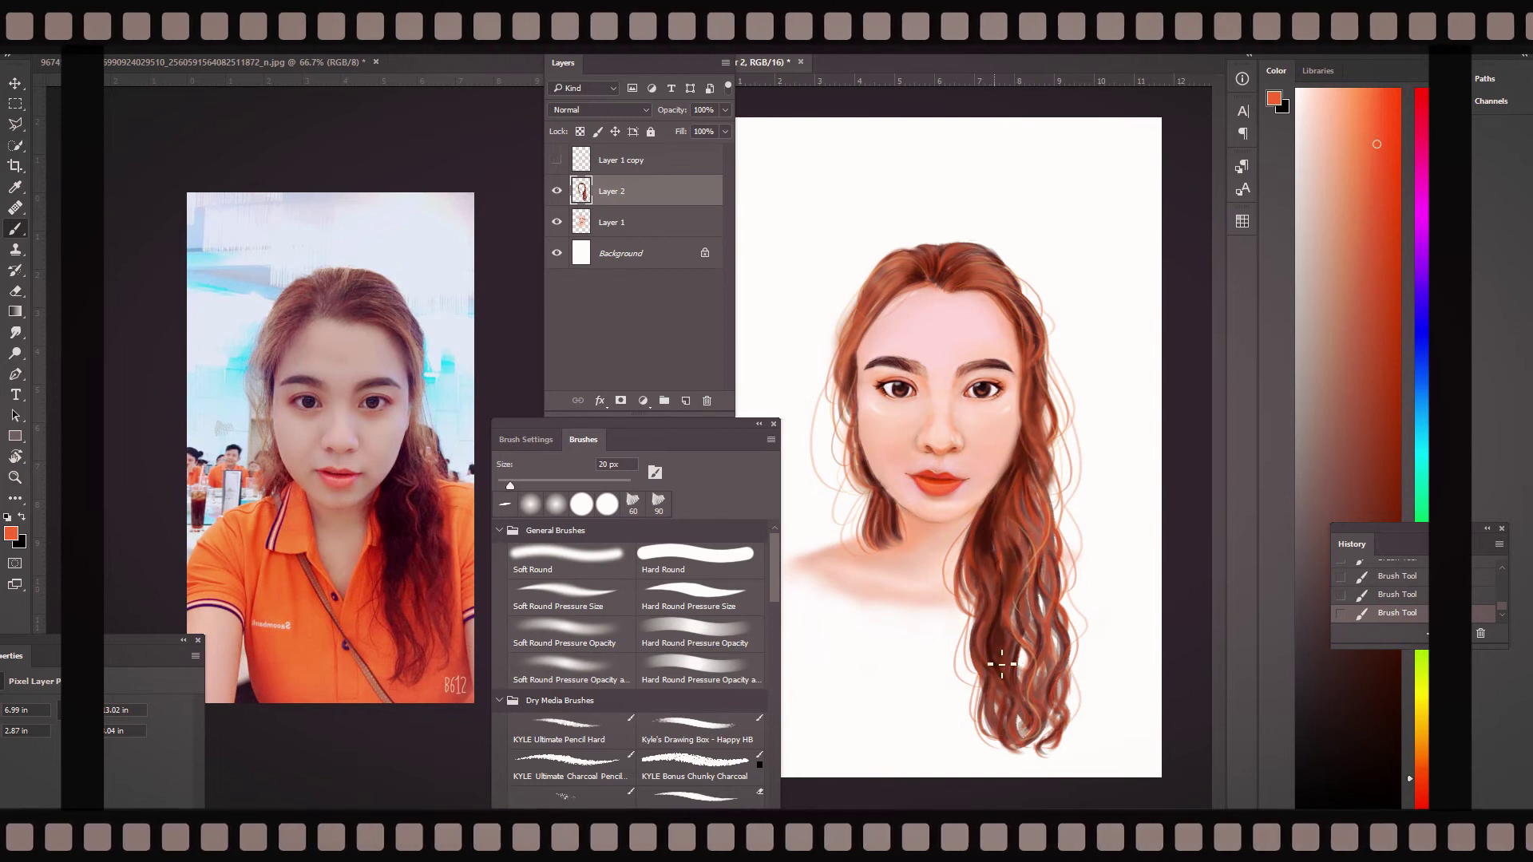
{"action": "key", "text": "ctrl+plus"}
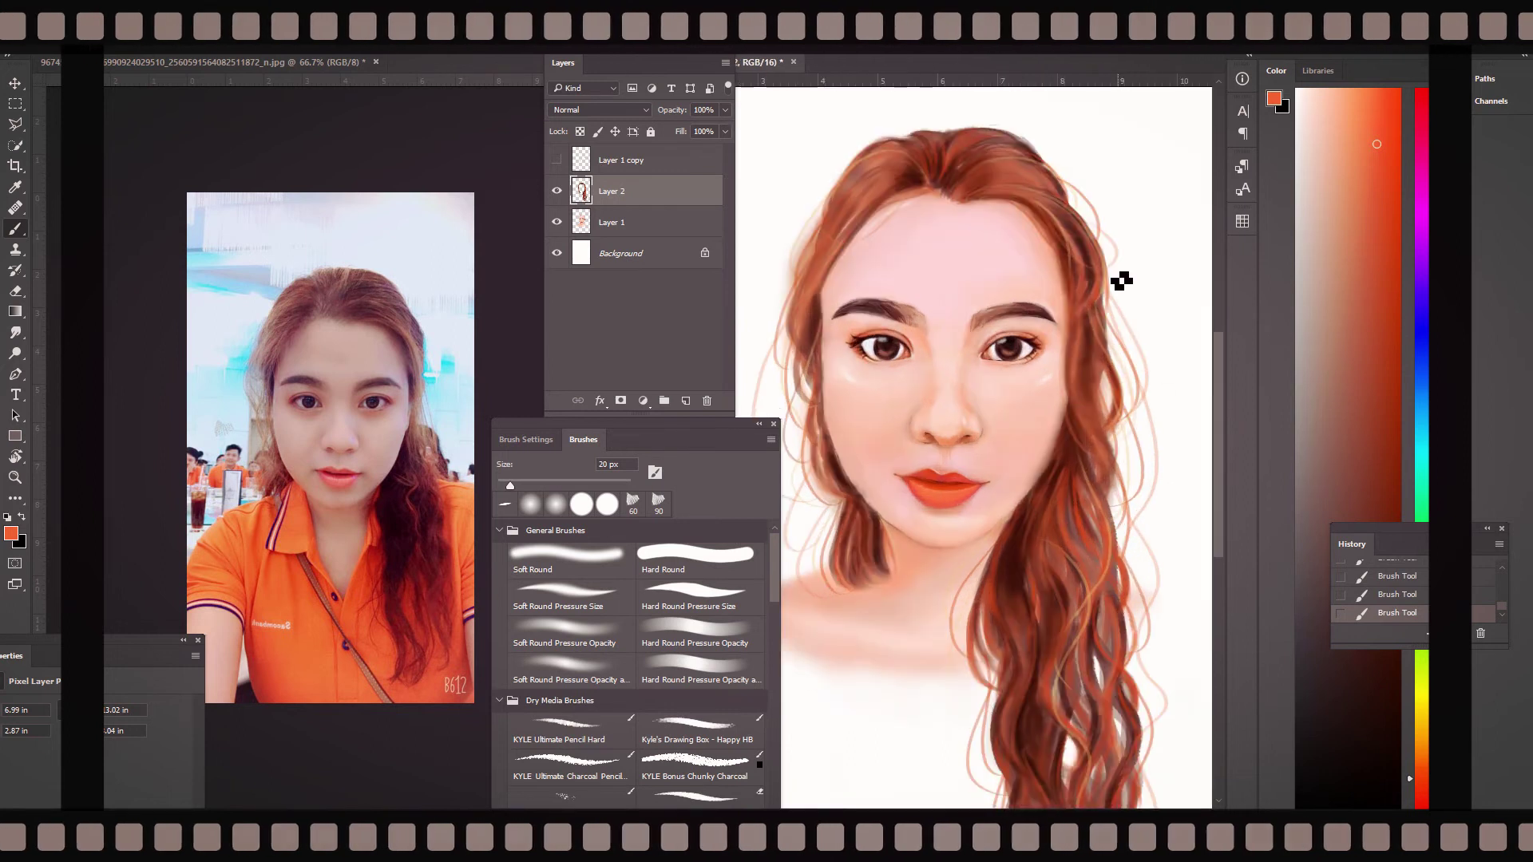
{"action": "scroll", "coordinate": [1122, 274], "scroll_direction": "down", "scroll_amount": 2}
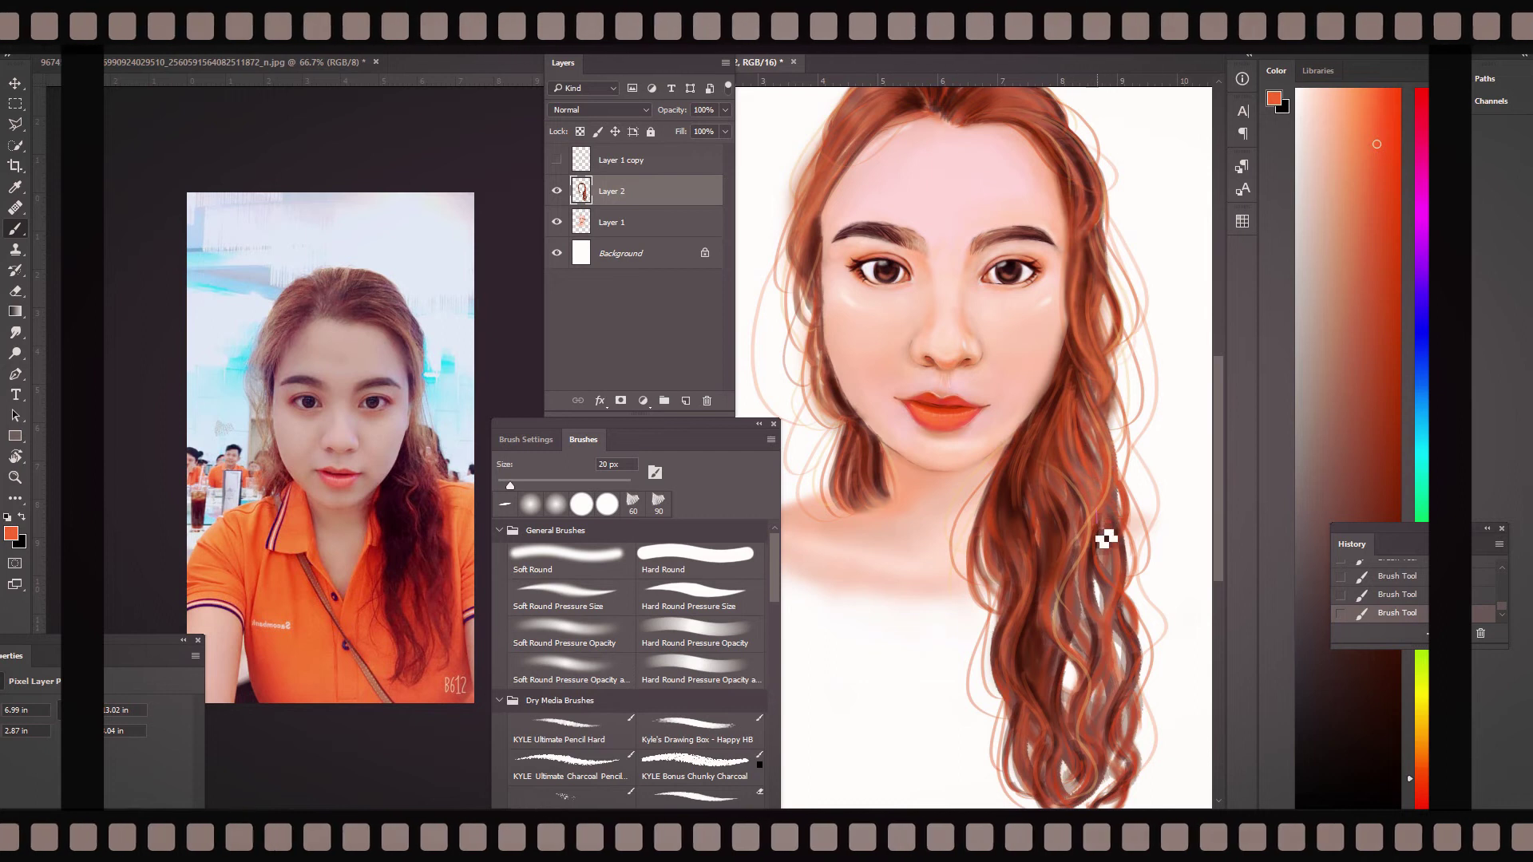
- Pick a darker red painting colour and add a new empty layer above Layer 2
{"action": "scroll", "coordinate": [1087, 527], "scroll_direction": "down", "scroll_amount": 1}
{"action": "left_click", "coordinate": [1062, 384], "text": "alt"}
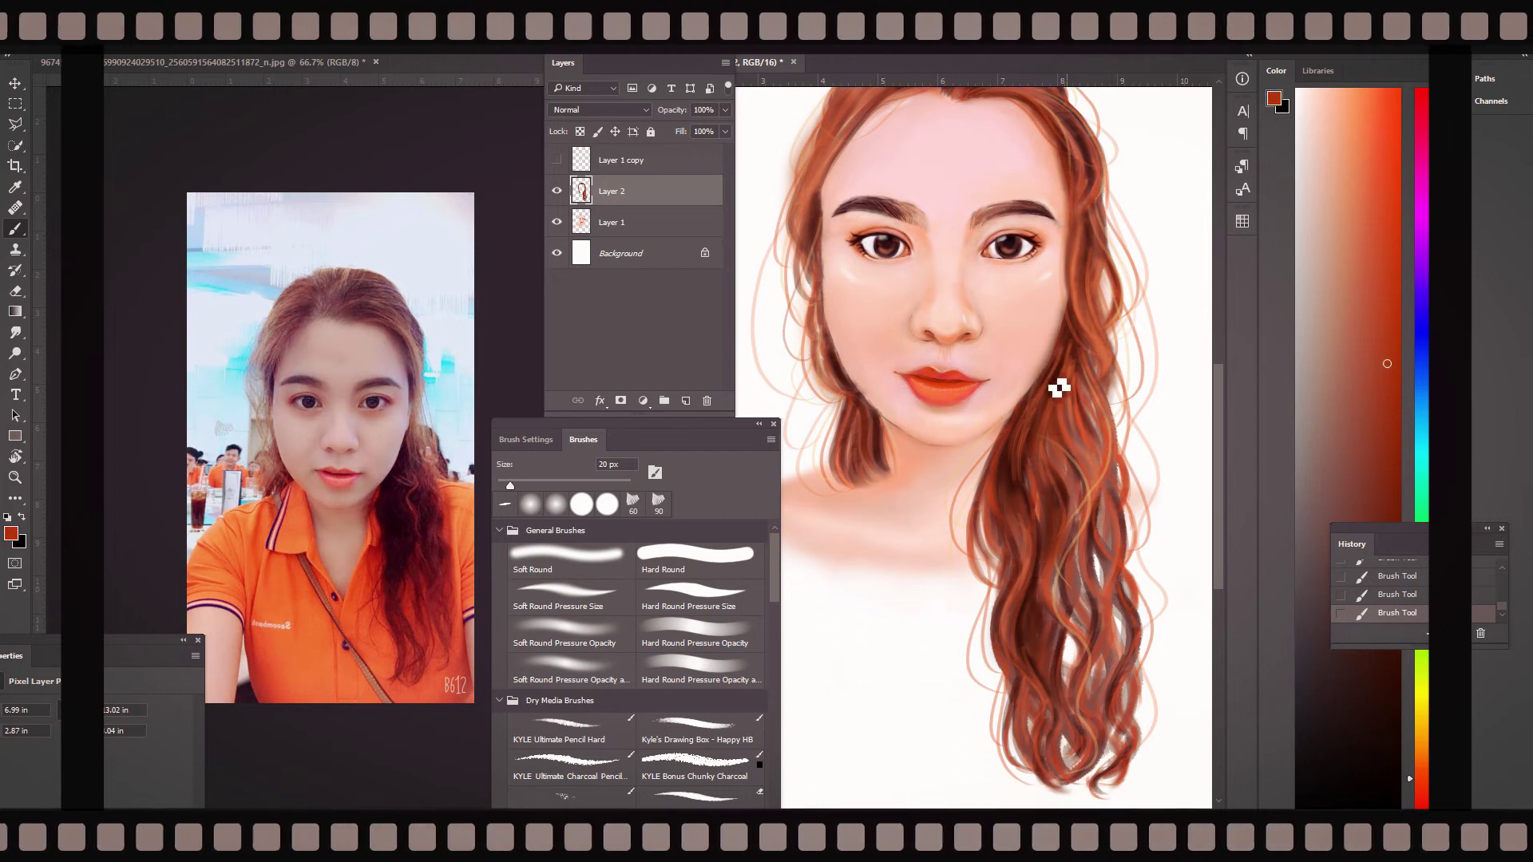
{"action": "scroll", "coordinate": [1038, 512], "scroll_direction": "up", "scroll_amount": 1}
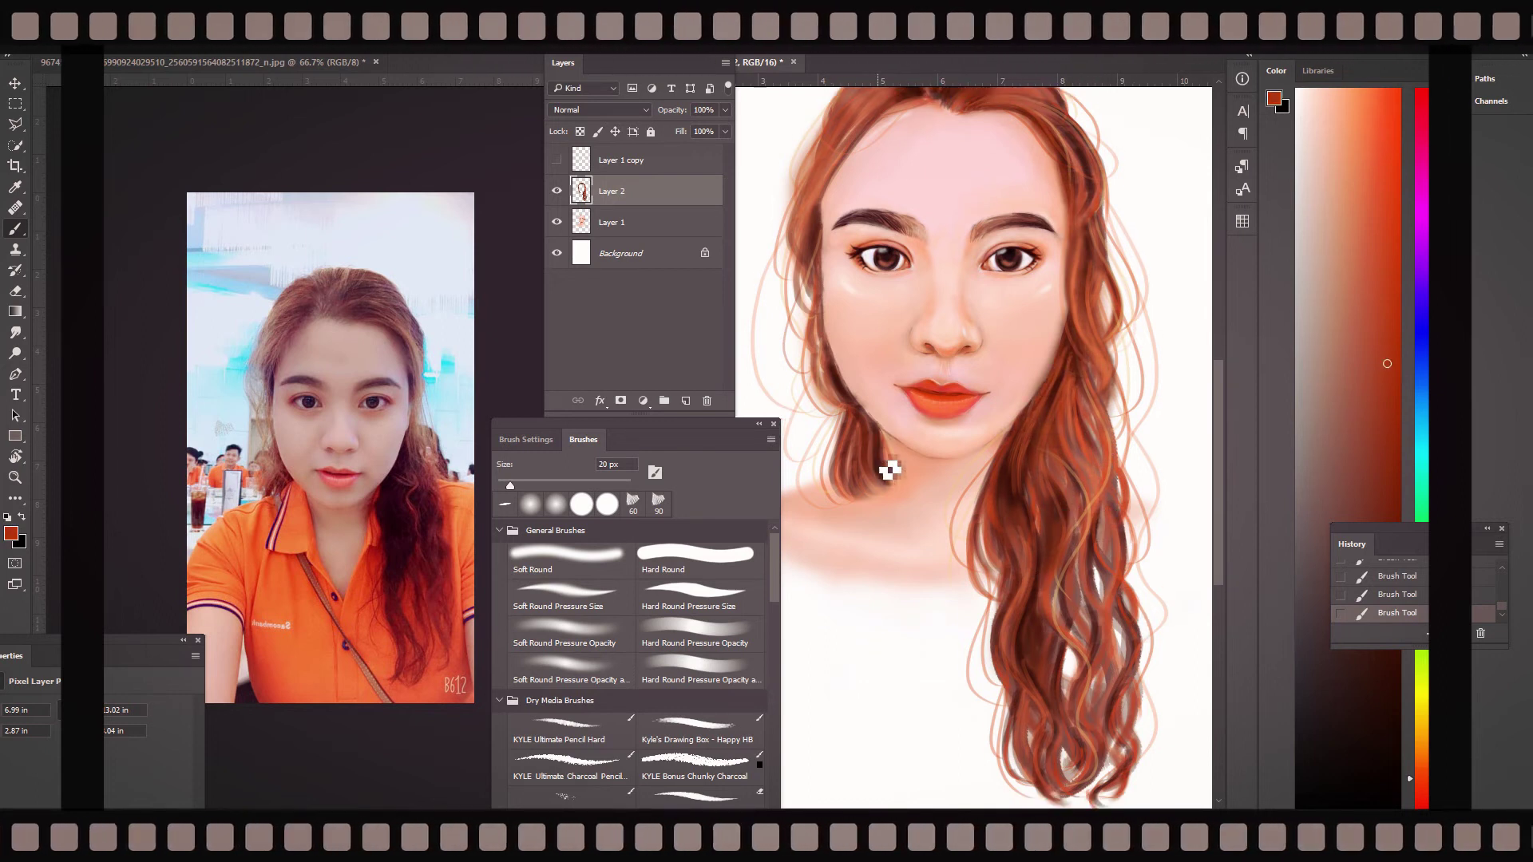
{"action": "scroll", "coordinate": [1191, 405], "scroll_direction": "up", "scroll_amount": 1}
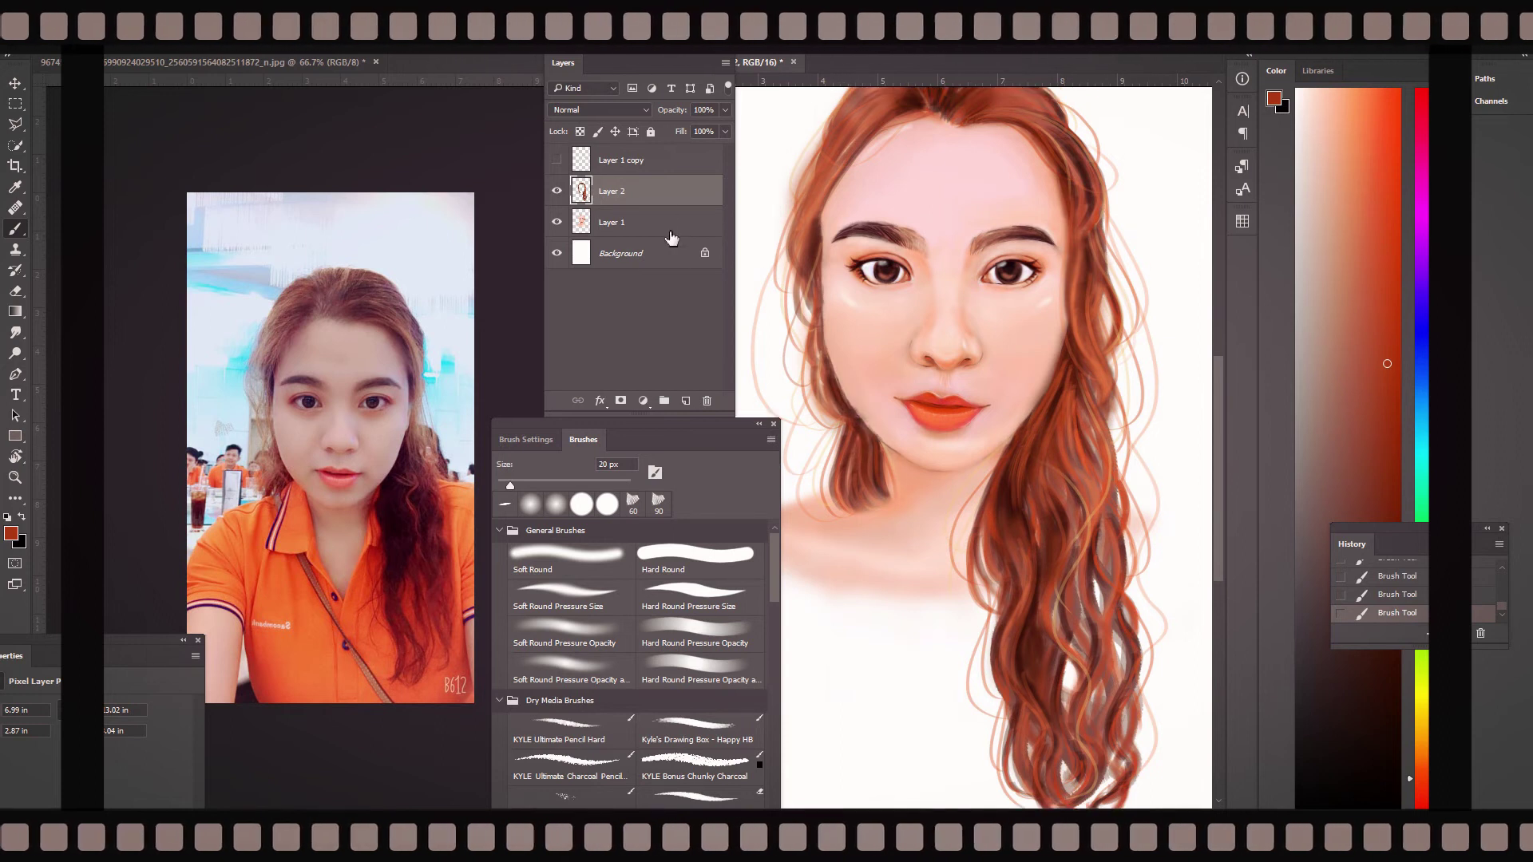
{"action": "left_click", "coordinate": [685, 400]}
- Paint peach-cream flower petals with a yellow centre using a soft pressure-opacity brush
{"action": "left_click", "coordinate": [1040, 512], "text": "alt"}
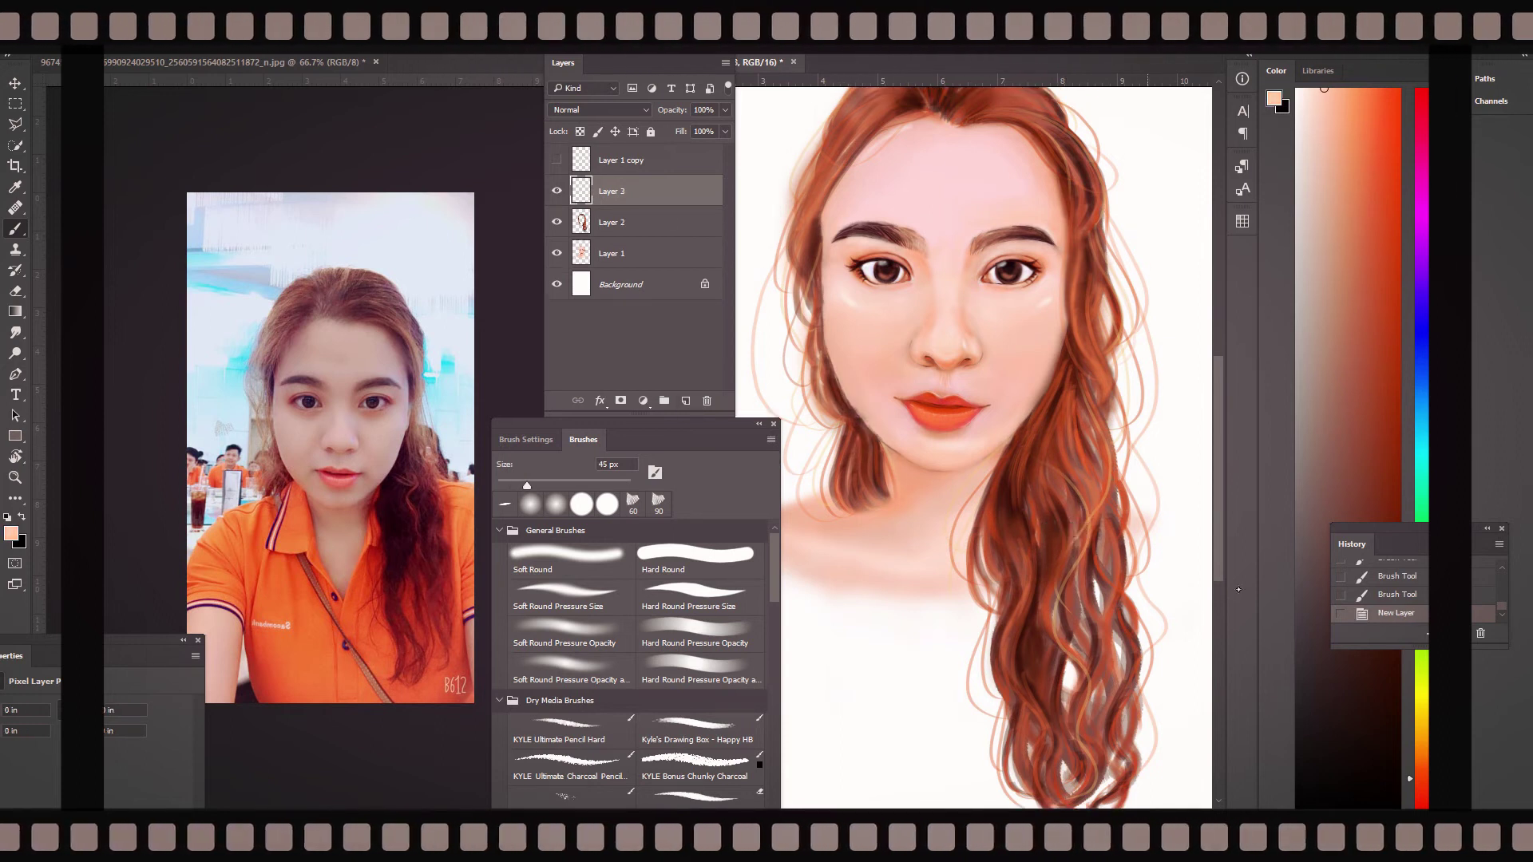
{"action": "left_click_drag", "start_coordinate": [1062, 491], "coordinate": [1061, 489]}
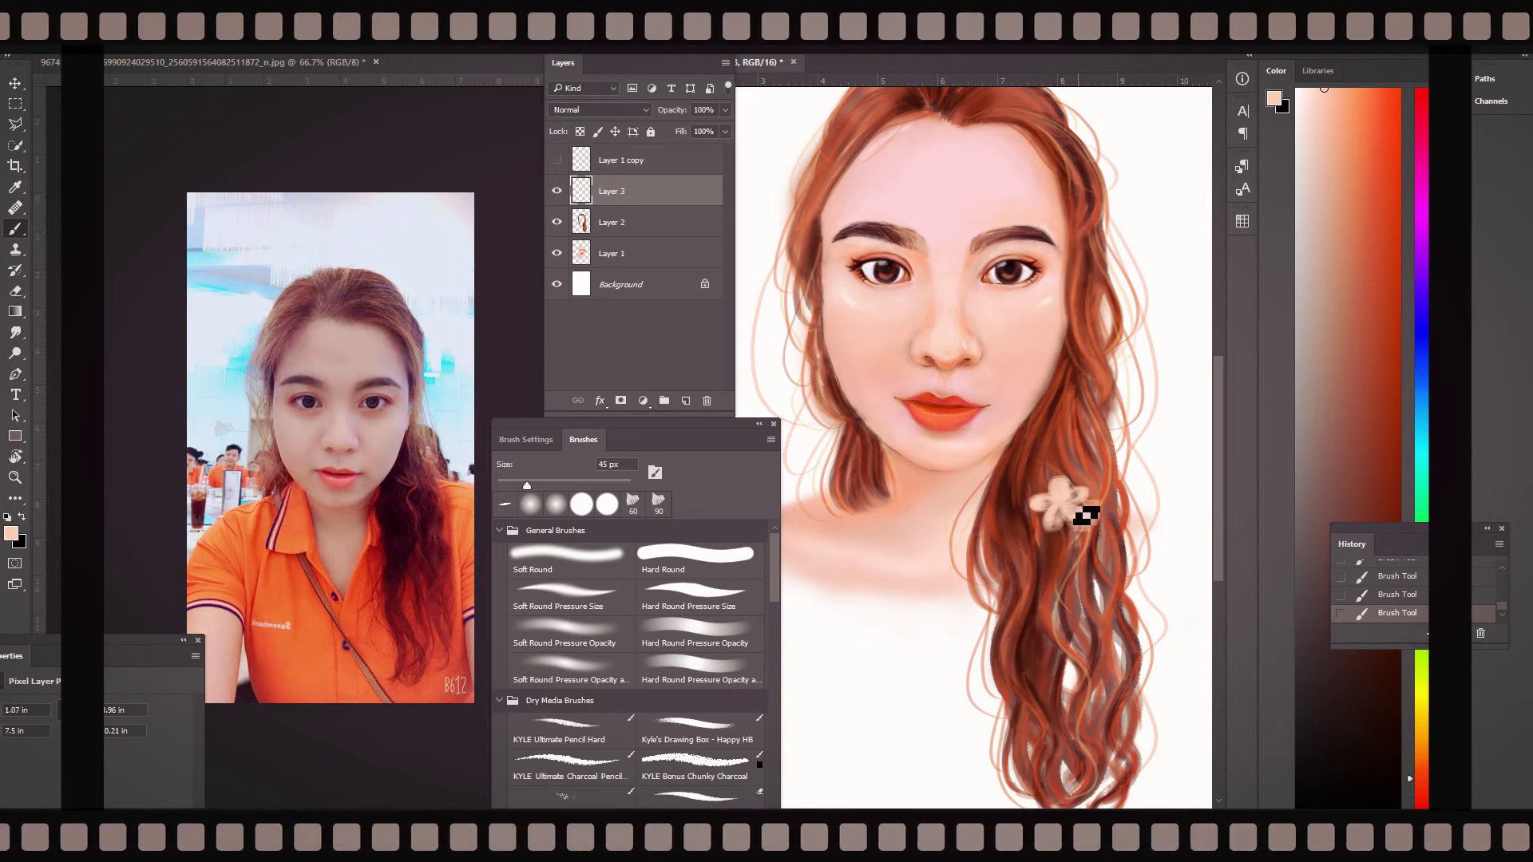
{"action": "left_click", "coordinate": [1074, 507], "text": "alt"}
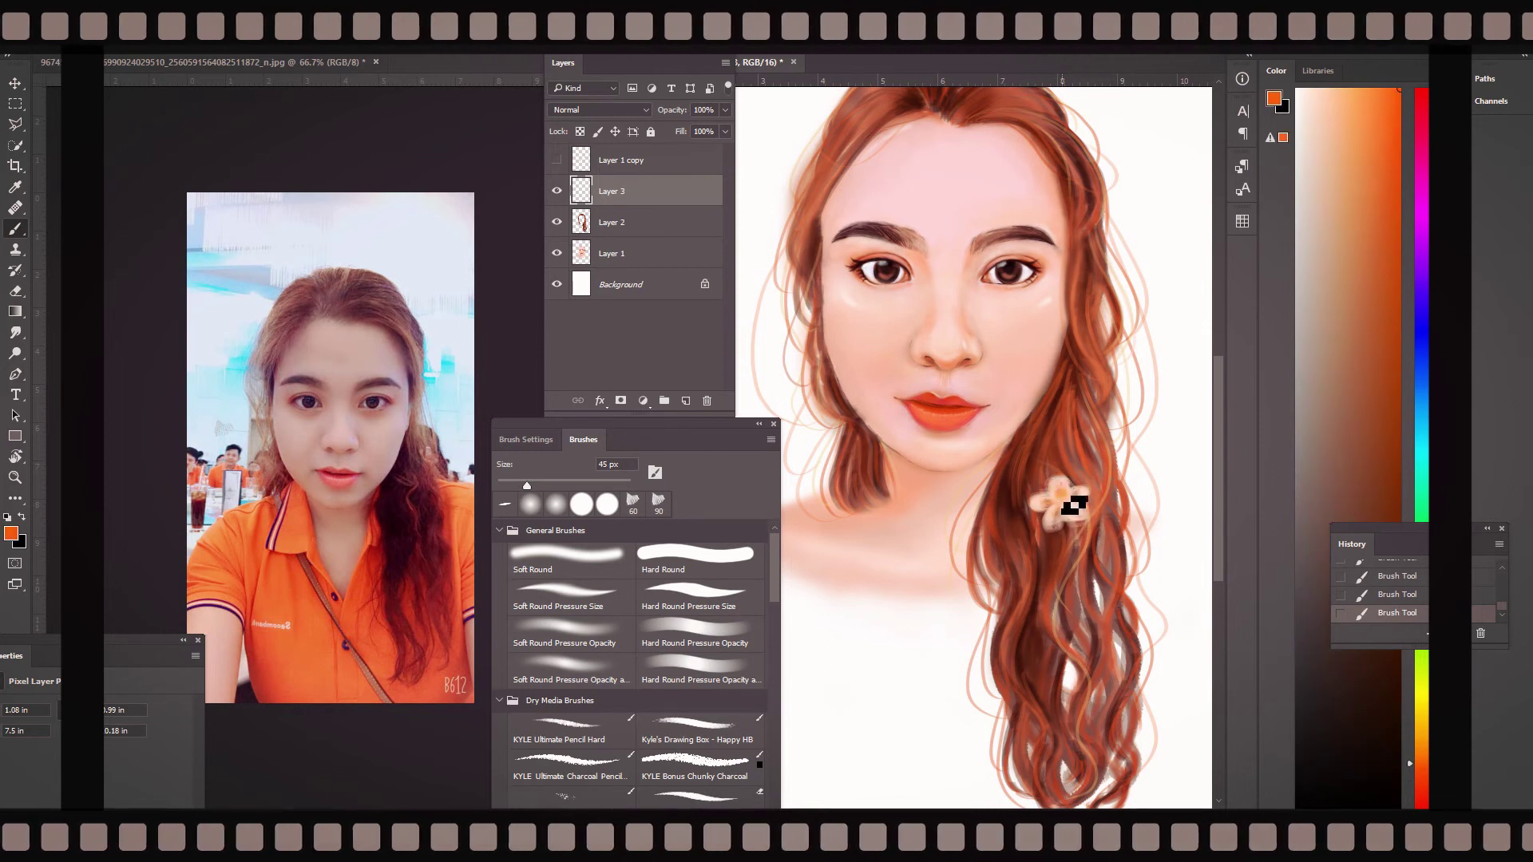
{"action": "left_click", "coordinate": [1312, 89]}
{"action": "left_click", "coordinate": [572, 635]}
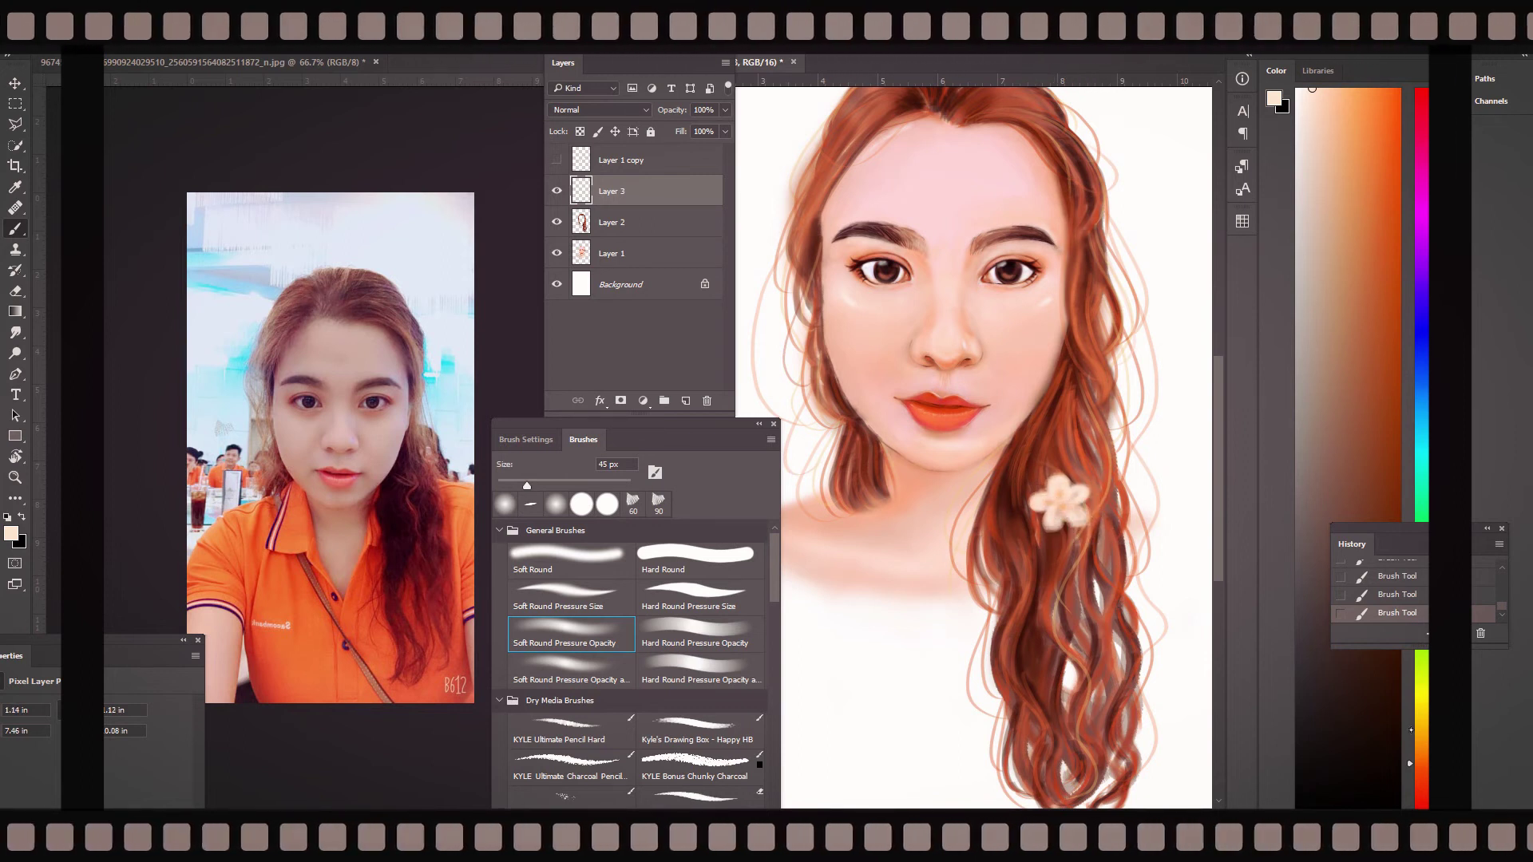
{"action": "left_click", "coordinate": [1411, 709]}
{"action": "left_click", "coordinate": [1399, 90]}
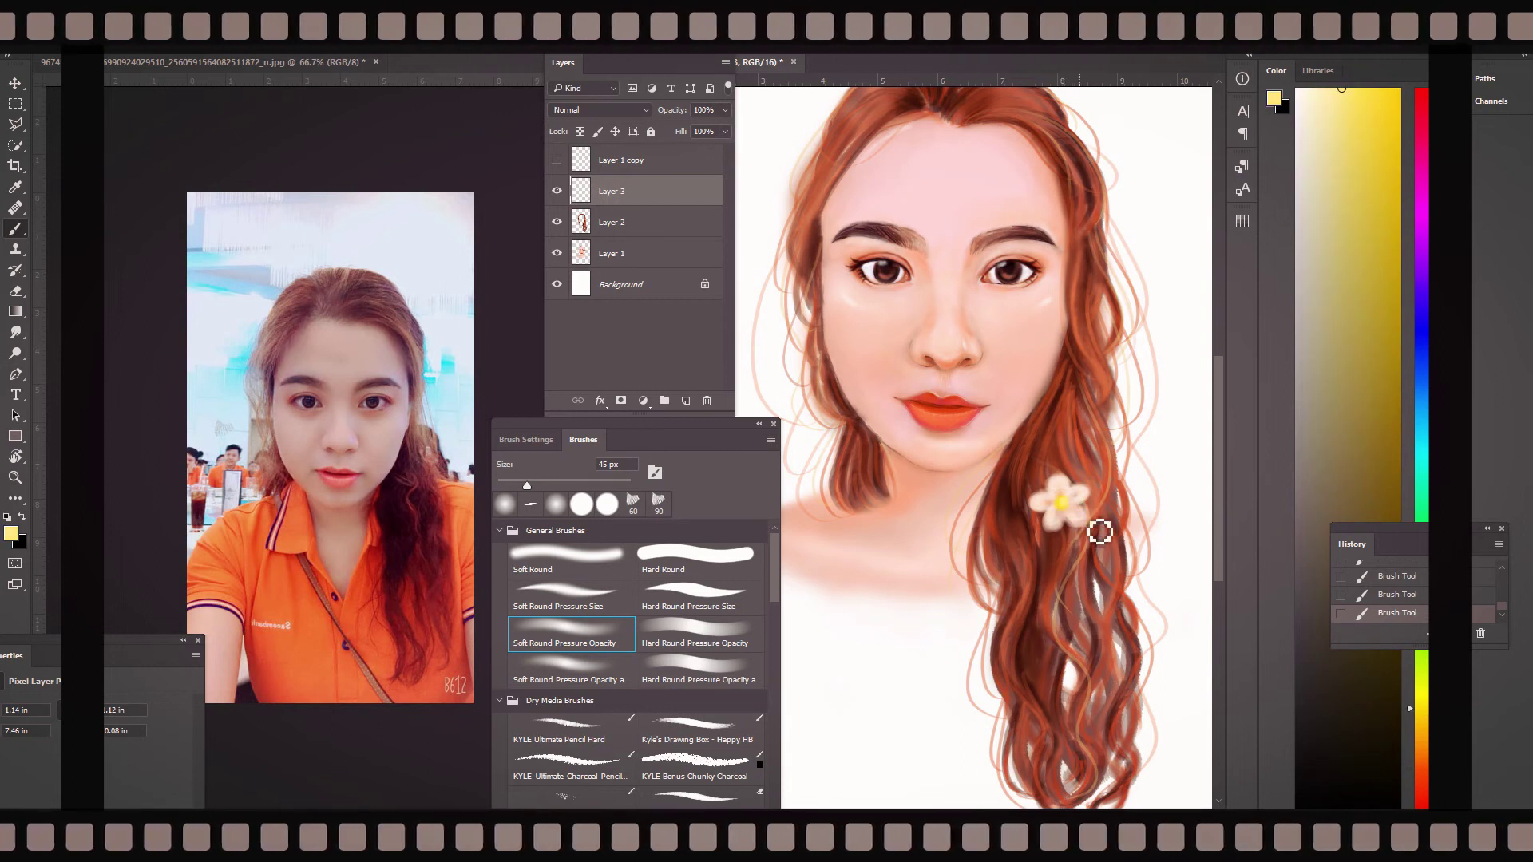
{"action": "left_click", "coordinate": [1076, 490], "text": "alt"}
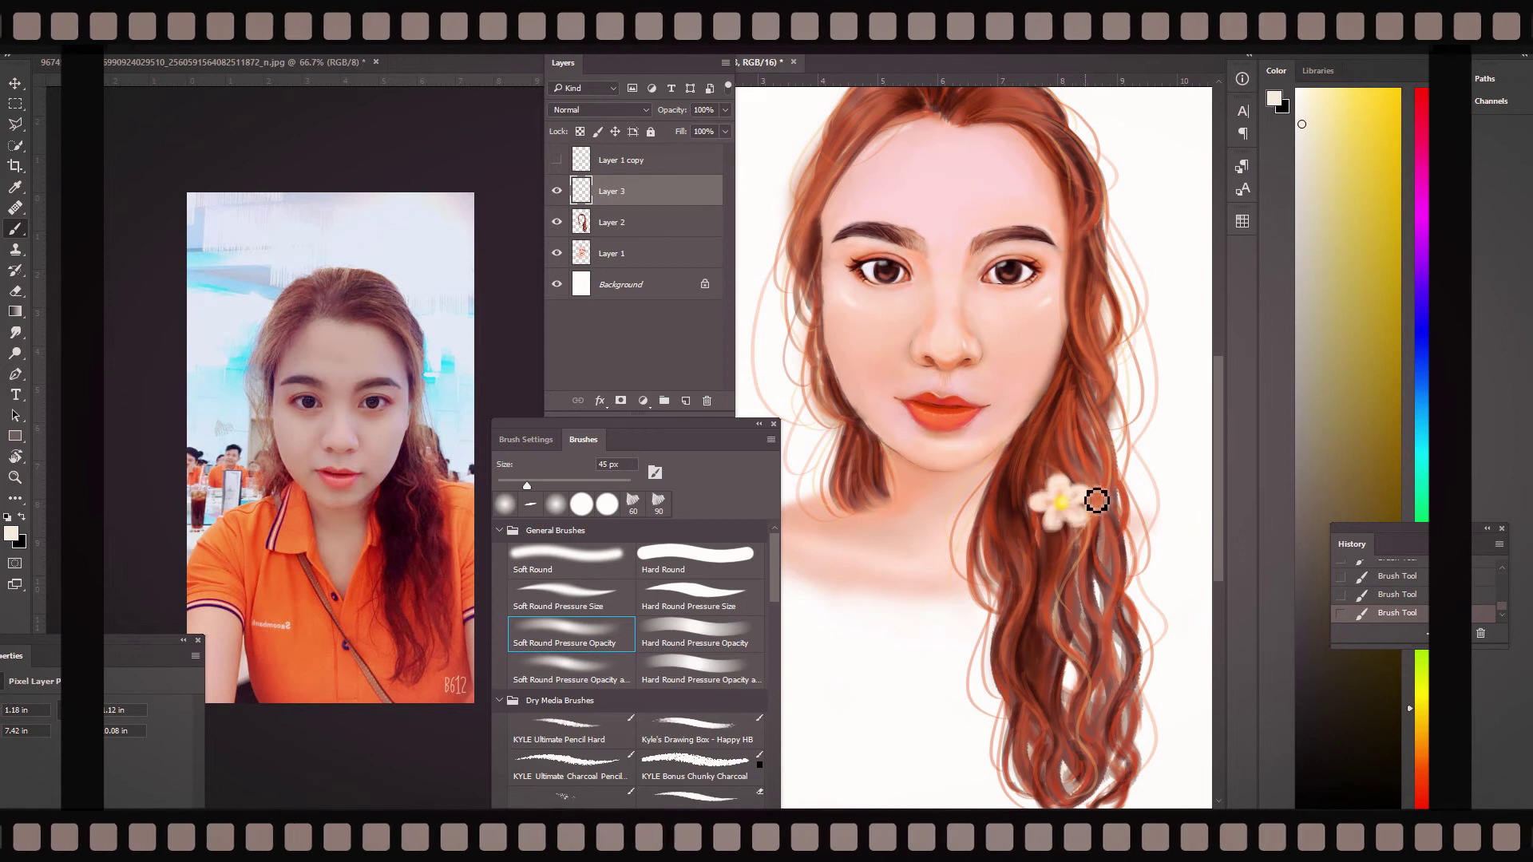
- Add orange-brown hair detail around the flower and orange-brown centre details, then fit the view
{"action": "left_click", "coordinate": [1088, 515], "text": "alt"}
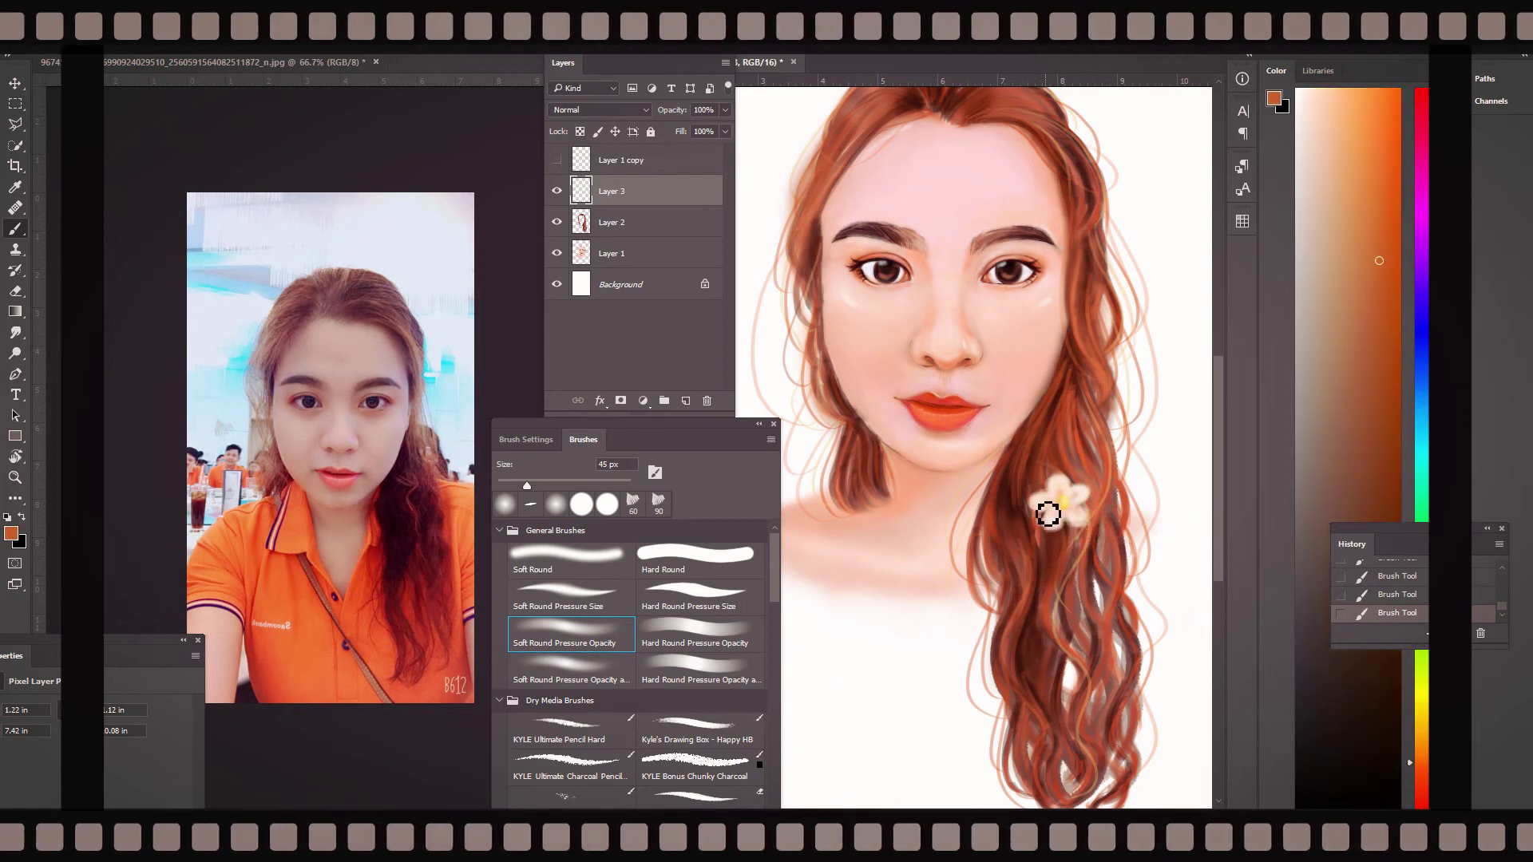
{"action": "left_click_drag", "start_coordinate": [1064, 536], "coordinate": [1096, 500]}
{"action": "left_click", "coordinate": [1117, 512], "text": "alt"}
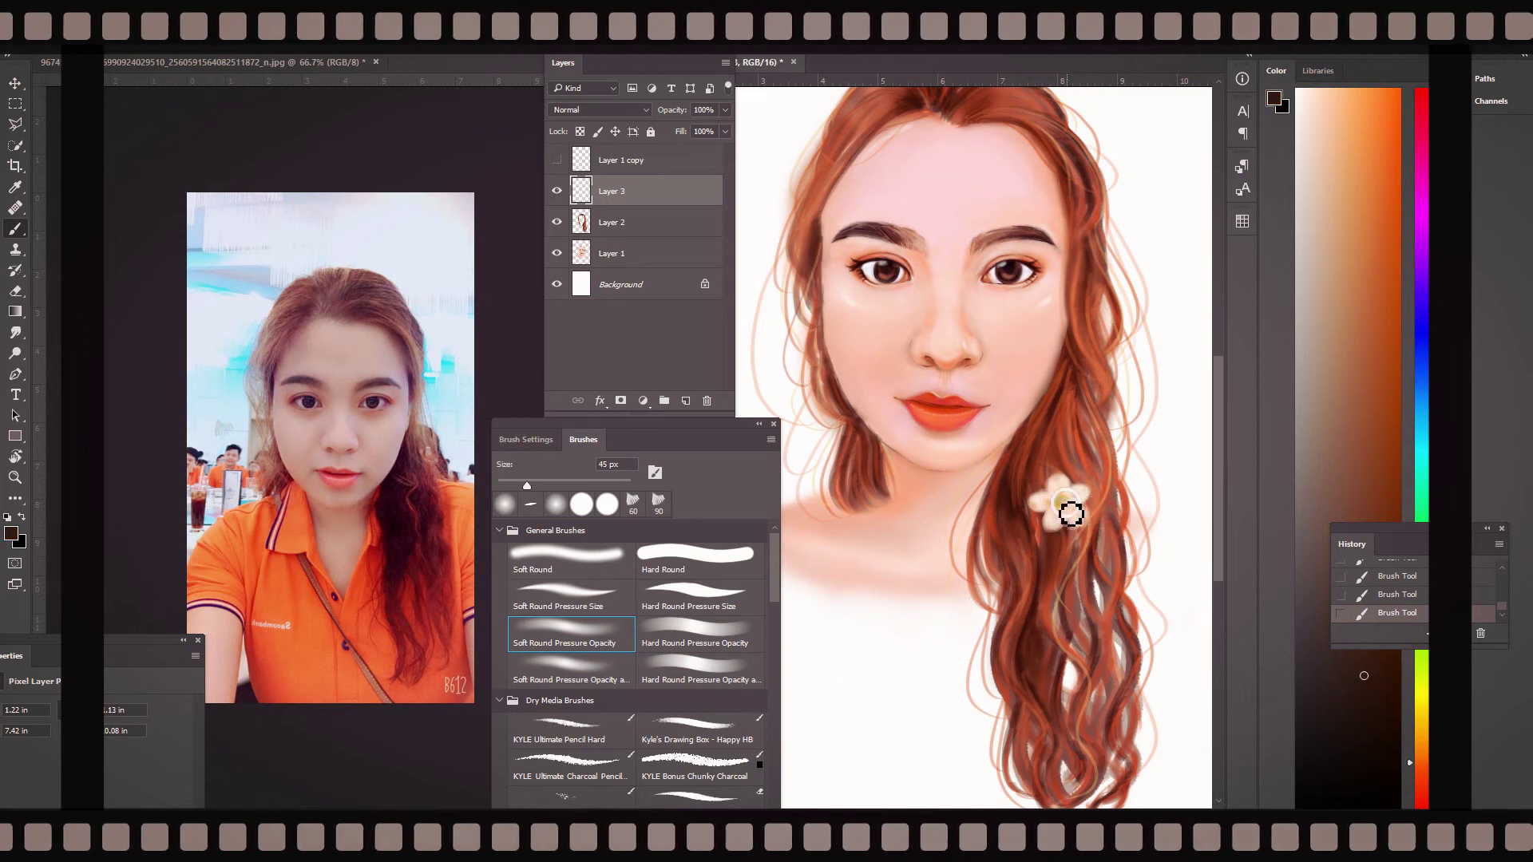
{"action": "left_click", "coordinate": [1086, 493], "text": "alt"}
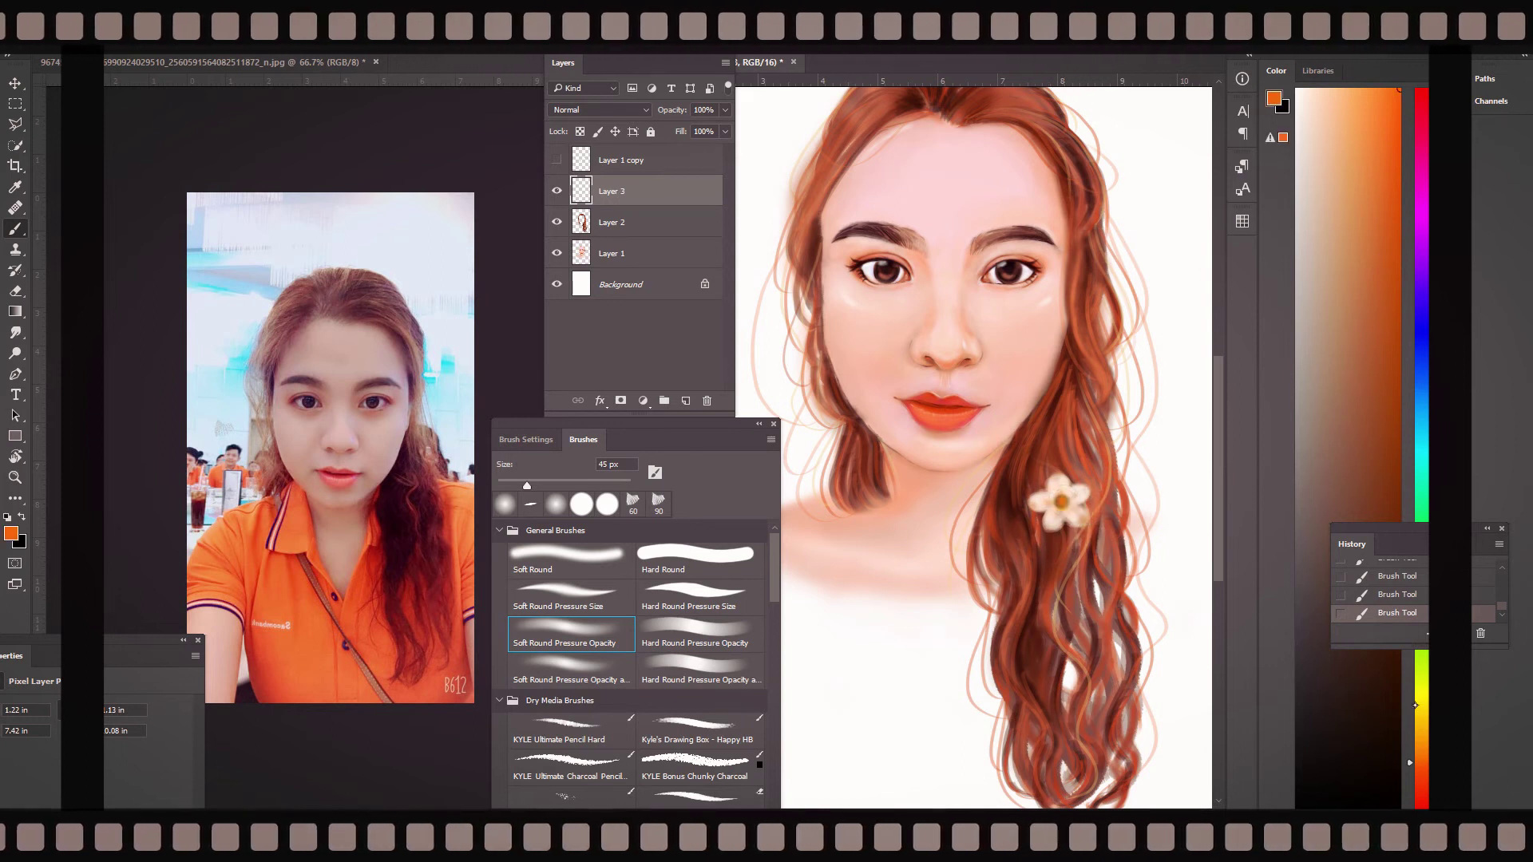
{"action": "left_click", "coordinate": [1091, 518], "text": "alt"}
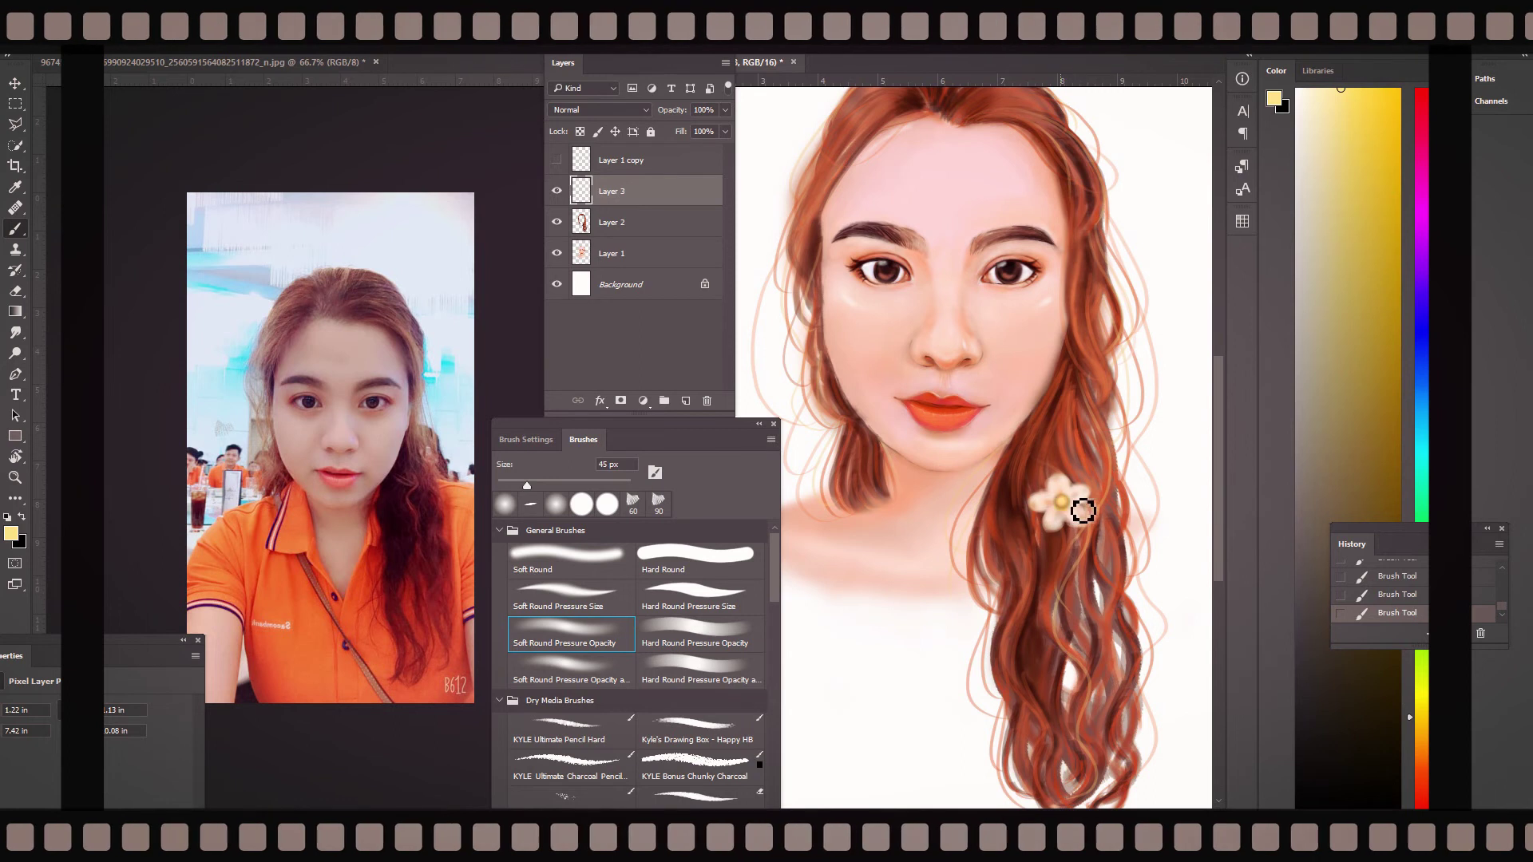
{"action": "key", "text": "ctrl+plus"}
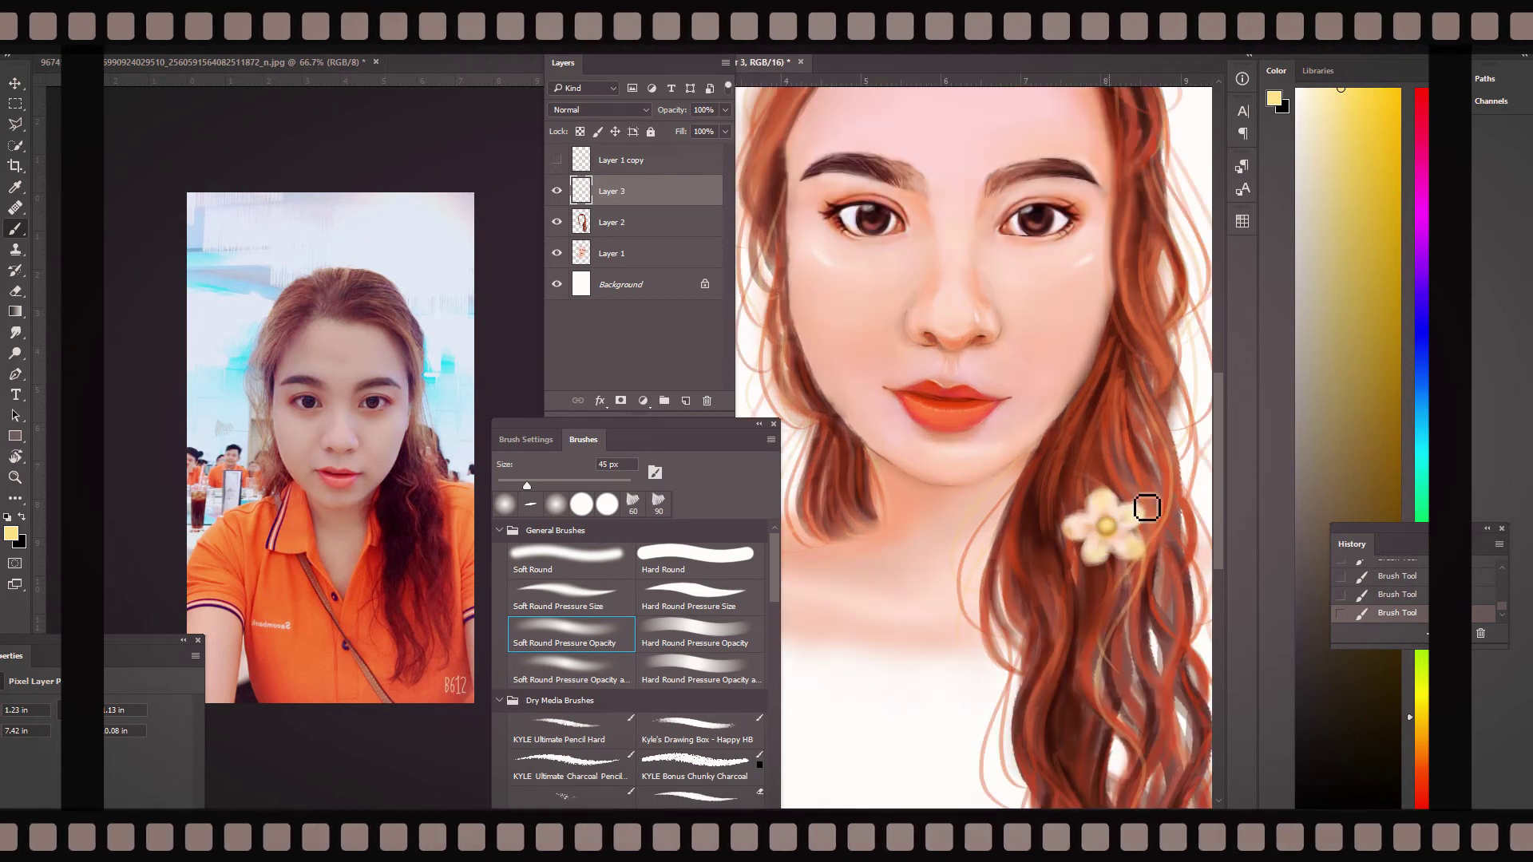
{"action": "left_click", "coordinate": [1404, 230]}
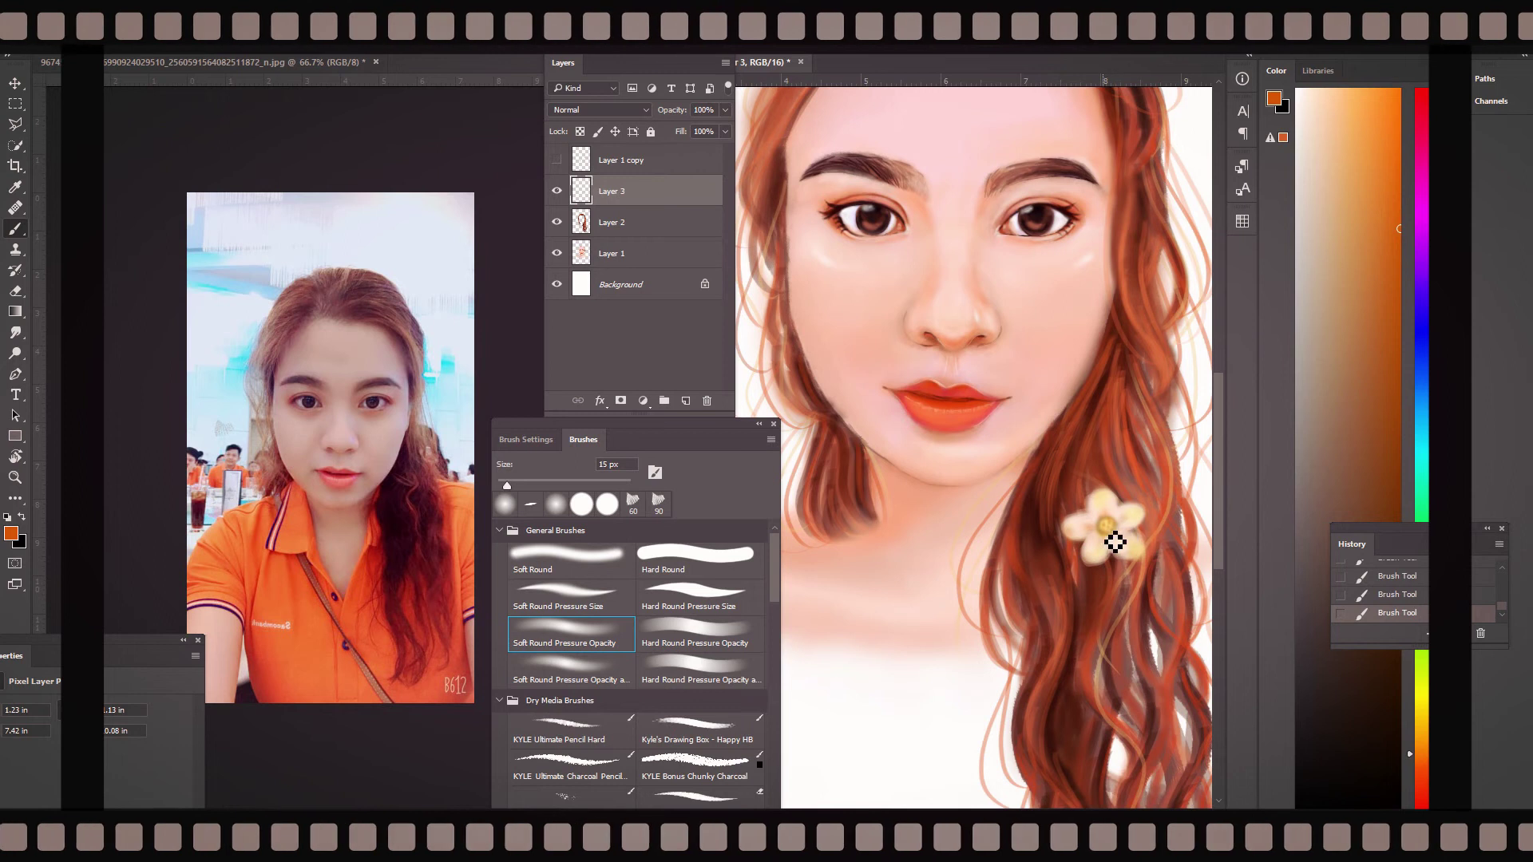
{"action": "left_click", "coordinate": [1142, 507], "text": "alt"}
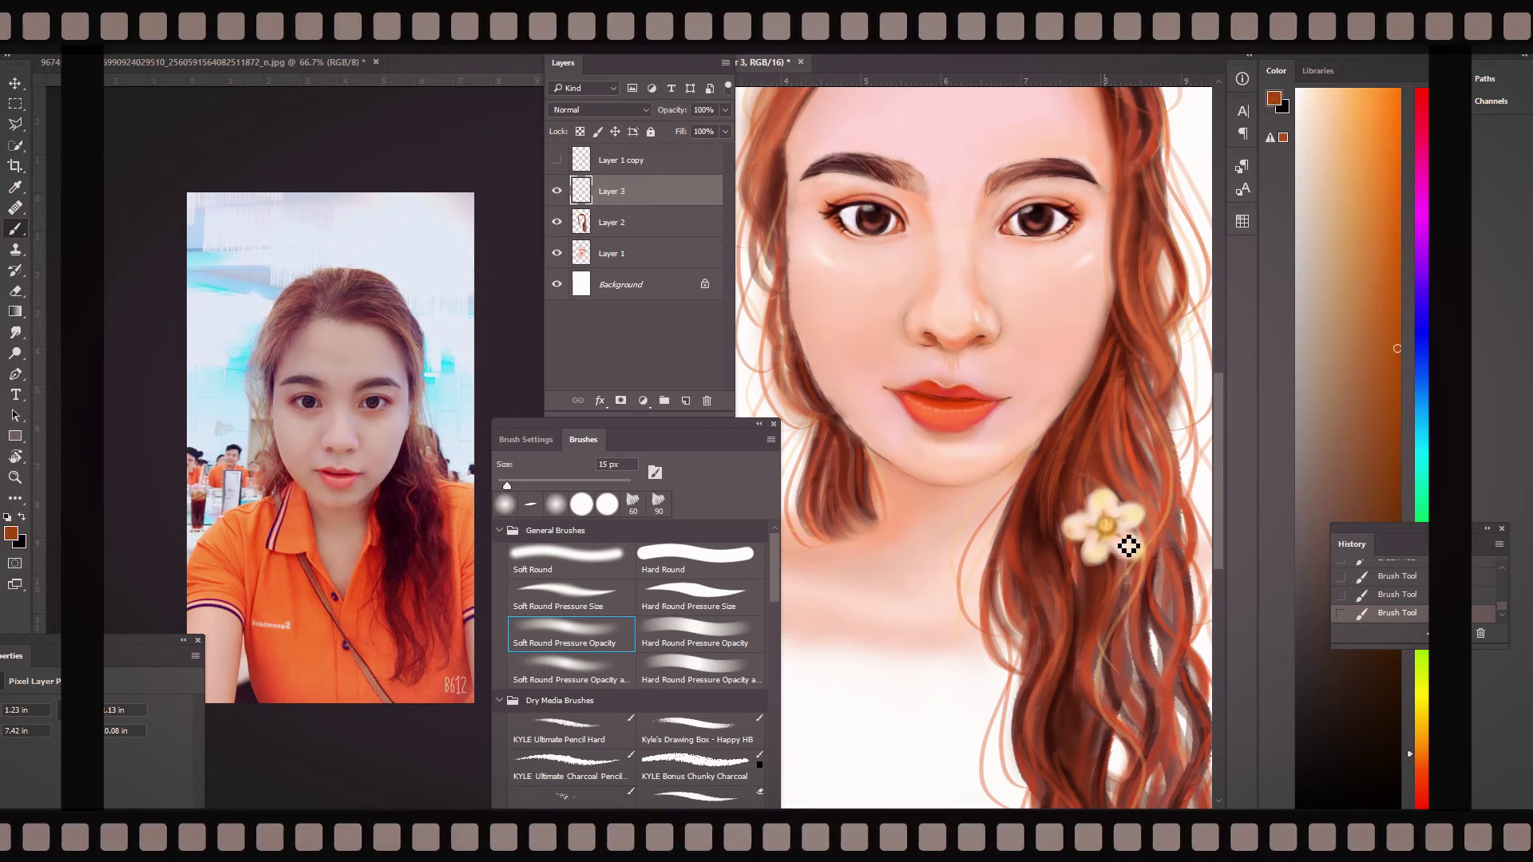
{"action": "key", "text": "ctrl+0"}
- Duplicate the flower layer and move the smaller copy lower into the hair
{"action": "key", "text": "ctrl+j"}
{"action": "key", "text": "v"}
{"action": "left_click_drag", "start_coordinate": [1025, 551], "coordinate": [1009, 629]}
{"action": "key", "text": "Return"}
{"action": "key", "text": "b"}
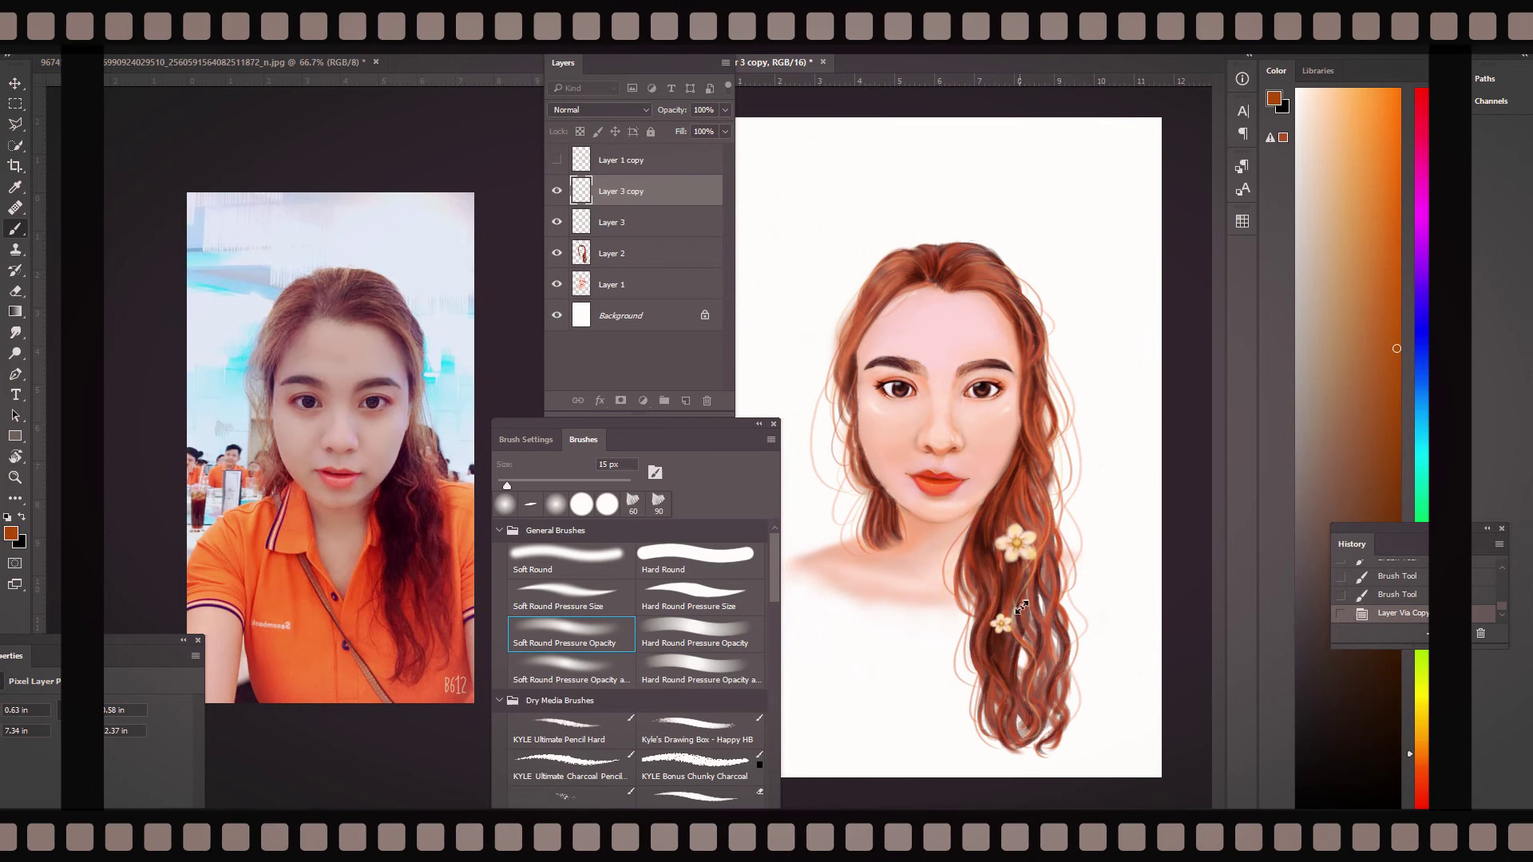
- Place a second flower copy near cheek level, reshape it, then select Layer 1
{"action": "key", "text": "ctrl+j"}
{"action": "key", "text": "v"}
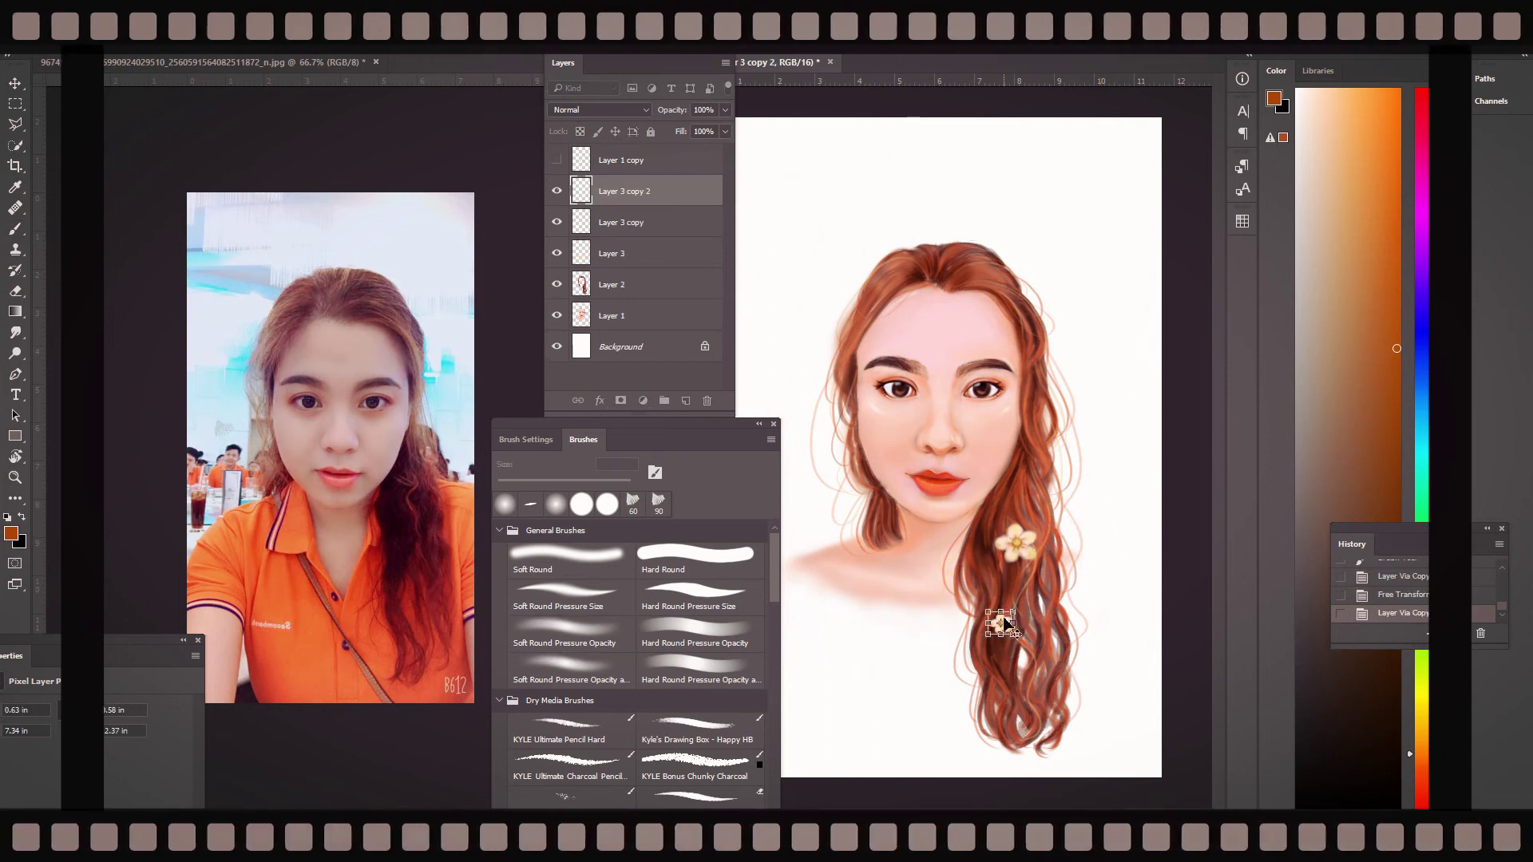
{"action": "mouse_move", "coordinate": [1001, 623]}
{"action": "left_mouse_down"}
{"action": "mouse_move", "coordinate": [1040, 527]}
{"action": "mouse_move", "coordinate": [1042, 325]}
{"action": "mouse_move", "coordinate": [1053, 439]}
{"action": "left_mouse_up"}
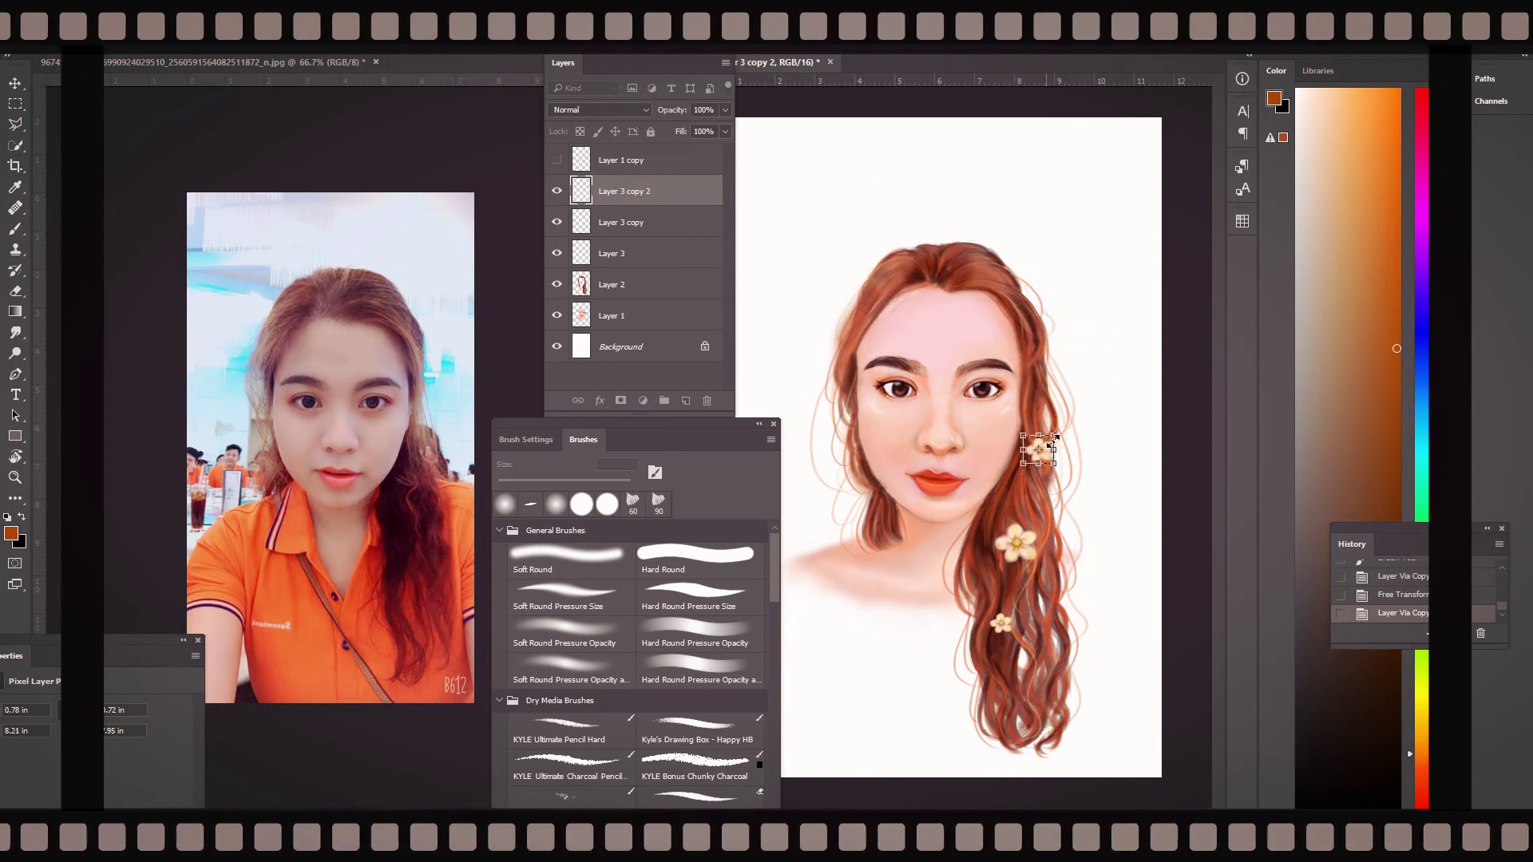
{"action": "key", "text": "Return"}
{"action": "key", "text": "b"}
{"action": "key", "text": "ctrl+t"}
{"action": "left_click_drag", "start_coordinate": [1111, 411], "coordinate": [1077, 462]}
{"action": "key", "text": "Return"}
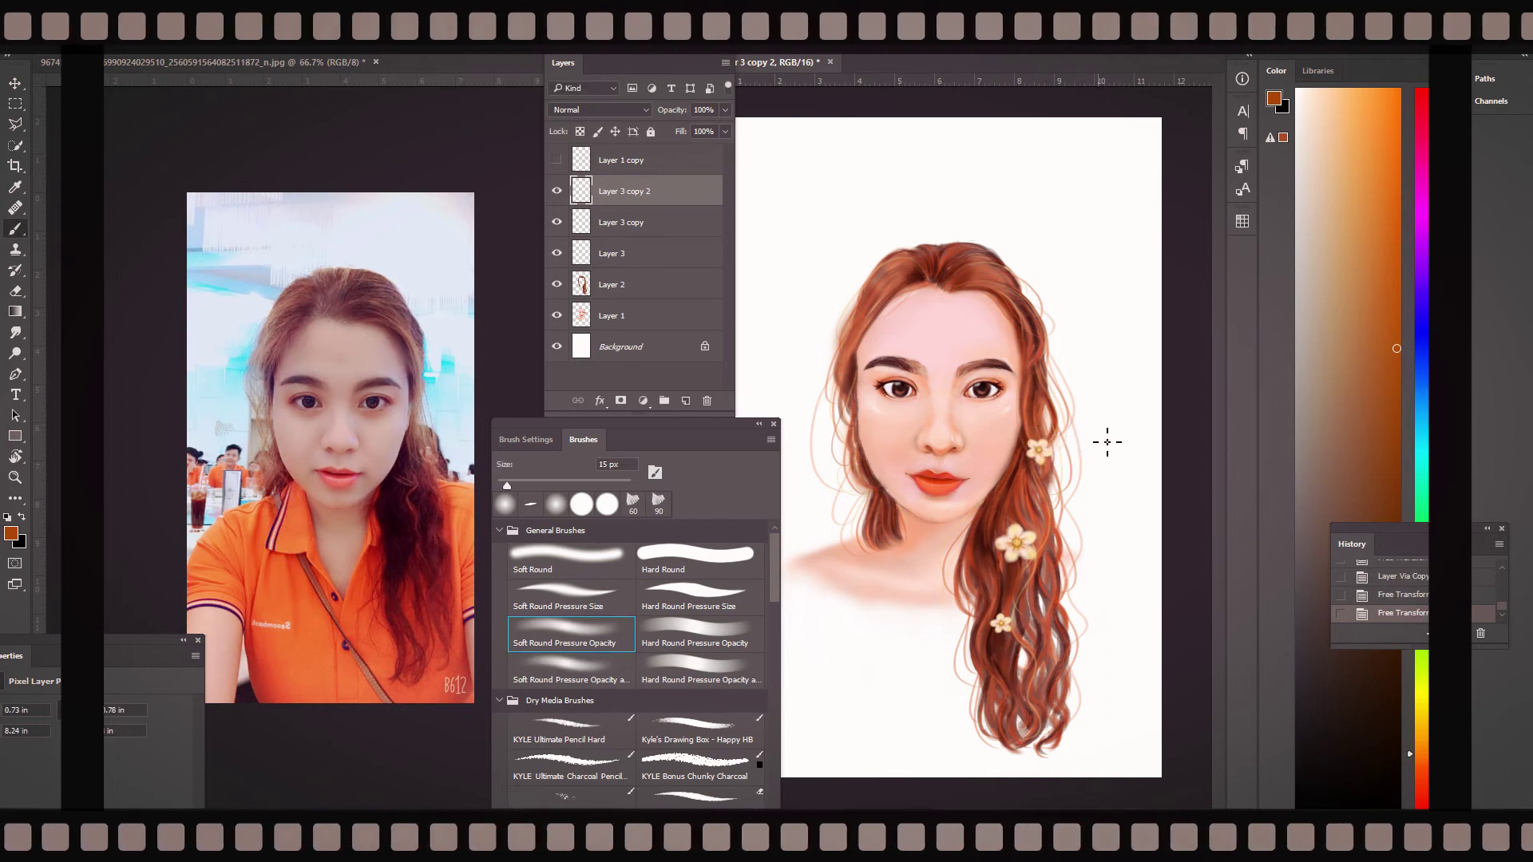
{"action": "left_click", "coordinate": [877, 436], "text": "ctrl"}
{"action": "key", "text": "shift+comma"}
- Dab crimson, skin-pink and orange shading onto the cheek, adjusting brush size as needed
{"action": "left_click", "coordinate": [1422, 108]}
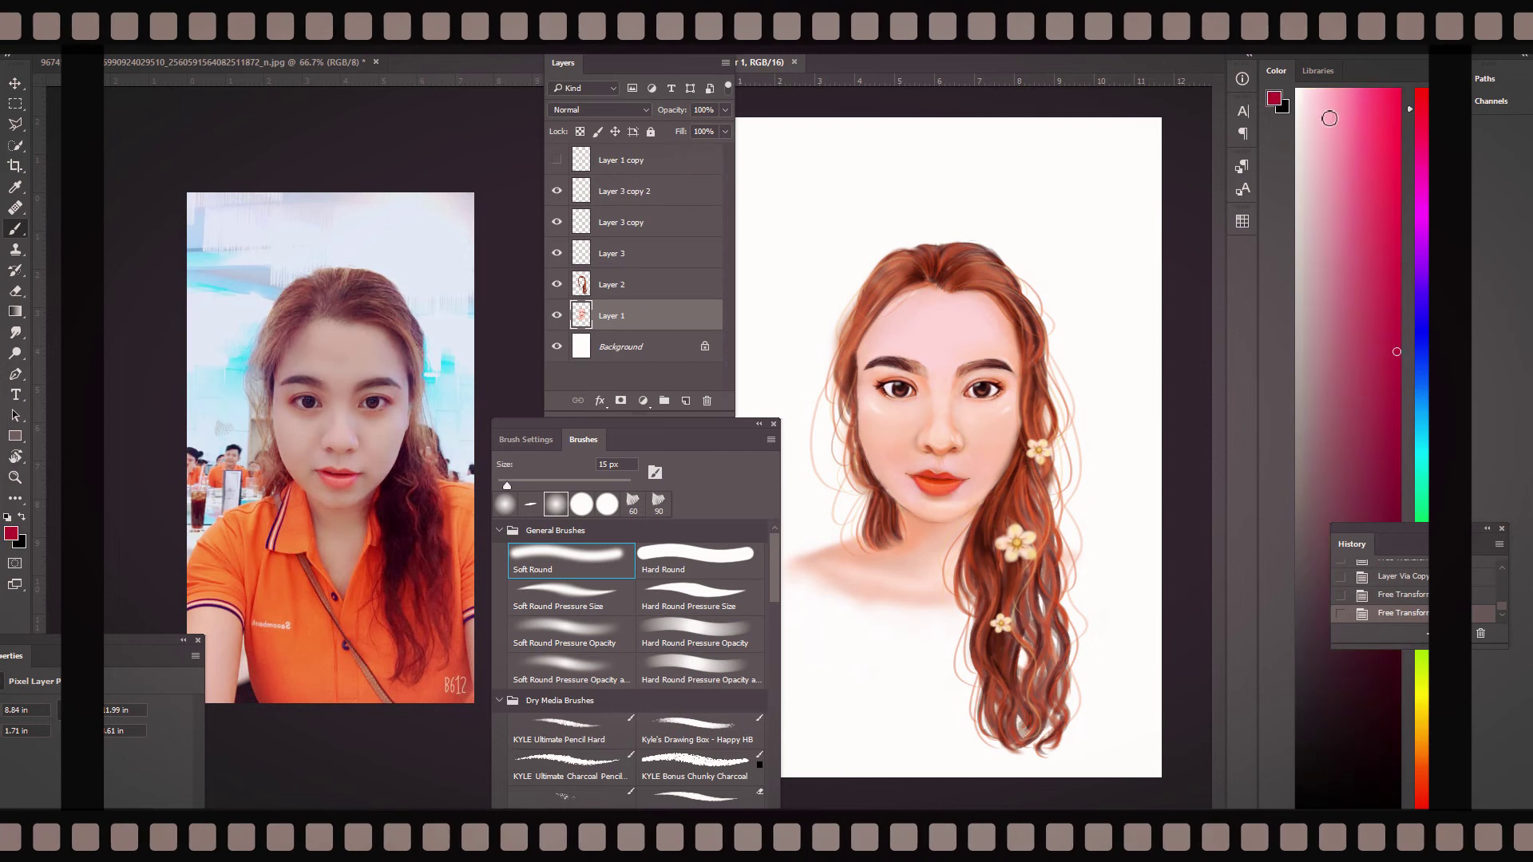
{"action": "key", "text": "bracketright"}
{"action": "key", "text": "bracketright"}
{"action": "key", "text": "bracketright"}
{"action": "left_click", "coordinate": [892, 442]}
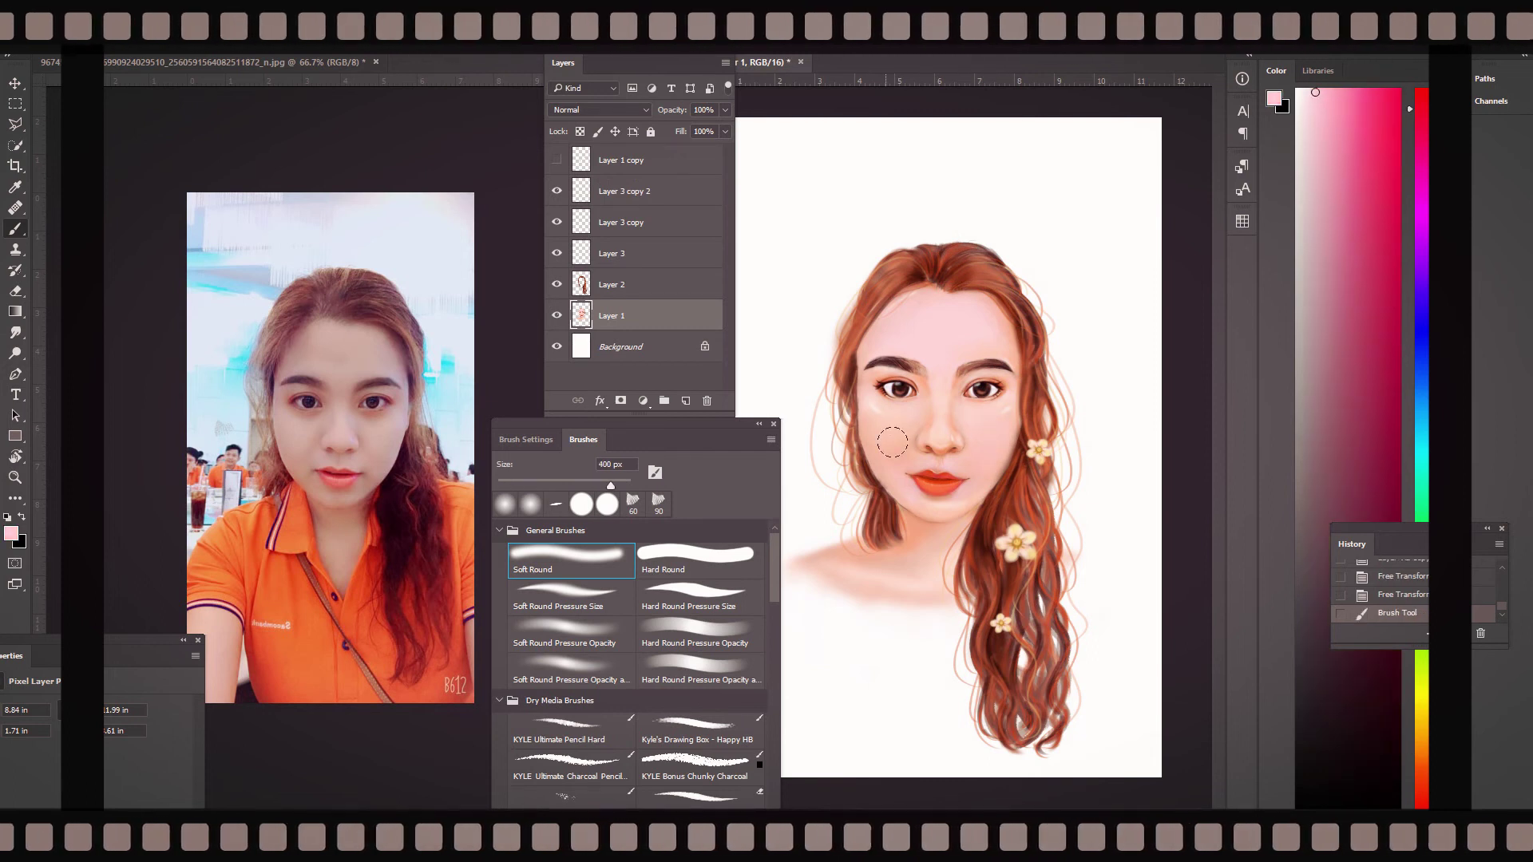
{"action": "key", "text": "ctrl+plus"}
{"action": "key", "text": "ctrl+plus"}
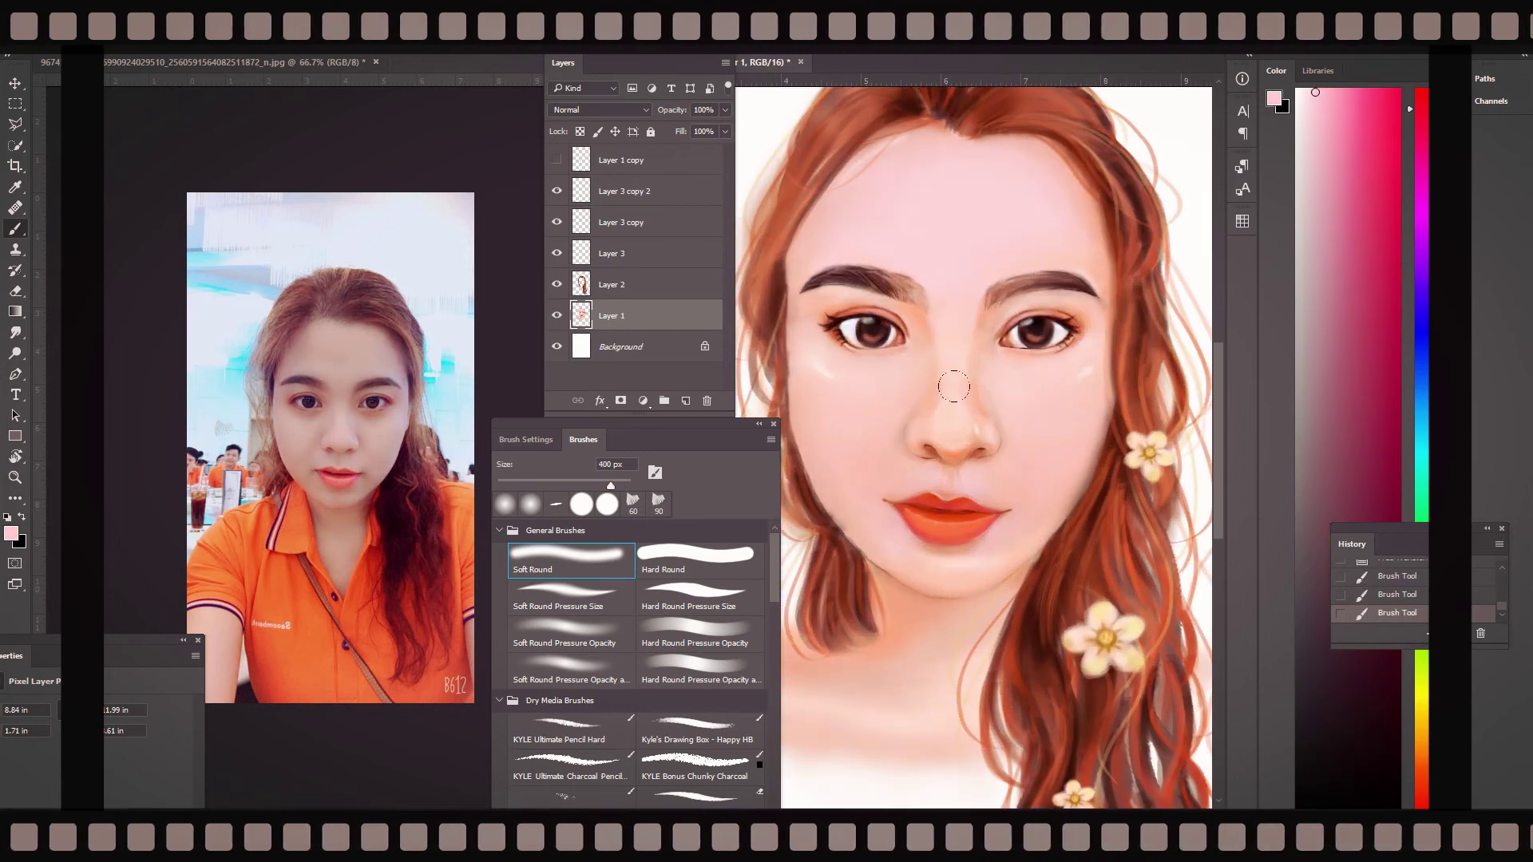
{"action": "left_click", "coordinate": [1347, 264]}
{"action": "key", "text": "bracketleft"}
{"action": "key", "text": "bracketleft"}
{"action": "key", "text": "bracketleft"}
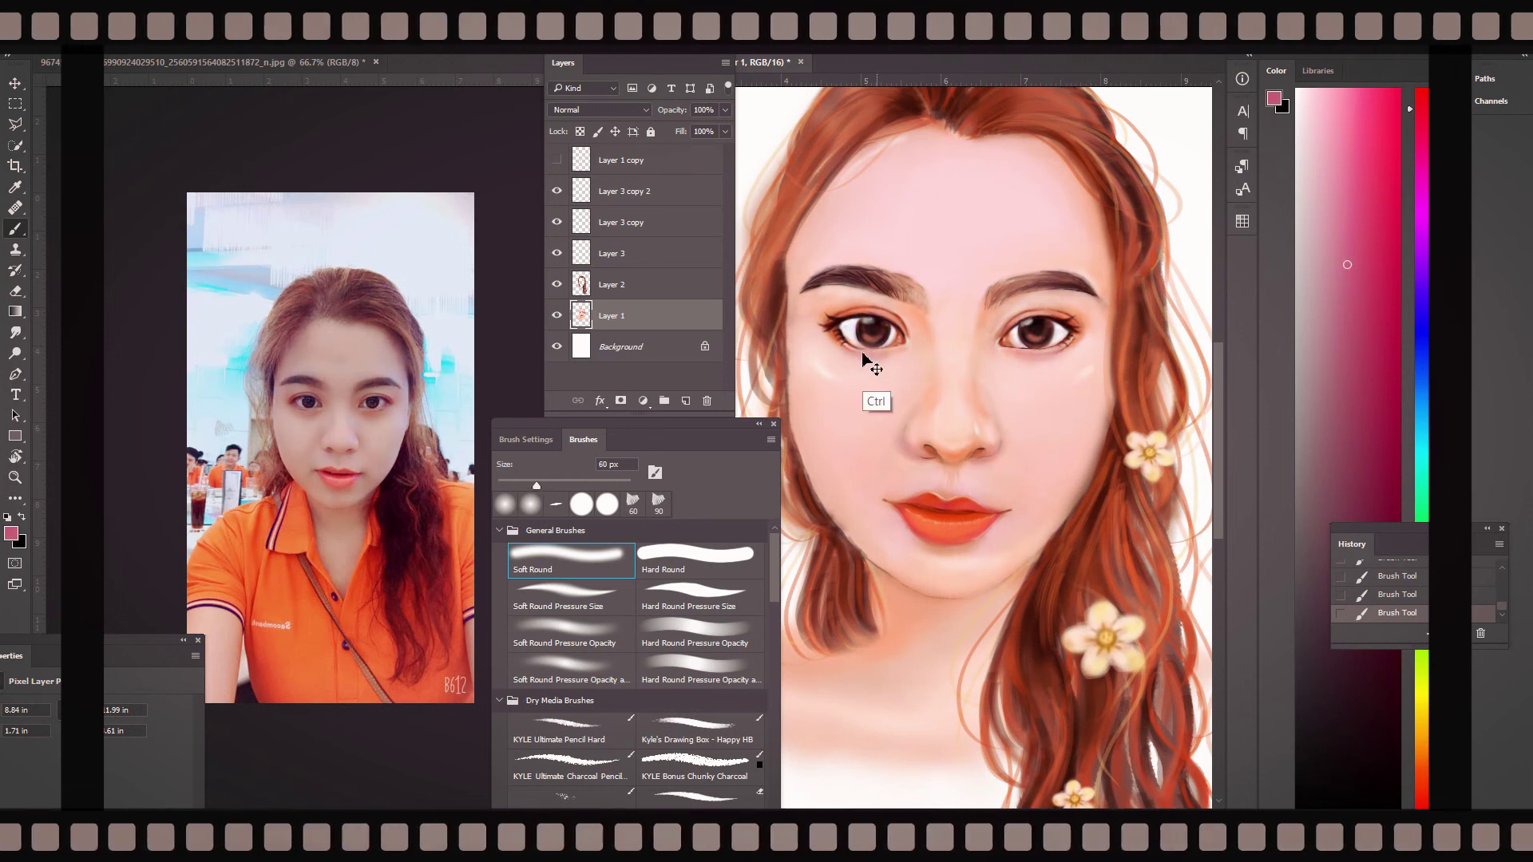
{"action": "left_click", "coordinate": [916, 400], "text": "alt"}
{"action": "key", "text": "bracketright"}
{"action": "key", "text": "bracketright"}
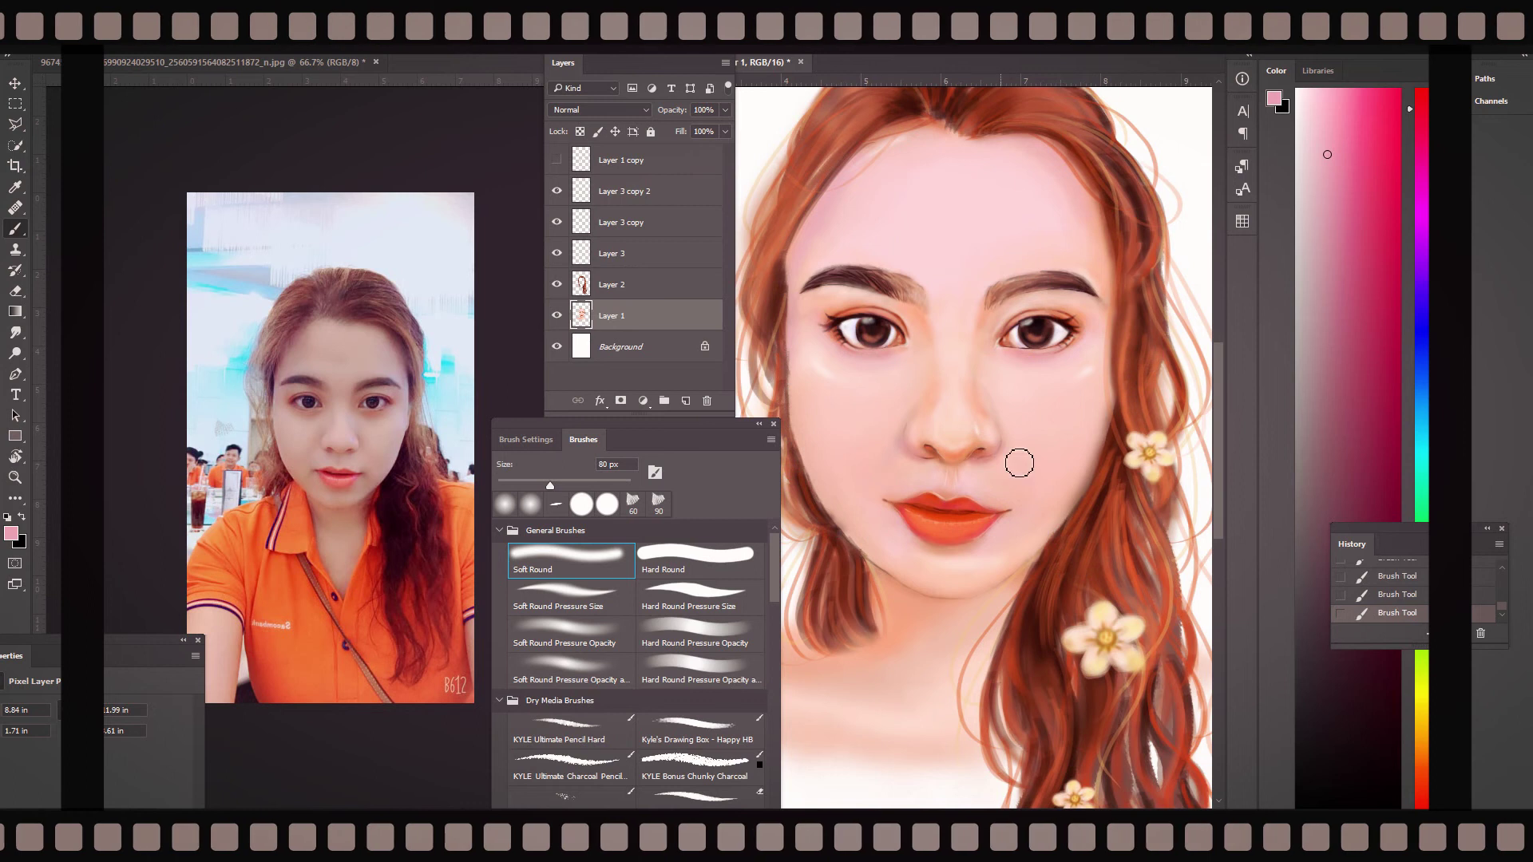
{"action": "left_click", "coordinate": [942, 503], "text": "alt"}
{"action": "key", "text": "bracketleft"}
{"action": "key", "text": "bracketleft"}
{"action": "key", "text": "bracketleft"}
{"action": "left_click", "coordinate": [1043, 463], "text": "alt"}
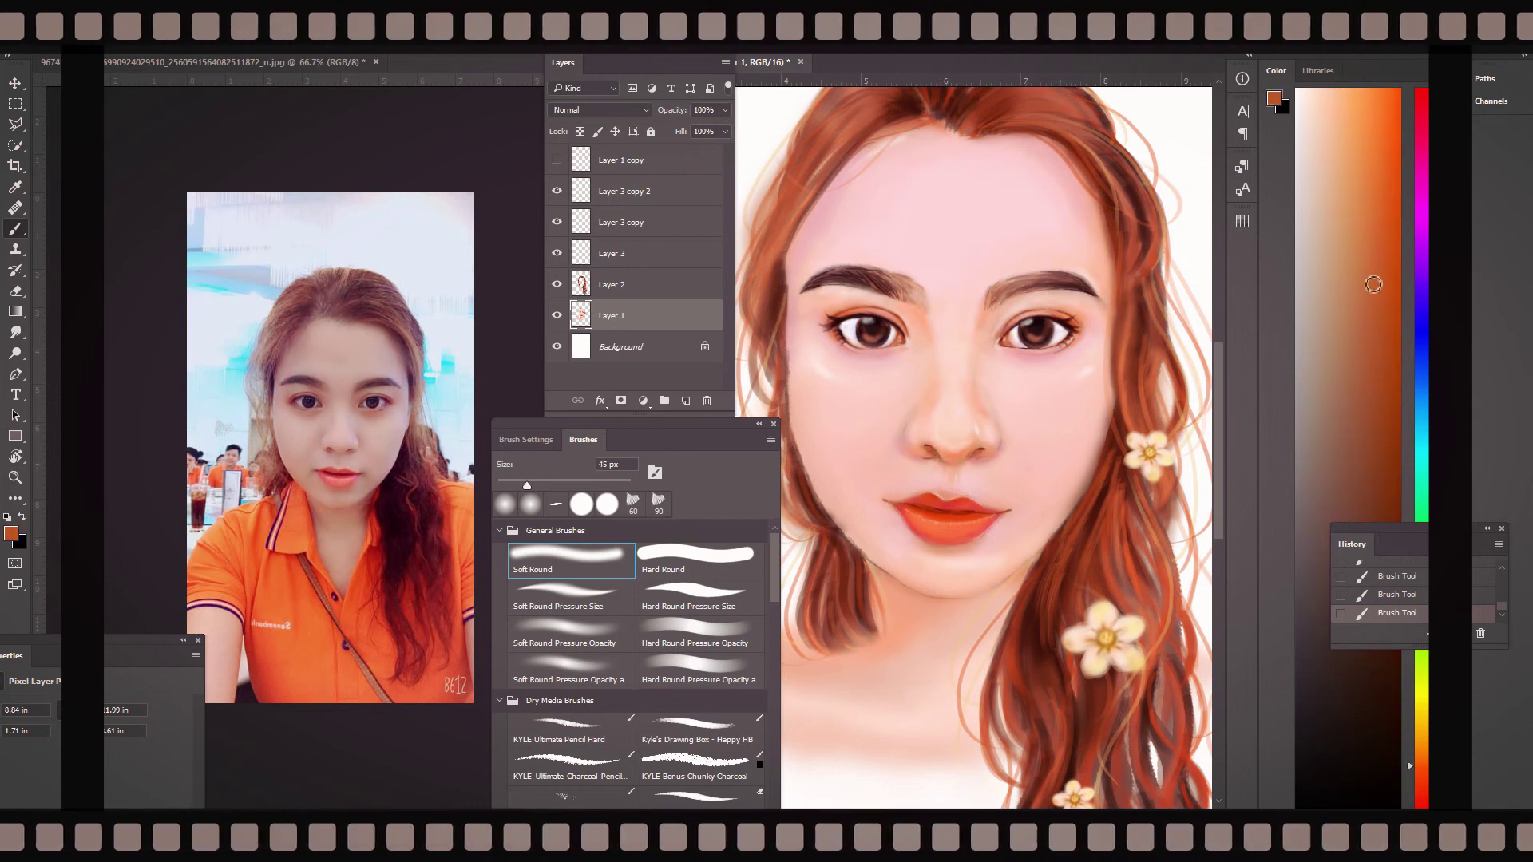
{"action": "left_click", "coordinate": [1114, 354], "text": "alt"}
{"action": "key", "text": "bracketleft"}
{"action": "key", "text": "bracketleft"}
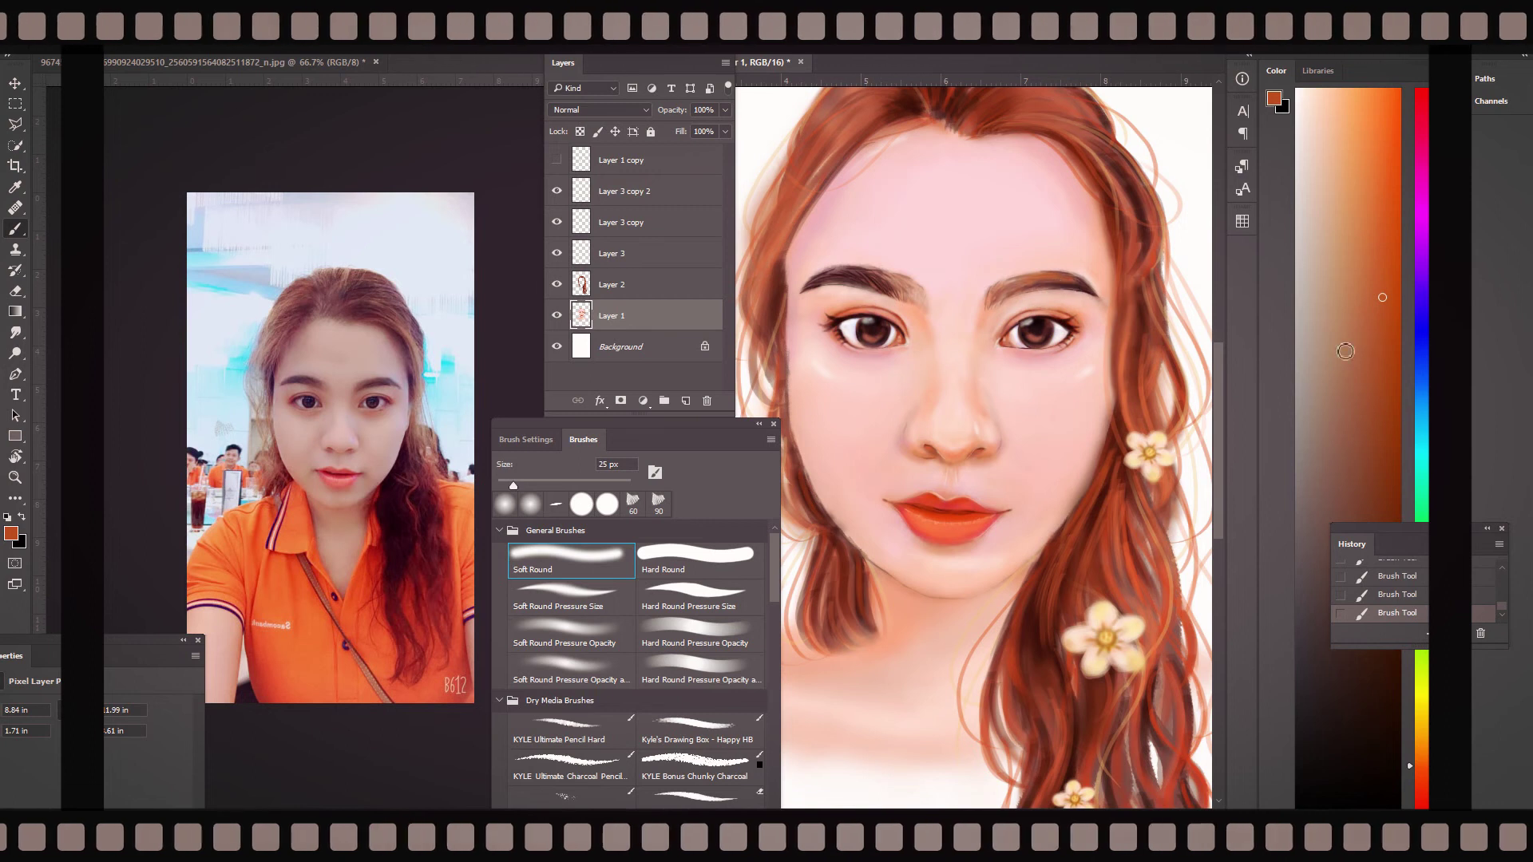
- Revert recent strokes in History, paint a peach nose highlight, and sample the lip red-orange
{"action": "left_click", "coordinate": [1412, 577]}
{"action": "left_click", "coordinate": [1474, 562]}
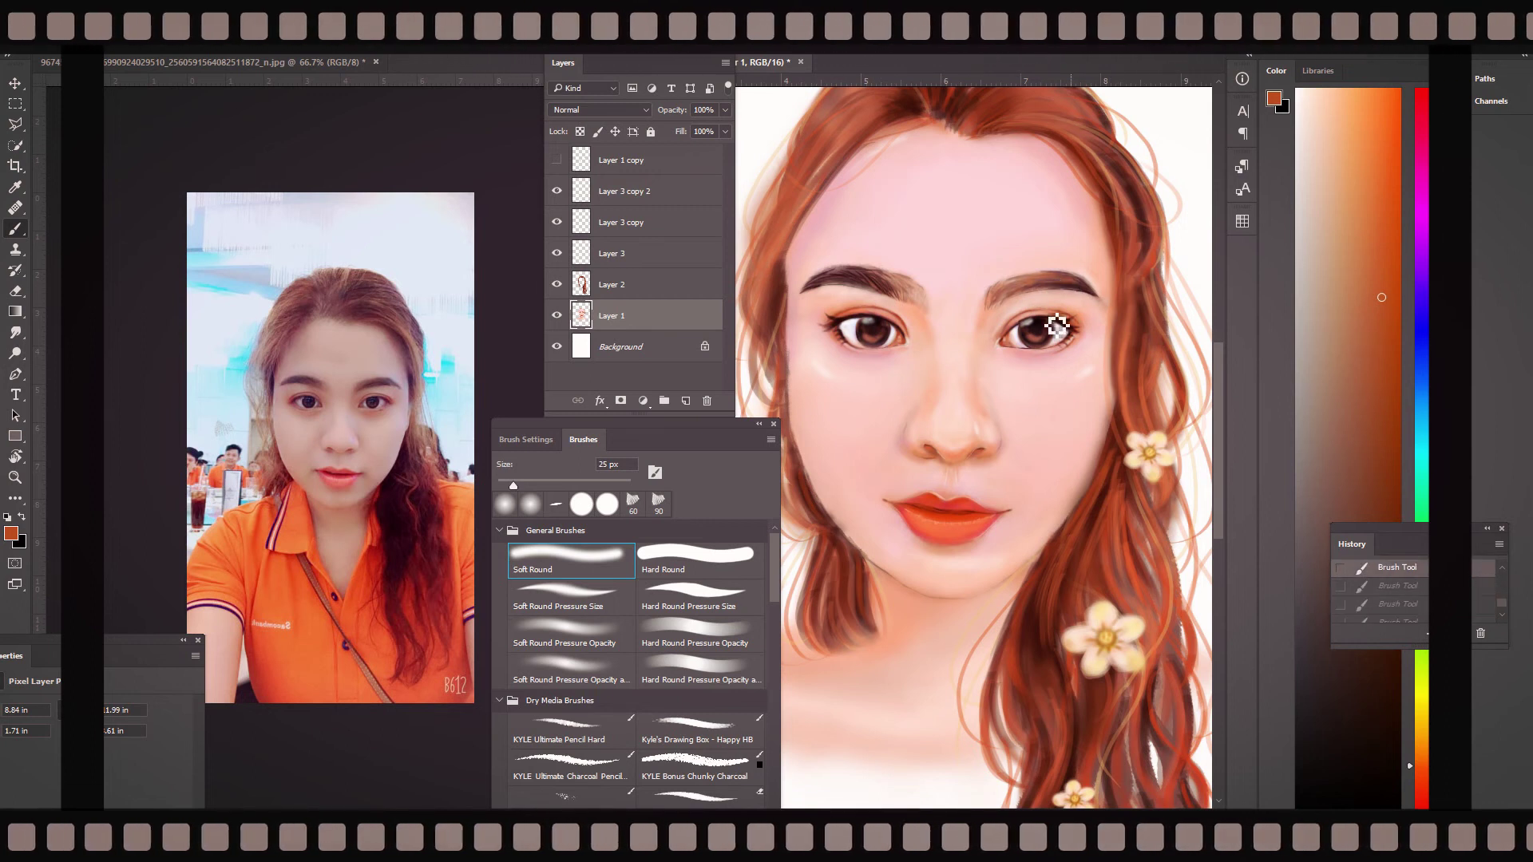
{"action": "left_click", "coordinate": [1348, 130]}
{"action": "left_click_drag", "start_coordinate": [943, 411], "coordinate": [959, 428]}
{"action": "key", "text": "bracketright"}
{"action": "key", "text": "bracketright"}
{"action": "key", "text": "bracketright"}
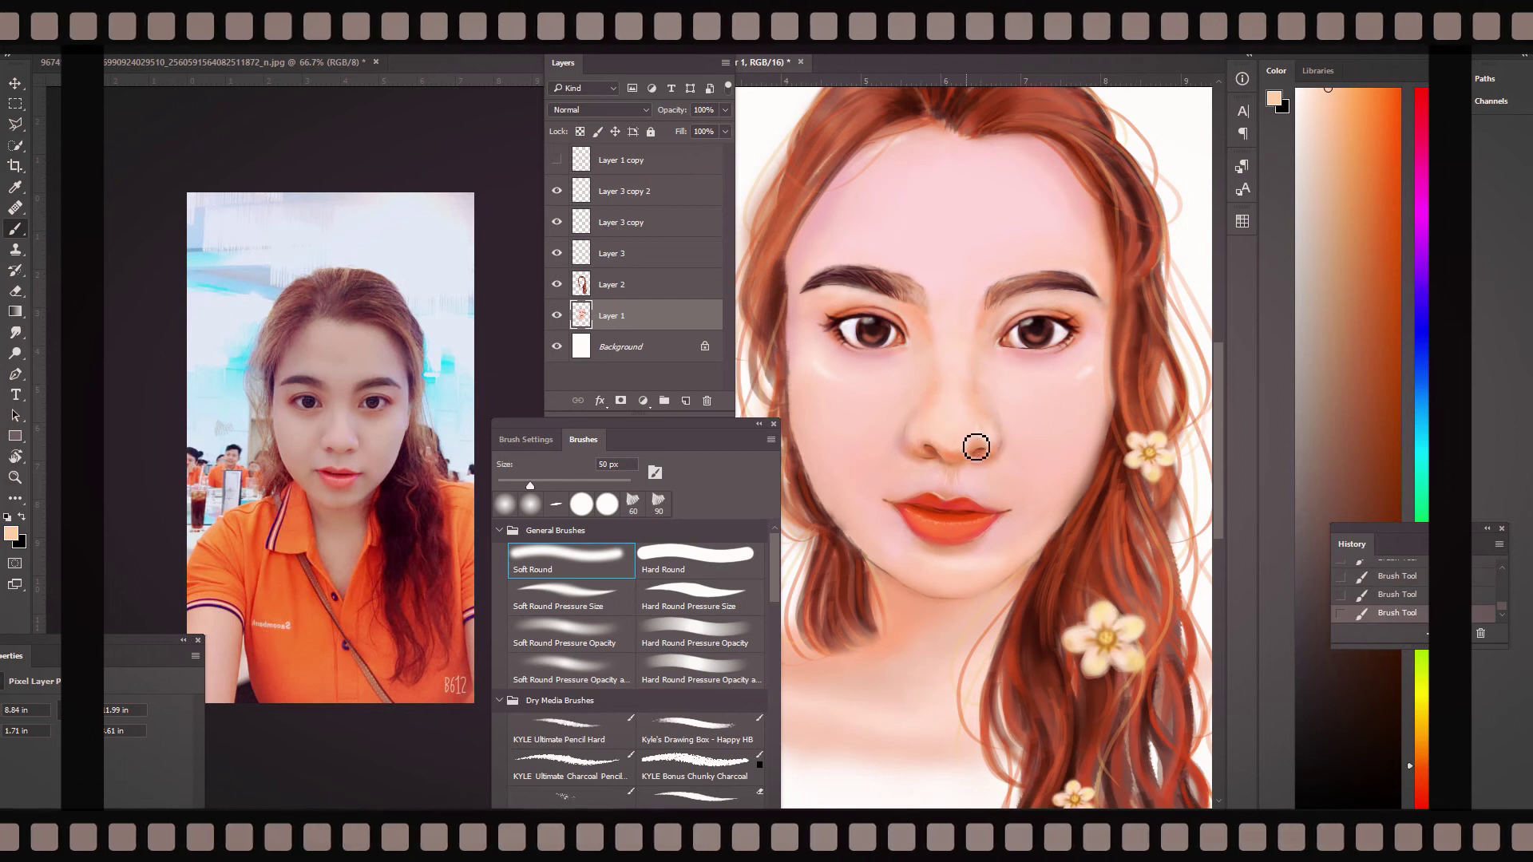
{"action": "key", "text": "bracketright"}
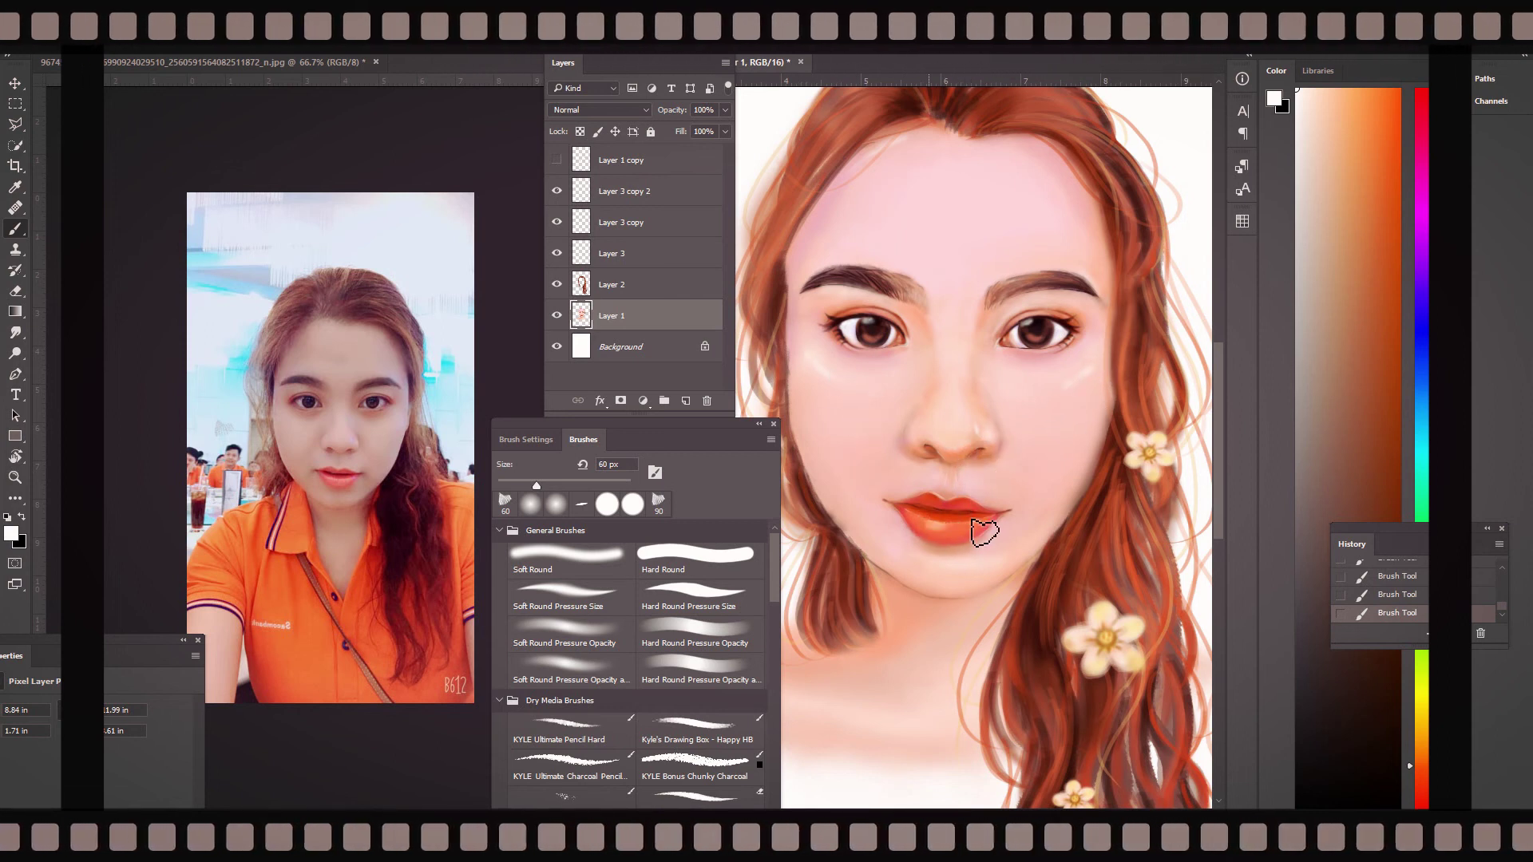
{"action": "key", "text": "ctrl+BackSpace"}
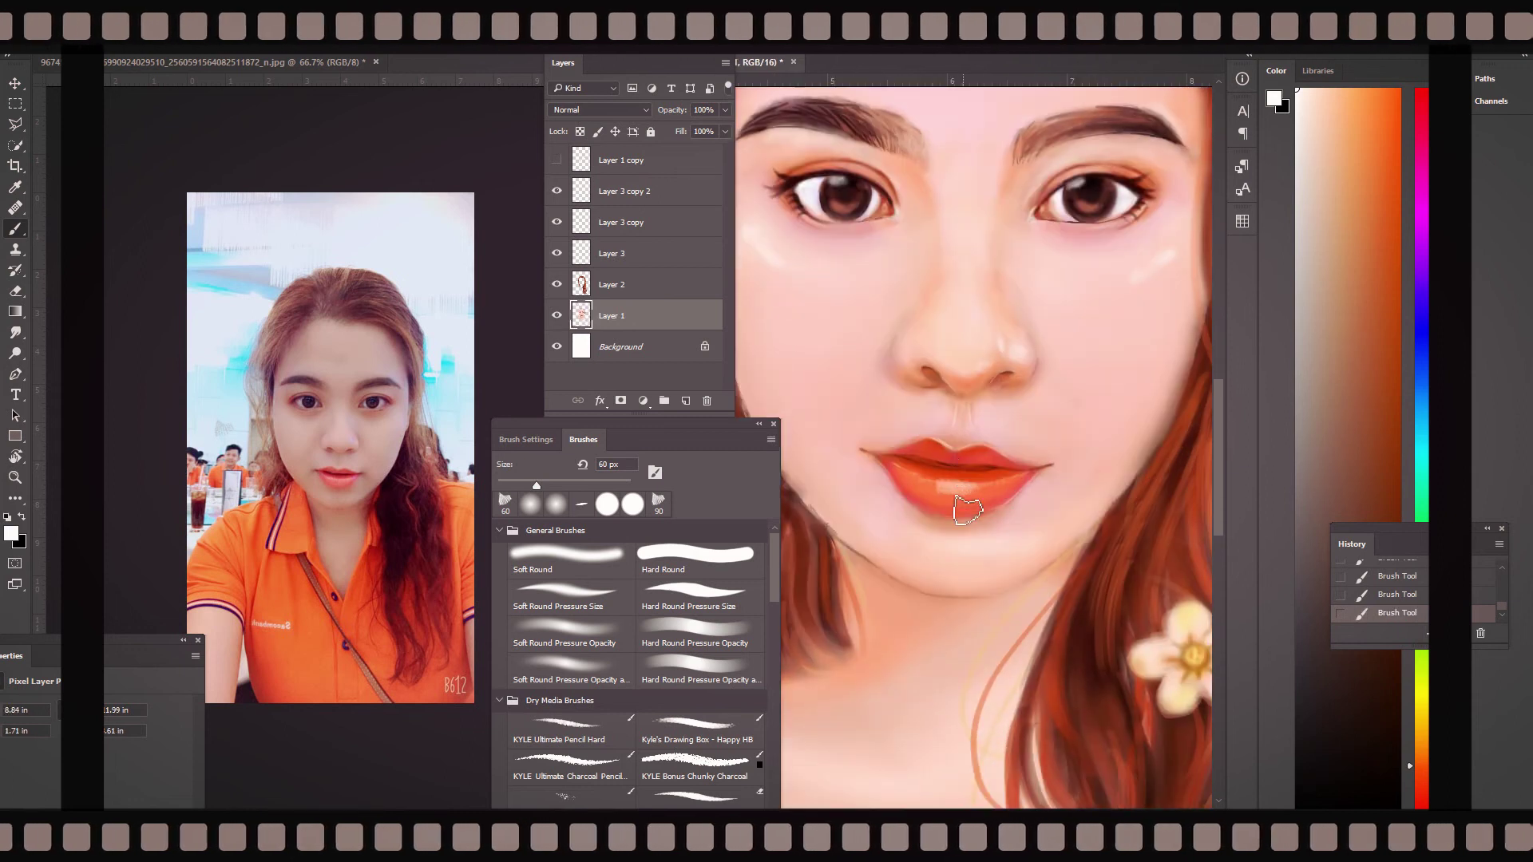
{"action": "left_click", "coordinate": [965, 489], "text": "alt"}
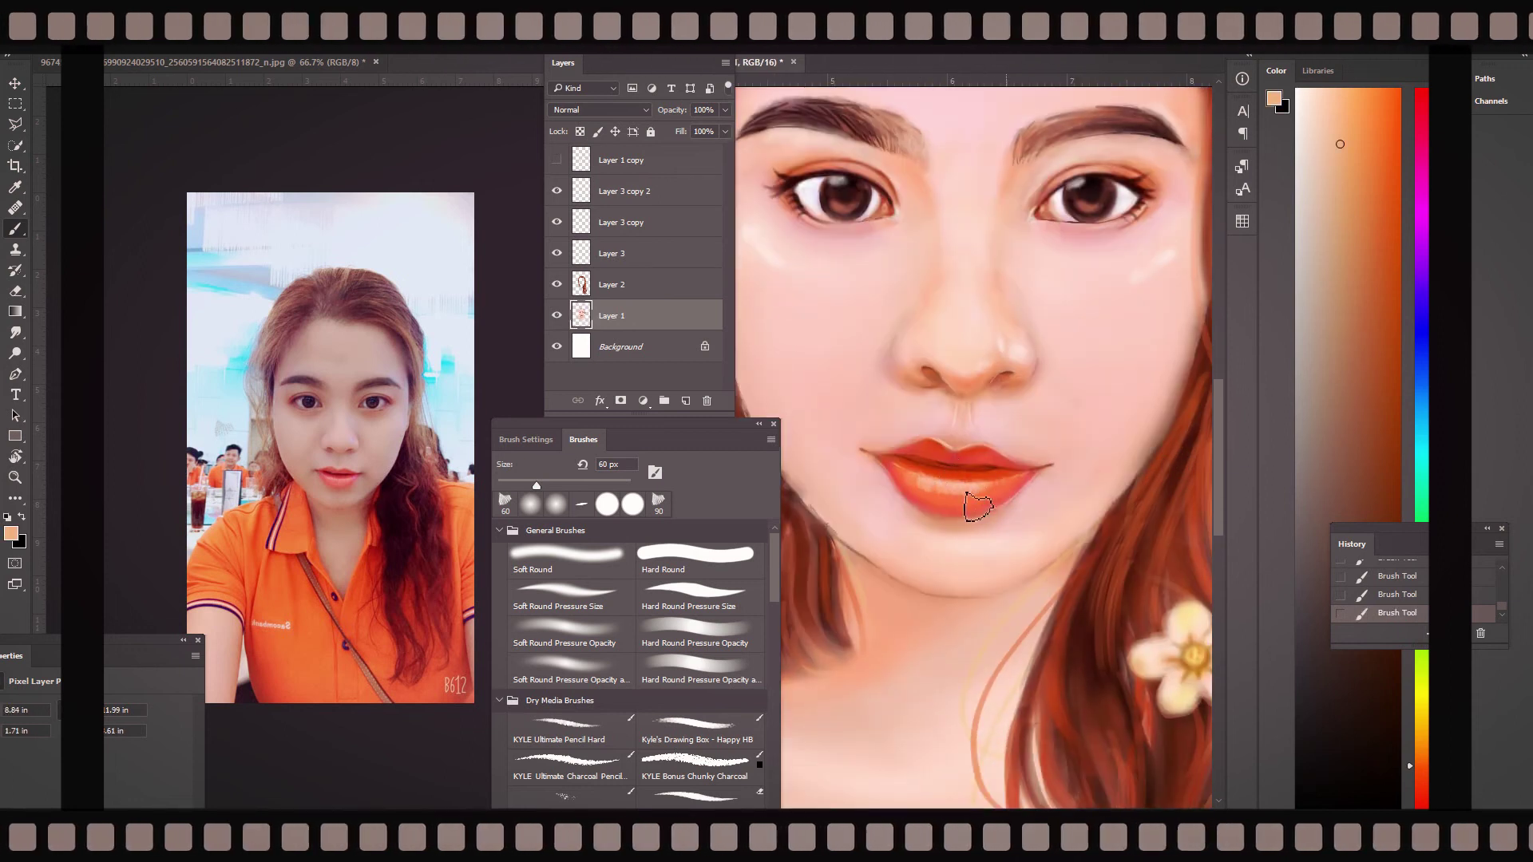
{"action": "left_click", "coordinate": [926, 485], "text": "alt"}
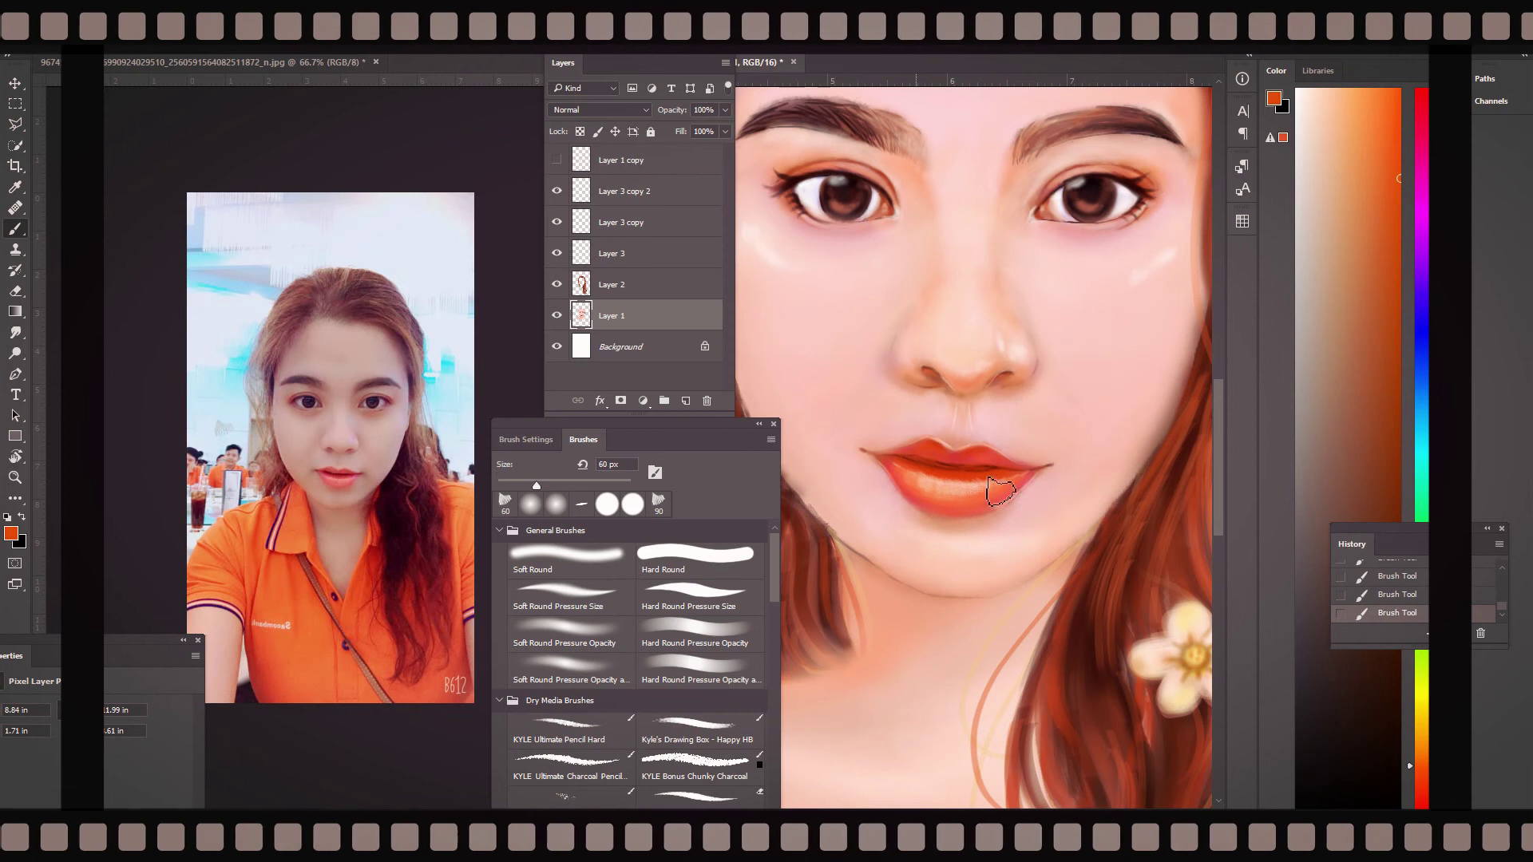
- Darken the line between the lips with a saturated dark red
{"action": "scroll", "coordinate": [930, 475], "scroll_direction": "up", "scroll_amount": 3}
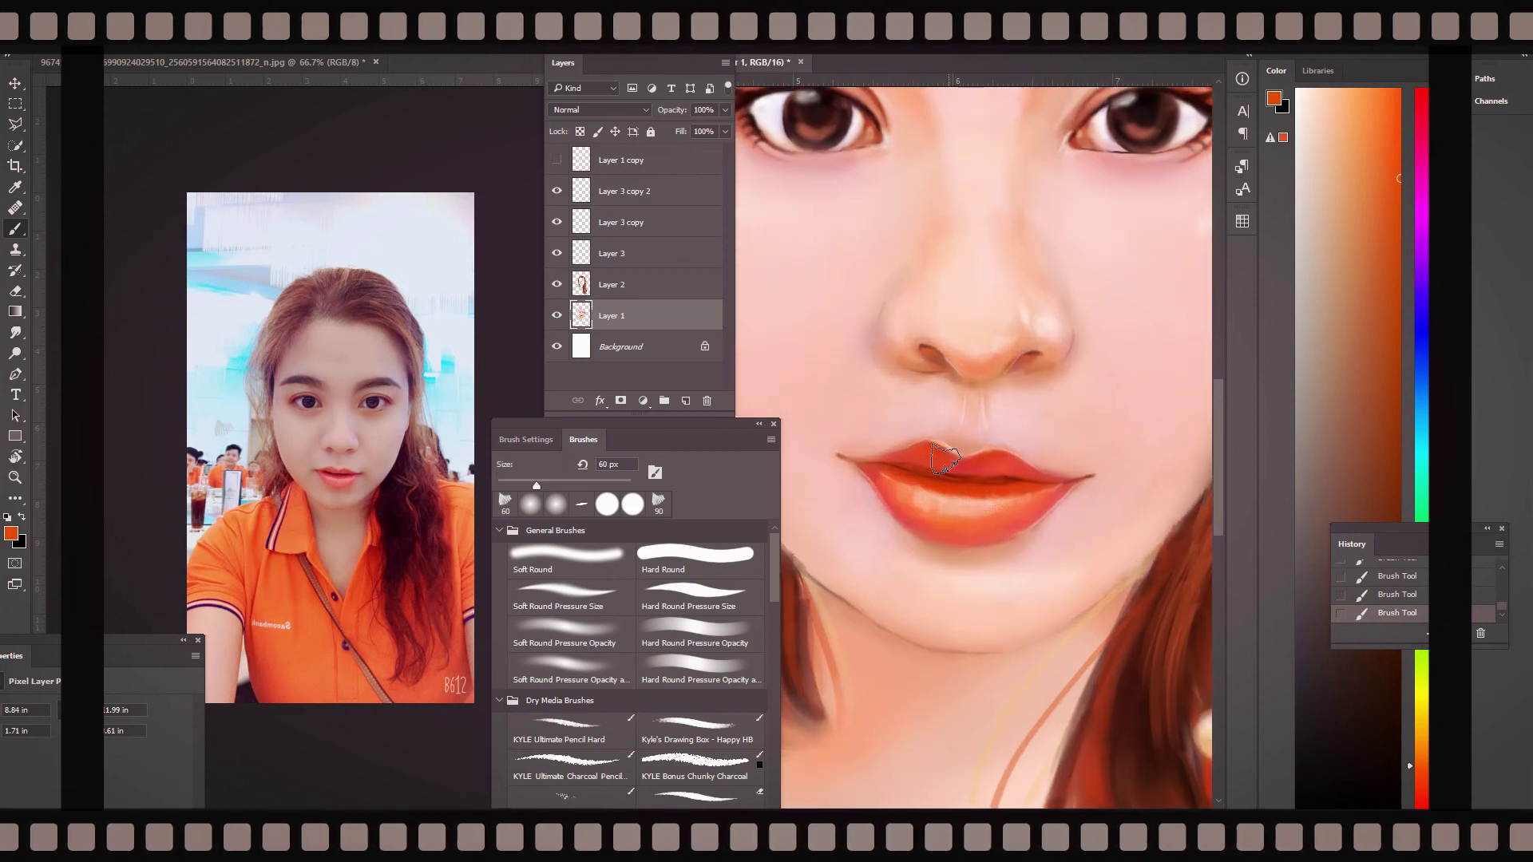
{"action": "key", "text": "bracketleft"}
{"action": "key", "text": "bracketleft"}
{"action": "key", "text": "bracketleft"}
{"action": "left_click", "coordinate": [962, 495], "text": "alt"}
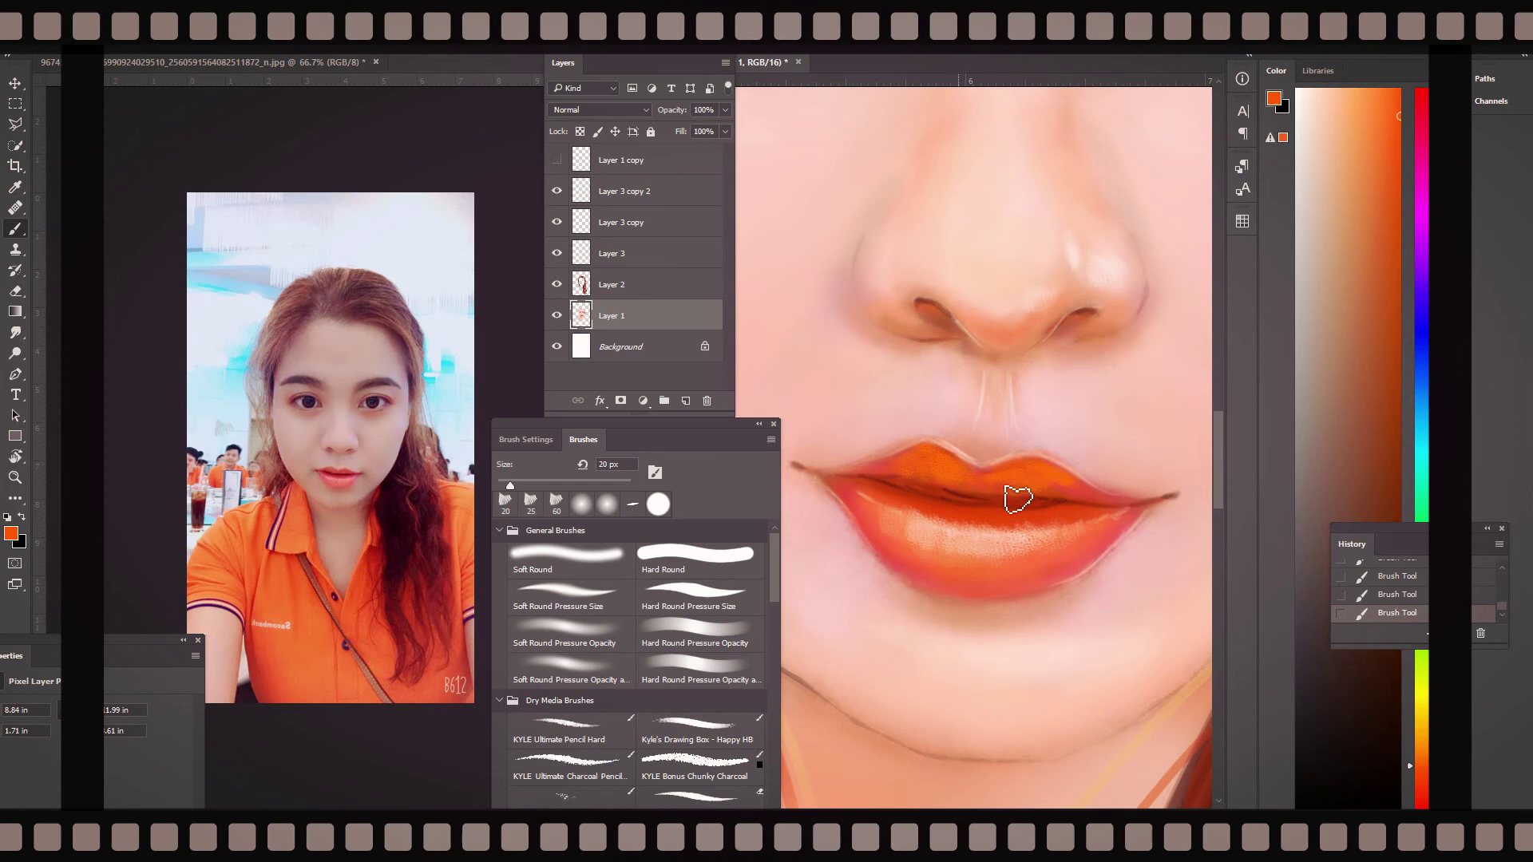
{"action": "left_click", "coordinate": [958, 459], "text": "alt"}
{"action": "left_click_drag", "start_coordinate": [1373, 186], "coordinate": [1379, 162]}
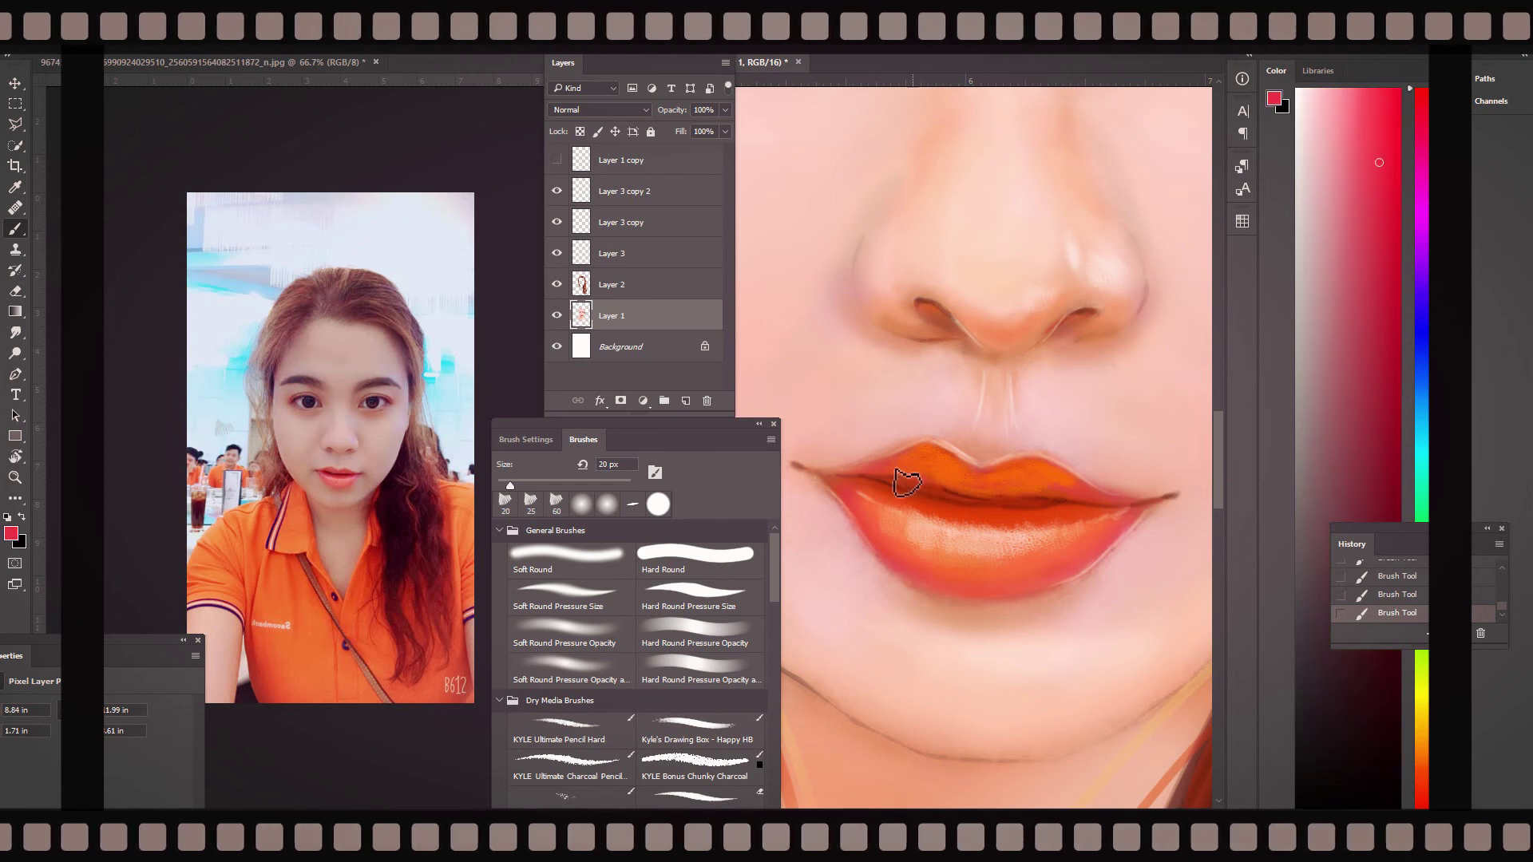
{"action": "left_click", "coordinate": [1005, 498], "text": "alt"}
{"action": "left_click_drag", "start_coordinate": [982, 495], "coordinate": [1023, 491]}
{"action": "left_click", "coordinate": [1422, 775]}
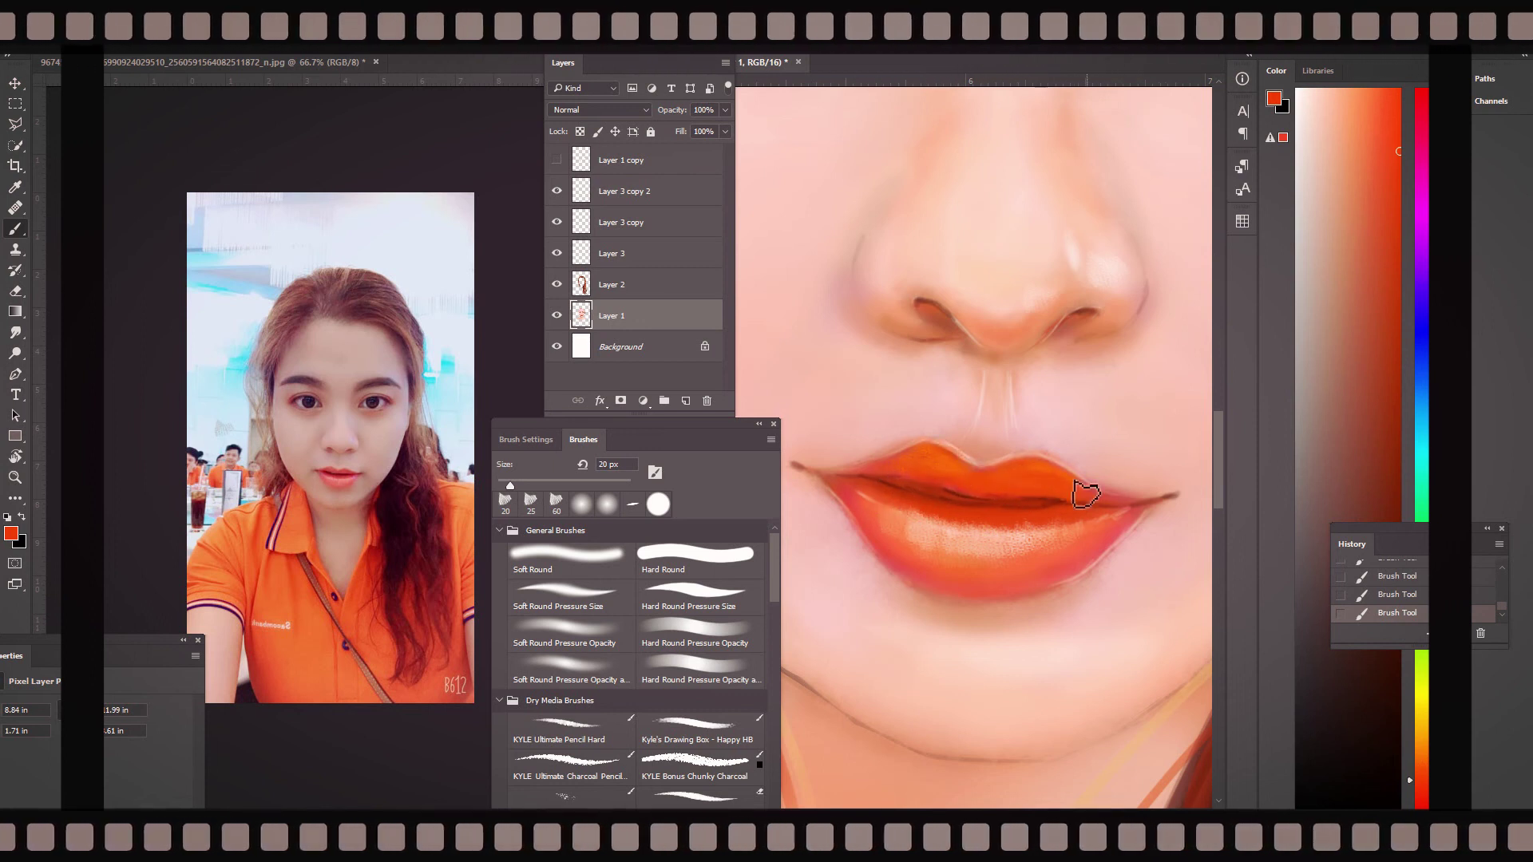
{"action": "left_click", "coordinate": [1013, 514], "text": "alt"}
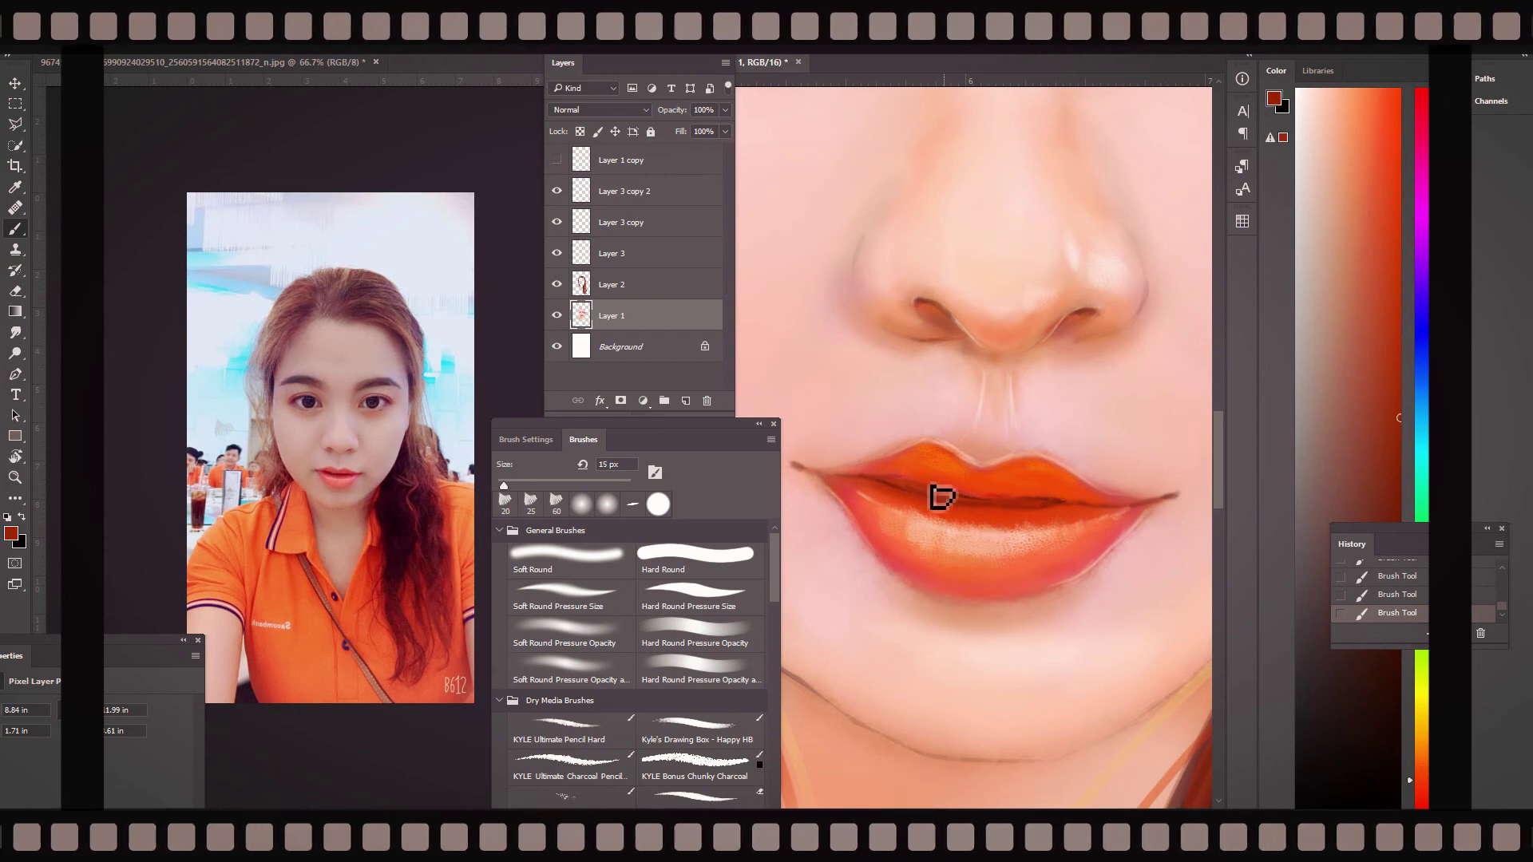
{"action": "key", "text": "bracketleft"}
{"action": "key", "text": "bracketleft"}
{"action": "key", "text": "bracketleft"}
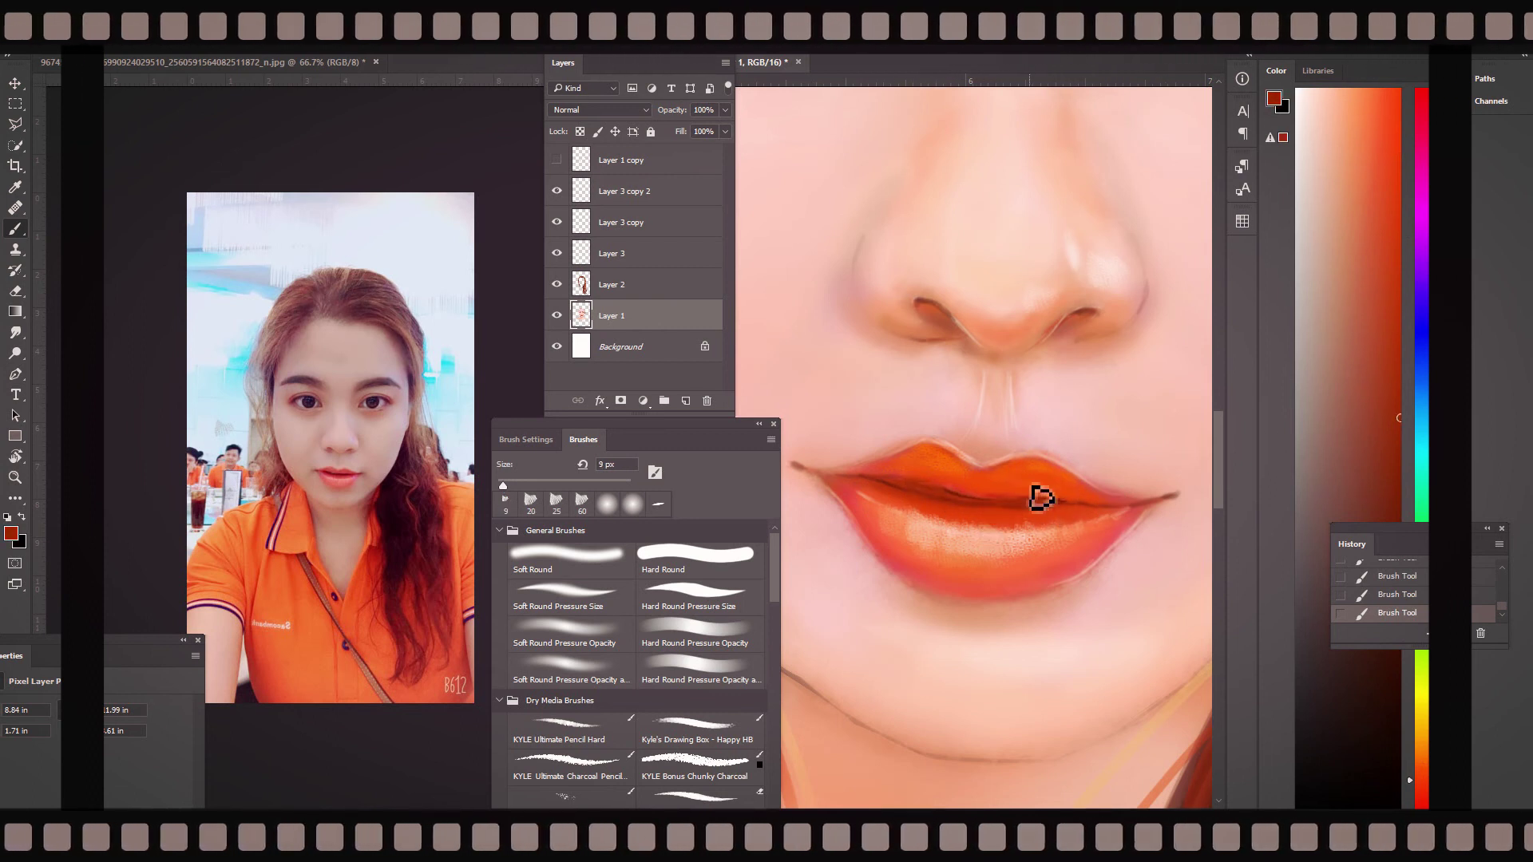
- Add white gloss highlights along the lower lip and mouth line, then sample the peach skin tone
{"action": "left_click_drag", "start_coordinate": [877, 503], "coordinate": [1078, 530]}
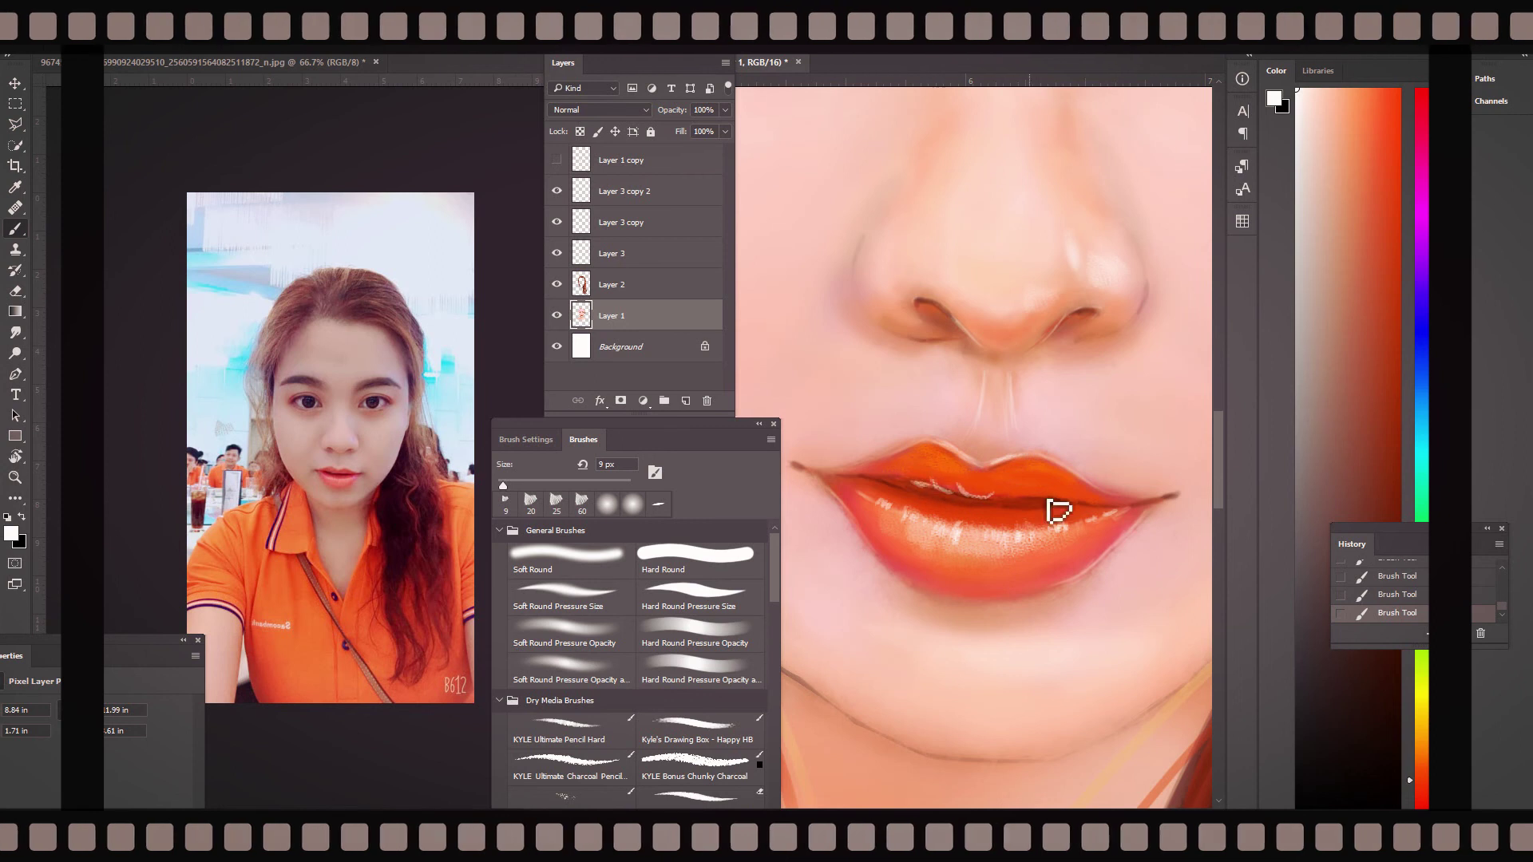
{"action": "left_click_drag", "start_coordinate": [811, 472], "coordinate": [1157, 506]}
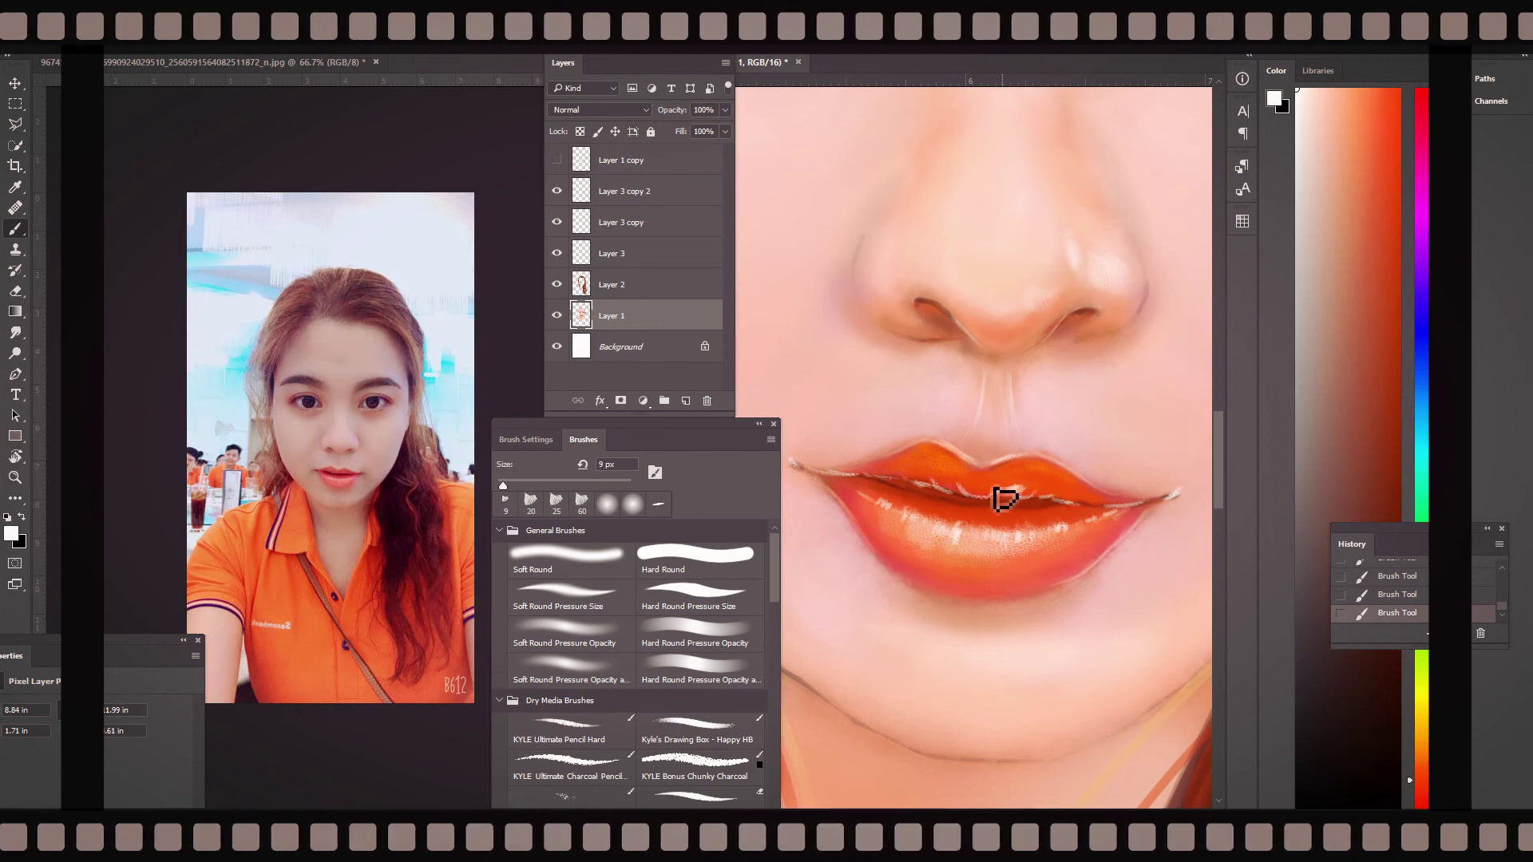
{"action": "key", "text": "ctrl+minus"}
{"action": "key", "text": "ctrl+minus"}
{"action": "key", "text": "ctrl+plus"}
{"action": "key", "text": "ctrl+plus"}
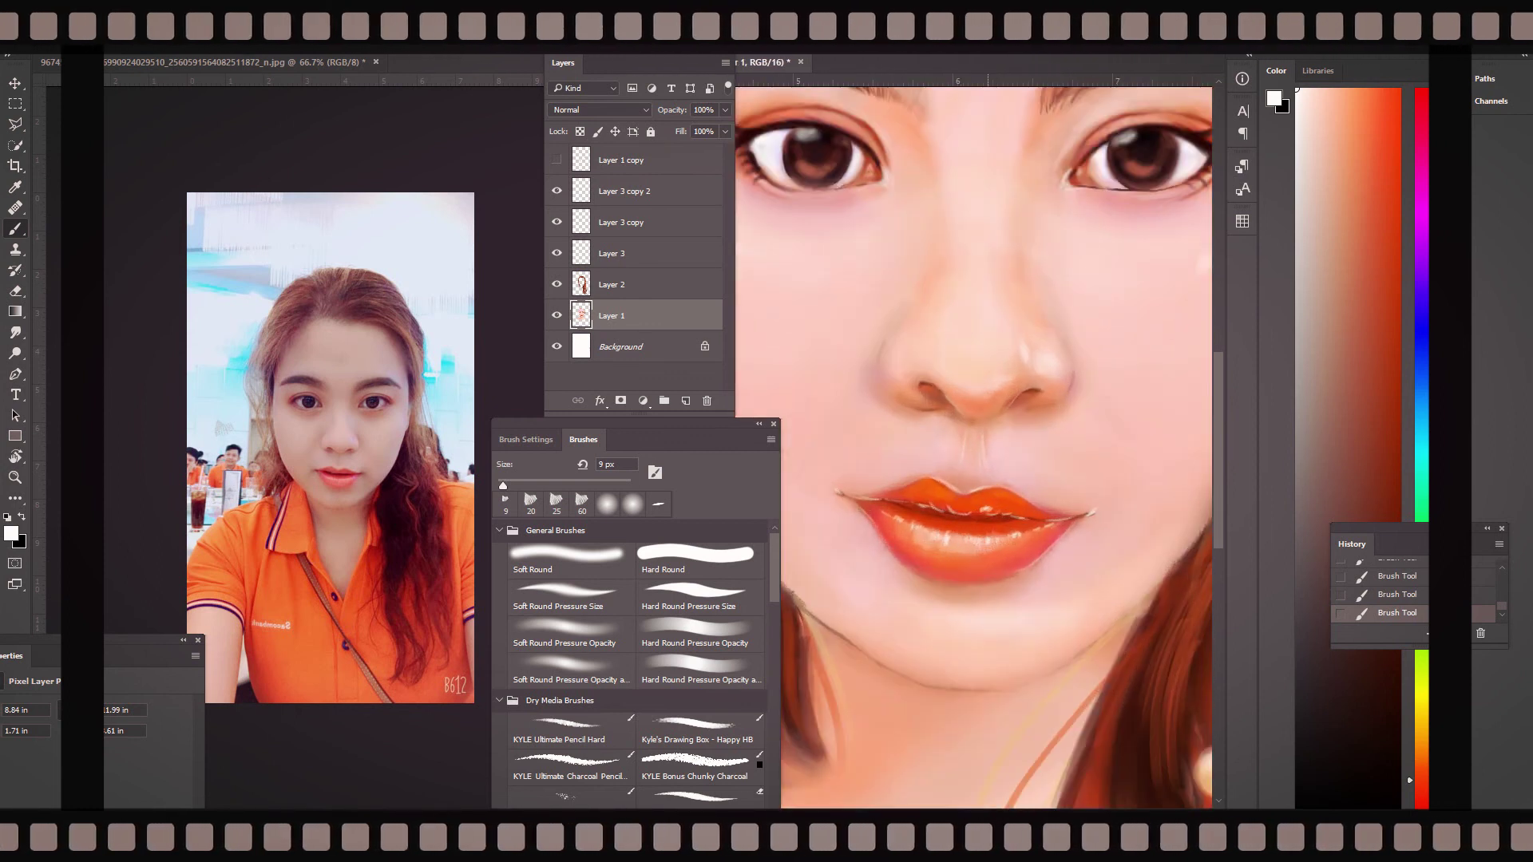
{"action": "left_click", "coordinate": [970, 523], "text": "alt"}
{"action": "mouse_move", "coordinate": [982, 524]}
{"action": "left_mouse_down"}
{"action": "mouse_move", "coordinate": [1021, 523]}
{"action": "mouse_move", "coordinate": [951, 520]}
{"action": "left_mouse_up"}
{"action": "key", "text": "ctrl+z"}
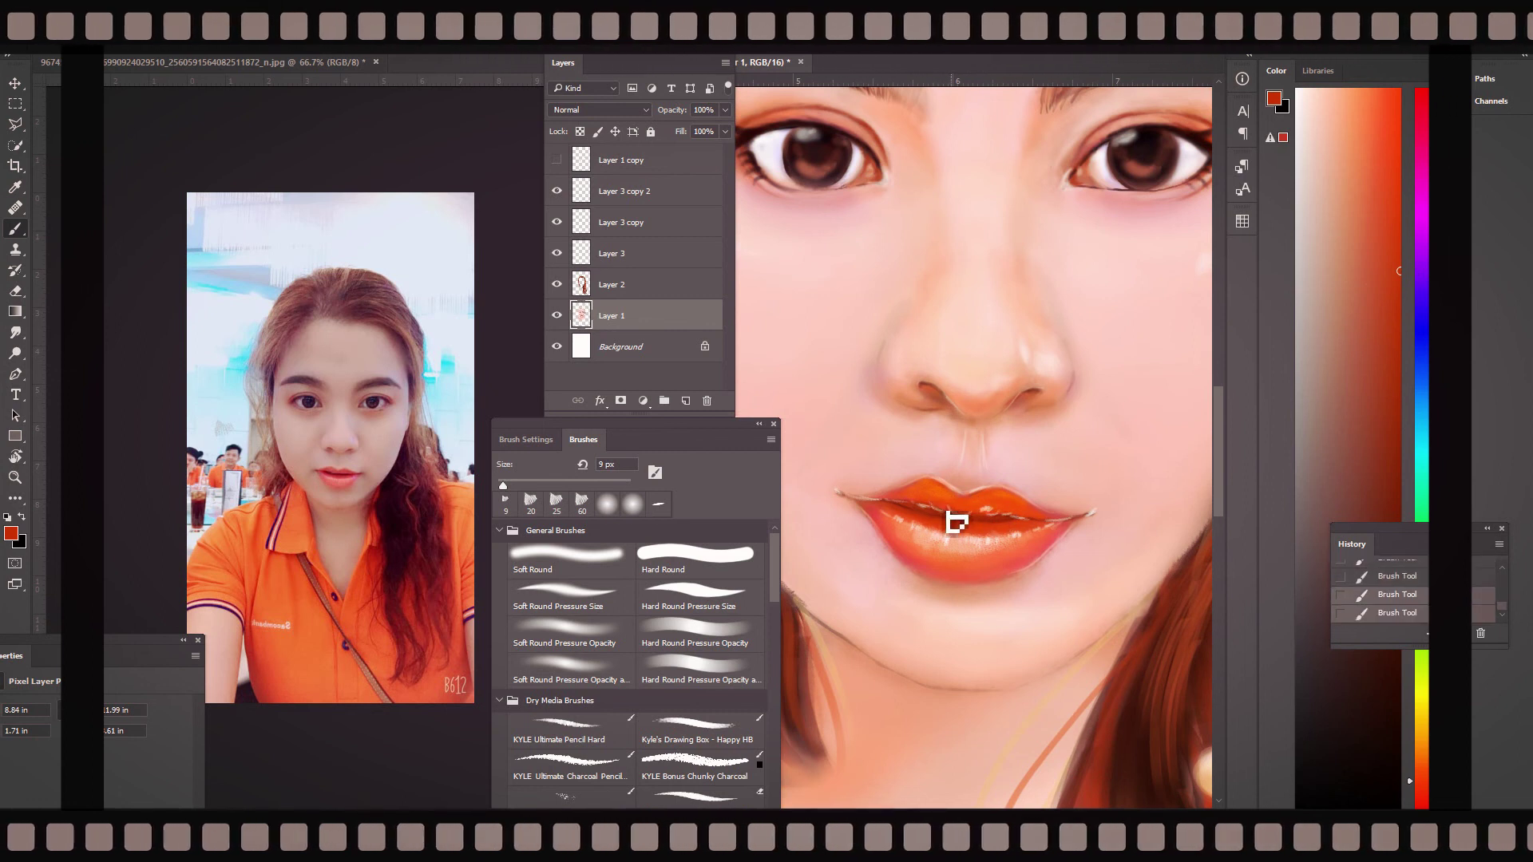
{"action": "left_click", "coordinate": [913, 513], "text": "alt"}
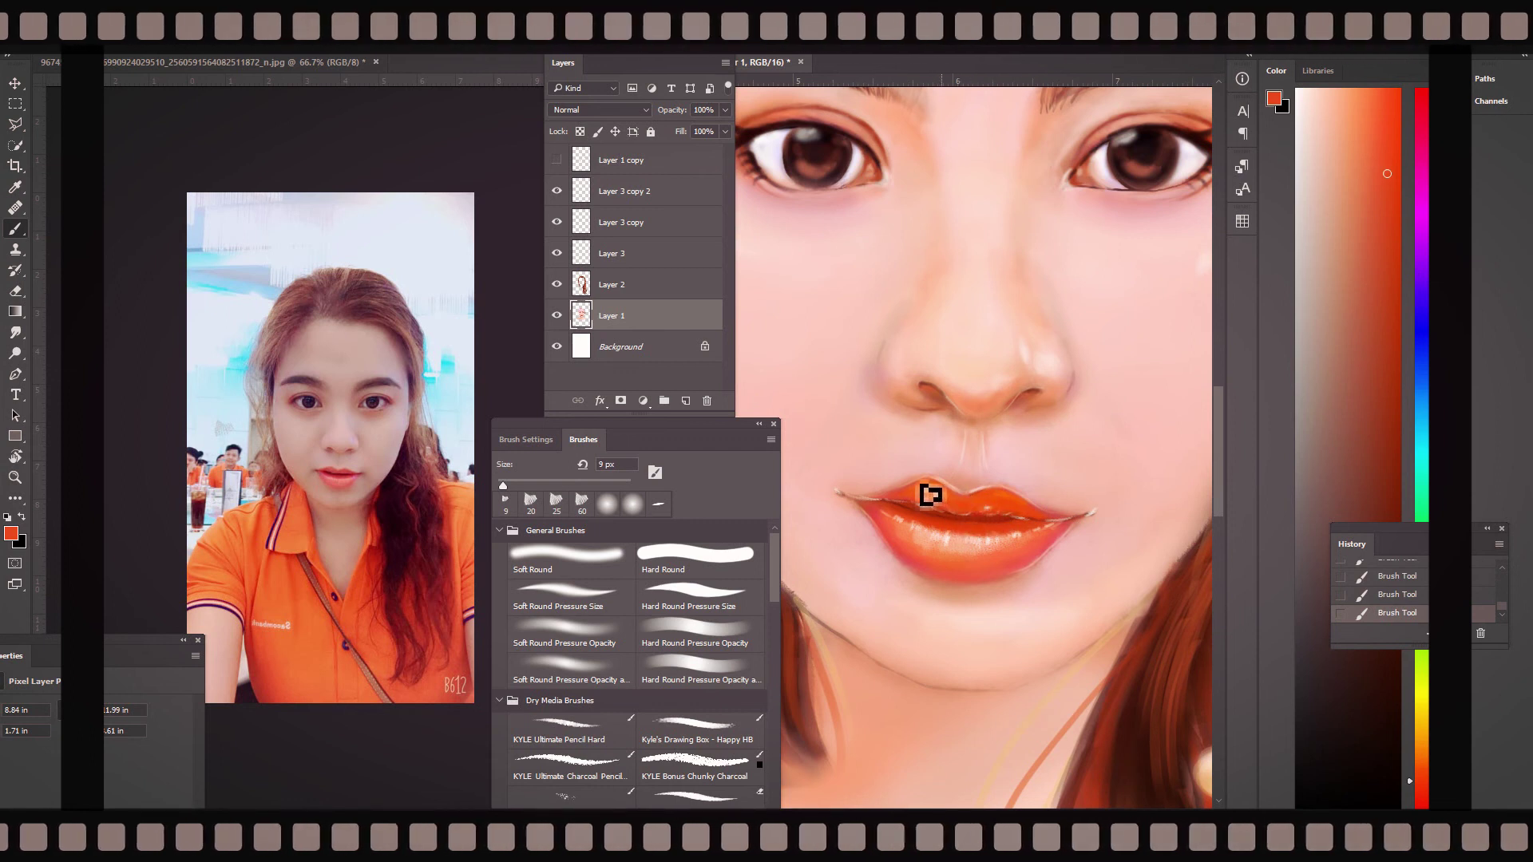
{"action": "key", "text": "ctrl+minus"}
{"action": "key", "text": "bracketright"}
{"action": "key", "text": "bracketright"}
{"action": "key", "text": "bracketright"}
{"action": "left_click", "coordinate": [1100, 361], "text": "alt"}
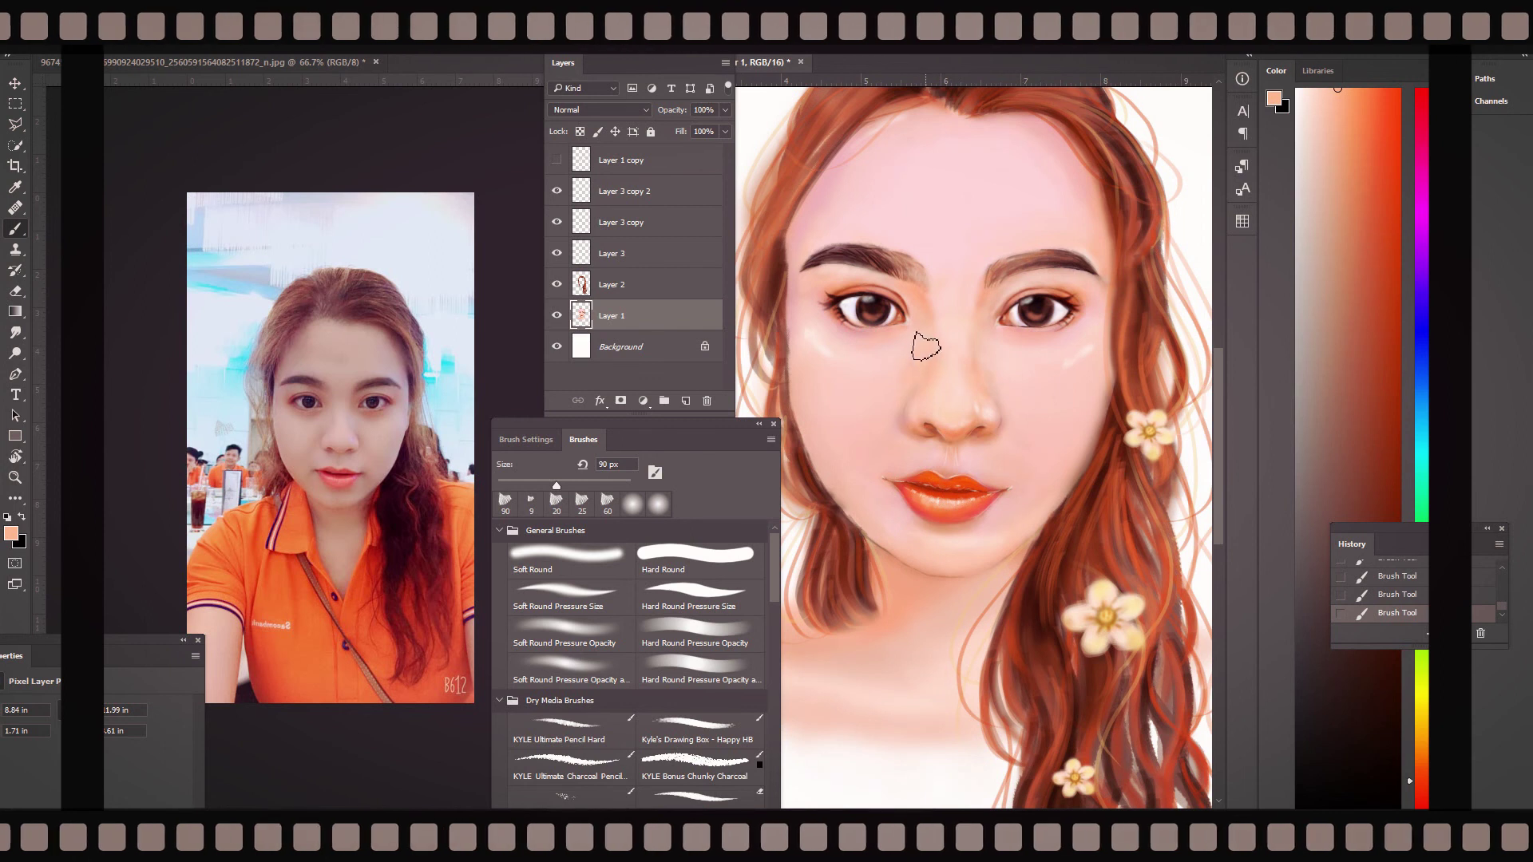
- Undo a peach blush on the left cheek, stroke faintly over the nose, then set white at 70 px
{"action": "key", "text": "ctrl+minus"}
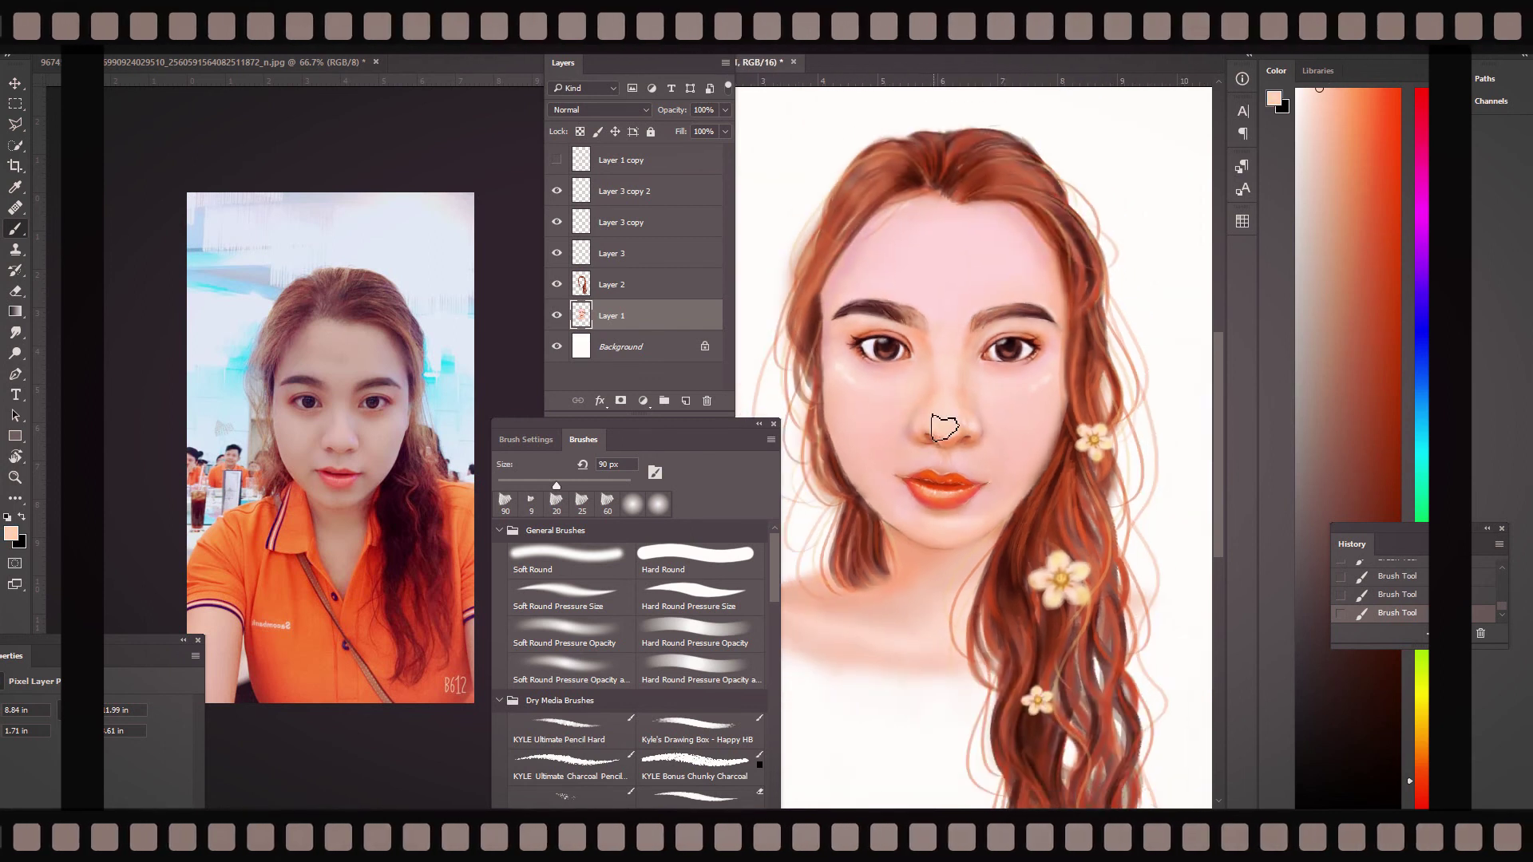
{"action": "left_click", "coordinate": [951, 475], "text": "alt"}
{"action": "key", "text": "bracketright"}
{"action": "key", "text": "bracketright"}
{"action": "key", "text": "bracketright"}
{"action": "left_click_drag", "start_coordinate": [846, 417], "coordinate": [900, 411]}
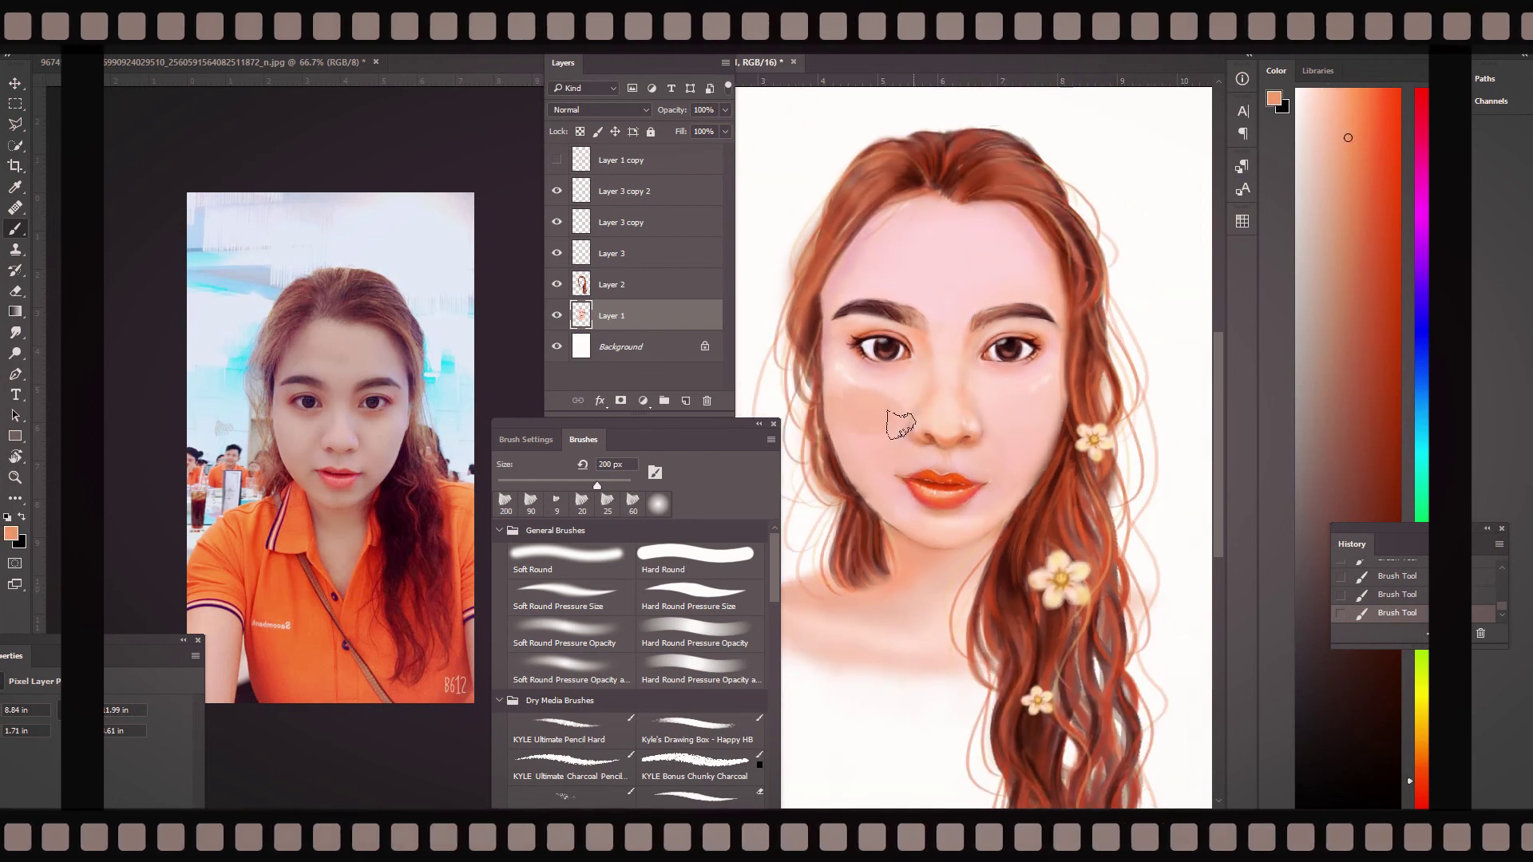
{"action": "key", "text": "ctrl+z"}
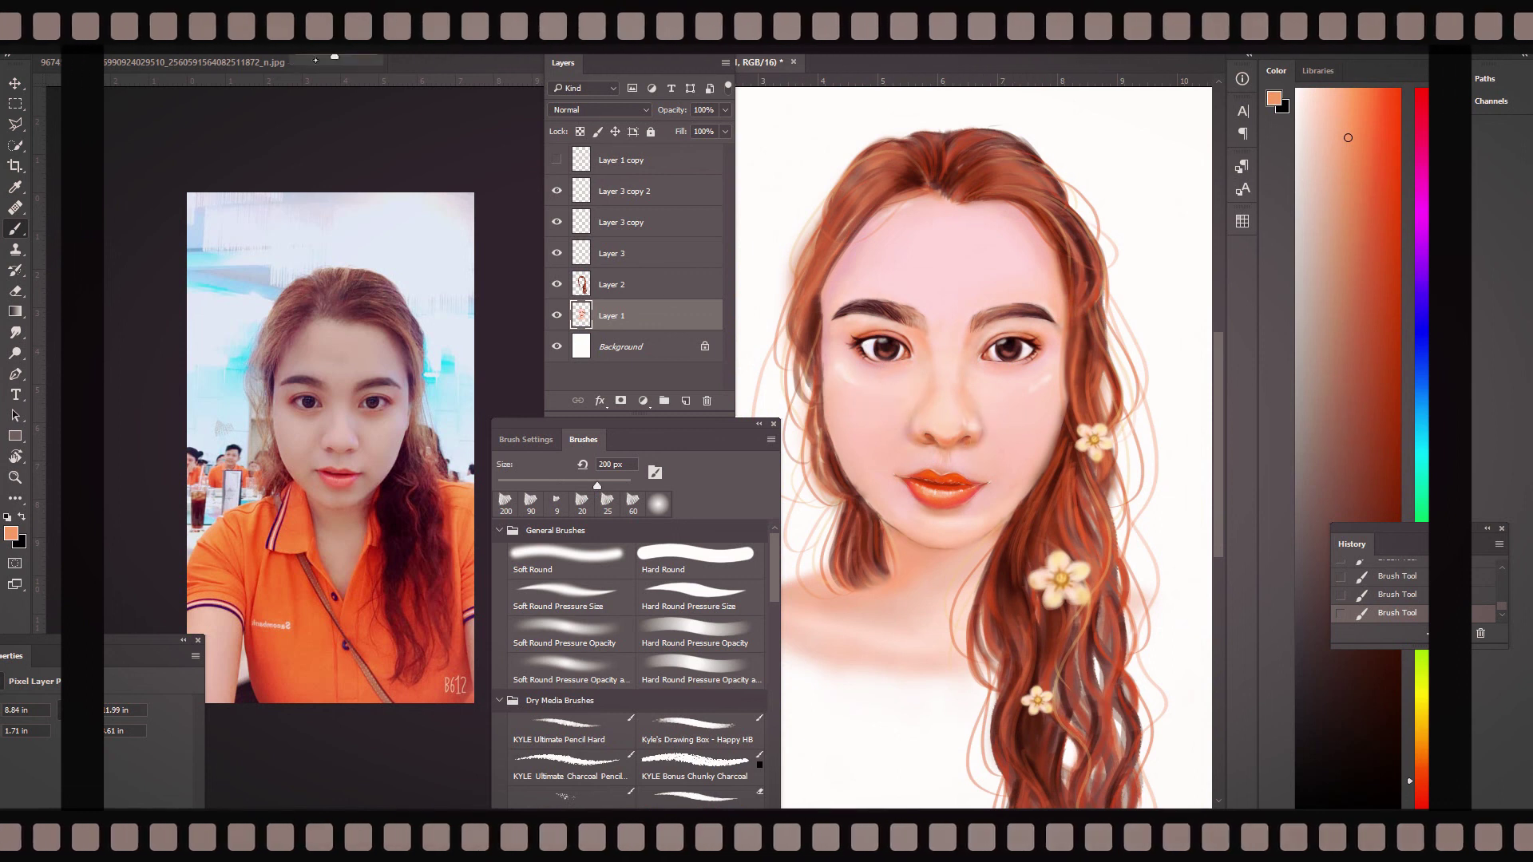
{"action": "left_click_drag", "start_coordinate": [892, 390], "coordinate": [925, 422]}
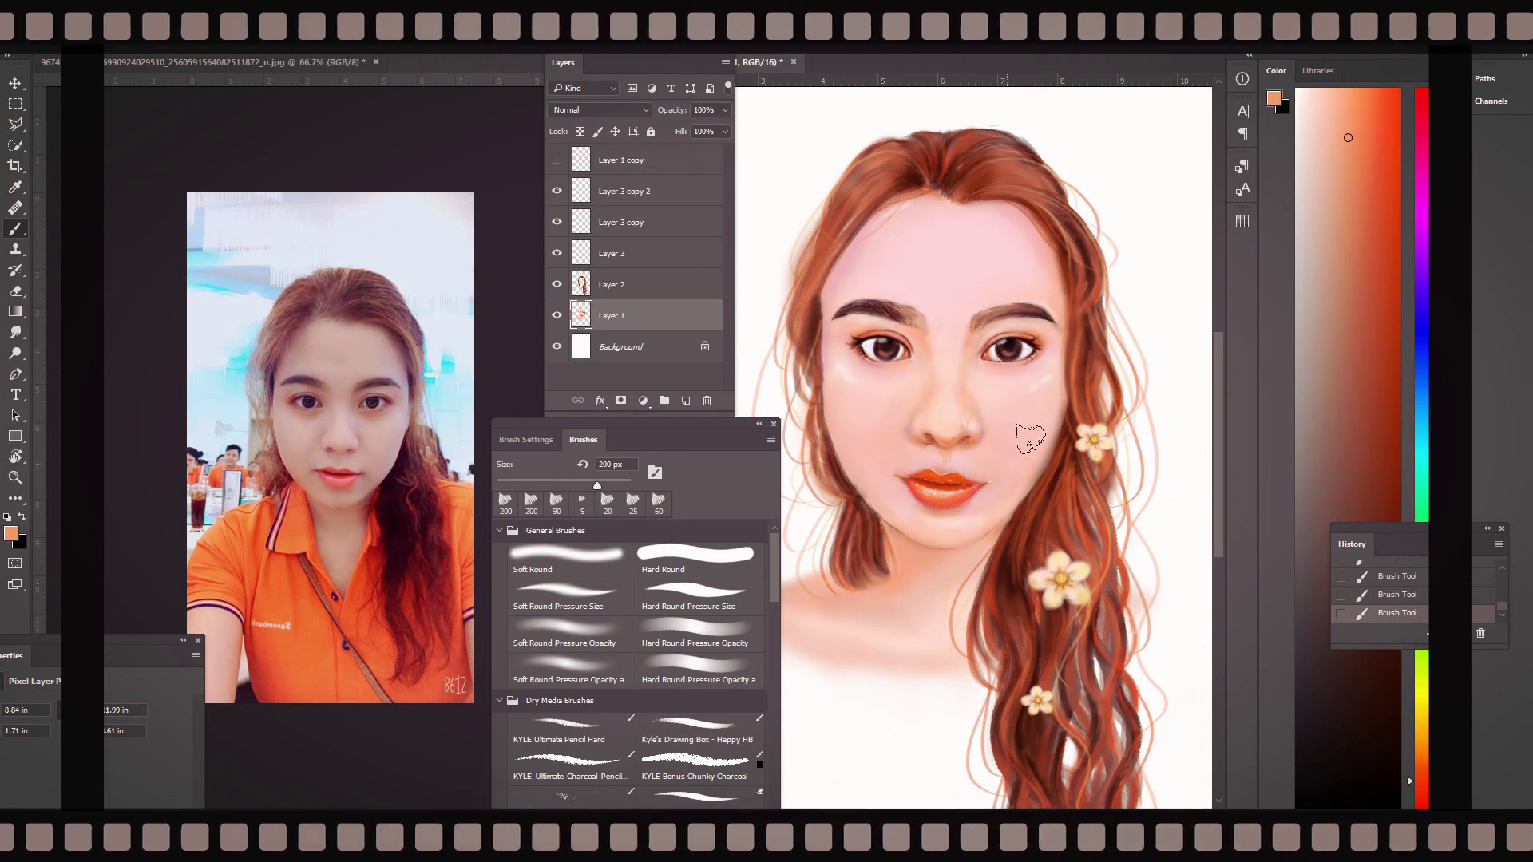
{"action": "left_click", "coordinate": [1324, 97]}
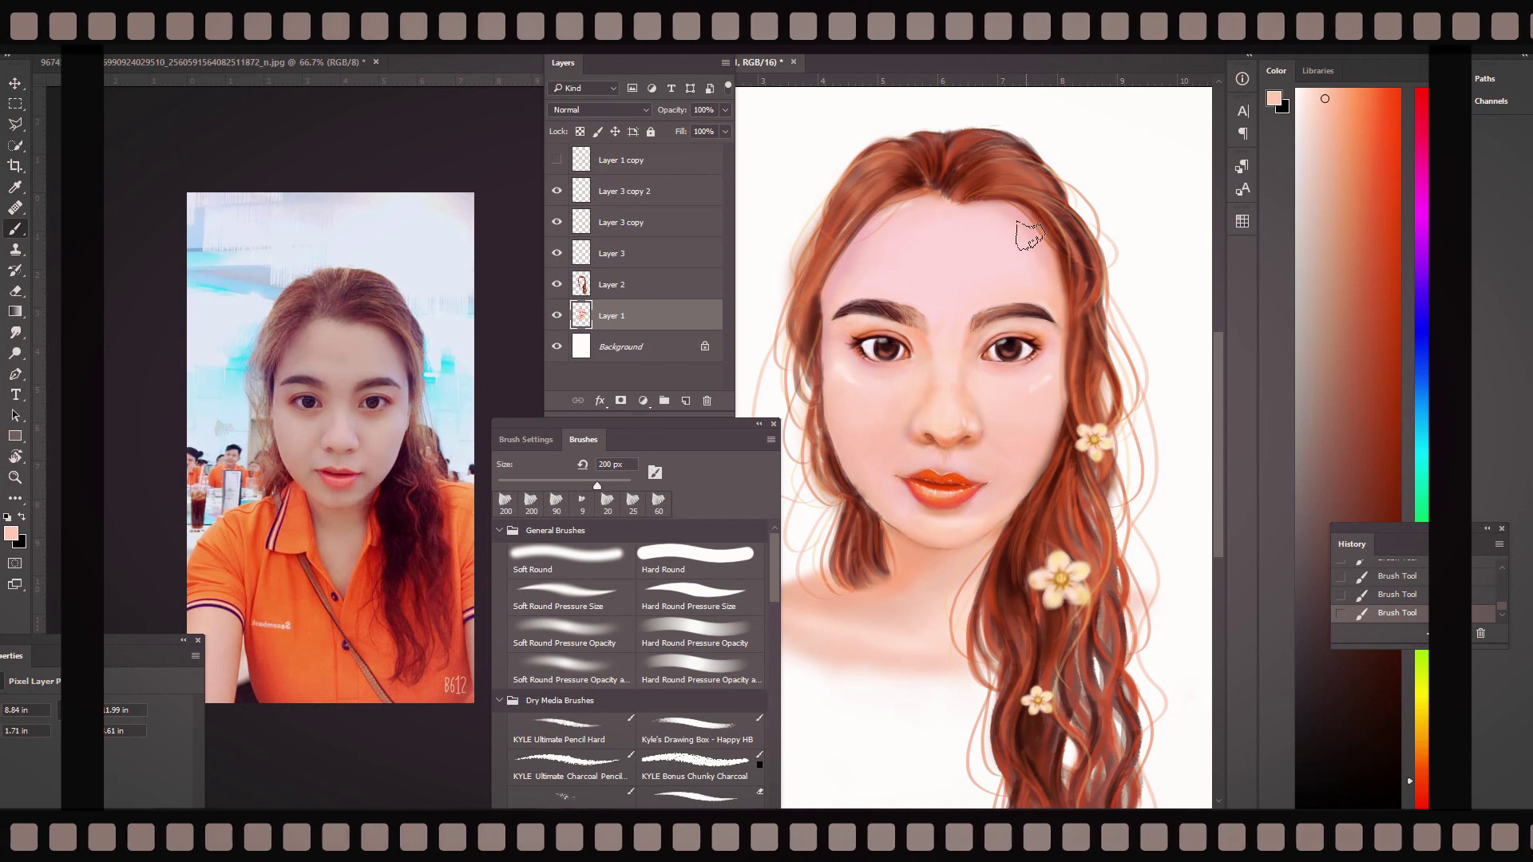
{"action": "left_click", "coordinate": [1298, 89]}
{"action": "key", "text": "bracketleft"}
{"action": "key", "text": "bracketleft"}
{"action": "key", "text": "bracketleft"}
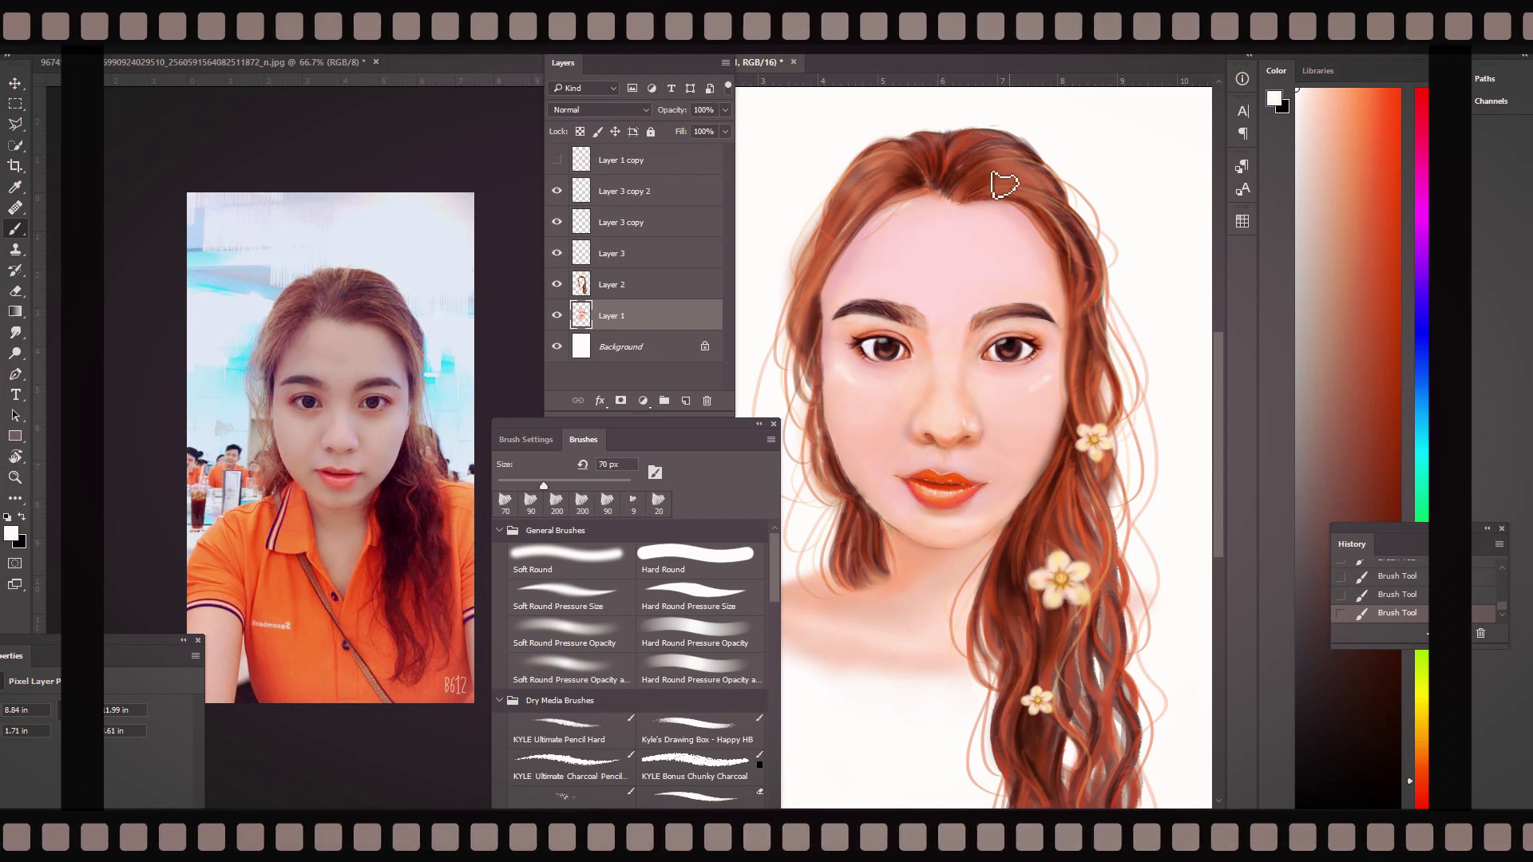
- Switch to Layer 2, shrink the brush to 45 px, and create empty Layer 4
{"action": "left_click", "coordinate": [896, 232], "text": "ctrl"}
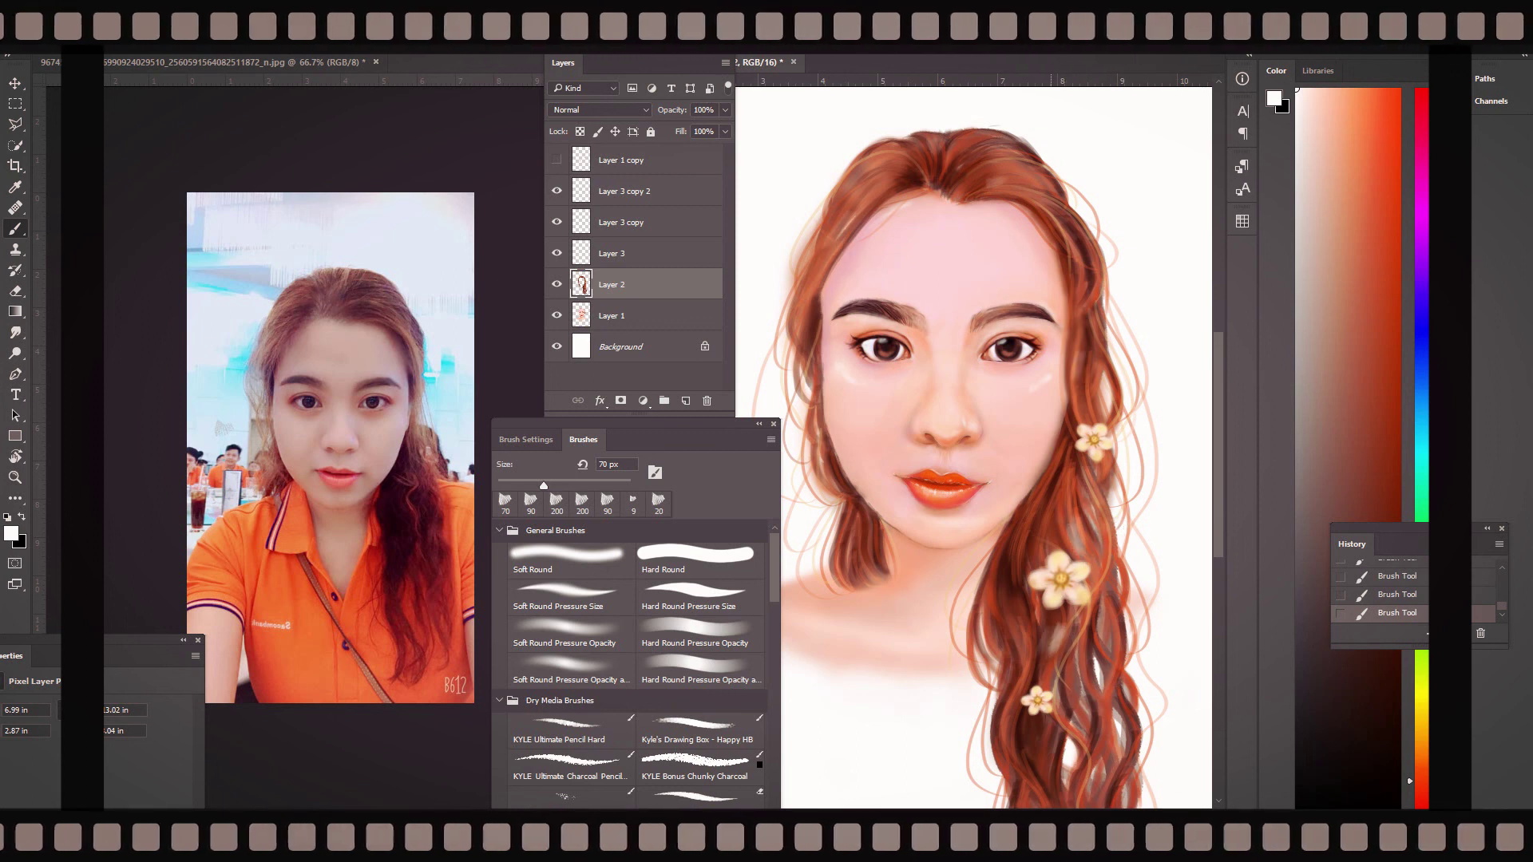
{"action": "key", "text": "ctrl+minus"}
{"action": "scroll", "coordinate": [959, 456], "scroll_direction": "up", "scroll_amount": 2}
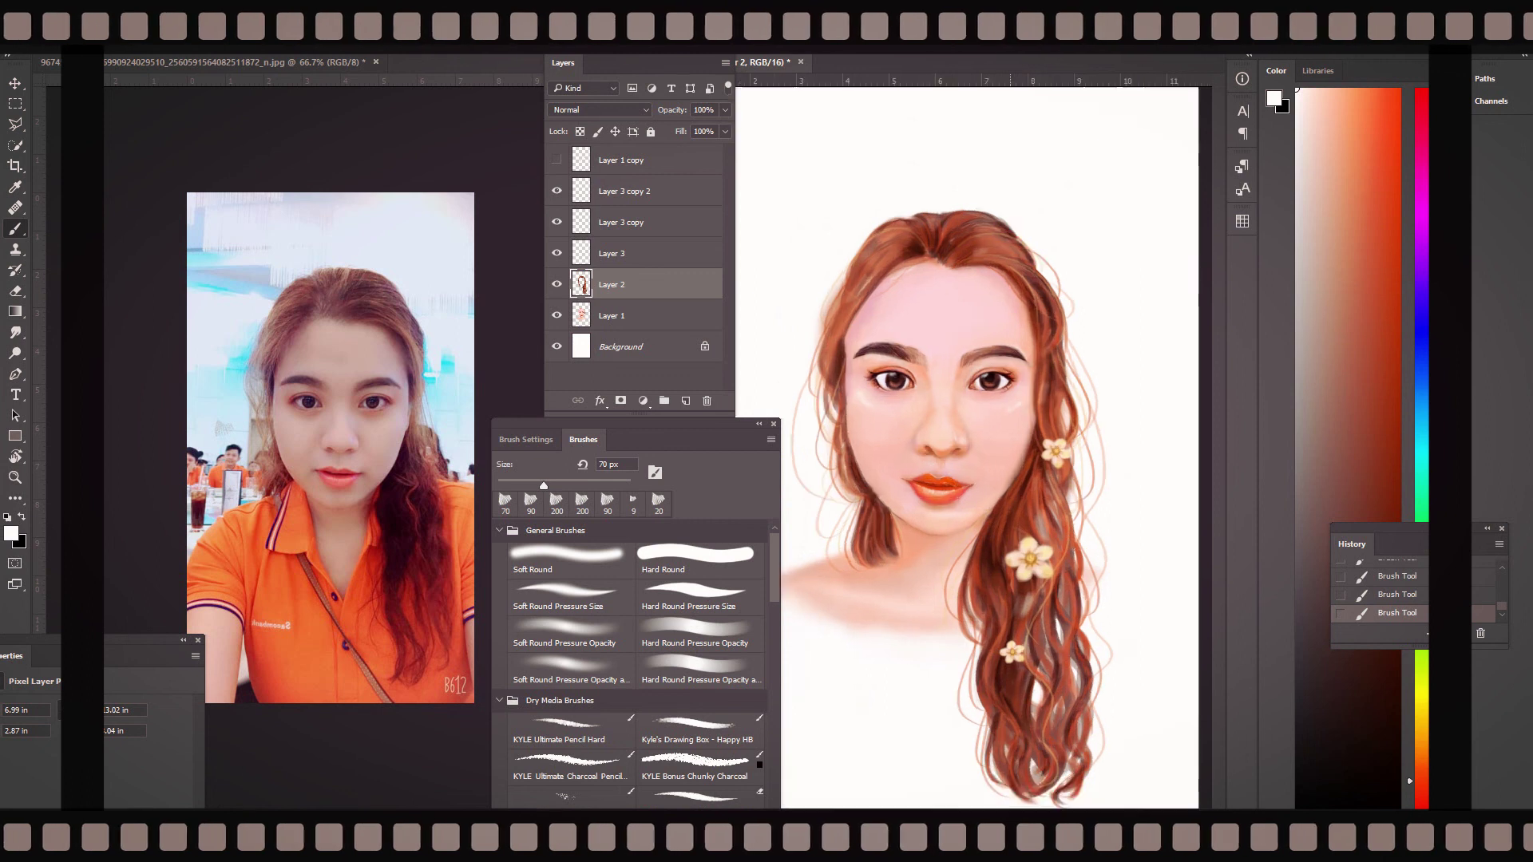
{"action": "scroll", "coordinate": [958, 455], "scroll_direction": "up", "scroll_amount": 2}
{"action": "key", "text": "bracketleft"}
{"action": "key", "text": "bracketleft"}
{"action": "key", "text": "bracketleft"}
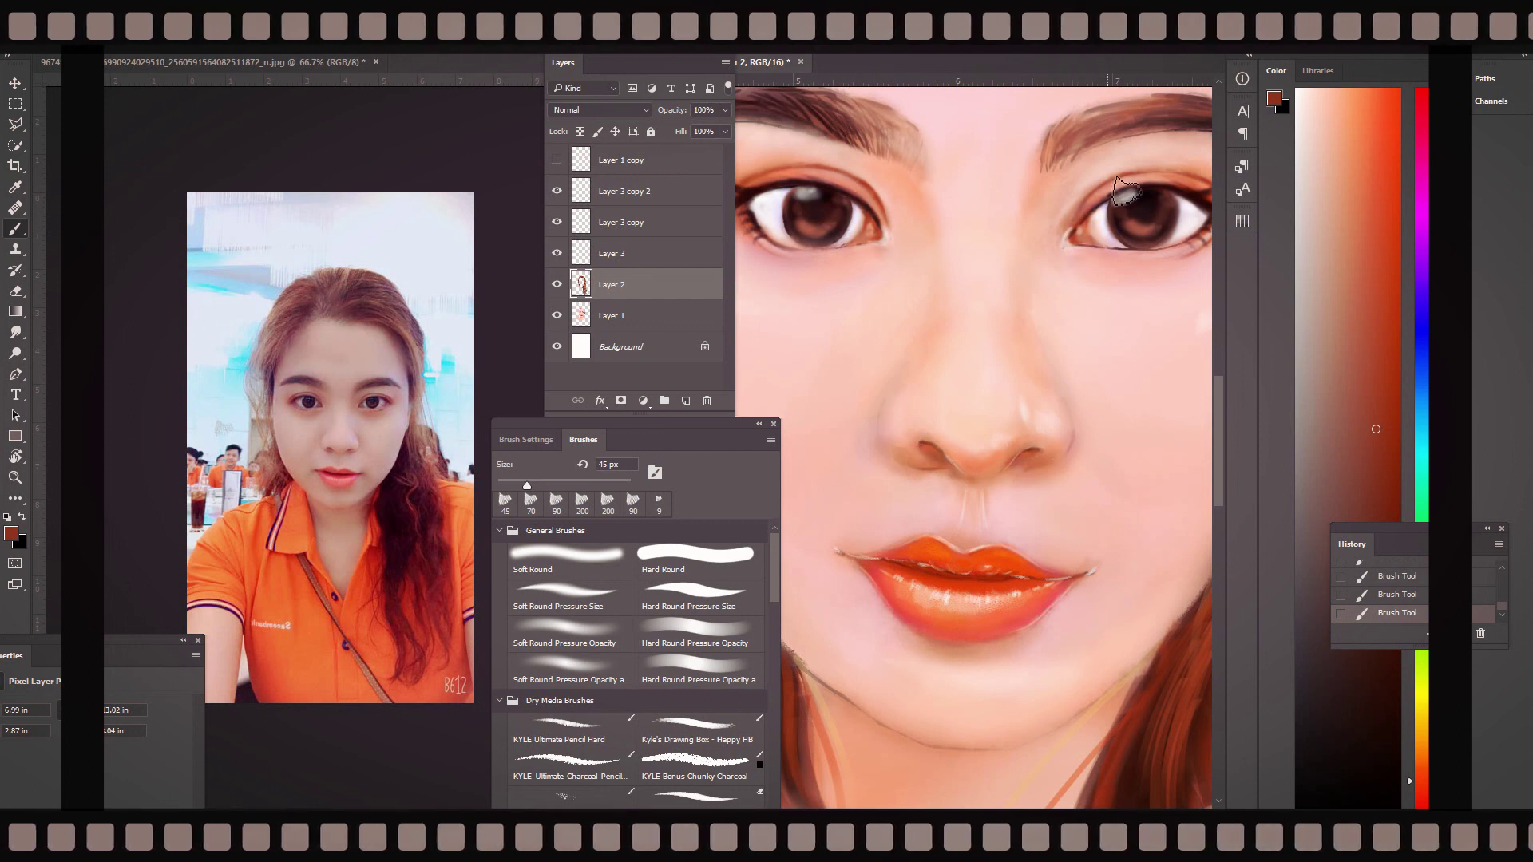
{"action": "scroll", "coordinate": [1089, 367], "scroll_direction": "down", "scroll_amount": 2}
{"action": "scroll", "coordinate": [1182, 367], "scroll_direction": "down", "scroll_amount": 2}
{"action": "scroll", "coordinate": [1150, 346], "scroll_direction": "down", "scroll_amount": 2}
{"action": "scroll", "coordinate": [1073, 376], "scroll_direction": "down", "scroll_amount": 1}
{"action": "key", "text": "ctrl+shift+alt+n"}
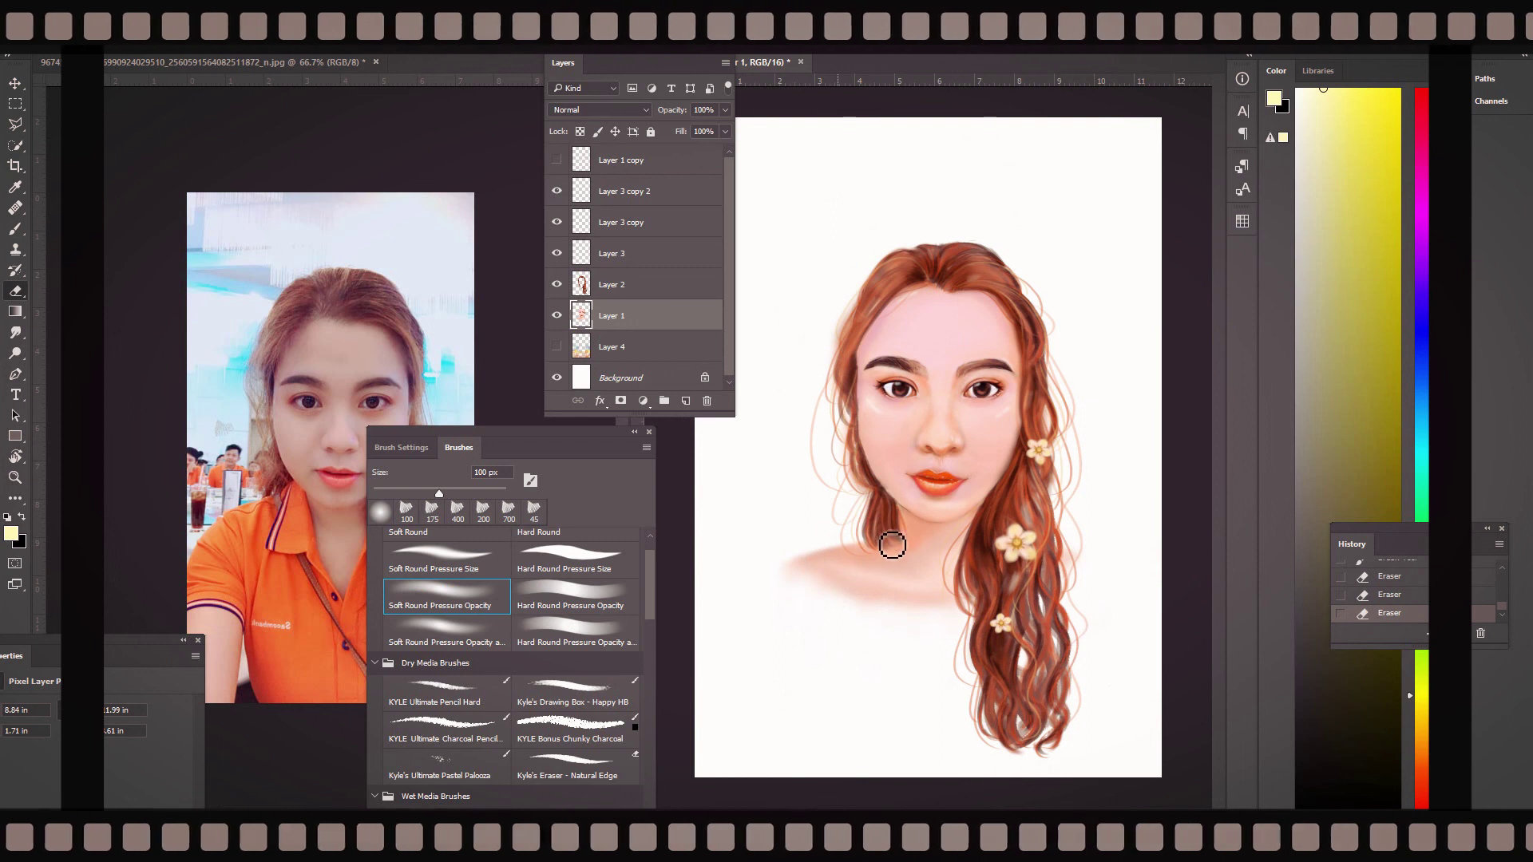
- Erase to lighten the shadow below the neck and add faint strokes on the lower canvas
{"action": "left_click_drag", "start_coordinate": [847, 606], "coordinate": [814, 584]}
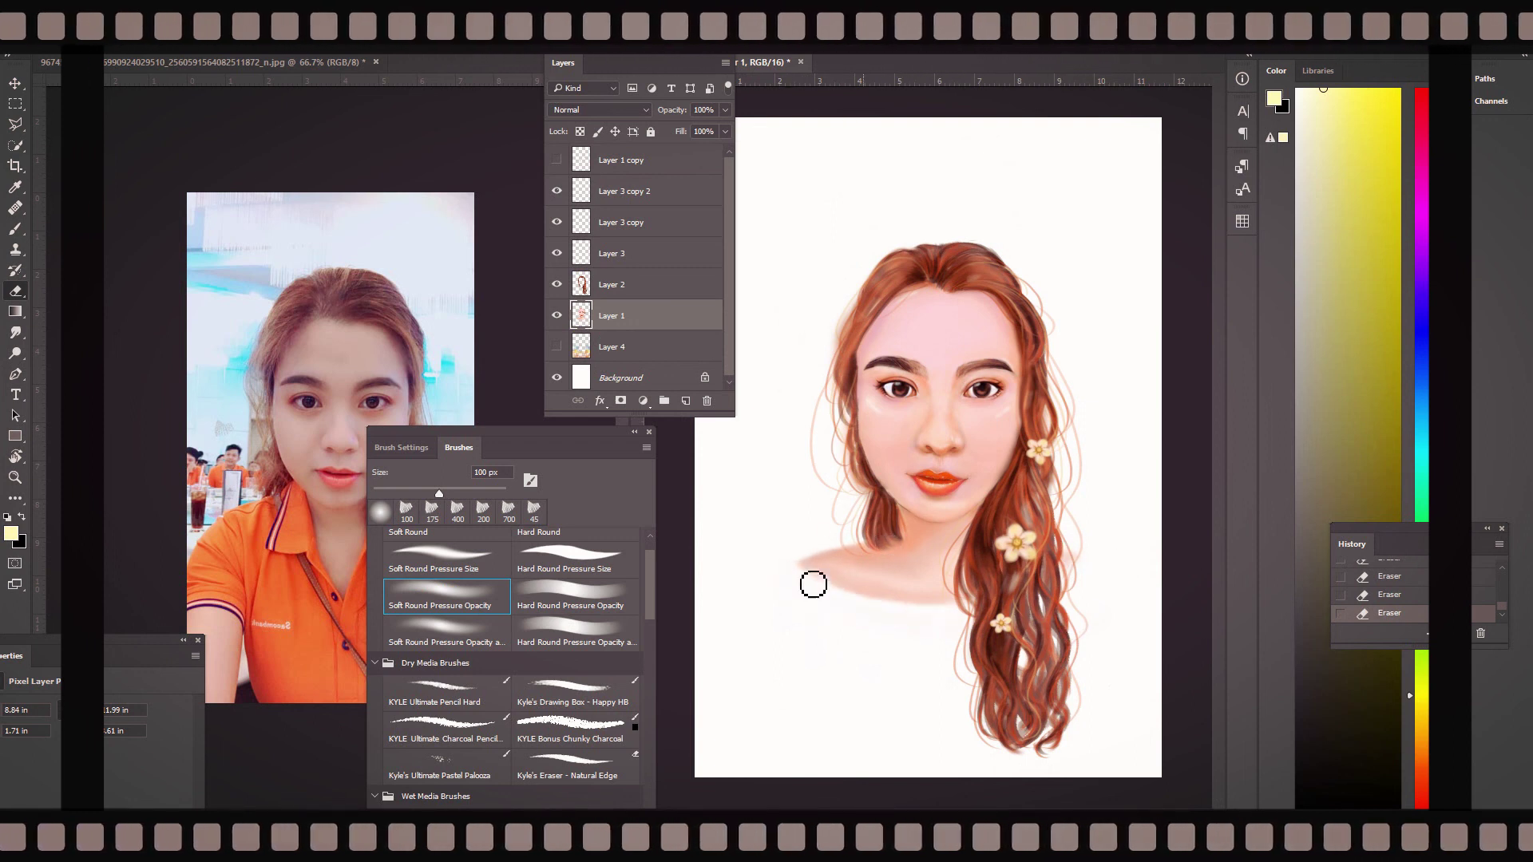
{"action": "key", "text": "b"}
{"action": "mouse_move", "coordinate": [831, 728]}
{"action": "left_mouse_down"}
{"action": "mouse_move", "coordinate": [902, 637]}
{"action": "mouse_move", "coordinate": [918, 663]}
{"action": "left_mouse_up"}
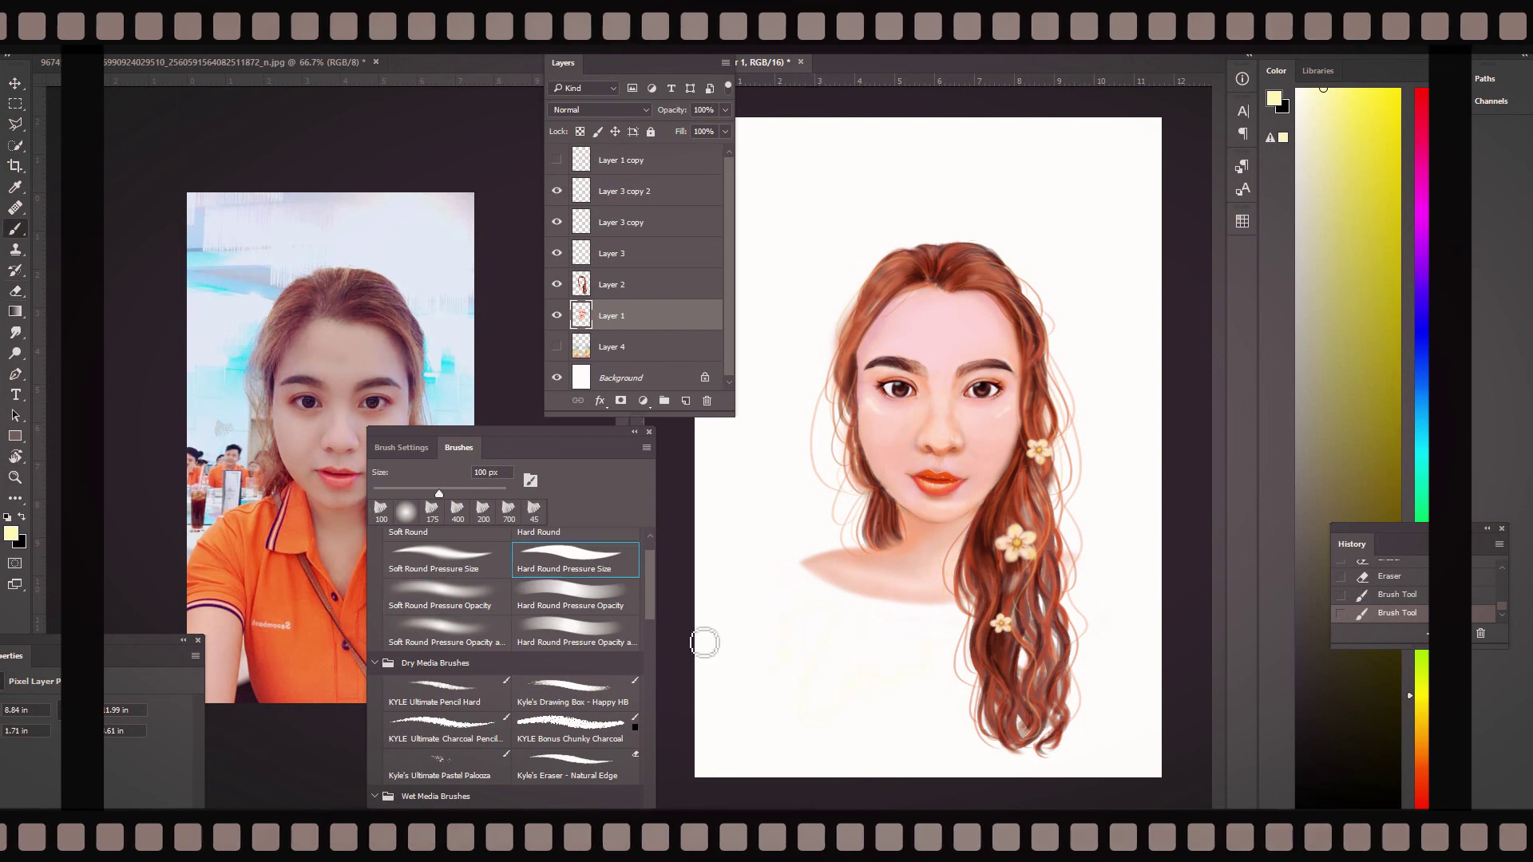
- Draw a looping black signature at the lower left, redoing the first attempt
{"action": "key", "text": "F5"}
{"action": "key", "text": "d"}
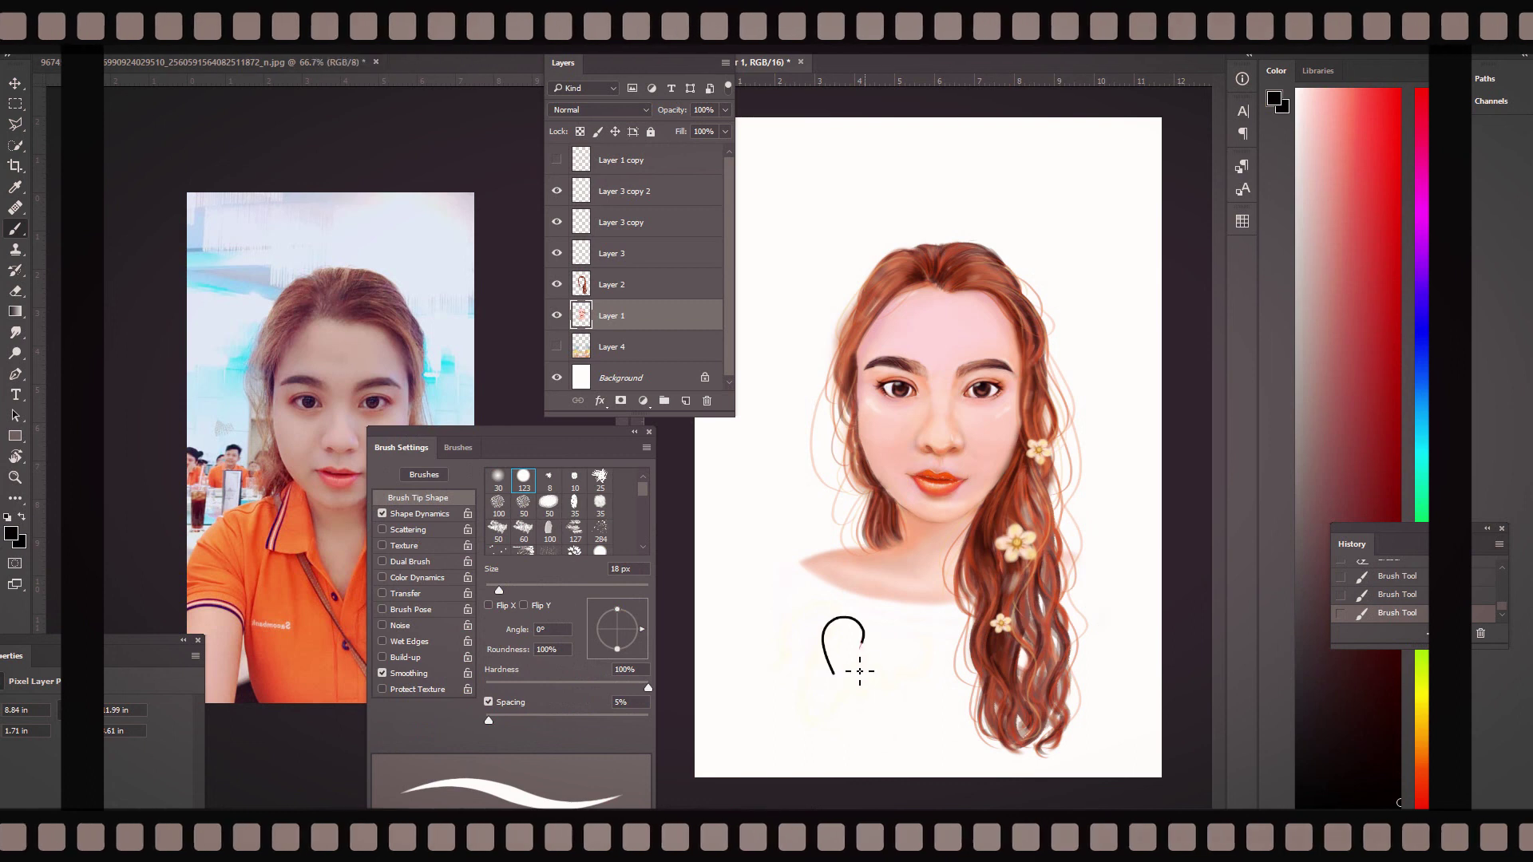
{"action": "key", "text": "ctrl+z"}
{"action": "key", "text": "ctrl+z"}
{"action": "key", "text": "ctrl+z"}
{"action": "mouse_move", "coordinate": [802, 653]}
{"action": "left_mouse_down"}
{"action": "mouse_move", "coordinate": [845, 710]}
{"action": "mouse_move", "coordinate": [899, 617]}
{"action": "left_mouse_up"}
{"action": "left_click_drag", "start_coordinate": [757, 683], "coordinate": [793, 650]}
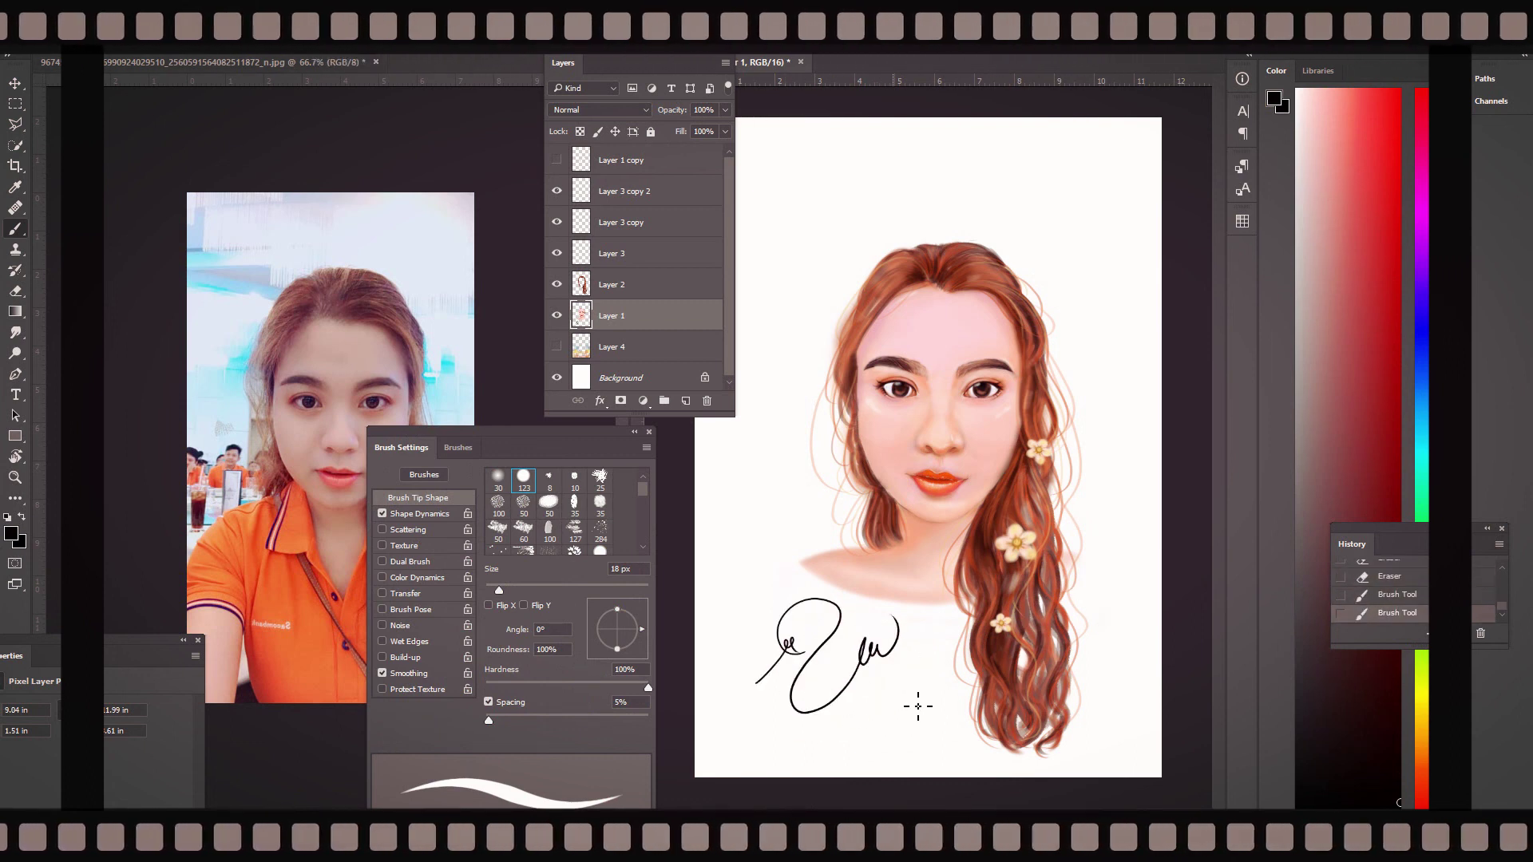
{"action": "key", "text": "ctrl+minus"}
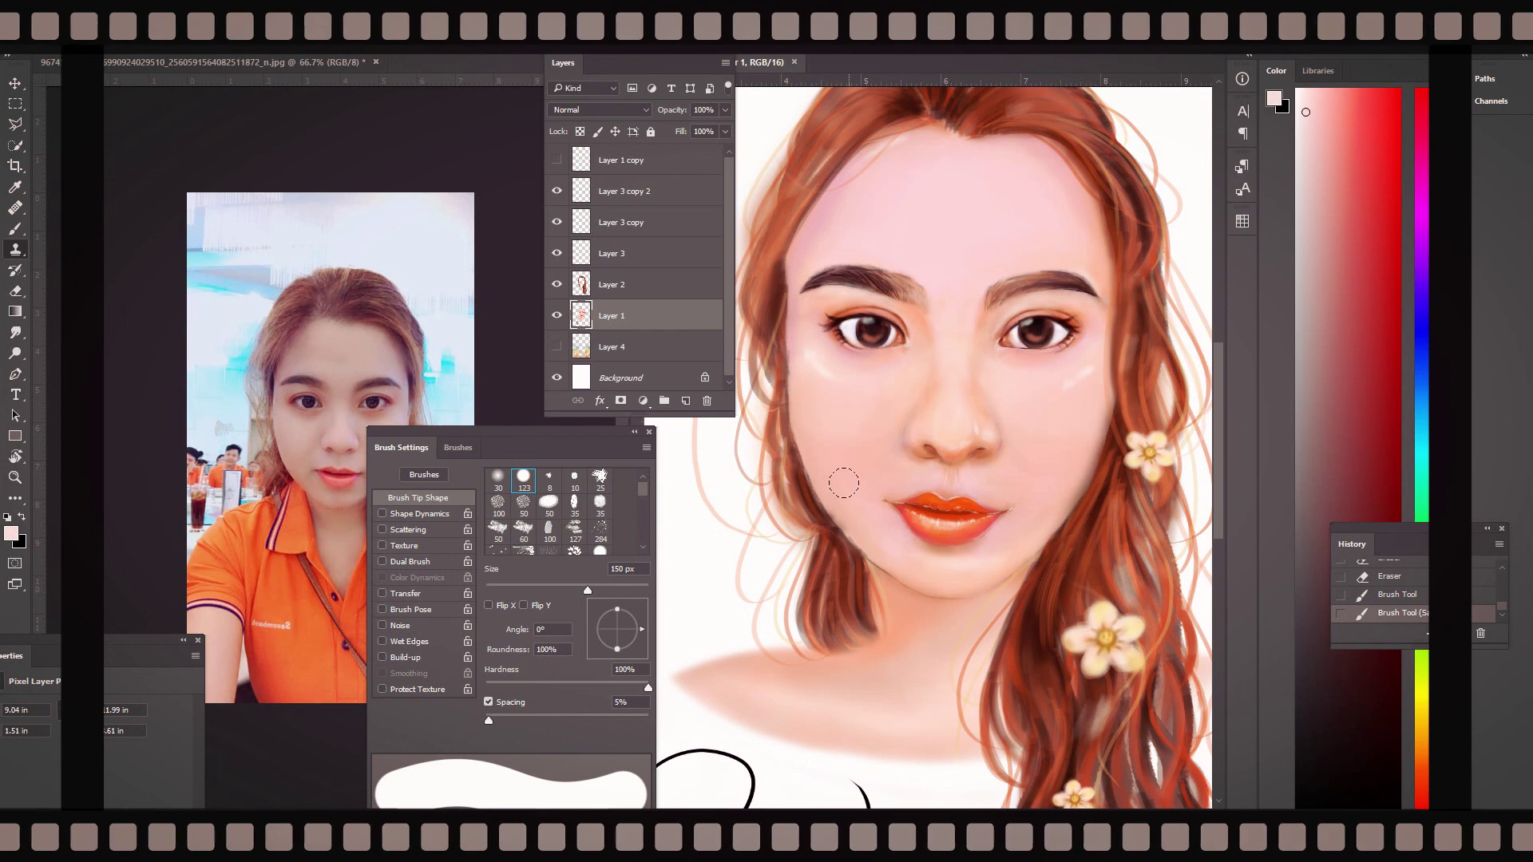
- Dismiss the clone-source warning and paint a soft stroke on the face with Soft Round
{"action": "left_click", "coordinate": [807, 443]}
{"action": "key", "text": "Return"}
{"action": "key", "text": "b"}
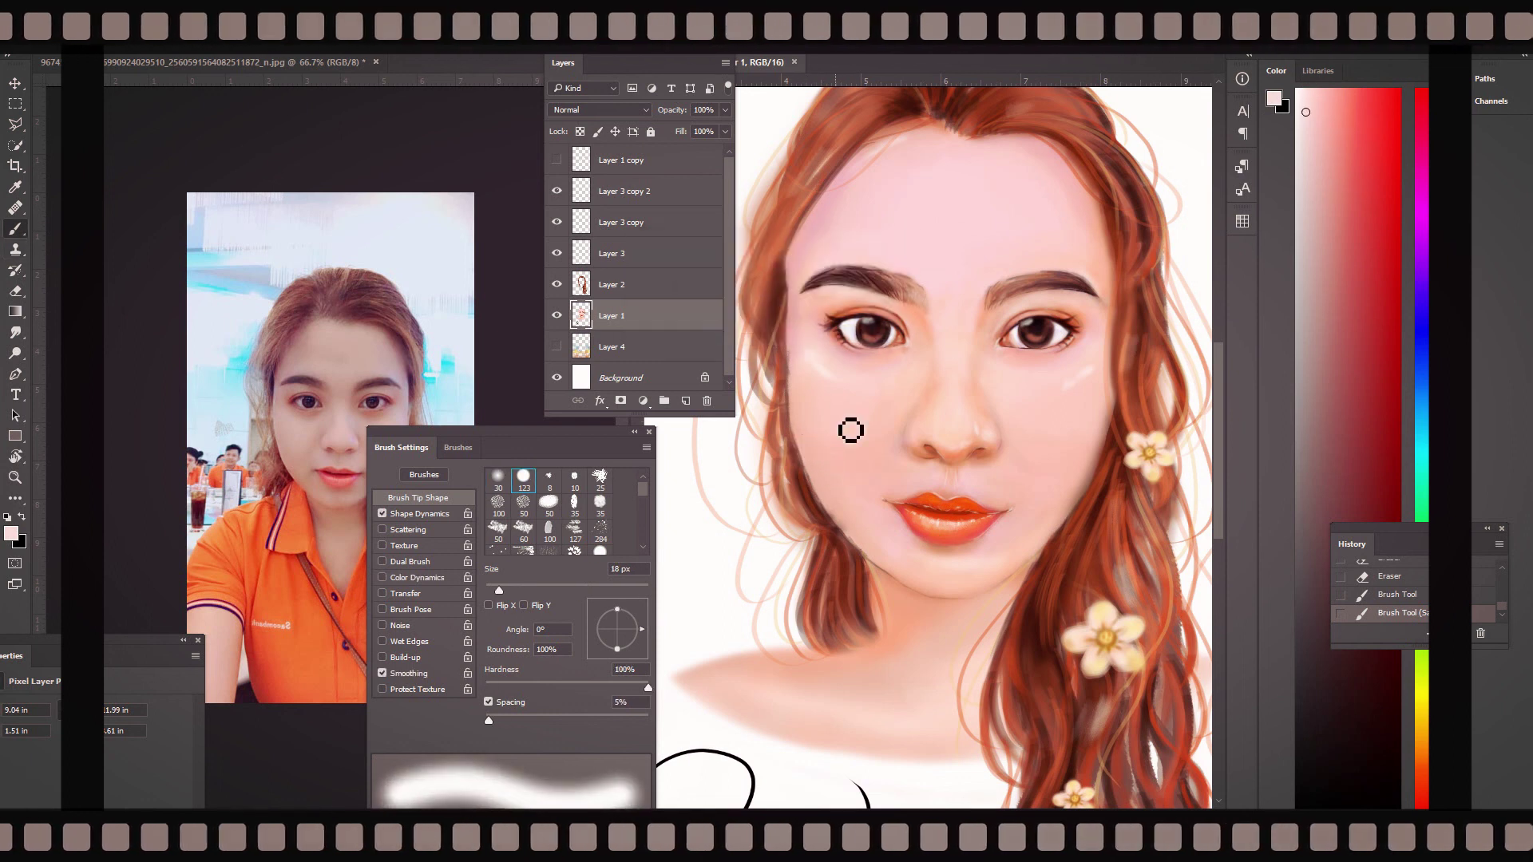
{"action": "left_click", "coordinate": [459, 448]}
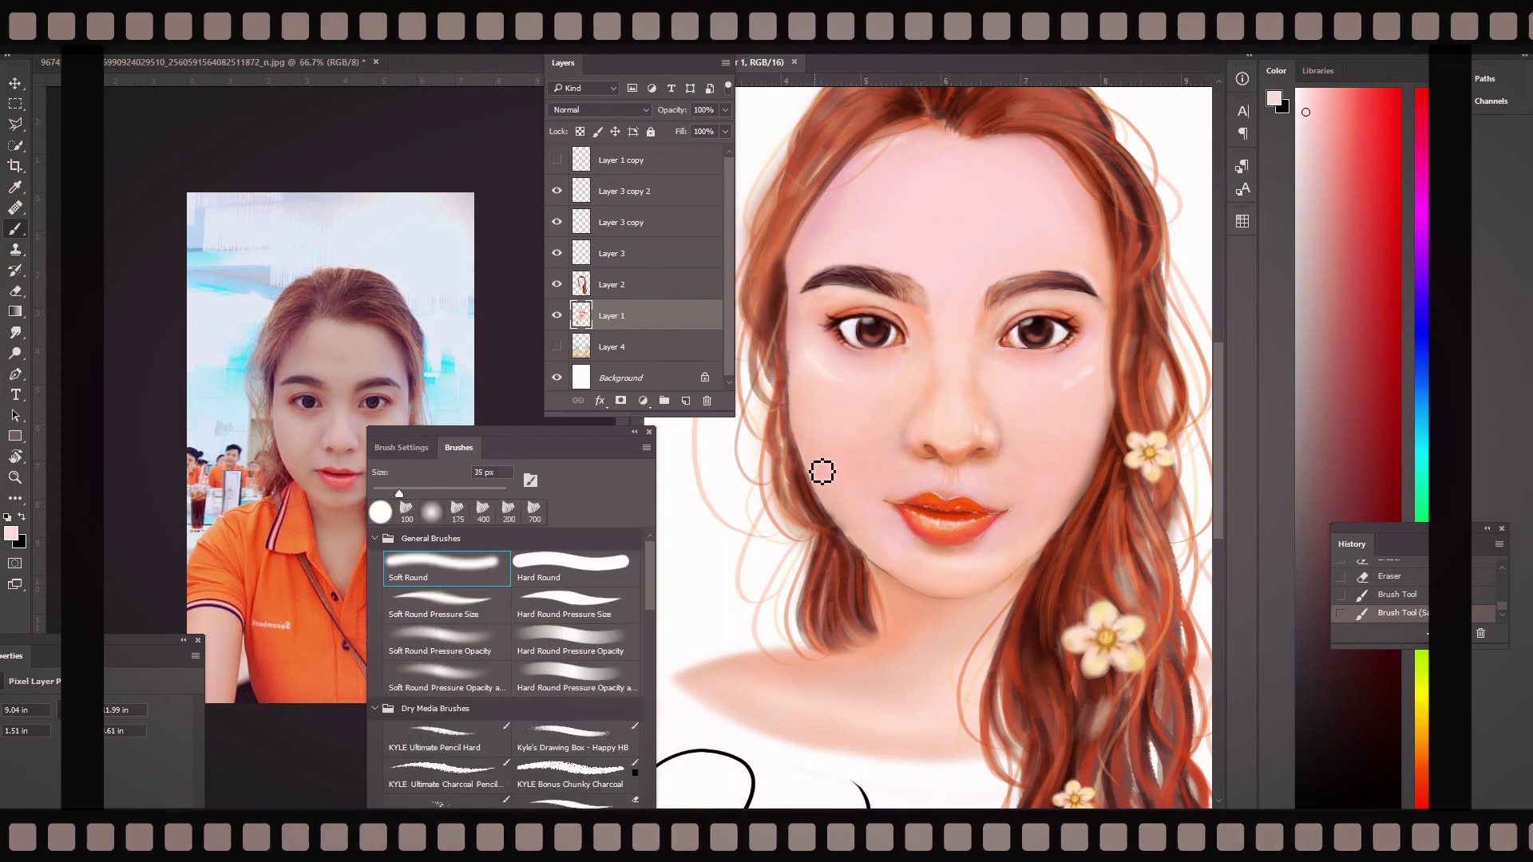
{"action": "left_click_drag", "start_coordinate": [817, 464], "coordinate": [826, 487]}
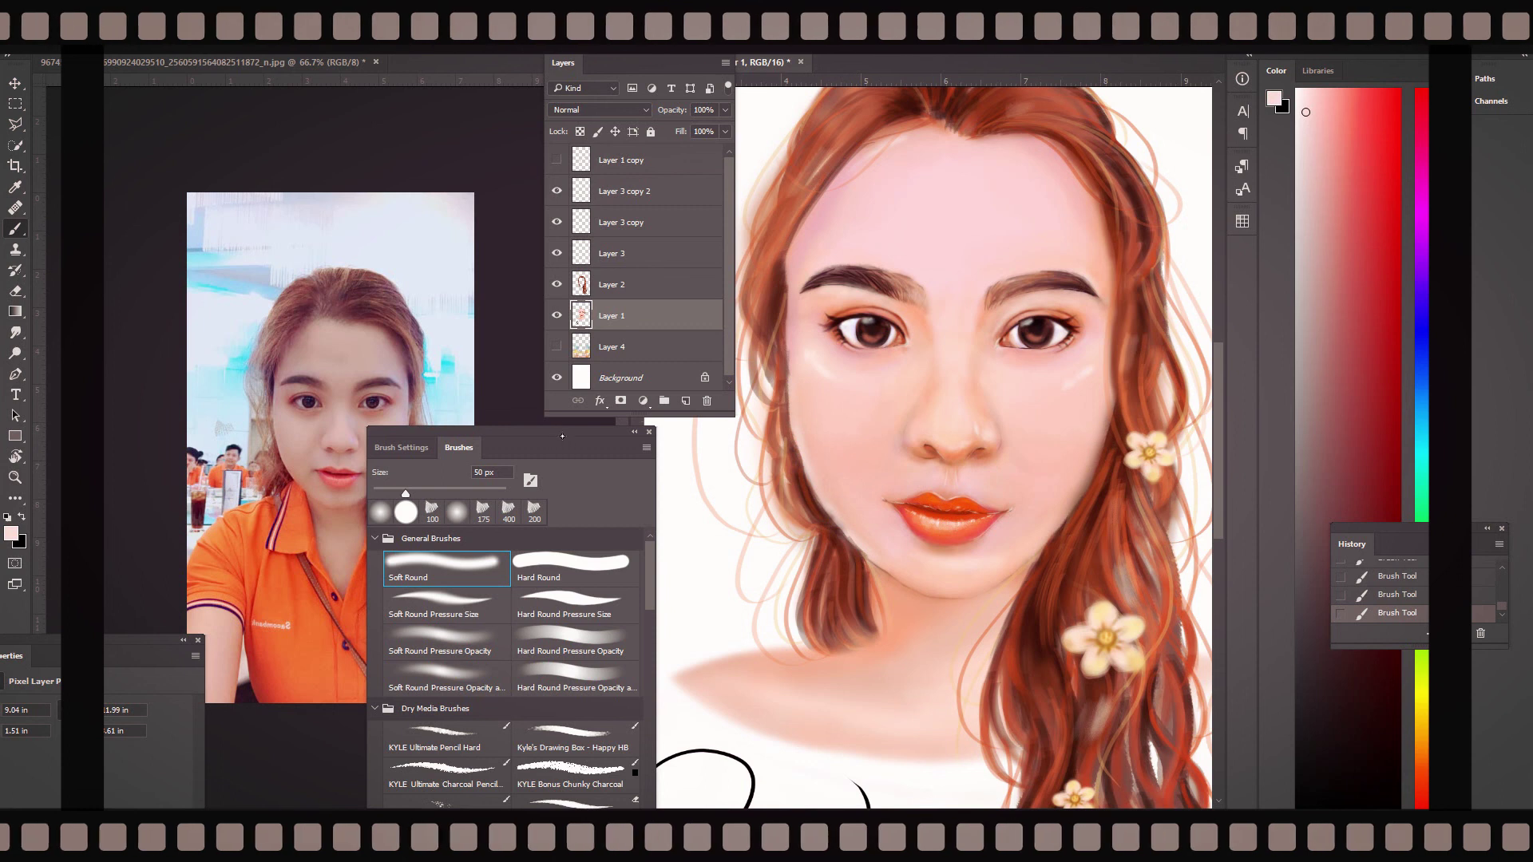
{"action": "left_click_drag", "start_coordinate": [563, 436], "coordinate": [630, 457]}
- On Layer 2 with a 35 px brush, choose white, then deeper rose and dark red tones
{"action": "left_click_drag", "start_coordinate": [1311, 106], "coordinate": [1297, 89]}
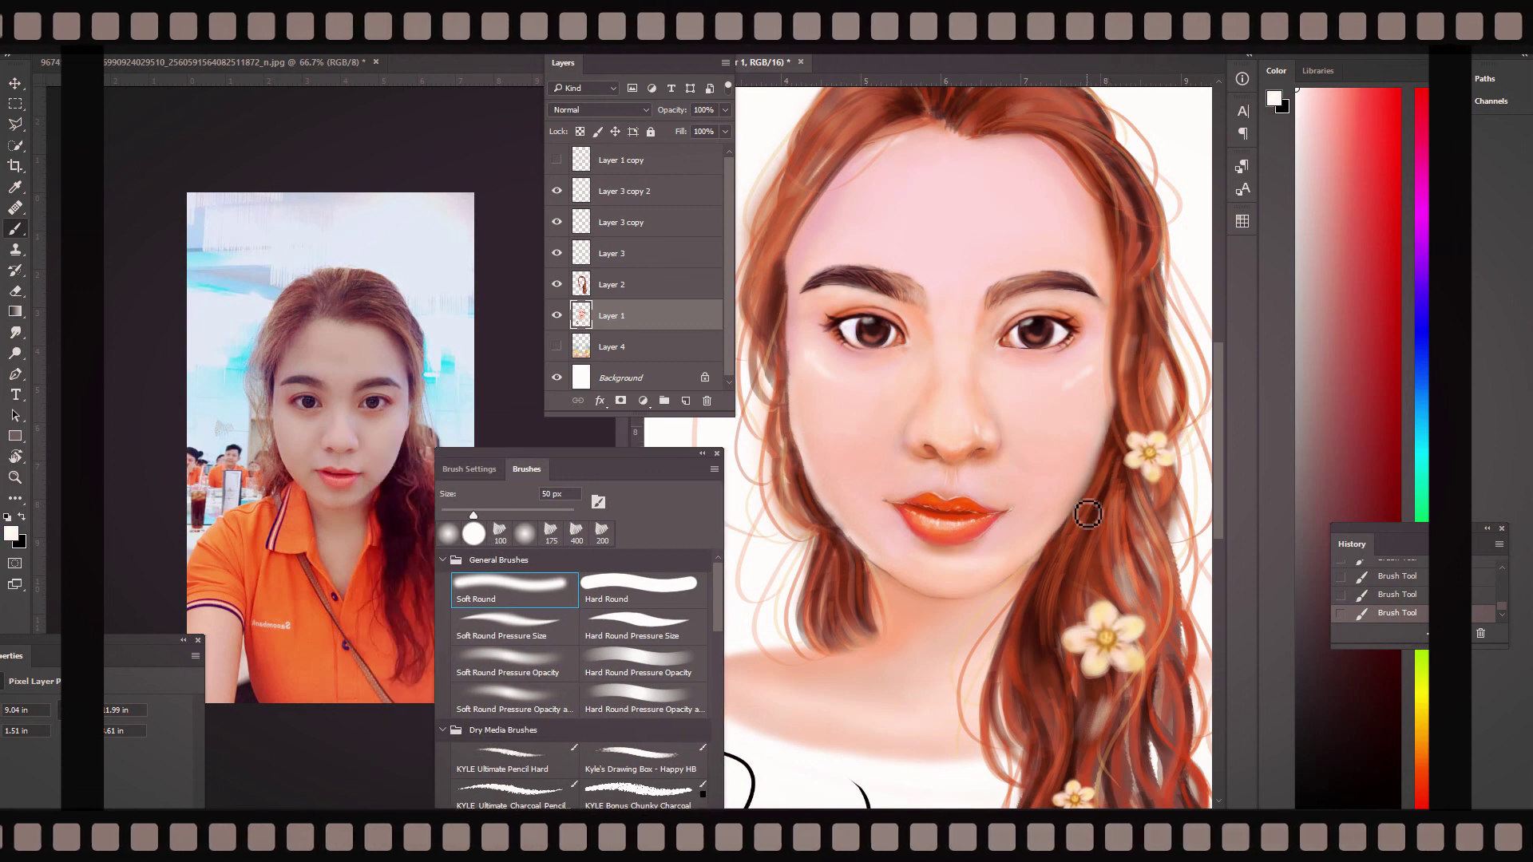
{"action": "key", "text": "alt+bracketright"}
{"action": "key", "text": "bracketleft"}
{"action": "key", "text": "bracketleft"}
{"action": "key", "text": "bracketleft"}
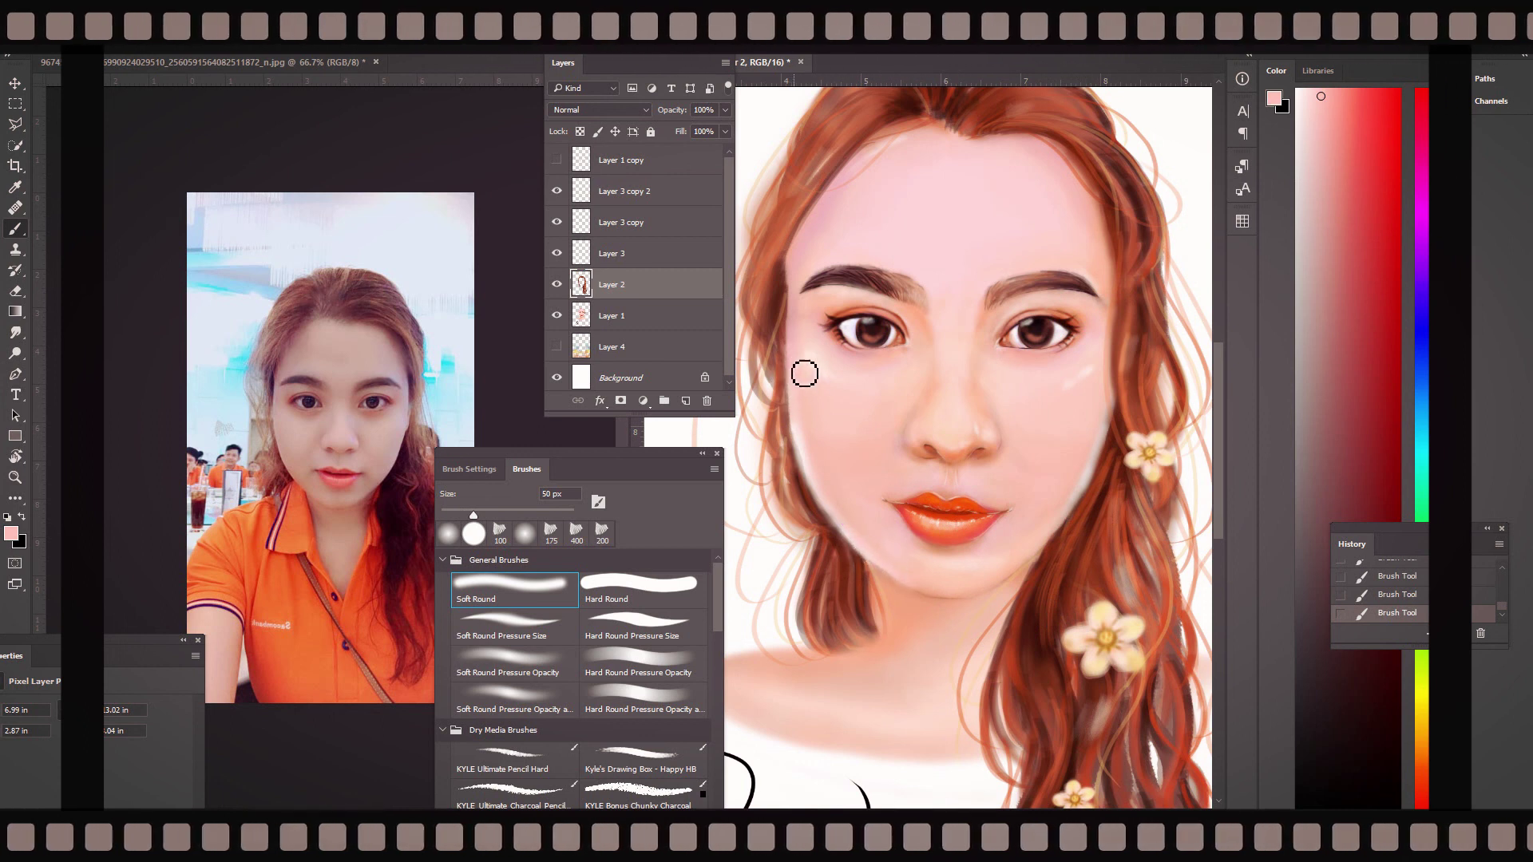
{"action": "left_click", "coordinate": [928, 601], "text": "alt"}
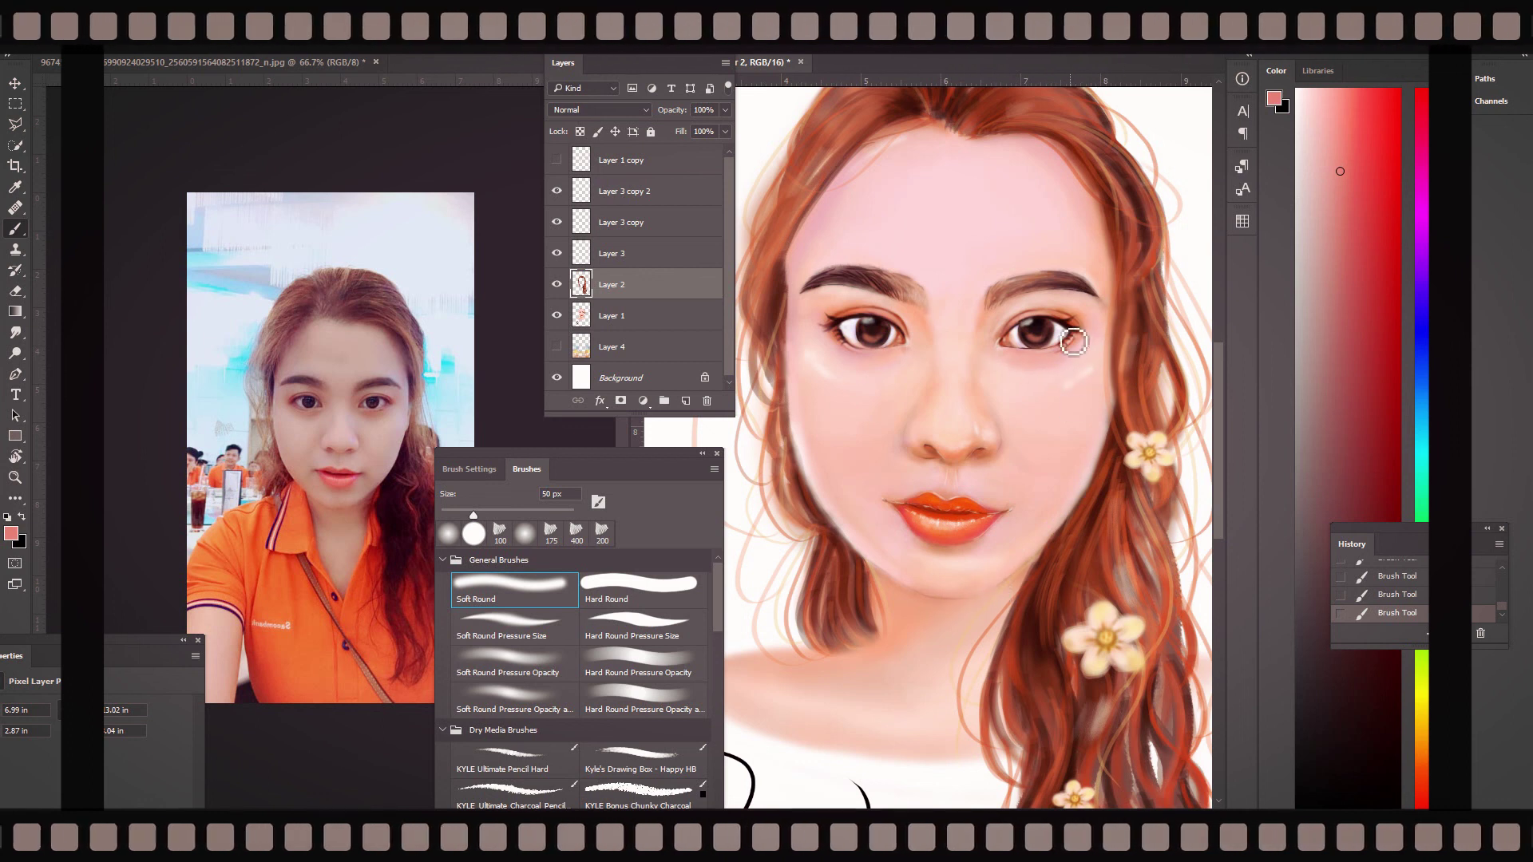
{"action": "key", "text": "ctrl+0"}
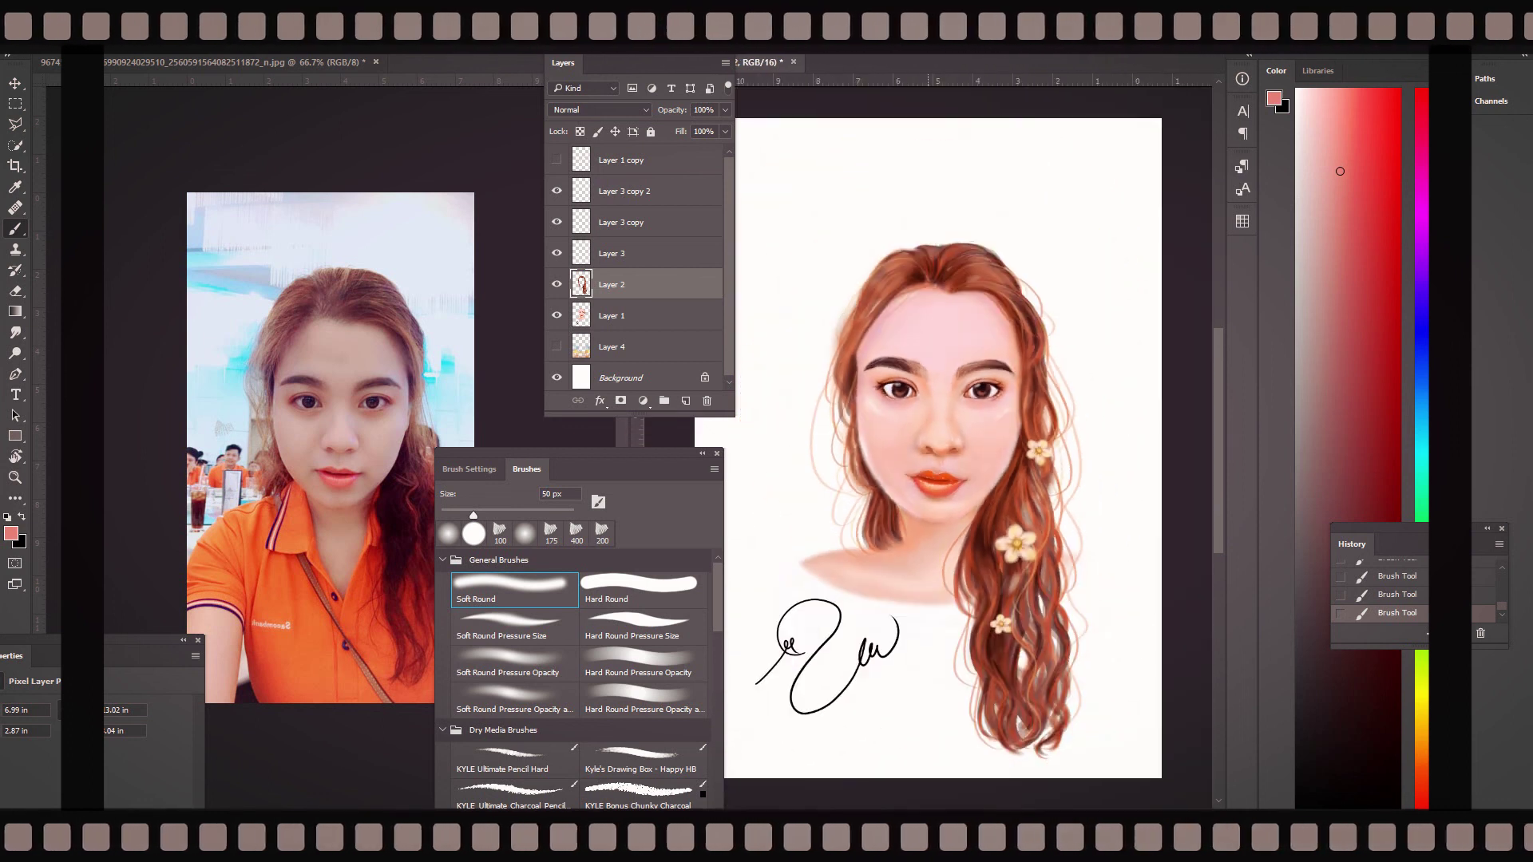
{"action": "key", "text": "ctrl+plus"}
{"action": "key", "text": "ctrl+plus"}
{"action": "left_click", "coordinate": [988, 490], "text": "alt"}
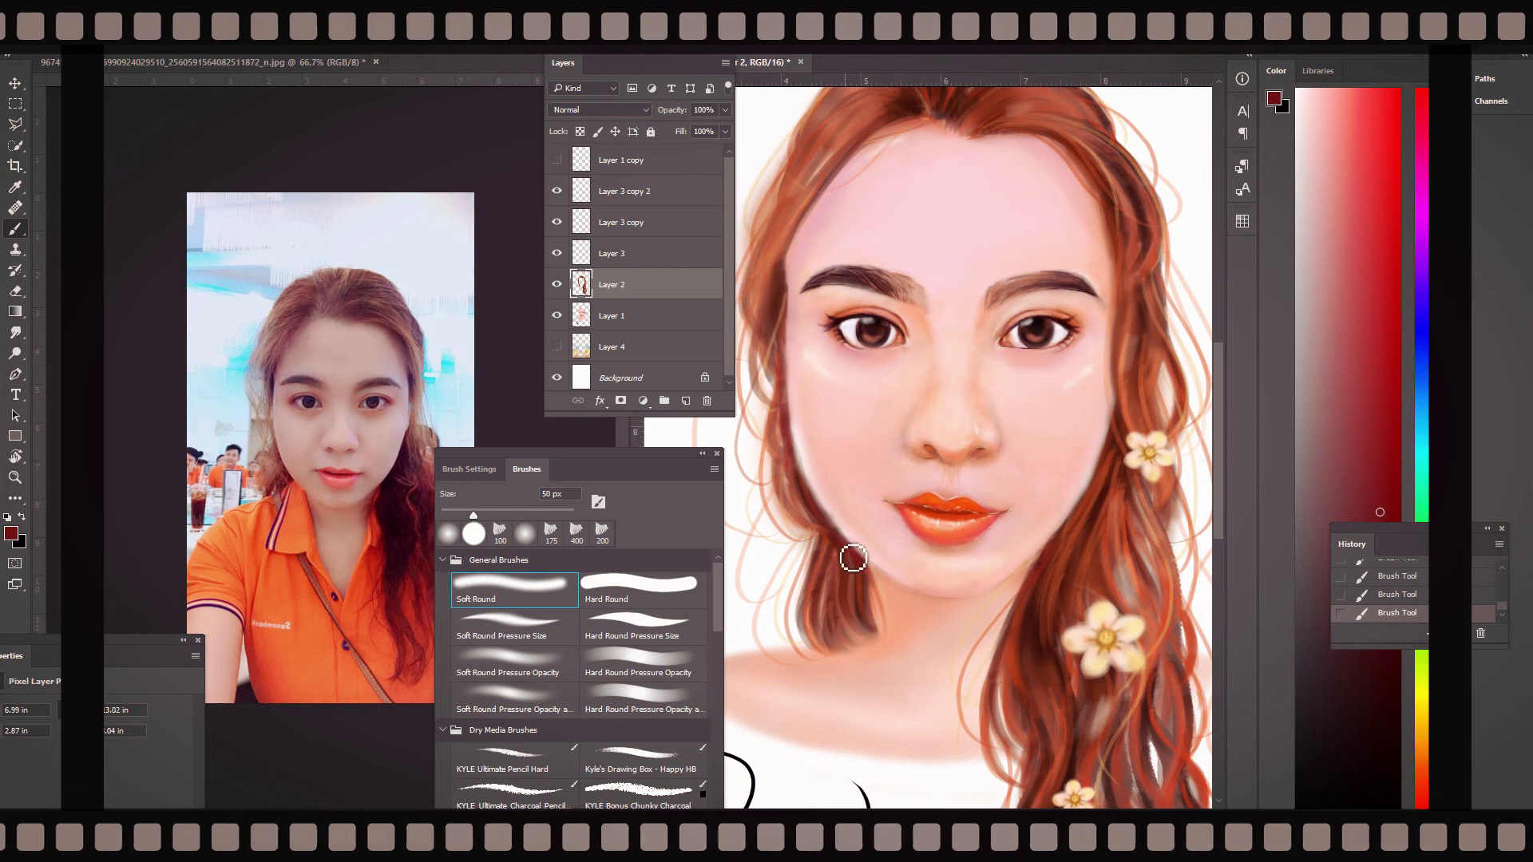
- Close without saving, then sweep pale-yellow horizontal stripes across the background on Layer 5
{"action": "key", "text": "ctrl+w"}
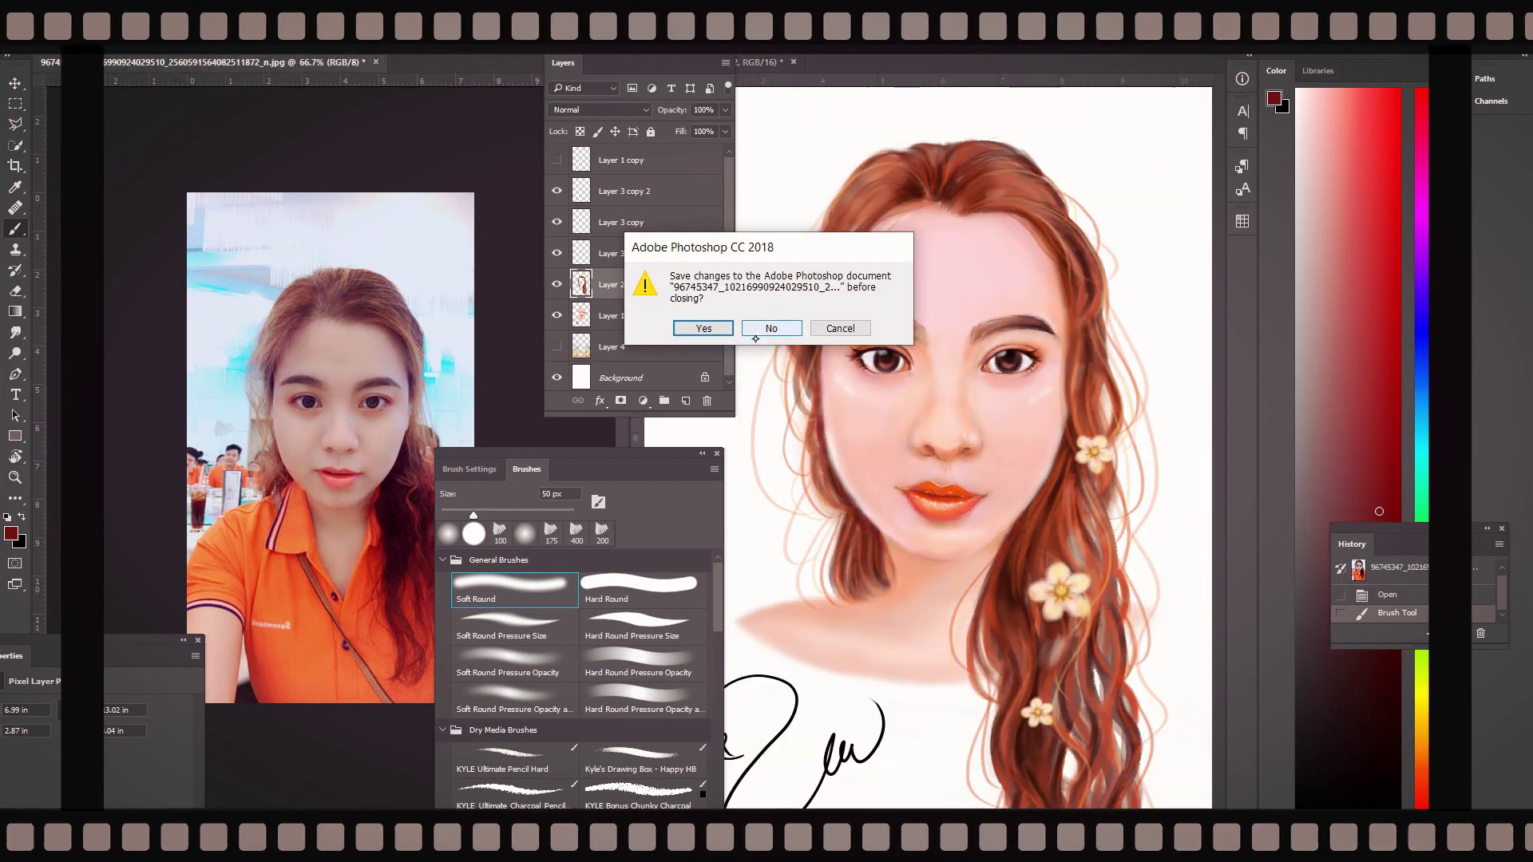
{"action": "left_click", "coordinate": [756, 333]}
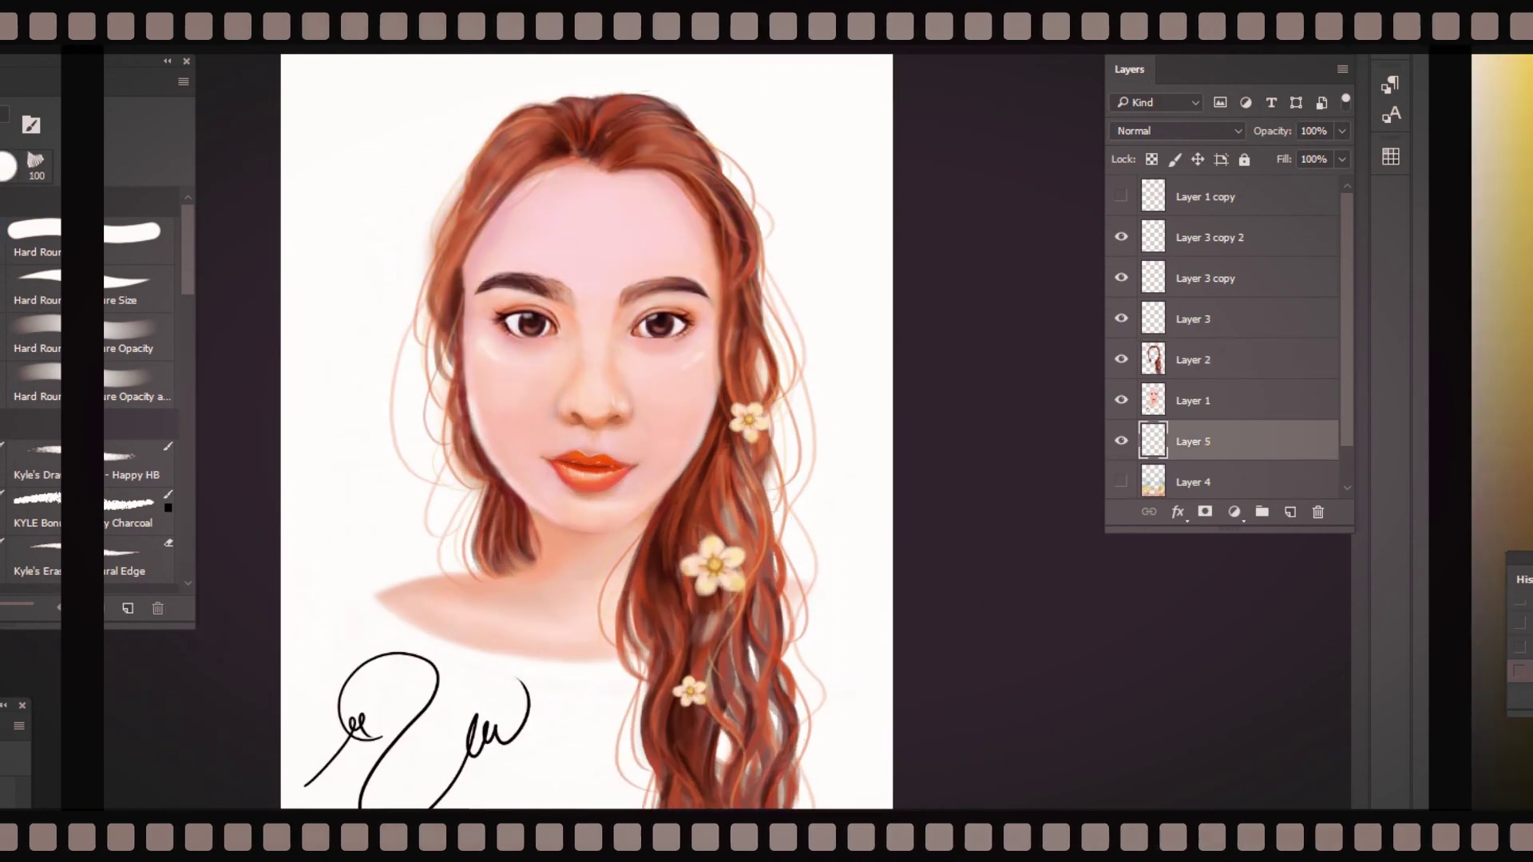
{"action": "left_click_drag", "start_coordinate": [279, 571], "coordinate": [1128, 501]}
{"action": "mouse_move", "coordinate": [313, 603]}
{"action": "left_mouse_down"}
{"action": "mouse_move", "coordinate": [917, 599]}
{"action": "mouse_move", "coordinate": [743, 421]}
{"action": "mouse_move", "coordinate": [947, 392]}
{"action": "mouse_move", "coordinate": [808, 362]}
{"action": "mouse_move", "coordinate": [318, 404]}
{"action": "mouse_move", "coordinate": [301, 335]}
{"action": "mouse_move", "coordinate": [878, 183]}
{"action": "left_mouse_up"}
{"action": "left_click_drag", "start_coordinate": [878, 184], "coordinate": [296, 199]}
{"action": "mouse_move", "coordinate": [295, 200]}
{"action": "left_mouse_down"}
{"action": "mouse_move", "coordinate": [878, 103]}
{"action": "mouse_move", "coordinate": [319, 111]}
{"action": "mouse_move", "coordinate": [1058, 69]}
{"action": "left_mouse_up"}
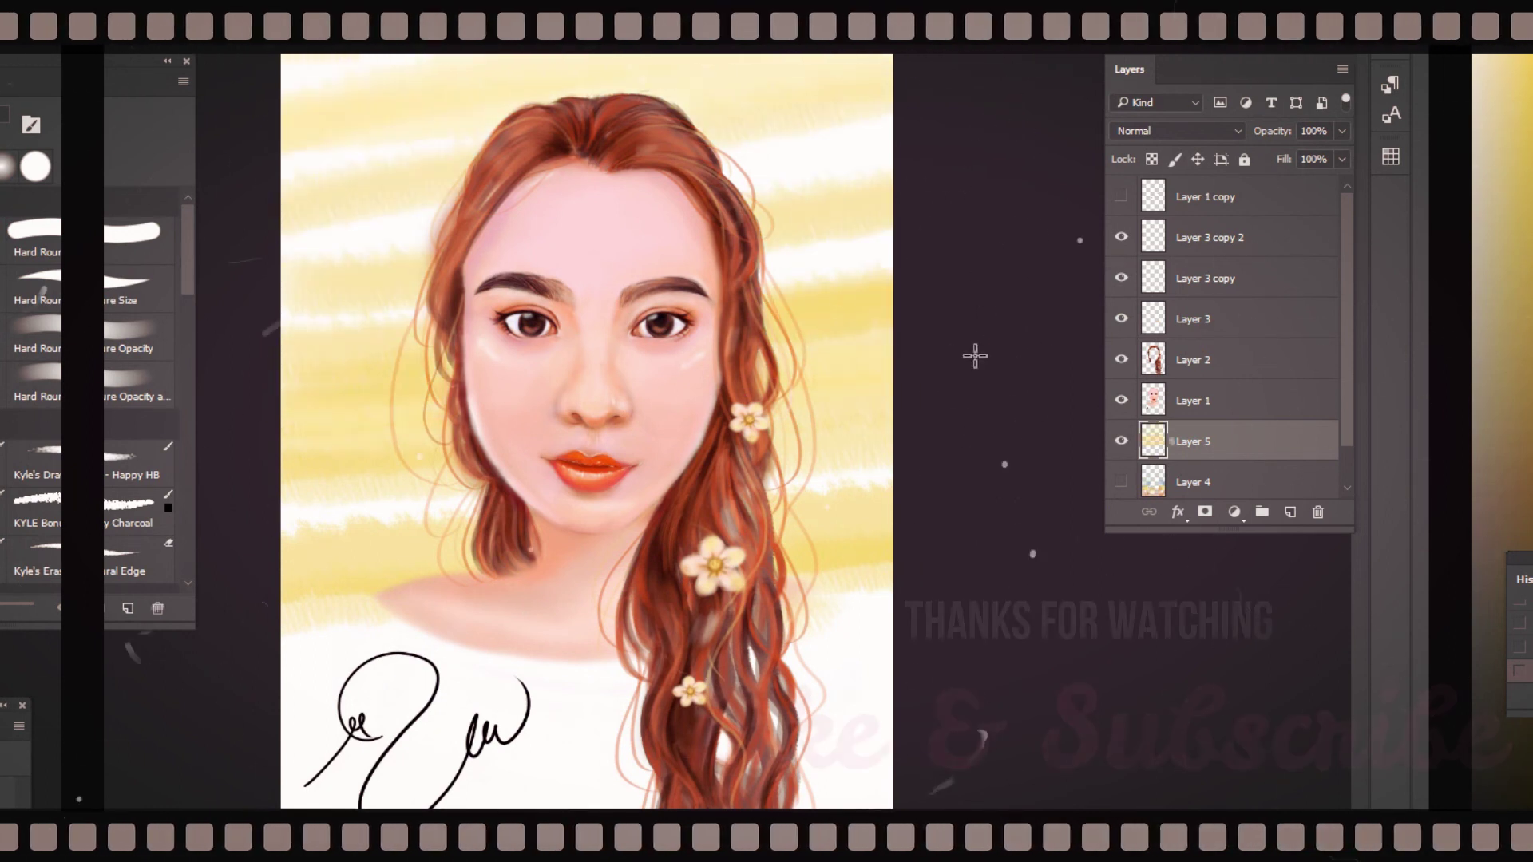